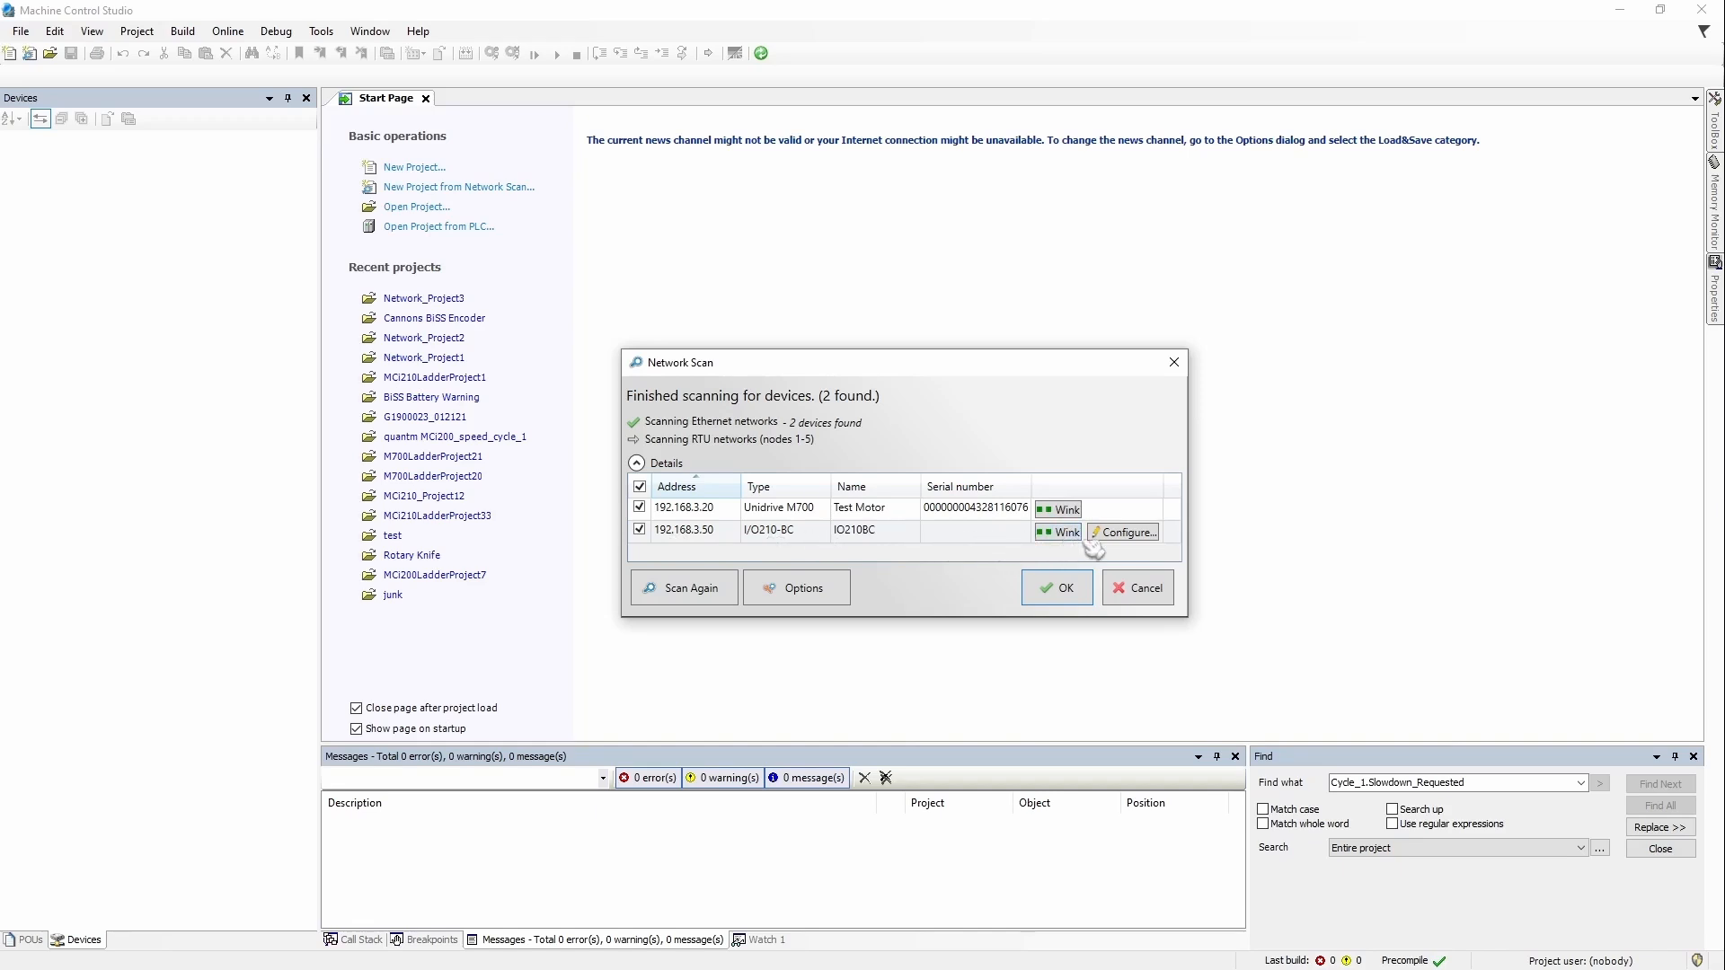
Step: Select the IO/210-BC coupler in the scan results and create Network_Project3 from the scan
{"action": "left_click", "coordinate": [1059, 538]}
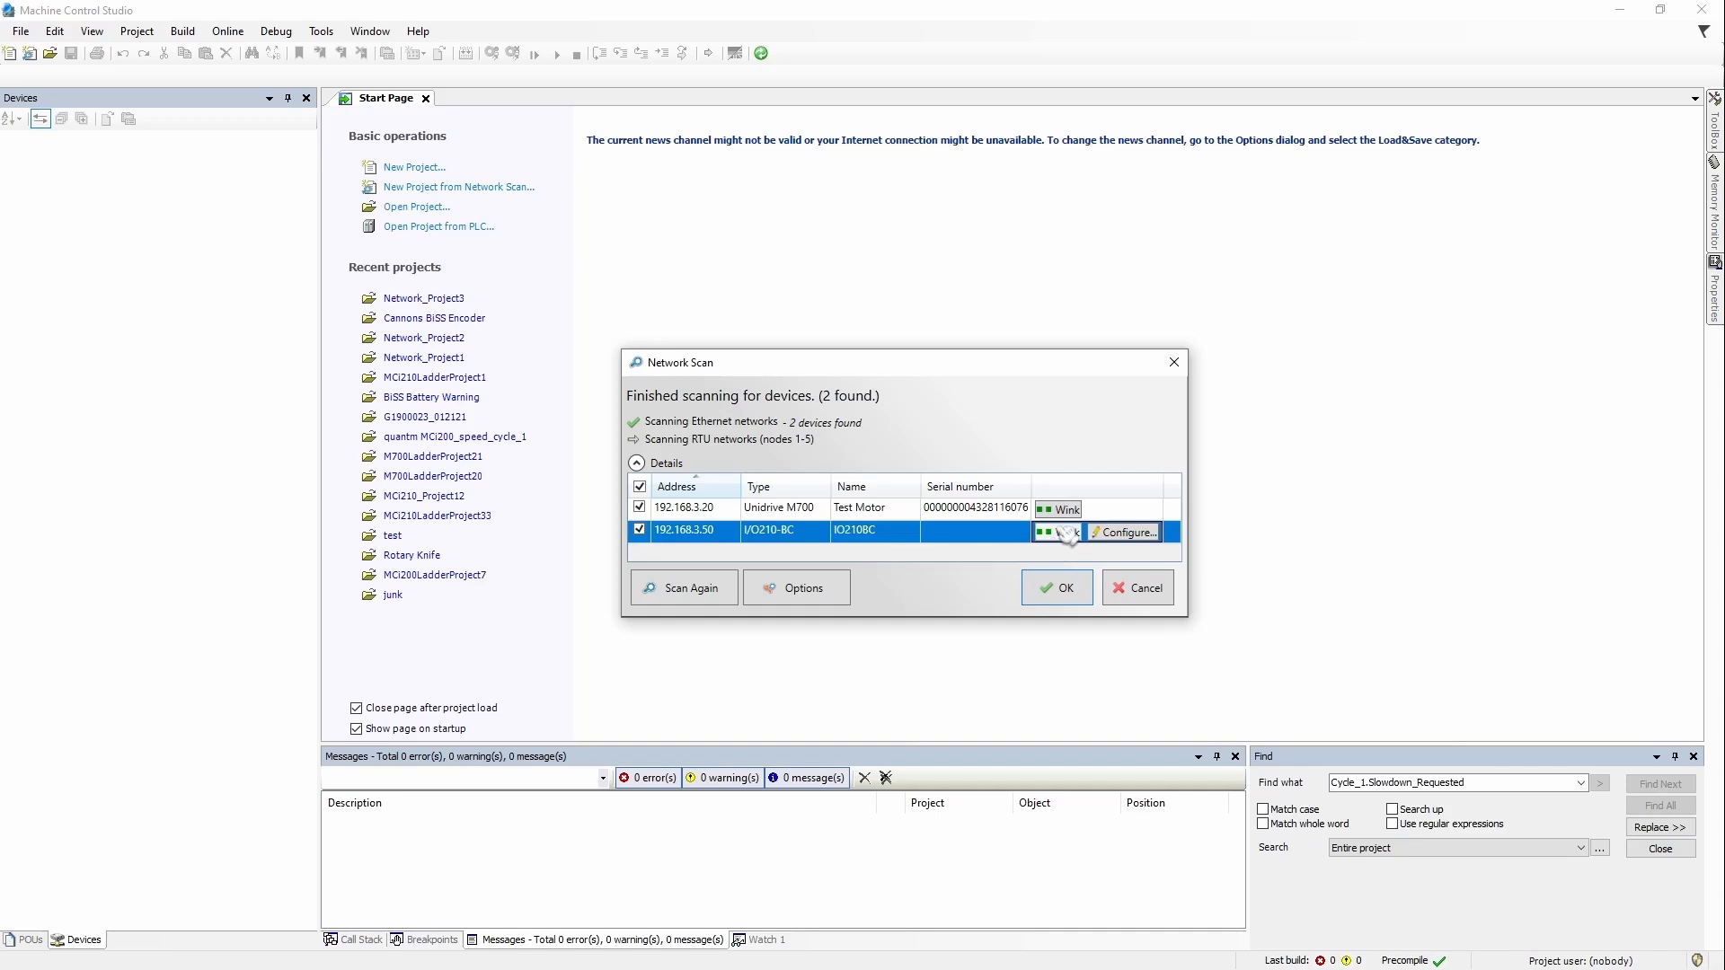
{"action": "left_click", "coordinate": [1066, 588]}
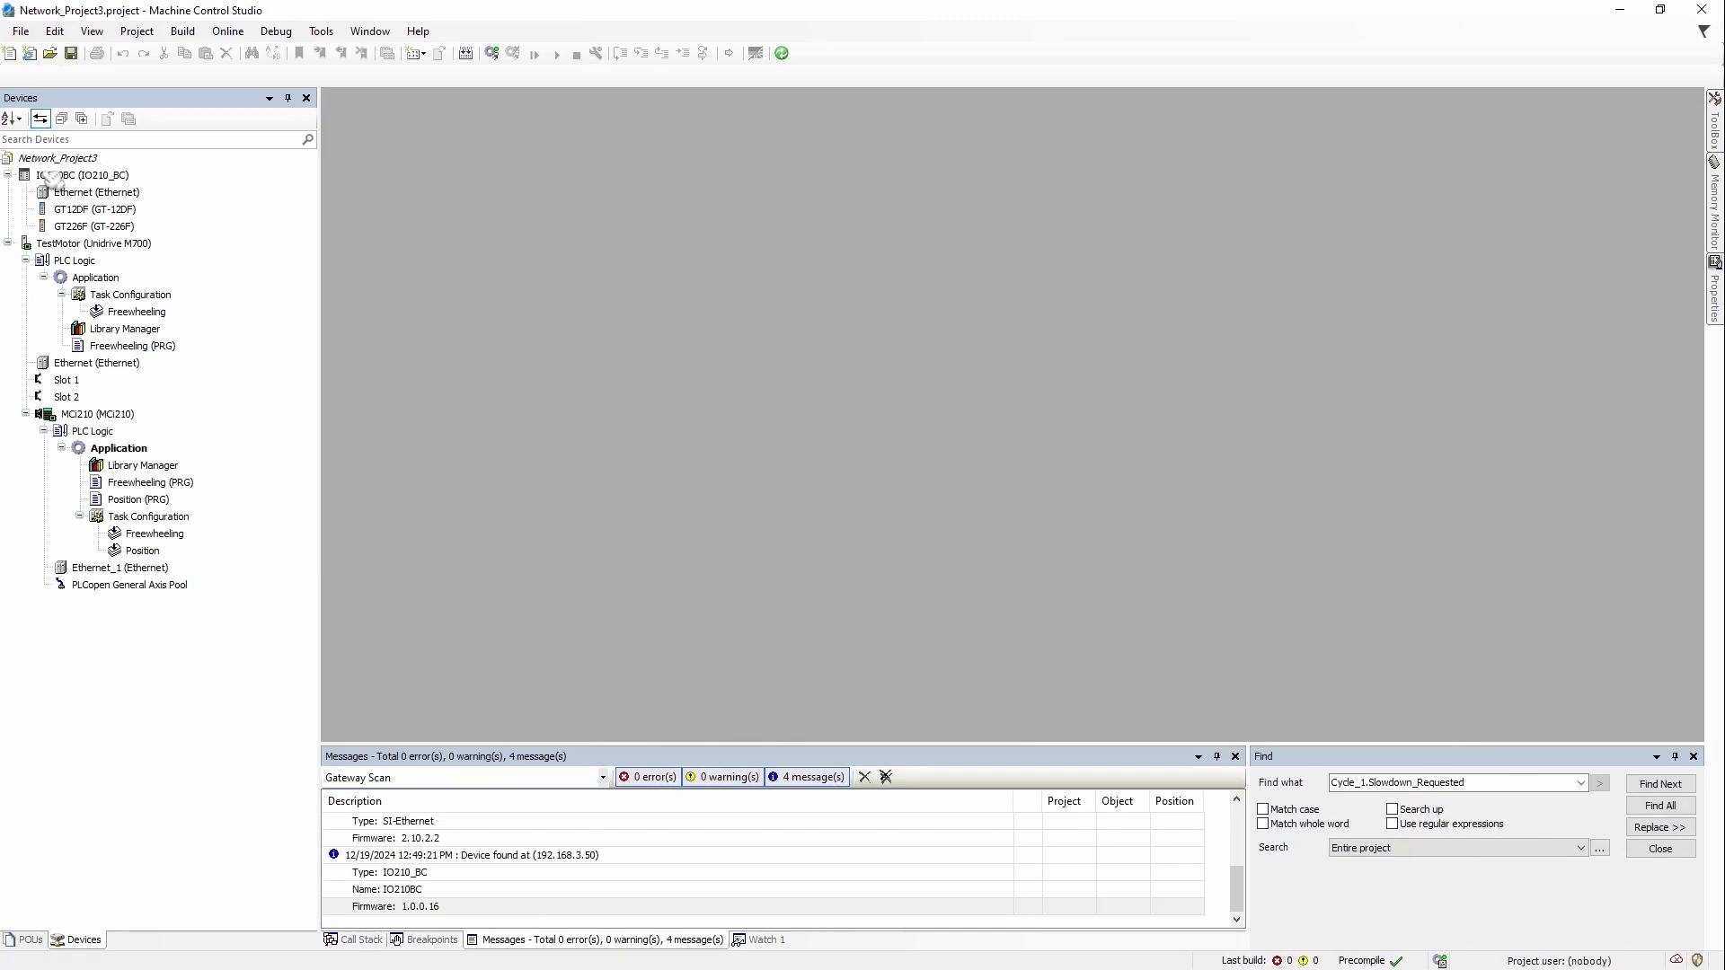
{"action": "left_click", "coordinate": [51, 177]}
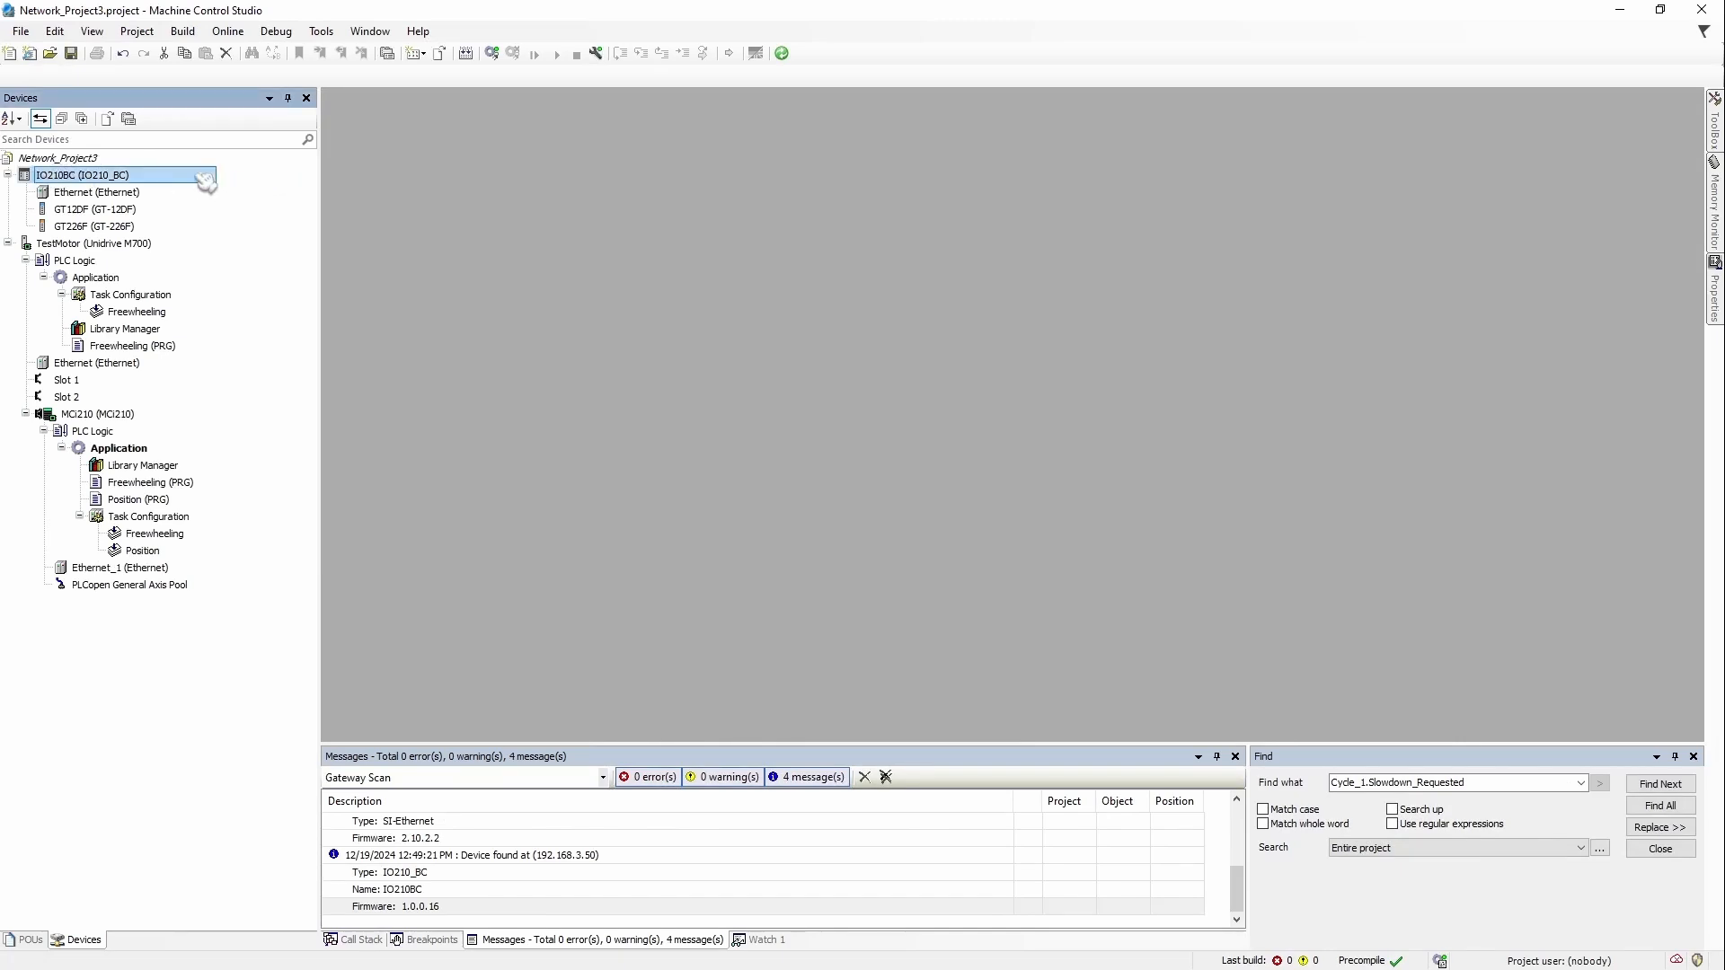
{"action": "left_click", "coordinate": [125, 247]}
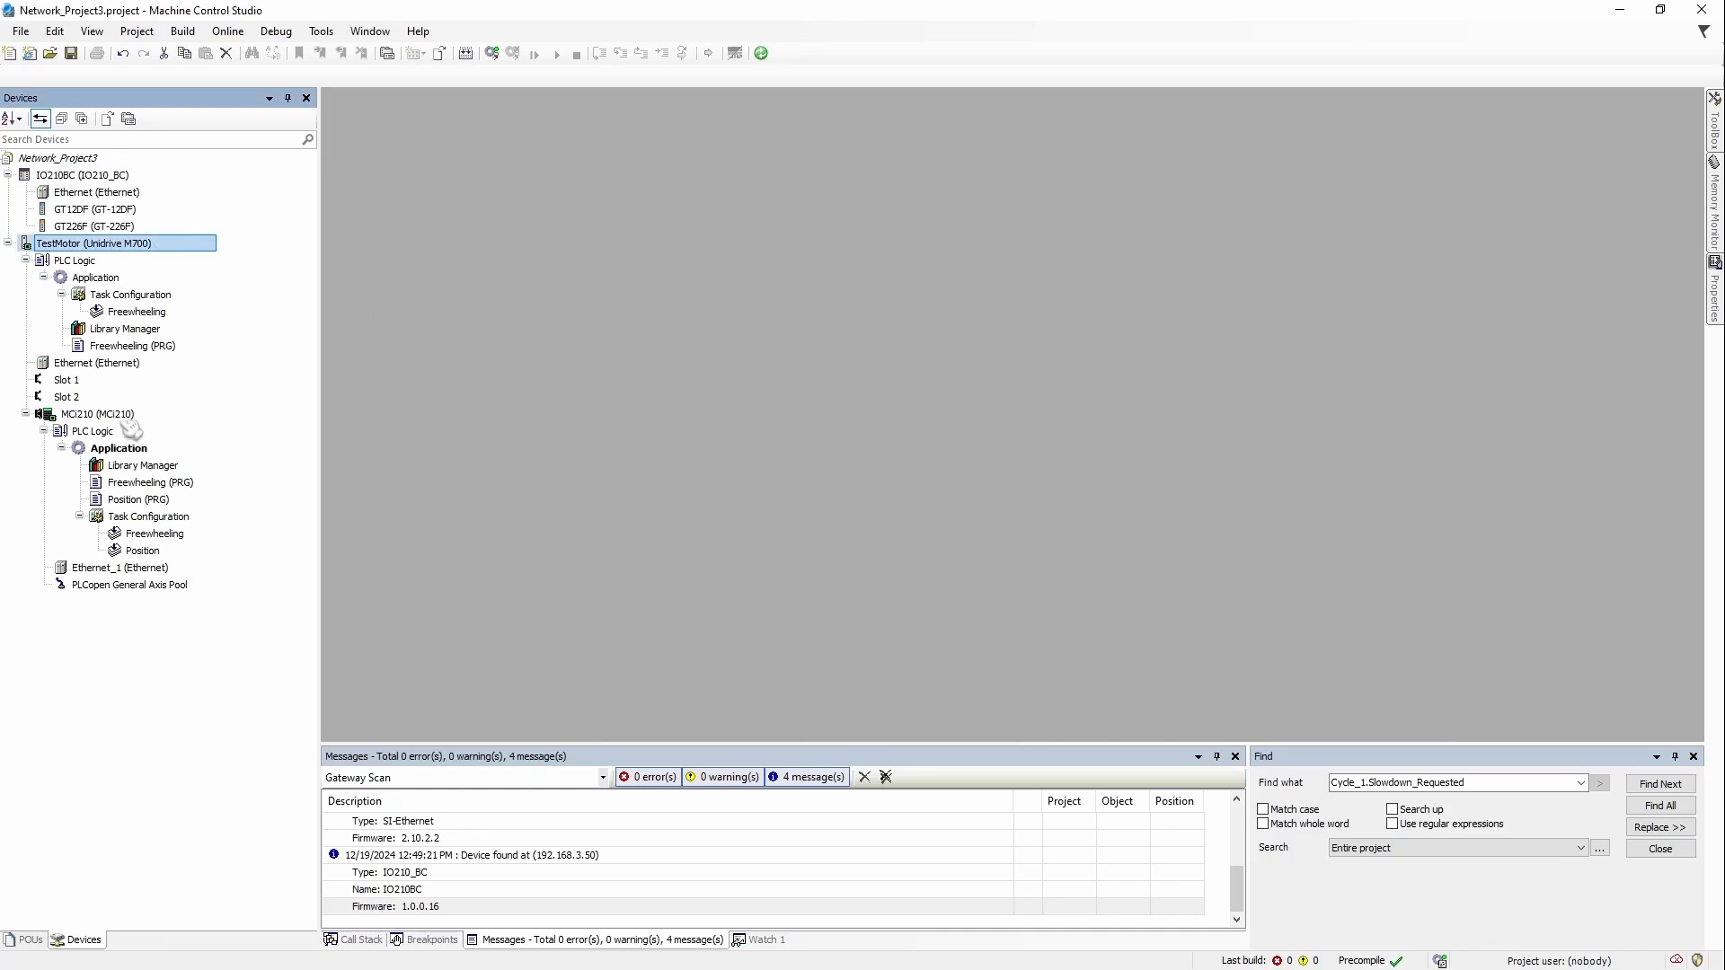
{"action": "left_click", "coordinate": [72, 415]}
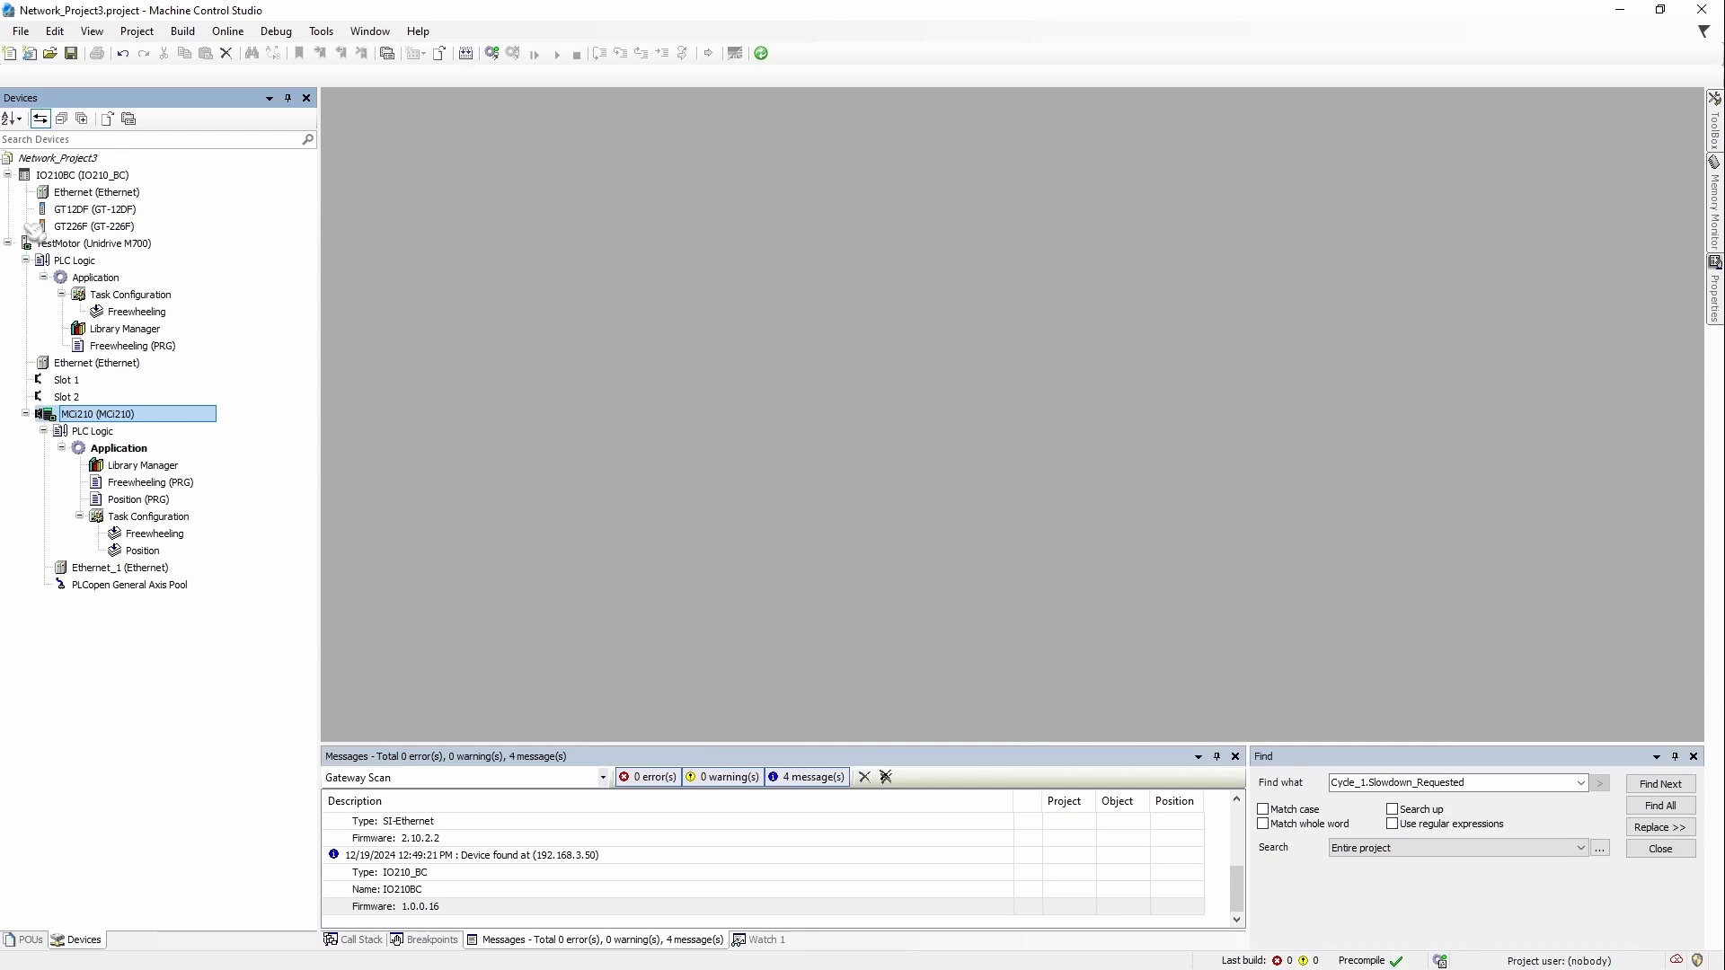
{"action": "left_click", "coordinate": [208, 280]}
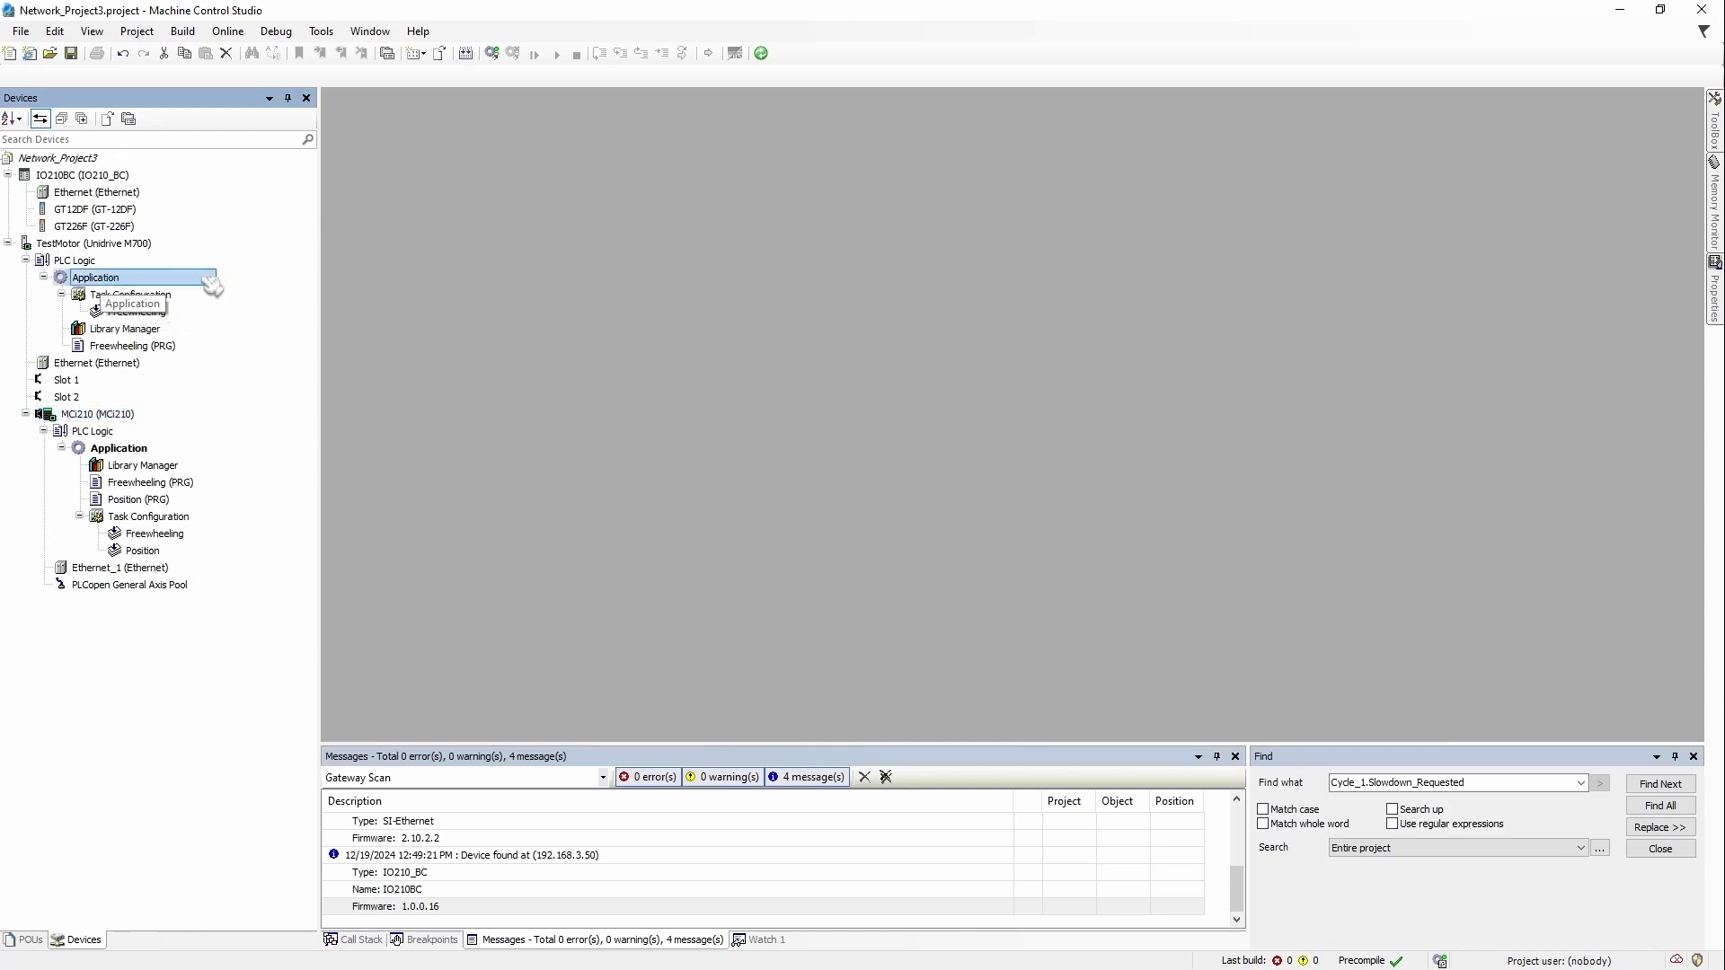
{"action": "left_click", "coordinate": [176, 448]}
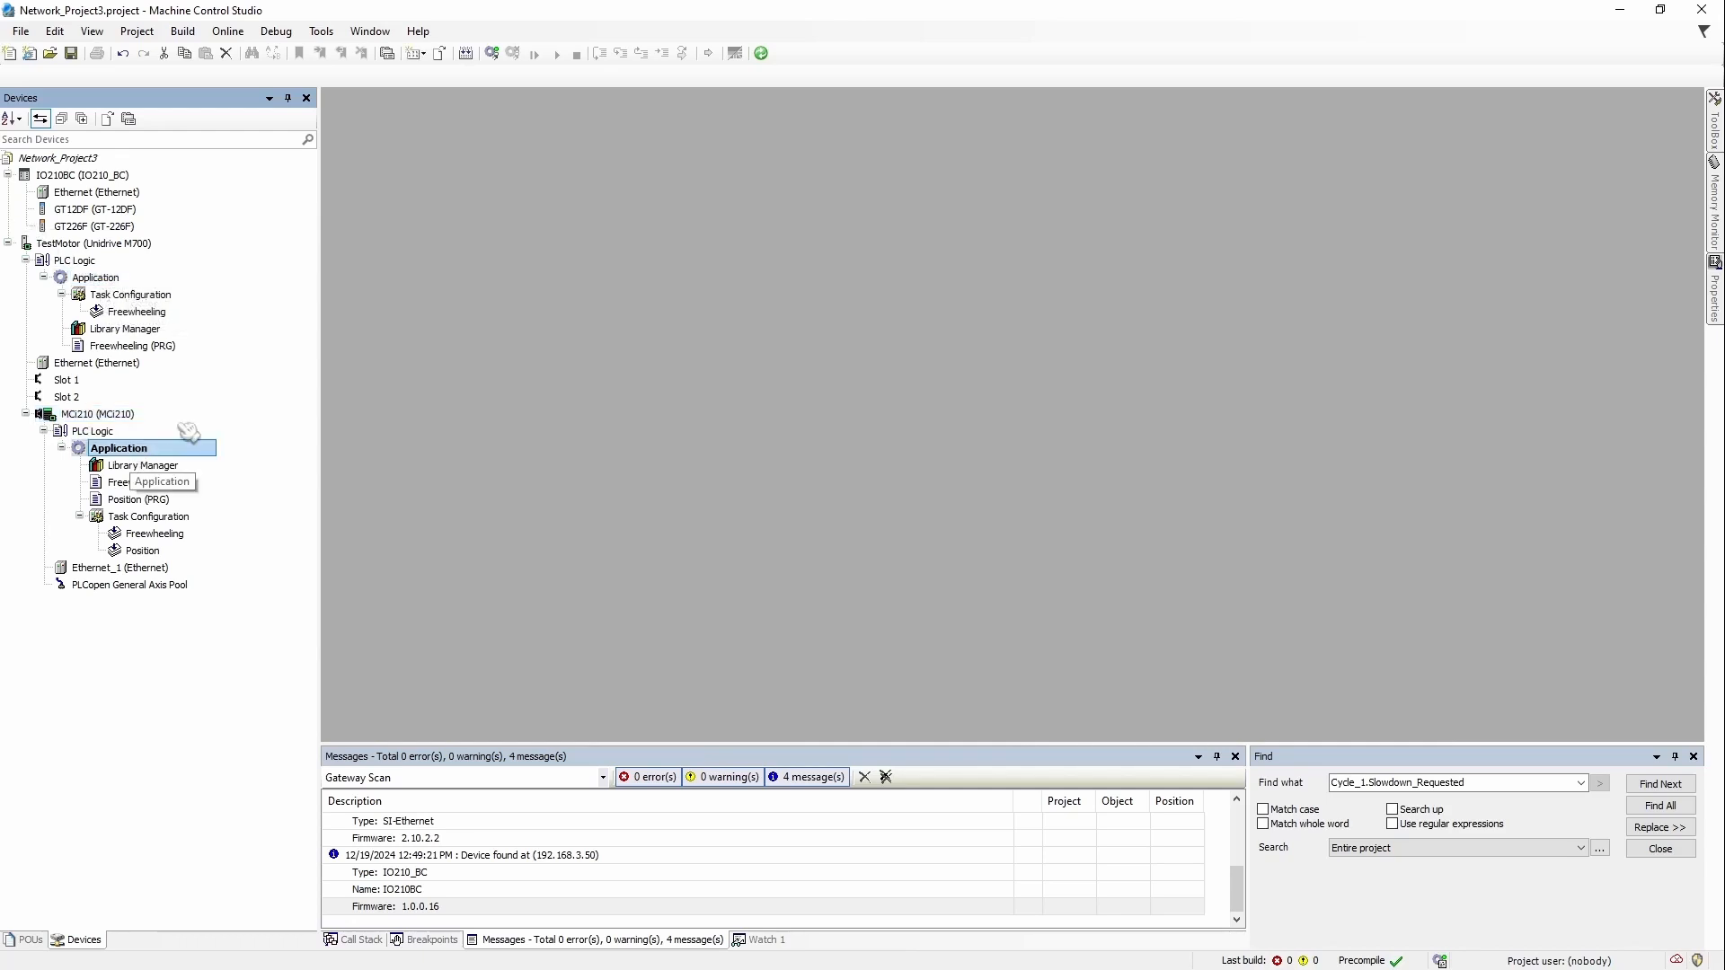
{"action": "left_click", "coordinate": [78, 261]}
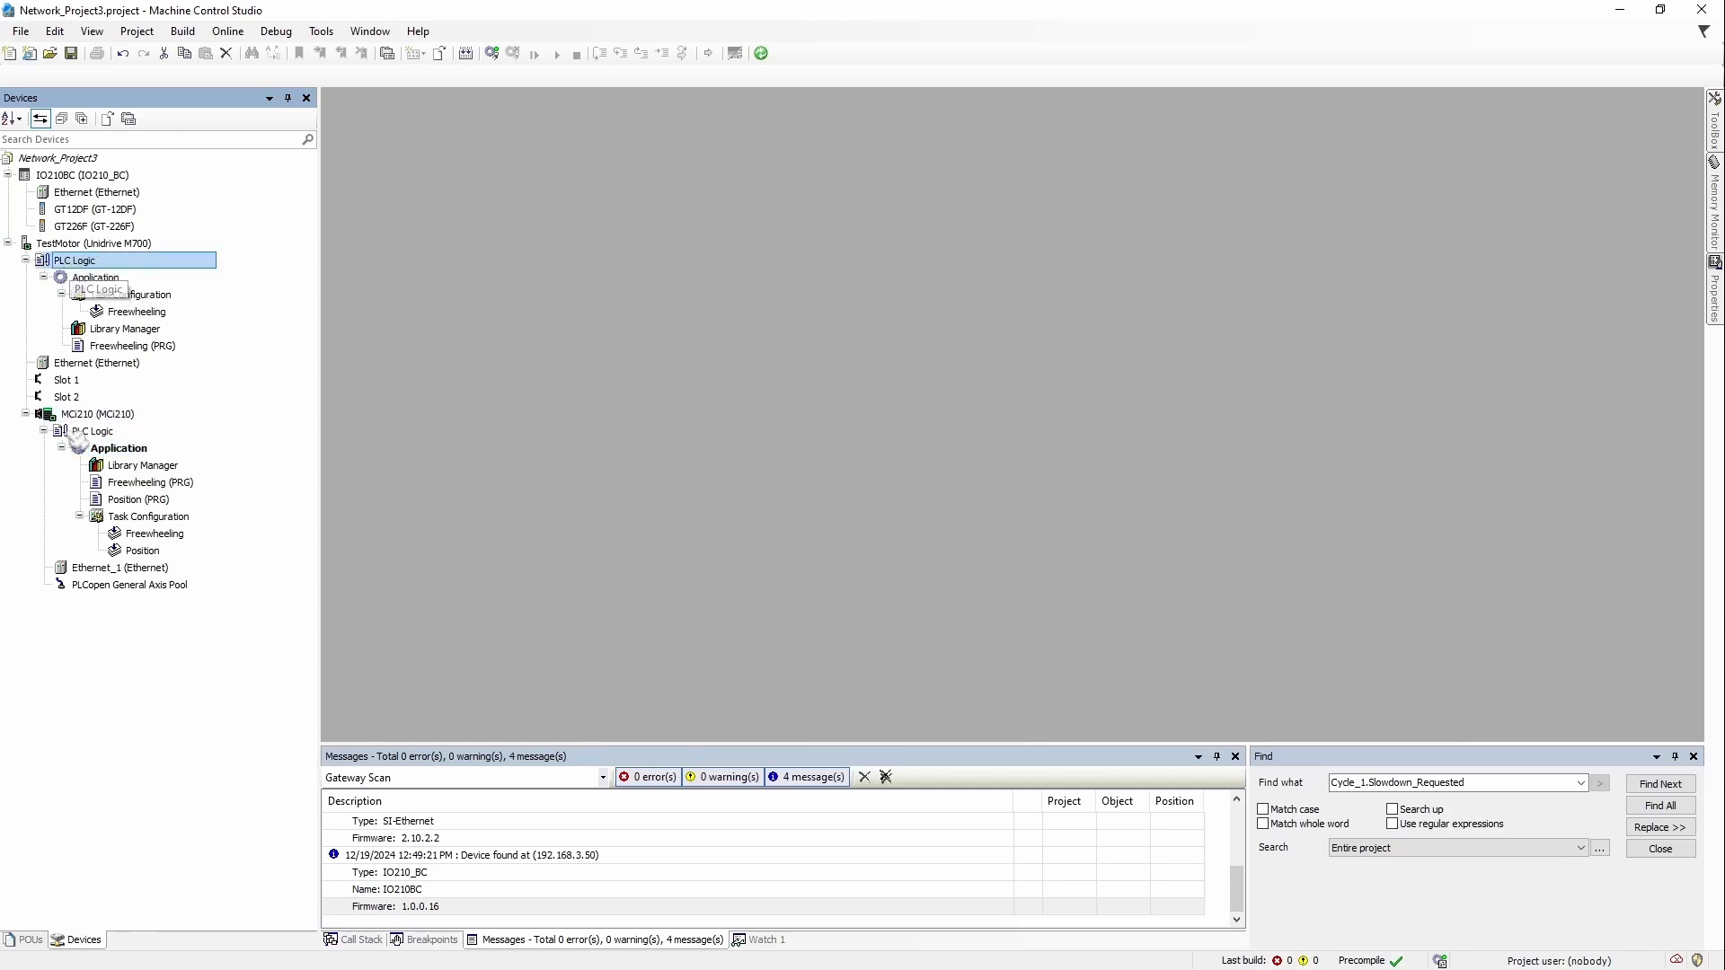
{"action": "left_click", "coordinate": [167, 435]}
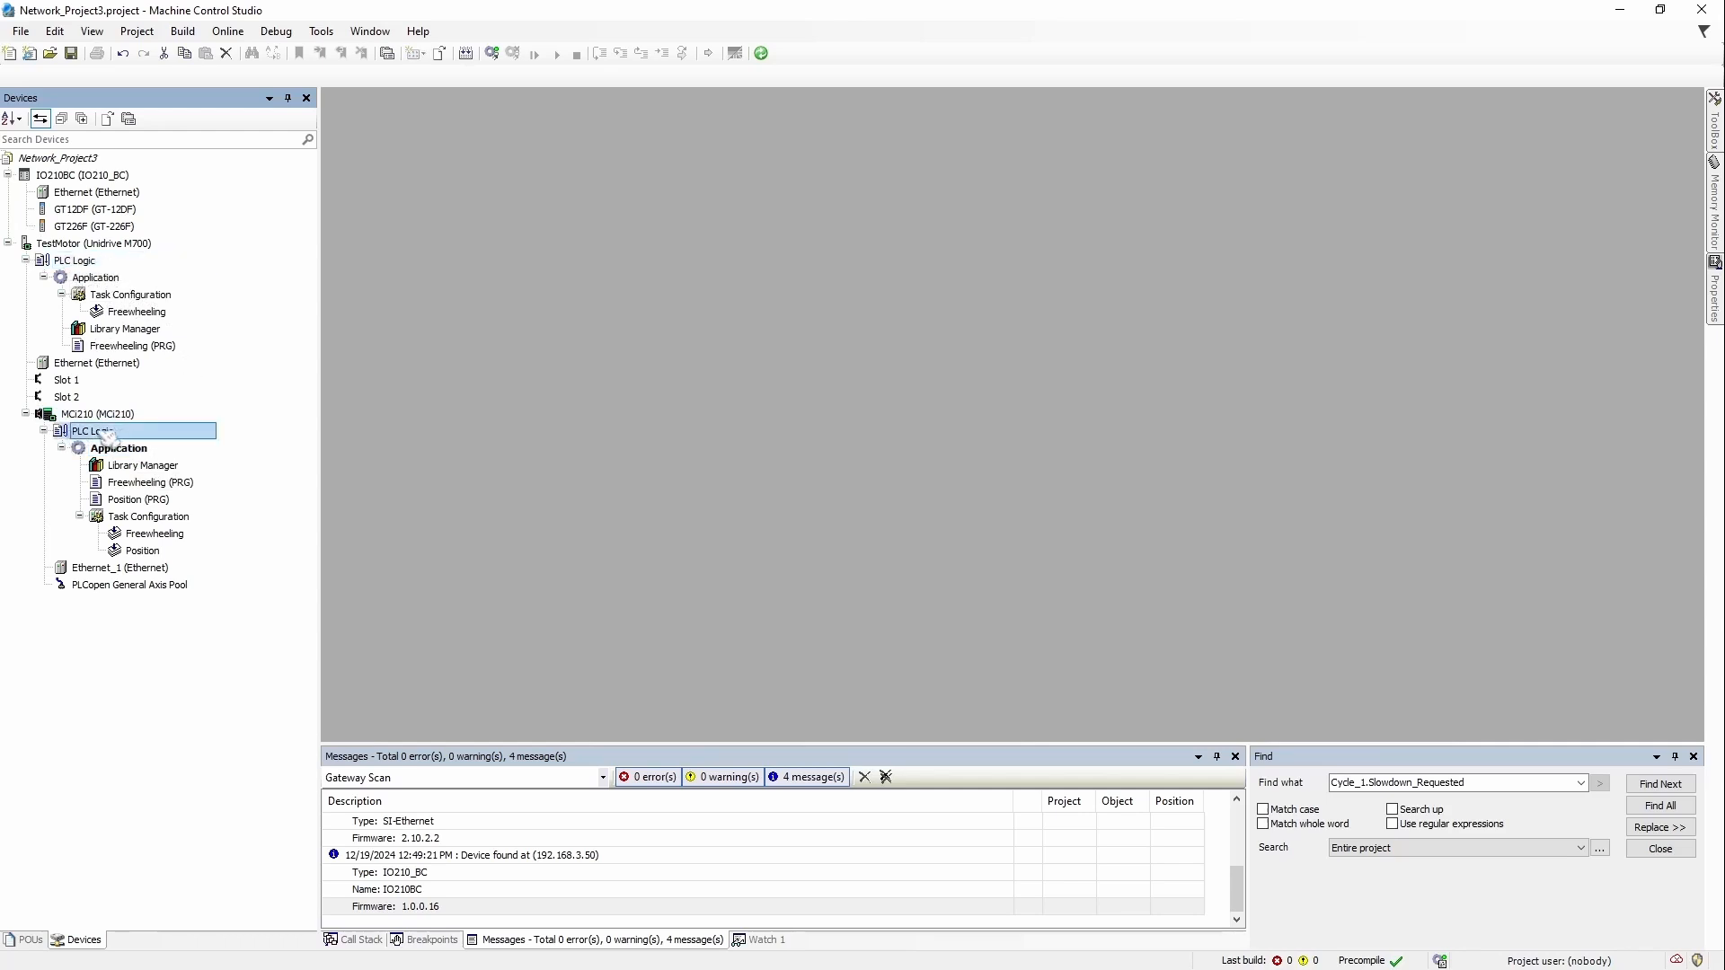
{"action": "left_click", "coordinate": [119, 263]}
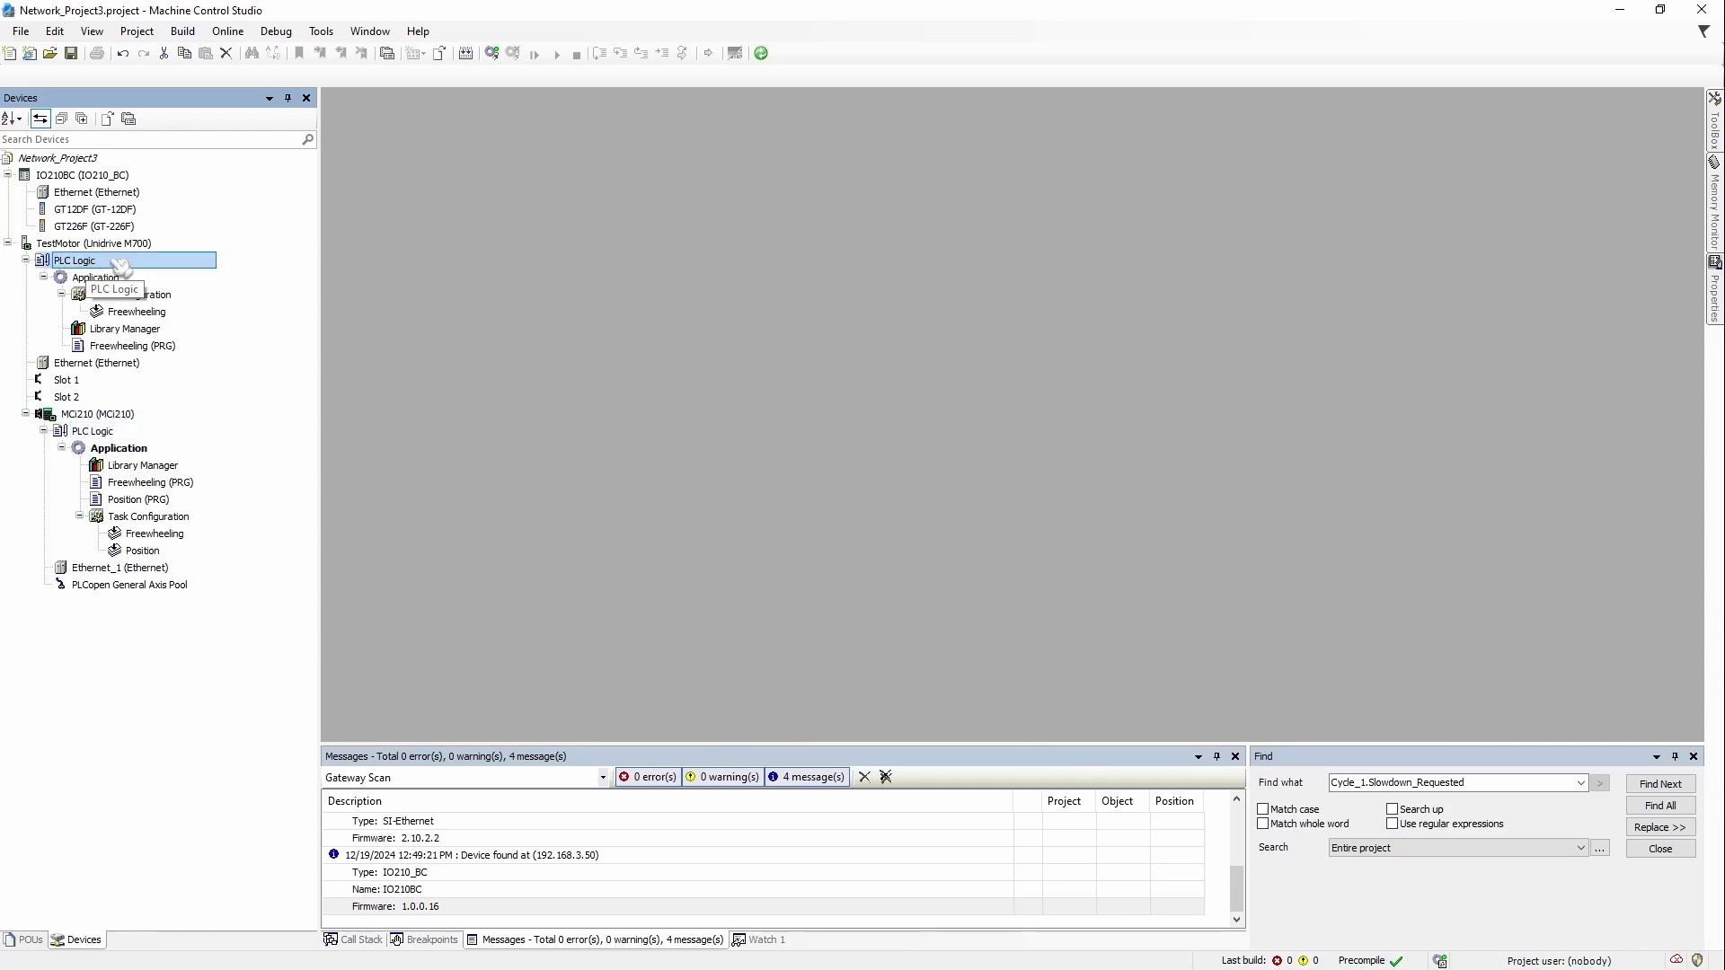
{"action": "left_click", "coordinate": [99, 435]}
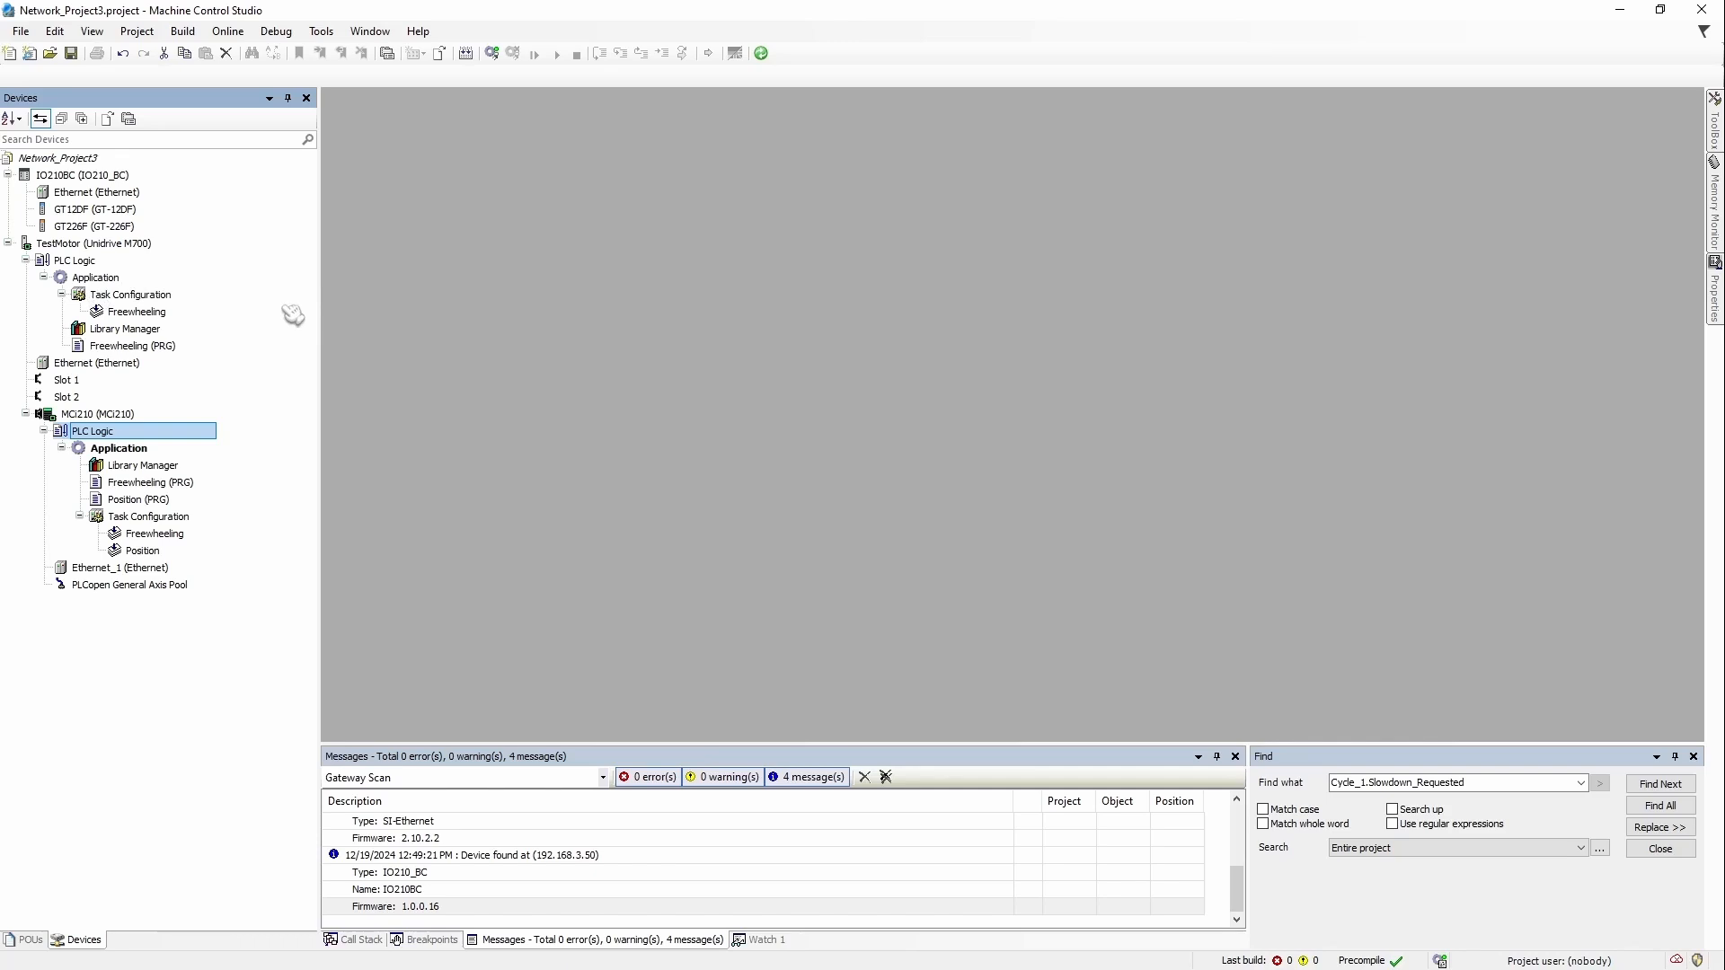
Step: Open the Advanced Link Editor and browse the section's name, wizard, devices and download pages
{"action": "left_click", "coordinate": [771, 55]}
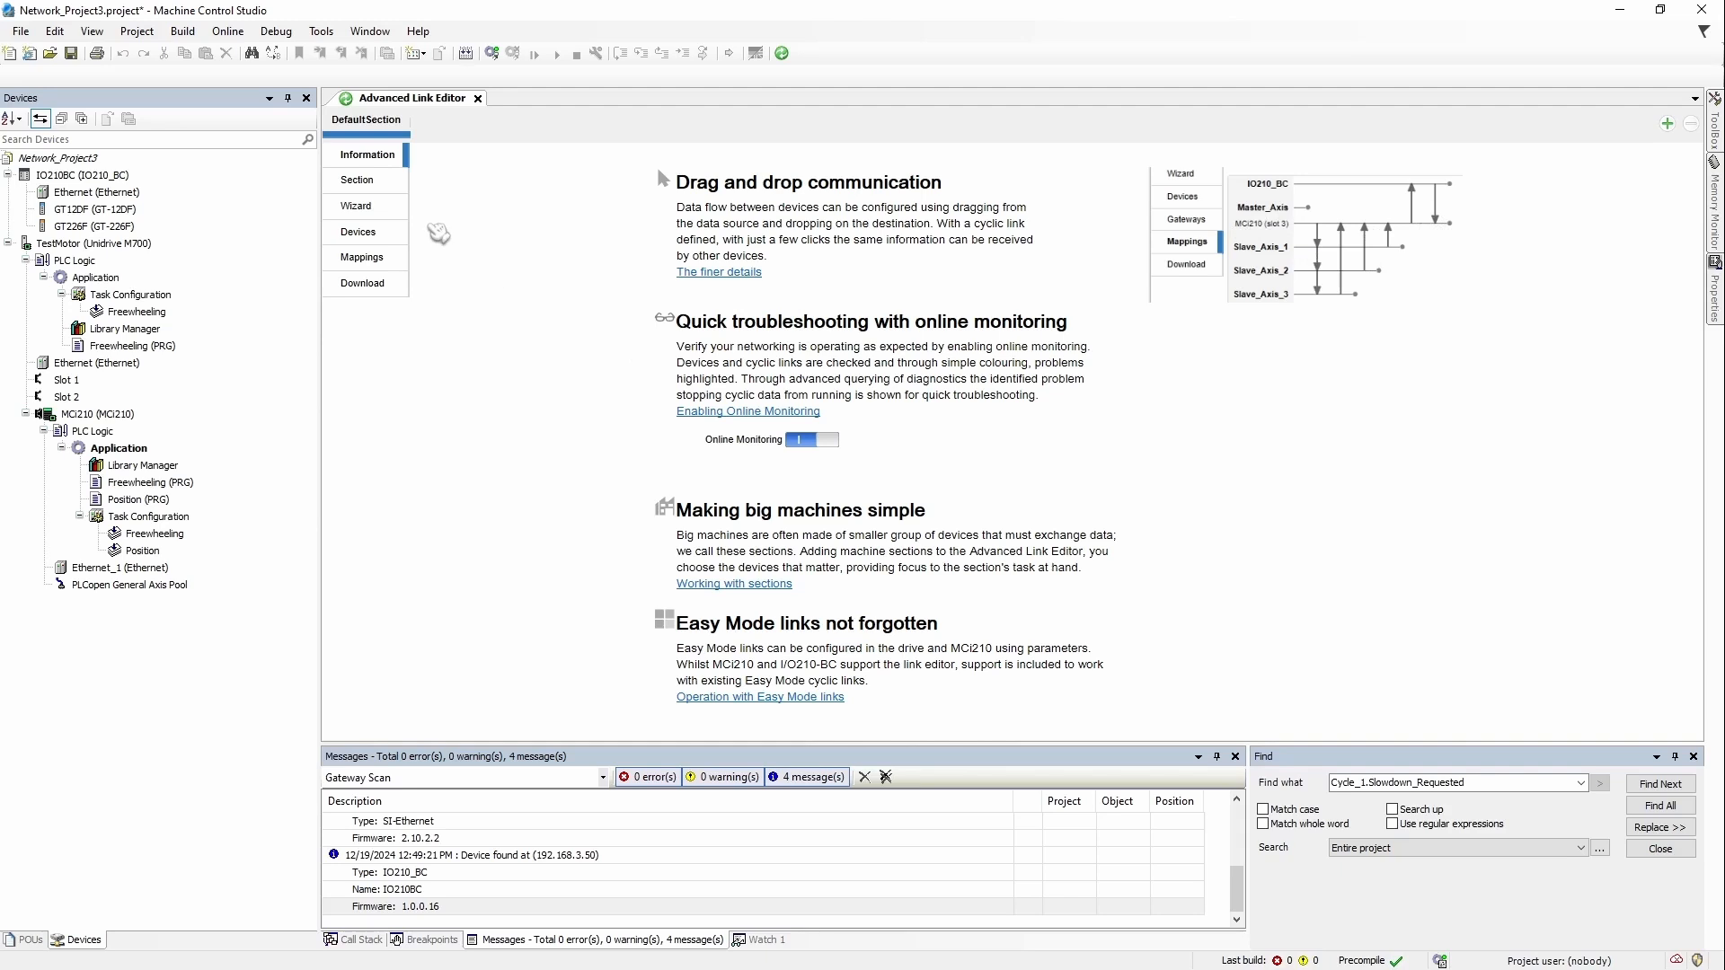
{"action": "left_click", "coordinate": [364, 182]}
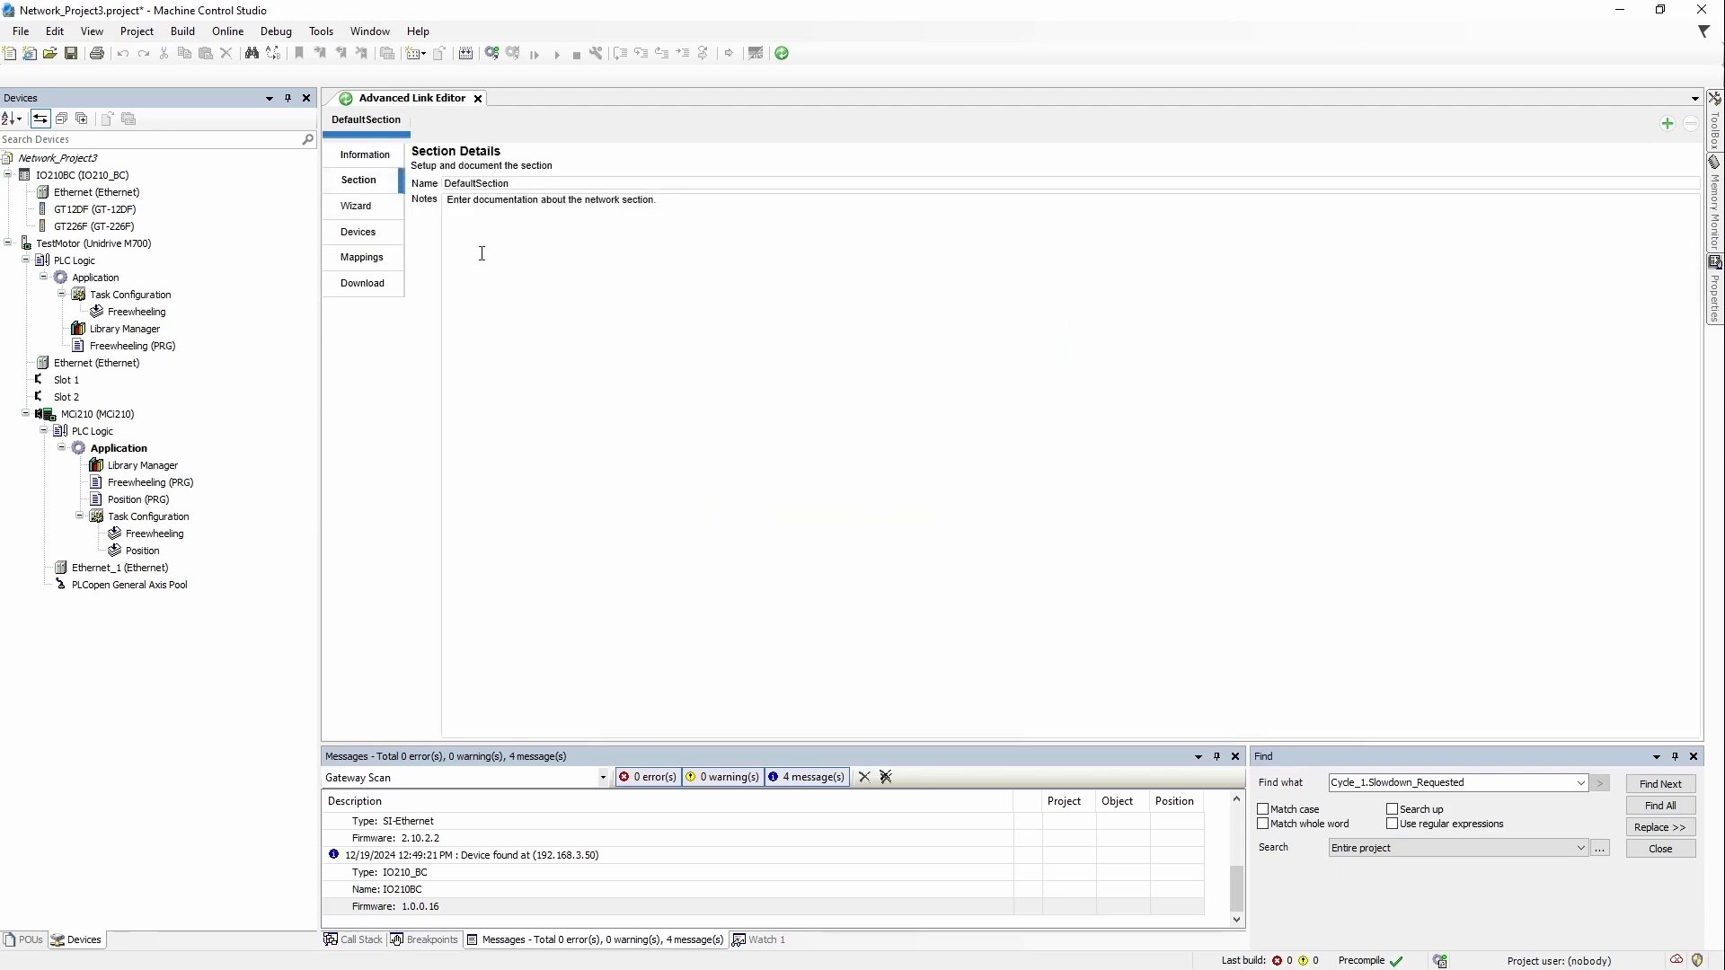
{"action": "left_click", "coordinate": [358, 206]}
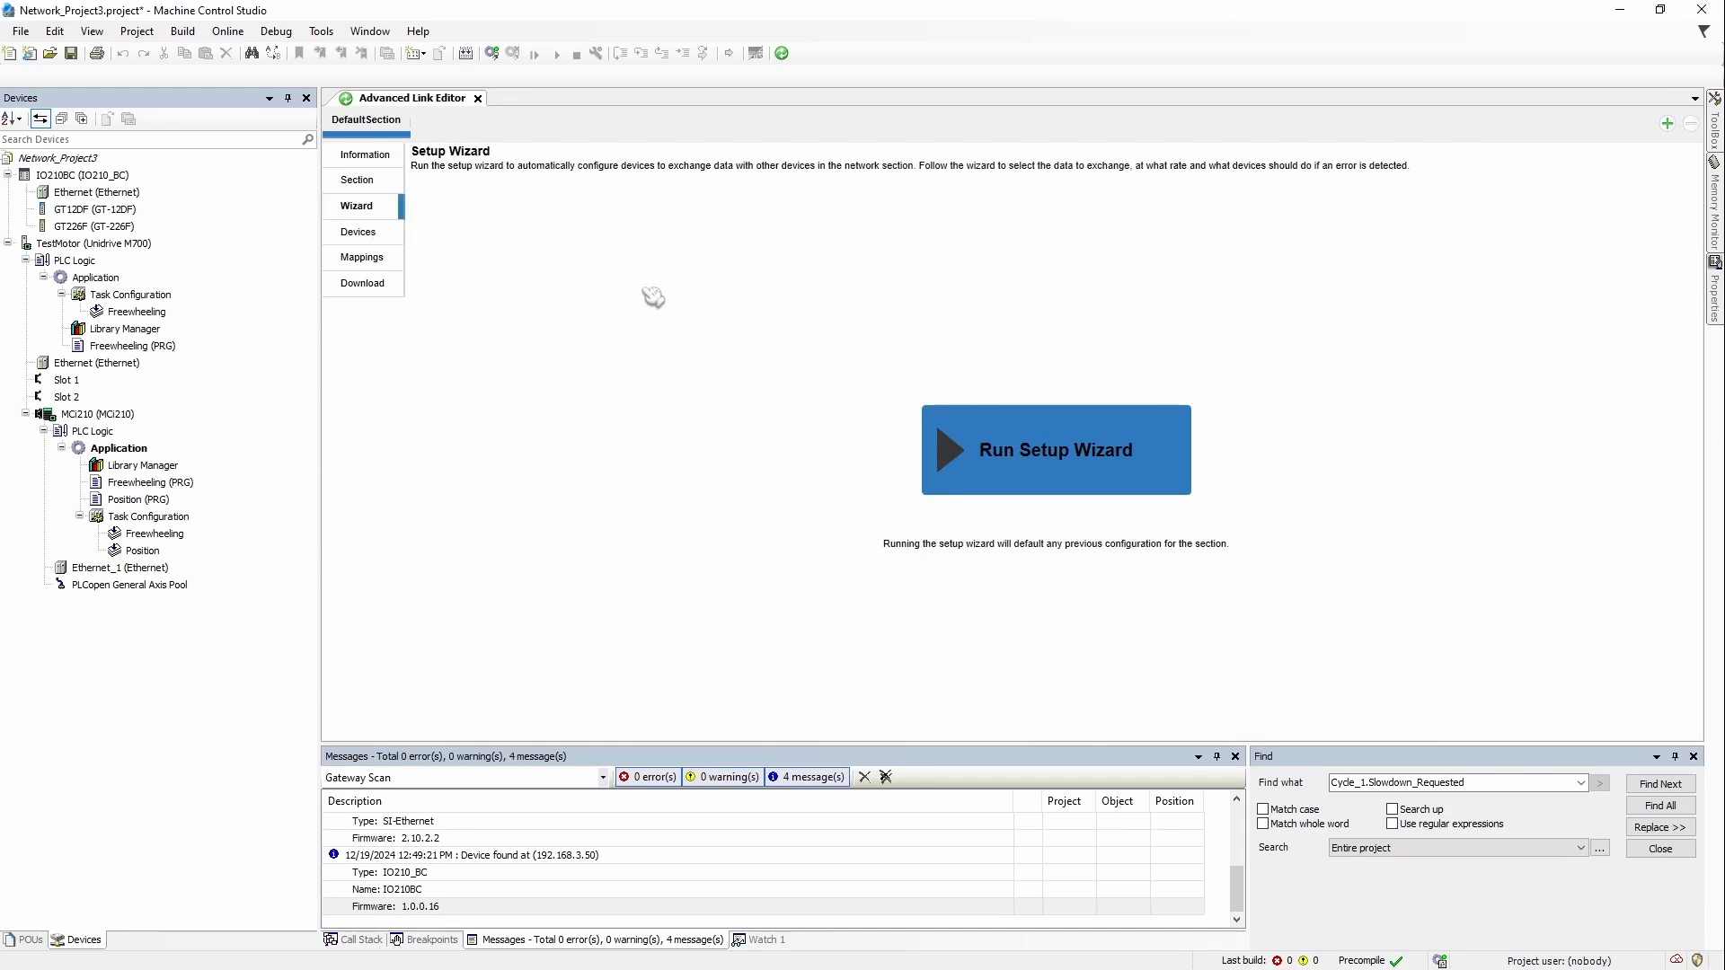
{"action": "left_click", "coordinate": [366, 235]}
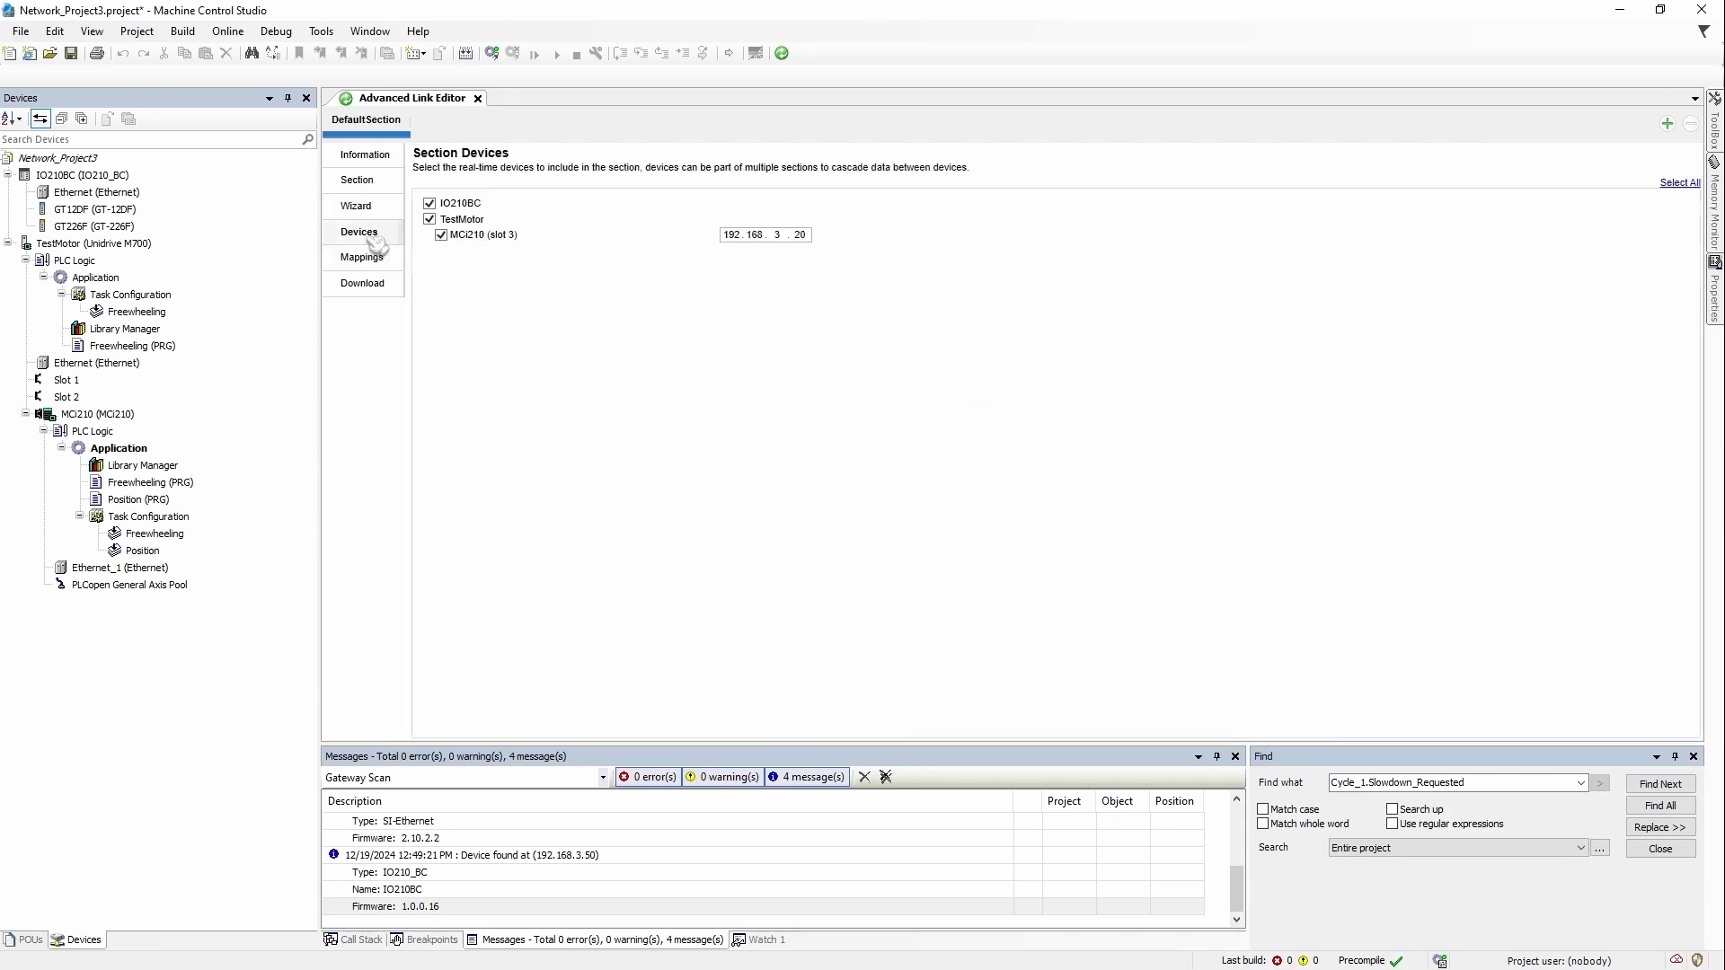
{"action": "left_click", "coordinate": [364, 281]}
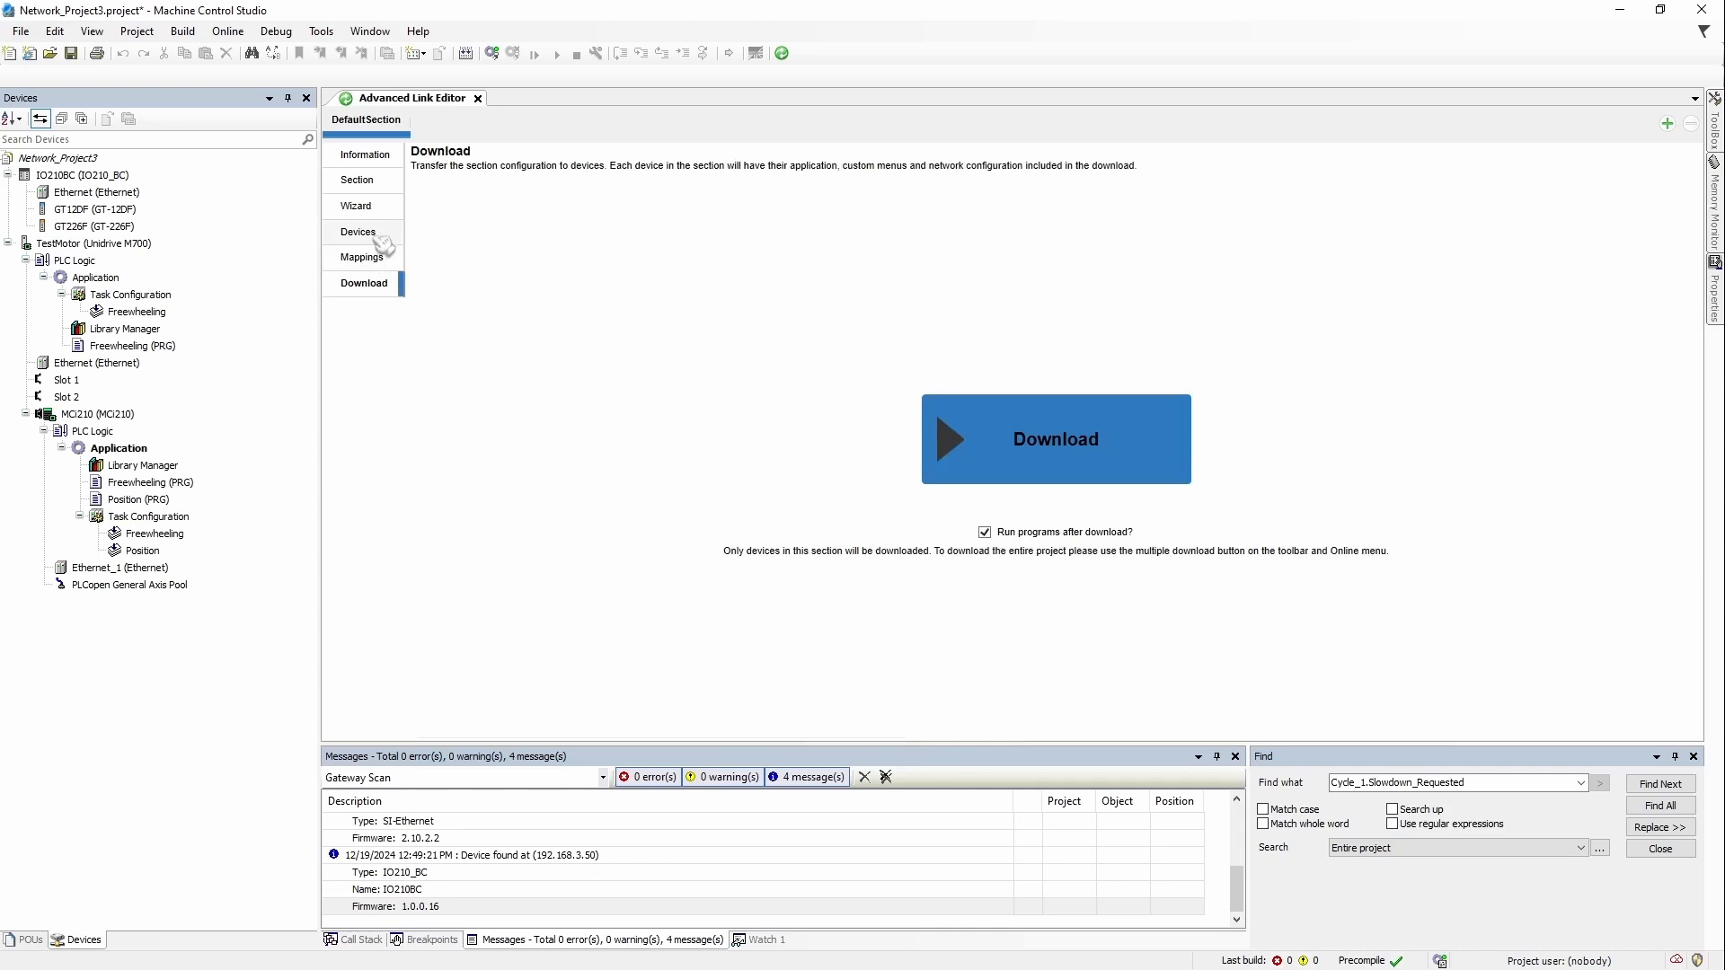
{"action": "left_click", "coordinate": [359, 235]}
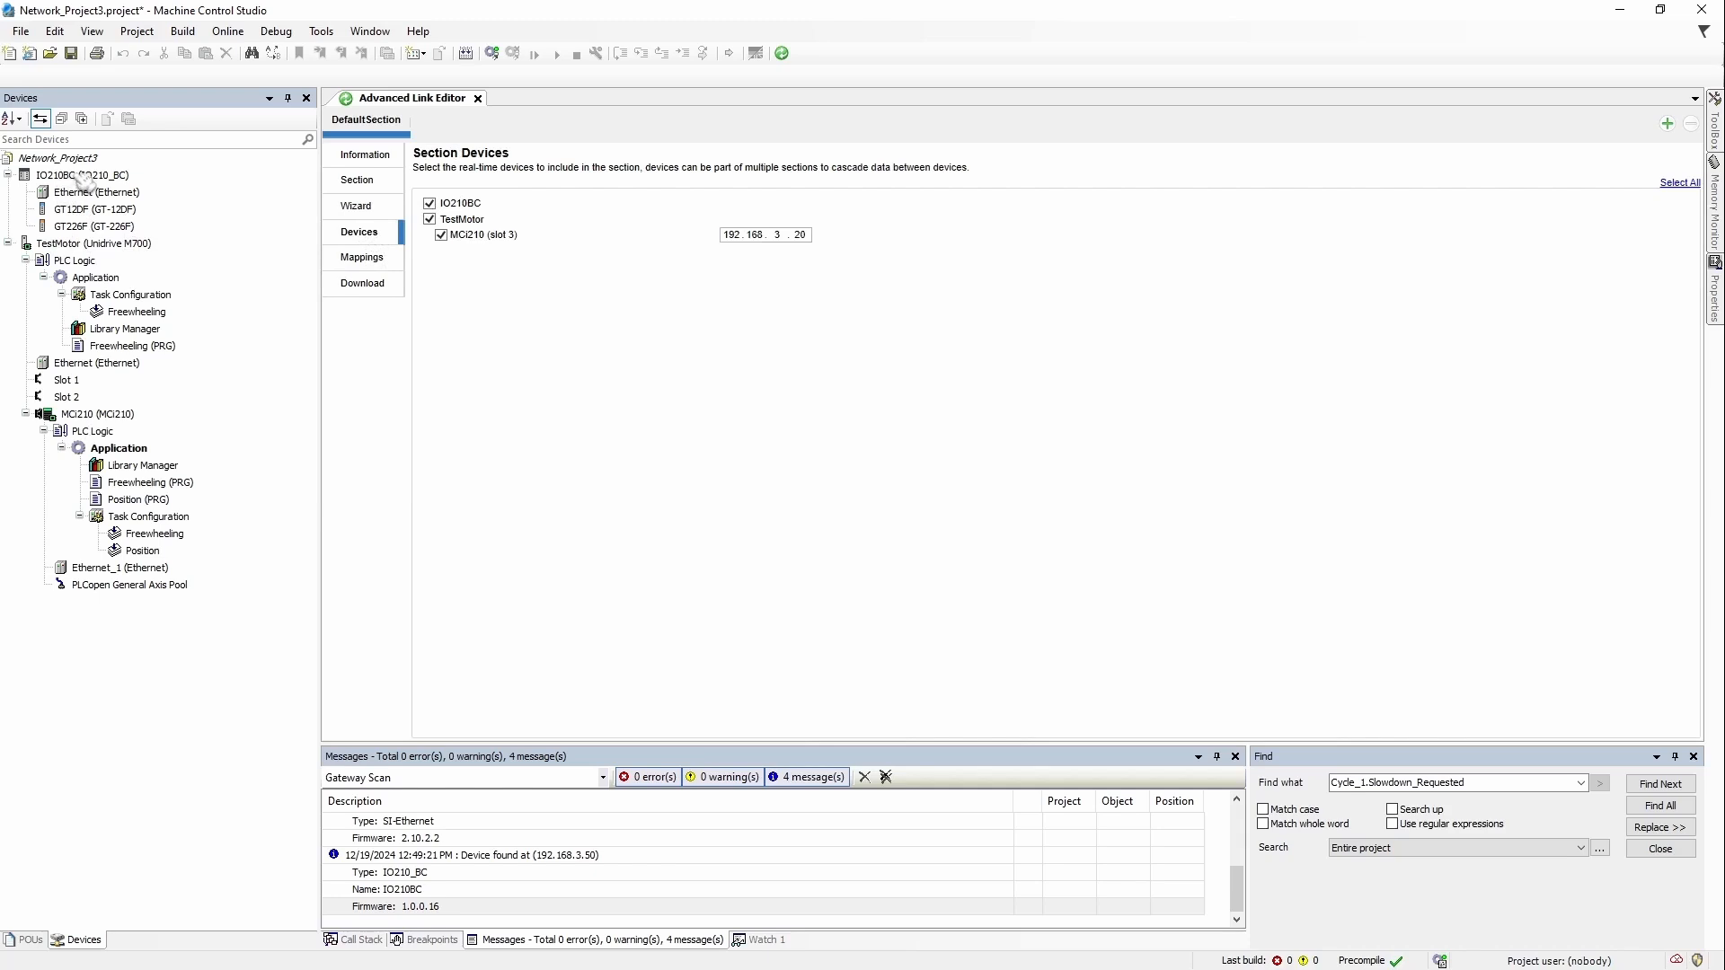
Step: Exclude TestMotor from the section's device list and show the Mappings page
{"action": "left_click", "coordinate": [116, 175]}
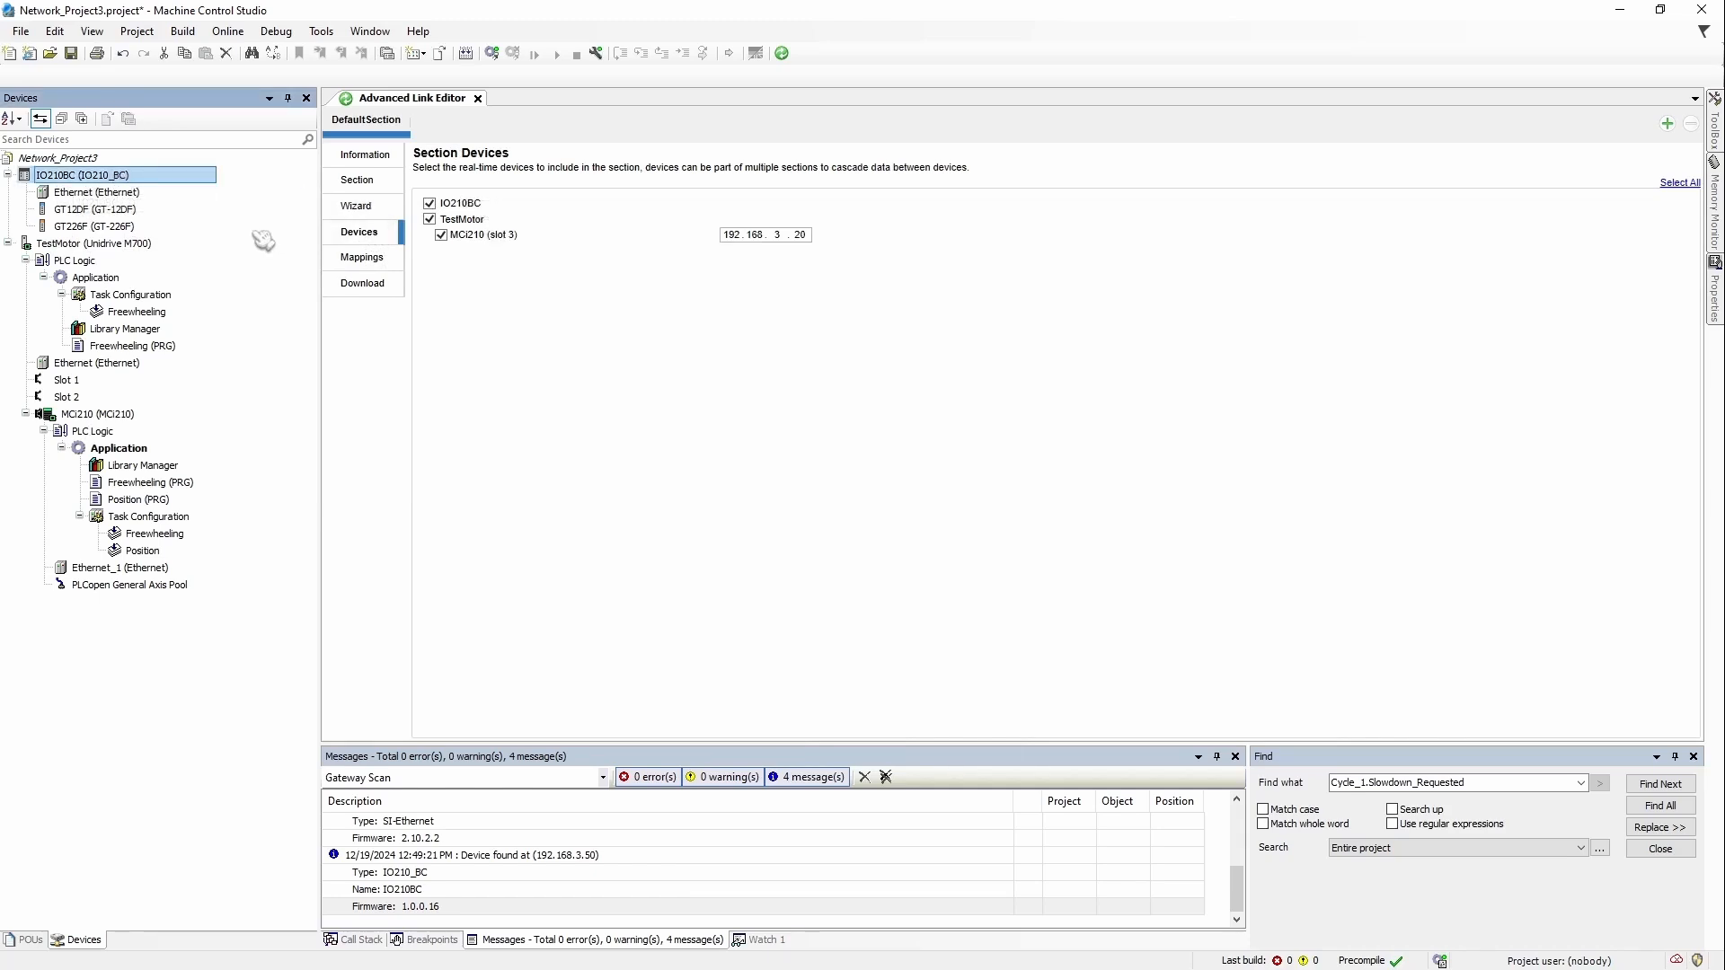
{"action": "left_click", "coordinate": [90, 262]}
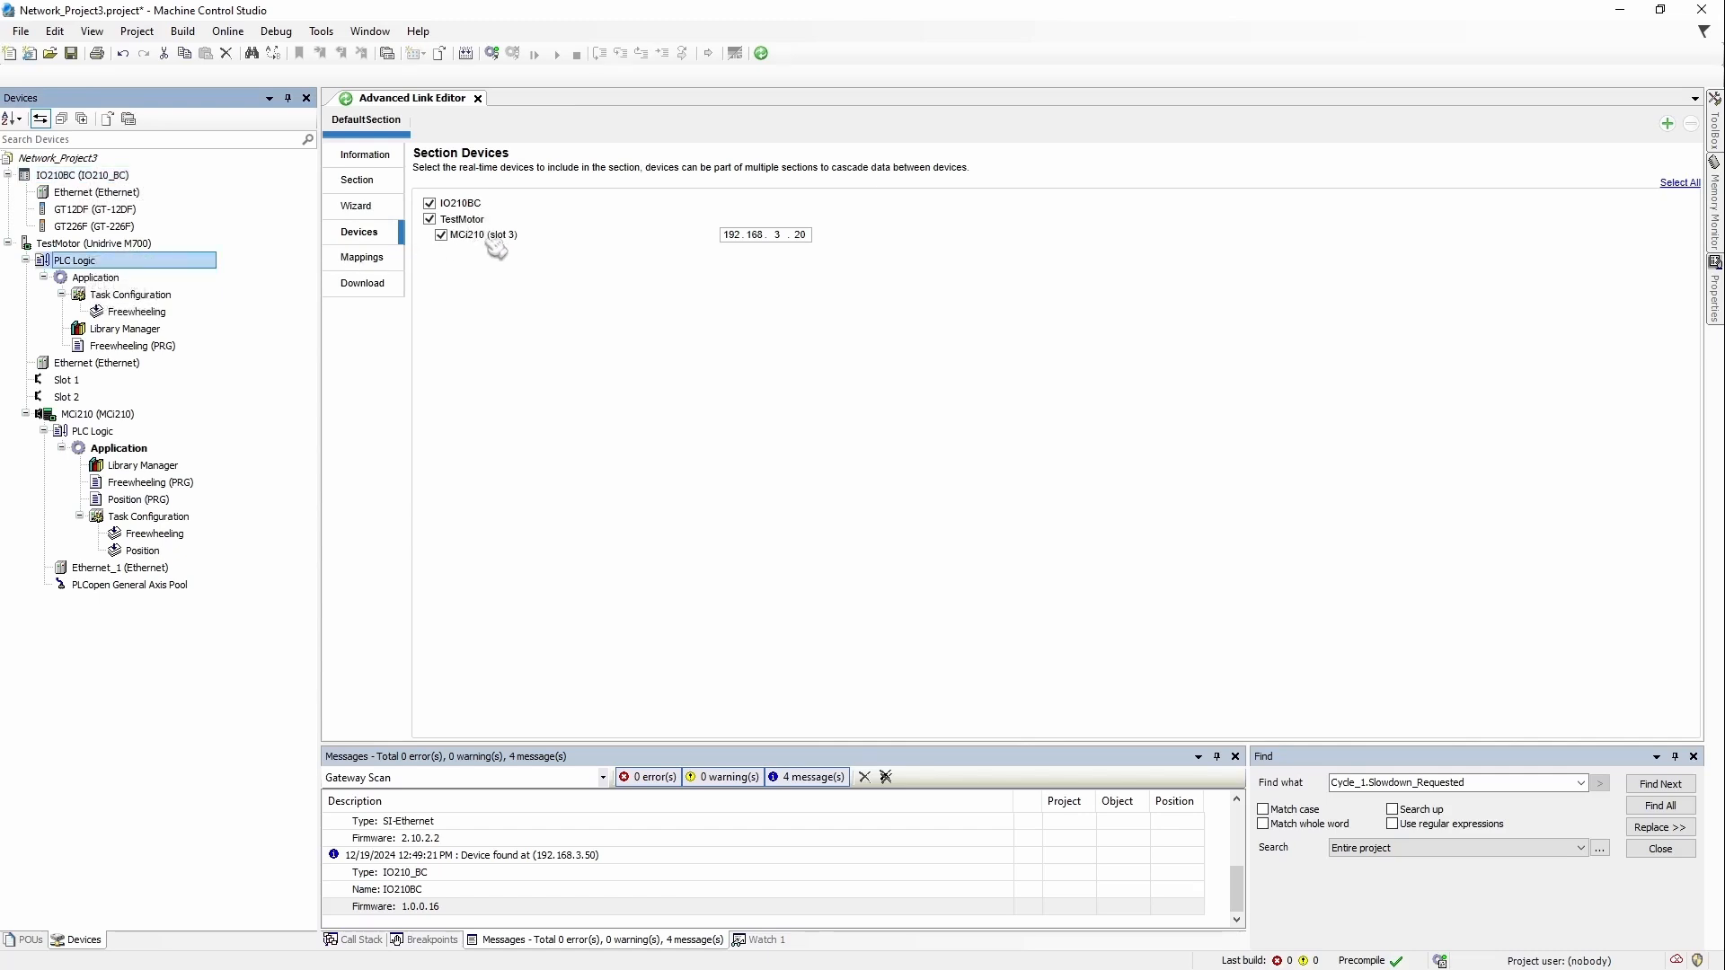
{"action": "left_click", "coordinate": [112, 416]}
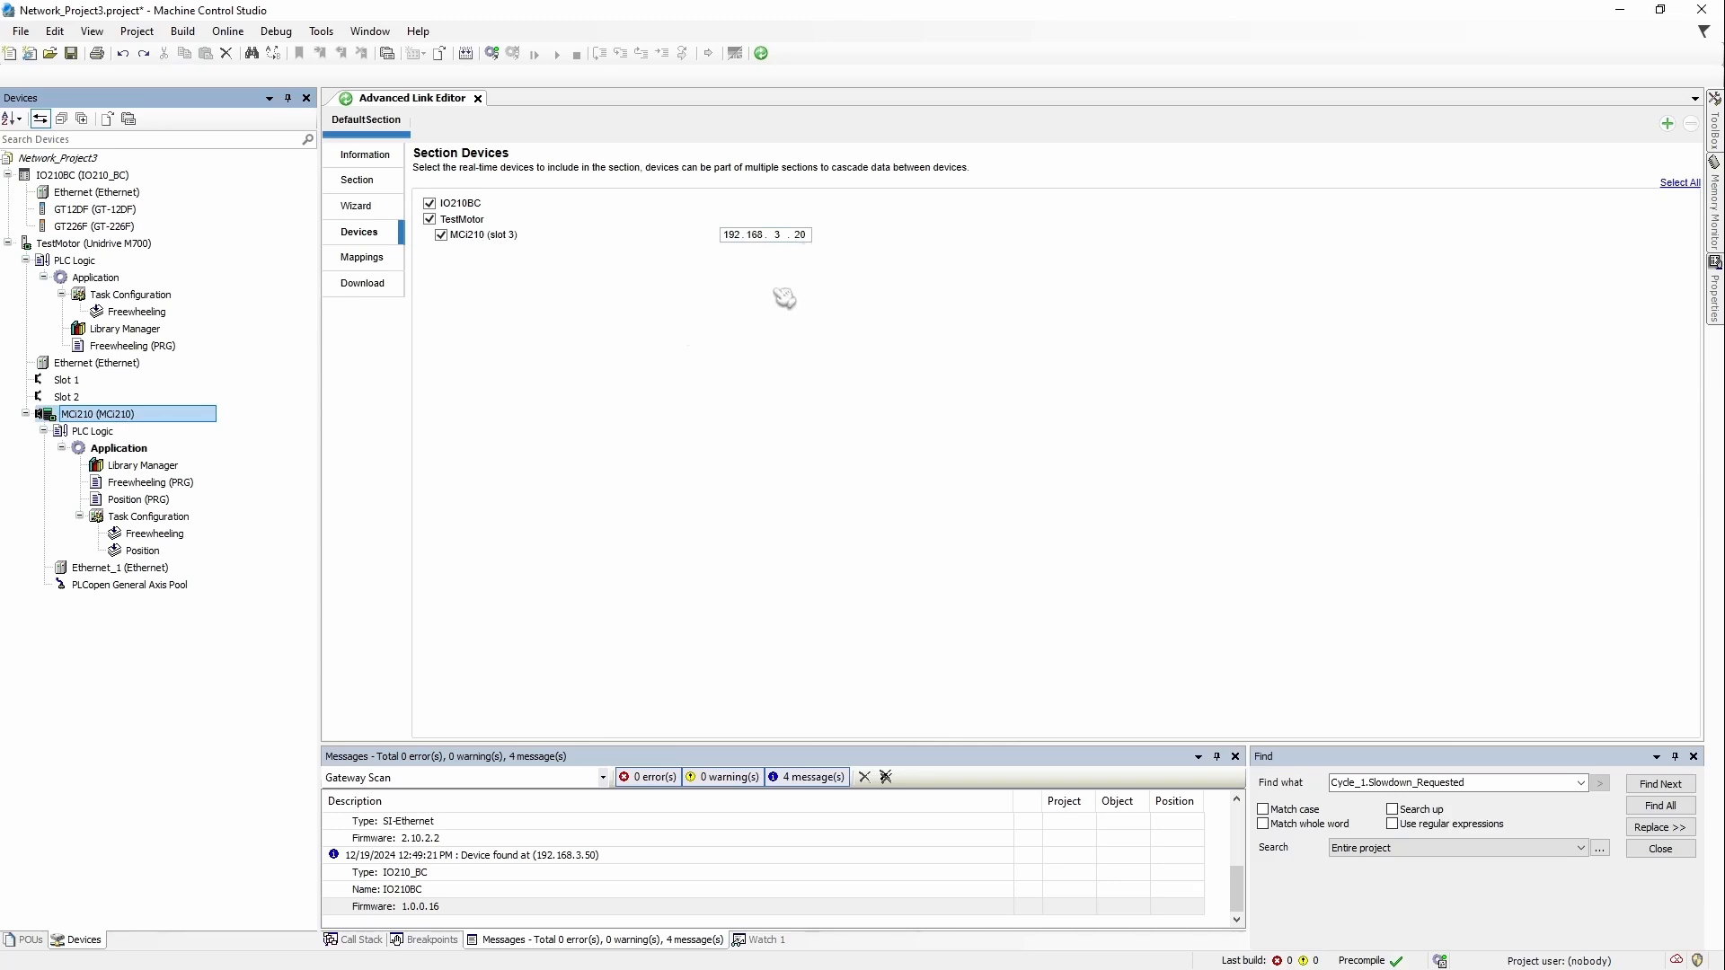
{"action": "left_click", "coordinate": [462, 219]}
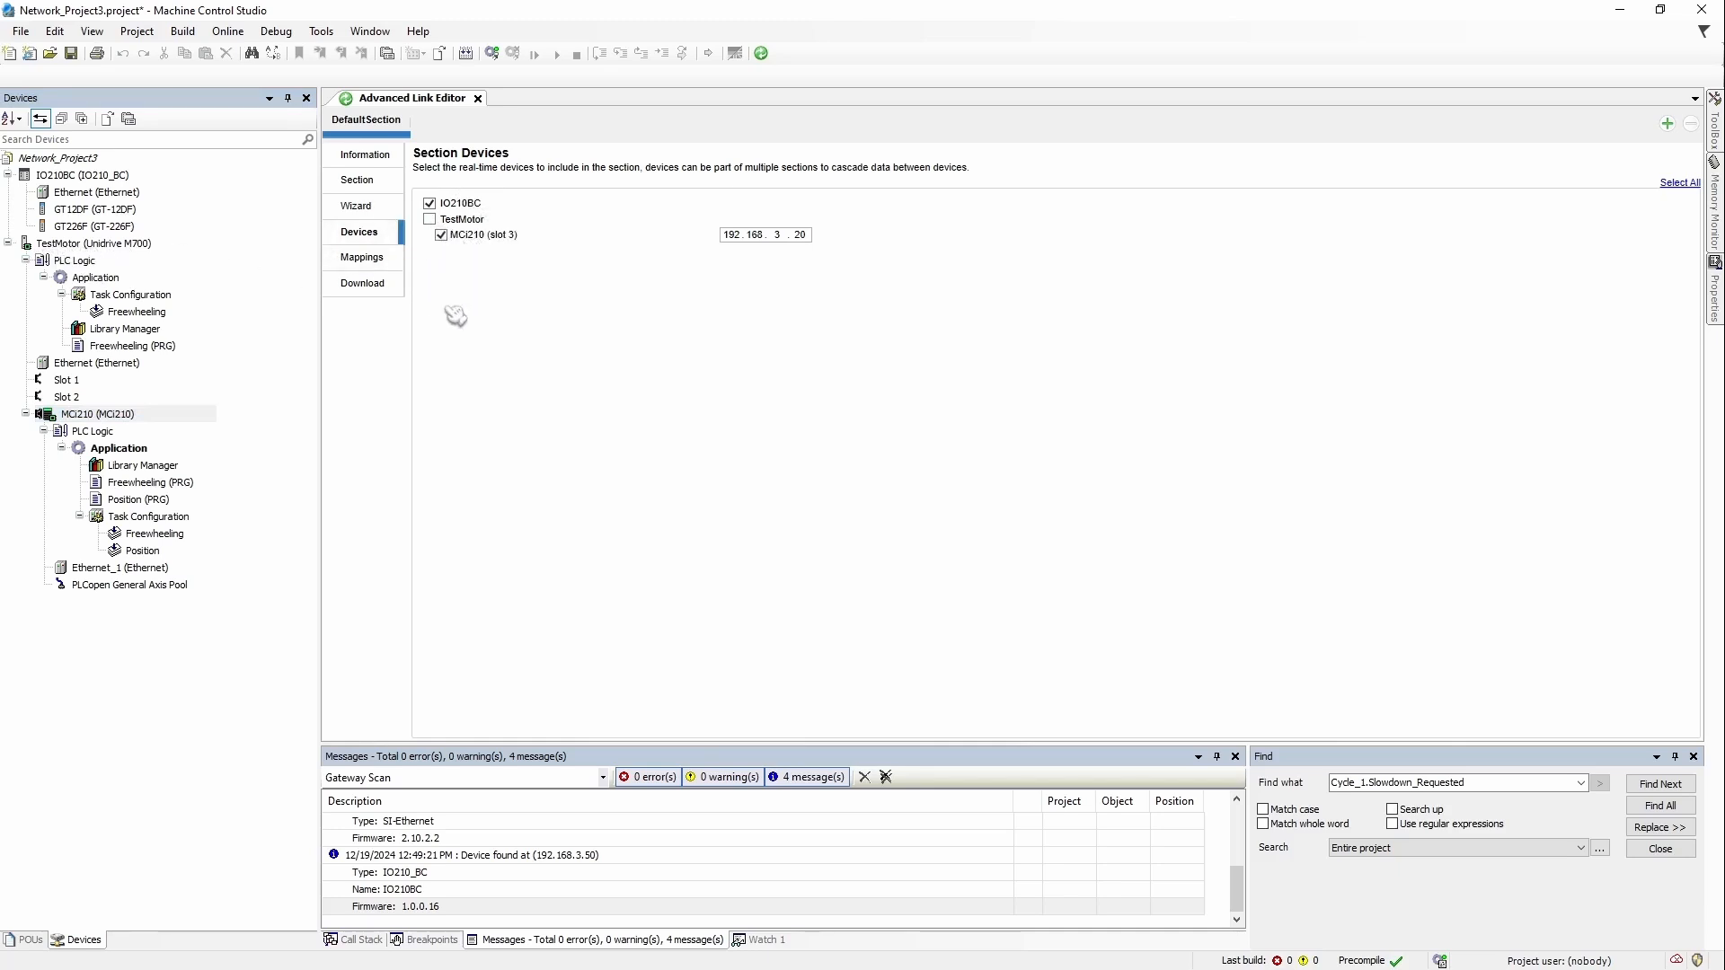
{"action": "left_click", "coordinate": [378, 260]}
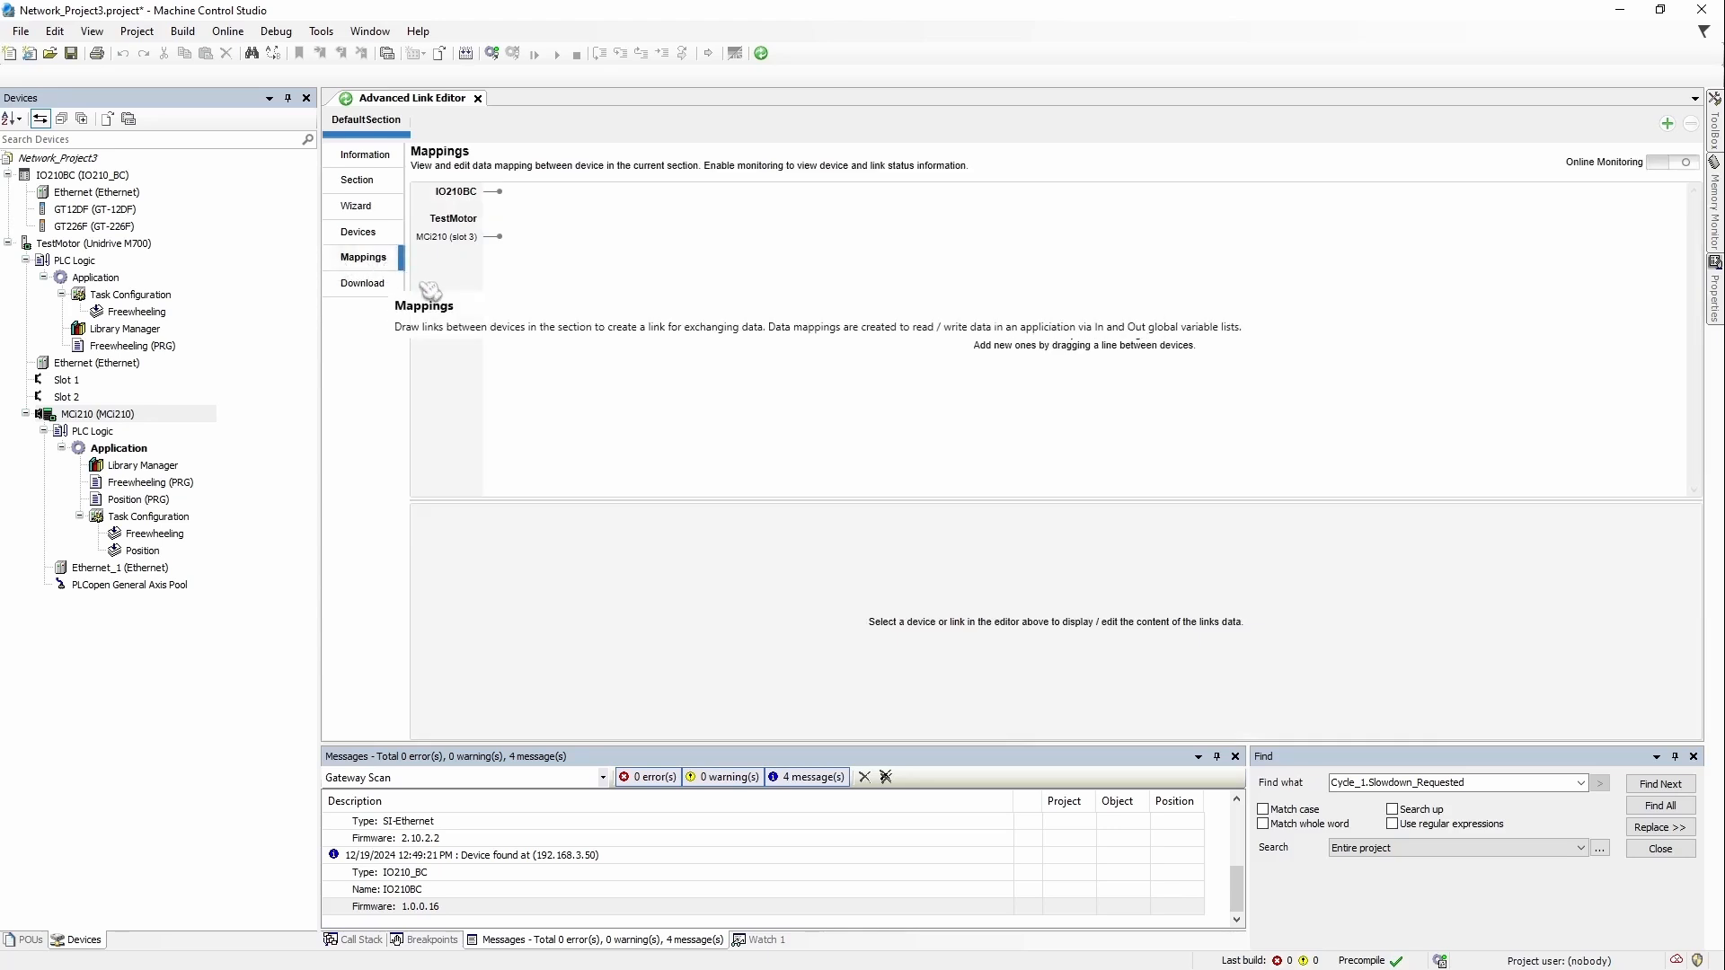
Step: Link IO210BC to the slot-3 MCi210 as General Cyclic Data at 10 ms, then clear the selection
{"action": "mouse_move", "coordinate": [481, 201]}
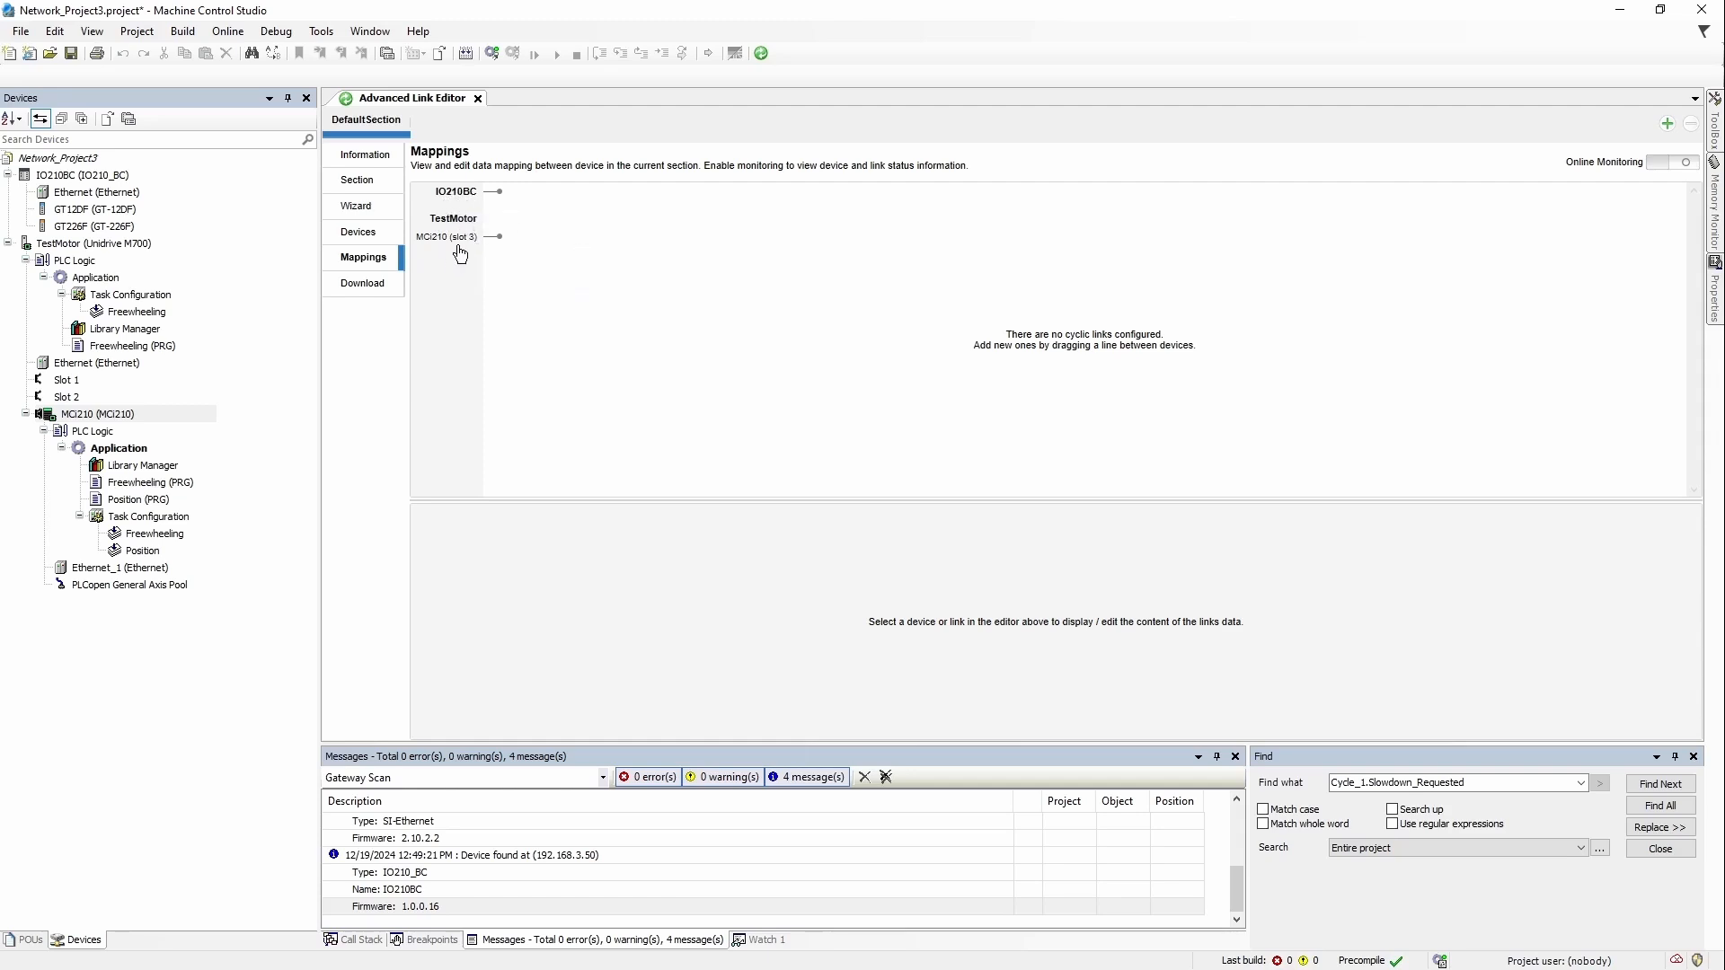
{"action": "mouse_move", "coordinate": [442, 254]}
{"action": "left_click", "coordinate": [460, 196]}
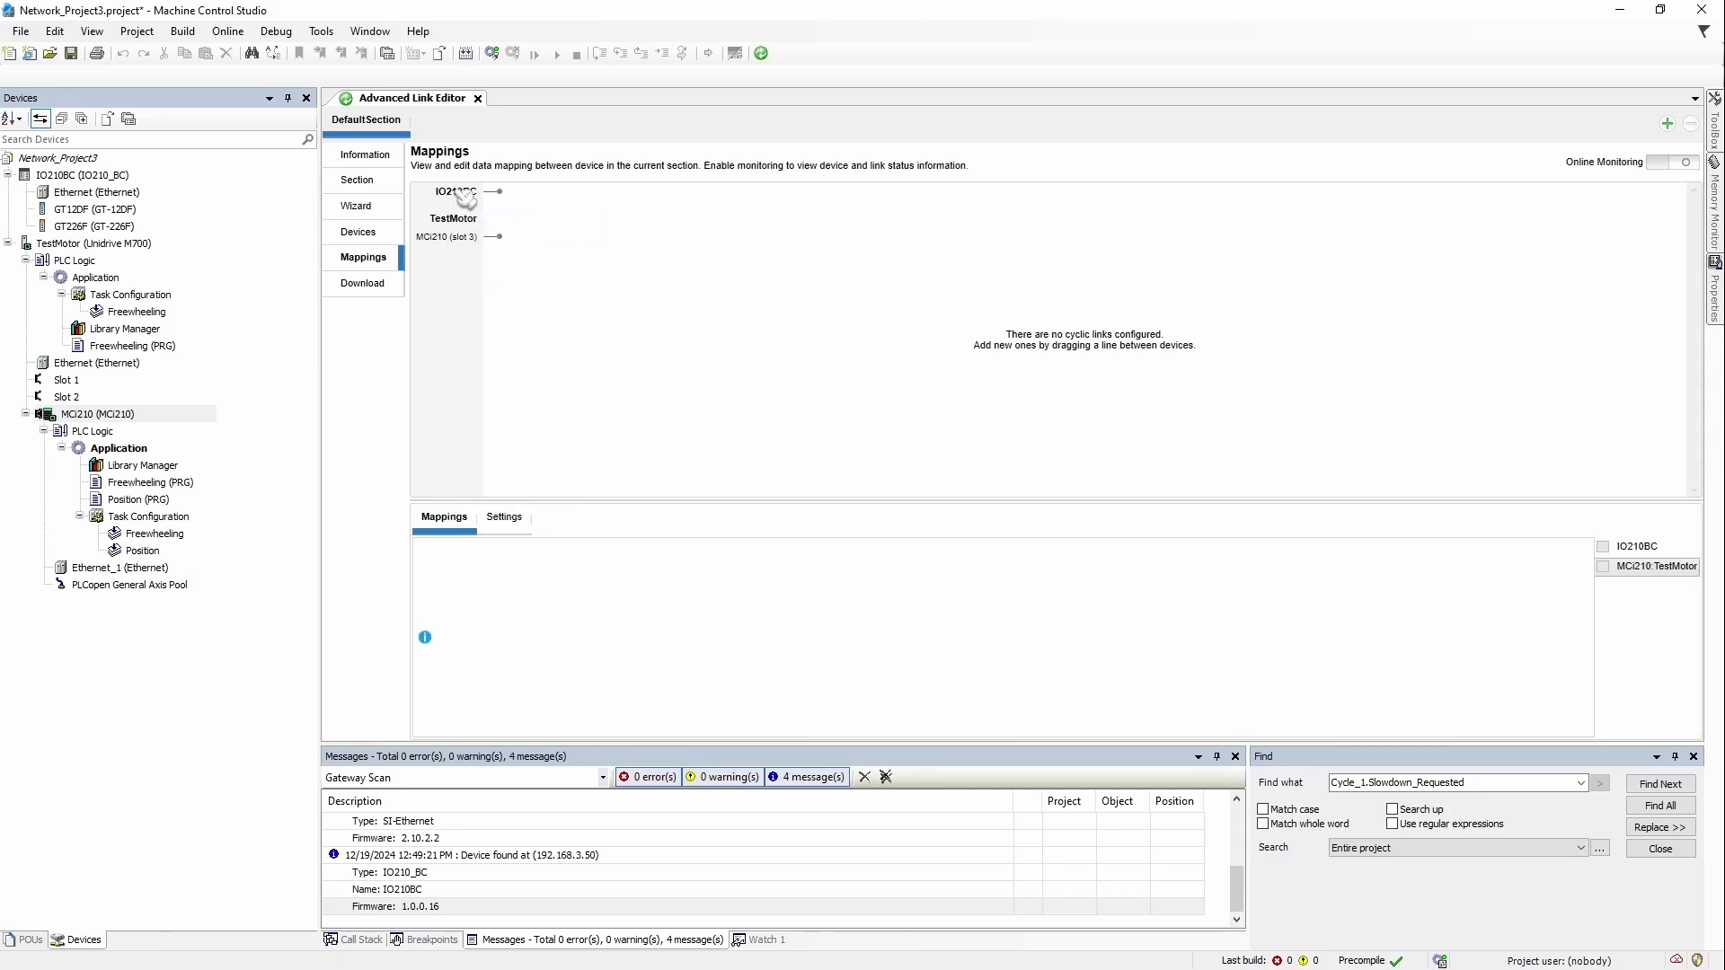
{"action": "left_click_drag", "start_coordinate": [465, 198], "coordinate": [465, 245]}
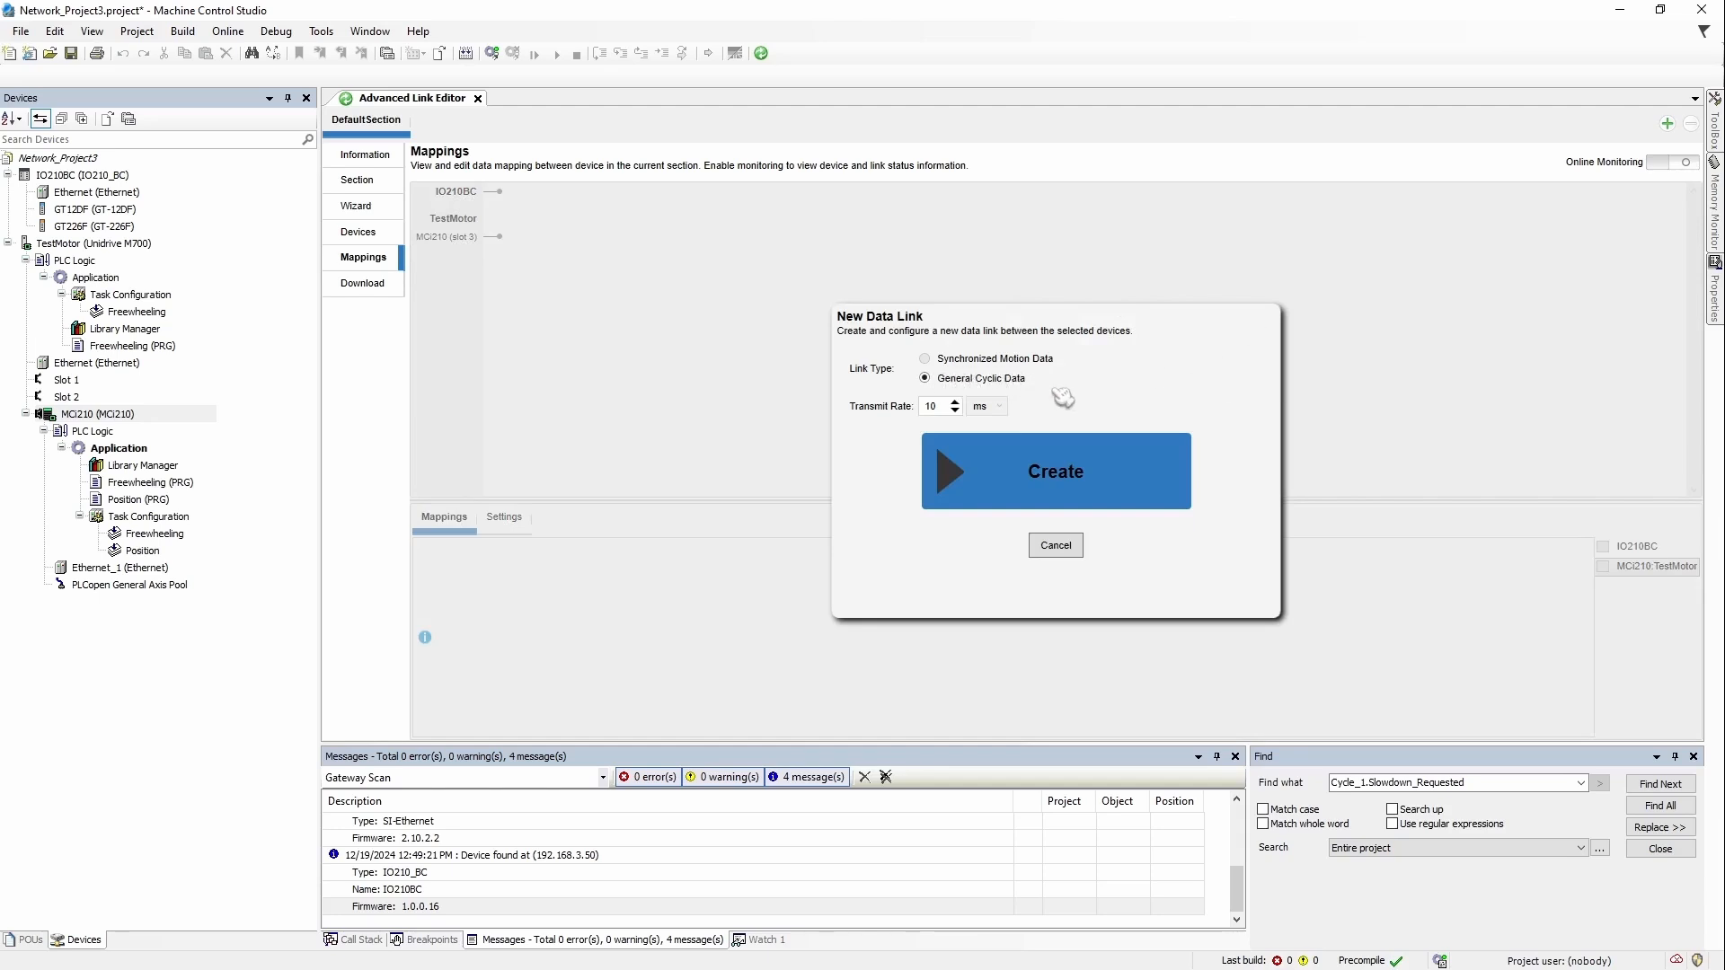
{"action": "left_click", "coordinate": [1108, 490]}
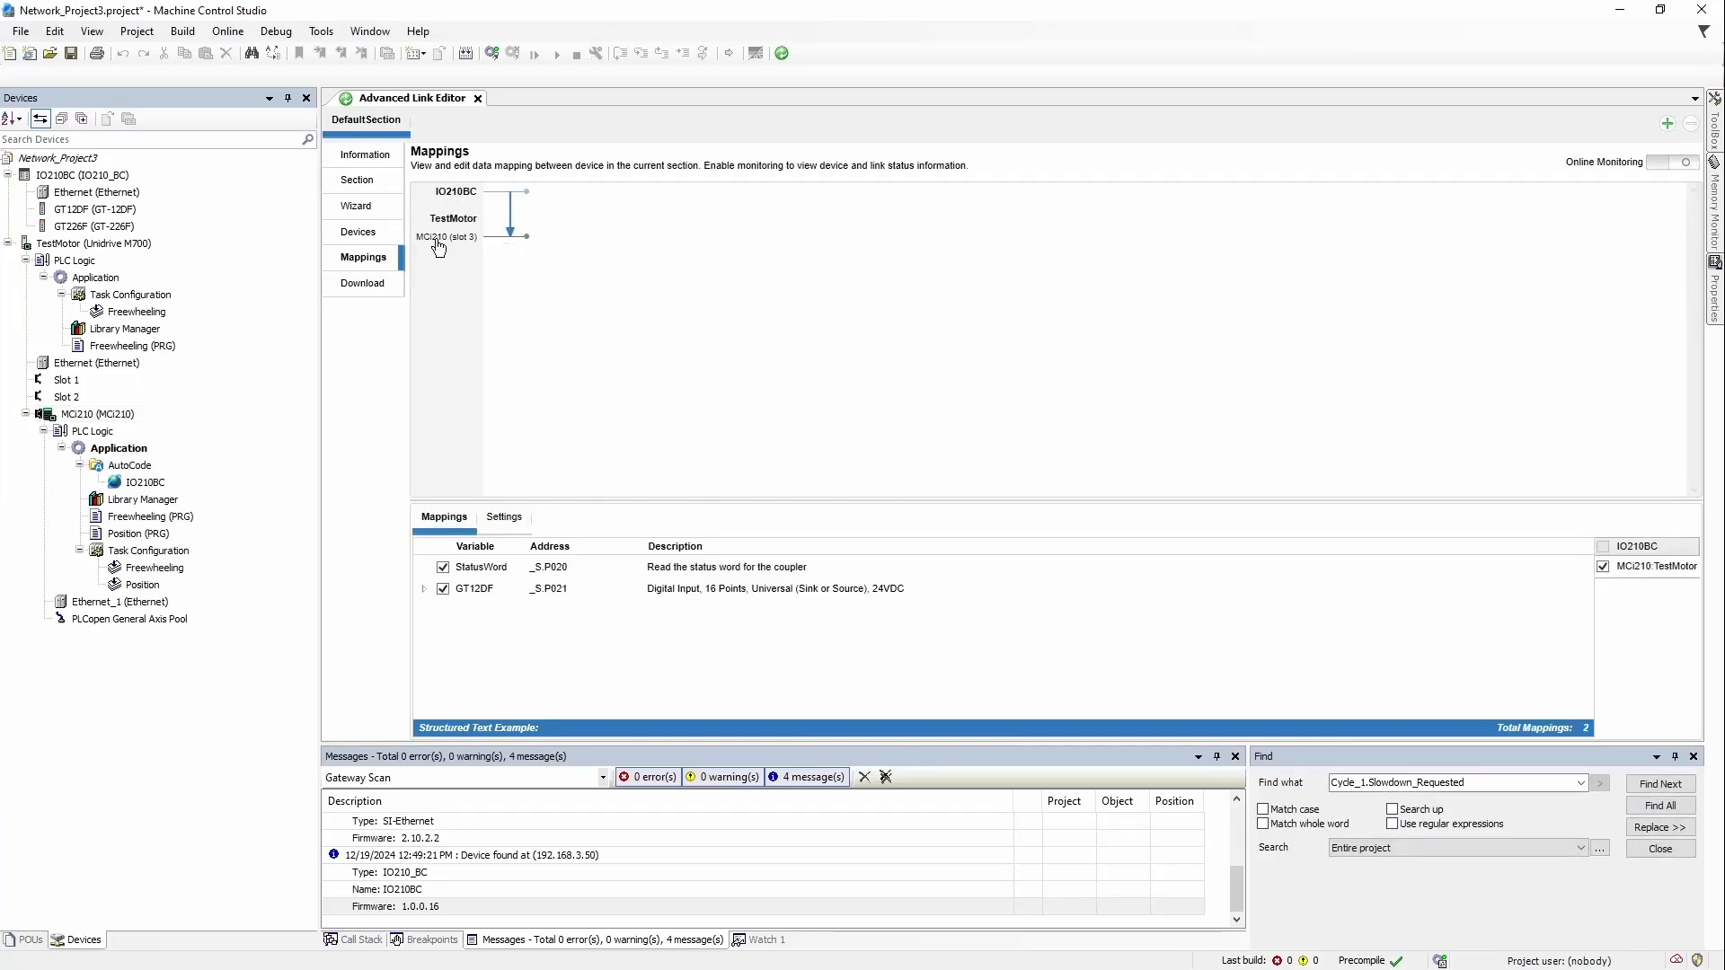
{"action": "mouse_move", "coordinate": [462, 251]}
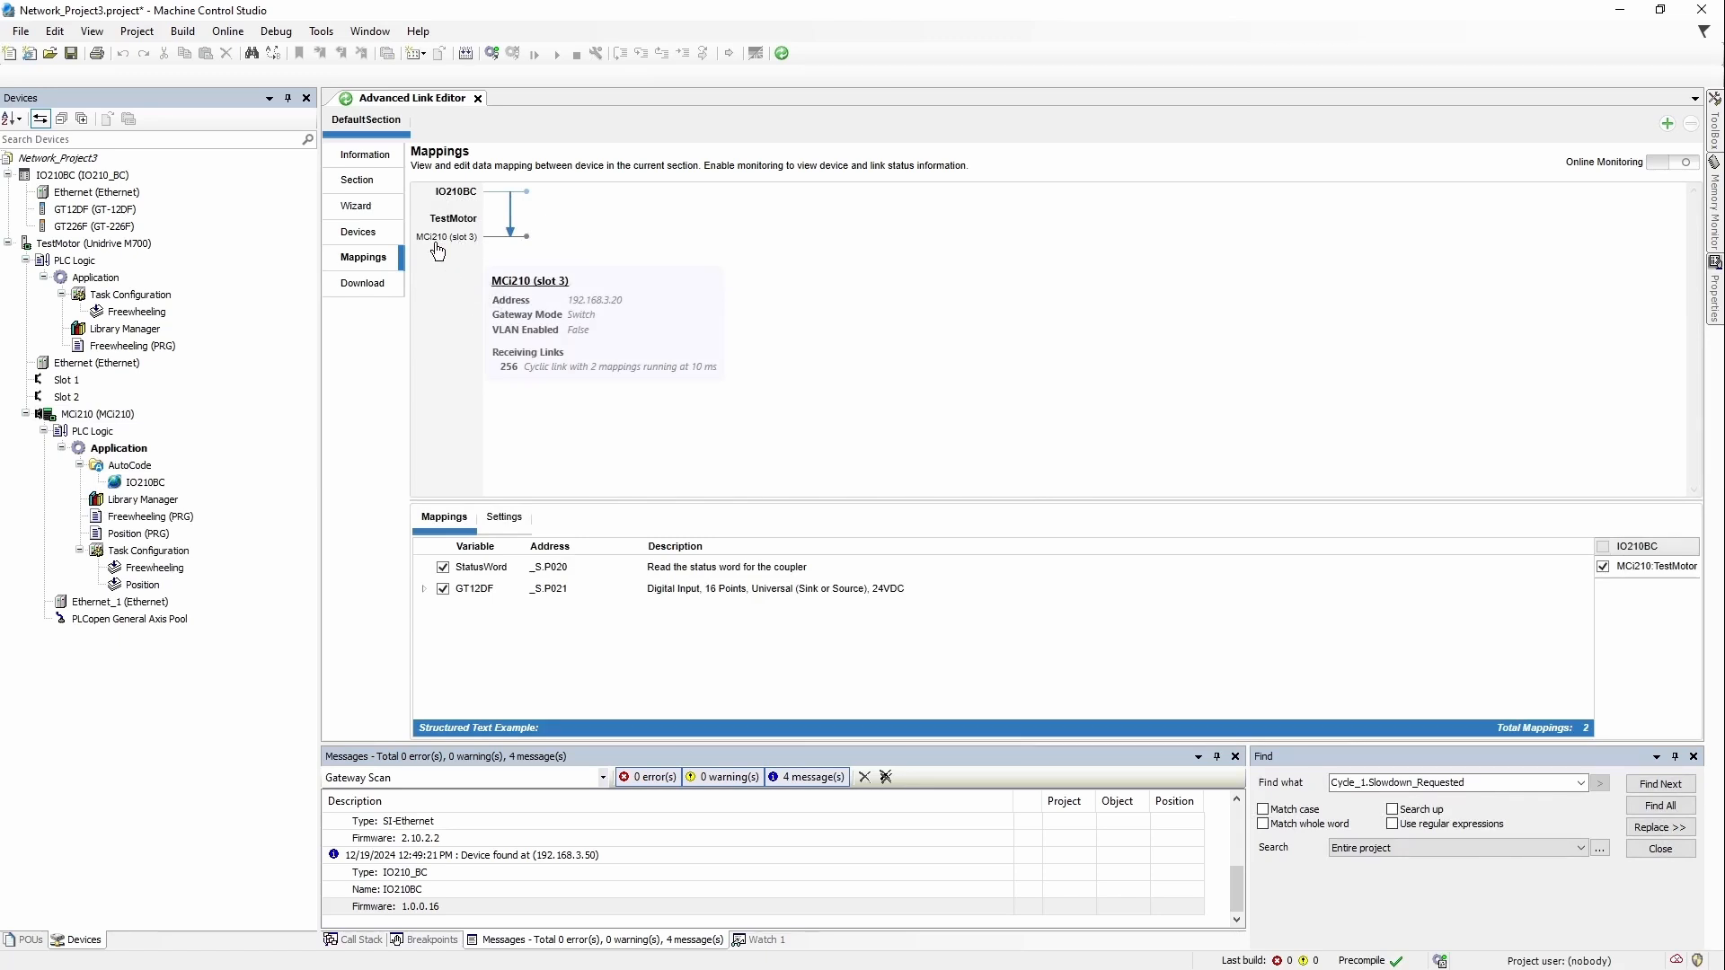
{"action": "mouse_move", "coordinate": [469, 191]}
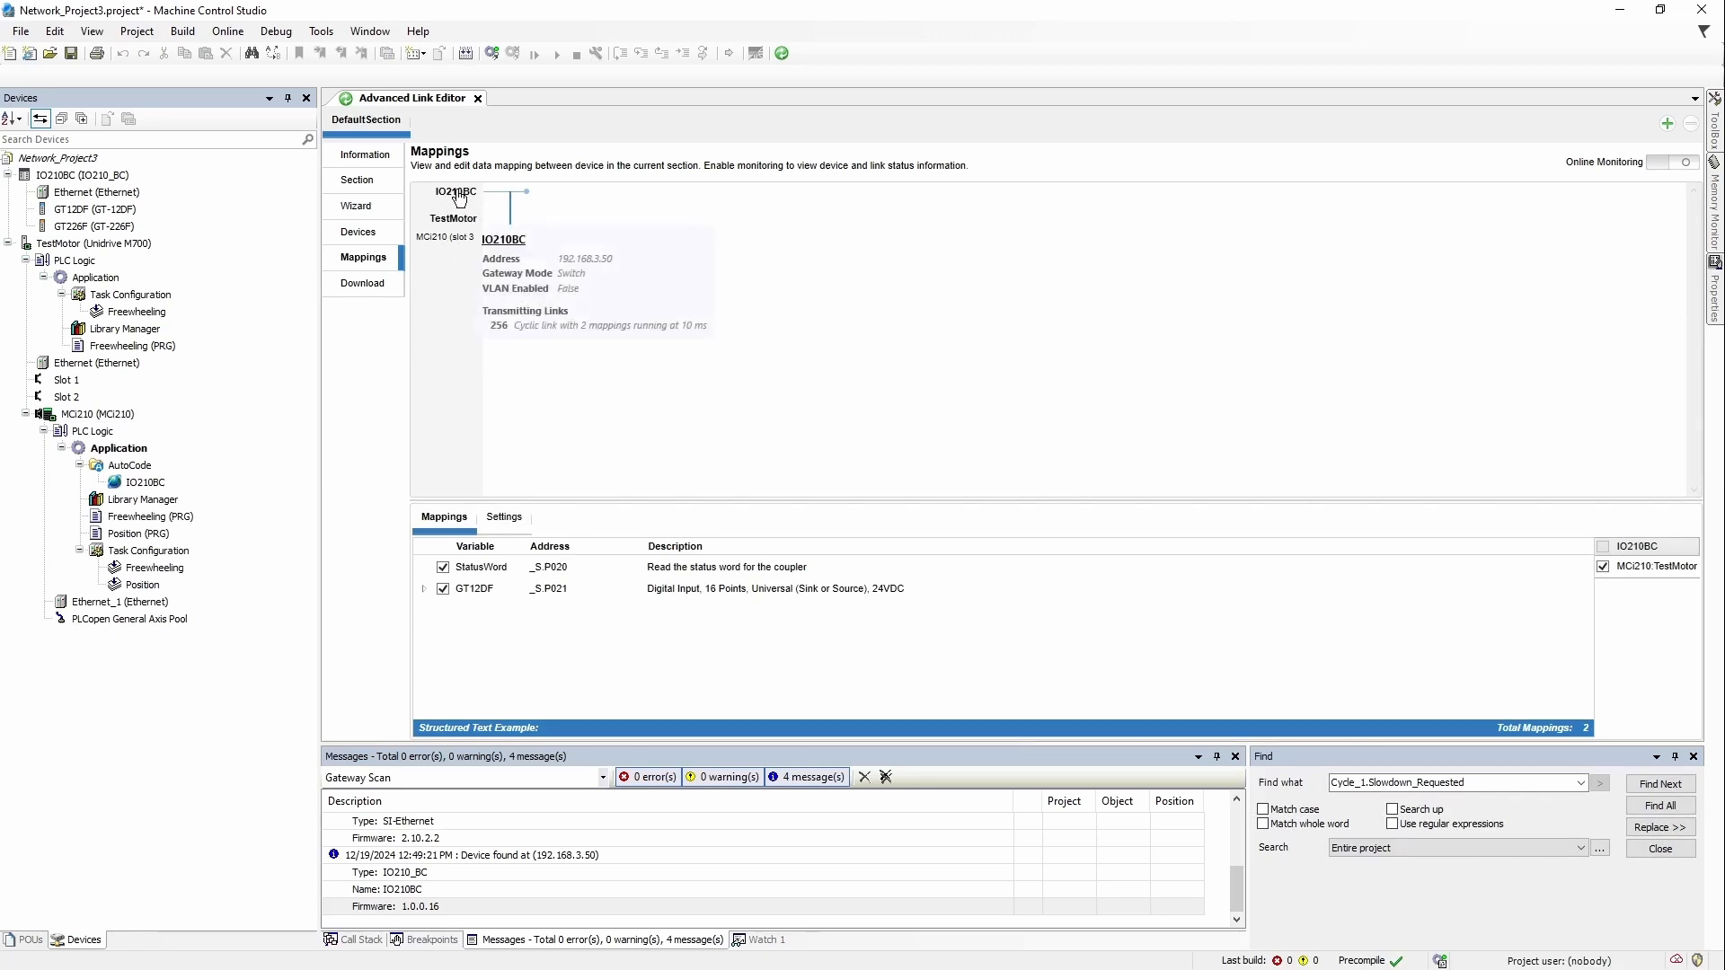
{"action": "left_click", "coordinate": [463, 244]}
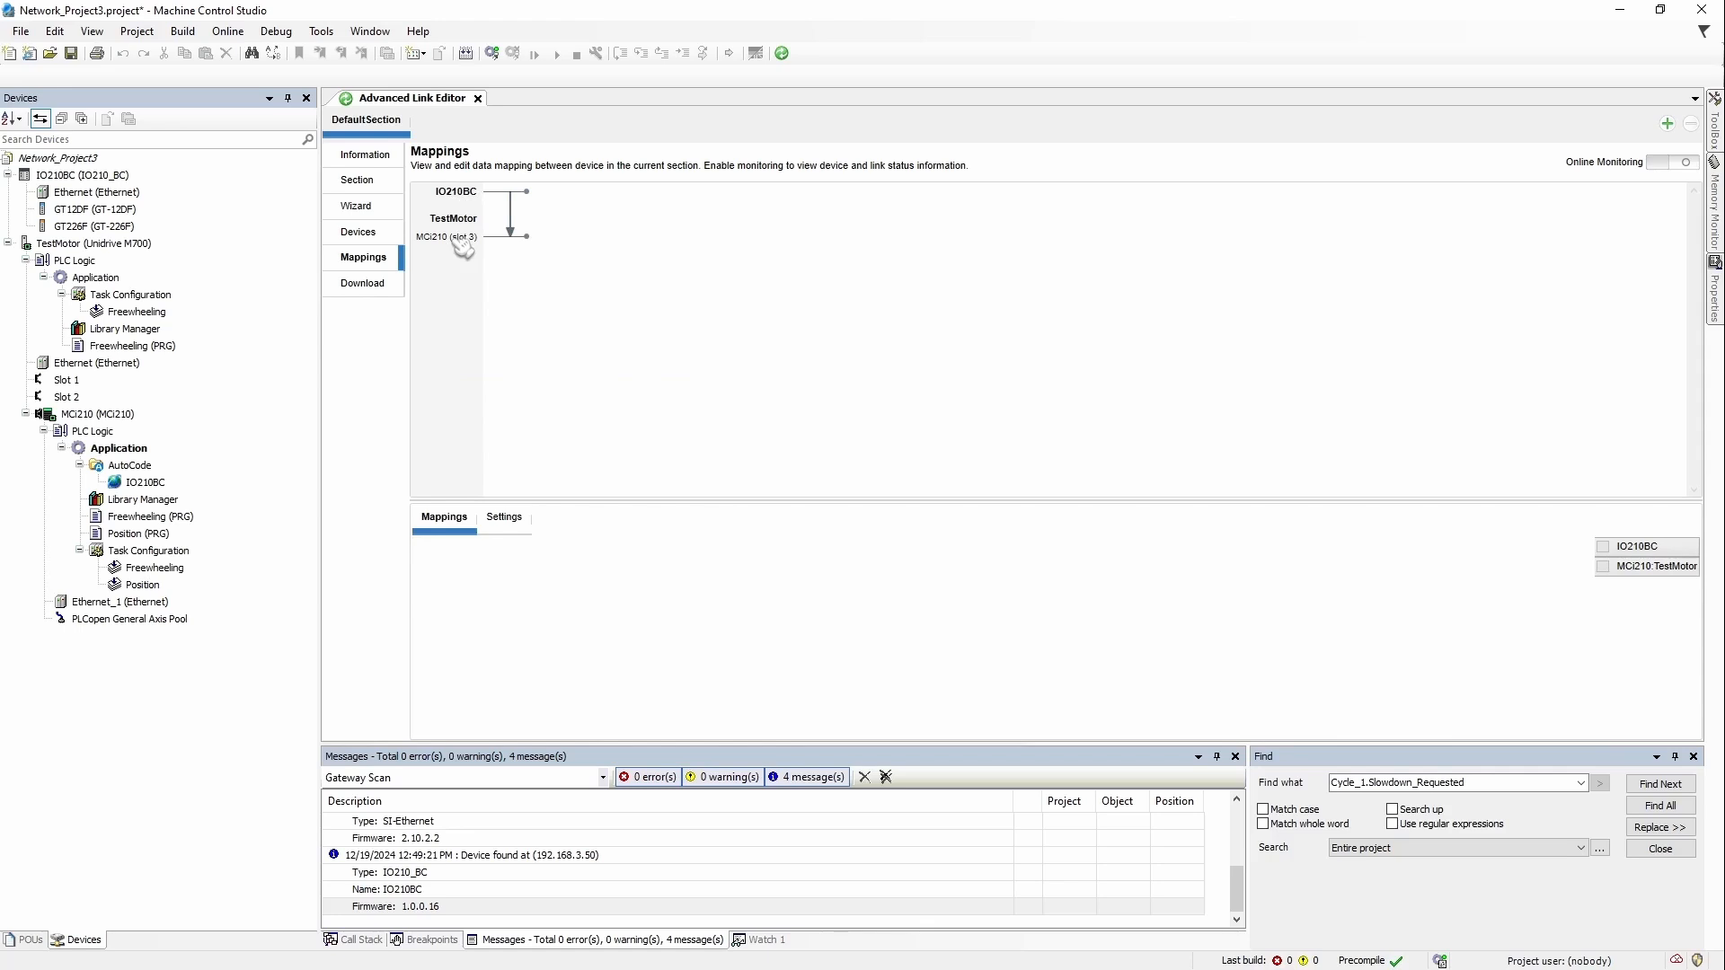
Step: Create a second cyclic data link from IO210BC and view both links' StatusWord and ControlWord mappings
{"action": "left_click", "coordinate": [456, 194]}
{"action": "left_click", "coordinate": [456, 201]}
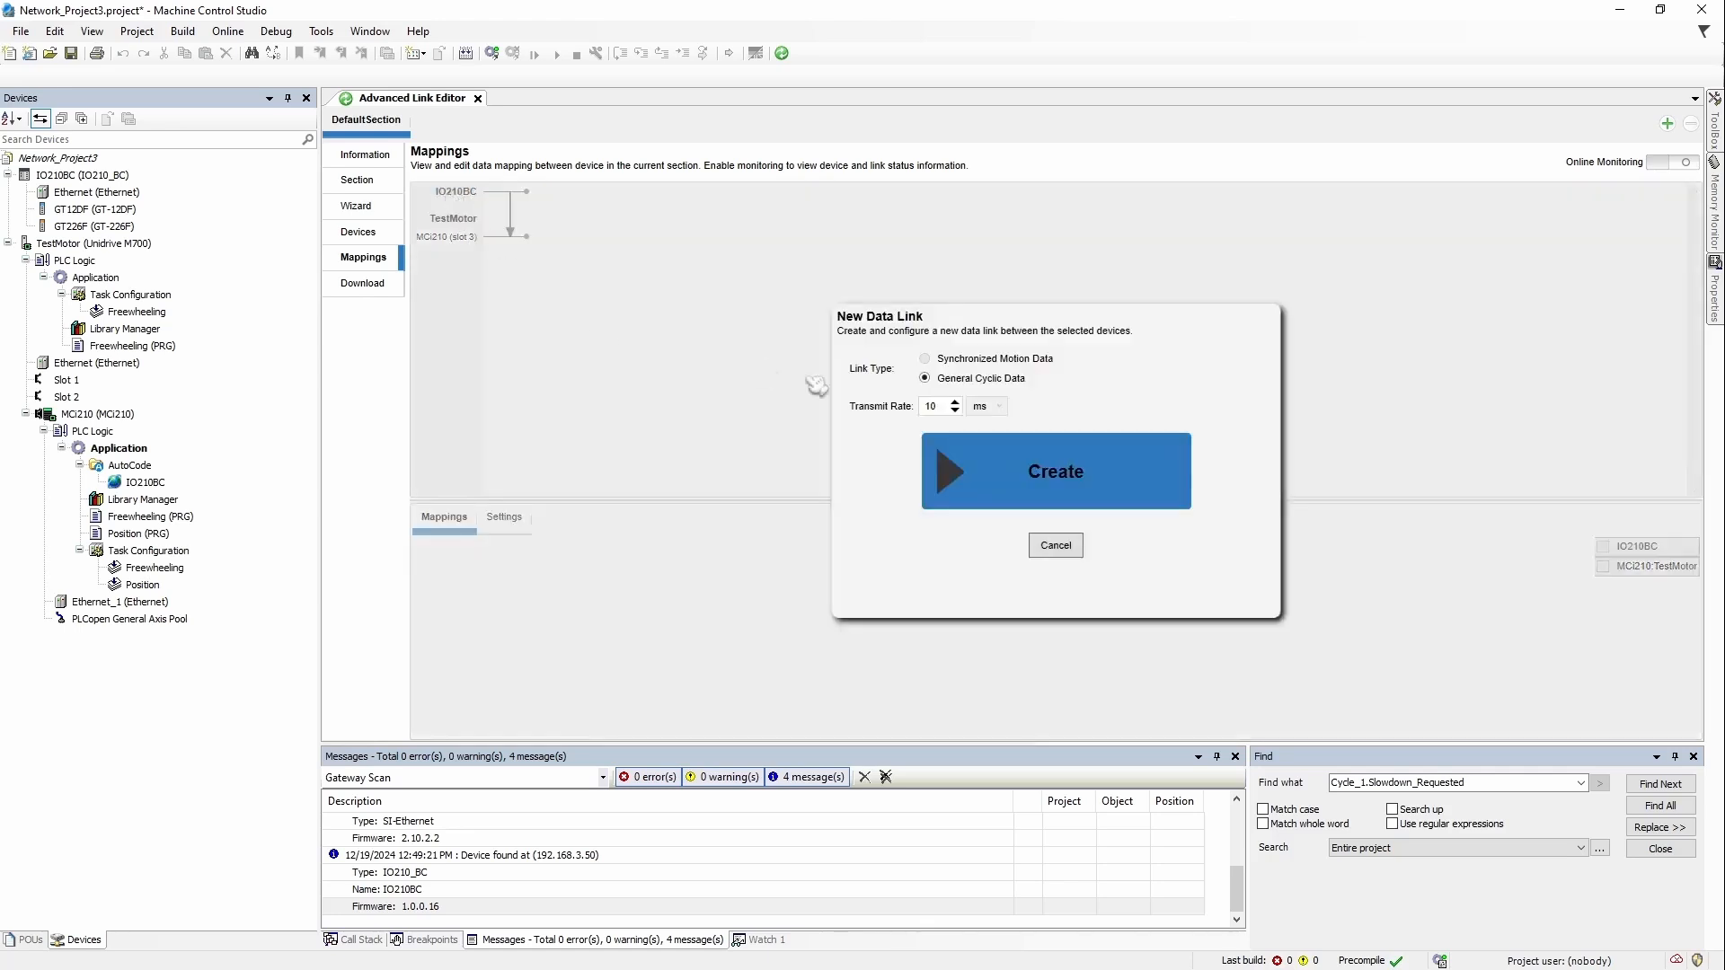
{"action": "left_click", "coordinate": [1104, 499]}
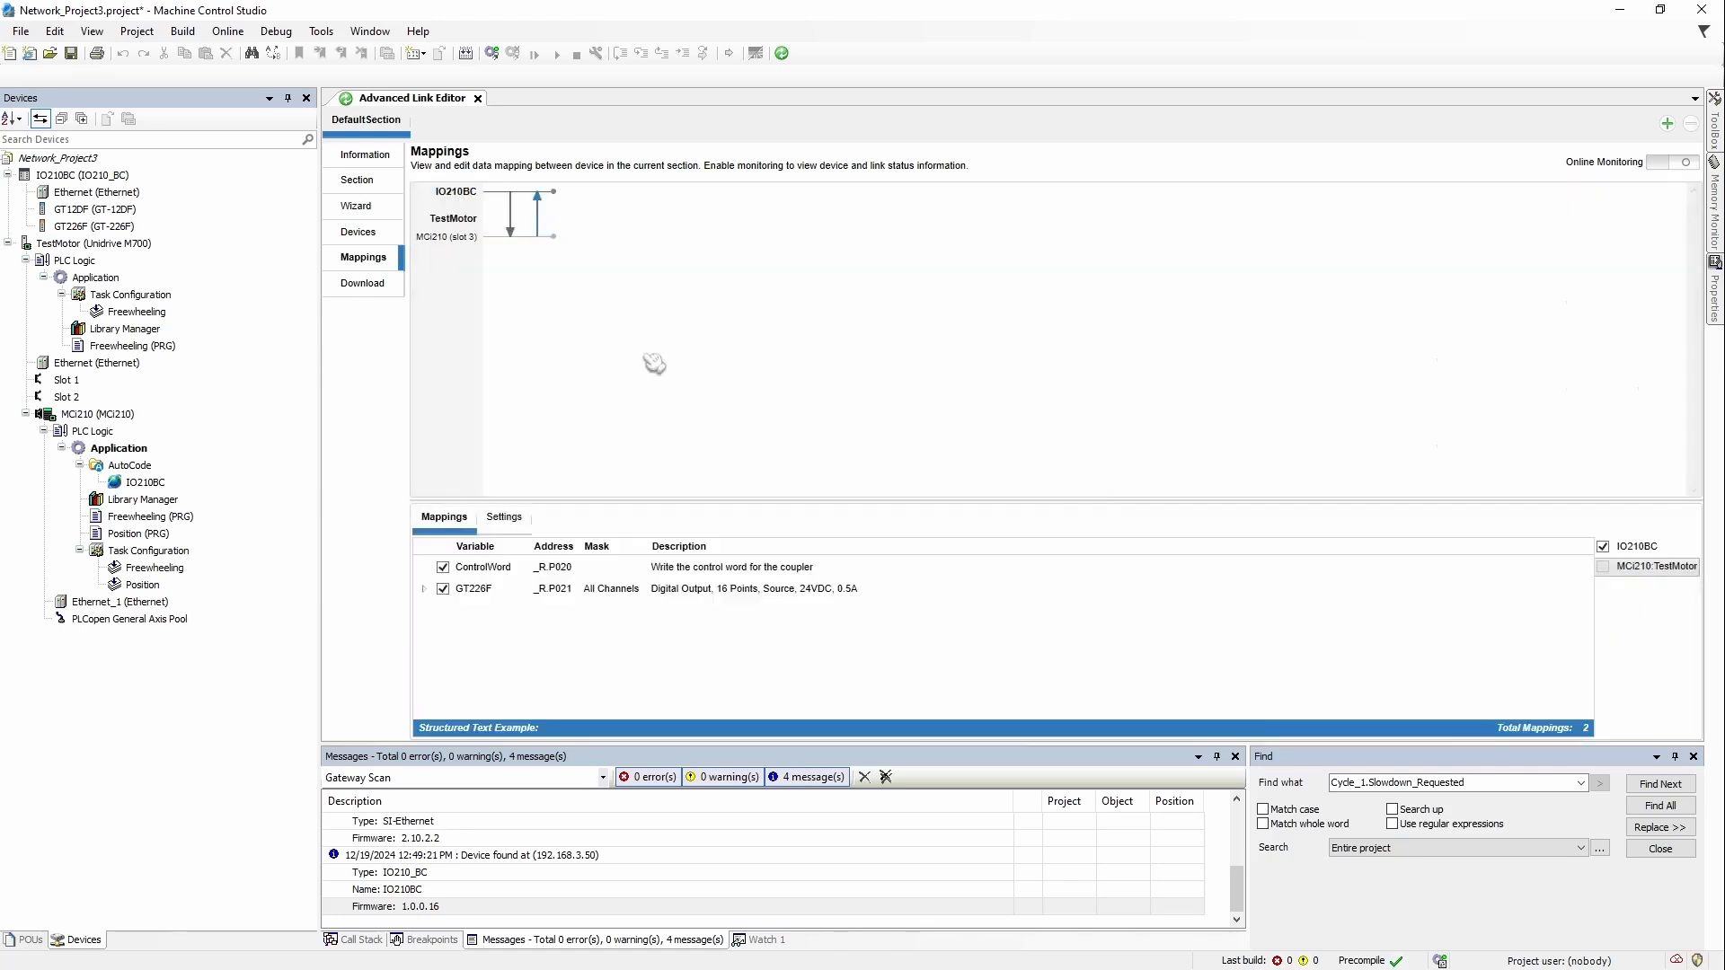
{"action": "left_click", "coordinate": [512, 235]}
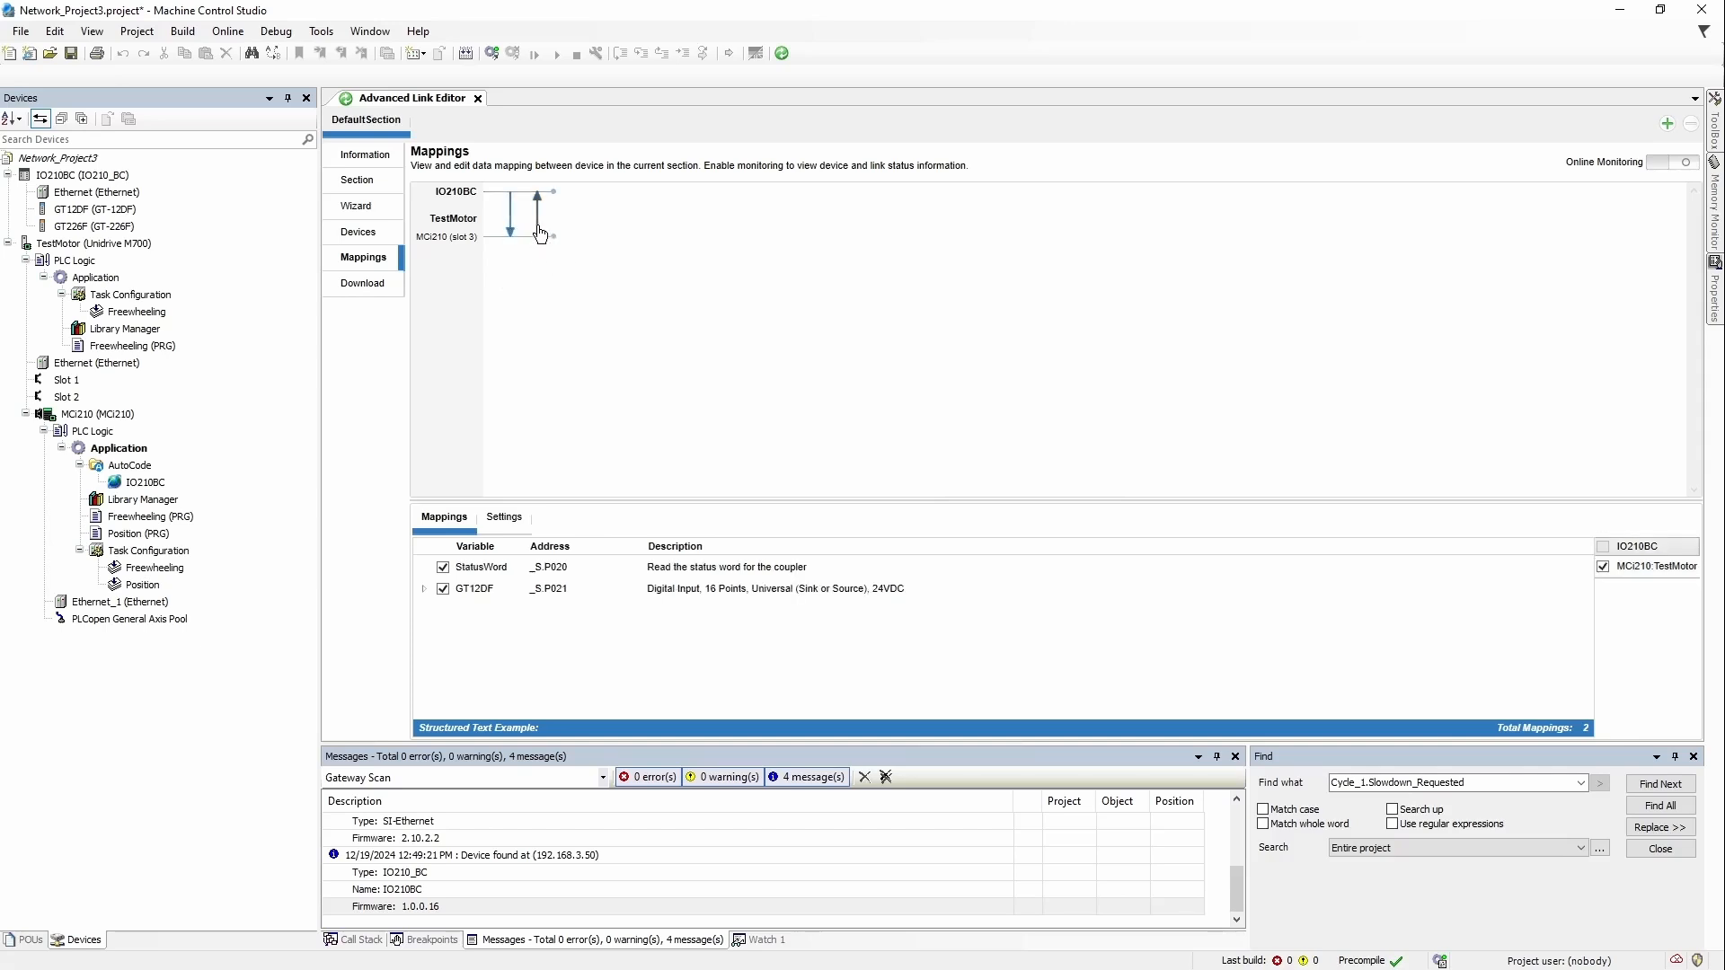
{"action": "left_click", "coordinate": [536, 234]}
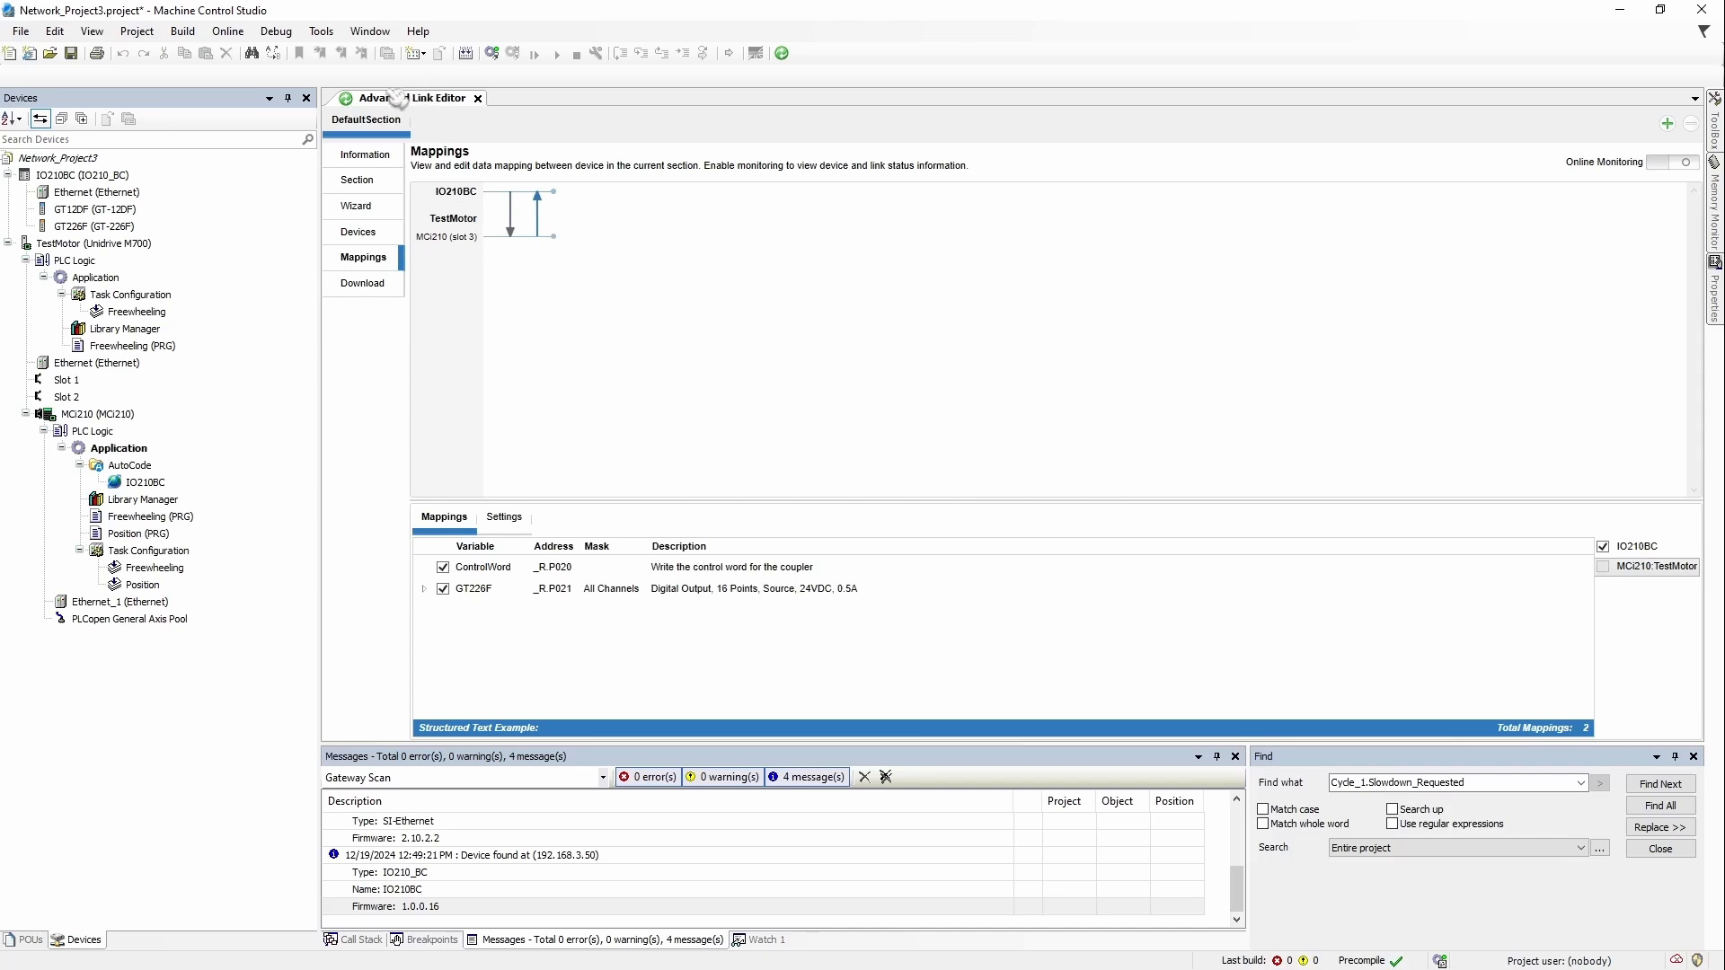
{"action": "mouse_move", "coordinate": [509, 238]}
Step: Expand GT226F's output channels, show the ControlWord example, and enlarge the mappings table
{"action": "left_click", "coordinate": [423, 589]}
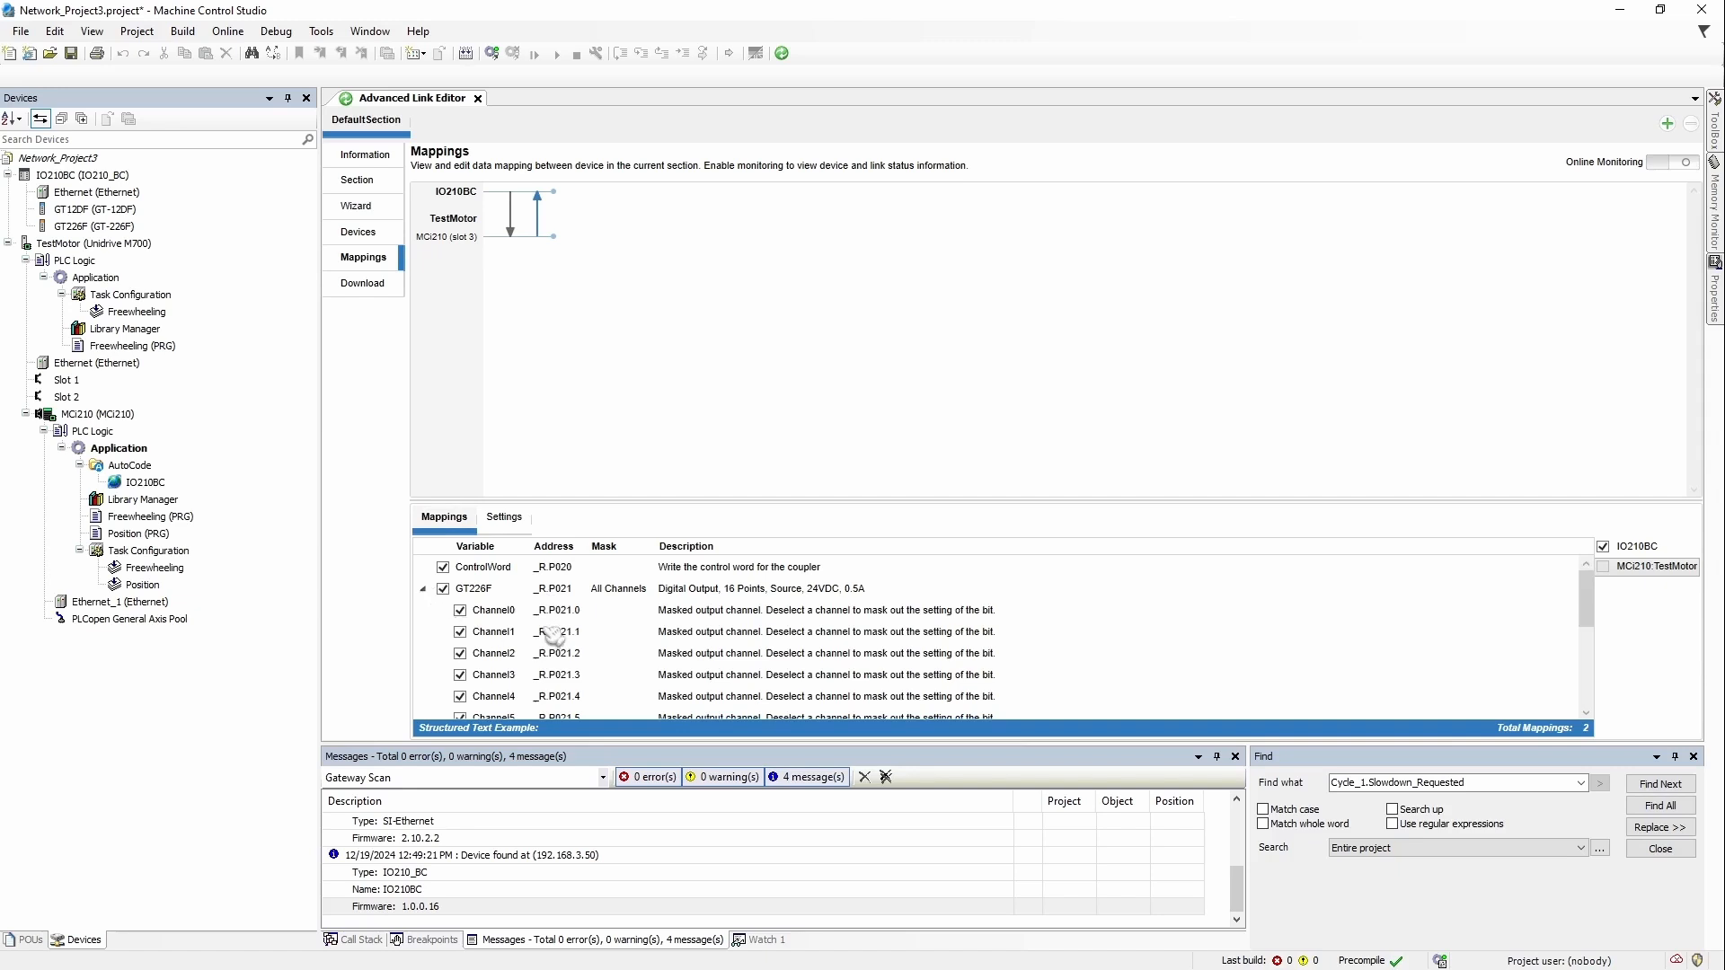
{"action": "left_click", "coordinate": [519, 575]}
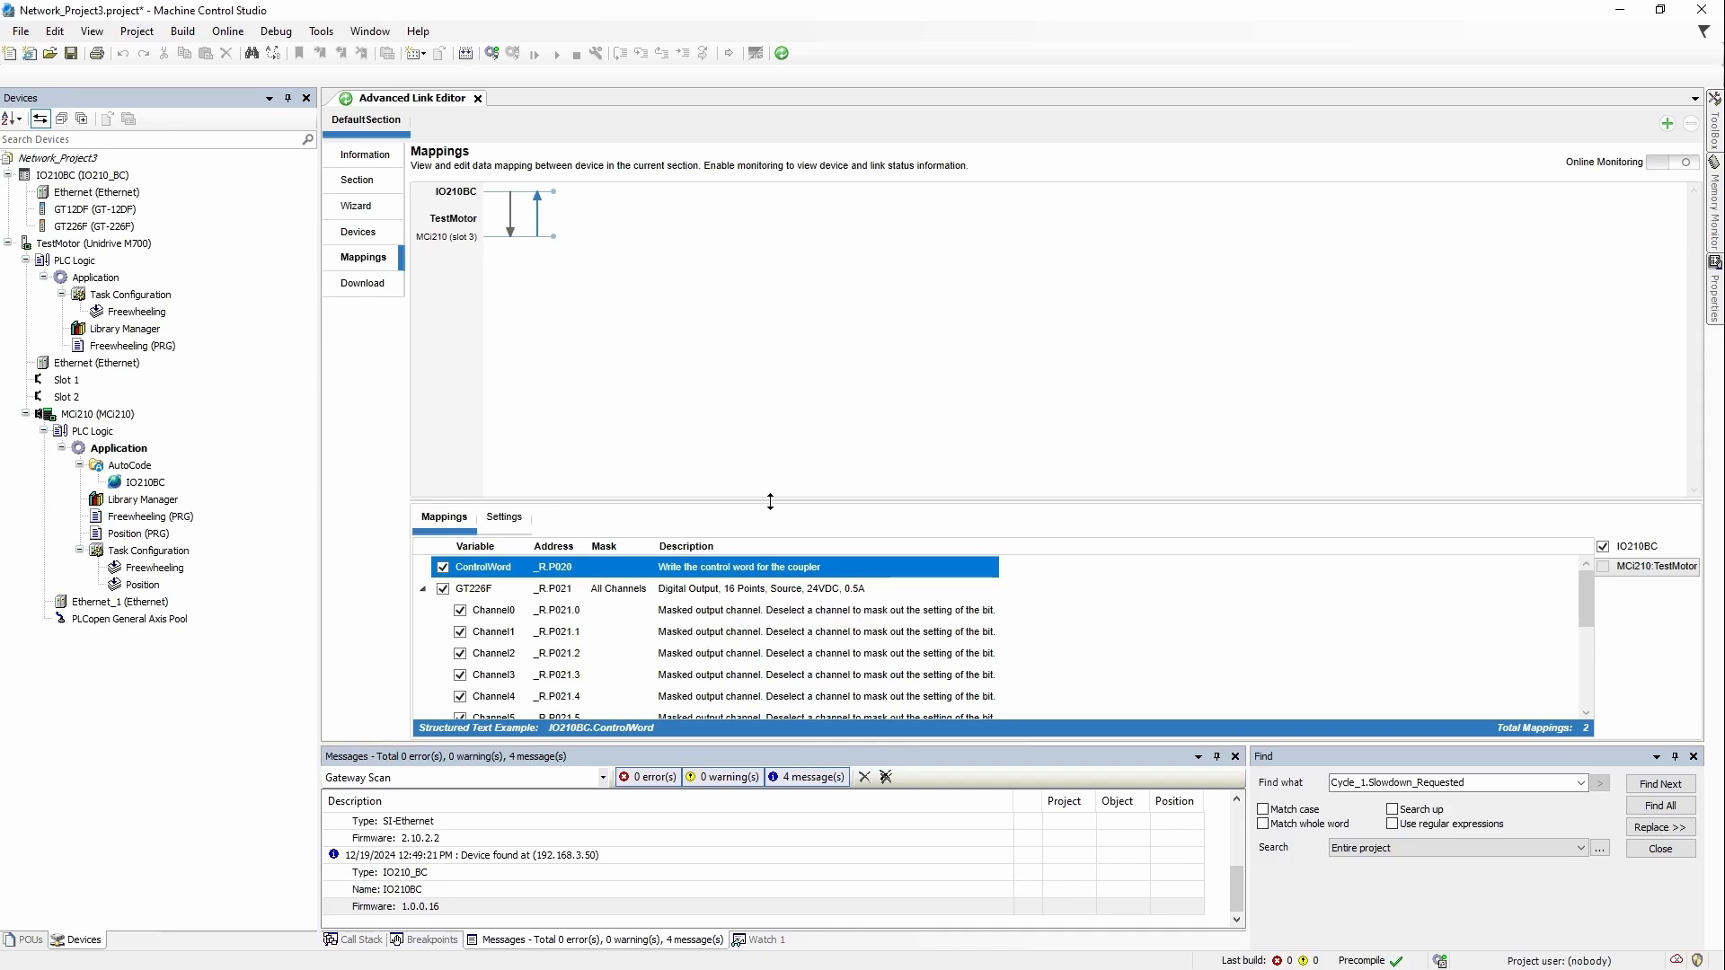
{"action": "left_click_drag", "start_coordinate": [770, 502], "coordinate": [770, 345]}
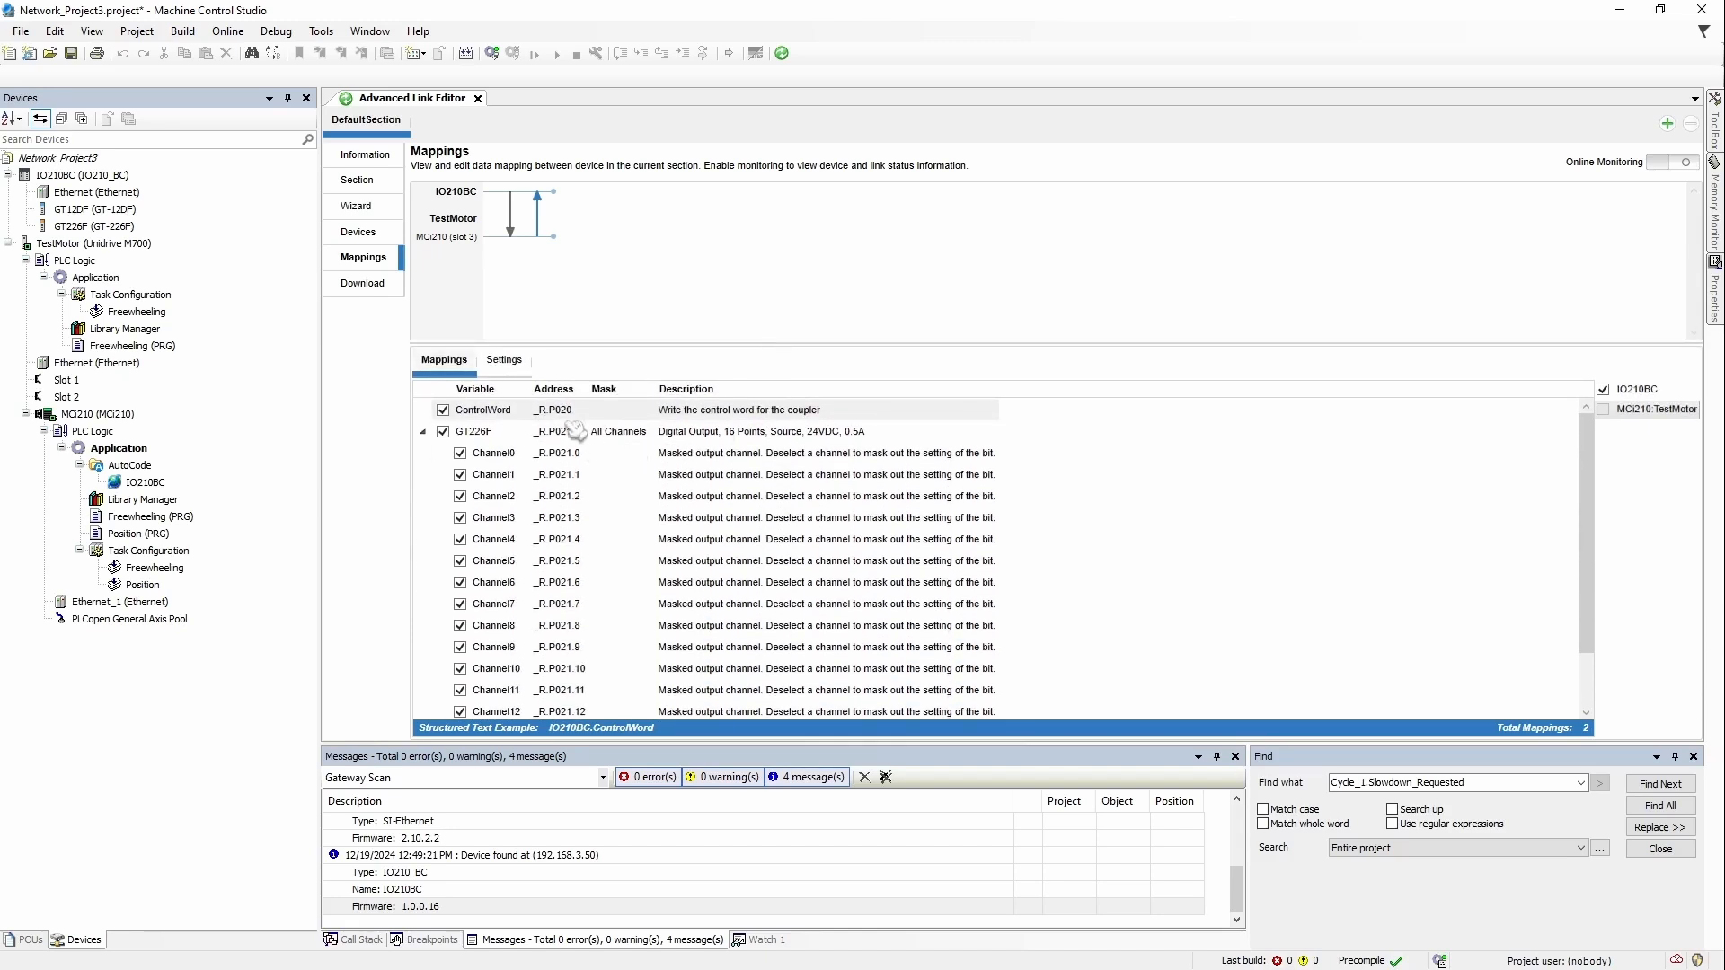
{"action": "scroll", "coordinate": [662, 567], "scroll_direction": "down", "scroll_amount": 1}
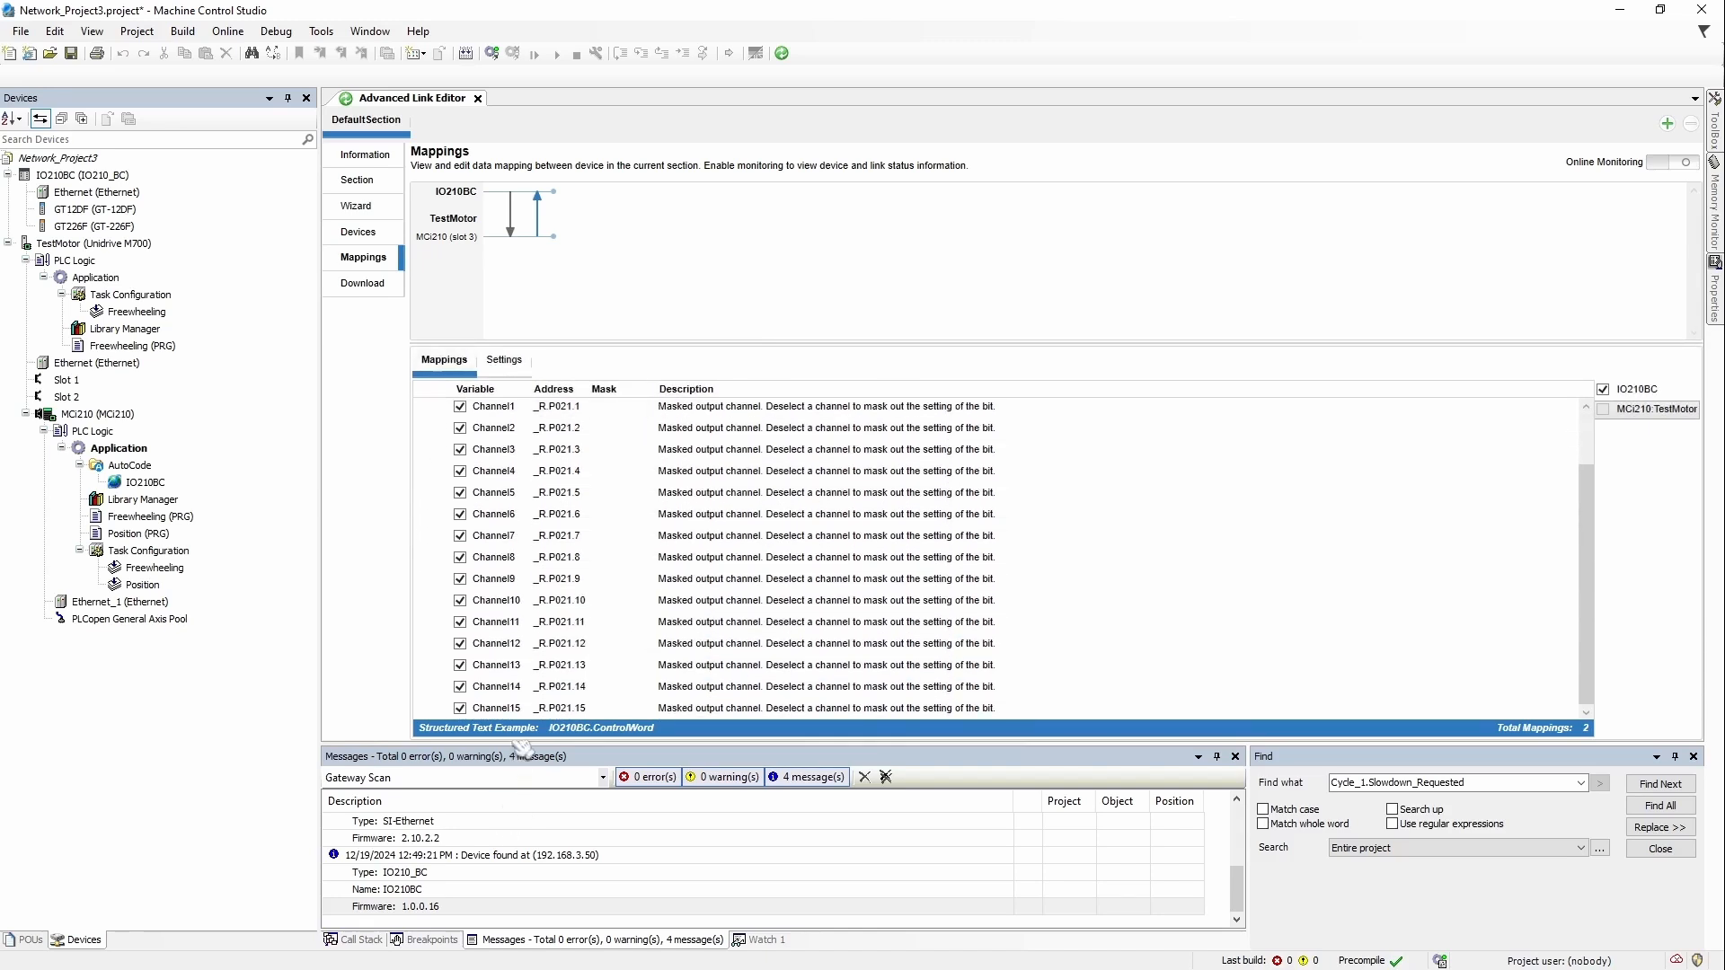
{"action": "scroll", "coordinate": [514, 463], "scroll_direction": "up", "scroll_amount": 1}
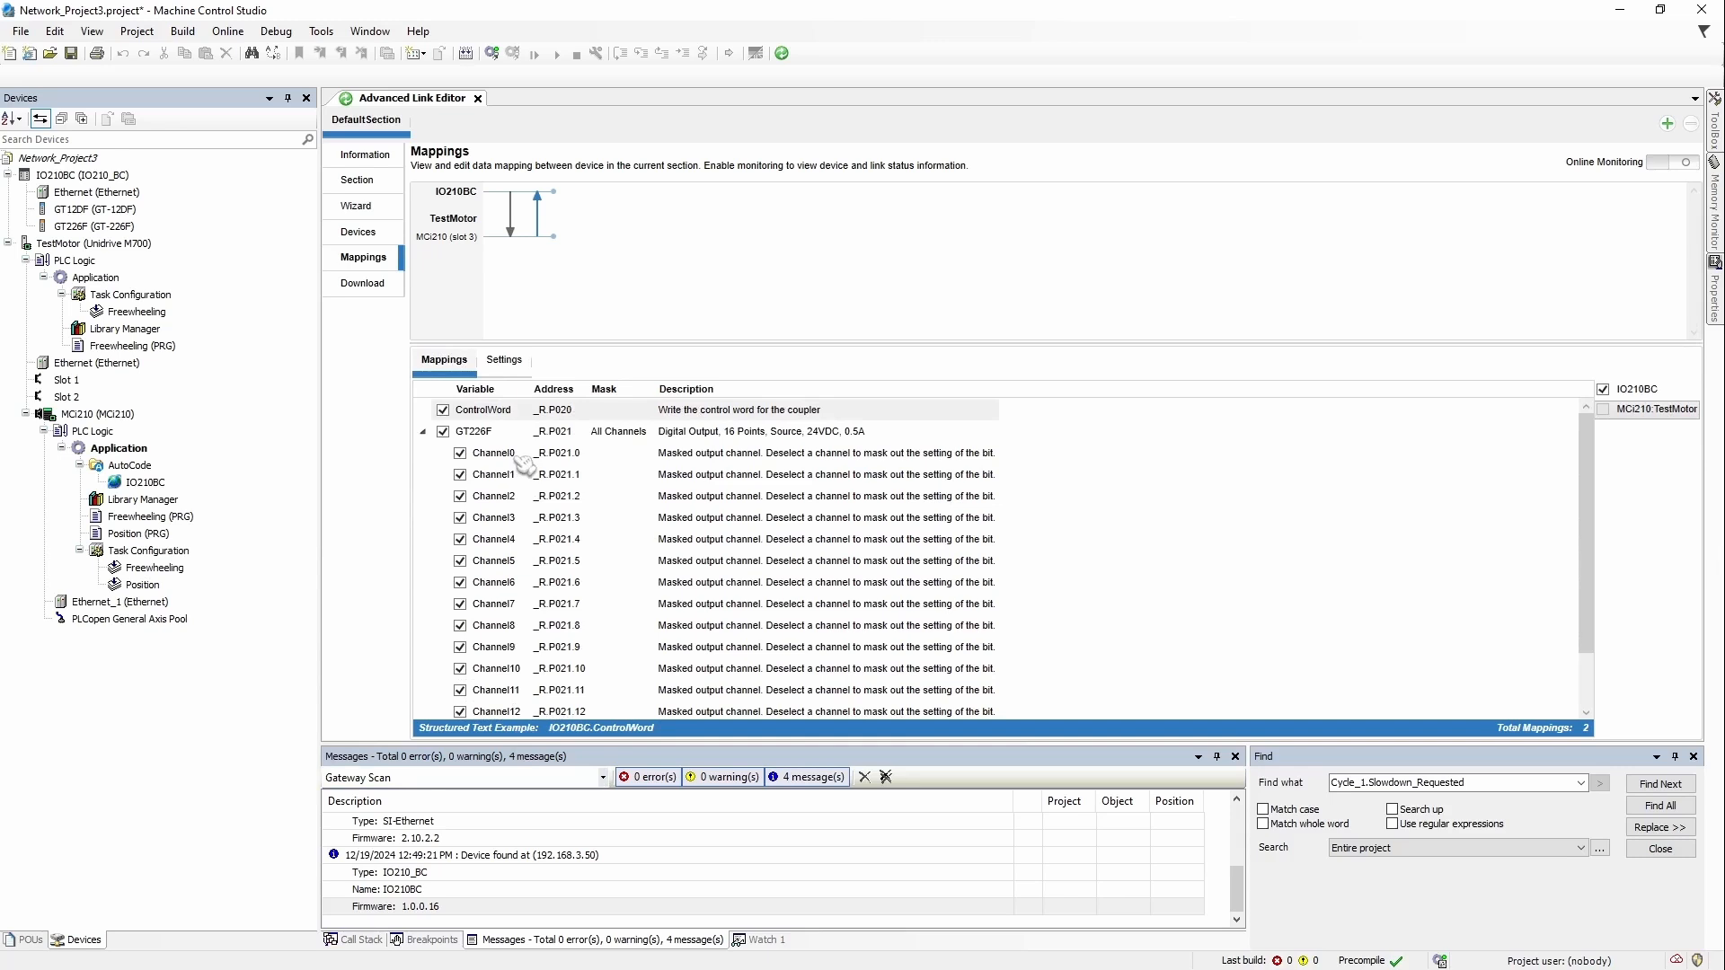
Step: Expand GT12DF's input channels on the StatusWord link and show that link's settings (Link ID 256, 25 ms timeout)
{"action": "left_click", "coordinate": [514, 211]}
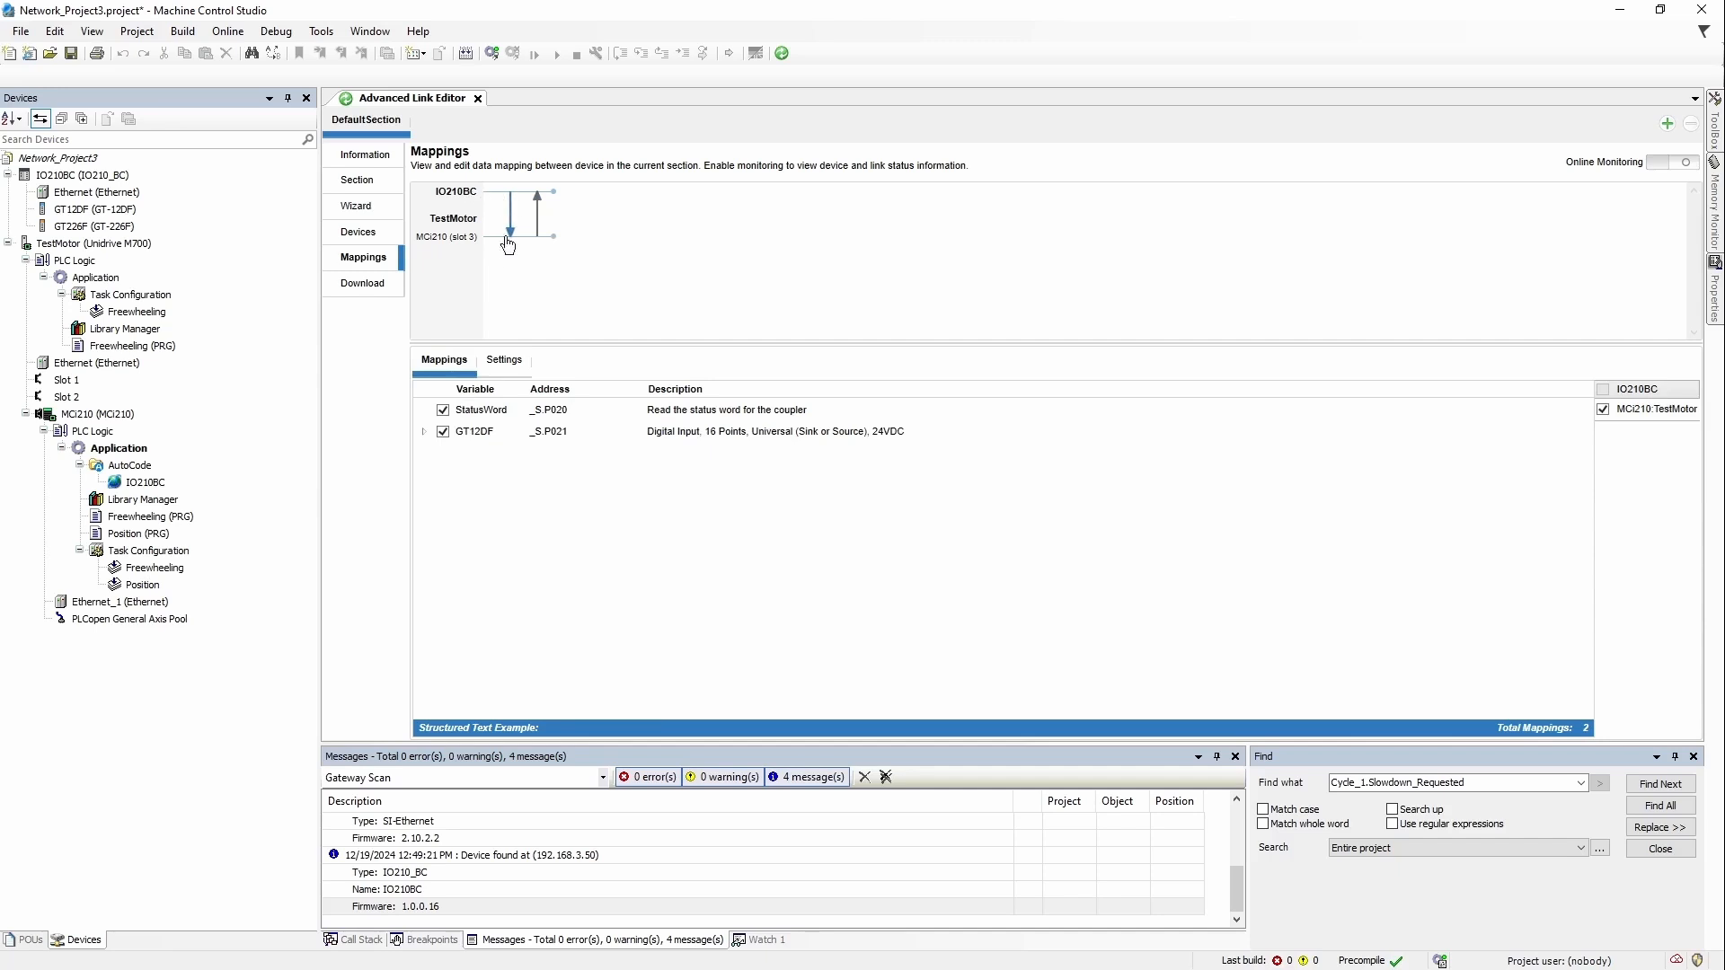
{"action": "left_click", "coordinate": [426, 432]}
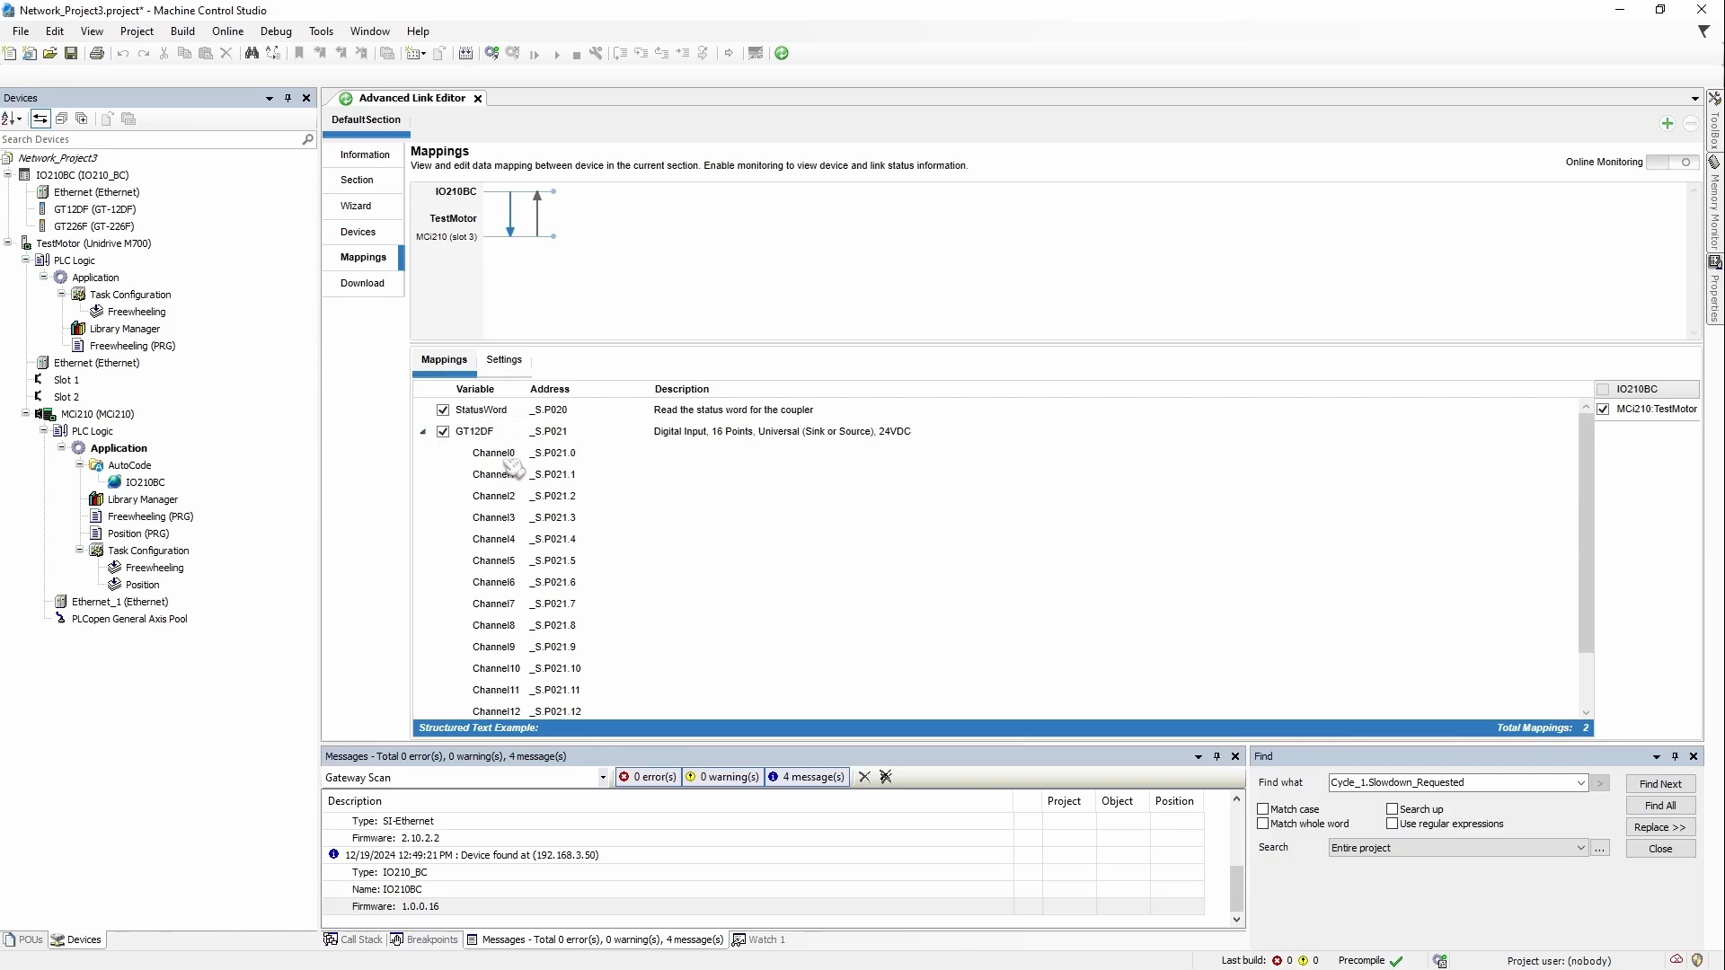
{"action": "scroll", "coordinate": [514, 468], "scroll_direction": "down", "scroll_amount": 1}
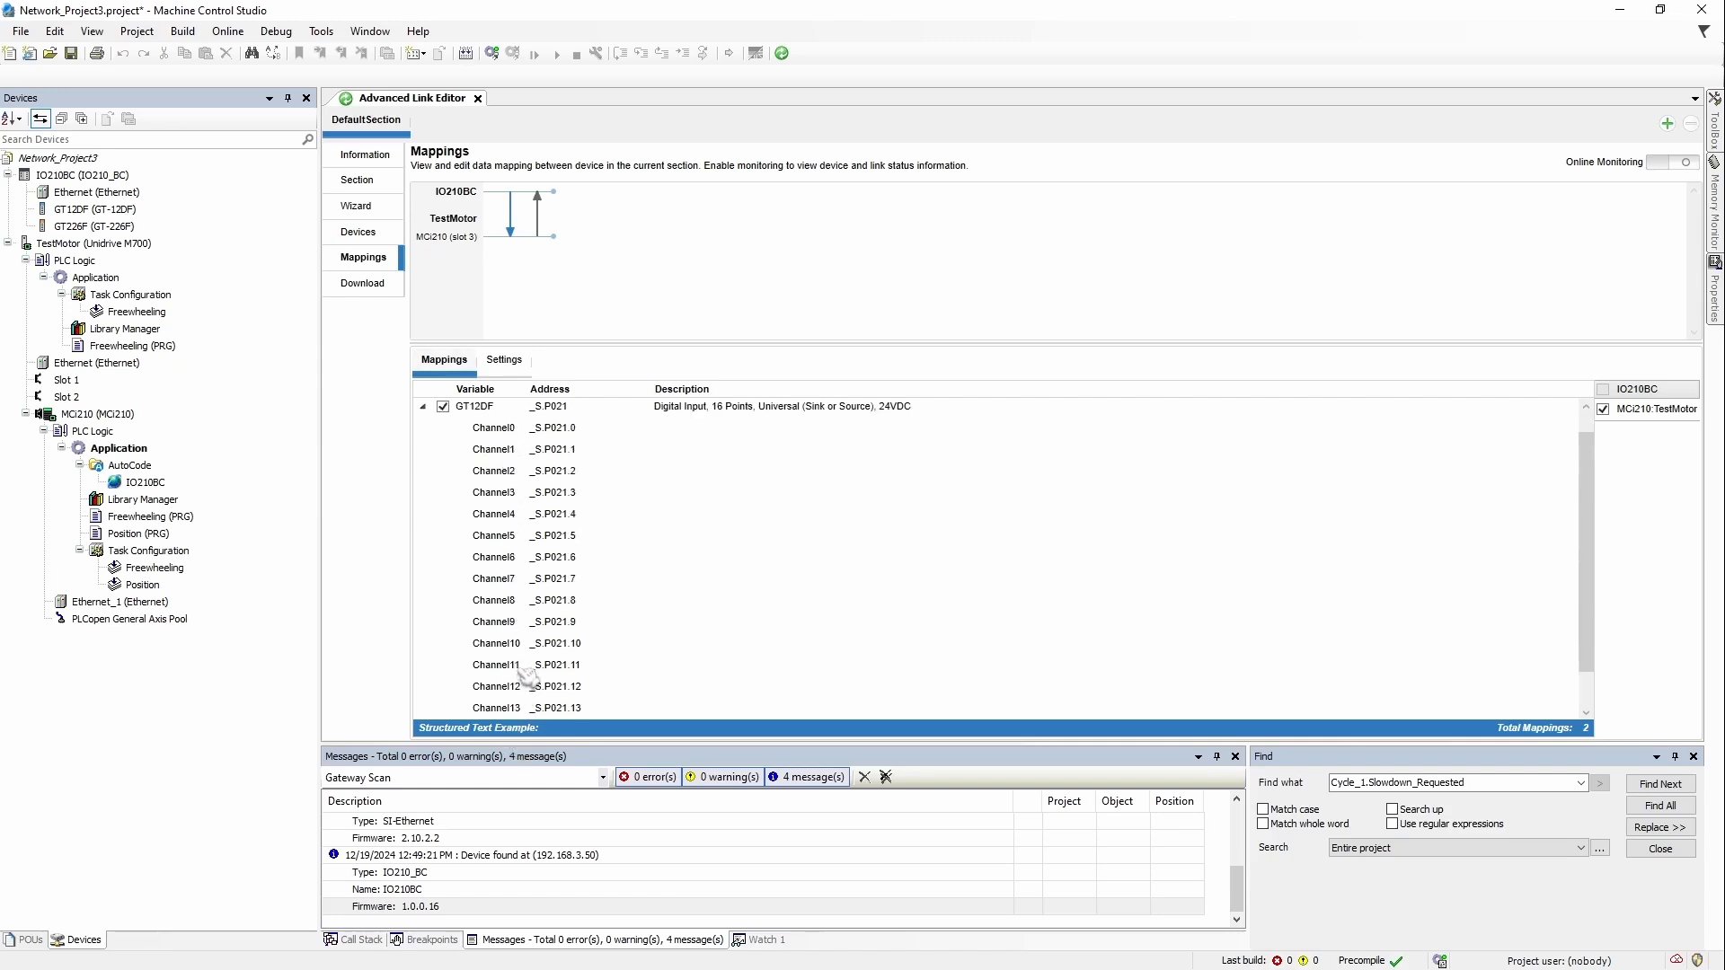
{"action": "scroll", "coordinate": [508, 485], "scroll_direction": "up", "scroll_amount": 1}
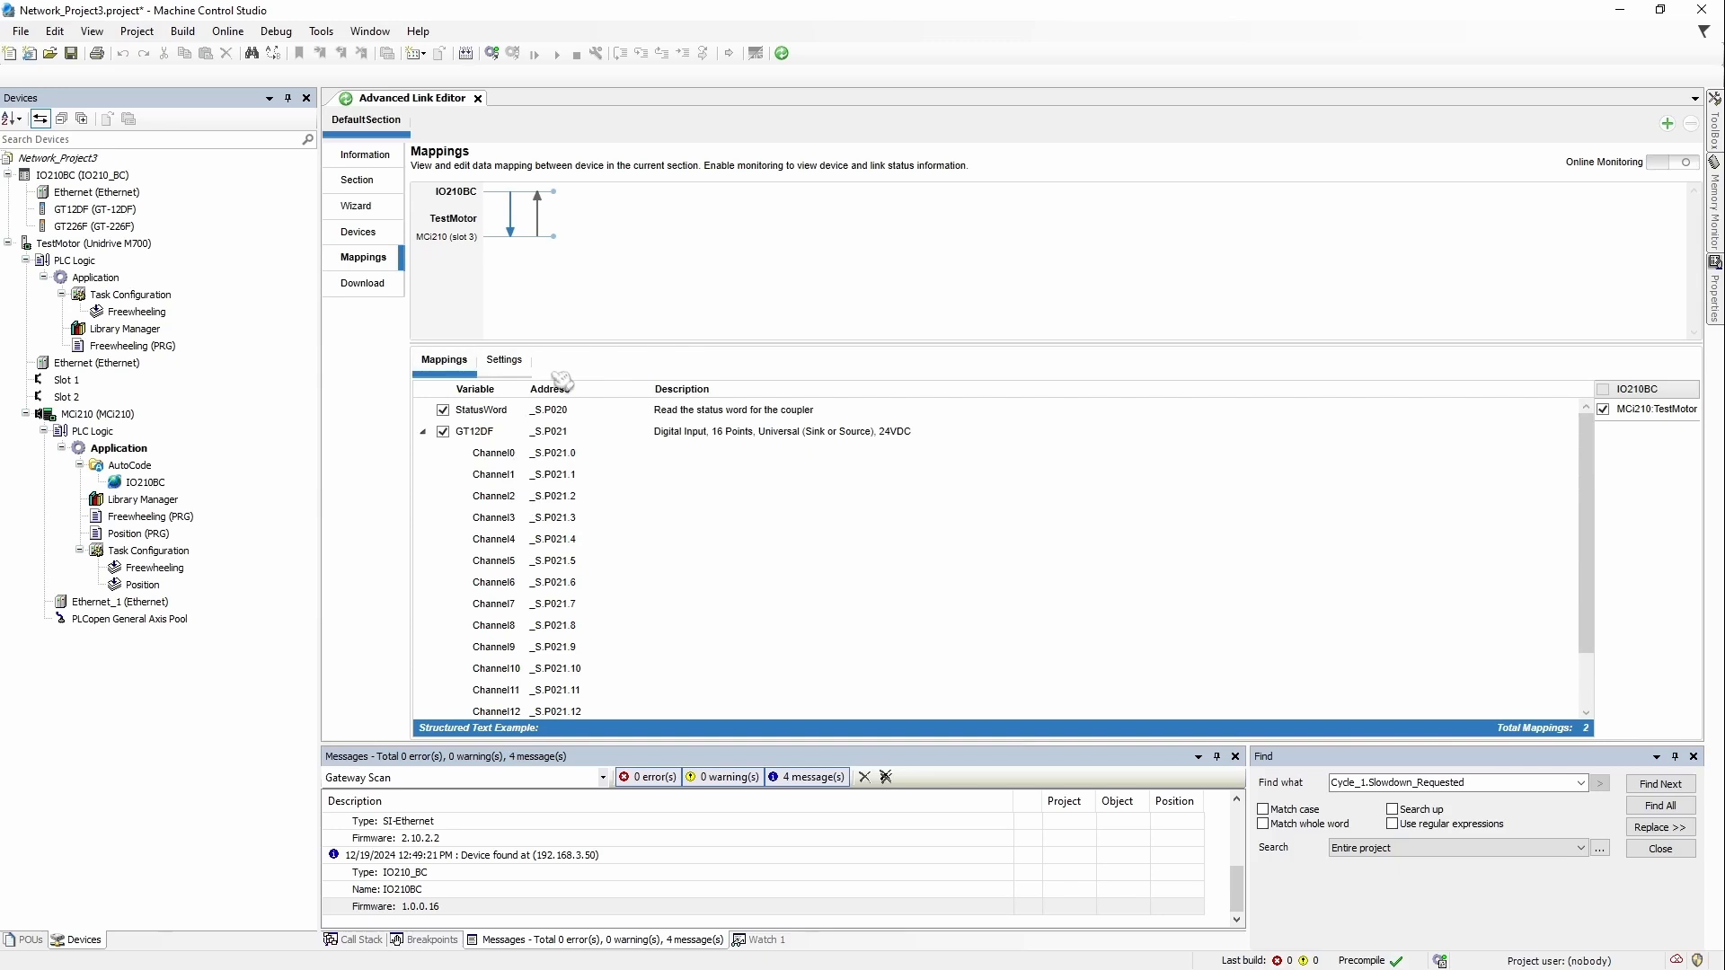
{"action": "left_click", "coordinate": [504, 361]}
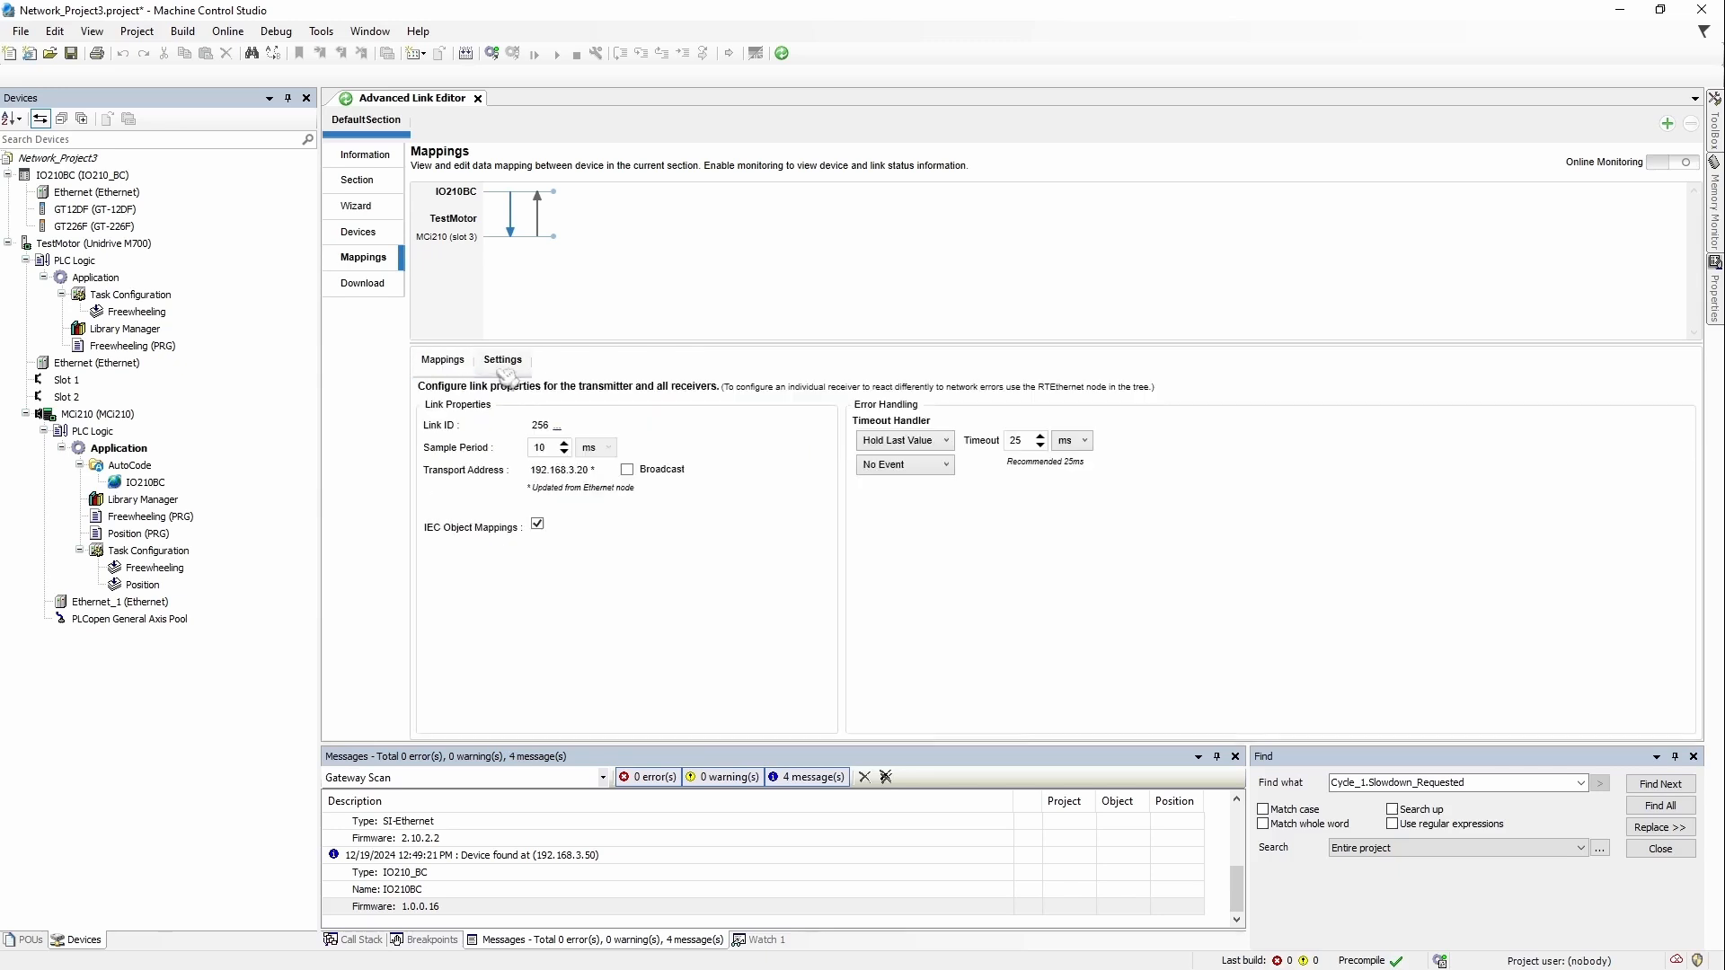
Step: Check link 256's 10 ms sample period, compare it with link 257, then deselect the link
{"action": "left_click", "coordinate": [451, 363]}
{"action": "left_click", "coordinate": [508, 361]}
{"action": "double_click", "coordinate": [548, 446]}
{"action": "left_click", "coordinate": [513, 236]}
{"action": "left_click", "coordinate": [538, 209]}
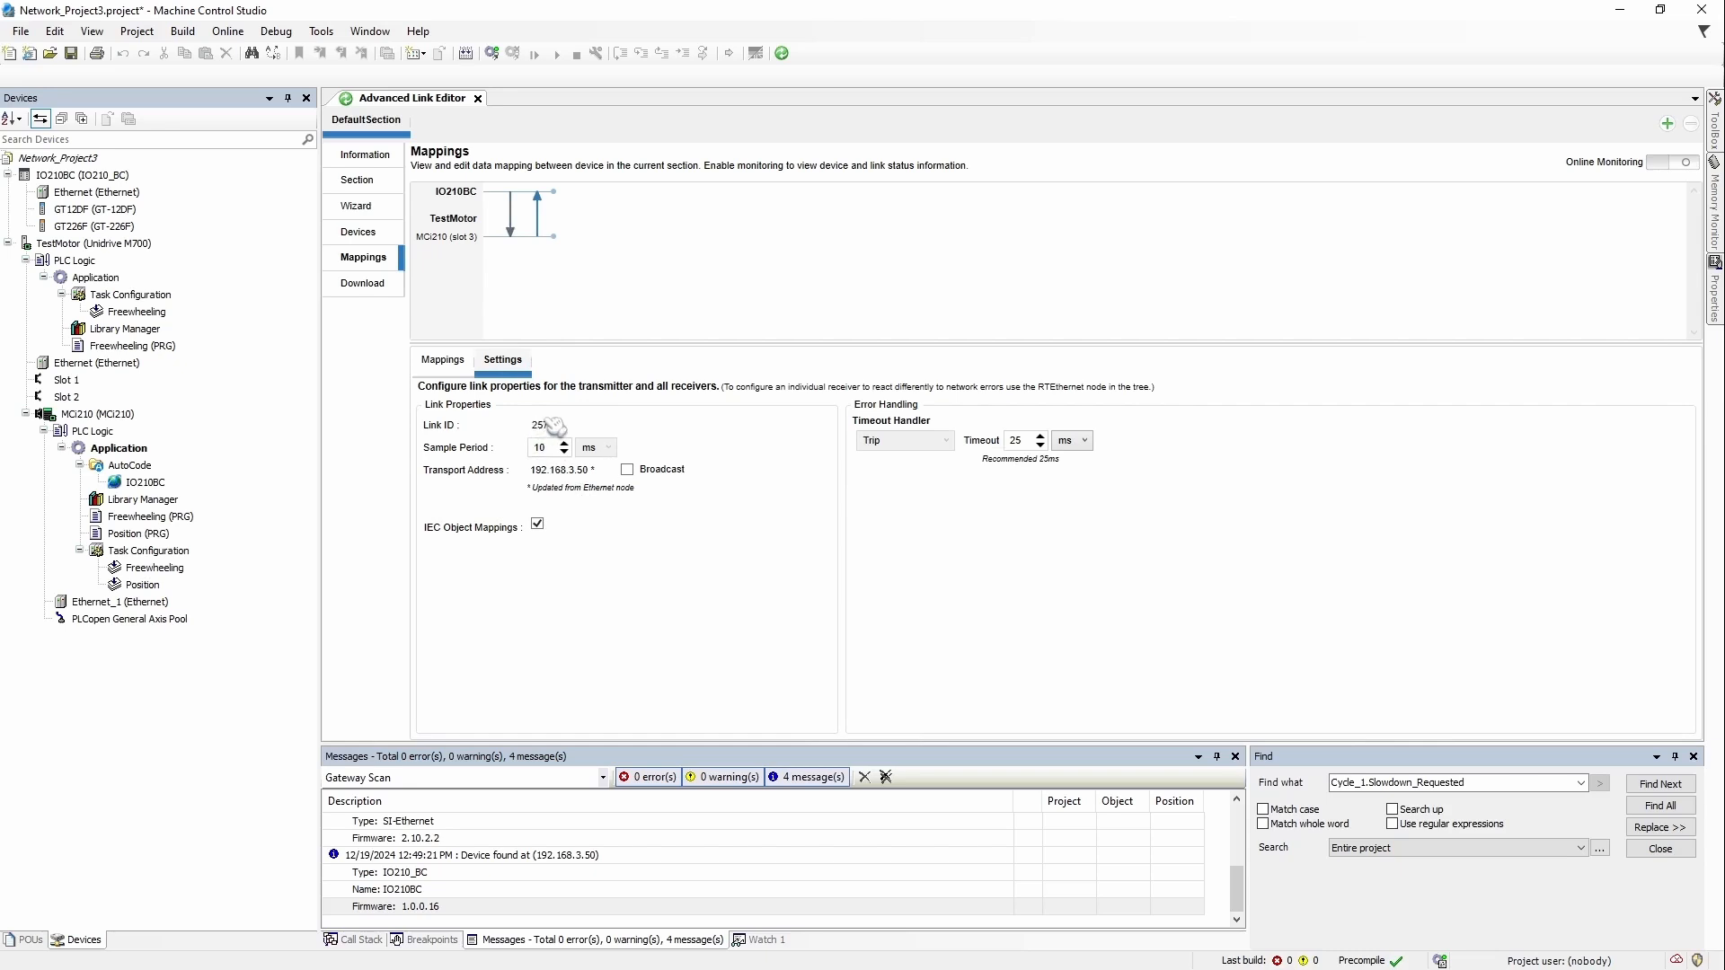
{"action": "left_click", "coordinate": [511, 220]}
{"action": "left_click", "coordinate": [554, 224]}
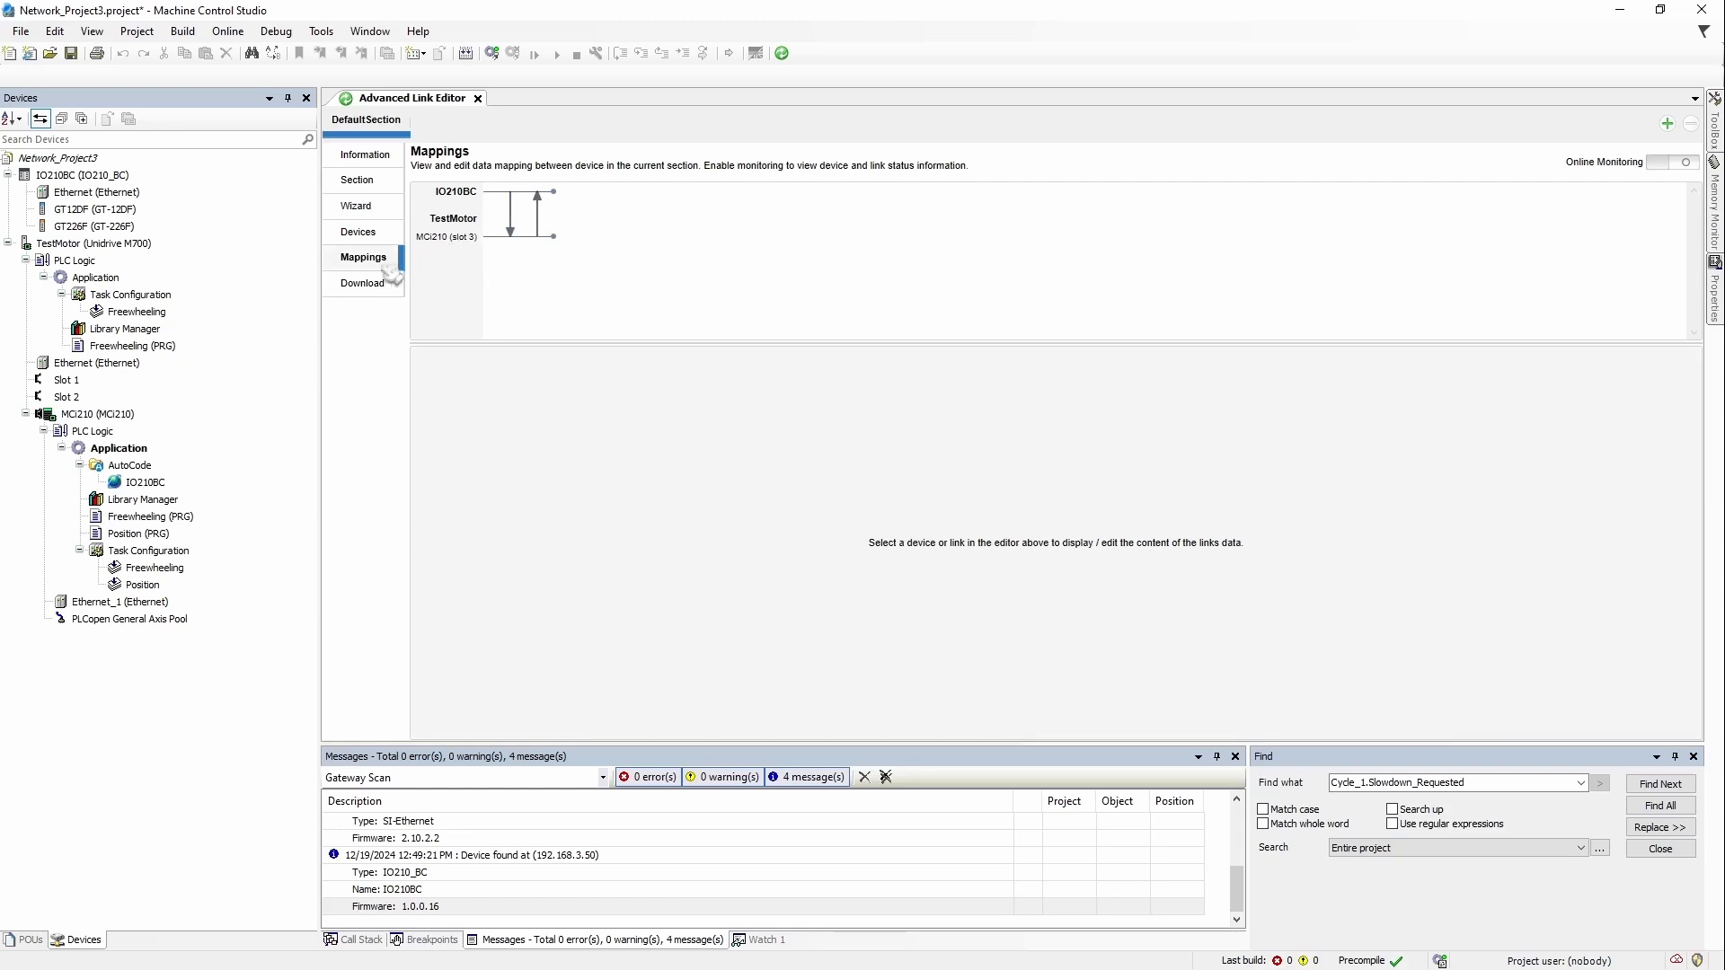
Step: Download the section so IO210BC.Configuration and TestMotor.MCi210.Application report Downloaded
{"action": "left_click", "coordinate": [370, 289]}
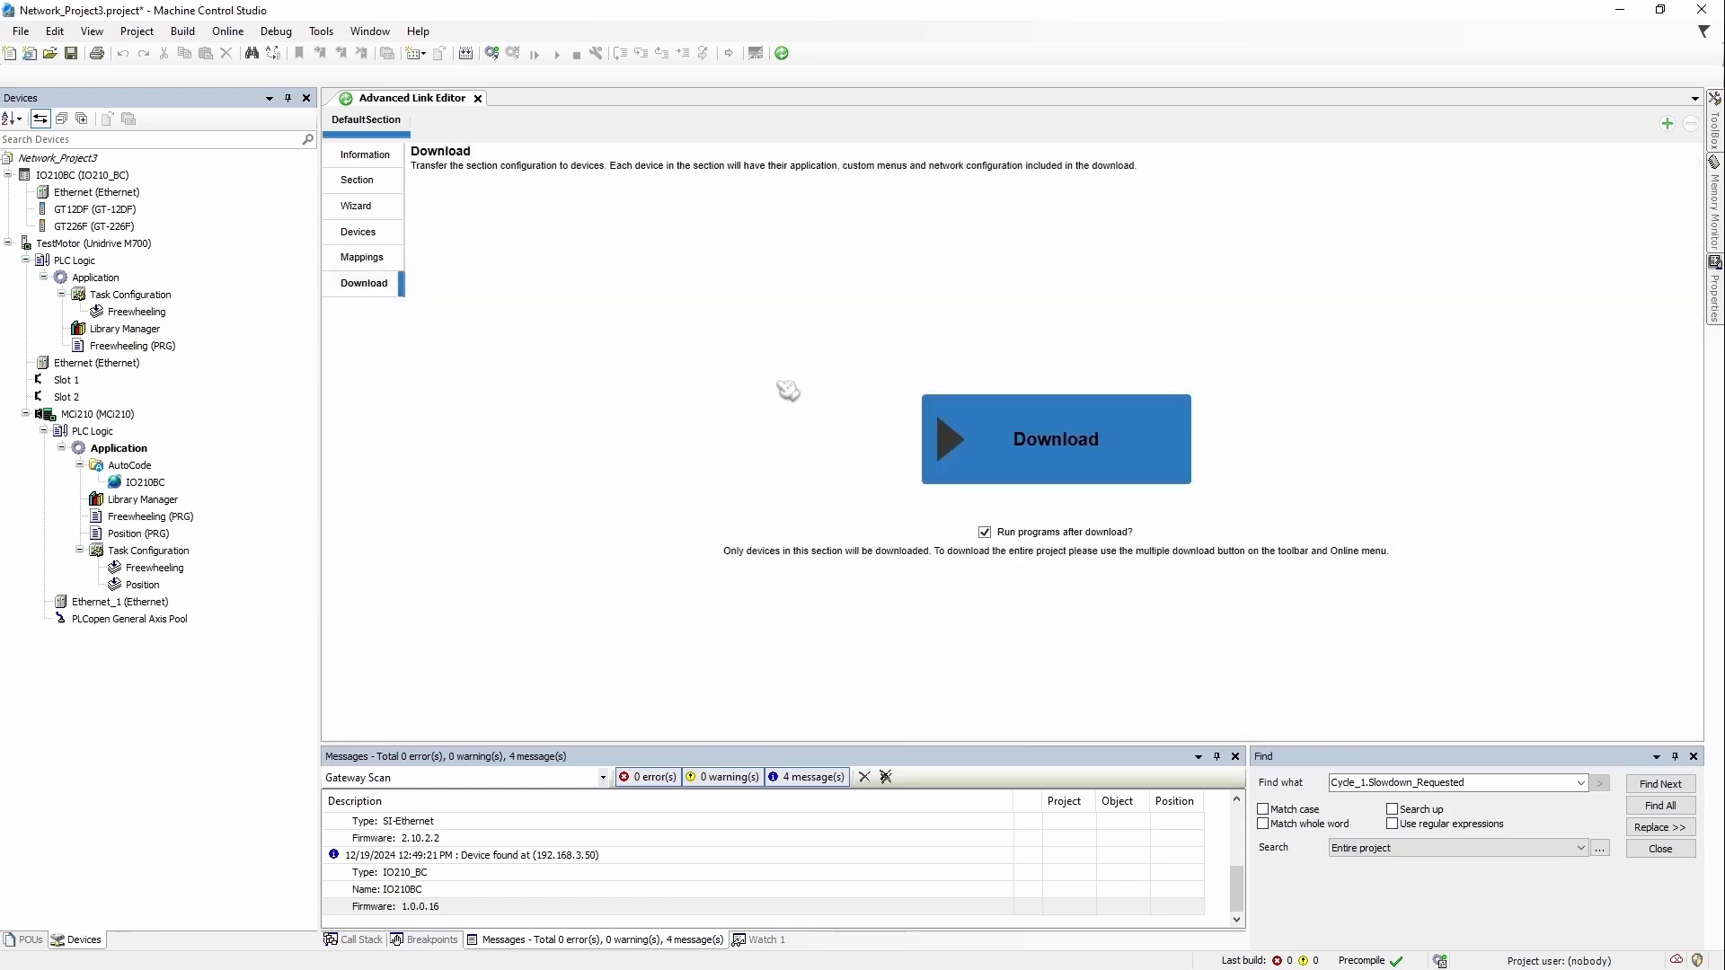
{"action": "left_click", "coordinate": [976, 458]}
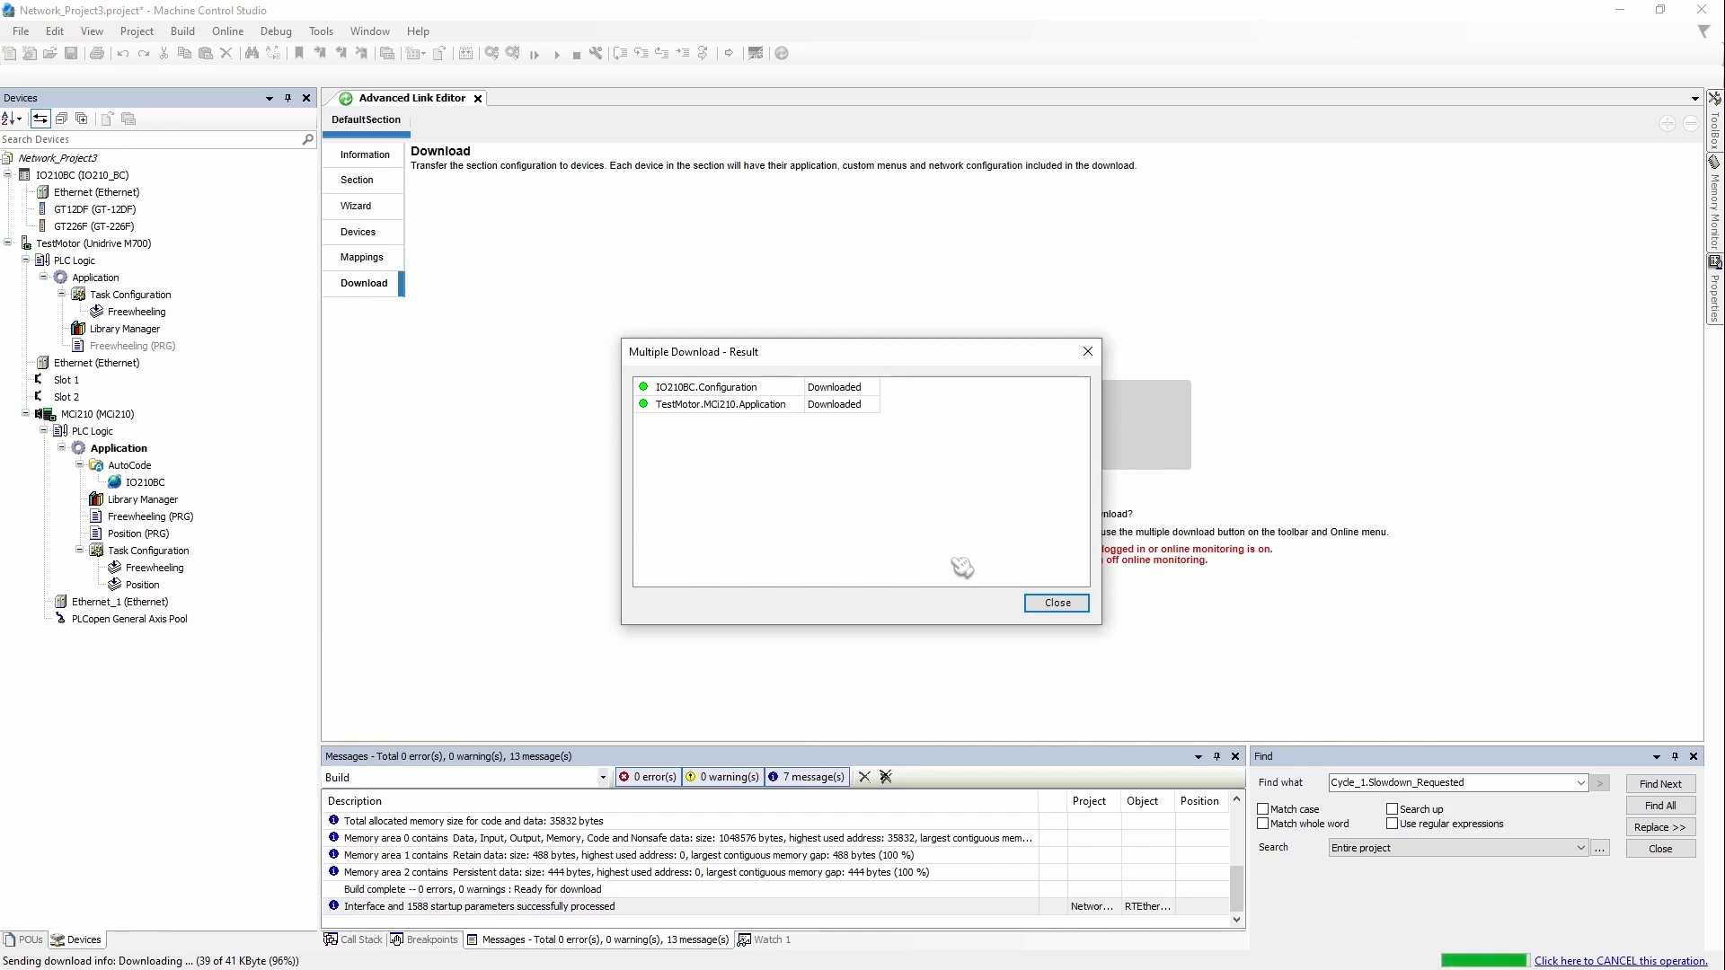
{"action": "left_click", "coordinate": [1077, 605]}
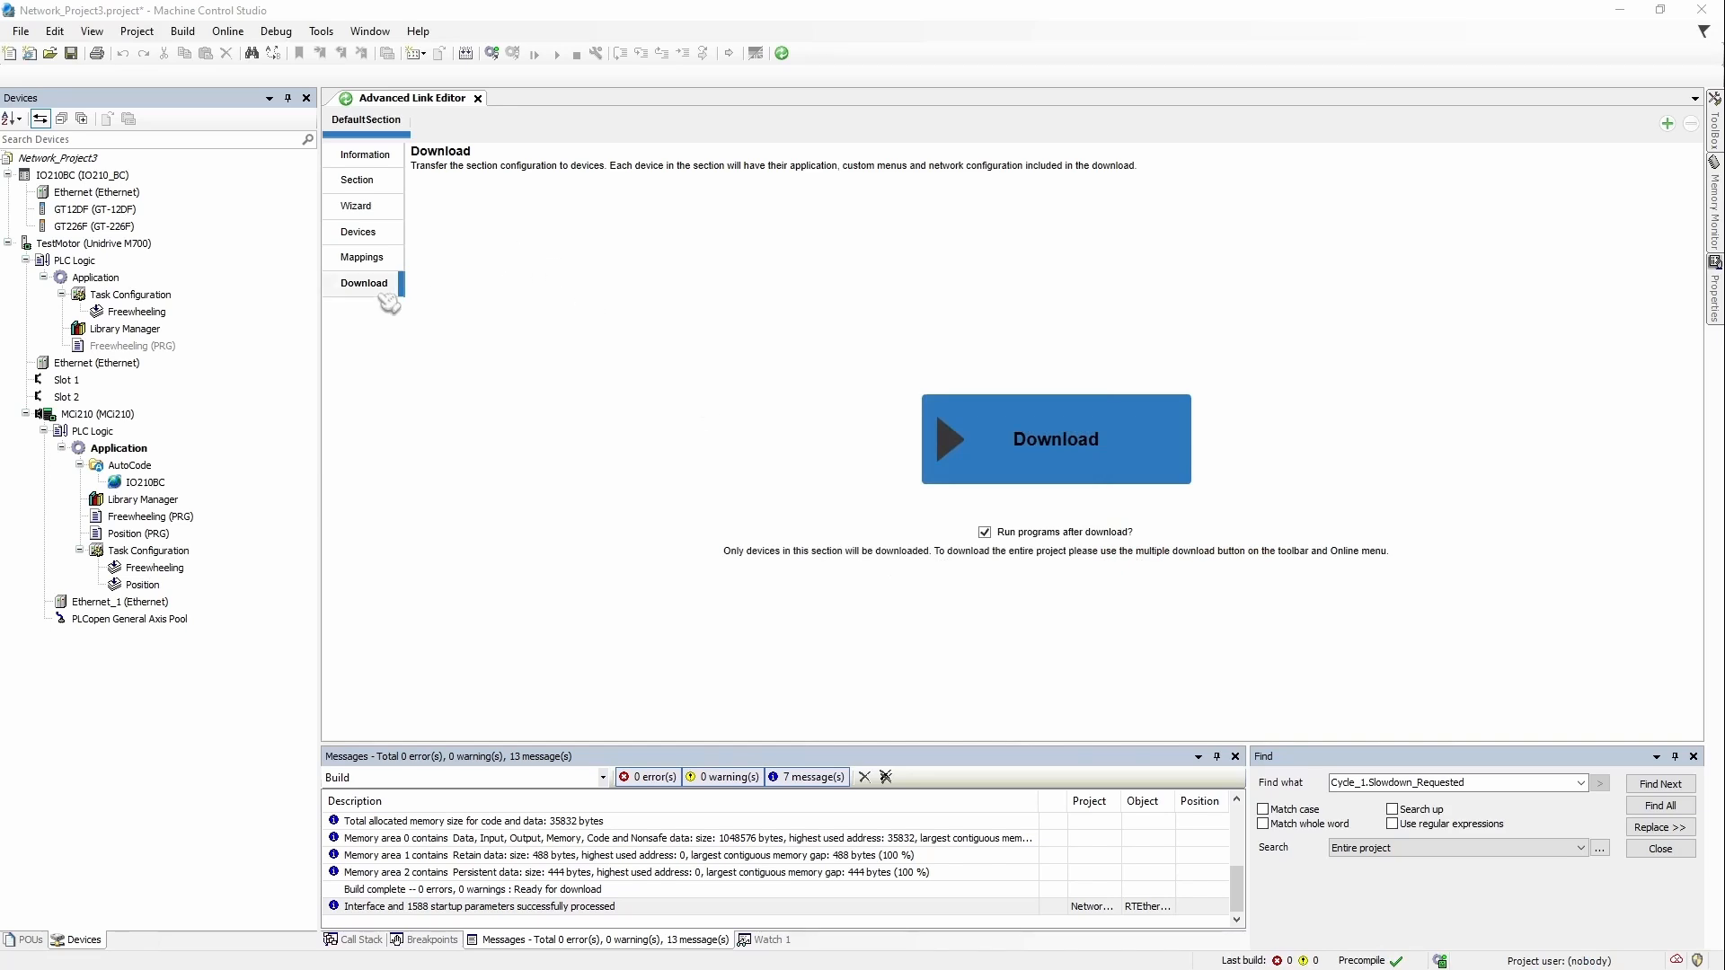
Step: Enable online monitoring, check TestMotor and IO210BC diagnostics, and clear IO210BC's communication-timeout trip
{"action": "left_click", "coordinate": [362, 258]}
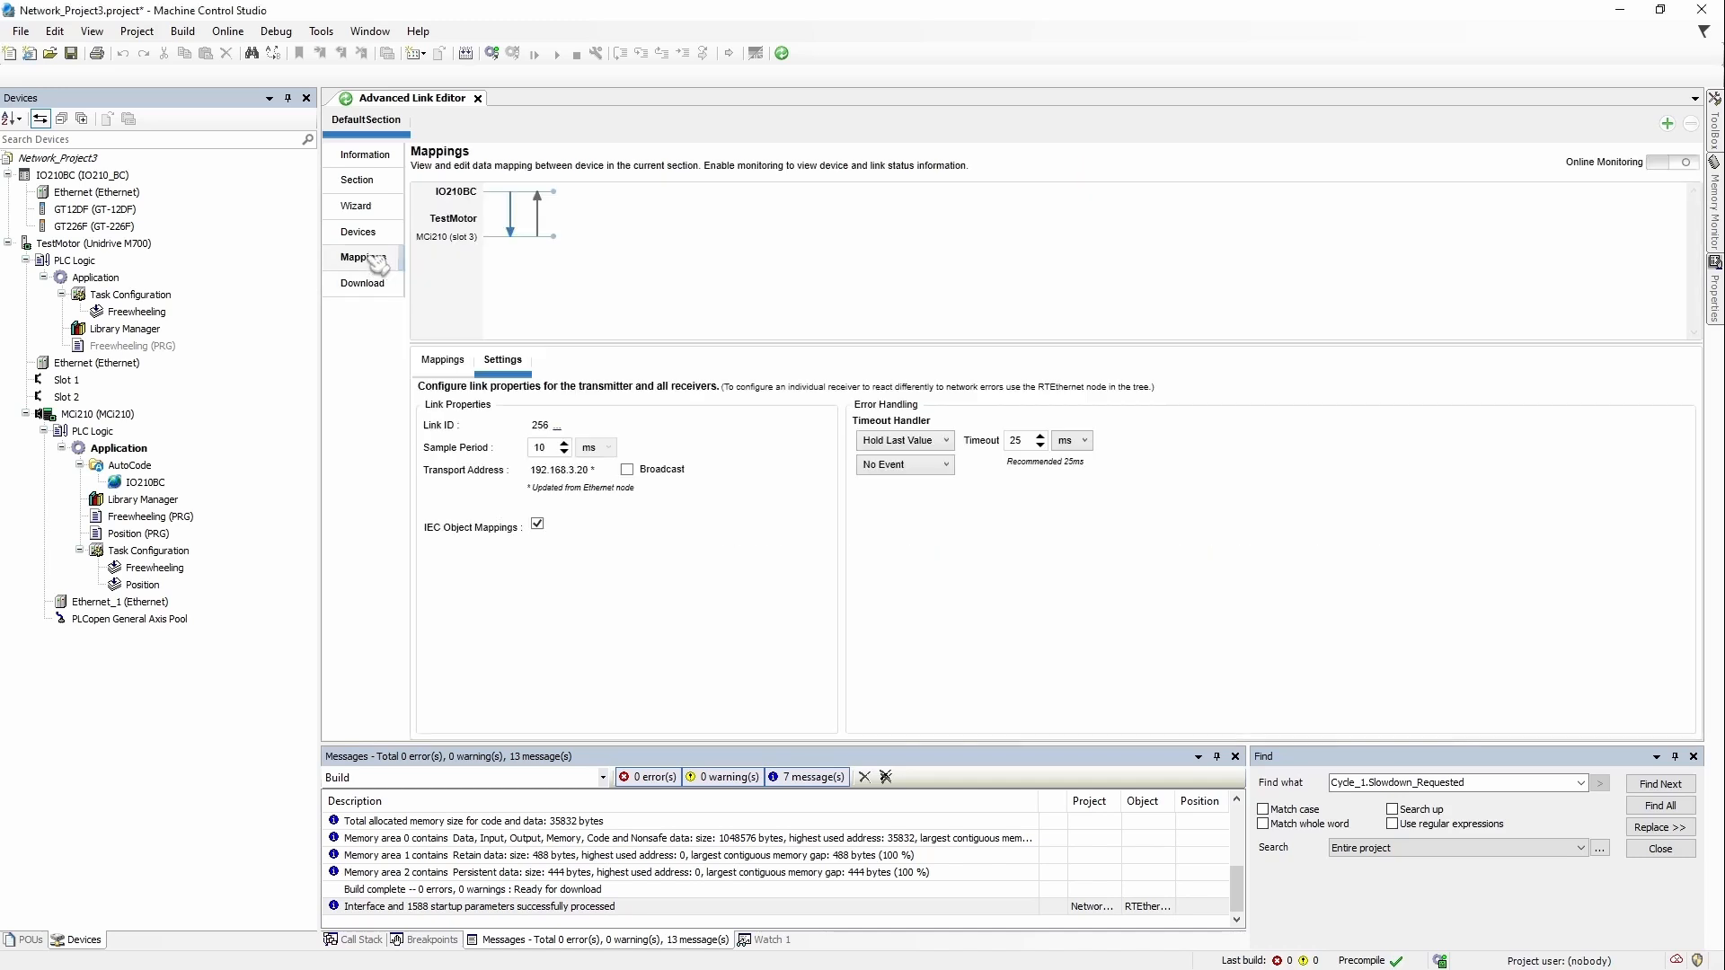
{"action": "left_click", "coordinate": [1690, 164]}
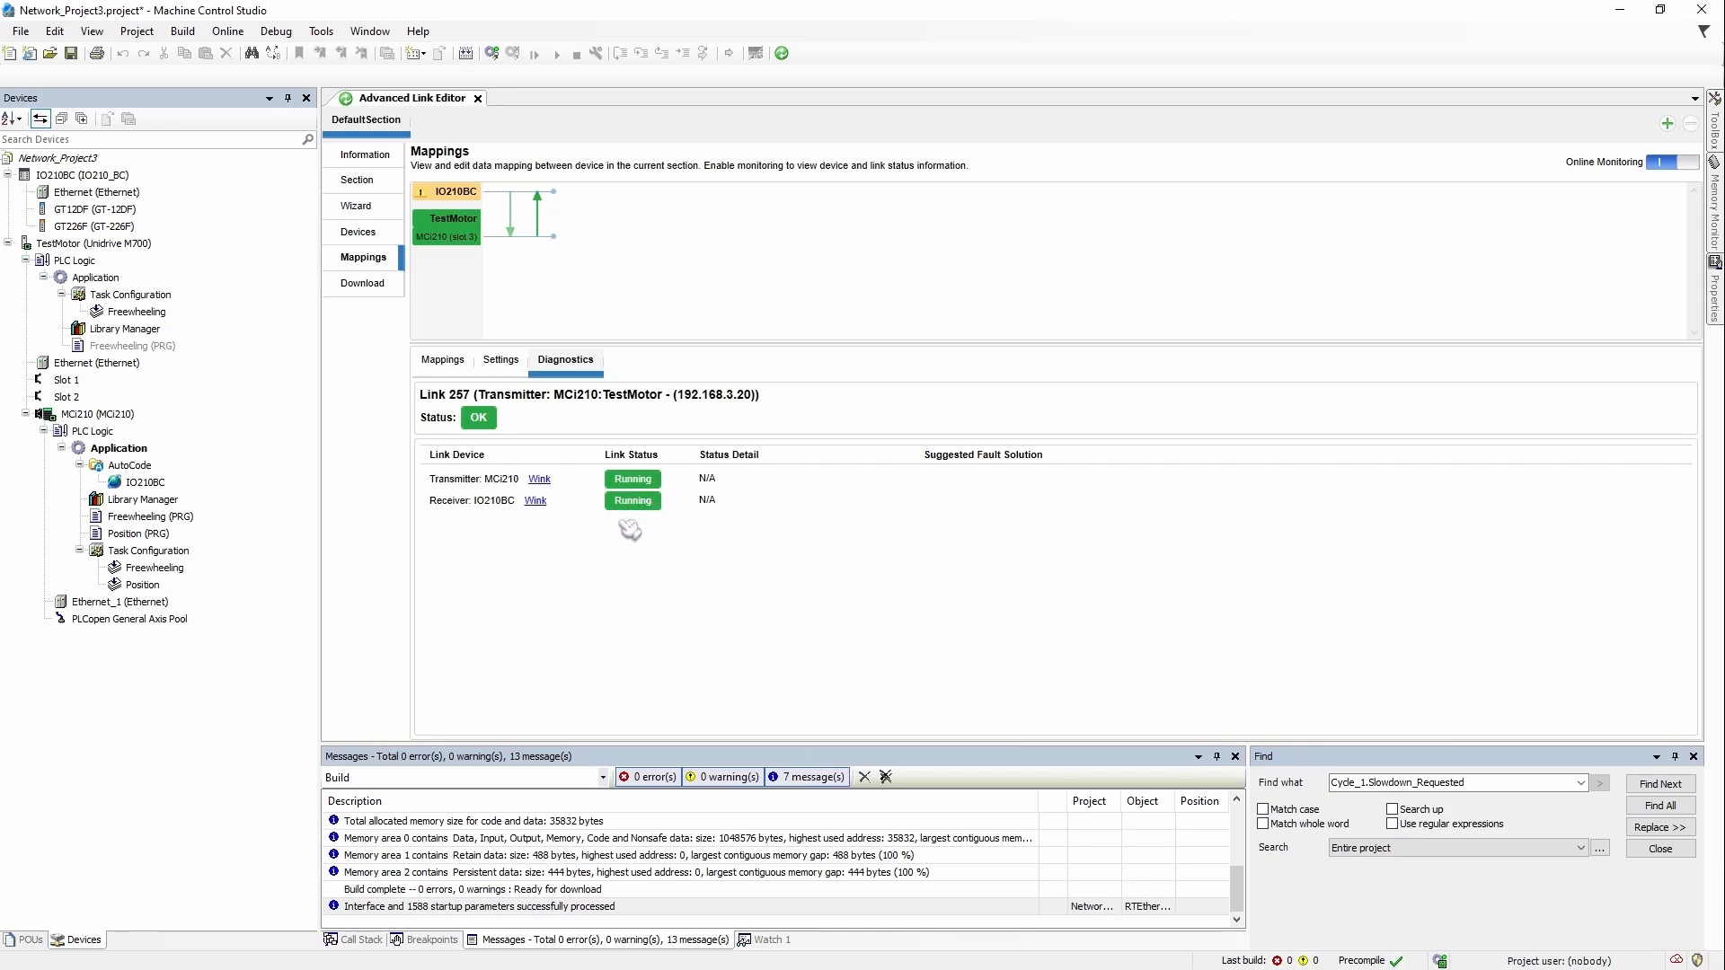
{"action": "left_click", "coordinate": [453, 235]}
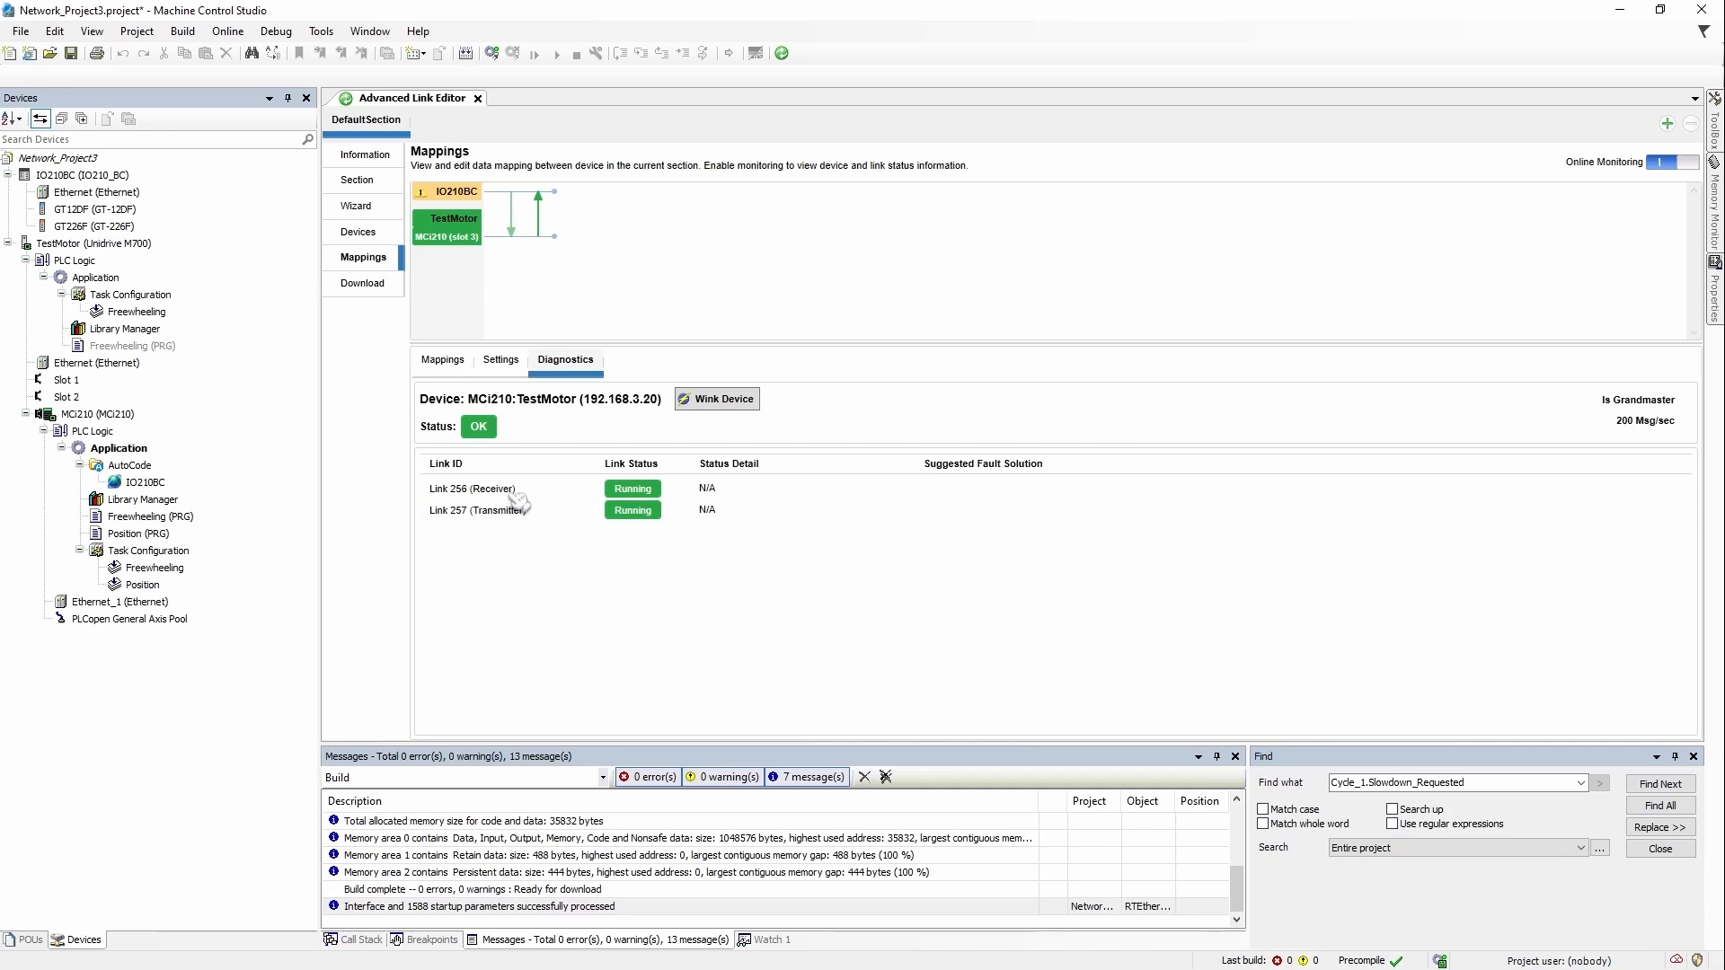
{"action": "left_click", "coordinate": [447, 201]}
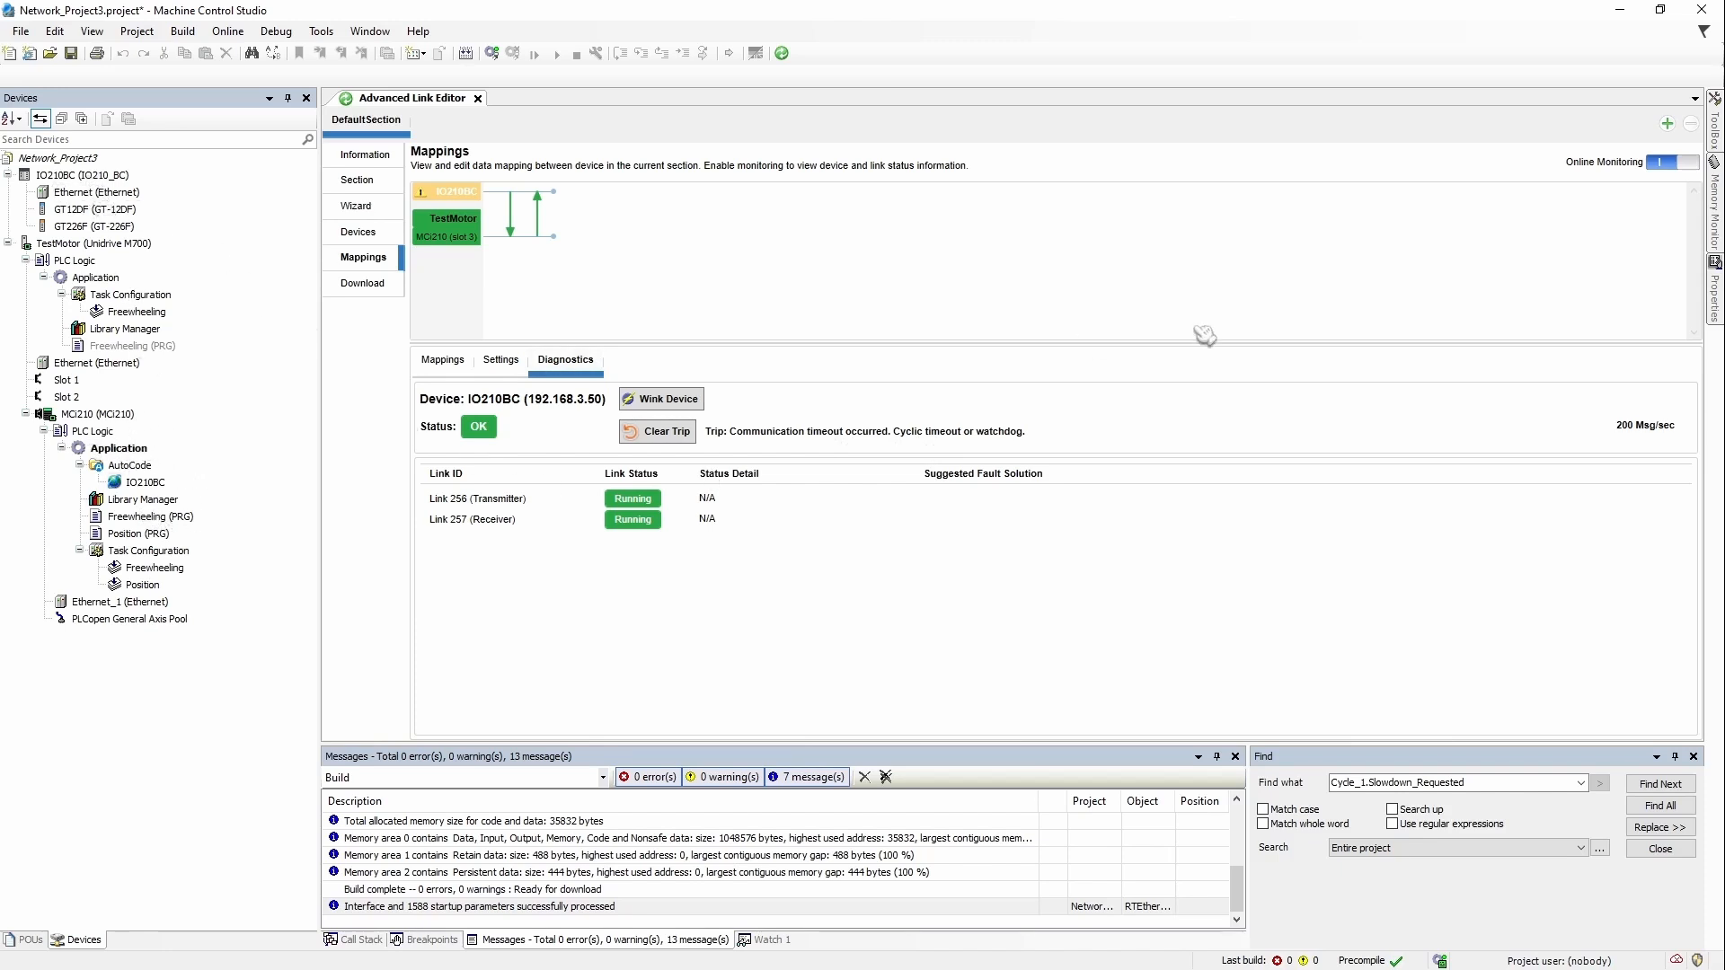
{"action": "left_click", "coordinate": [660, 433]}
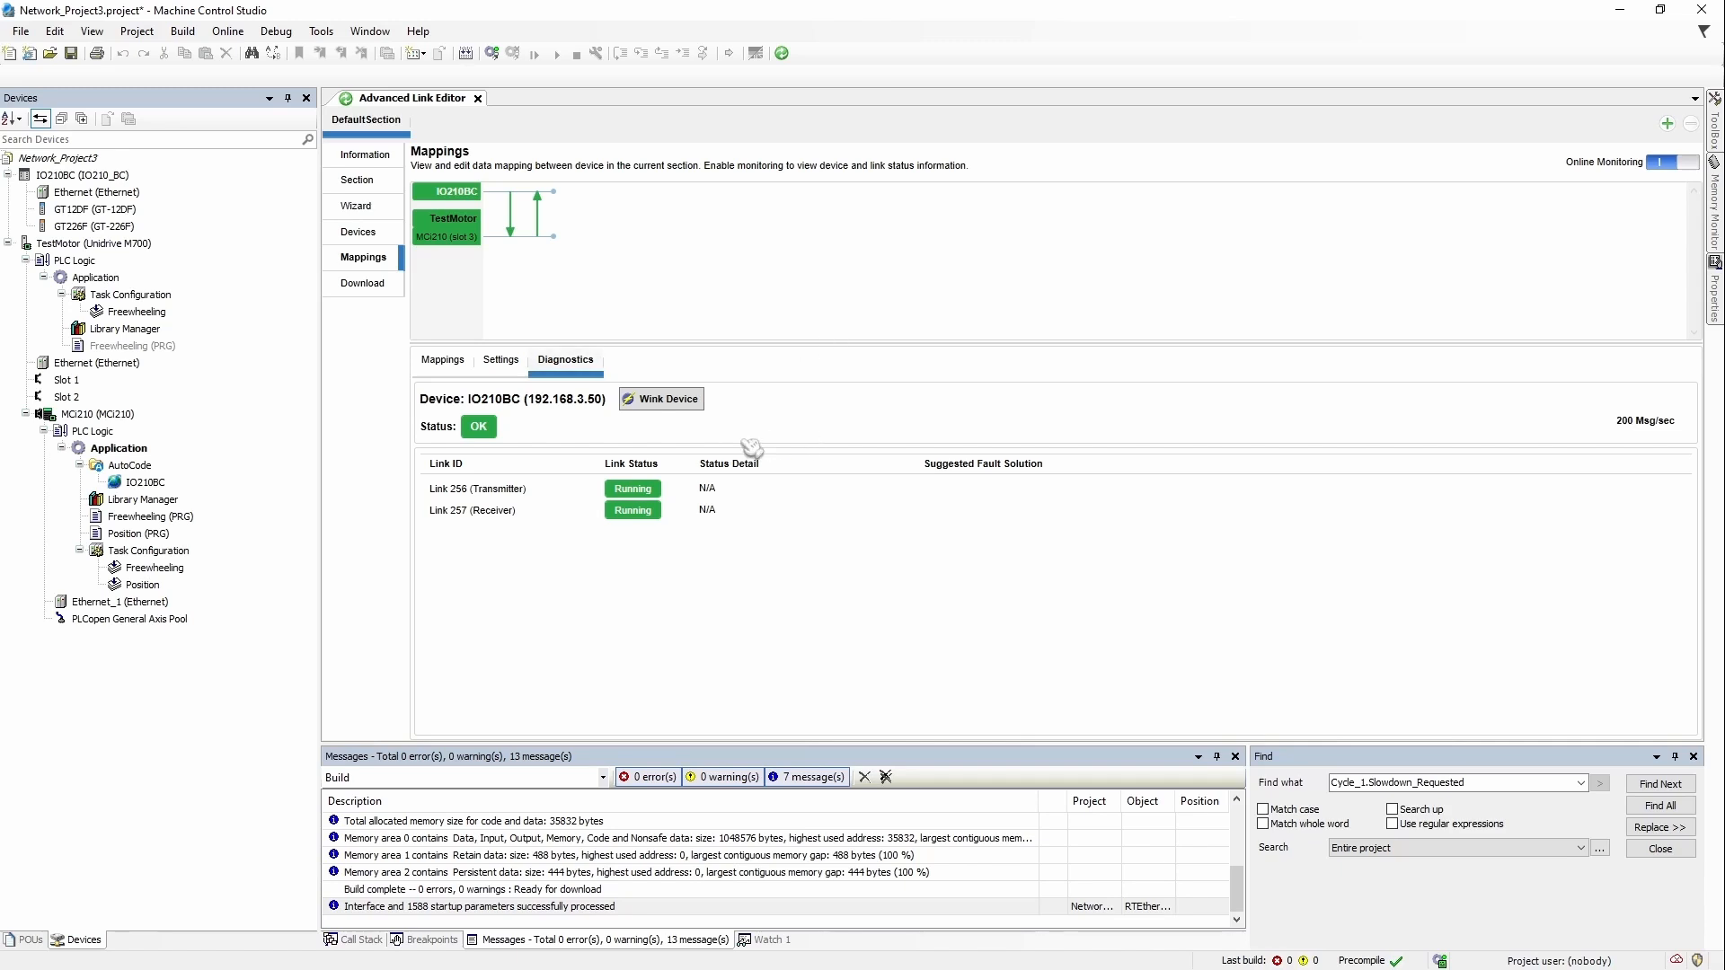
{"action": "left_click", "coordinate": [502, 361]}
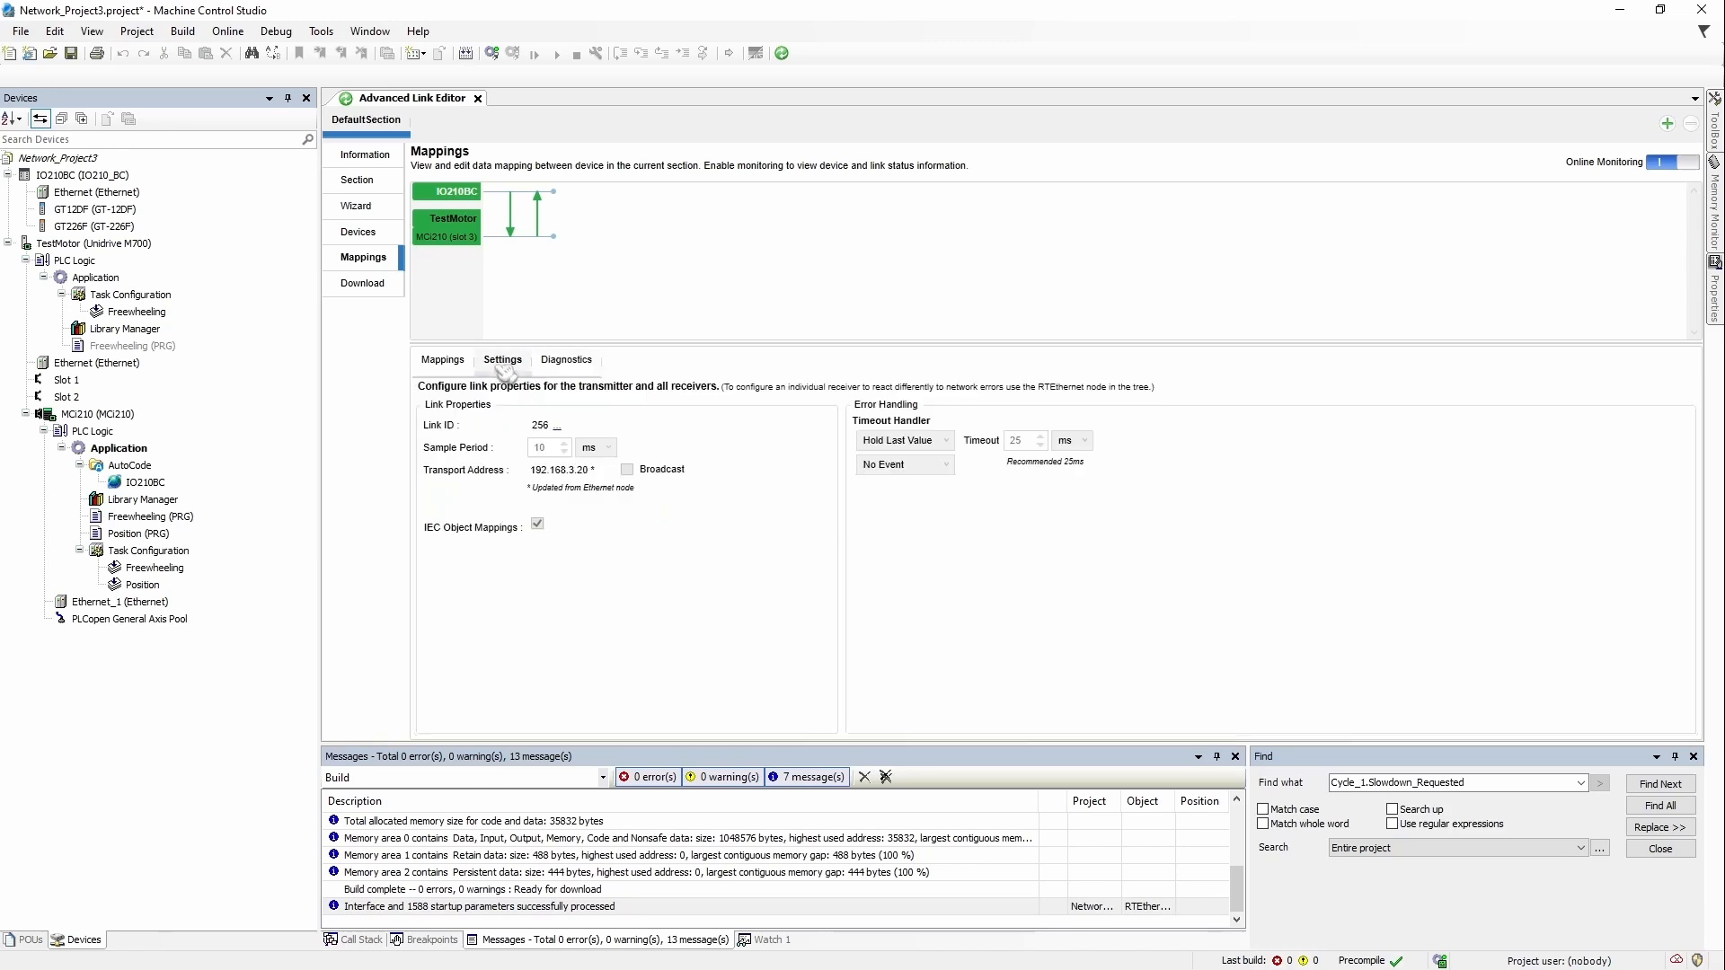
{"action": "left_click", "coordinate": [457, 363]}
{"action": "left_click", "coordinate": [502, 360]}
{"action": "left_click", "coordinate": [586, 360]}
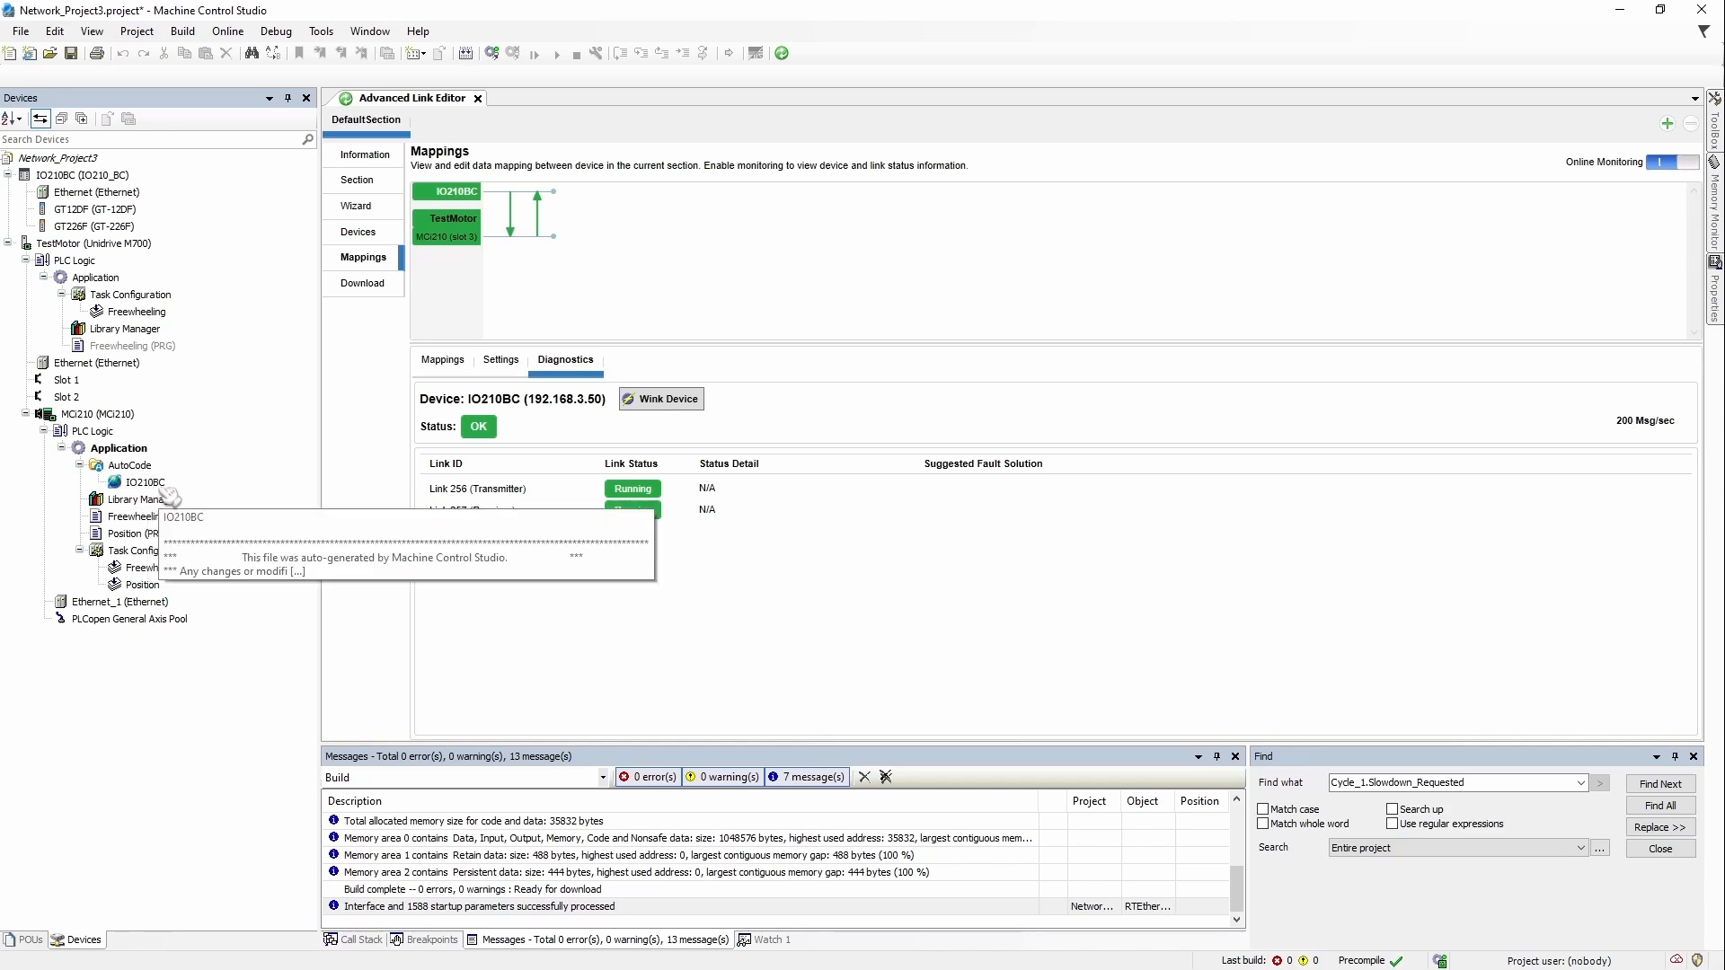
{"action": "left_click", "coordinate": [162, 486]}
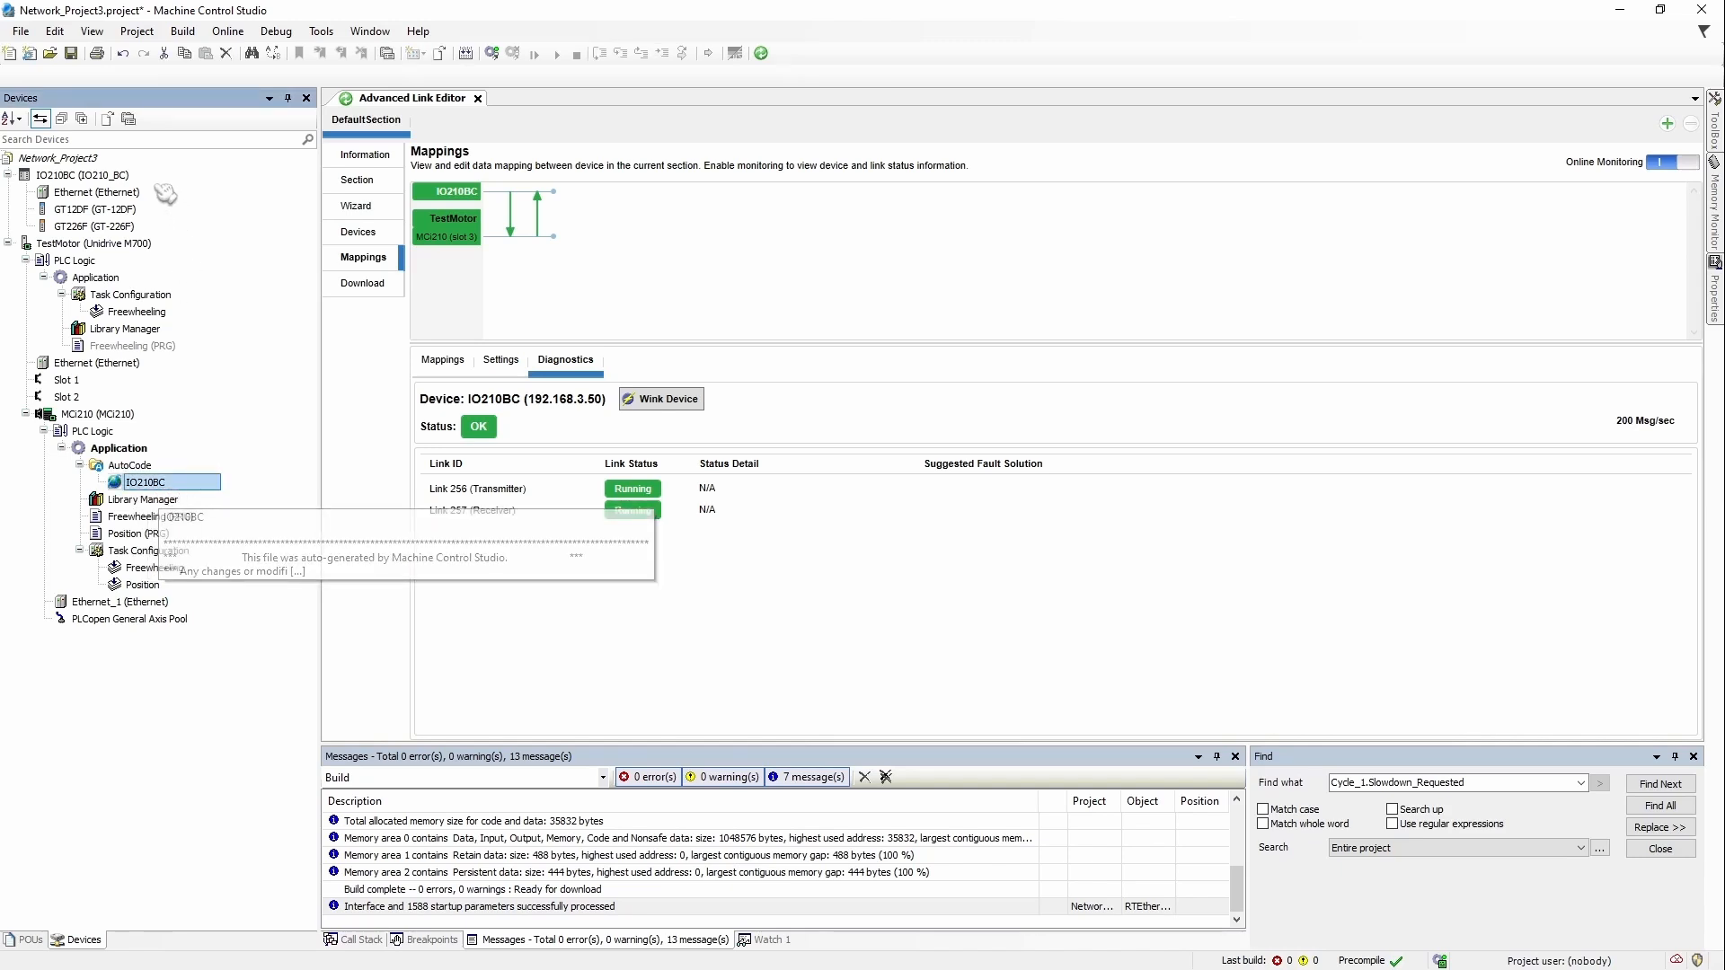
{"action": "left_click", "coordinate": [130, 176]}
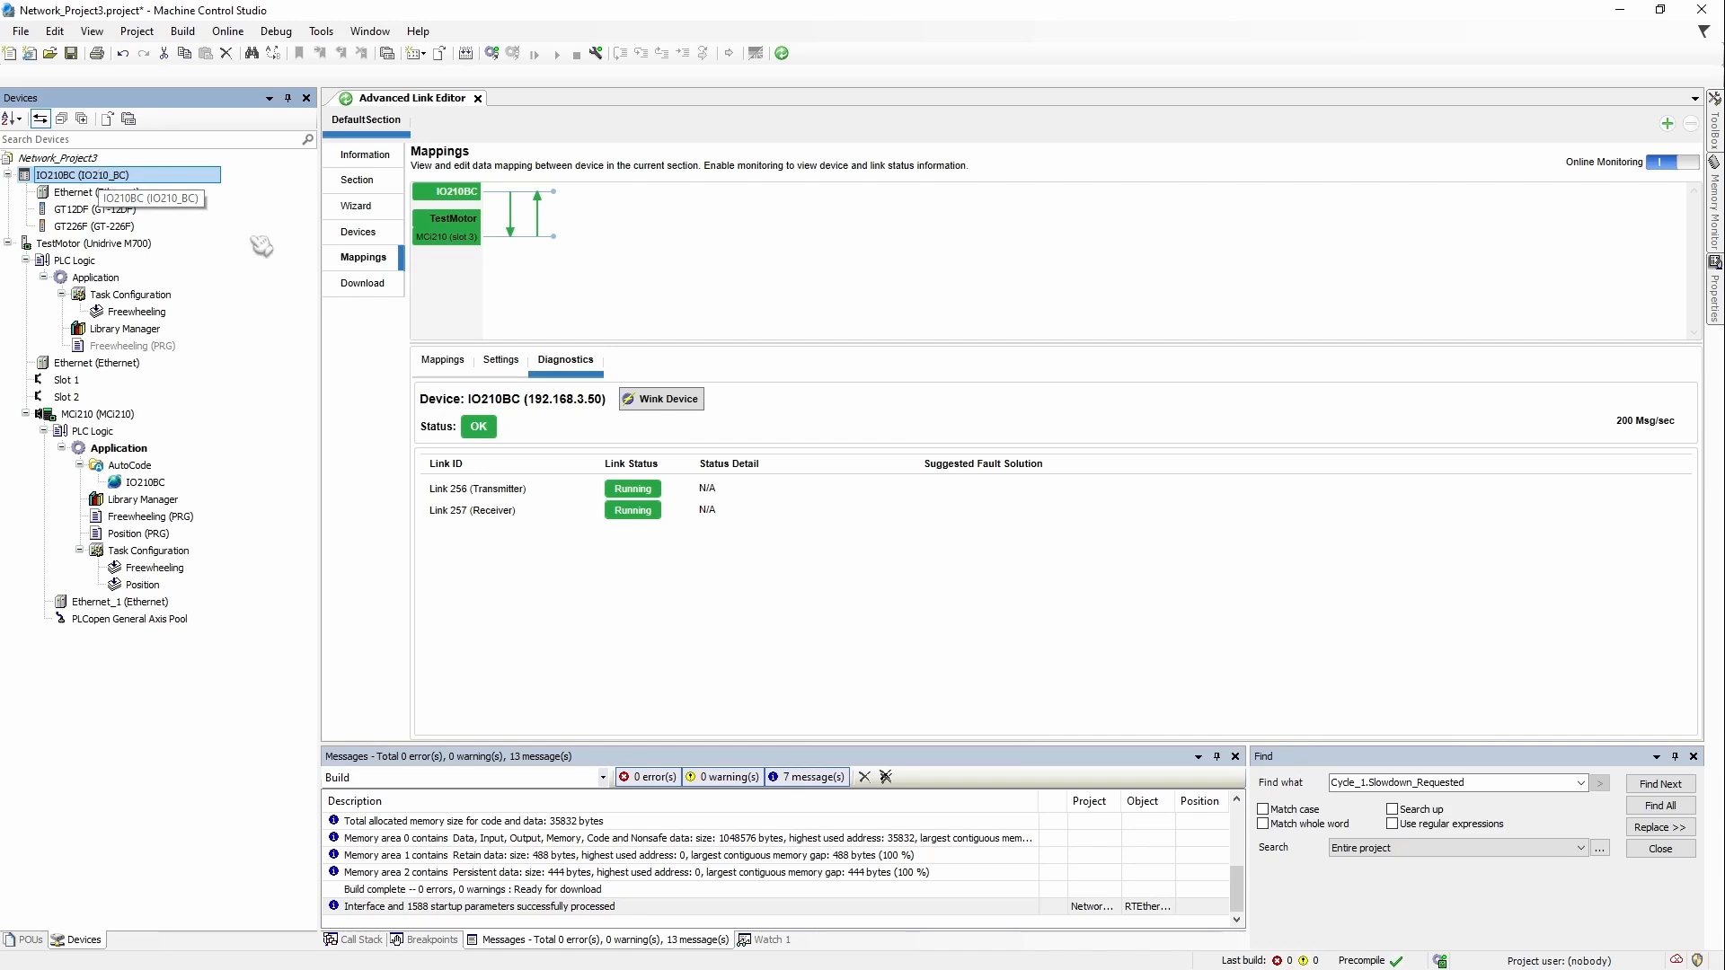
{"action": "left_click", "coordinate": [77, 210]}
{"action": "left_click", "coordinate": [80, 227]}
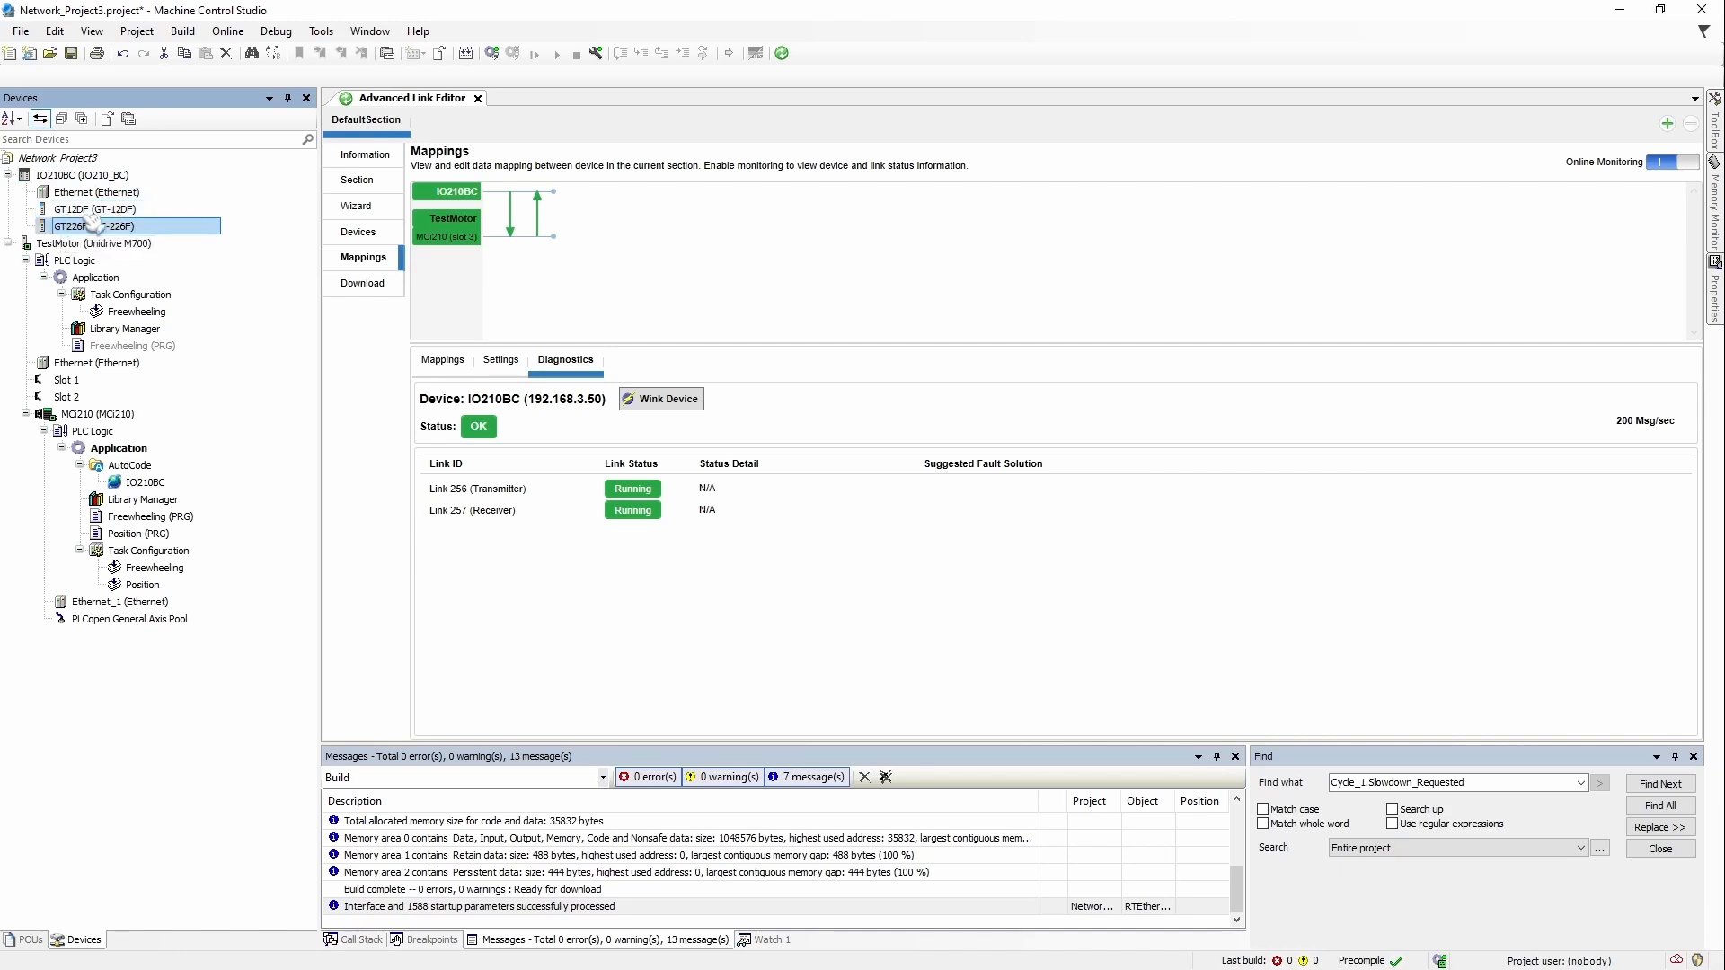
{"action": "key", "text": "Up"}
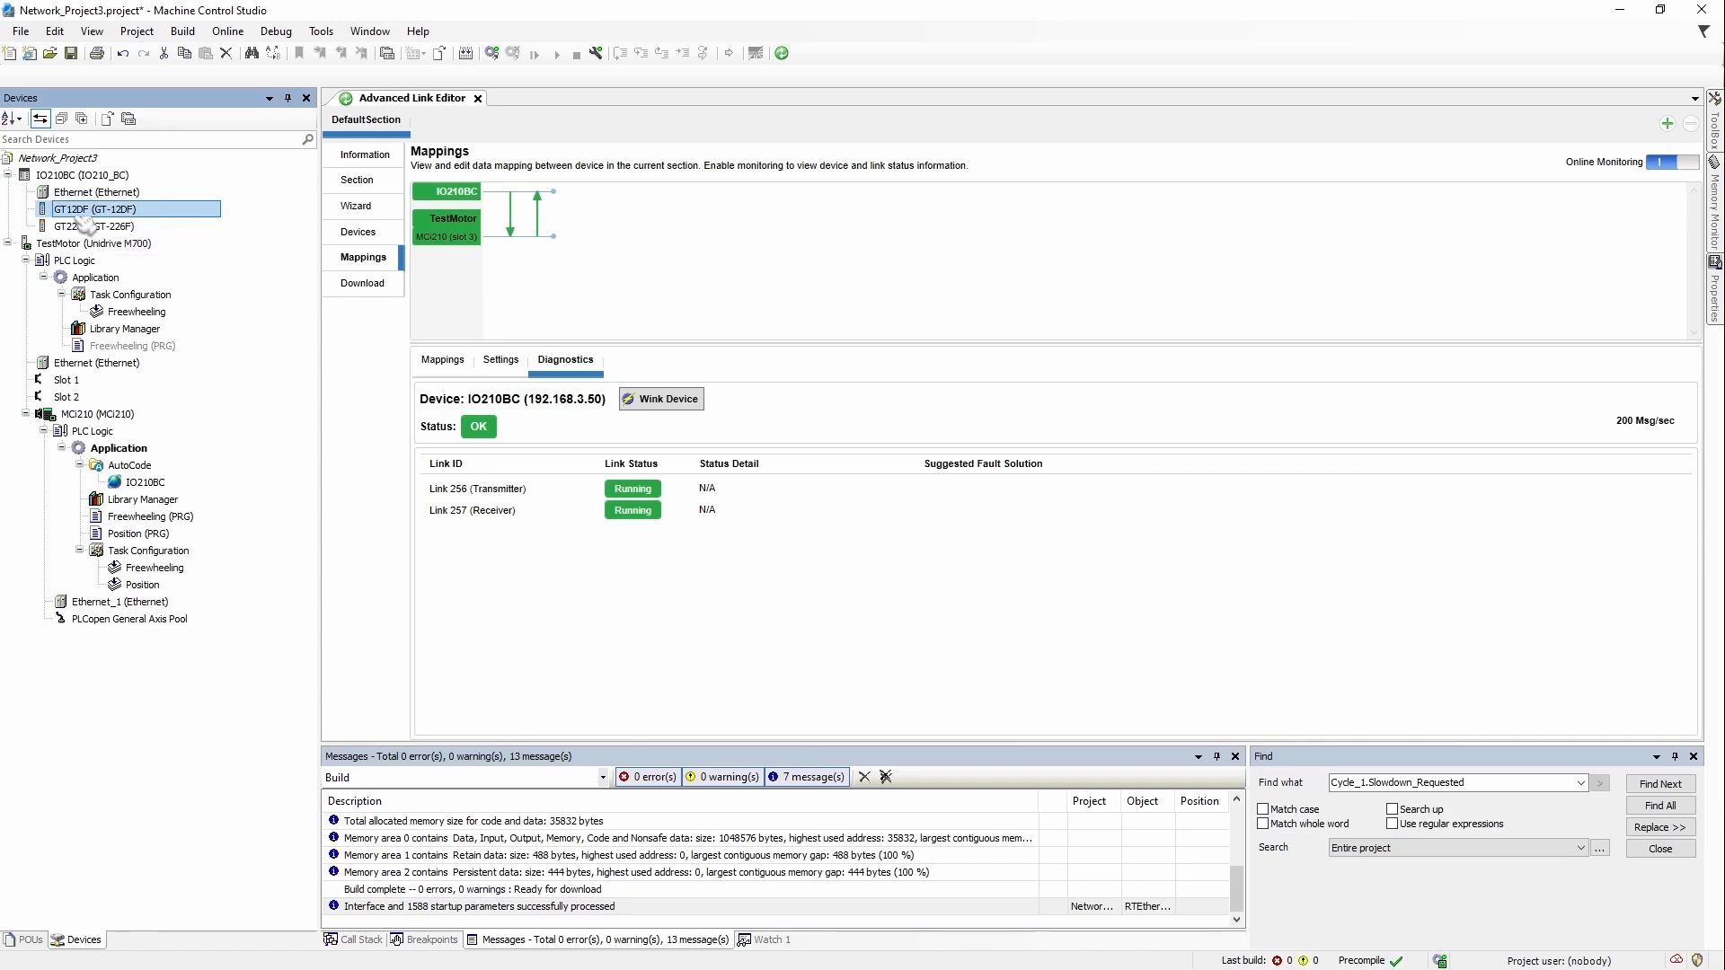
Step: Open the Freewheeling program and insert blank lines into its body
{"action": "double_click", "coordinate": [119, 521]}
{"action": "left_click", "coordinate": [473, 345]}
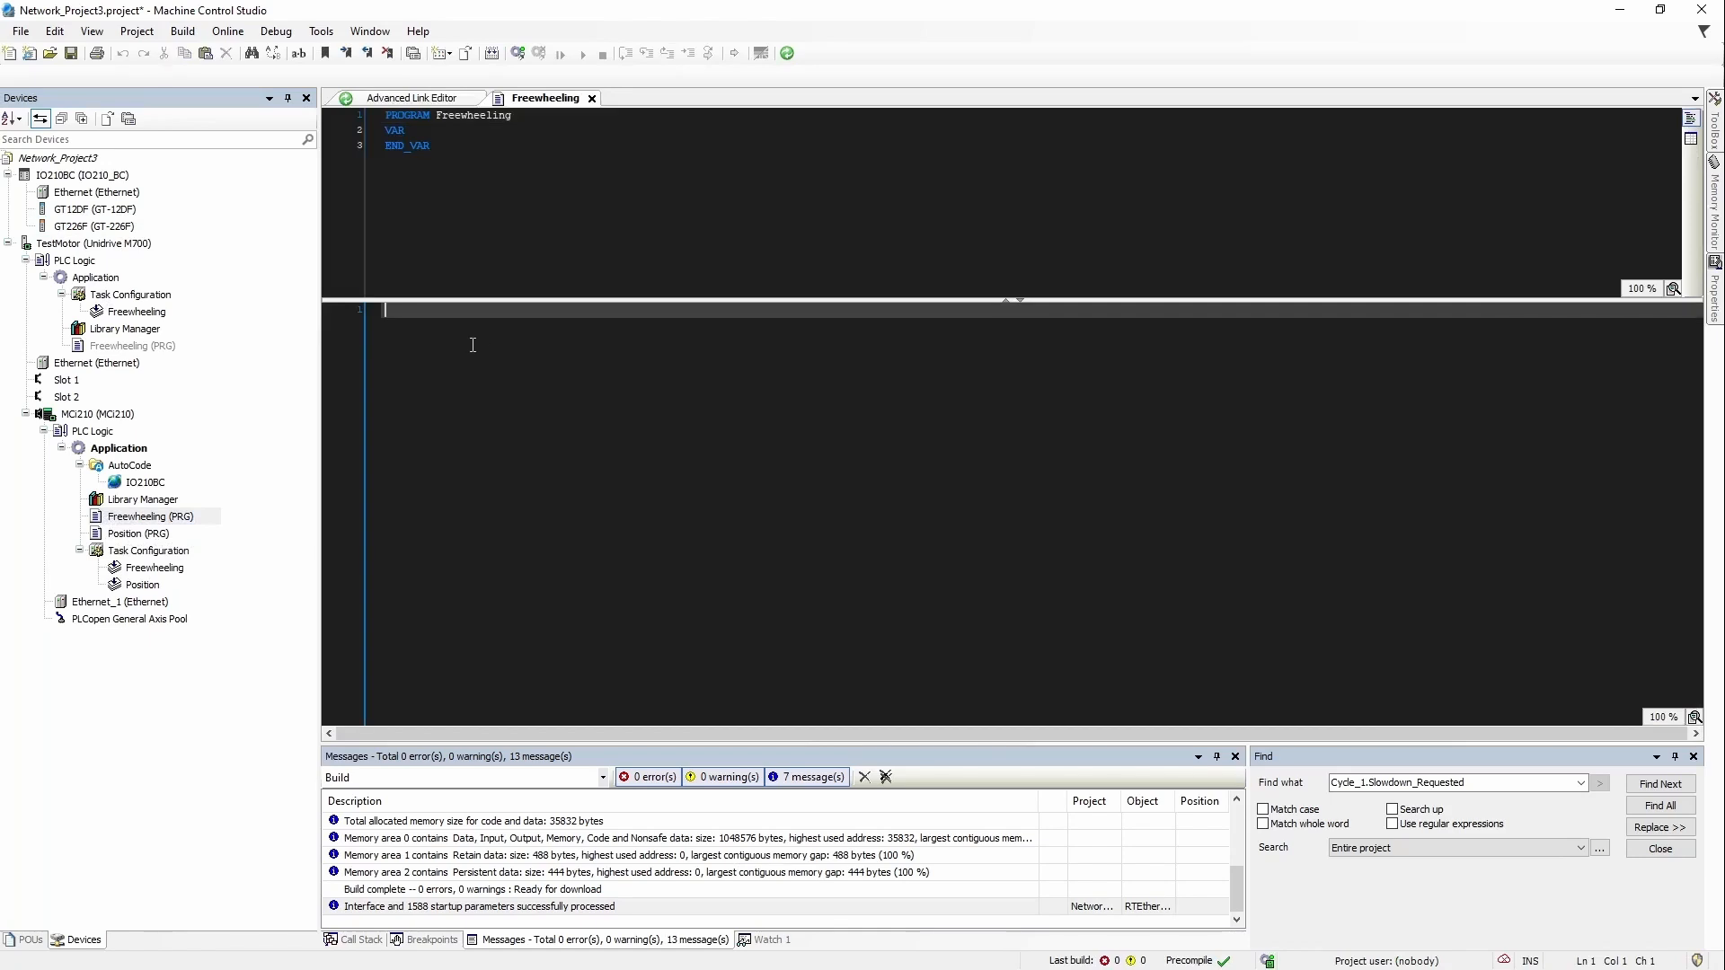
{"action": "key", "text": "Return"}
{"action": "key", "text": "Return"}
{"action": "key", "text": "Return"}
{"action": "key", "text": "Return"}
{"action": "key", "text": "Return"}
{"action": "key", "text": "Return"}
{"action": "key", "text": "Return"}
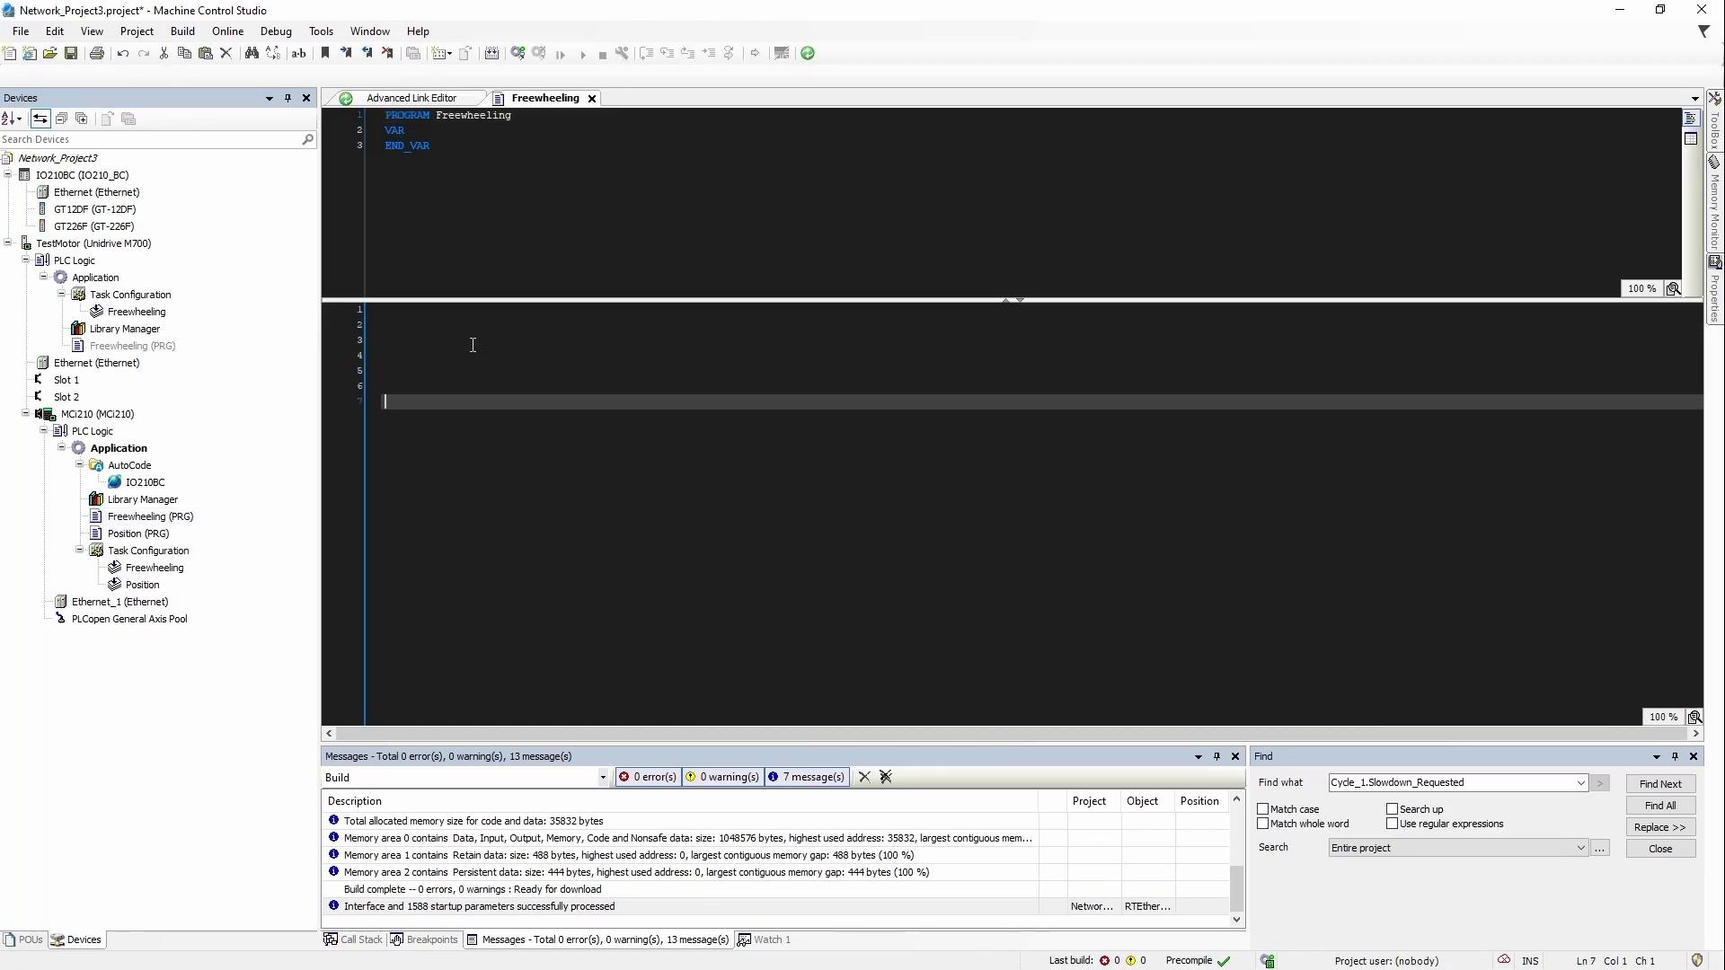
{"action": "left_click", "coordinate": [462, 379]}
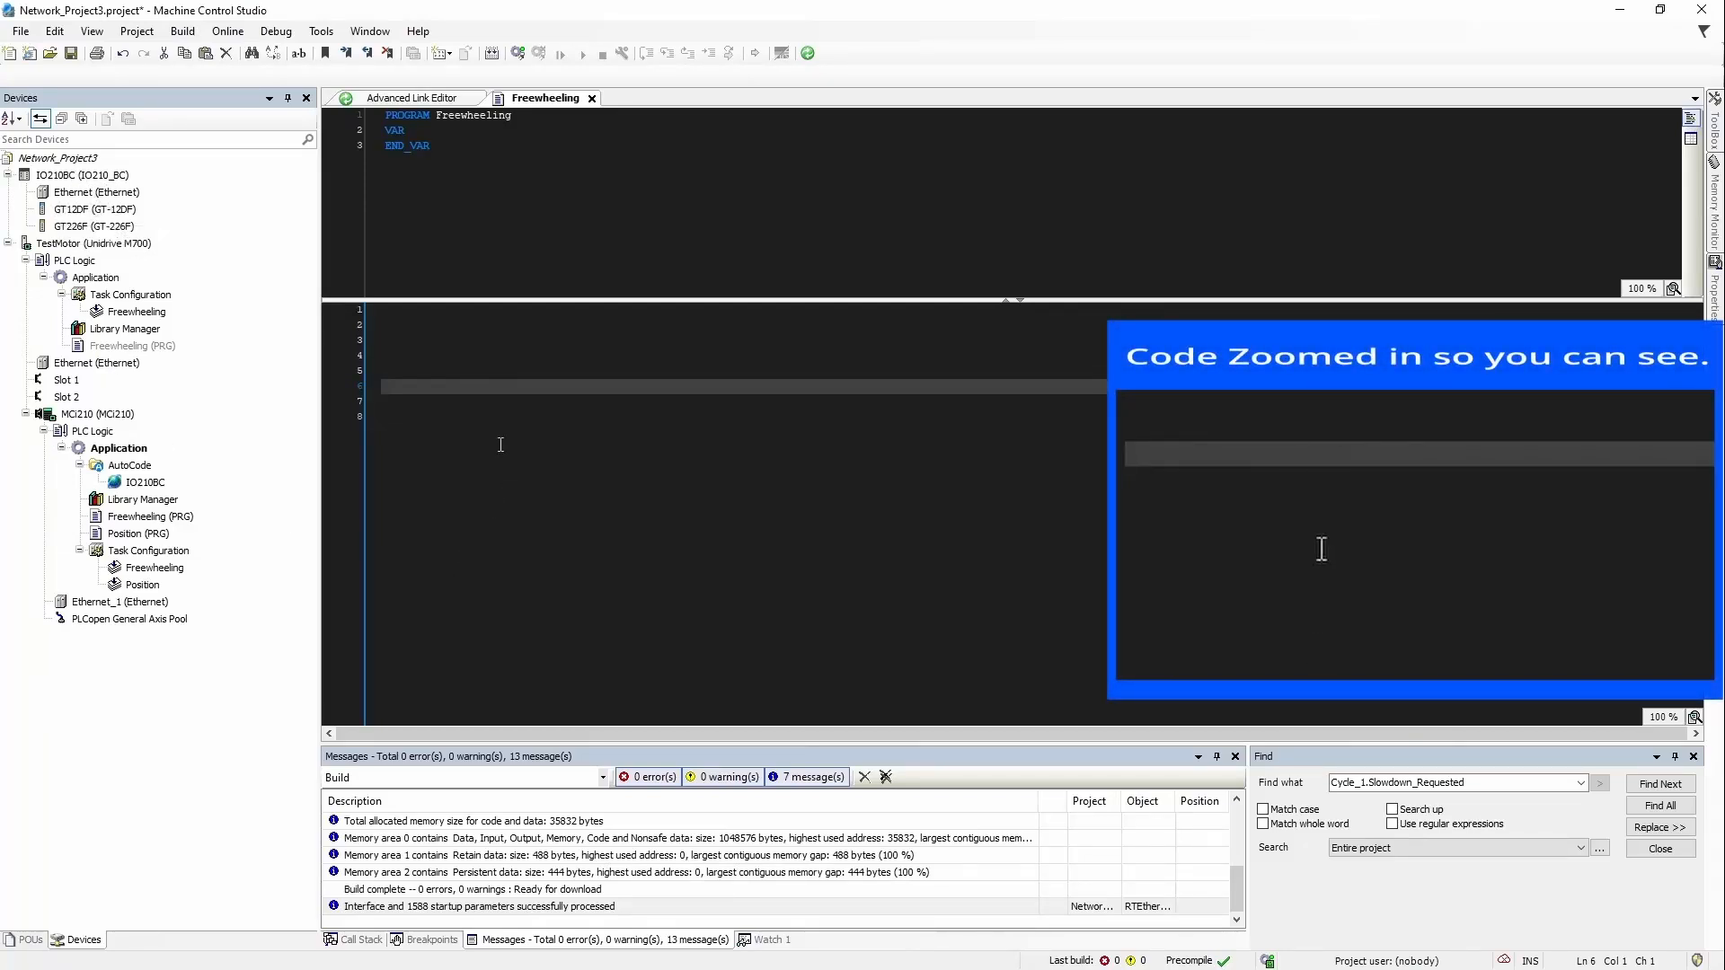
Step: Write MyInputs := IO210BC.GT12DF.AllChannels on line 5 using autocomplete
{"action": "left_click", "coordinate": [430, 375]}
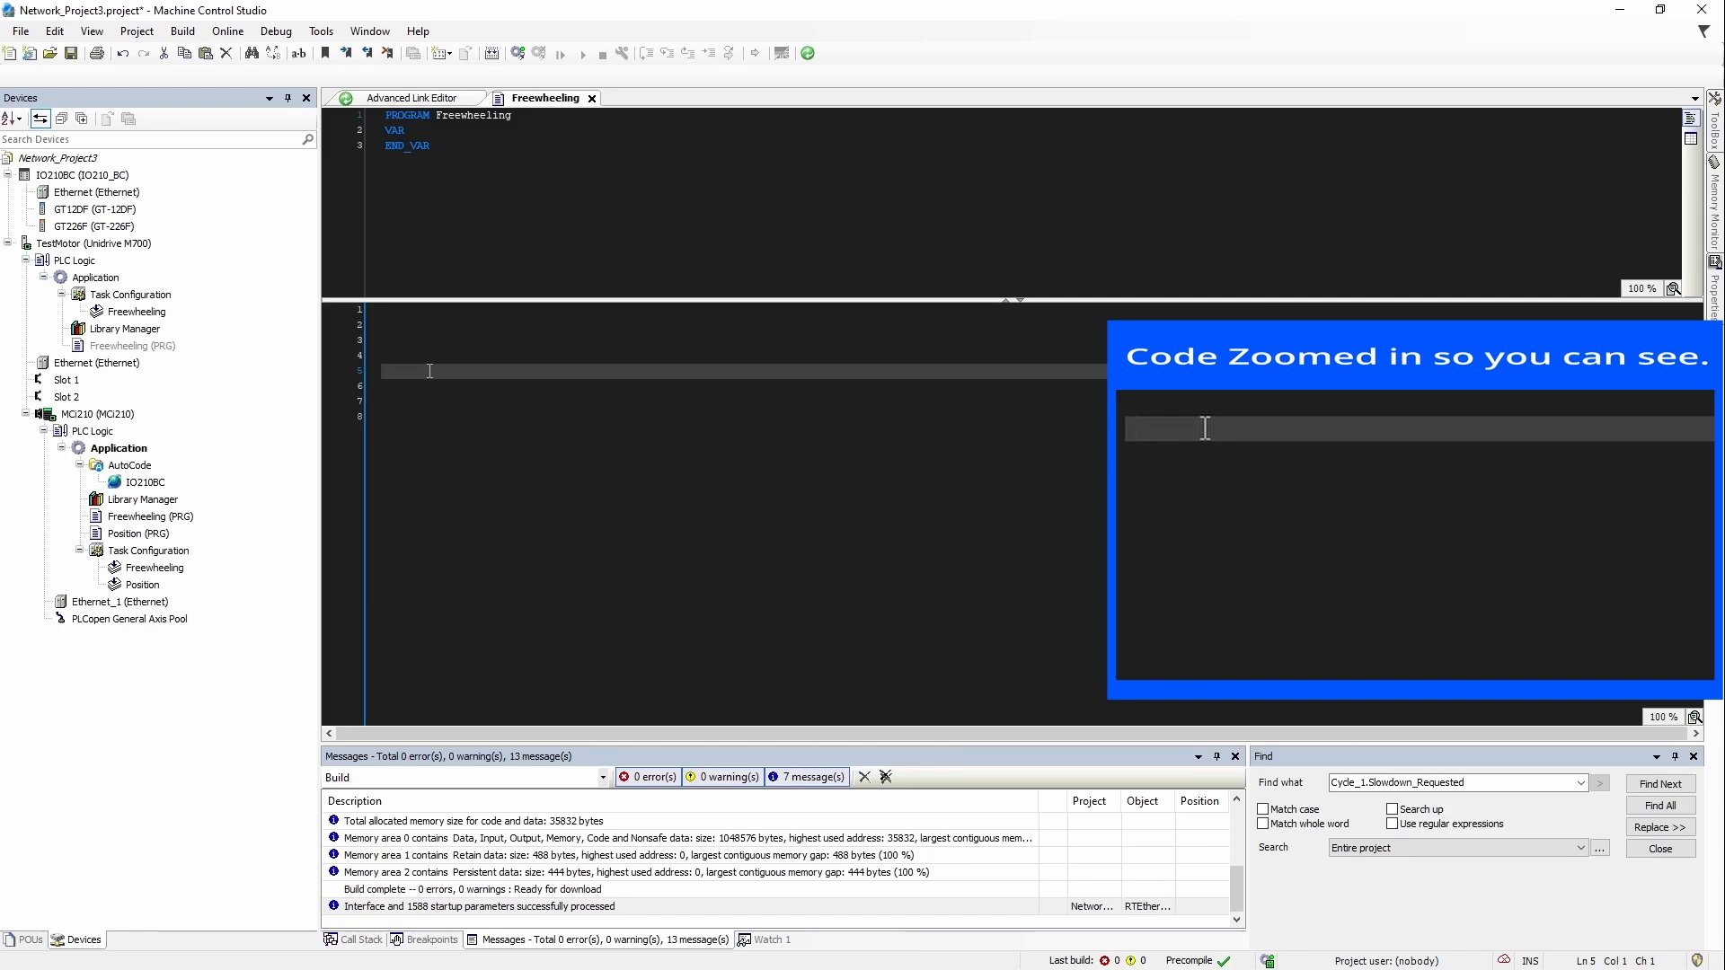
{"action": "type", "text": "My"}
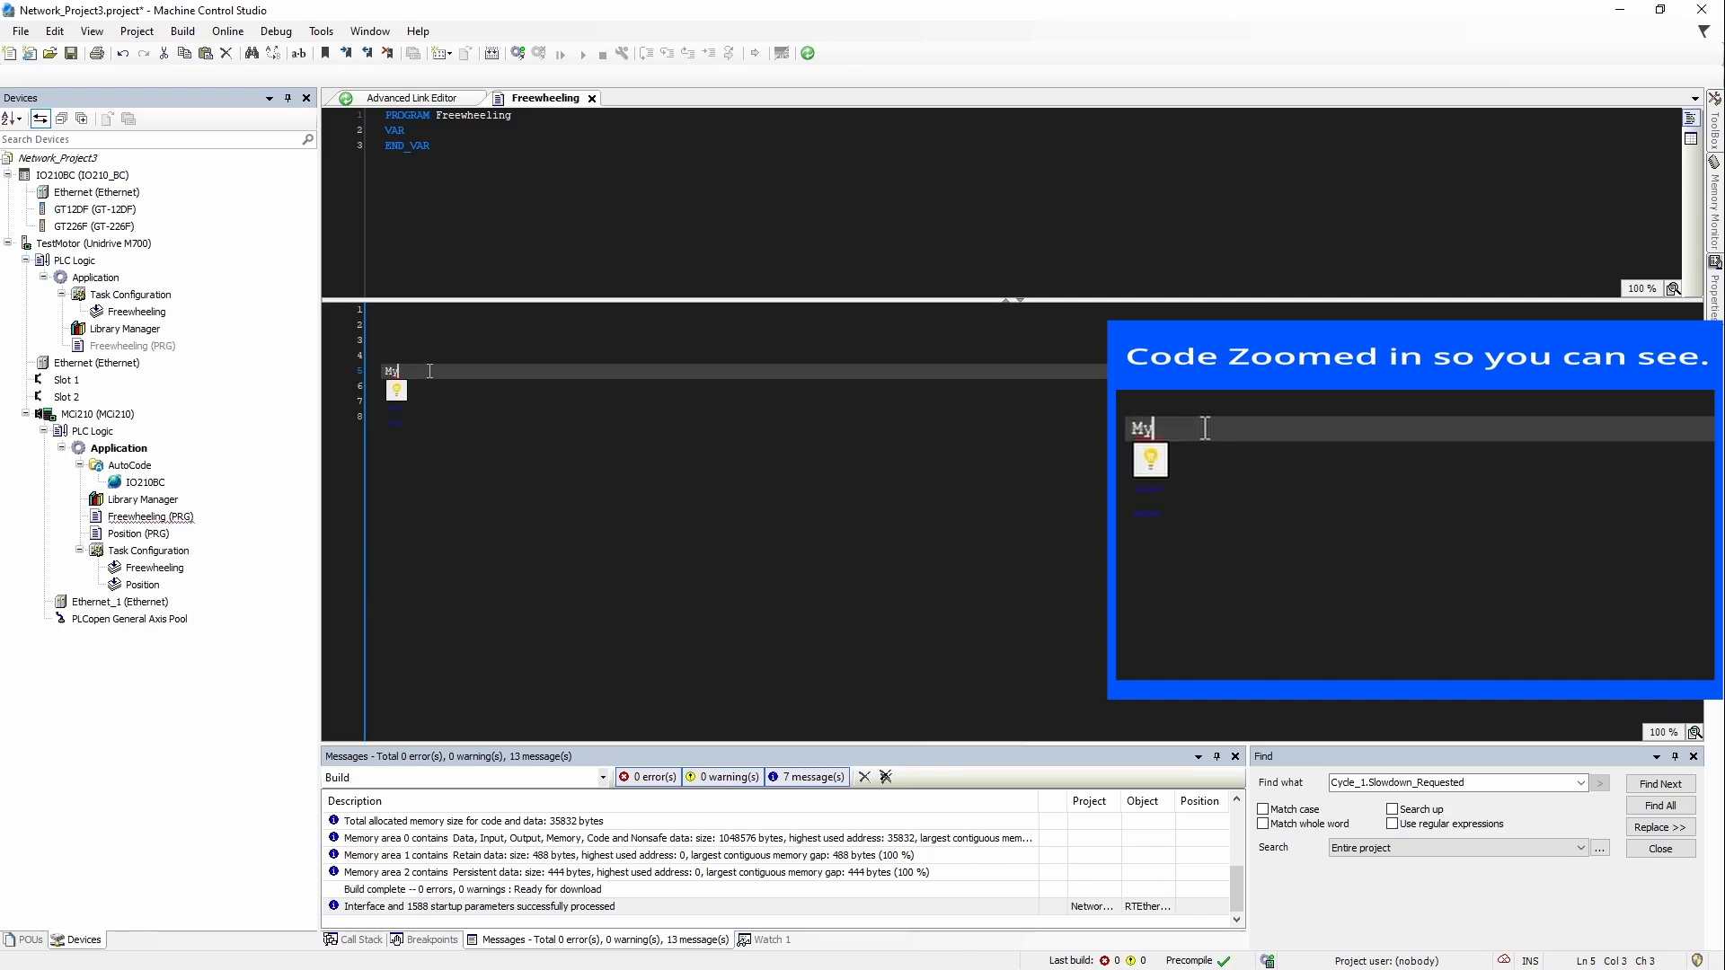
{"action": "type", "text": "Inputs := "}
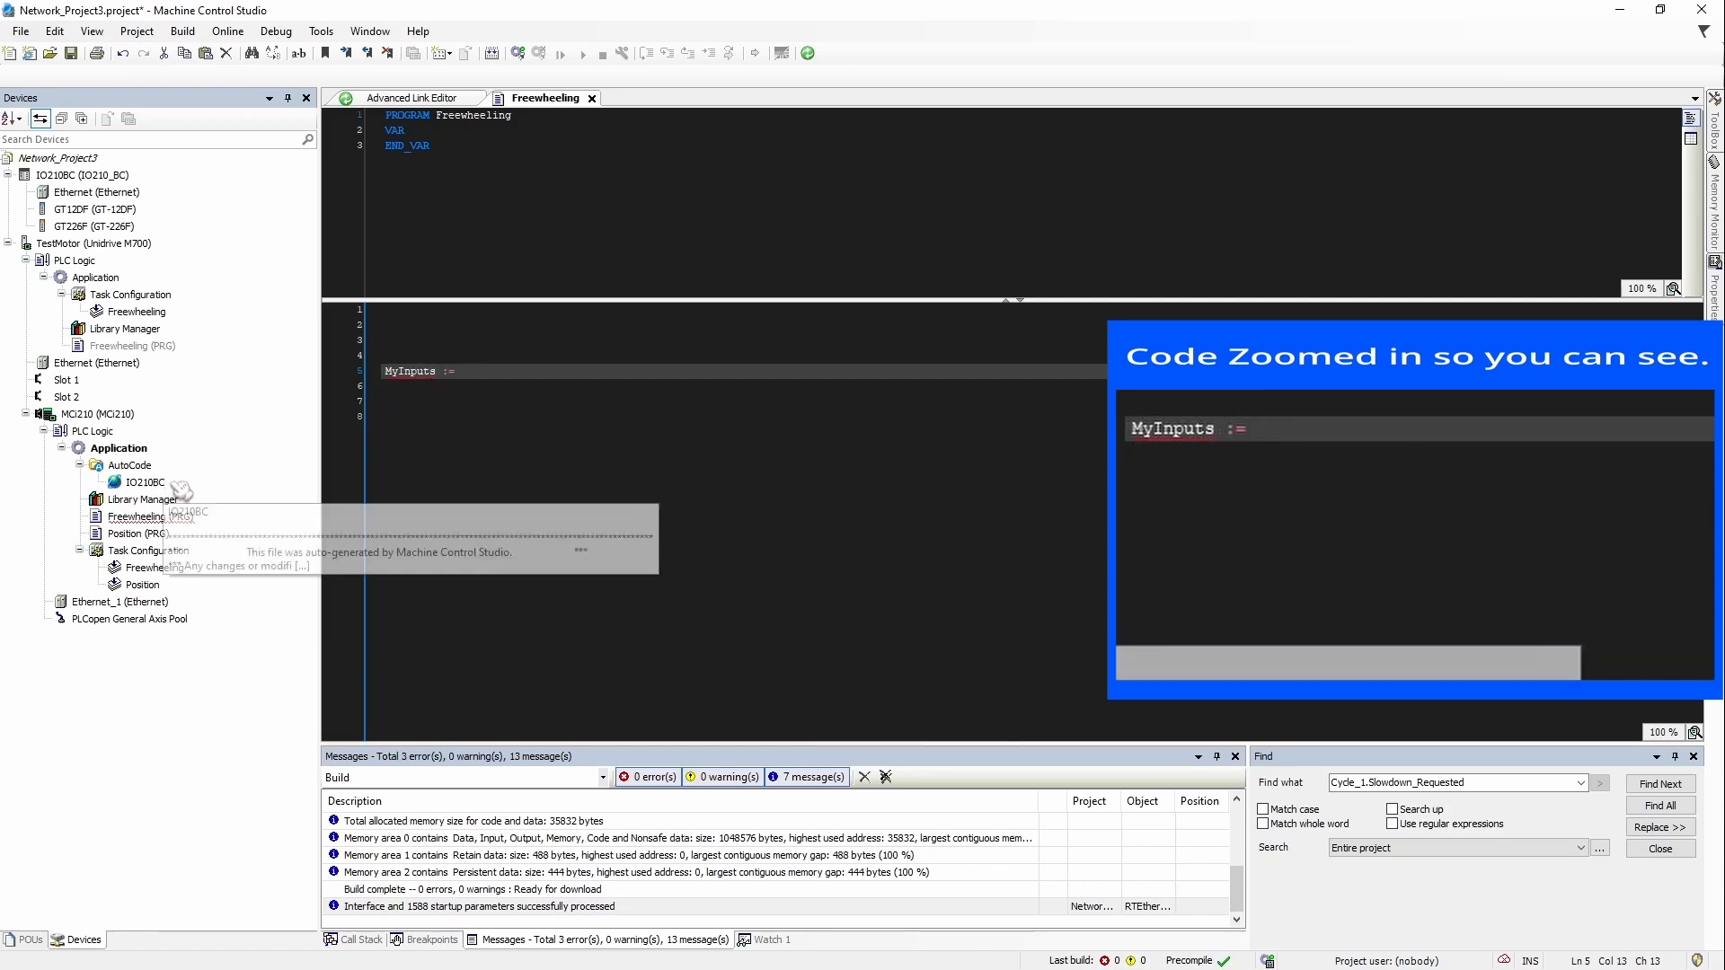
{"action": "type", "text": "I"}
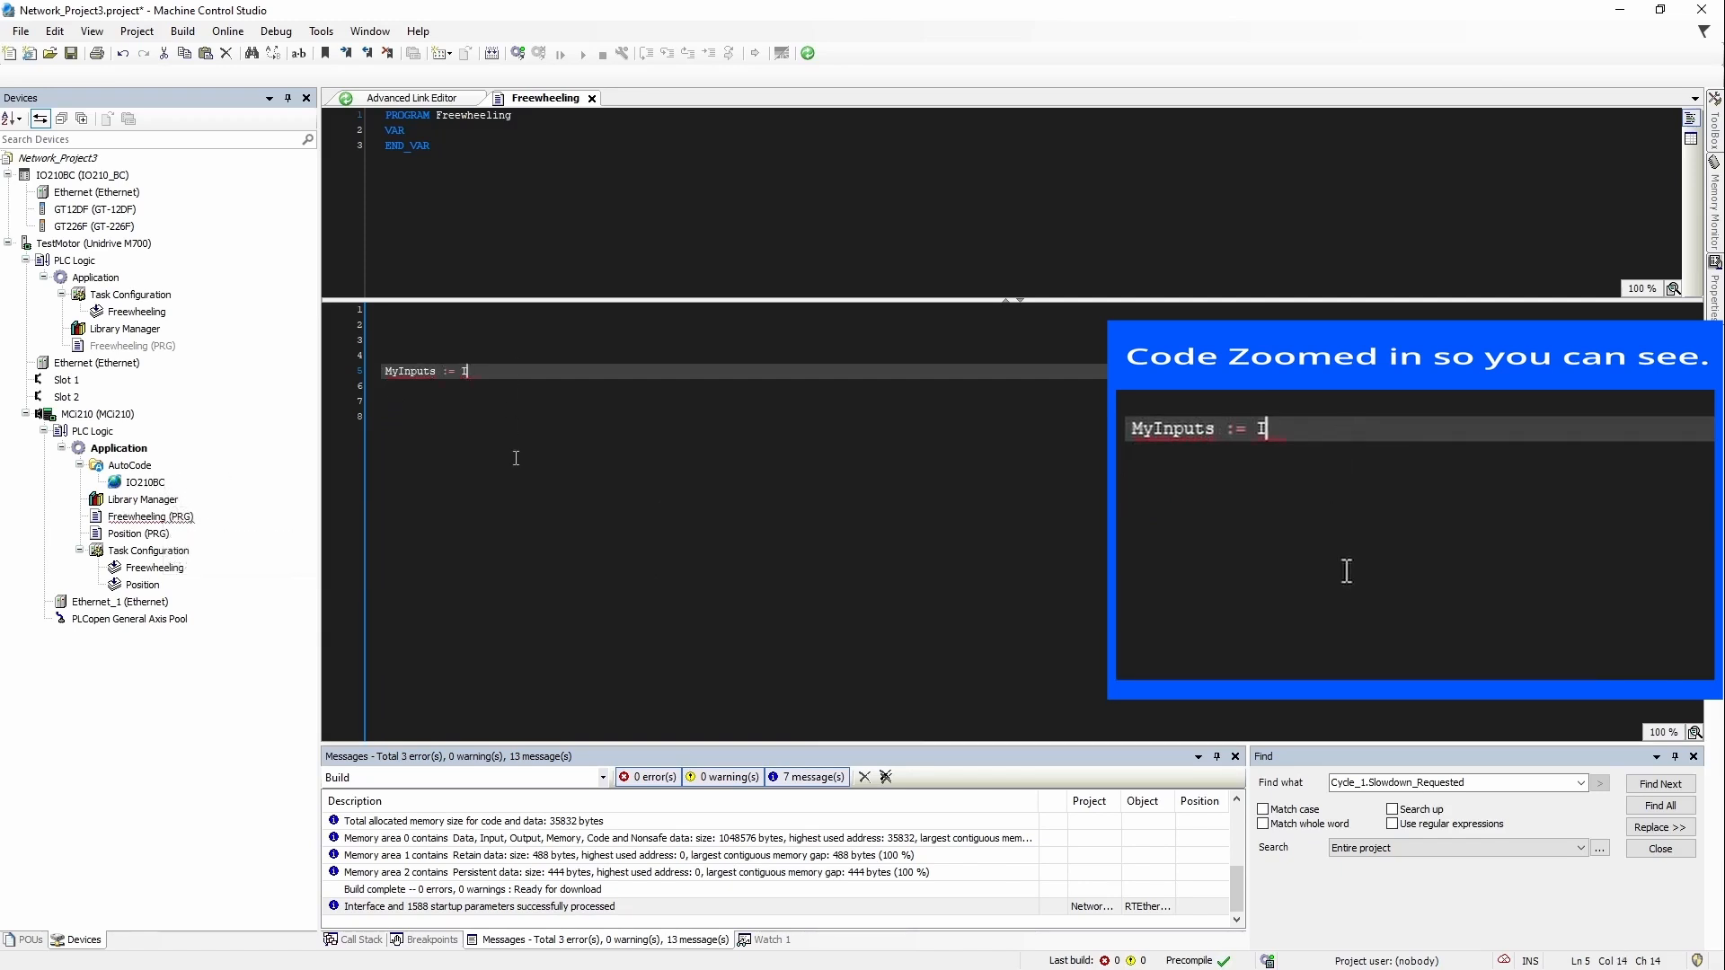
{"action": "type", "text": "O210BC."}
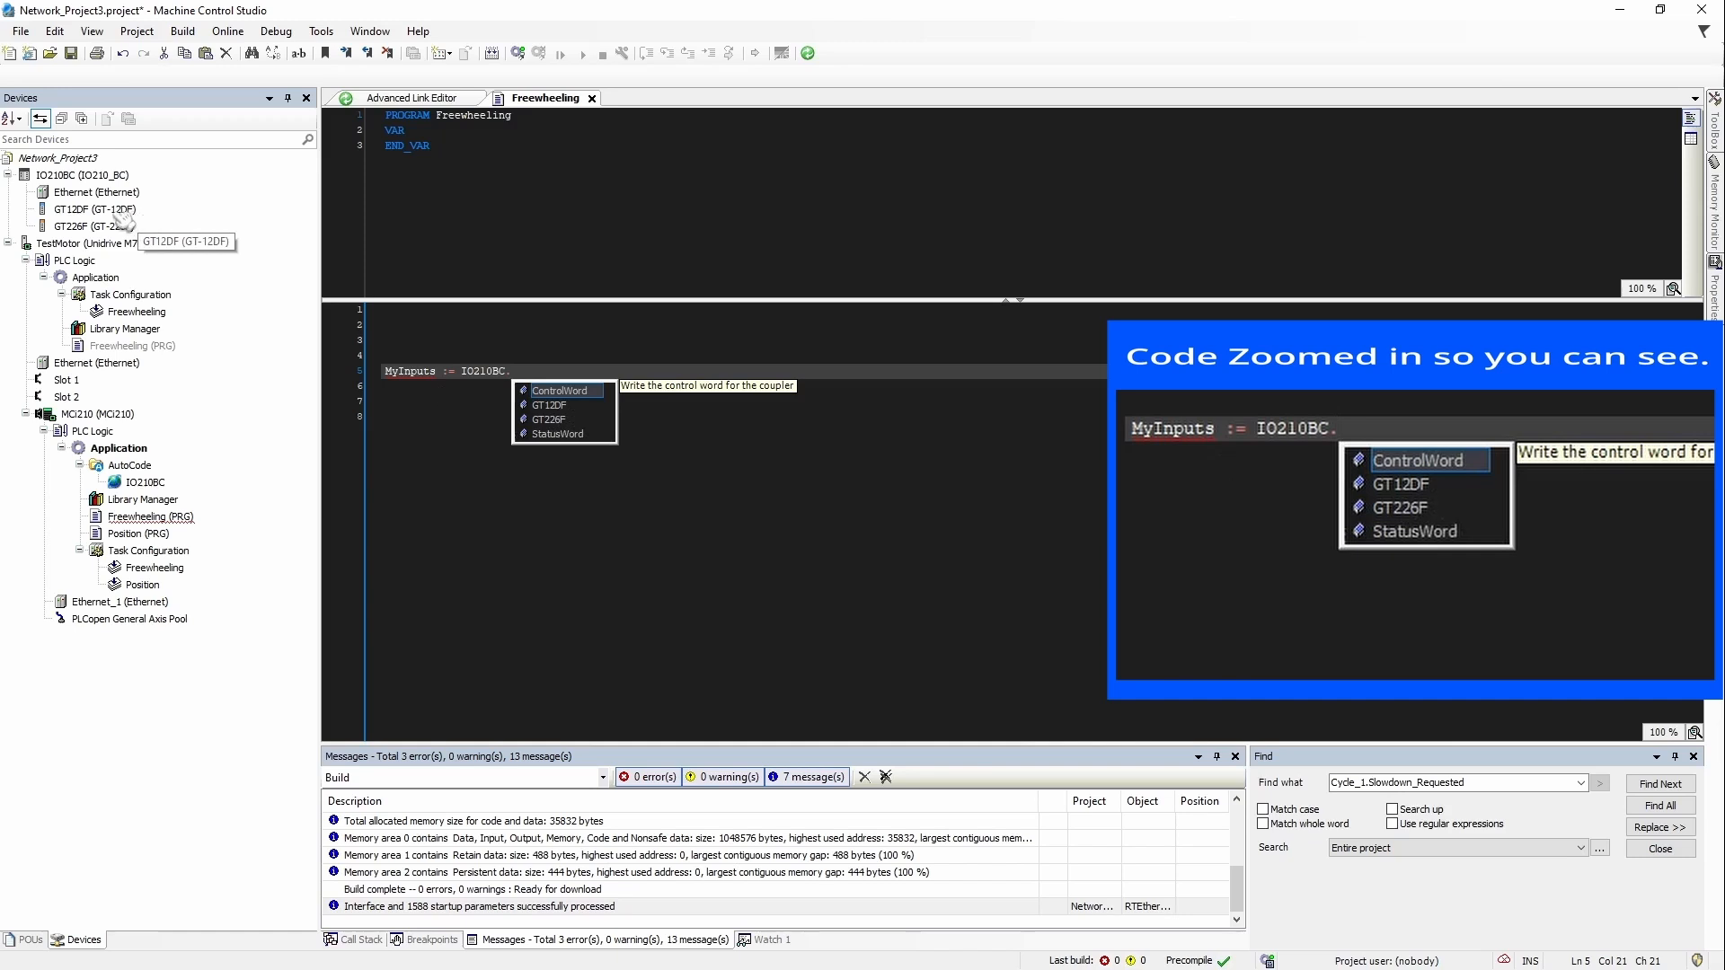
{"action": "left_click", "coordinate": [561, 406]}
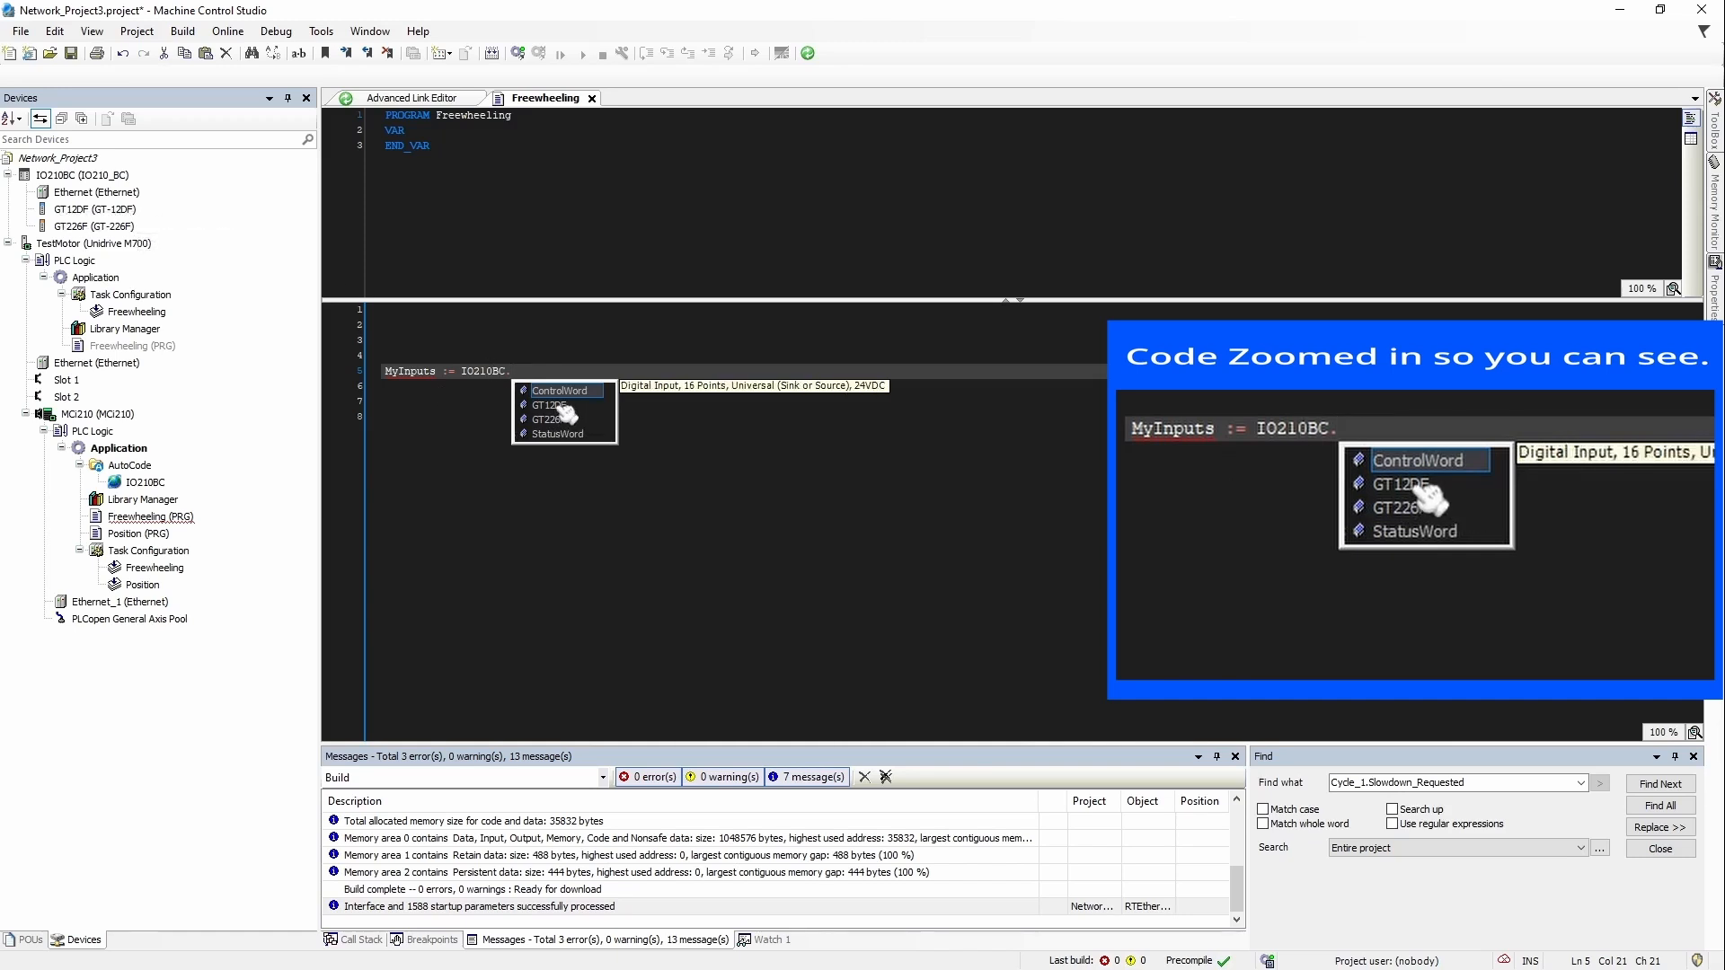
{"action": "double_click", "coordinate": [561, 406]}
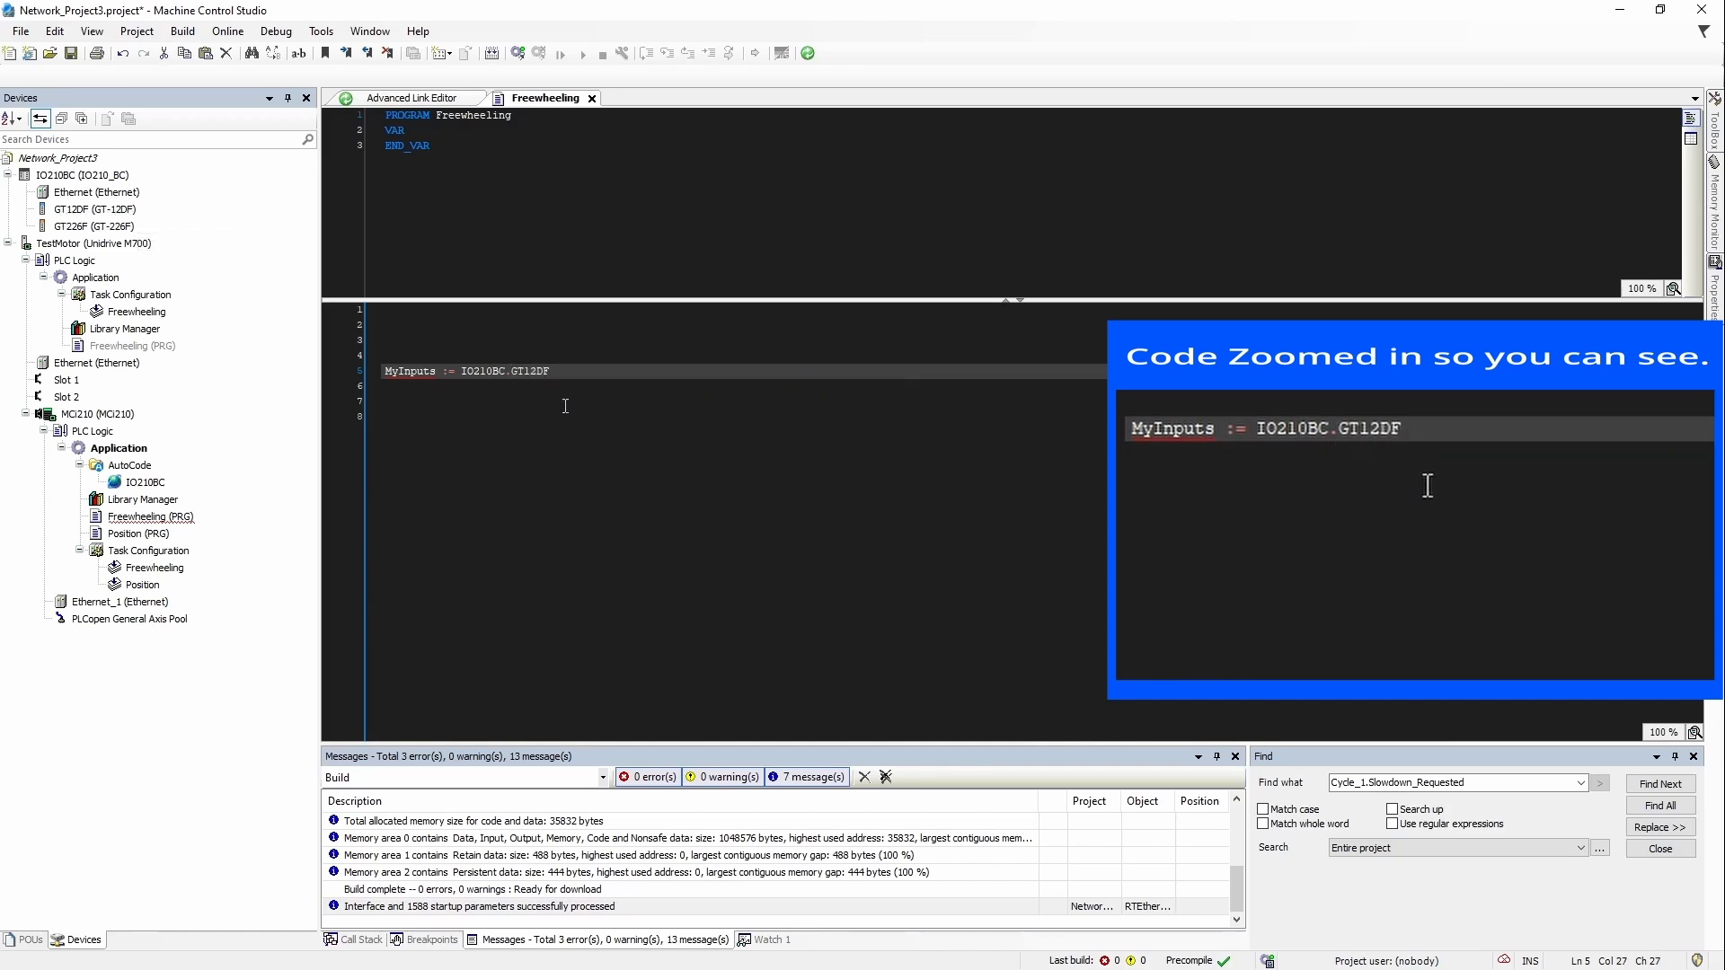
{"action": "type", "text": "."}
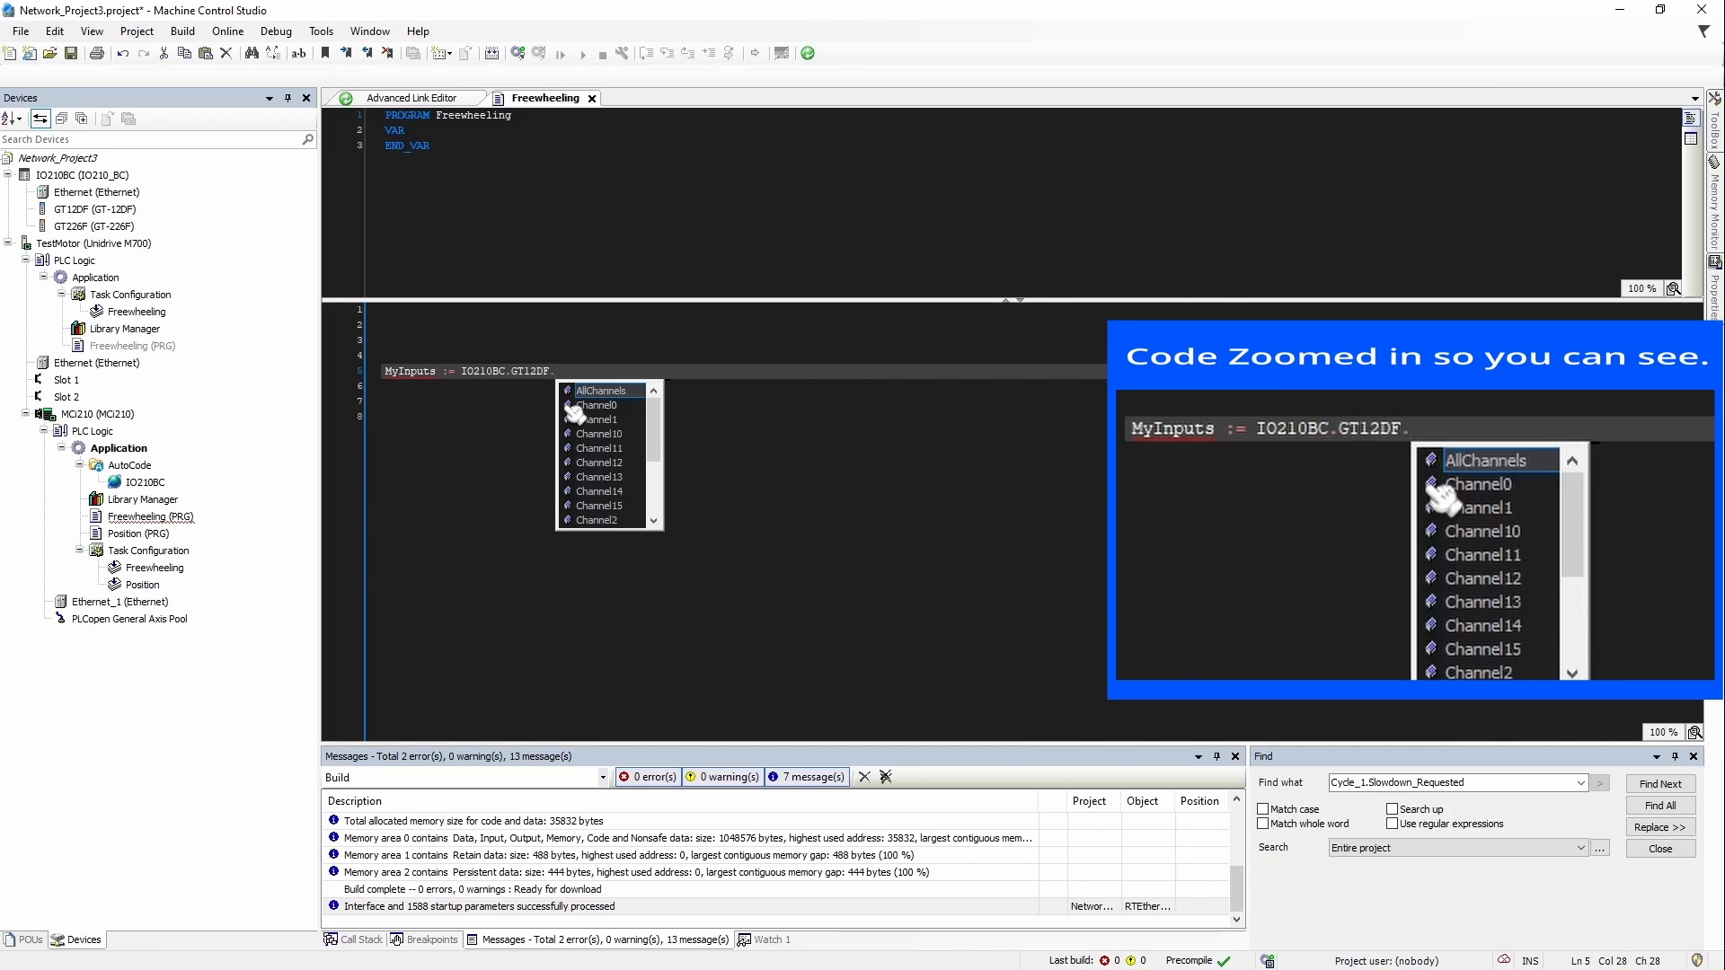
{"action": "double_click", "coordinate": [620, 393]}
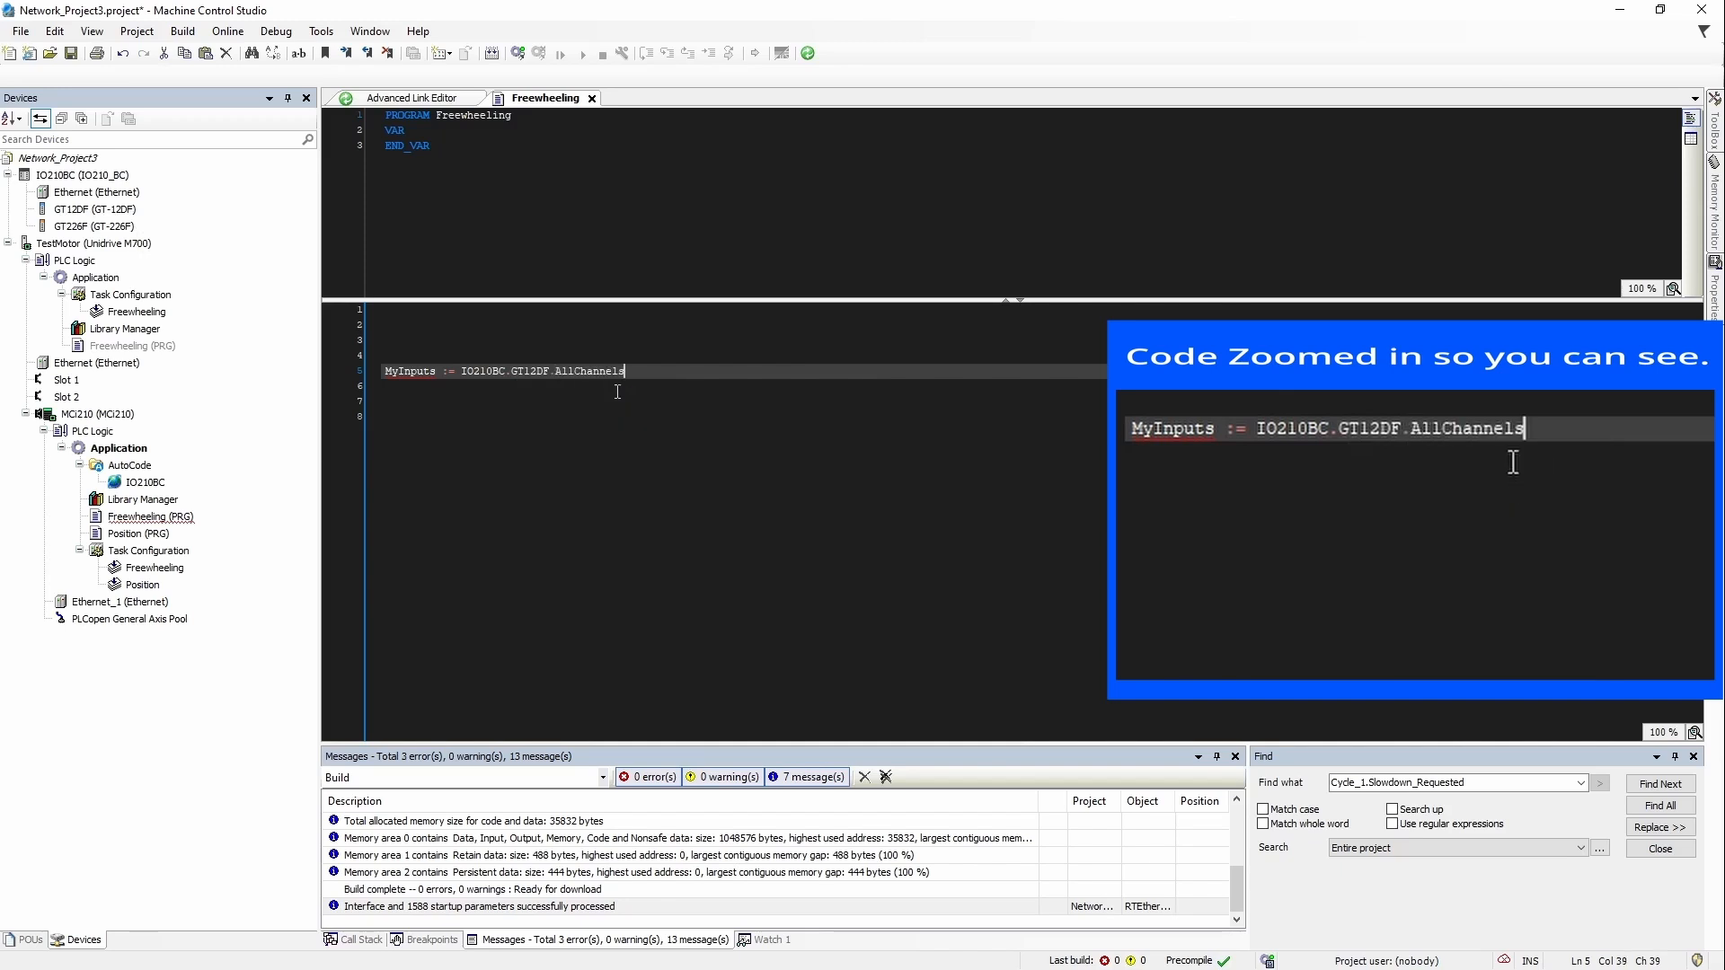
Step: Declare MyInputs as UINT, then add input1 := IO210BC.GT12DF.Channel0; declared as BOOL
{"action": "key", "text": "Return"}
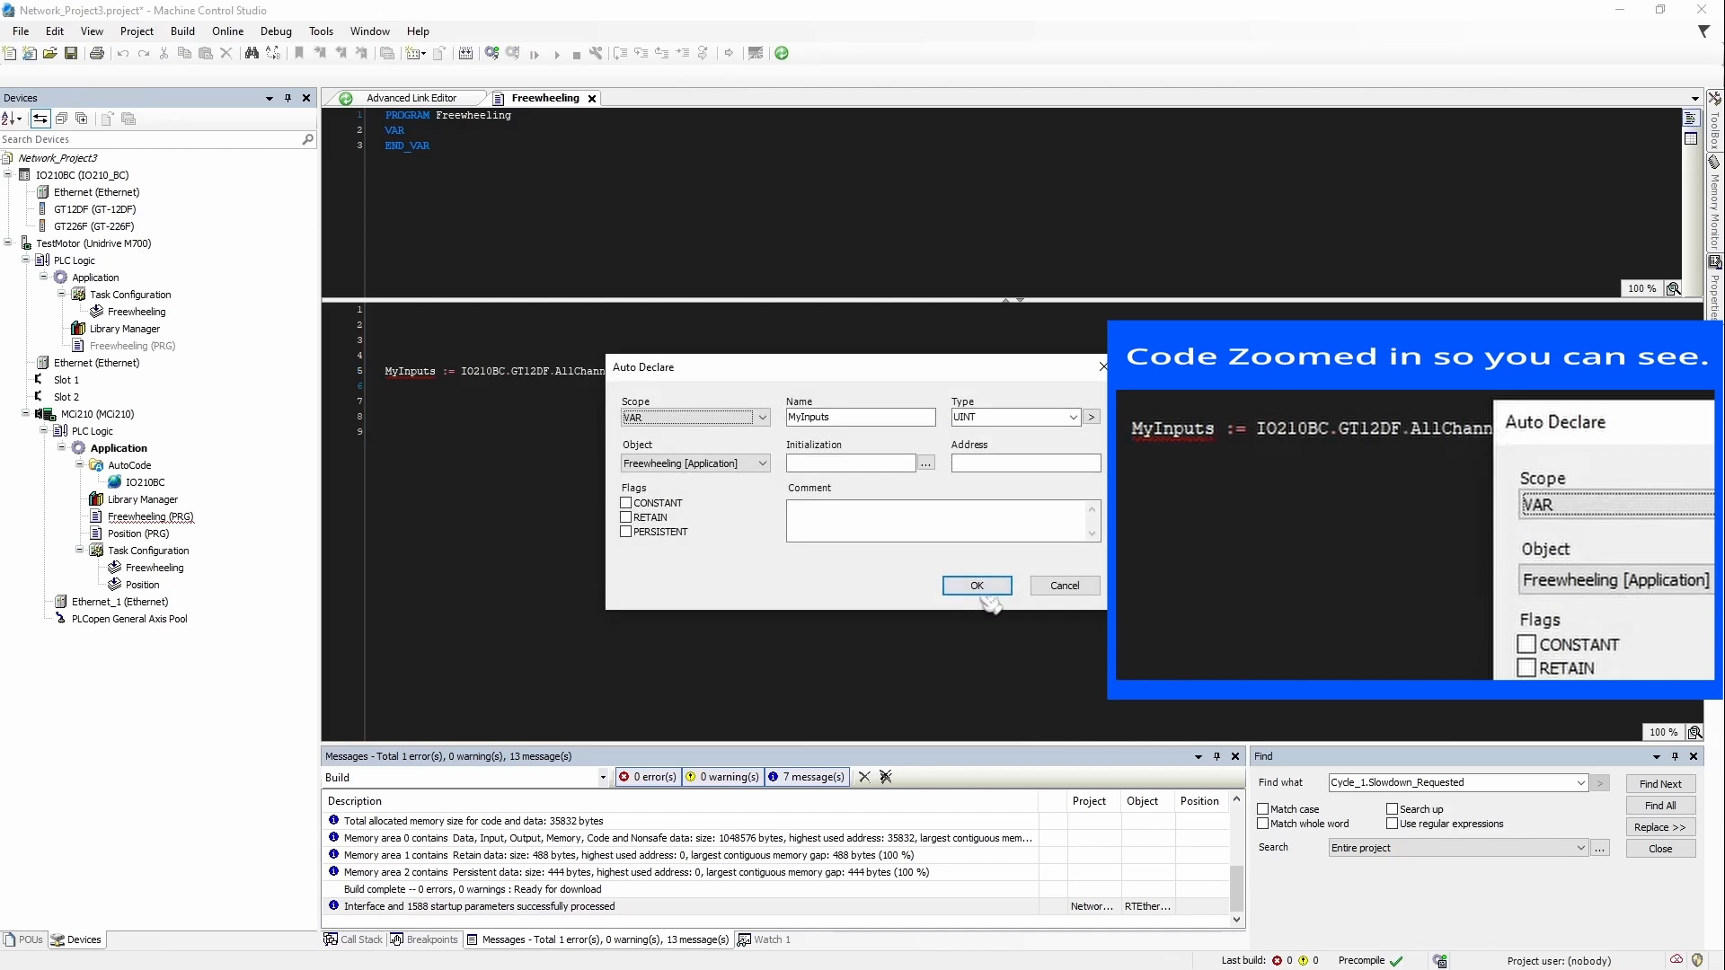
{"action": "left_click", "coordinate": [983, 591]}
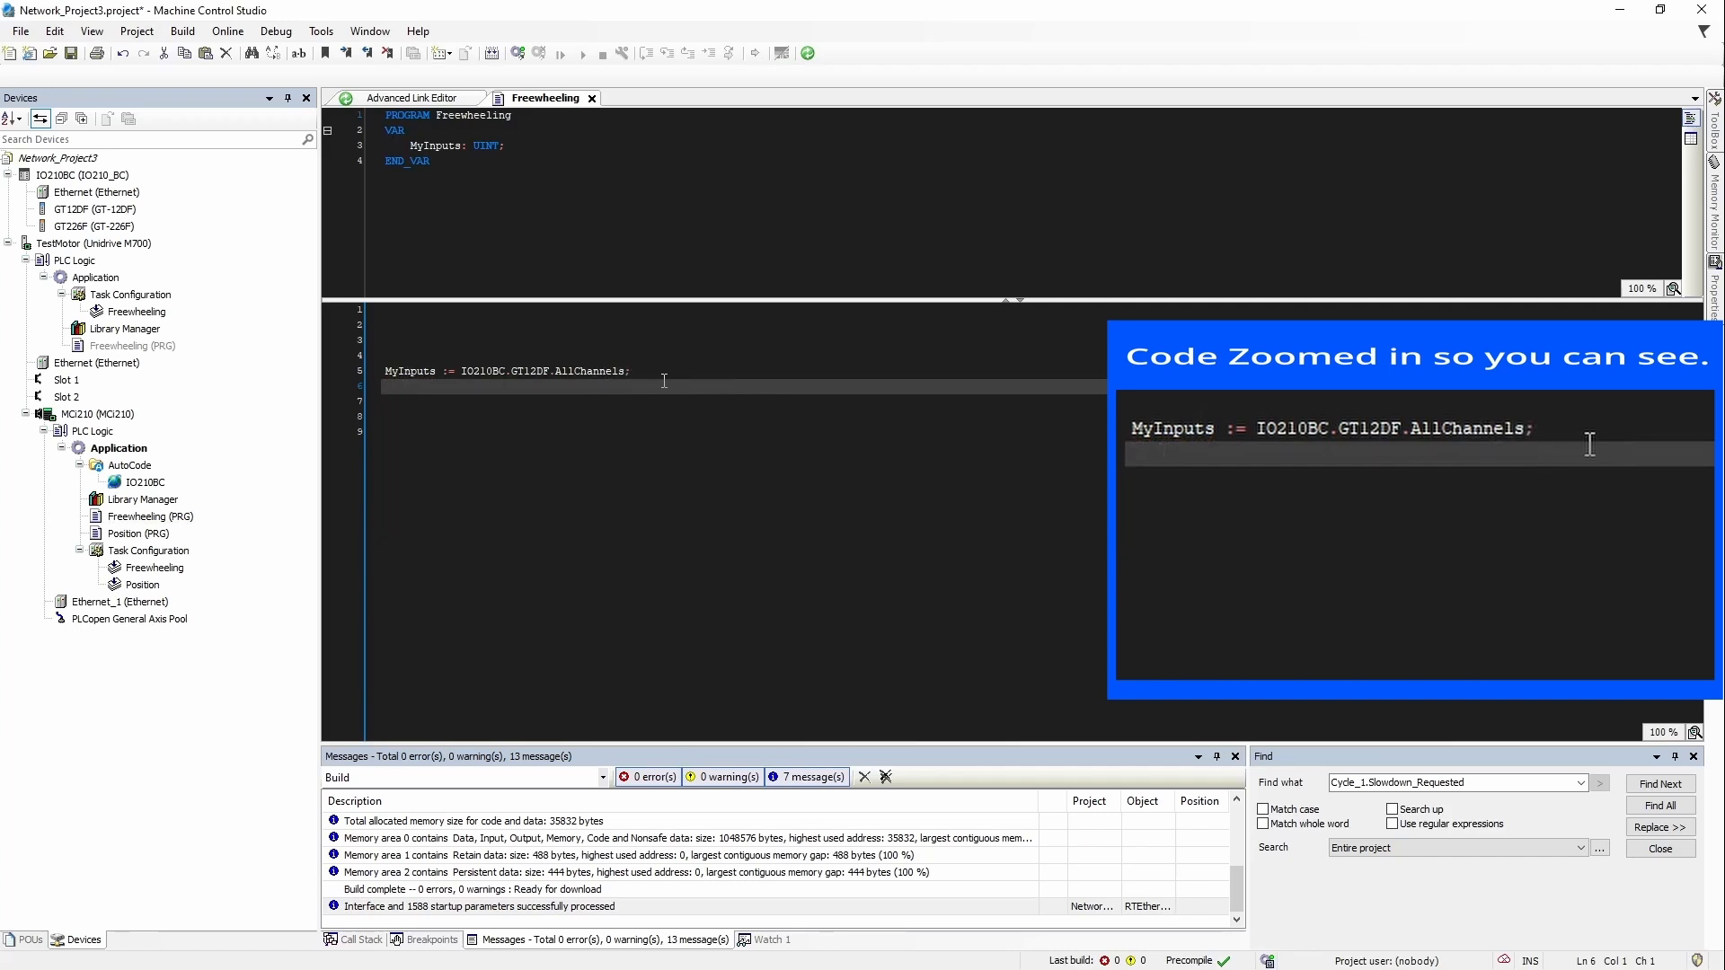
{"action": "type", "text": "input1 :="}
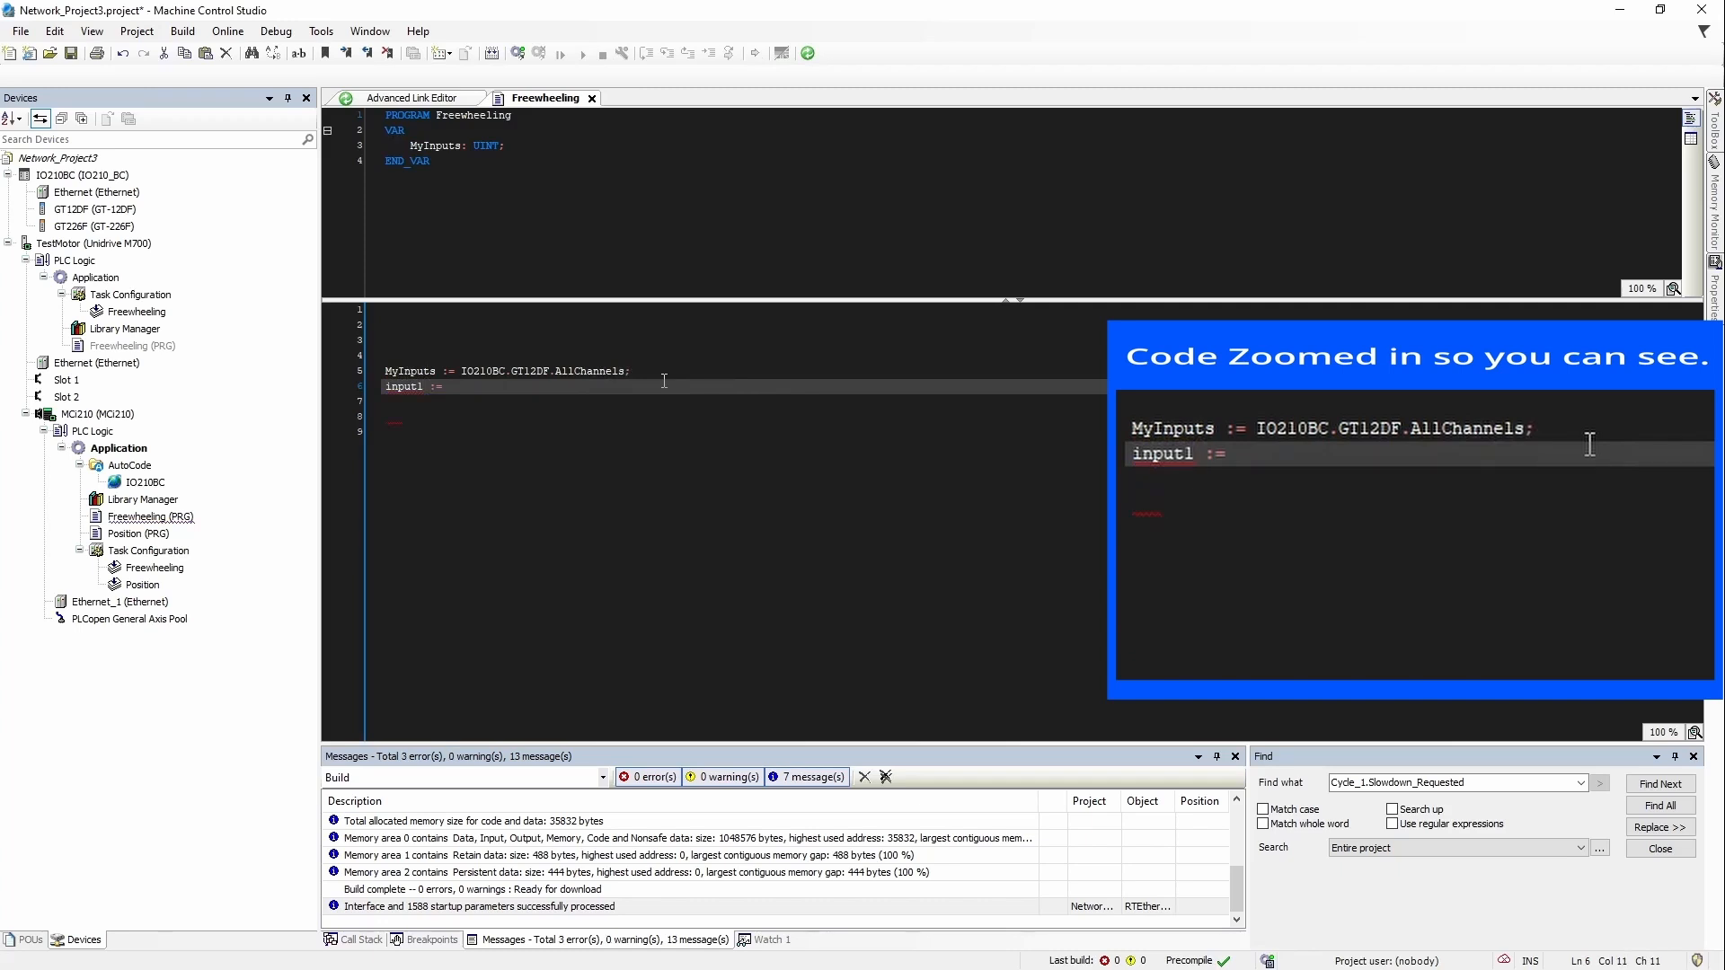
{"action": "type", "text": " IO210BC.GT12DF."}
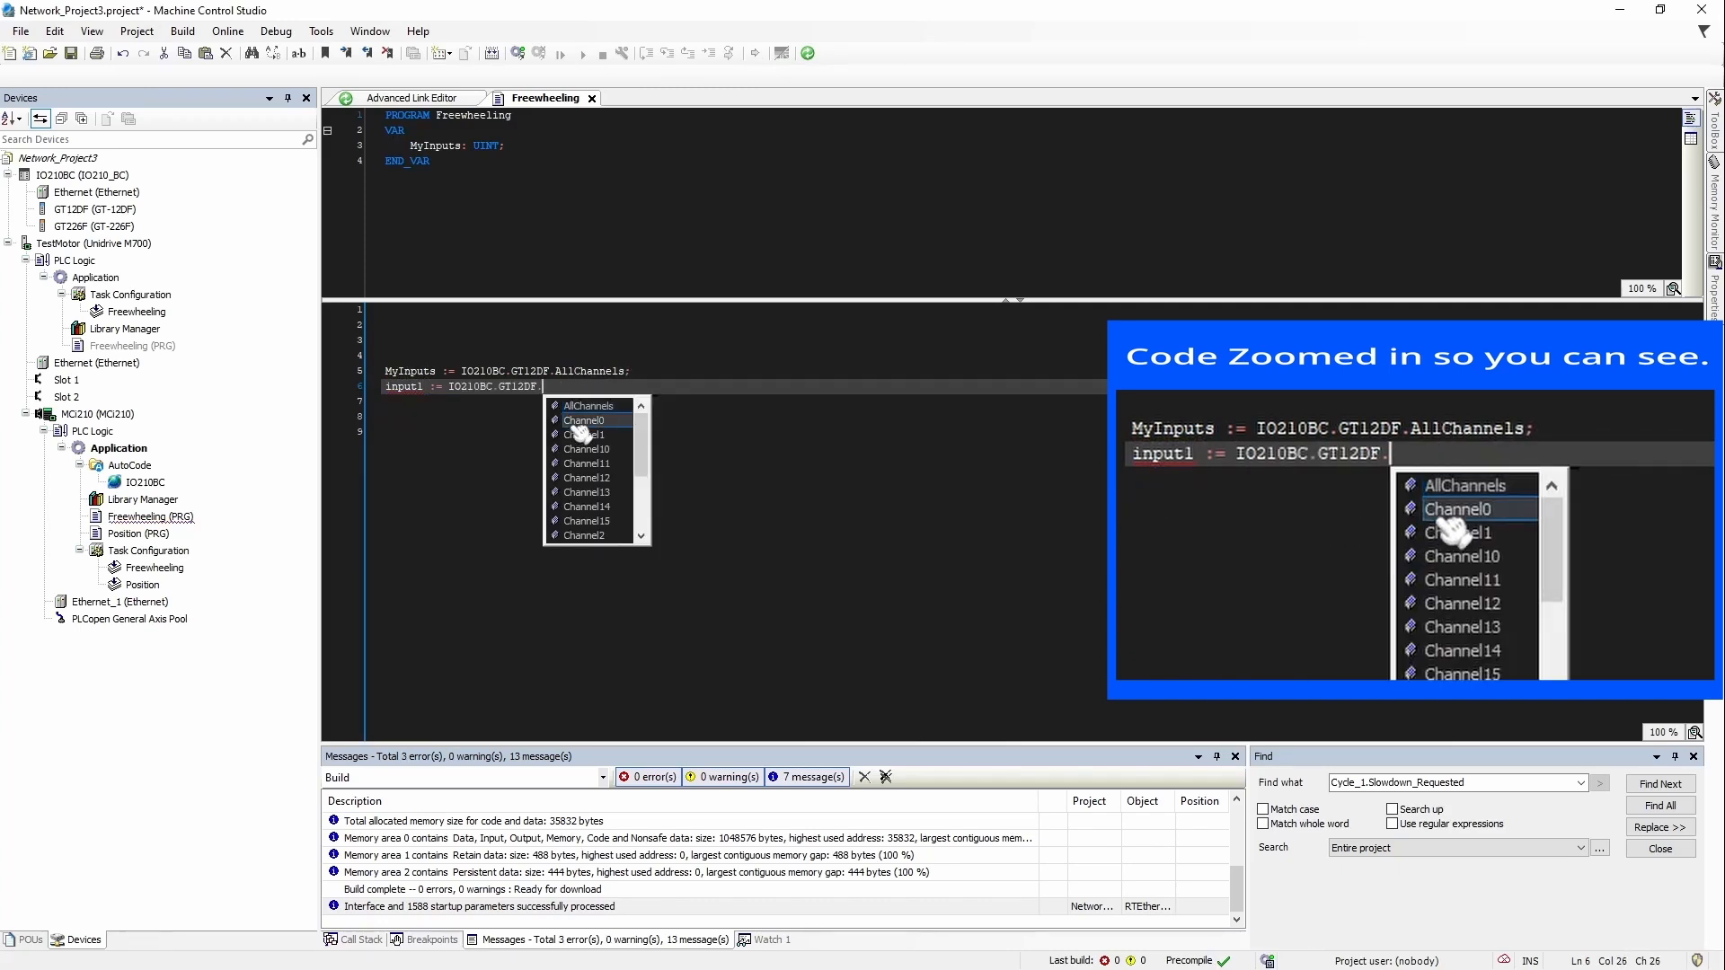
{"action": "double_click", "coordinate": [577, 423]}
{"action": "type", "text": ";"}
{"action": "key", "text": "Return"}
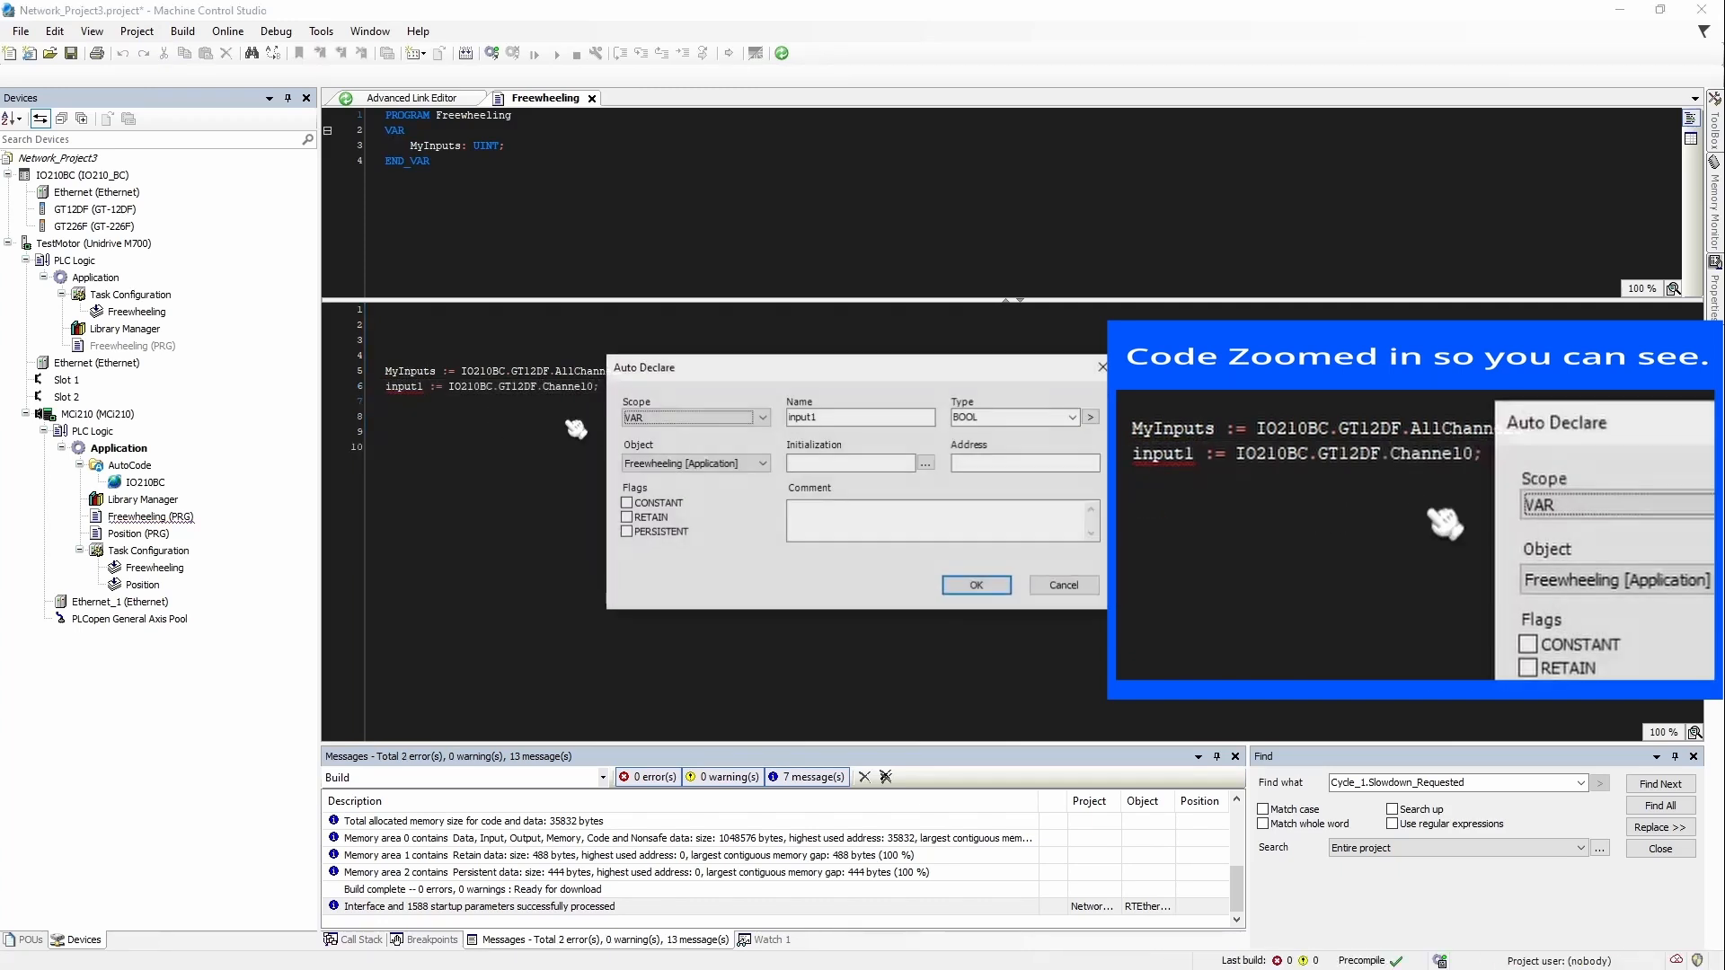
{"action": "key", "text": "Return"}
{"action": "key", "text": "Return"}
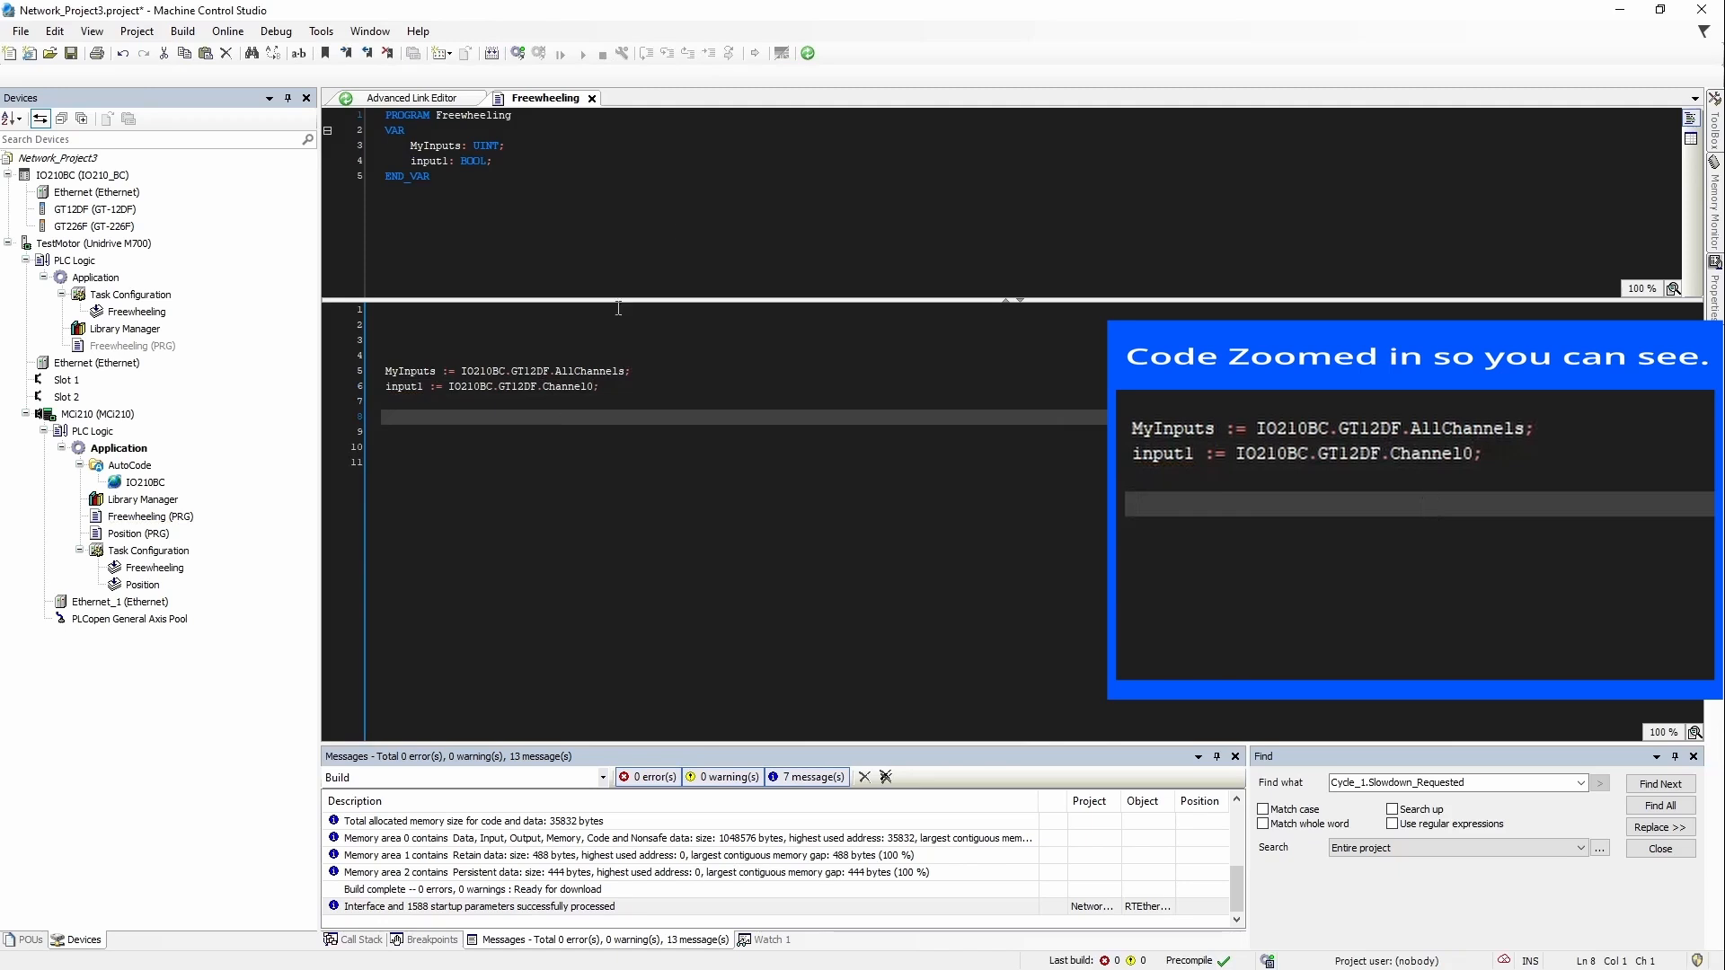
Step: Align the input1 and MyInputs declarations and both assignment lines with tabs
{"action": "left_click", "coordinate": [424, 389]}
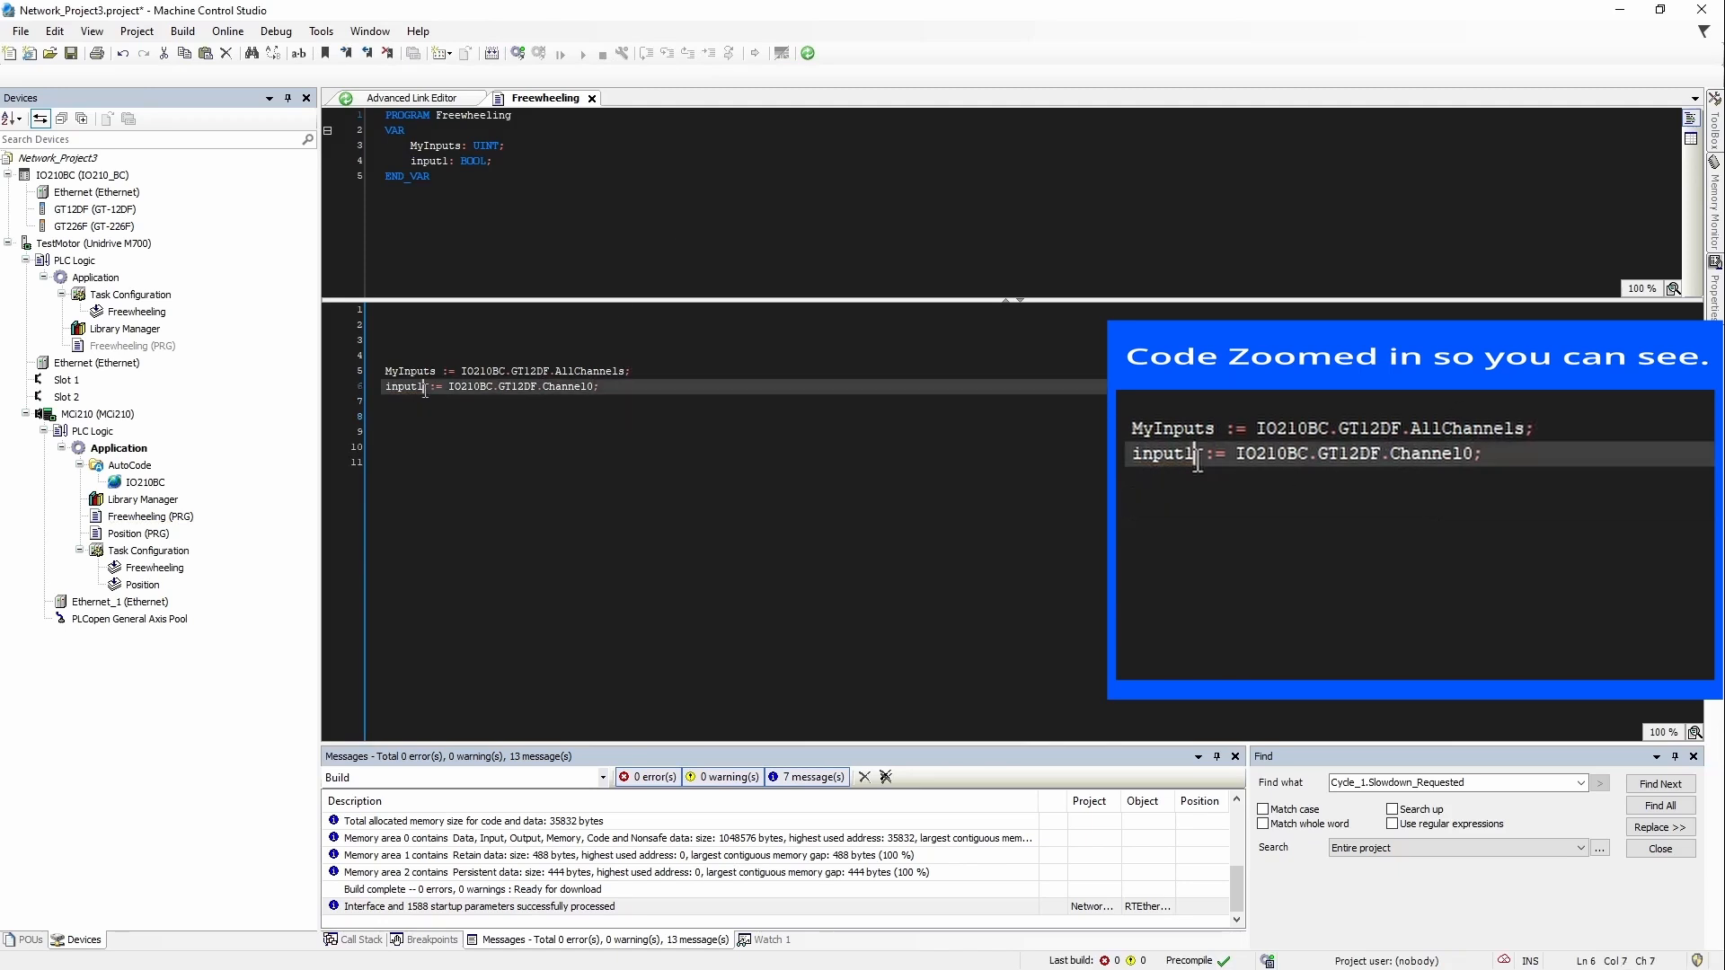
{"action": "left_click", "coordinate": [452, 160]}
{"action": "left_click", "coordinate": [450, 146]}
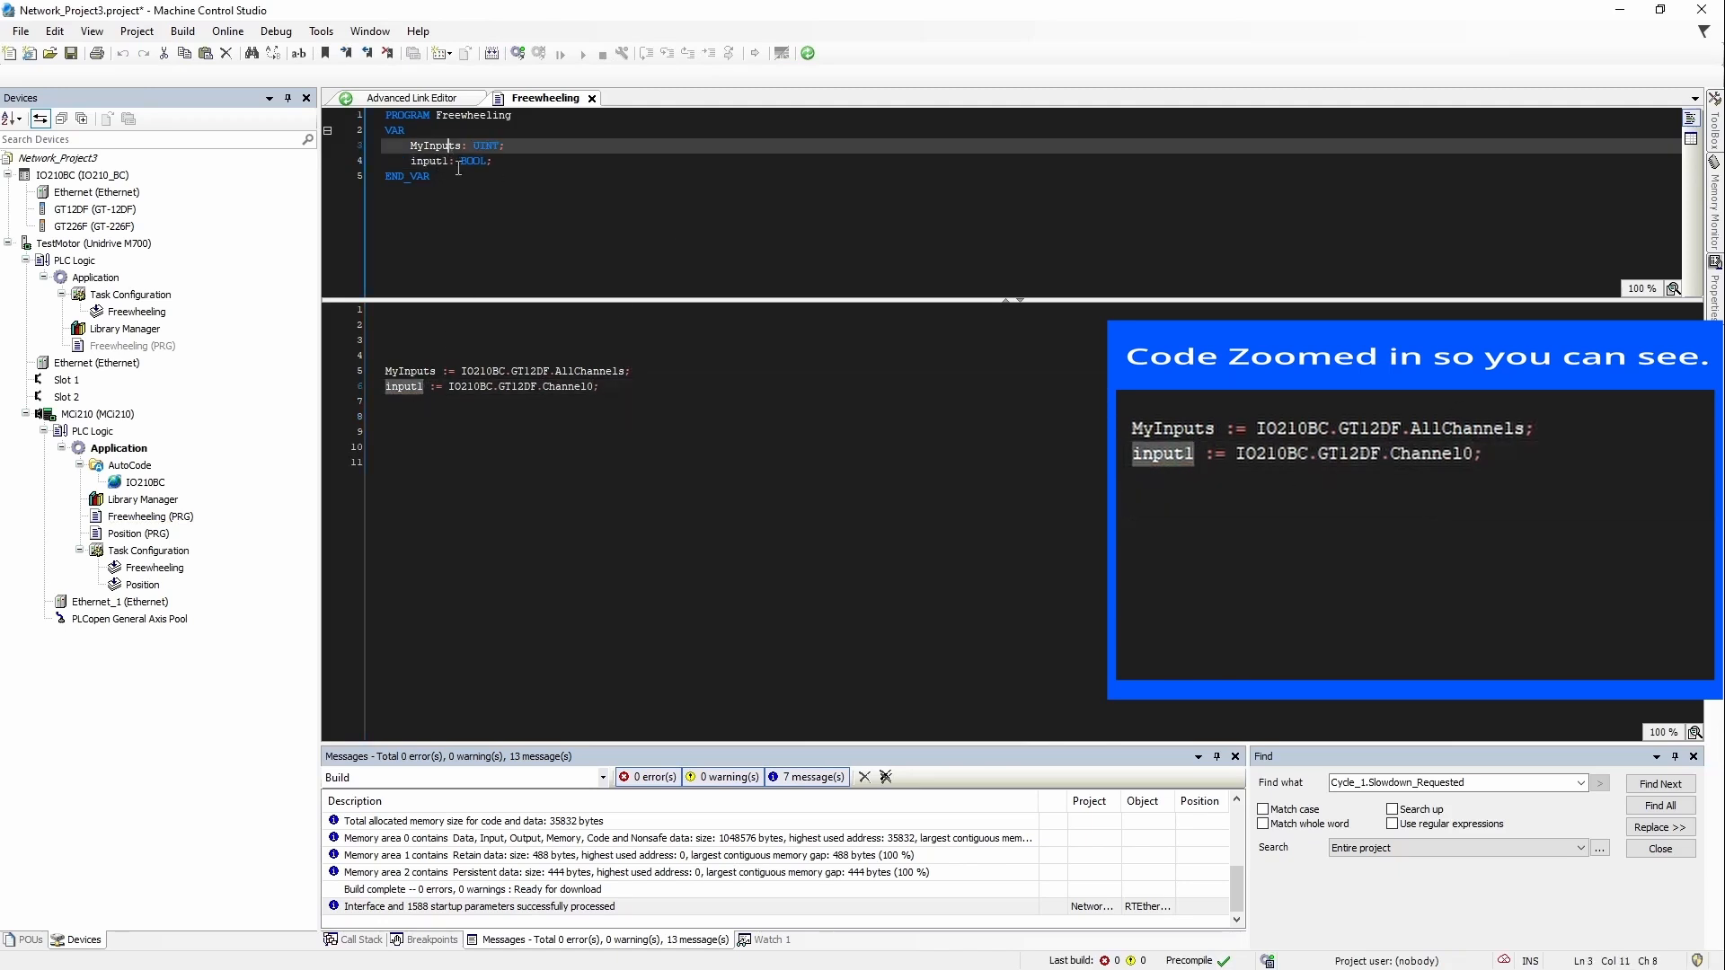
{"action": "left_click", "coordinate": [450, 161]}
{"action": "key", "text": "Tab"}
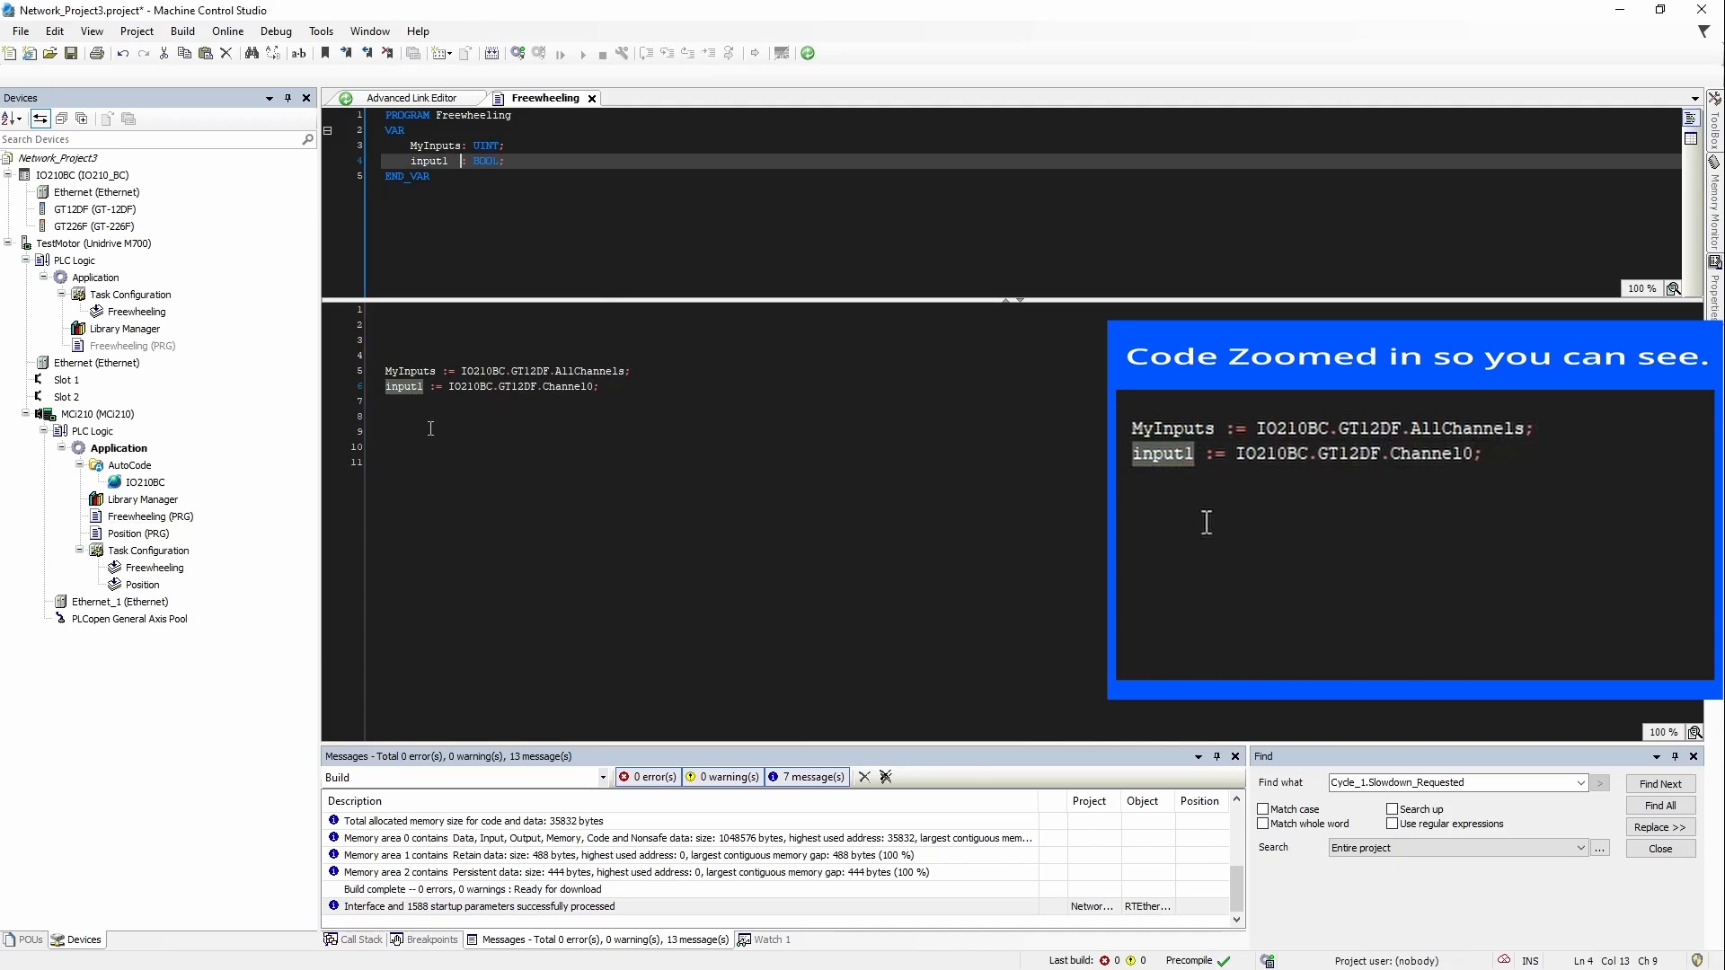
{"action": "left_click", "coordinate": [435, 389]}
{"action": "key", "text": "Tab"}
{"action": "key", "text": "Tab"}
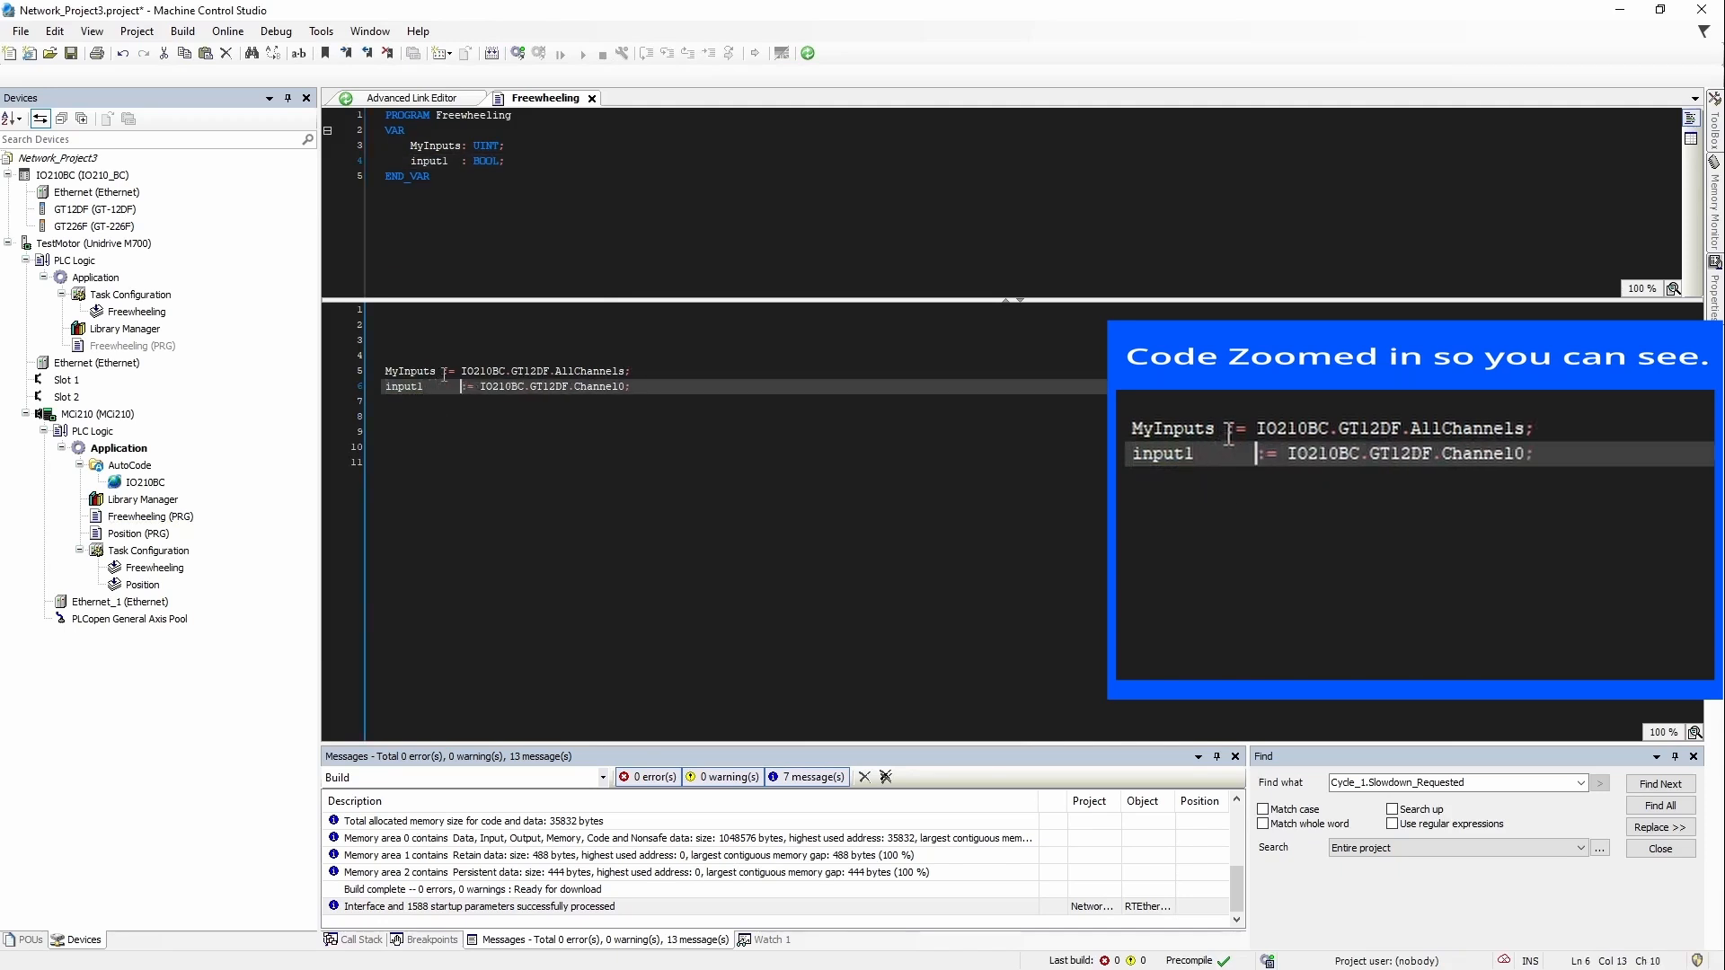
{"action": "left_click", "coordinate": [443, 375]}
{"action": "key", "text": "Tab"}
{"action": "left_click", "coordinate": [584, 446]}
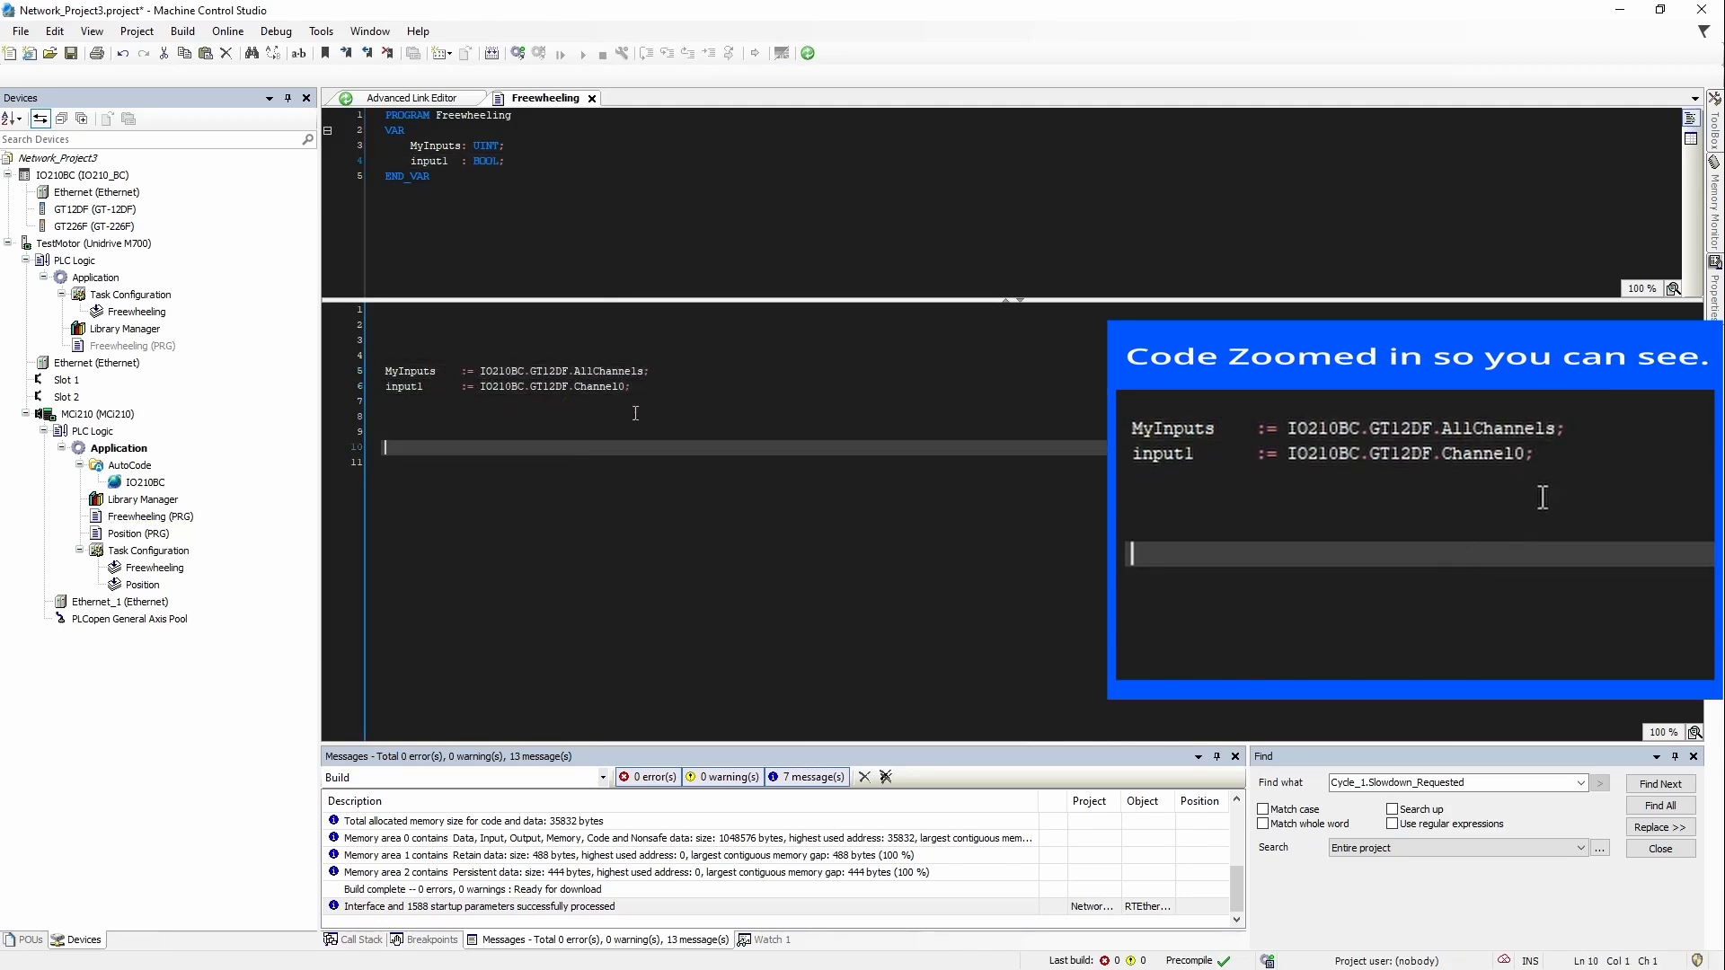
Step: Check the types of Channel0 and AllChannels and where GT12DF is referenced
{"action": "left_click", "coordinate": [626, 386]}
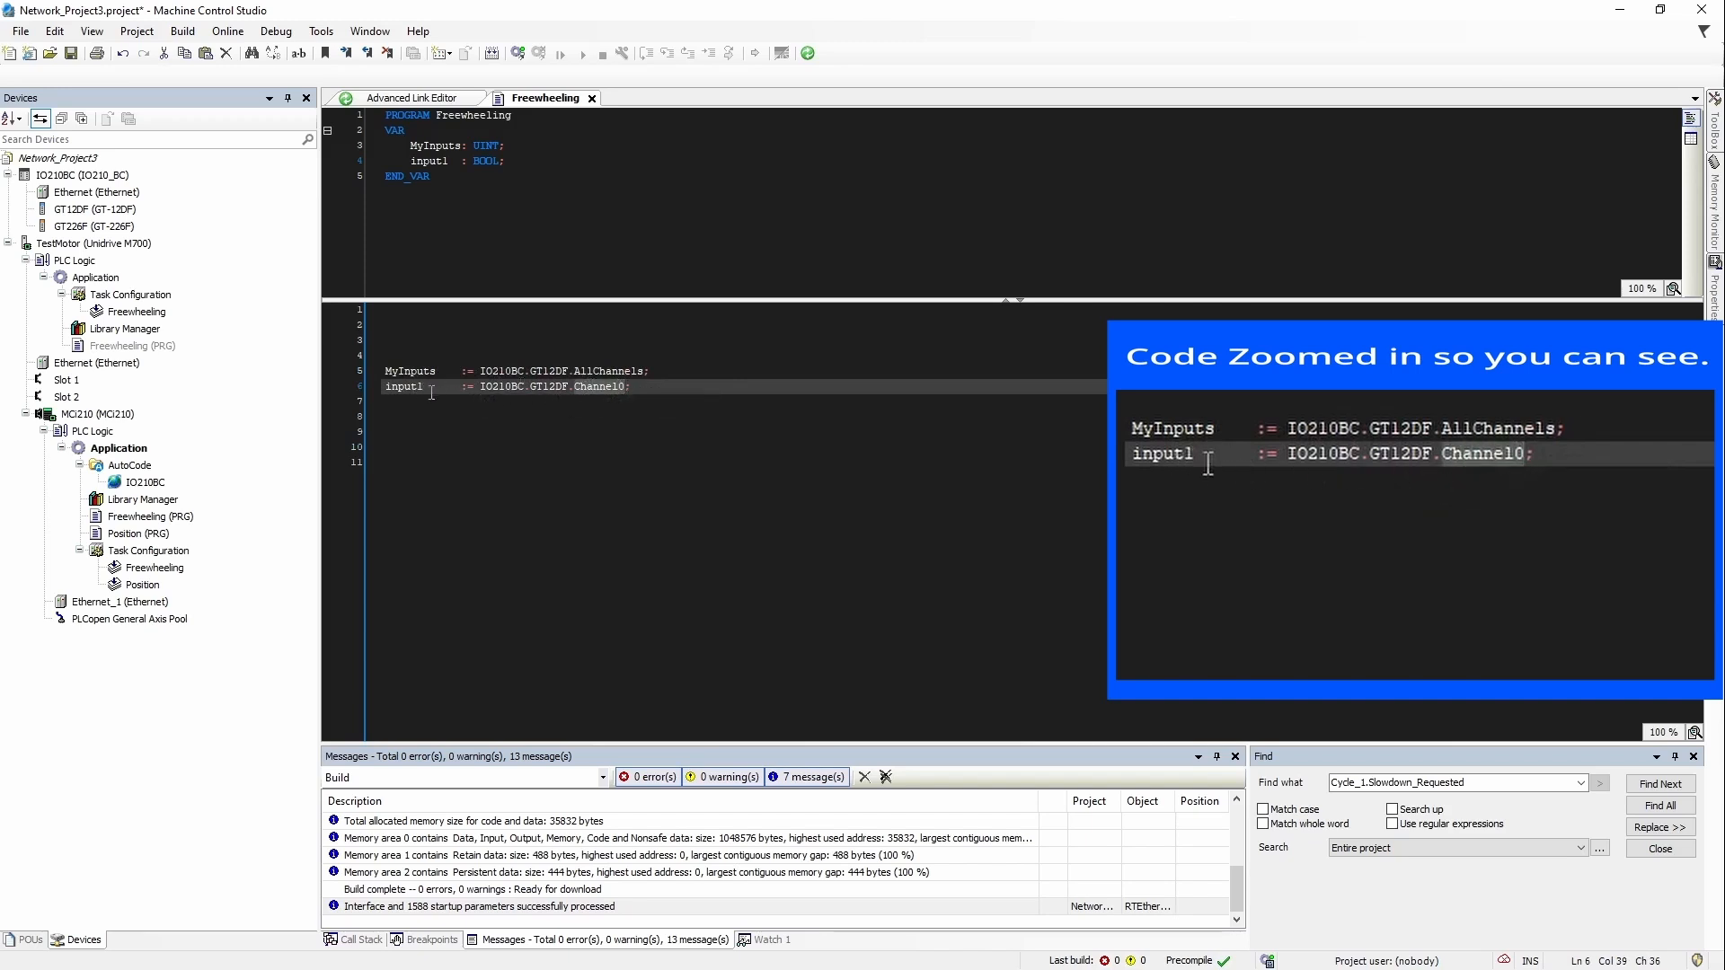
{"action": "left_click", "coordinate": [618, 371]}
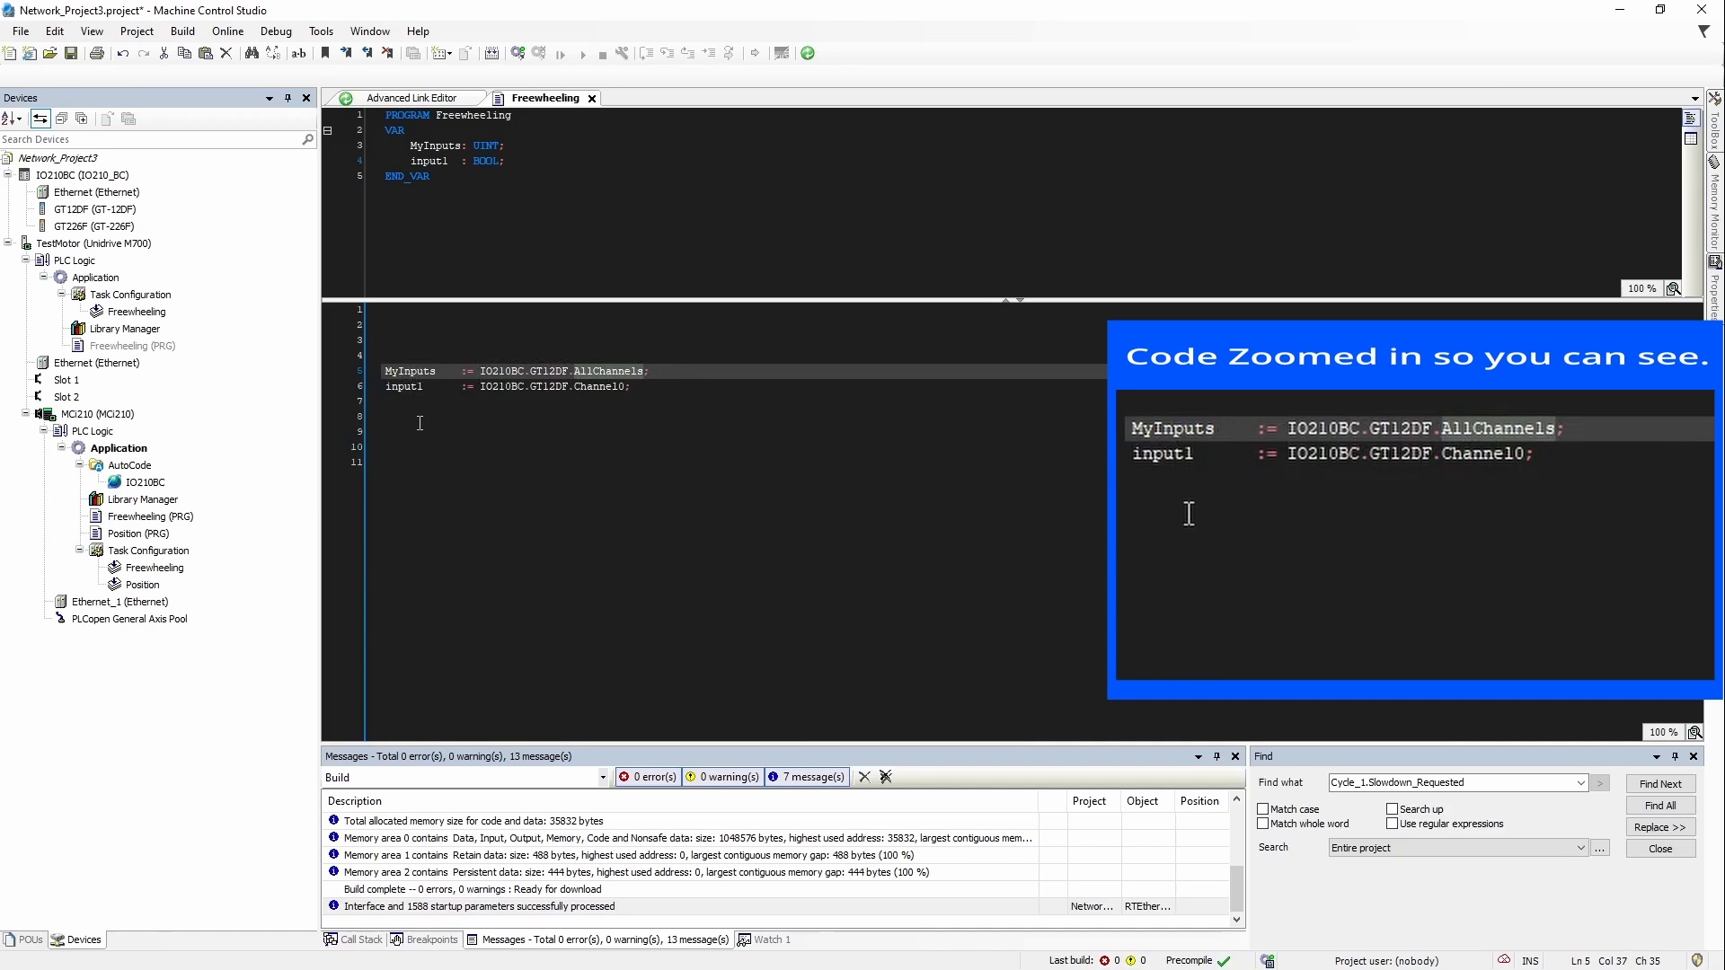
{"action": "left_click", "coordinate": [636, 387]}
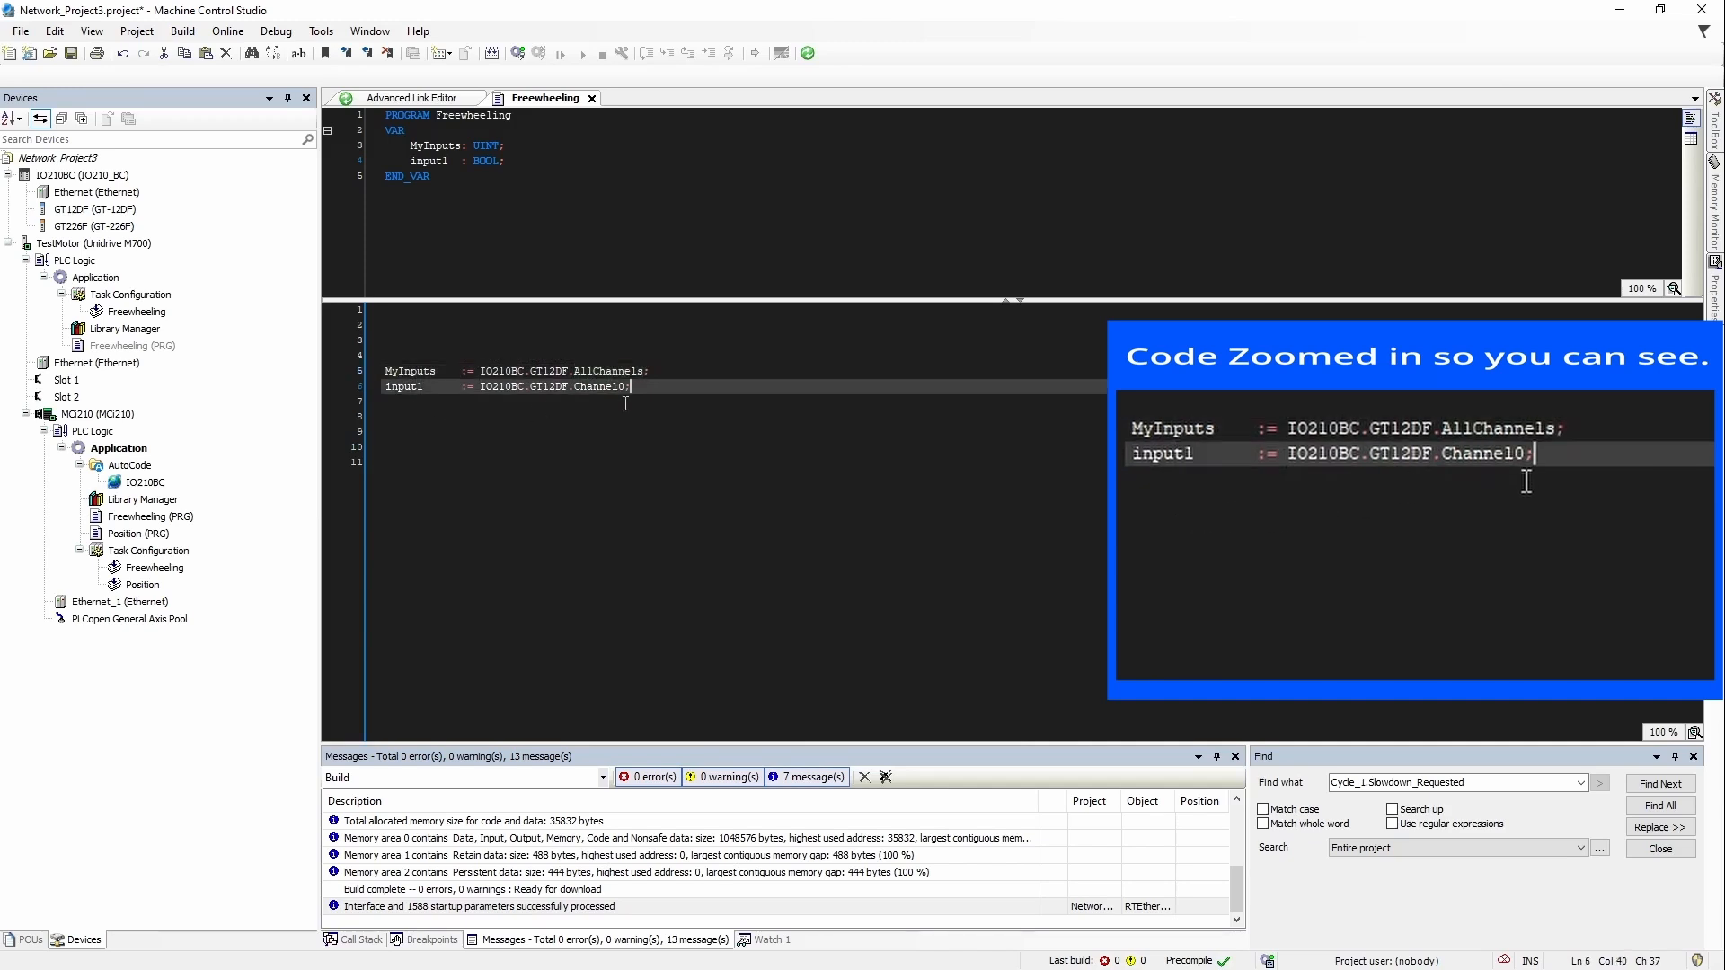
{"action": "left_click", "coordinate": [544, 371]}
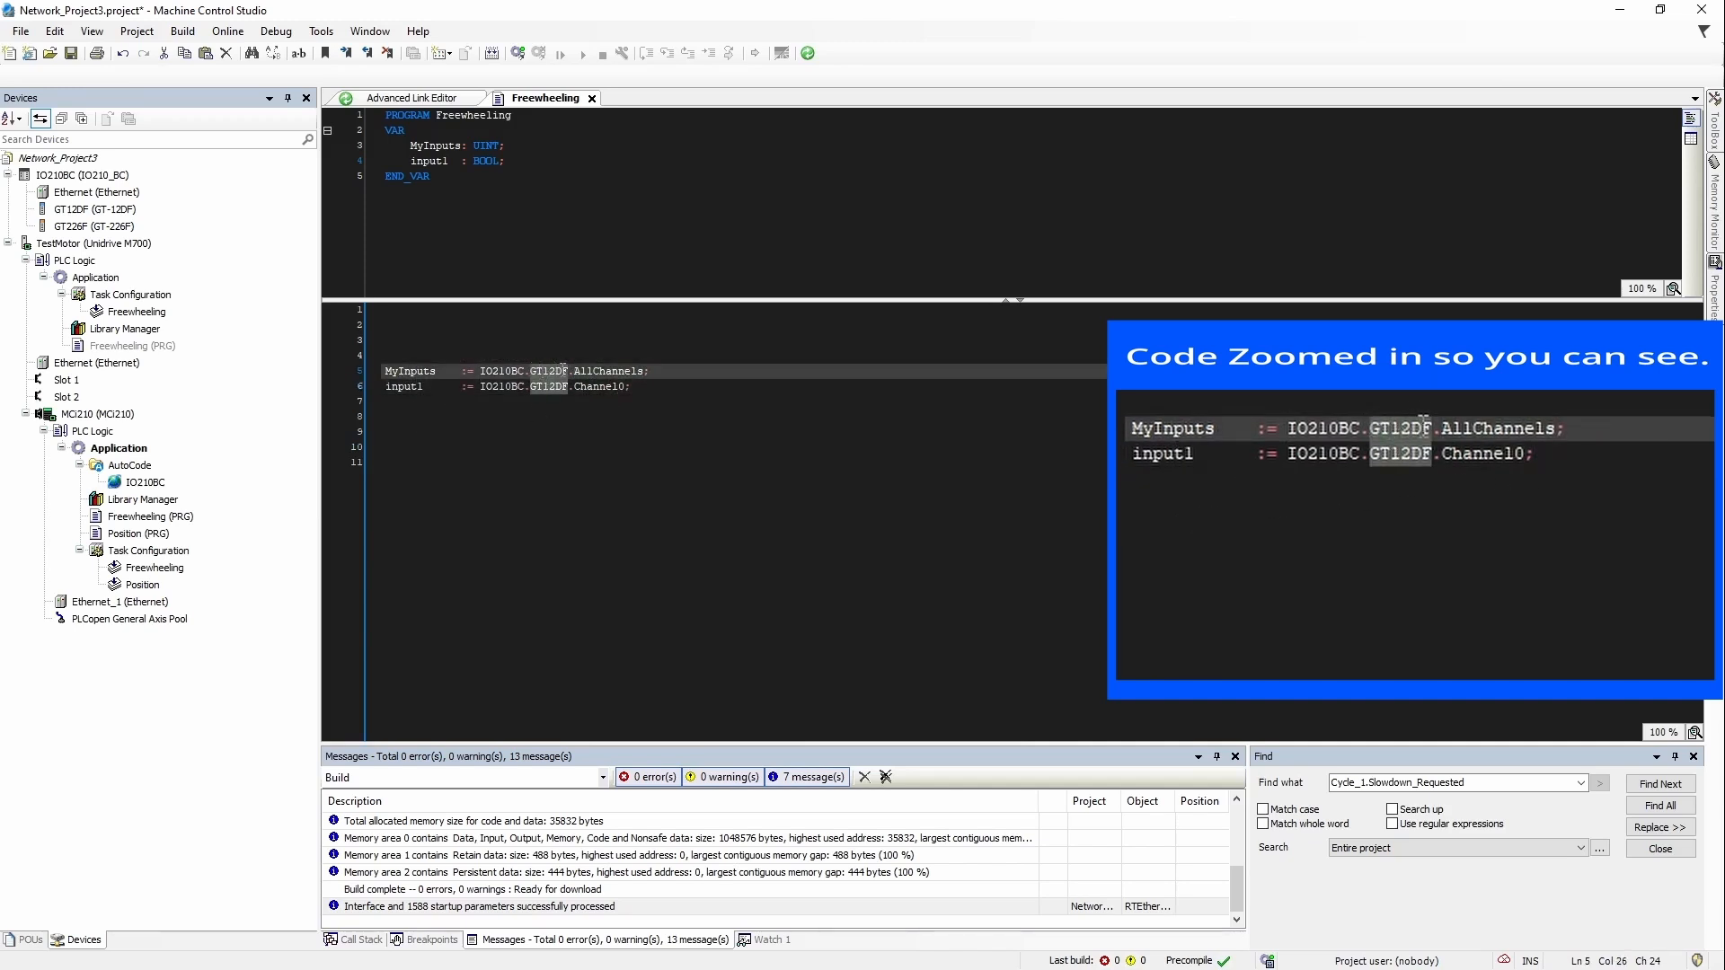
Step: Rename the GT12DF module to GT_Inputs through its properties
{"action": "left_click", "coordinate": [489, 531]}
{"action": "left_click", "coordinate": [85, 210]}
{"action": "right_click", "coordinate": [82, 212]}
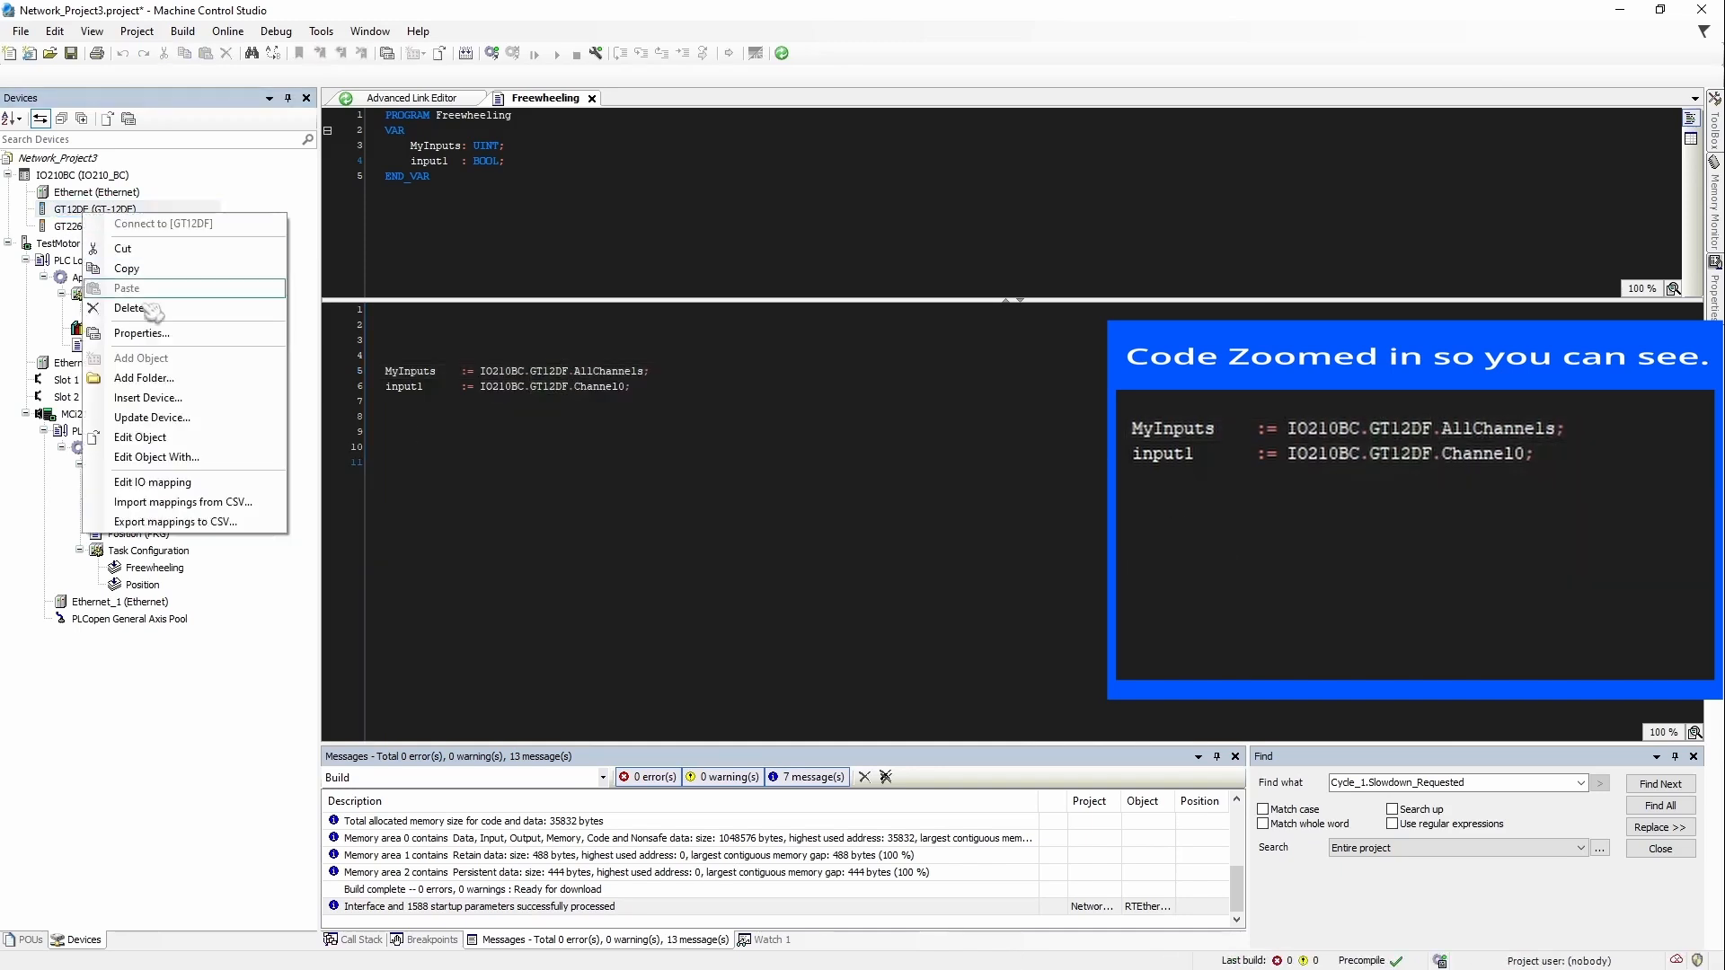
{"action": "left_click", "coordinate": [184, 338]}
{"action": "type", "text": "GT"}
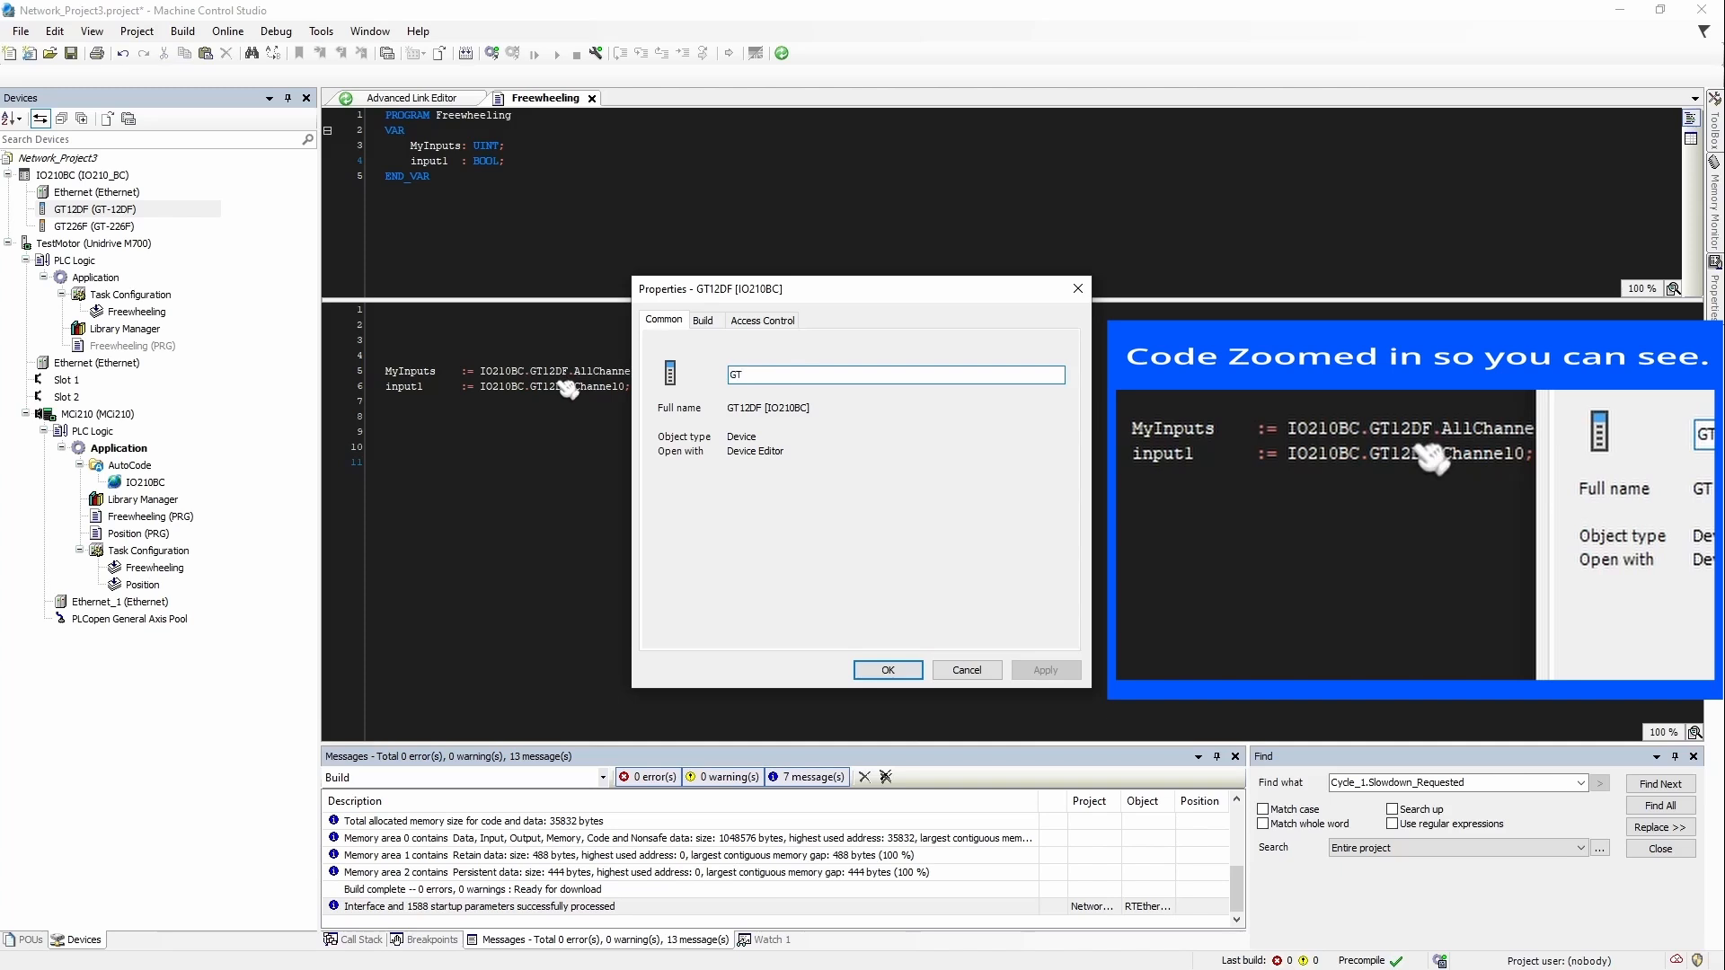
{"action": "type", "text": "_Input"}
{"action": "type", "text": "put"}
{"action": "left_click", "coordinate": [888, 671]}
Step: Rename the GT226F module to GT_Outputs through its properties
{"action": "right_click", "coordinate": [96, 226]}
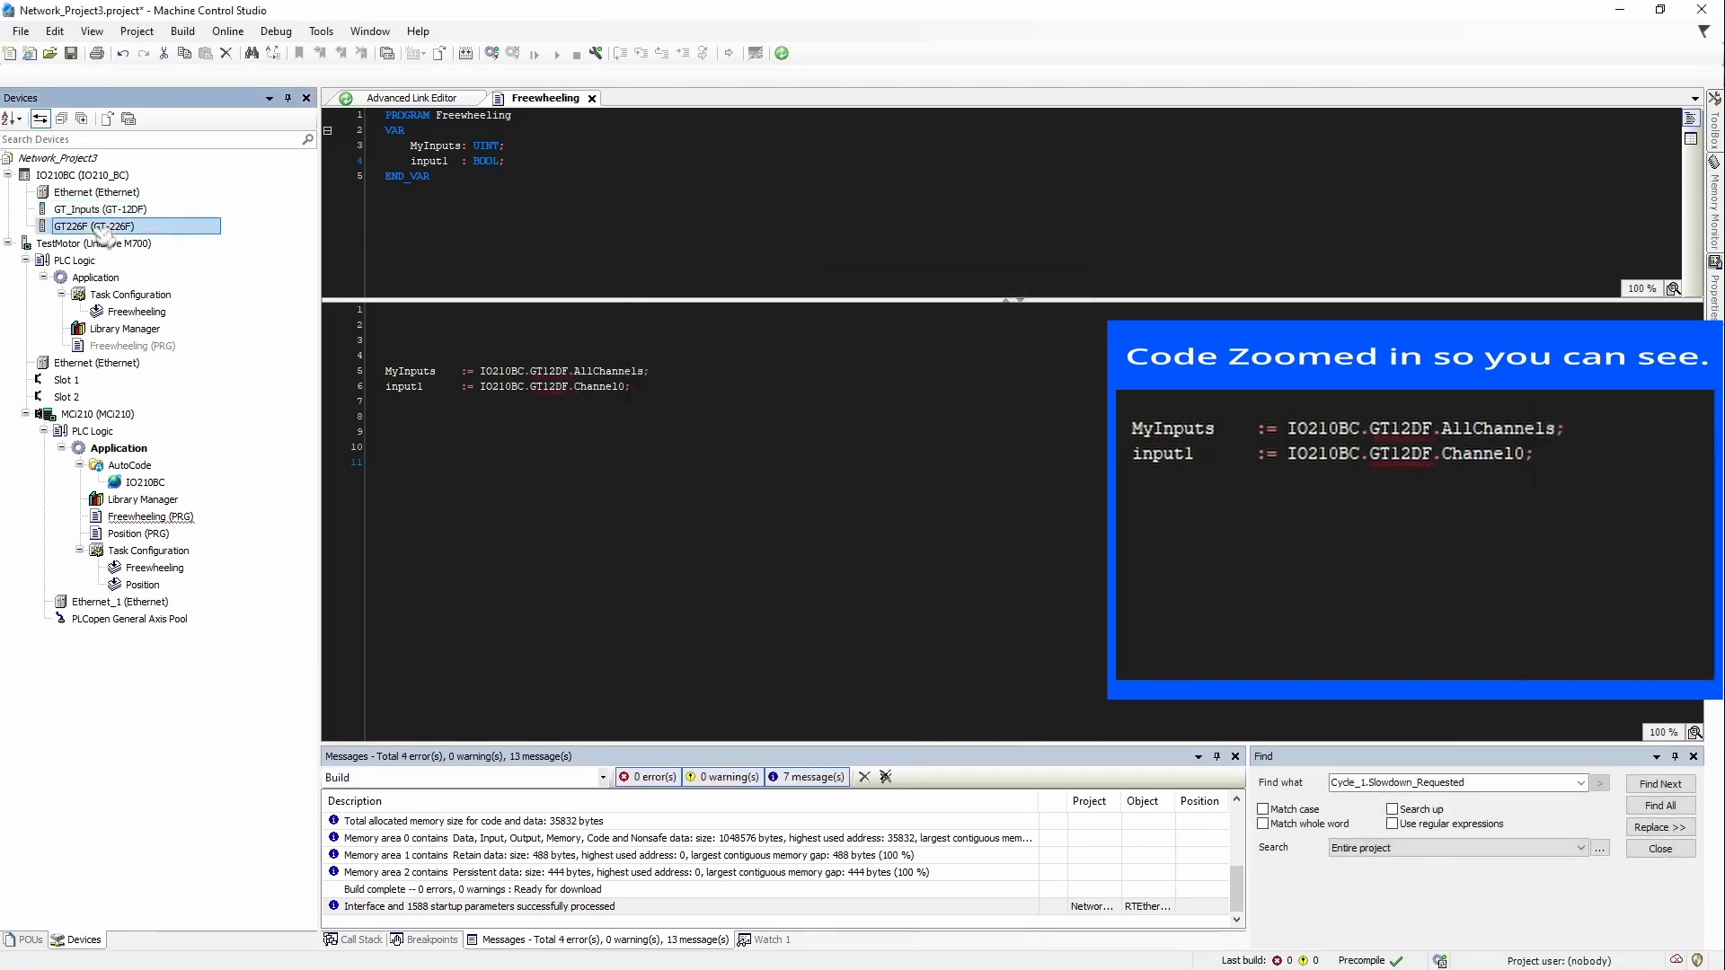
{"action": "left_click", "coordinate": [148, 349]}
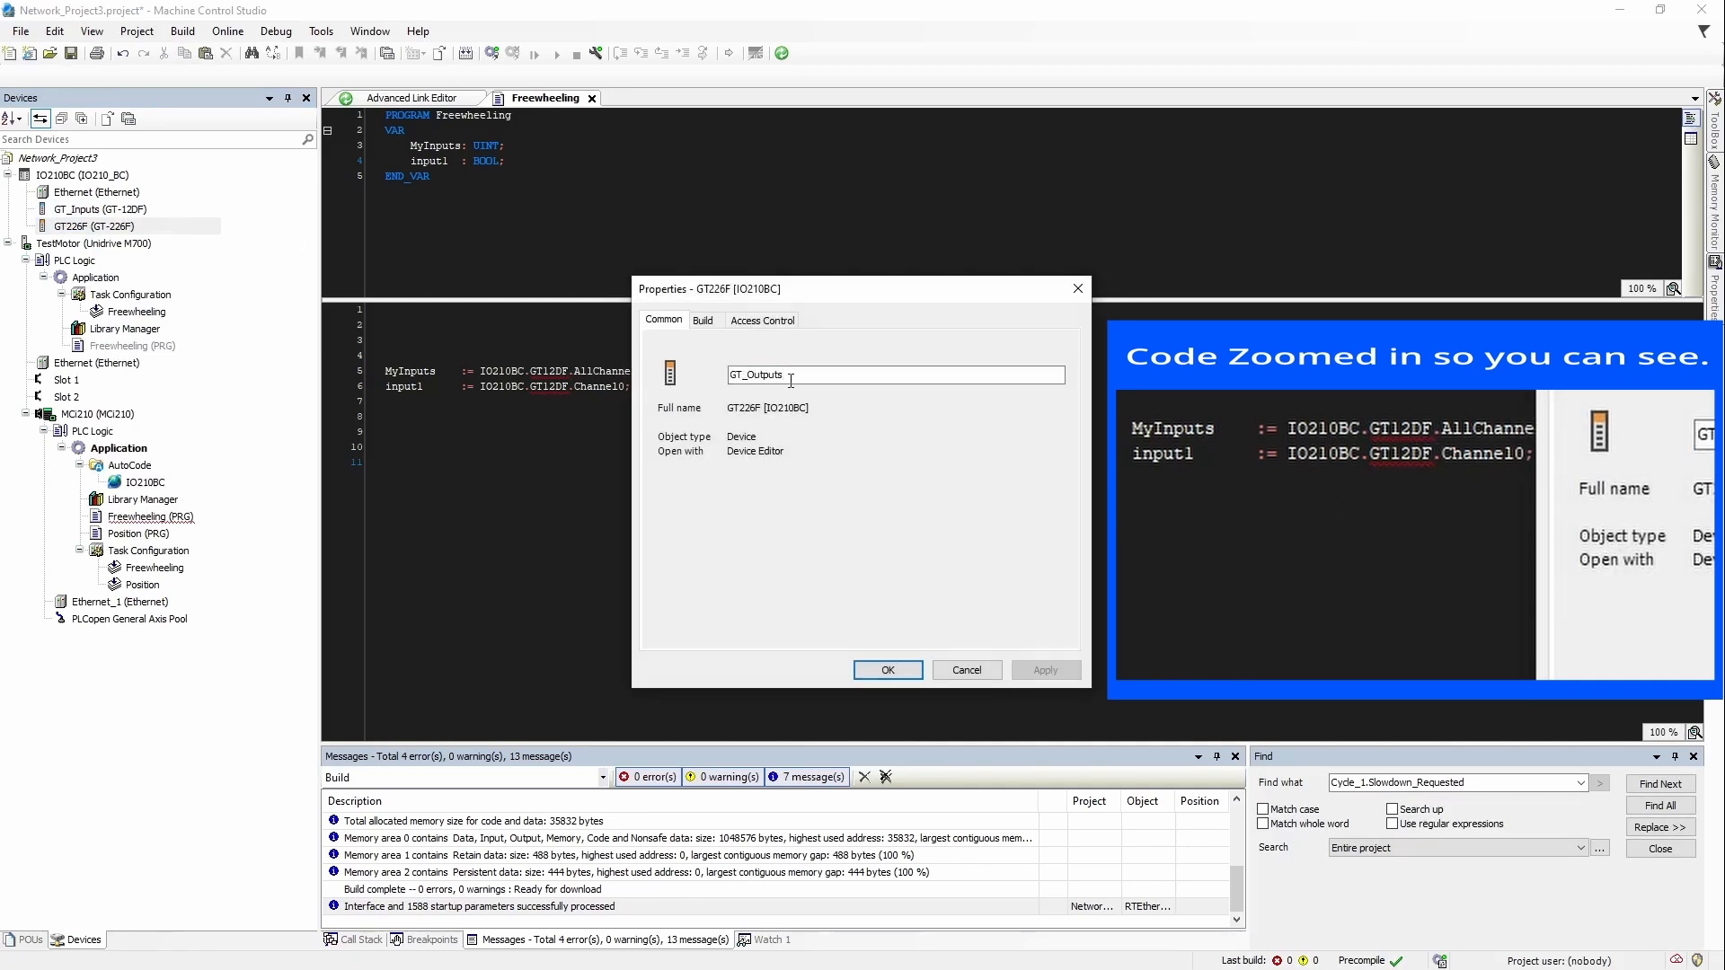
{"action": "type", "text": "GT_Outputs"}
{"action": "key", "text": "Return"}
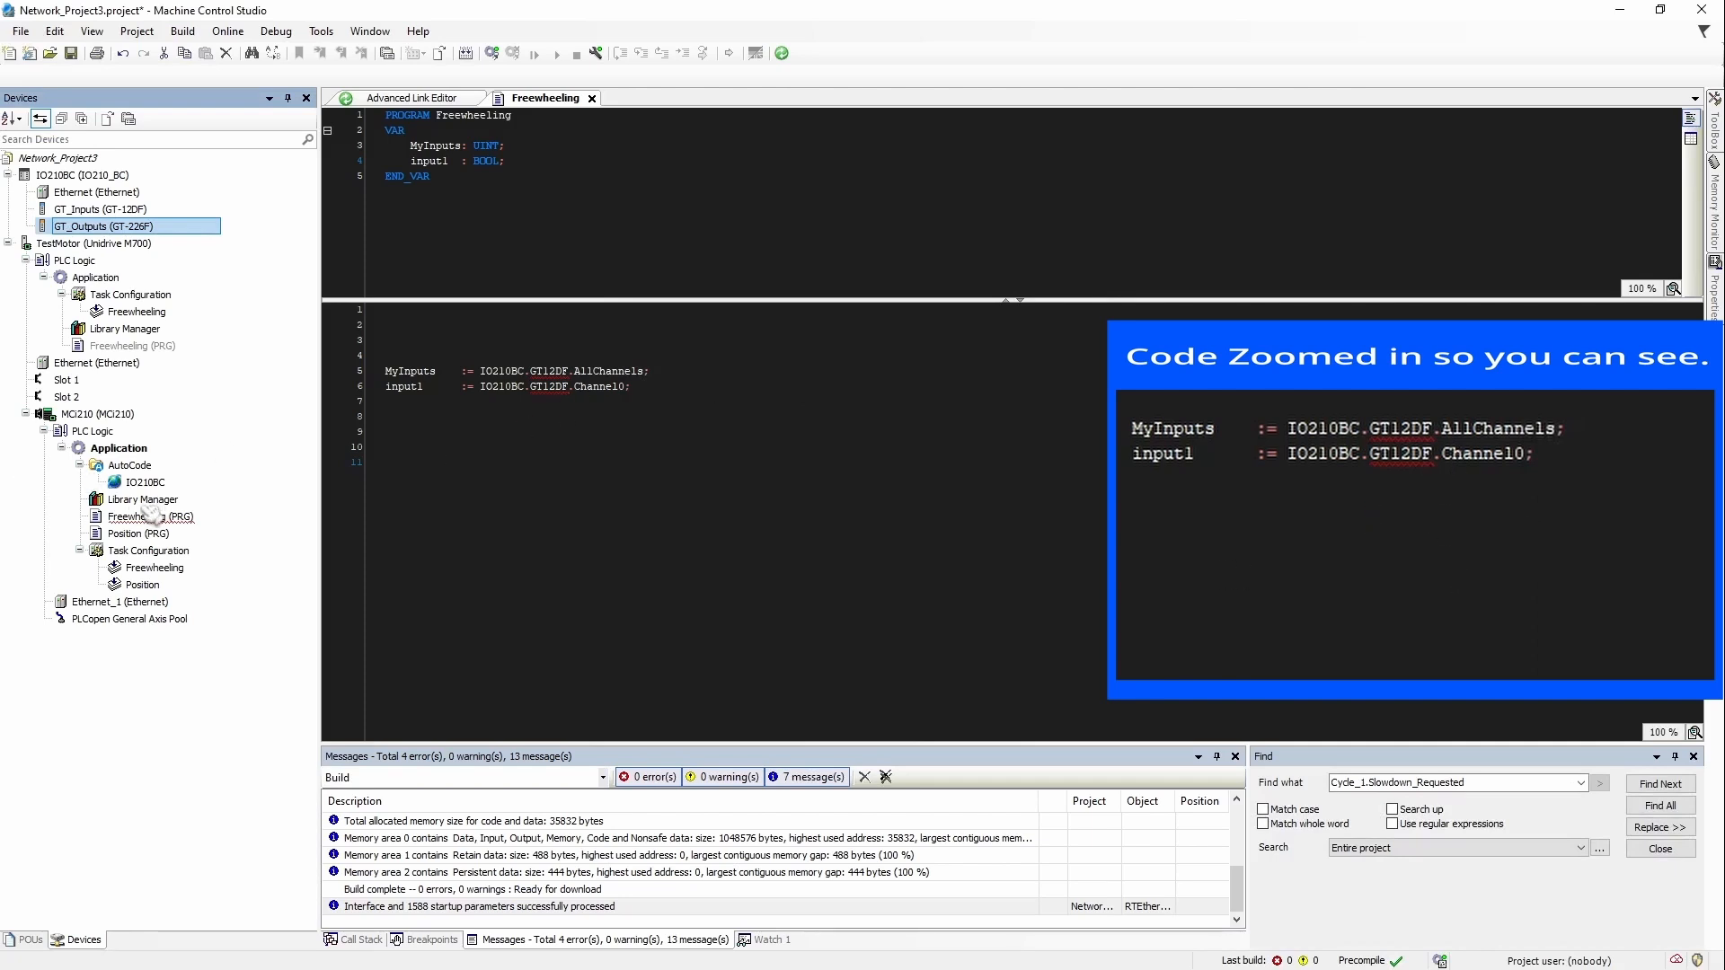
Step: Replace the outdated GT12DF name with GT_Inputs after IO210BC on lines 5 and 6
{"action": "left_click", "coordinate": [559, 371]}
{"action": "double_click", "coordinate": [564, 371]}
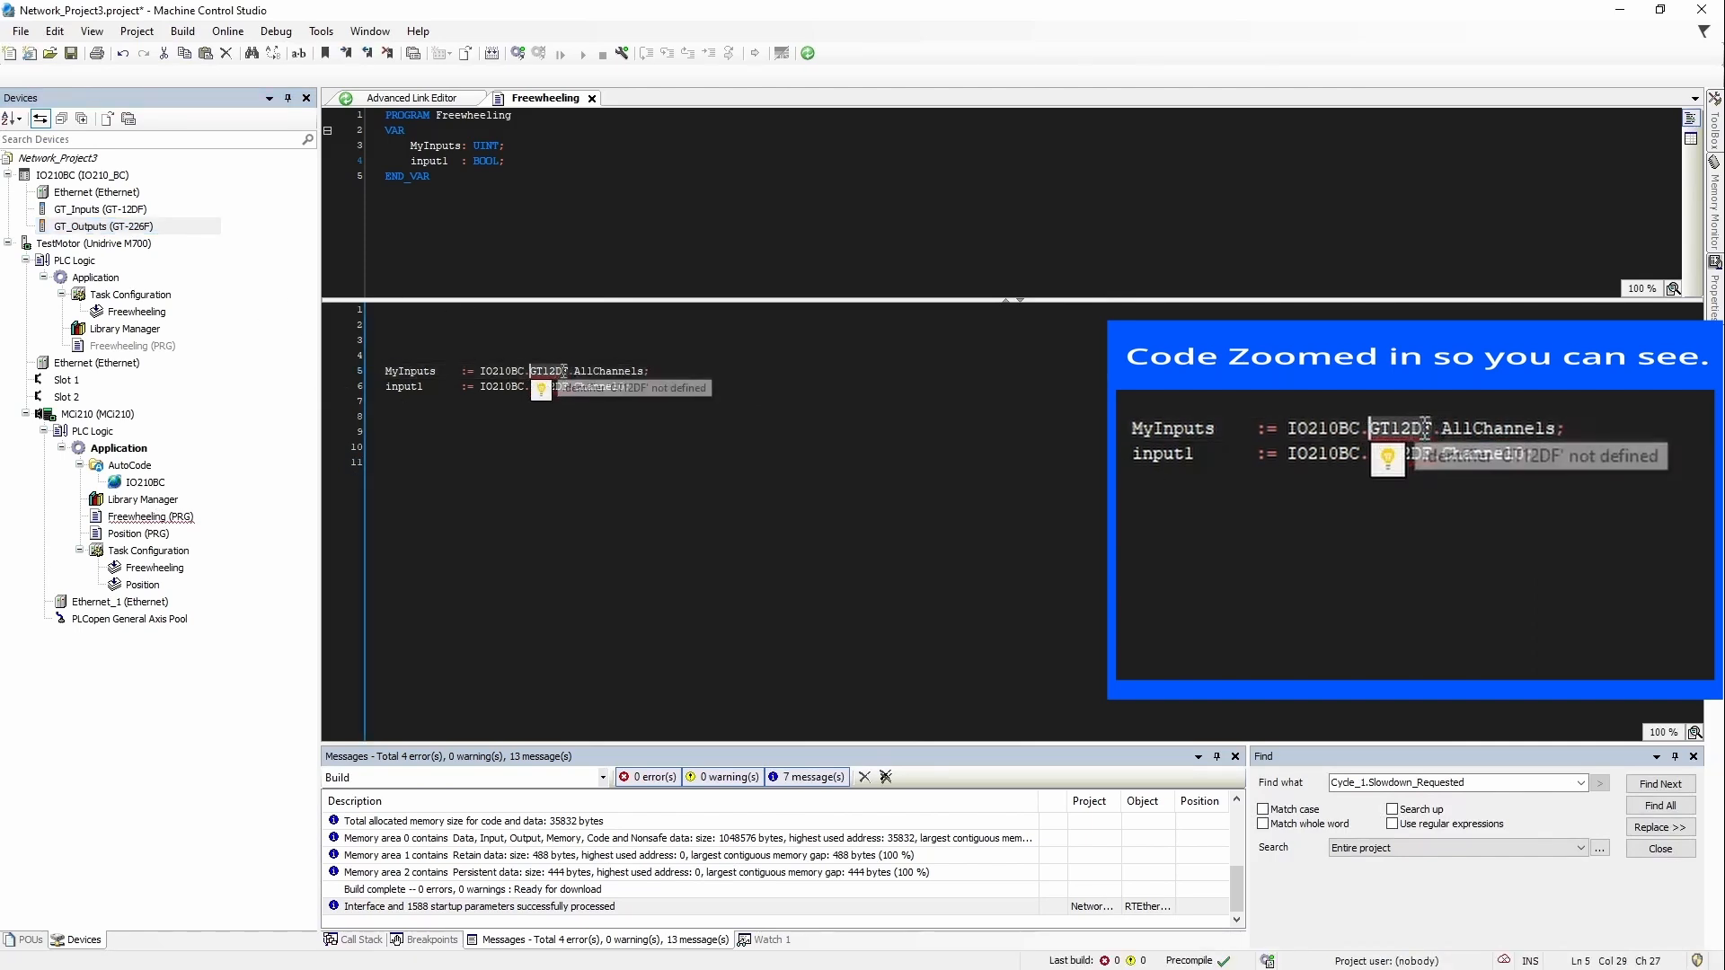
{"action": "key", "text": "Delete"}
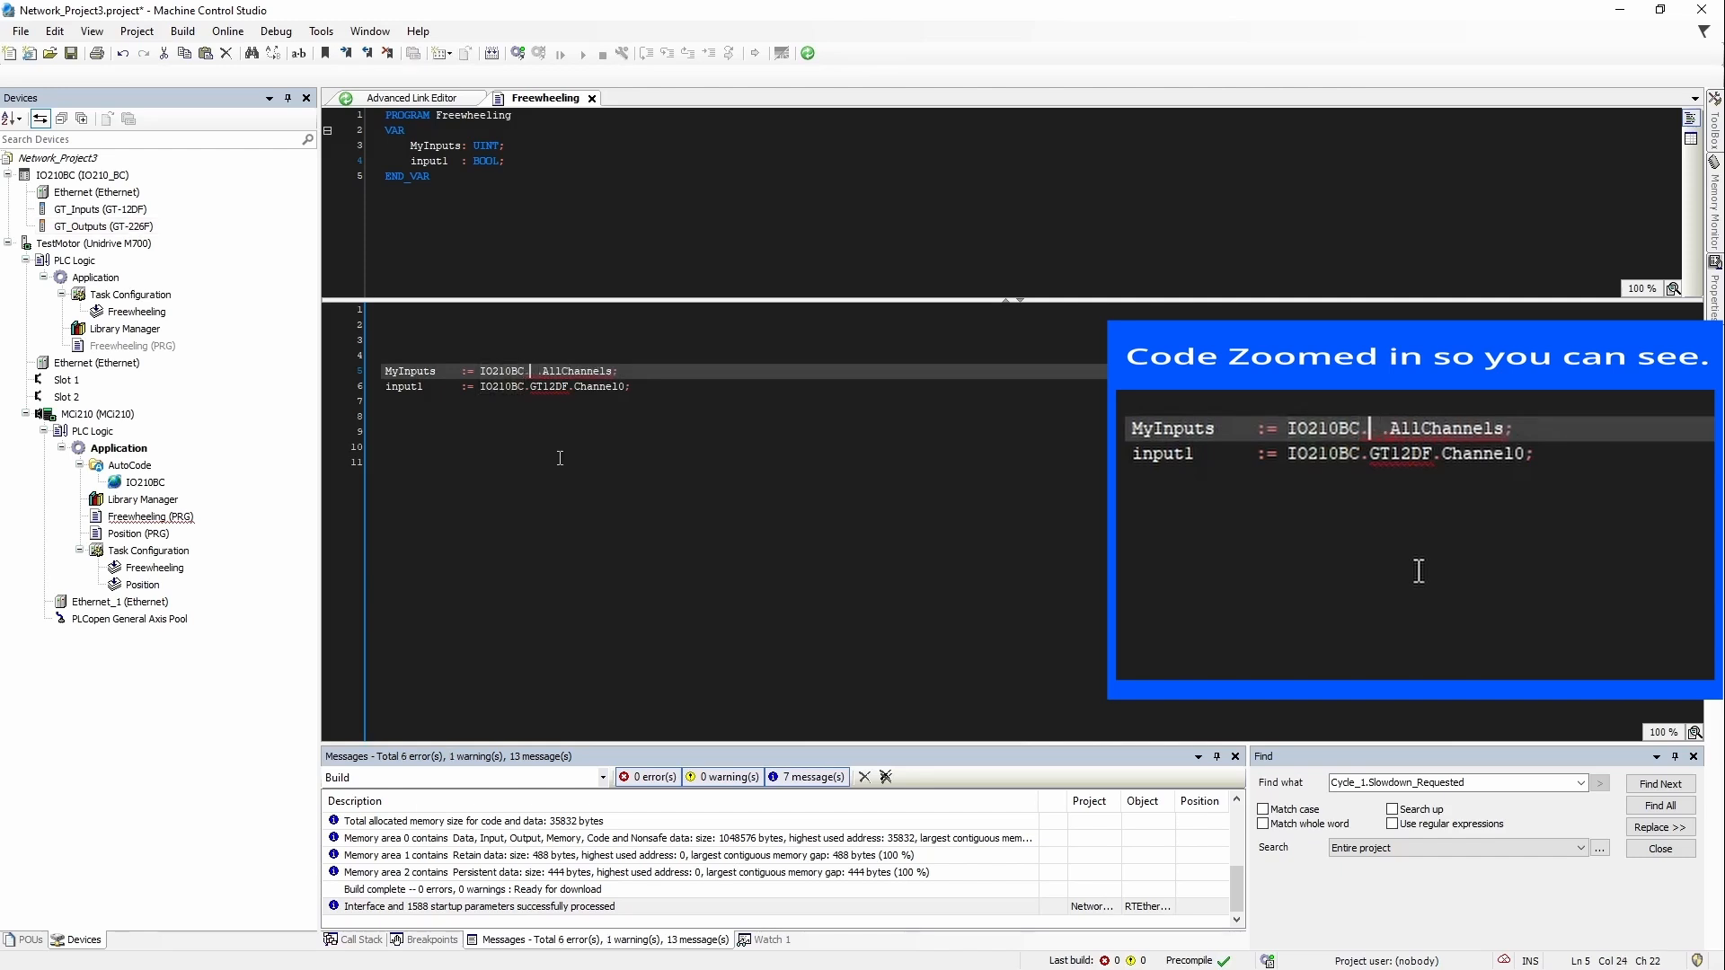
{"action": "key", "text": "BackSpace"}
{"action": "type", "text": "."}
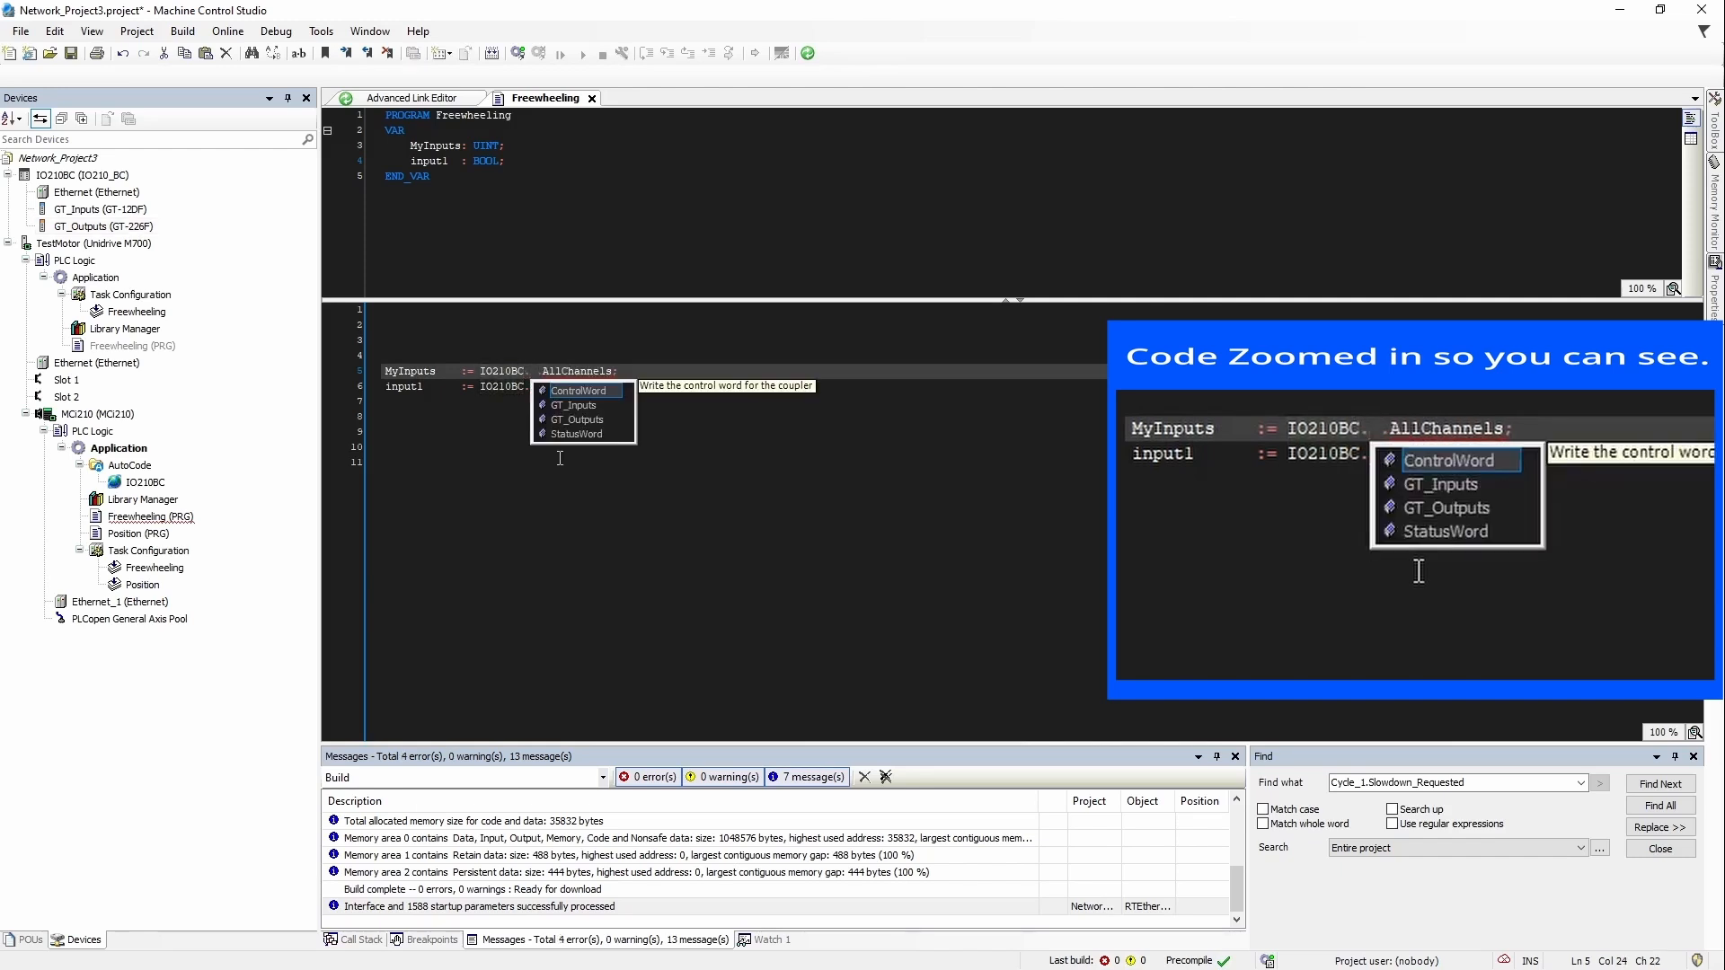
{"action": "double_click", "coordinate": [597, 407]}
{"action": "key", "text": "Delete"}
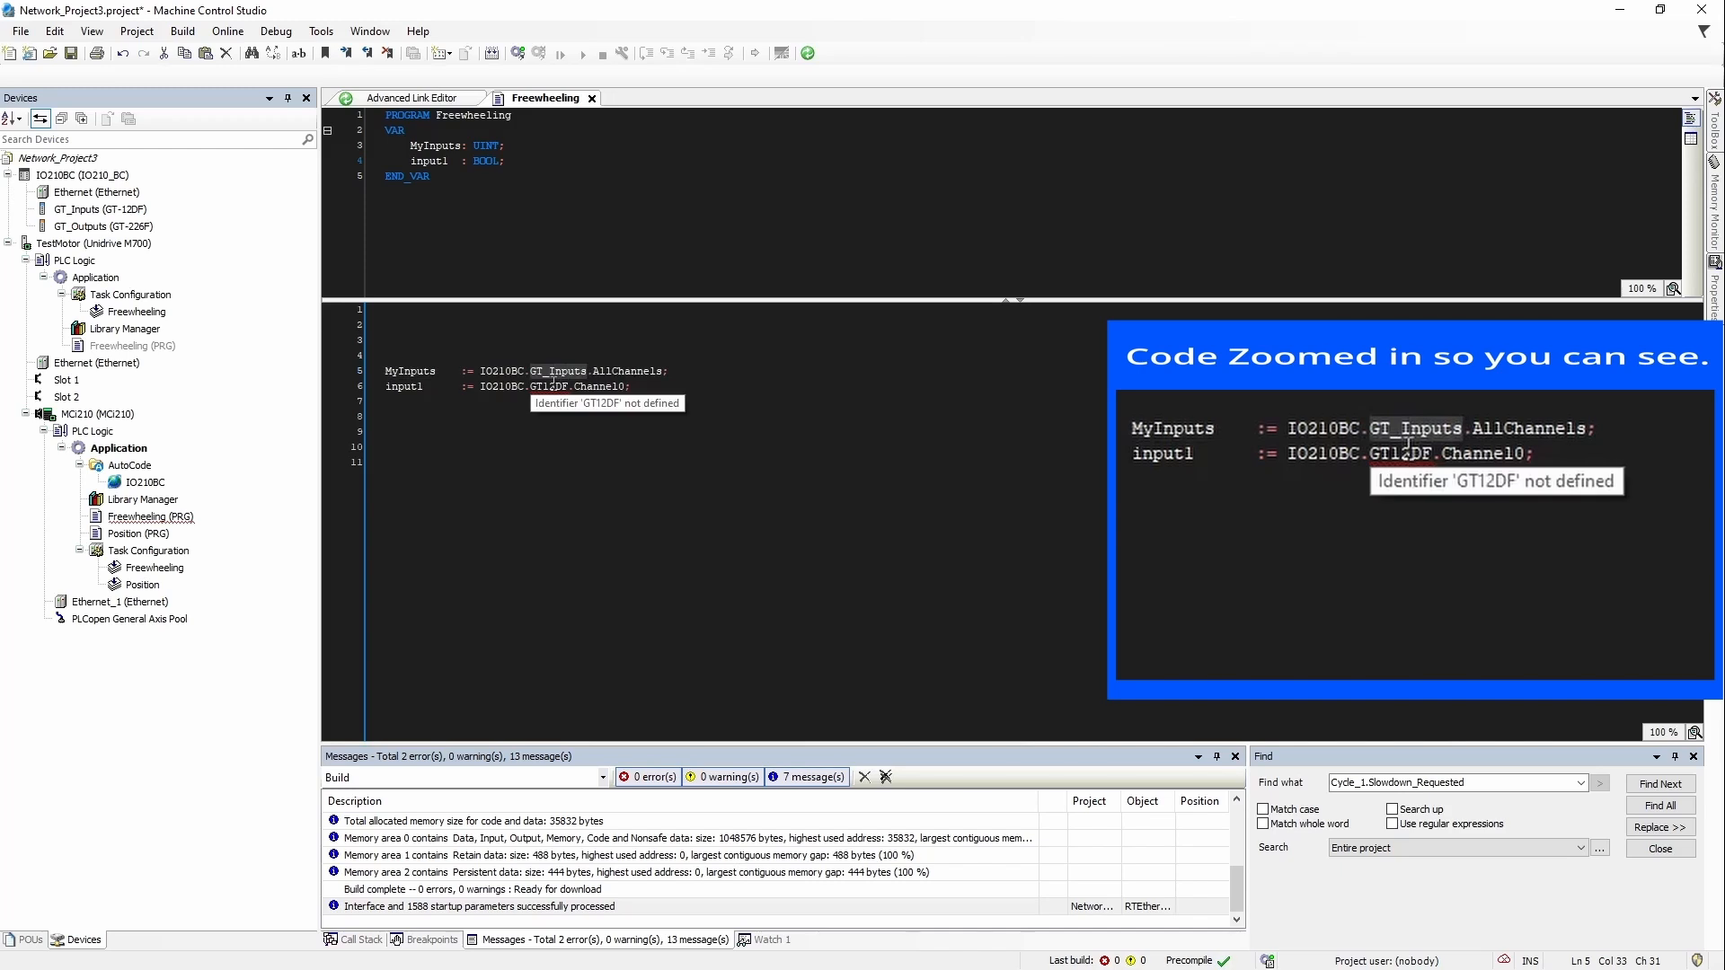
{"action": "double_click", "coordinate": [552, 392]}
{"action": "type", "text": "GT_Inputs"}
{"action": "left_click", "coordinate": [571, 357]}
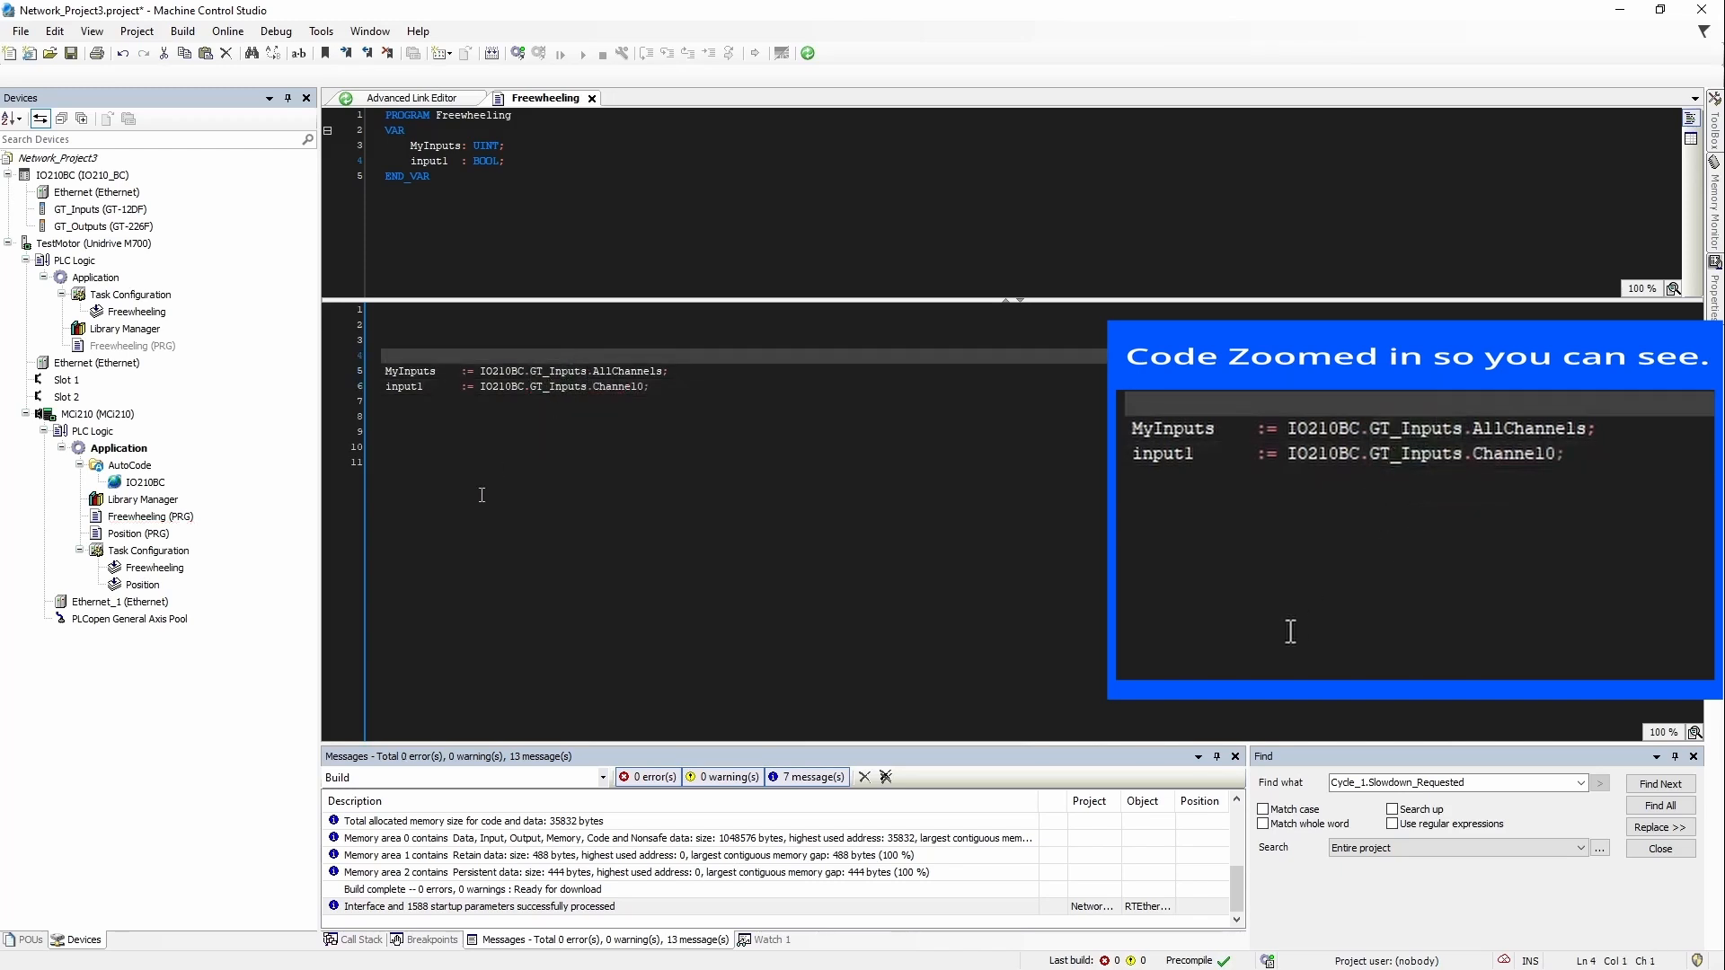
Step: Open the IO210BC device's Properties to check its name field
{"action": "left_click", "coordinate": [494, 372]}
{"action": "double_click", "coordinate": [494, 371]}
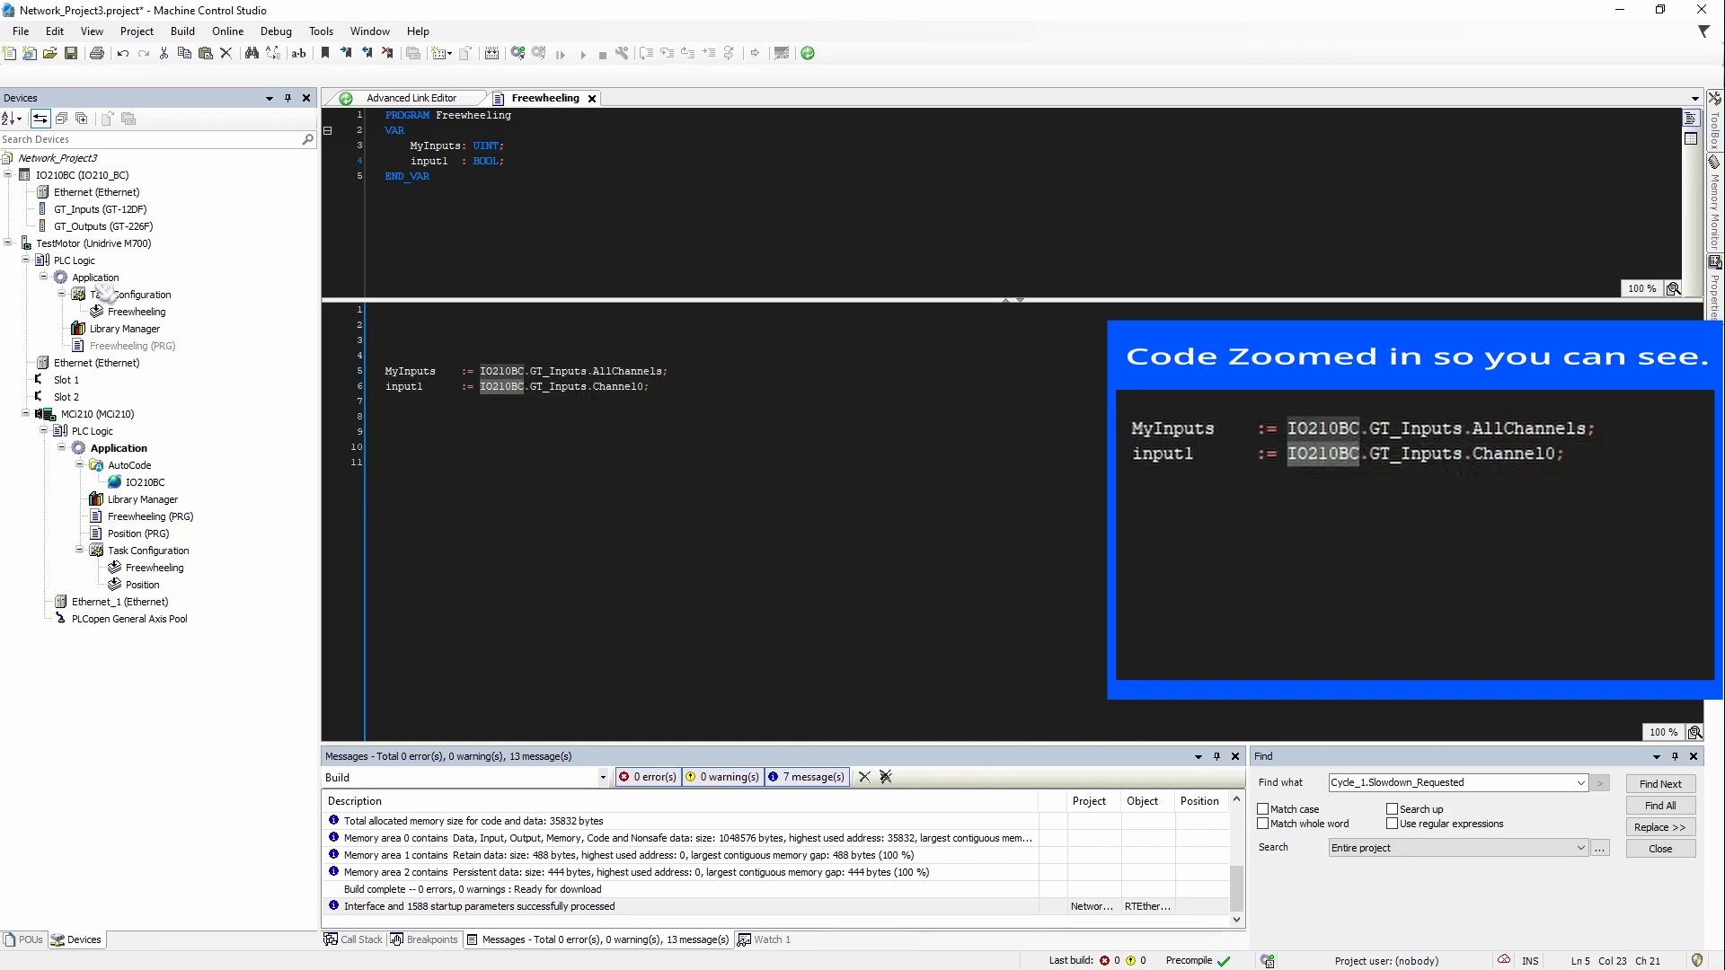
{"action": "right_click", "coordinate": [86, 174]}
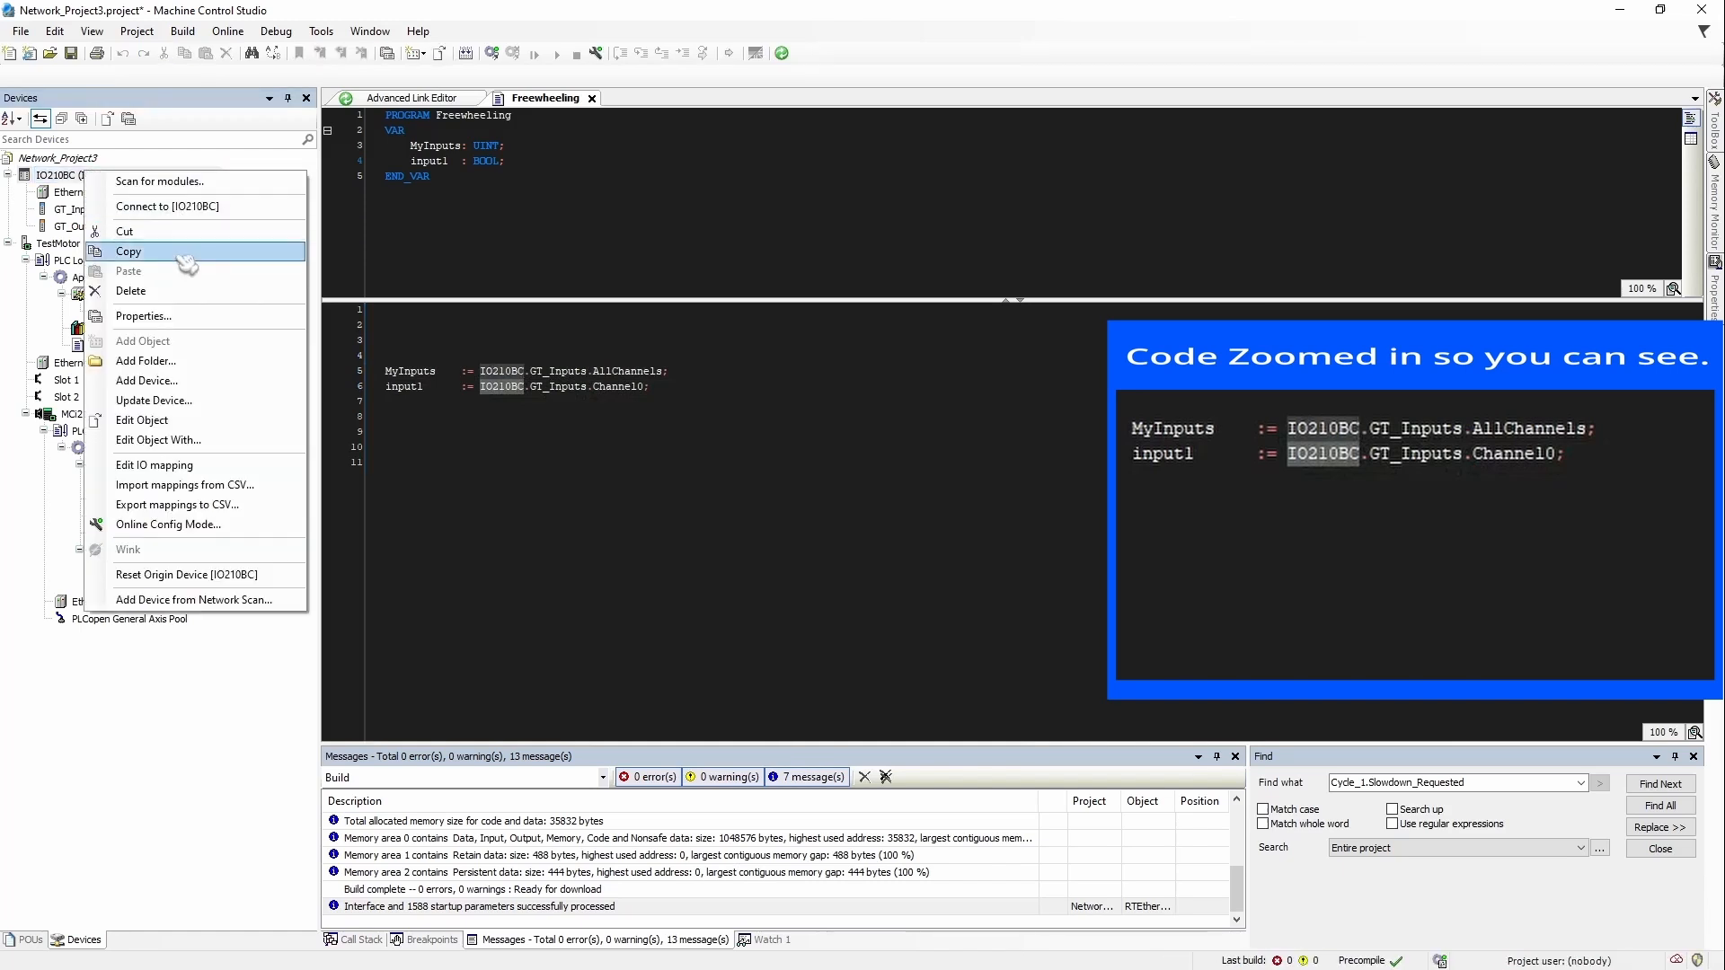
{"action": "left_click", "coordinate": [180, 316]}
{"action": "left_click", "coordinate": [862, 381]}
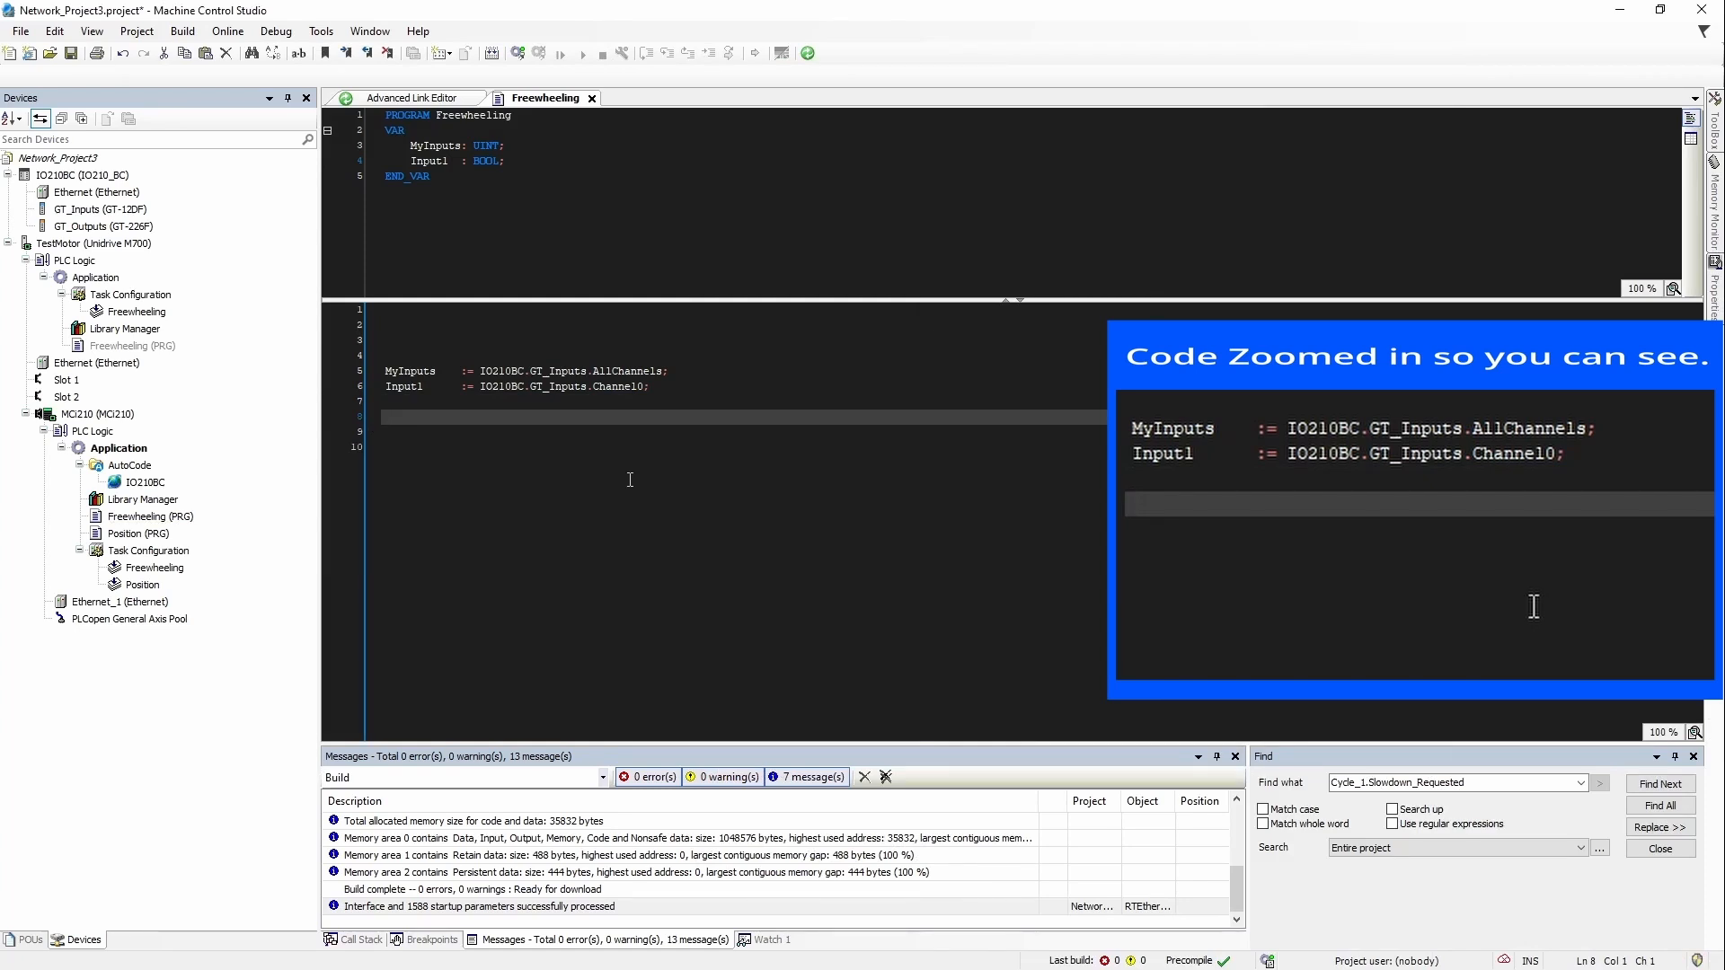
Step: Type IO210BC. on a new line 9, then bring the RTMoE user guide PDF into view
{"action": "key", "text": "Return"}
{"action": "type", "text": "IO210BC."}
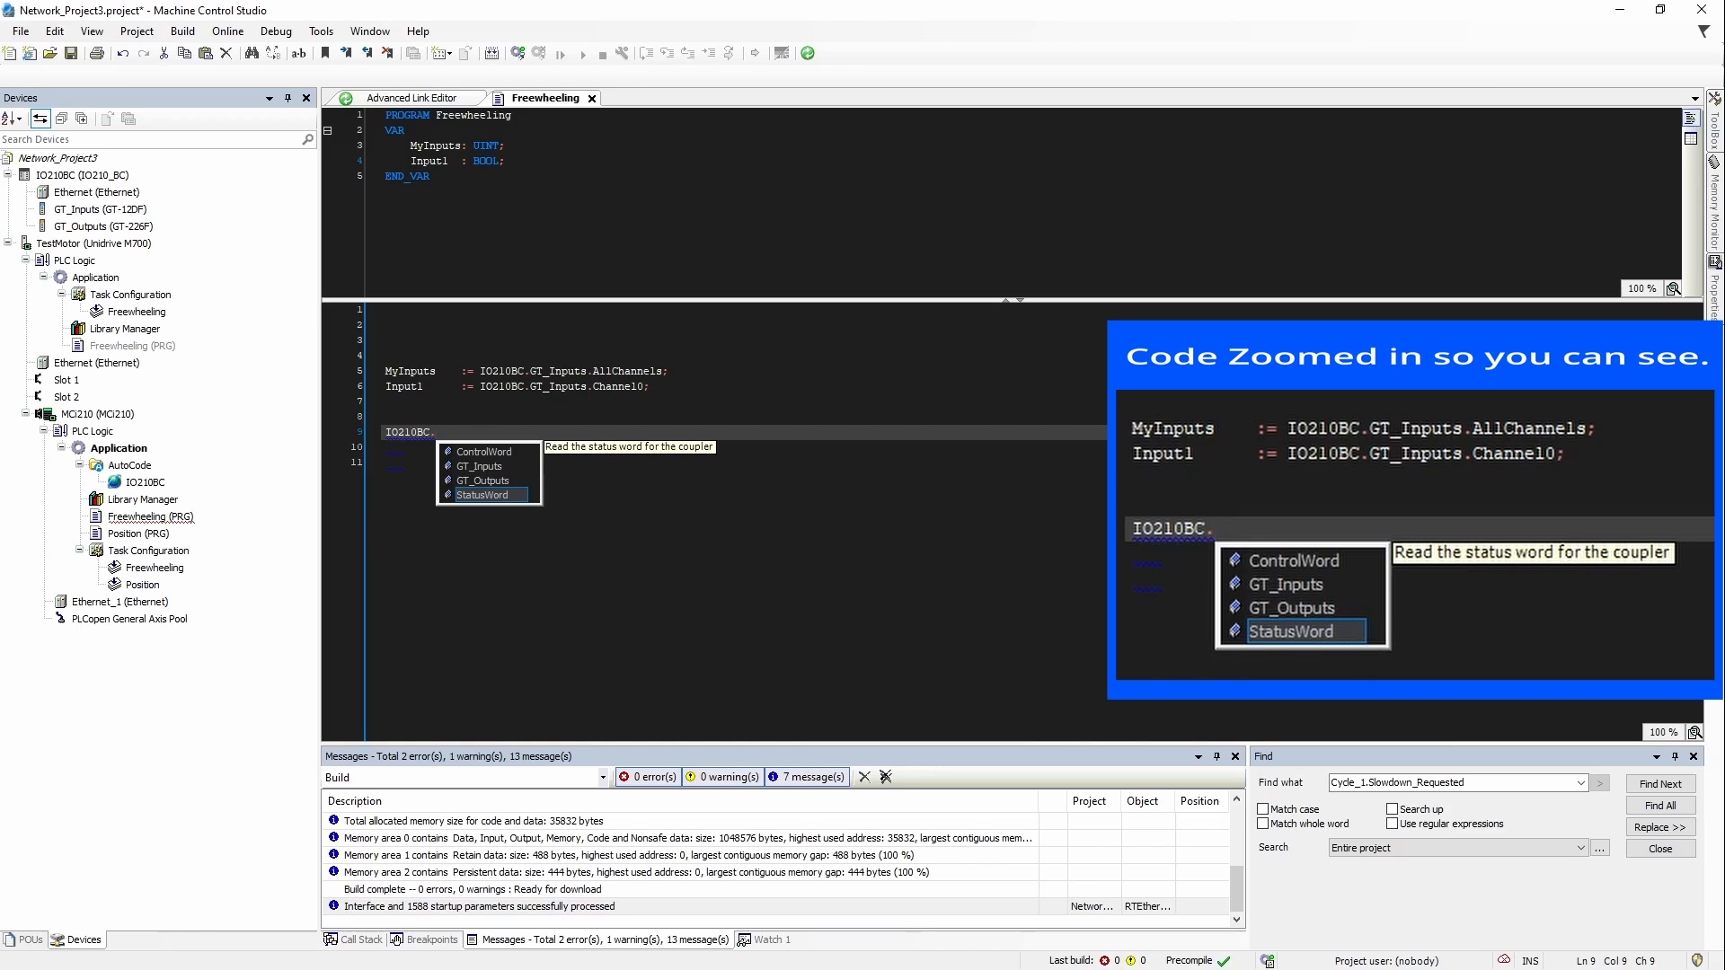
{"action": "left_click_drag", "start_coordinate": [1474, 969], "coordinate": [832, 2]}
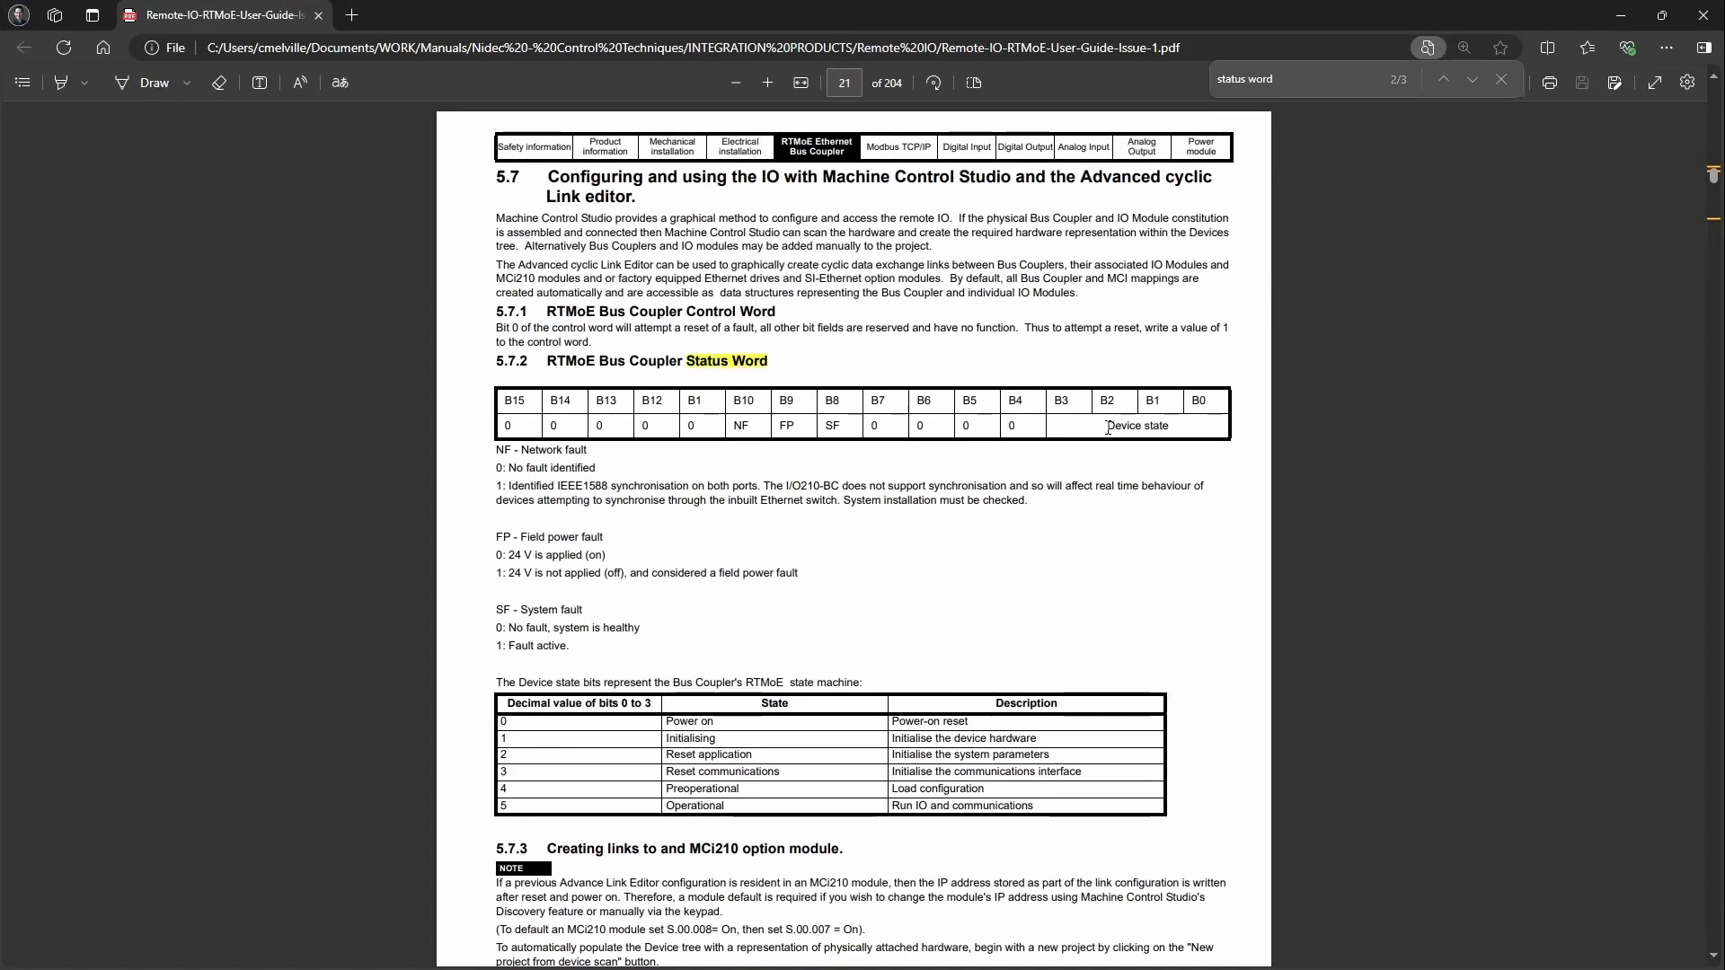
Step: Highlight status bits B3–B0, then state value 5 = Operational in the Device state table
{"action": "left_click_drag", "start_coordinate": [1053, 400], "coordinate": [1245, 398]}
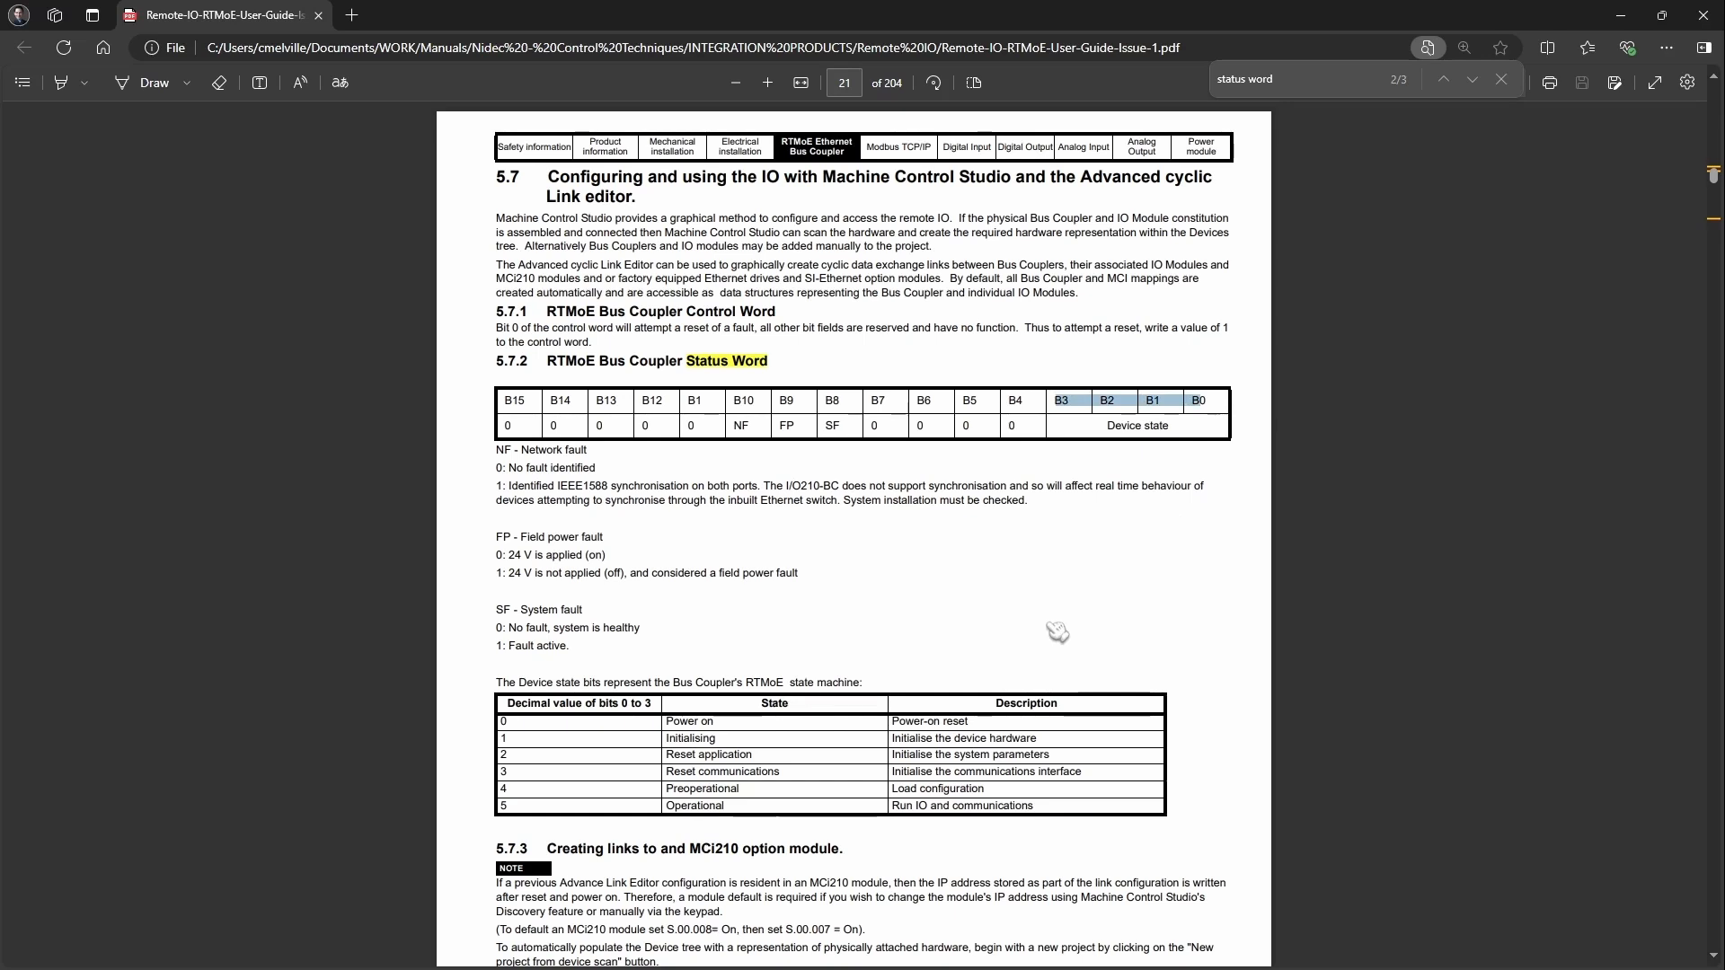
{"action": "left_click", "coordinate": [503, 806]}
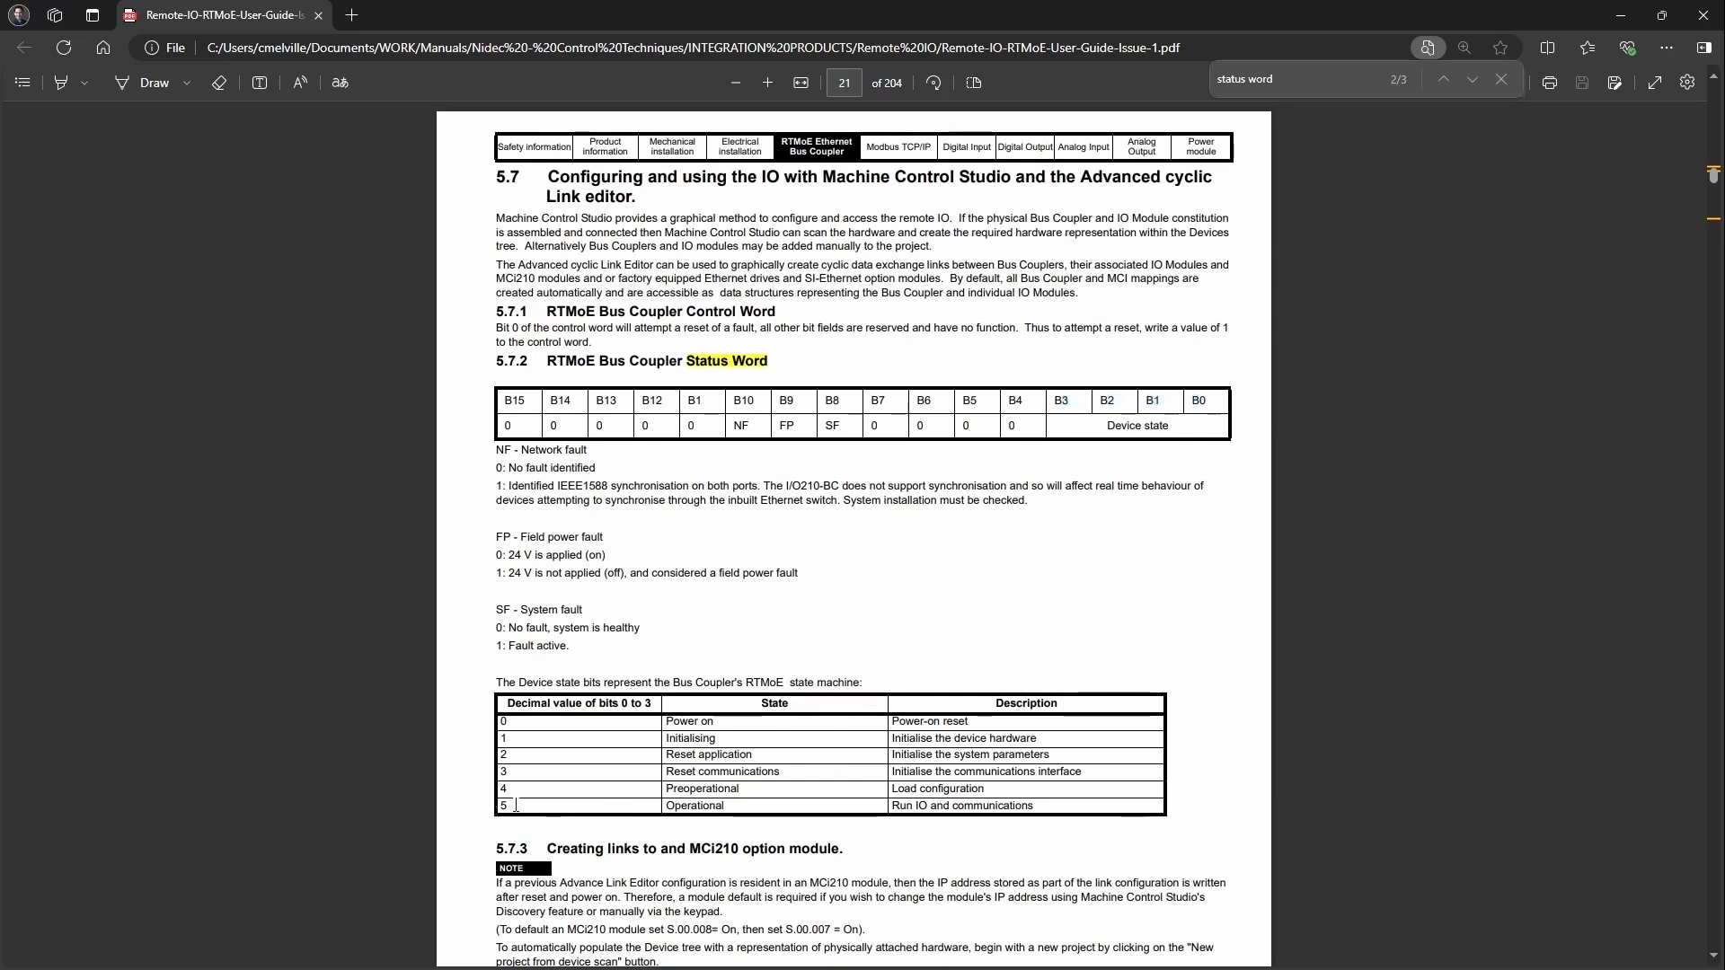
{"action": "double_click", "coordinate": [503, 805]}
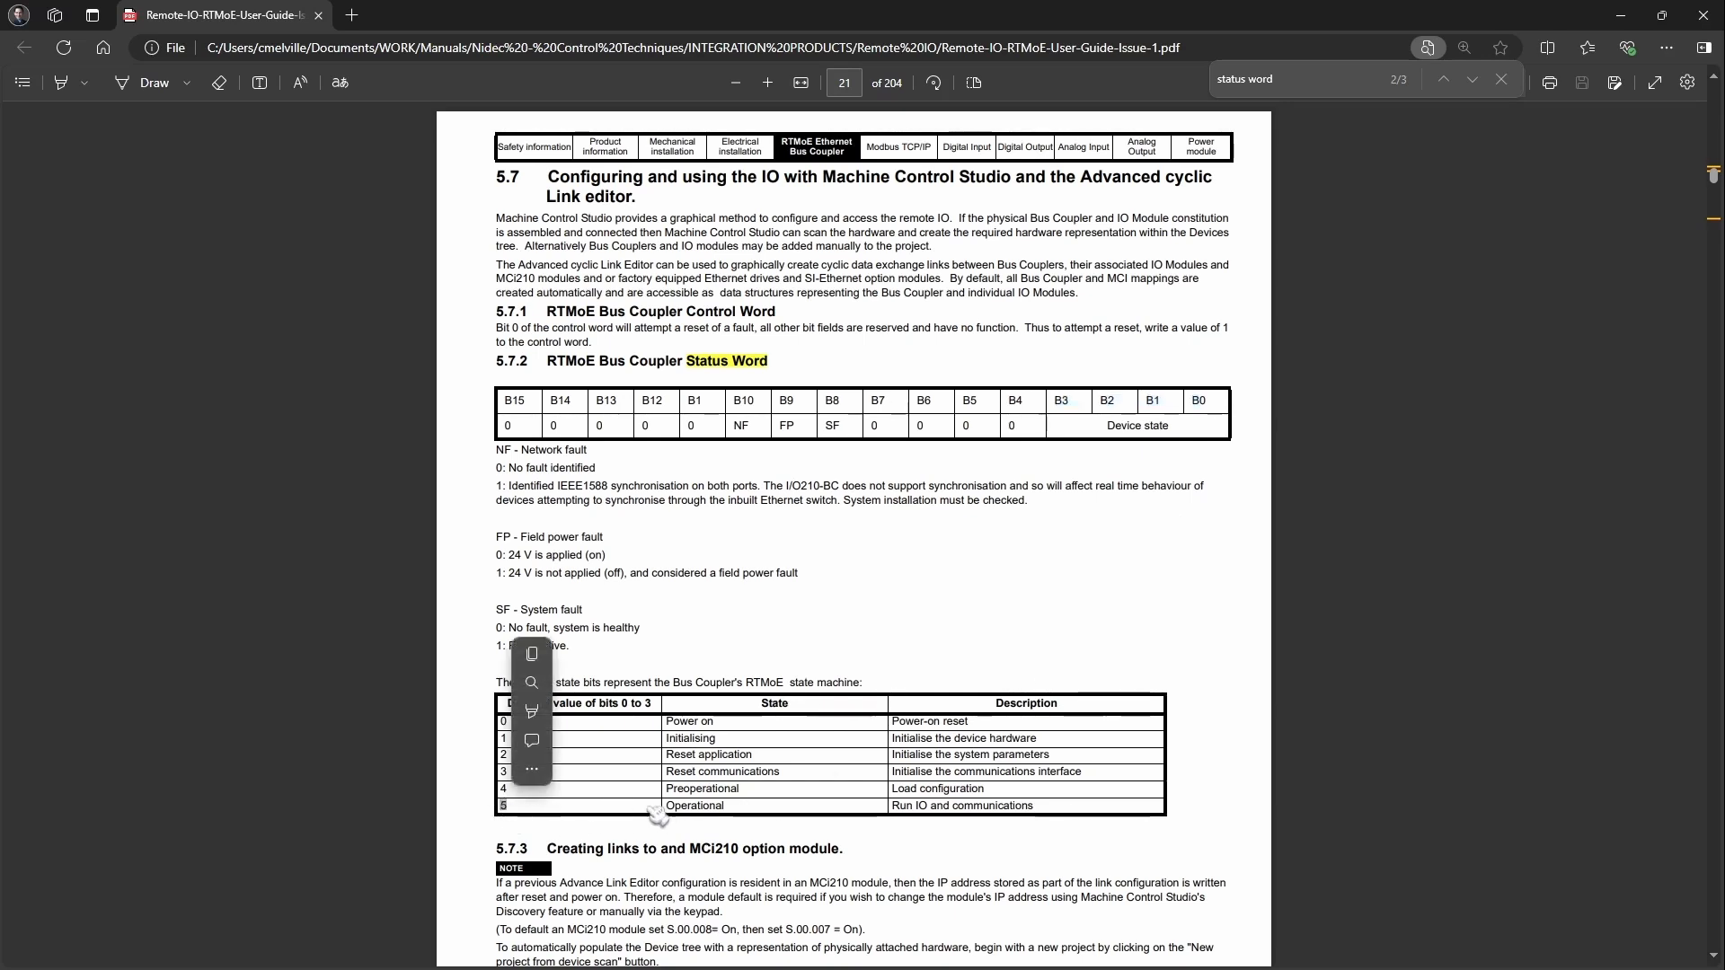
{"action": "double_click", "coordinate": [710, 807]}
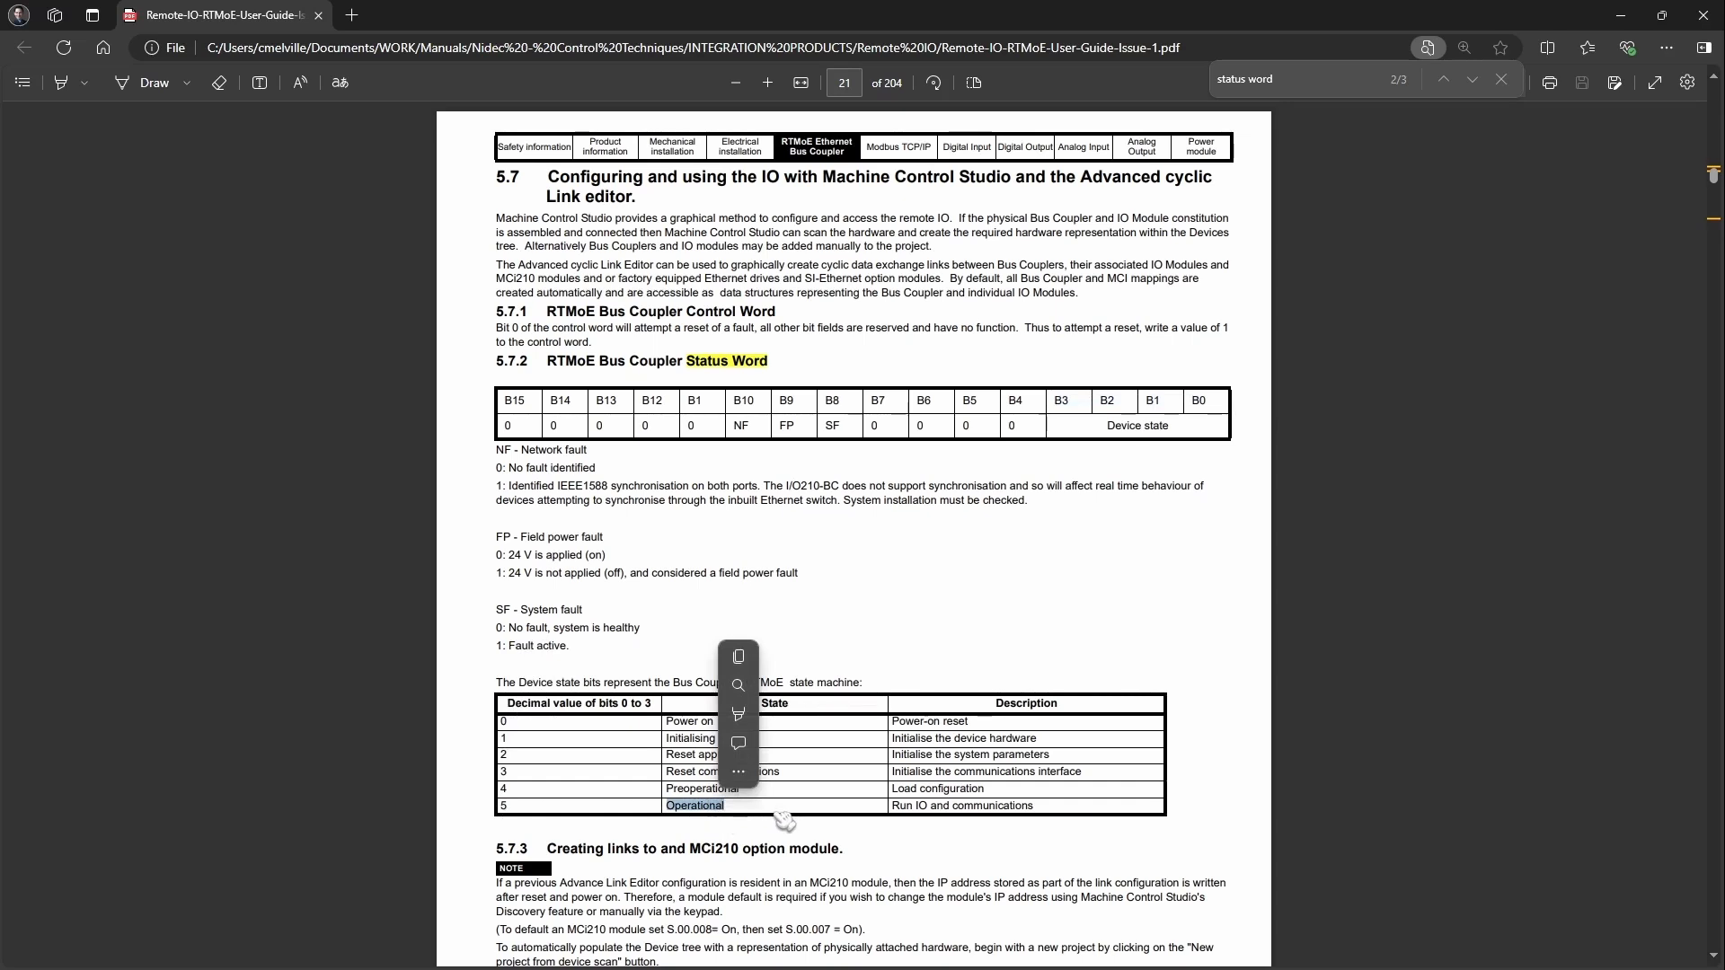
{"action": "left_click", "coordinate": [478, 370]}
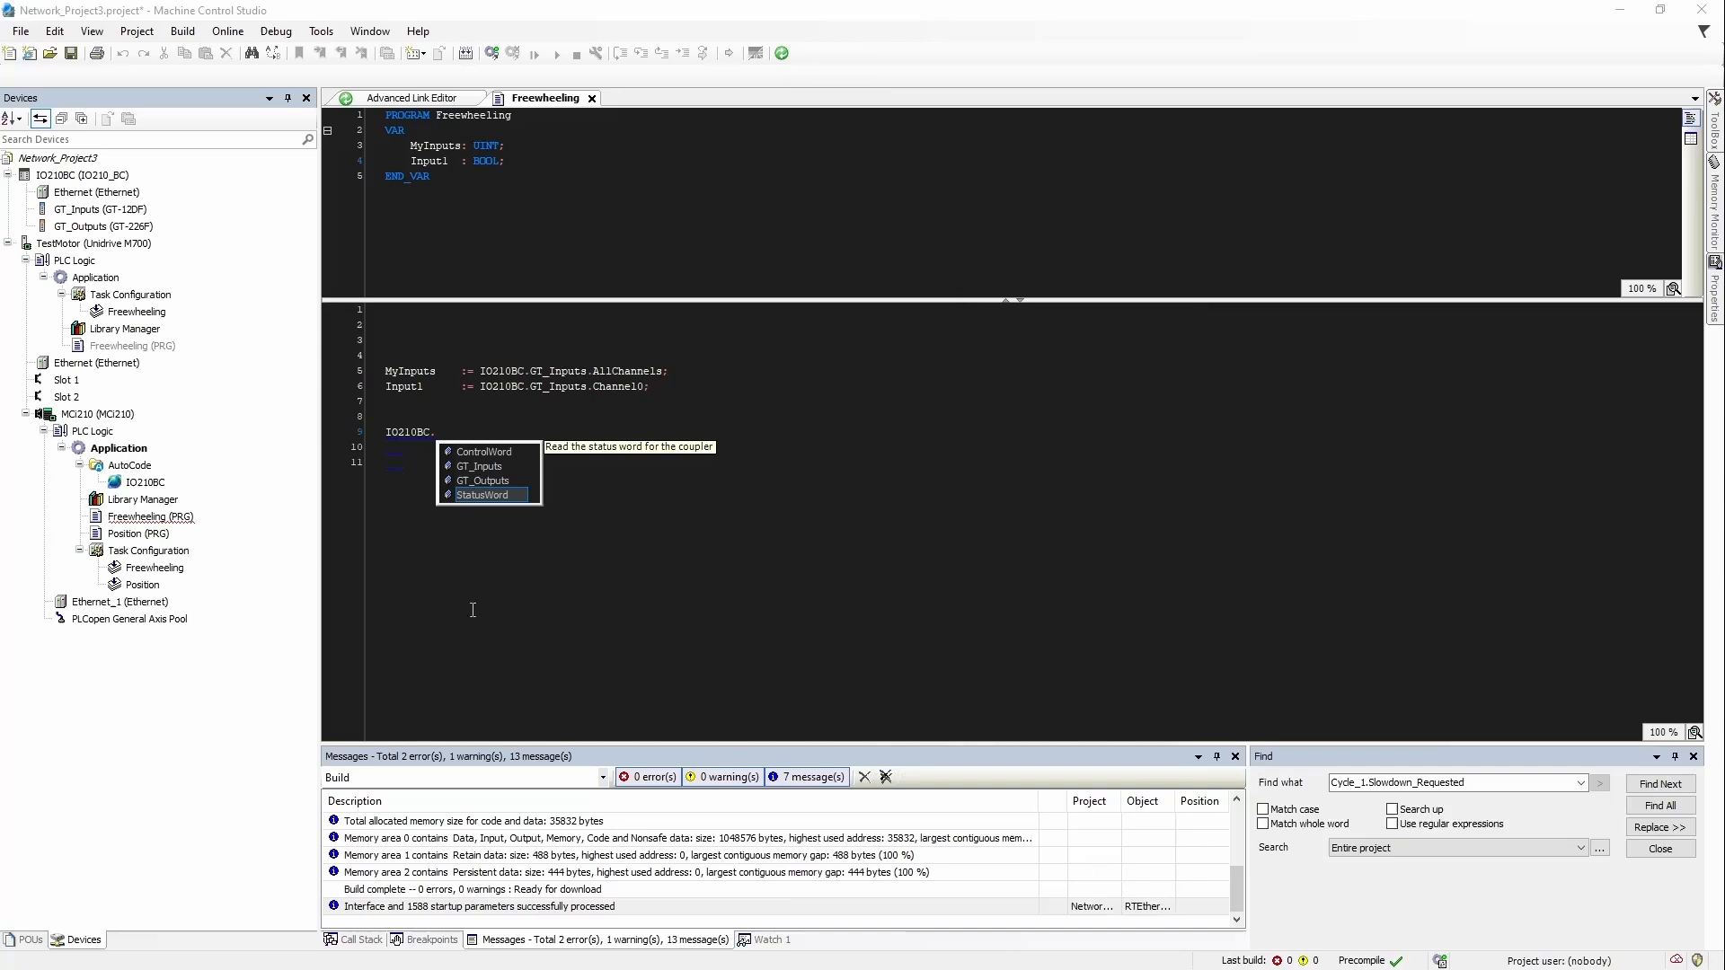
Step: Clear line 9's IO210BC. text and start line 10 with IO210BC.GT_Outputs
{"action": "left_click", "coordinate": [473, 610]}
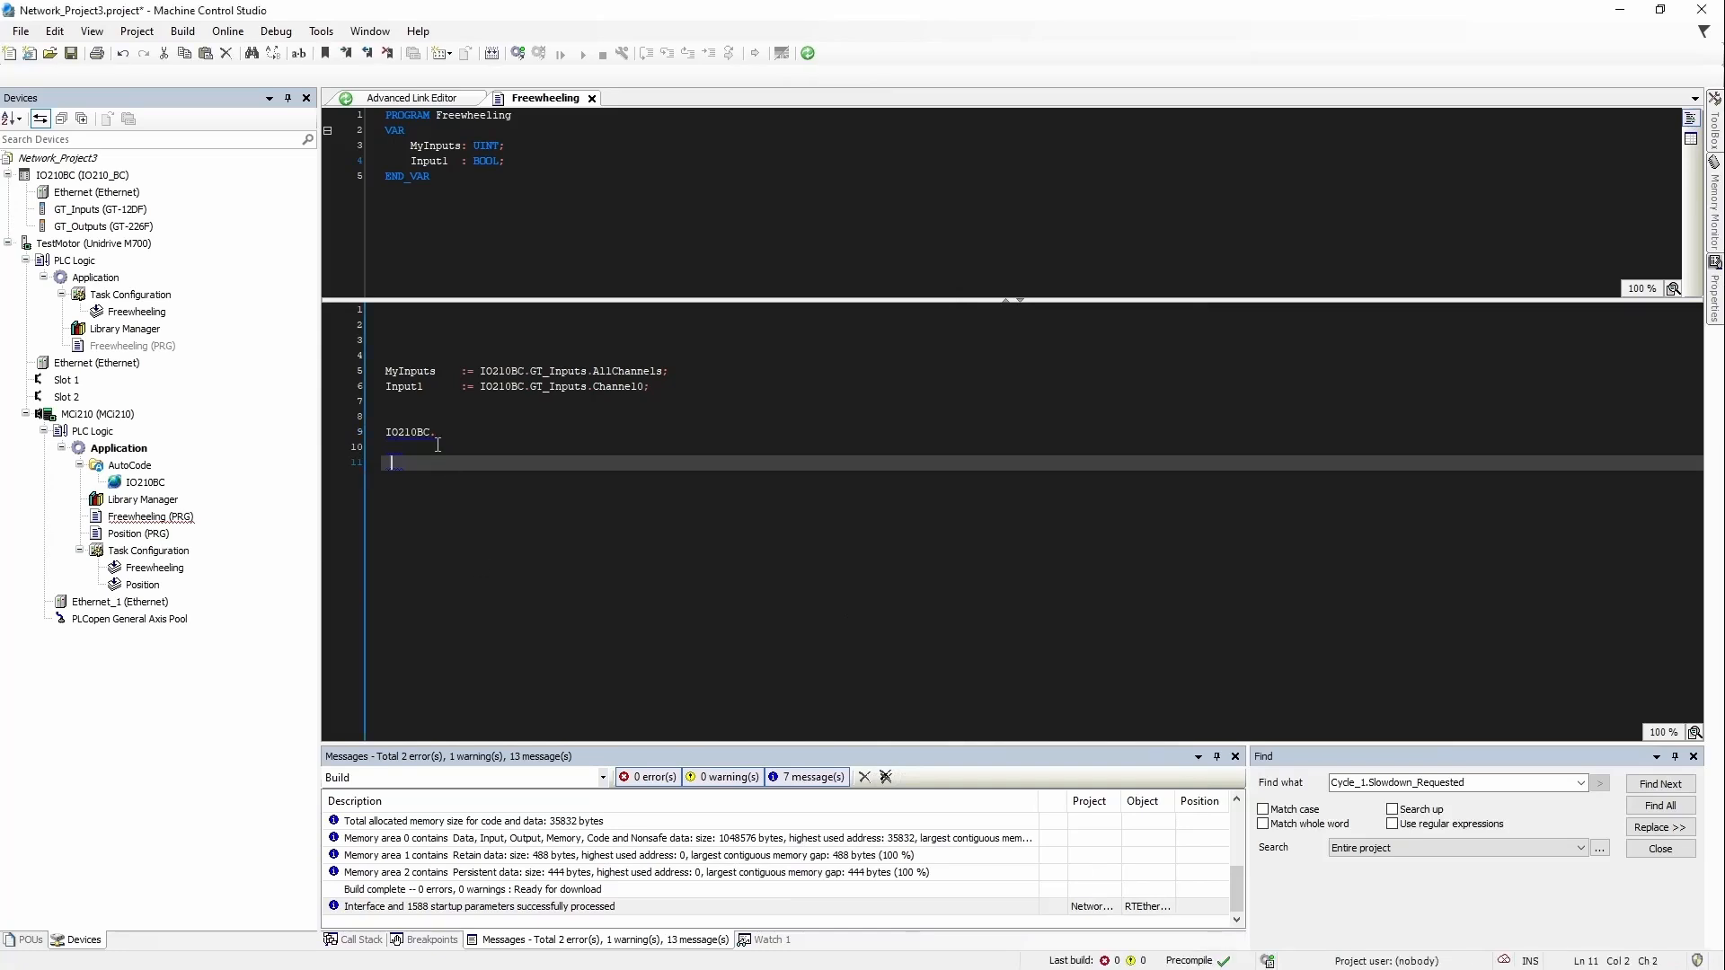
{"action": "left_click_drag", "start_coordinate": [436, 441], "coordinate": [381, 434]}
{"action": "key", "text": "BackSpace"}
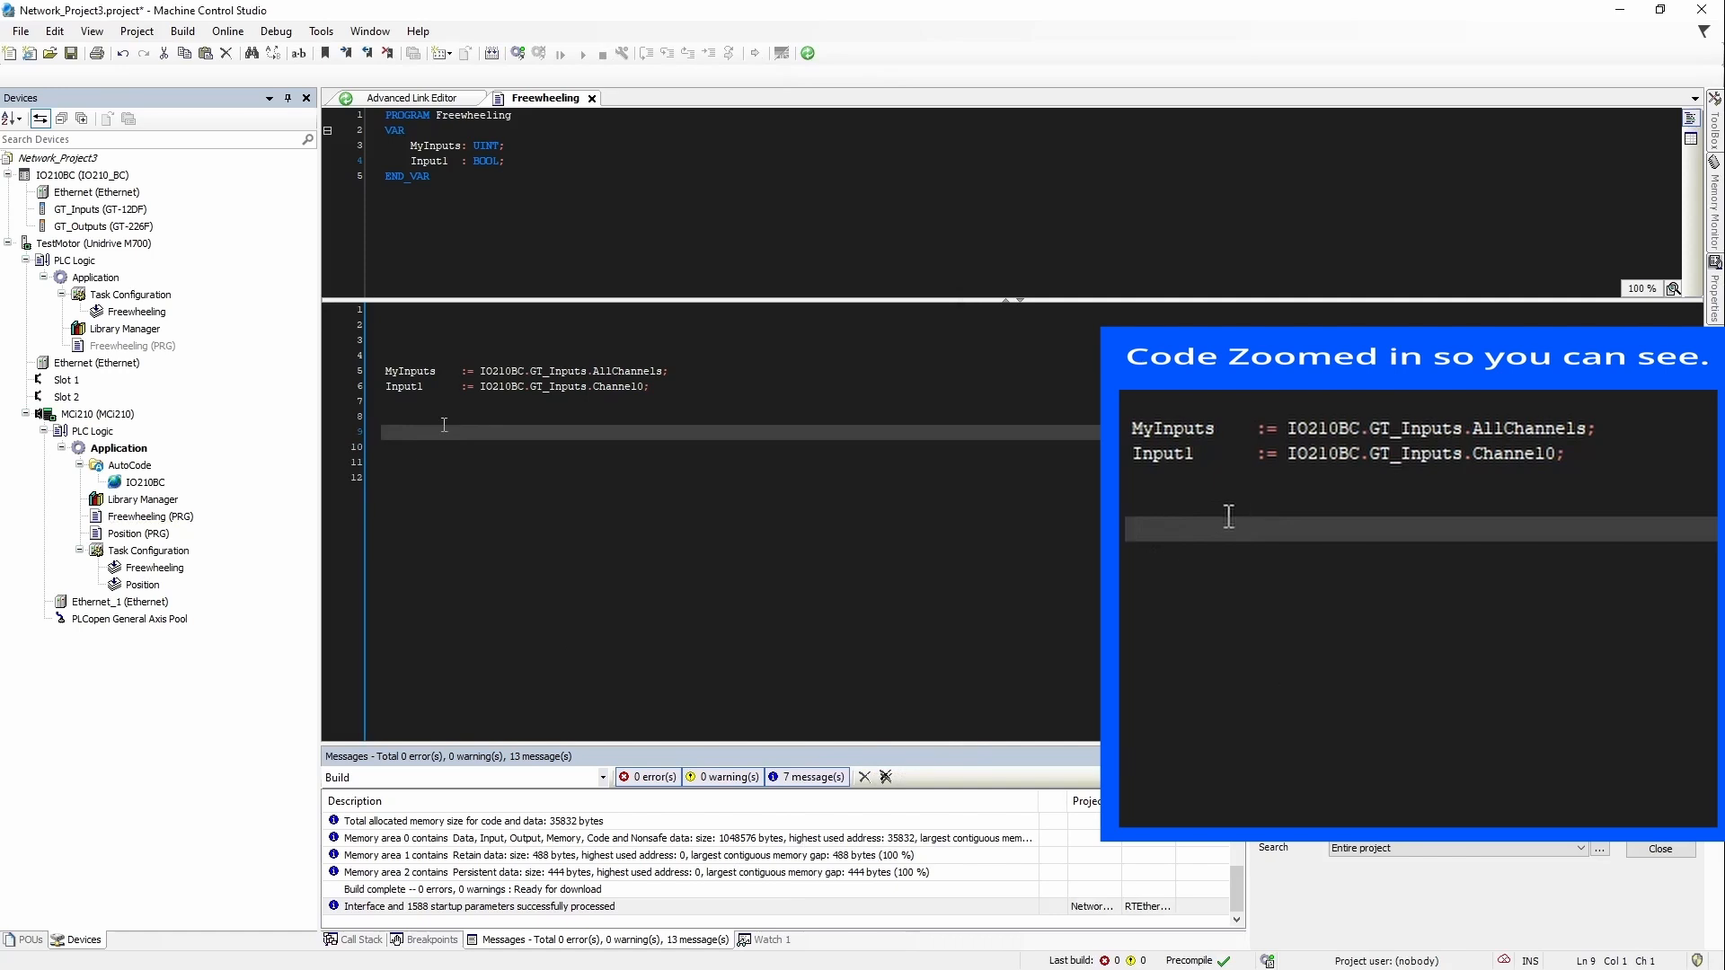
{"action": "key", "text": "Return"}
{"action": "type", "text": "IO210BC."}
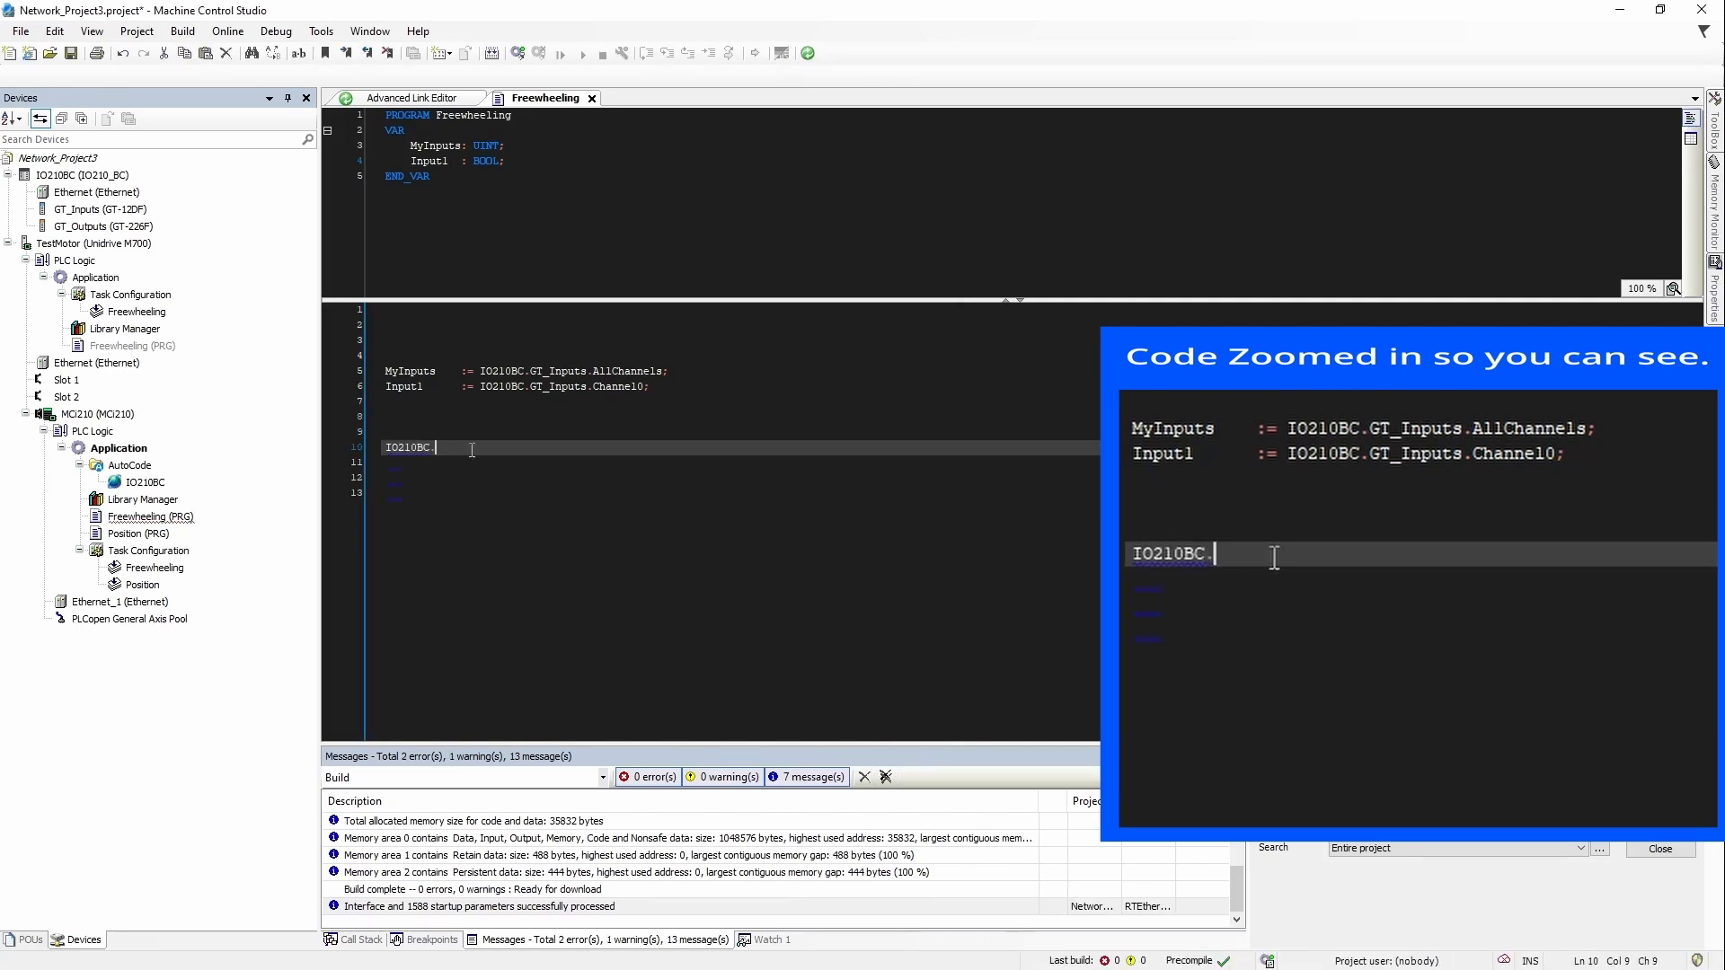
{"action": "key", "text": "BackSpace"}
{"action": "type", "text": "."}
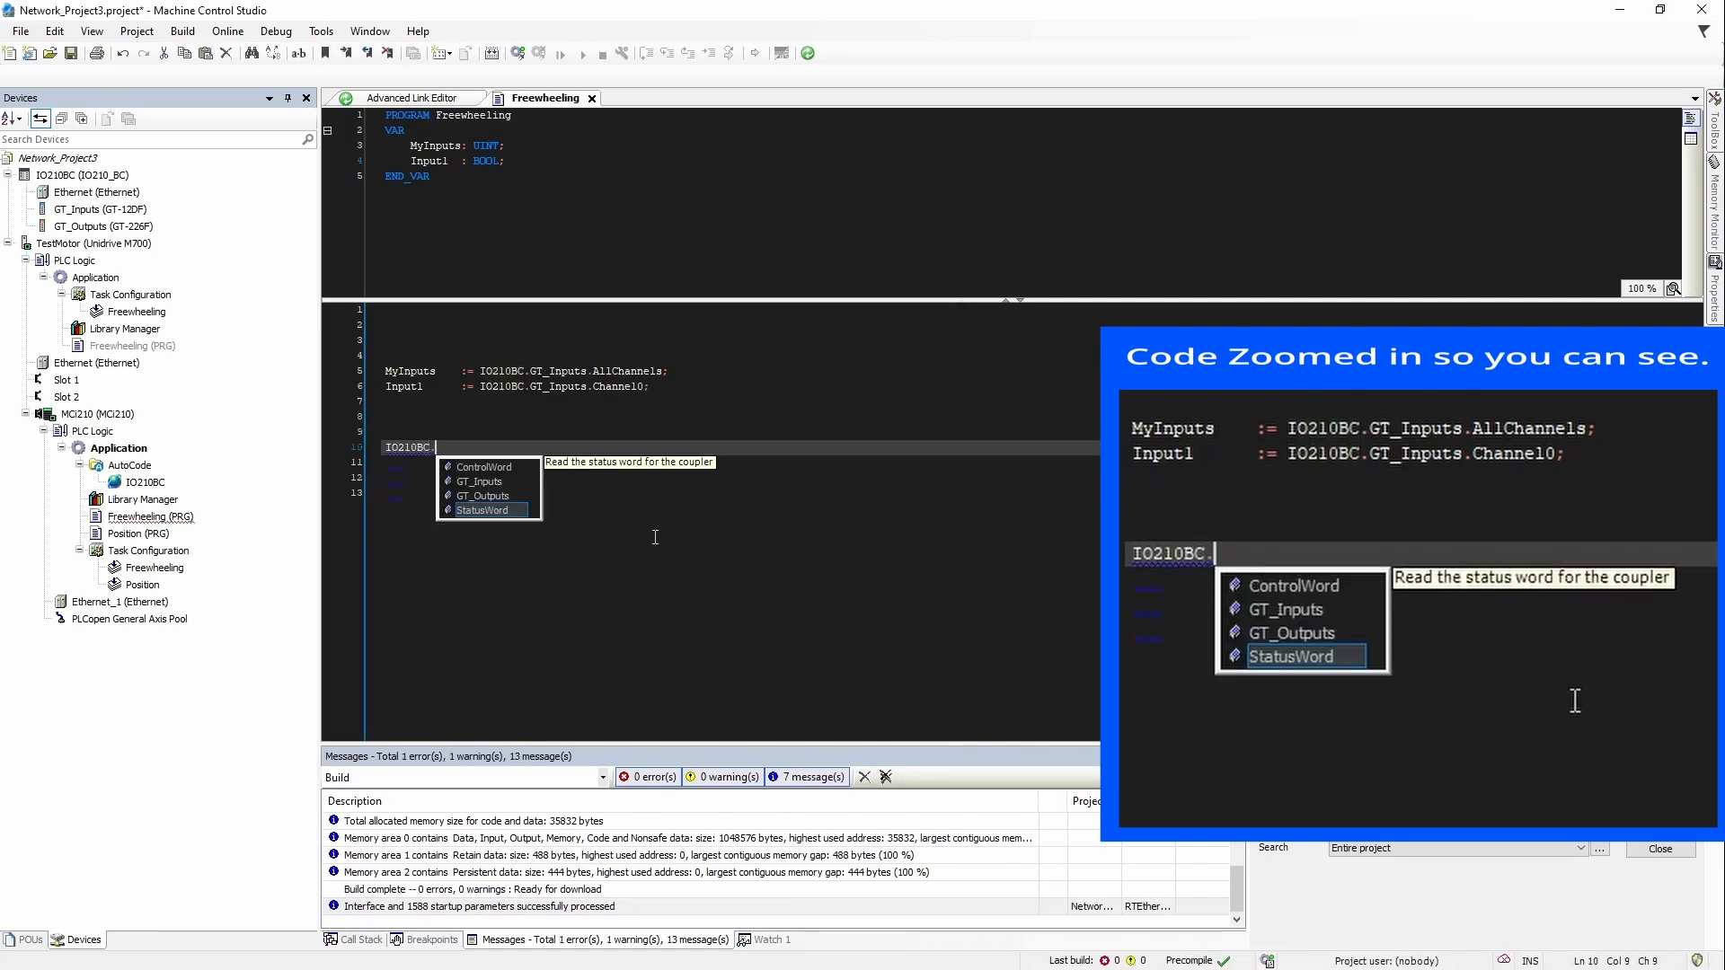
{"action": "left_click", "coordinate": [512, 496]}
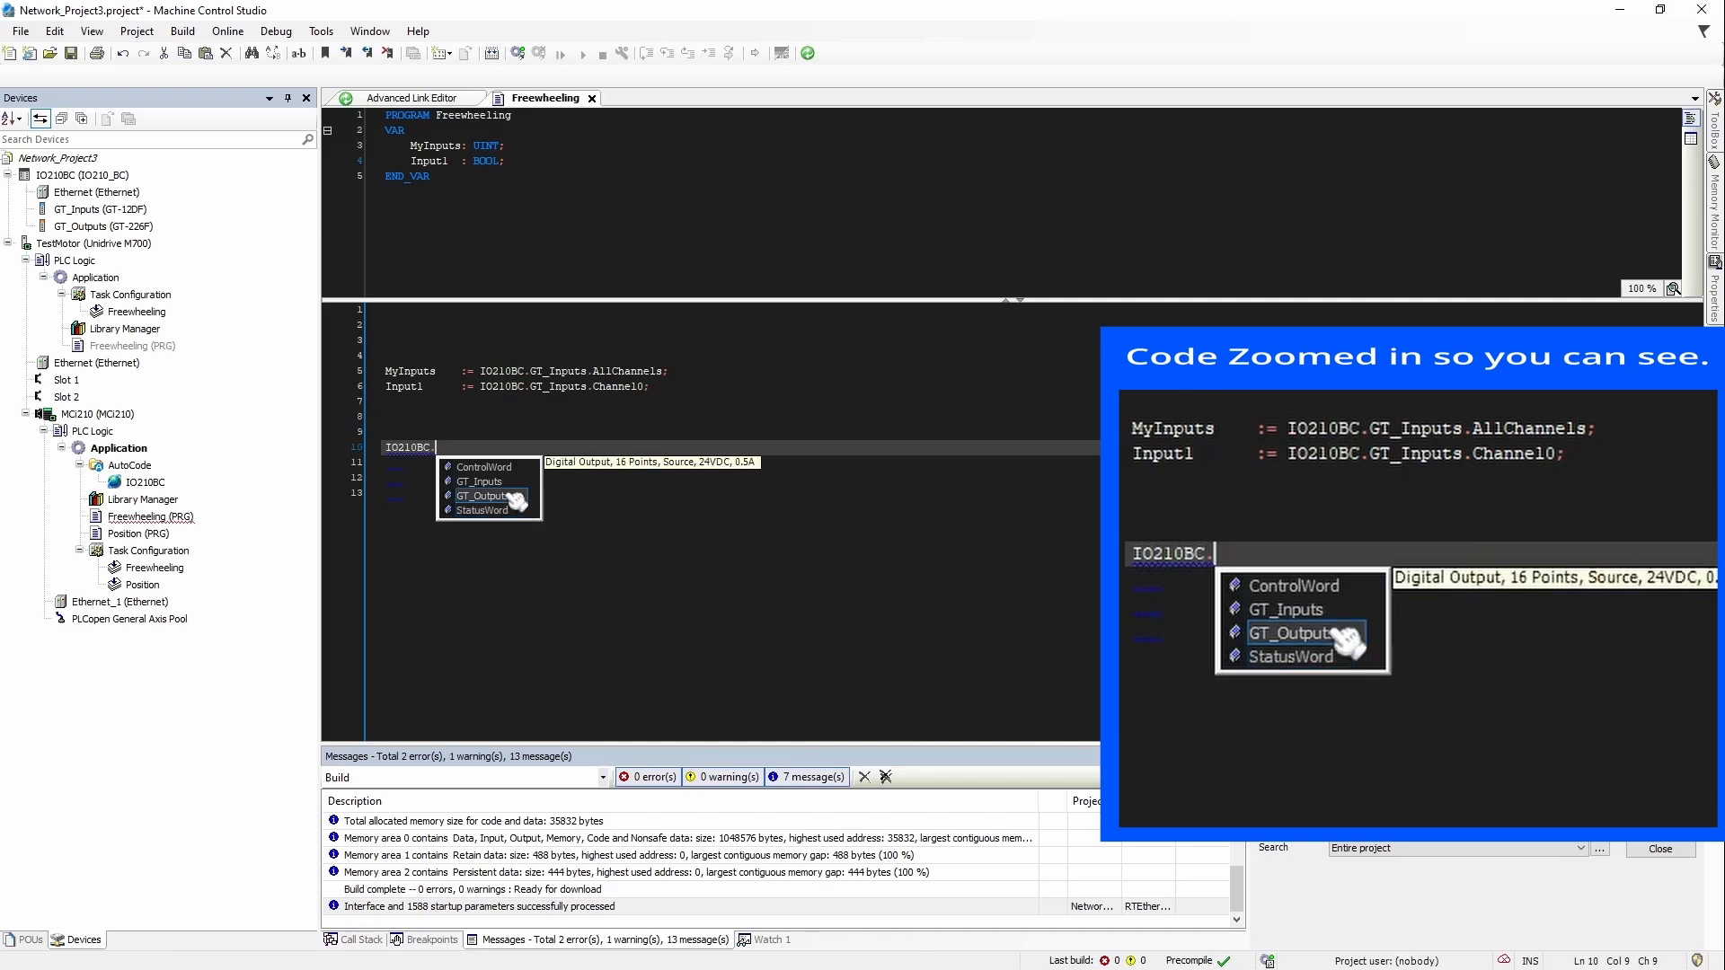
Step: Browse the GT_Outputs member list and read the Mask member's description
{"action": "type", "text": "."}
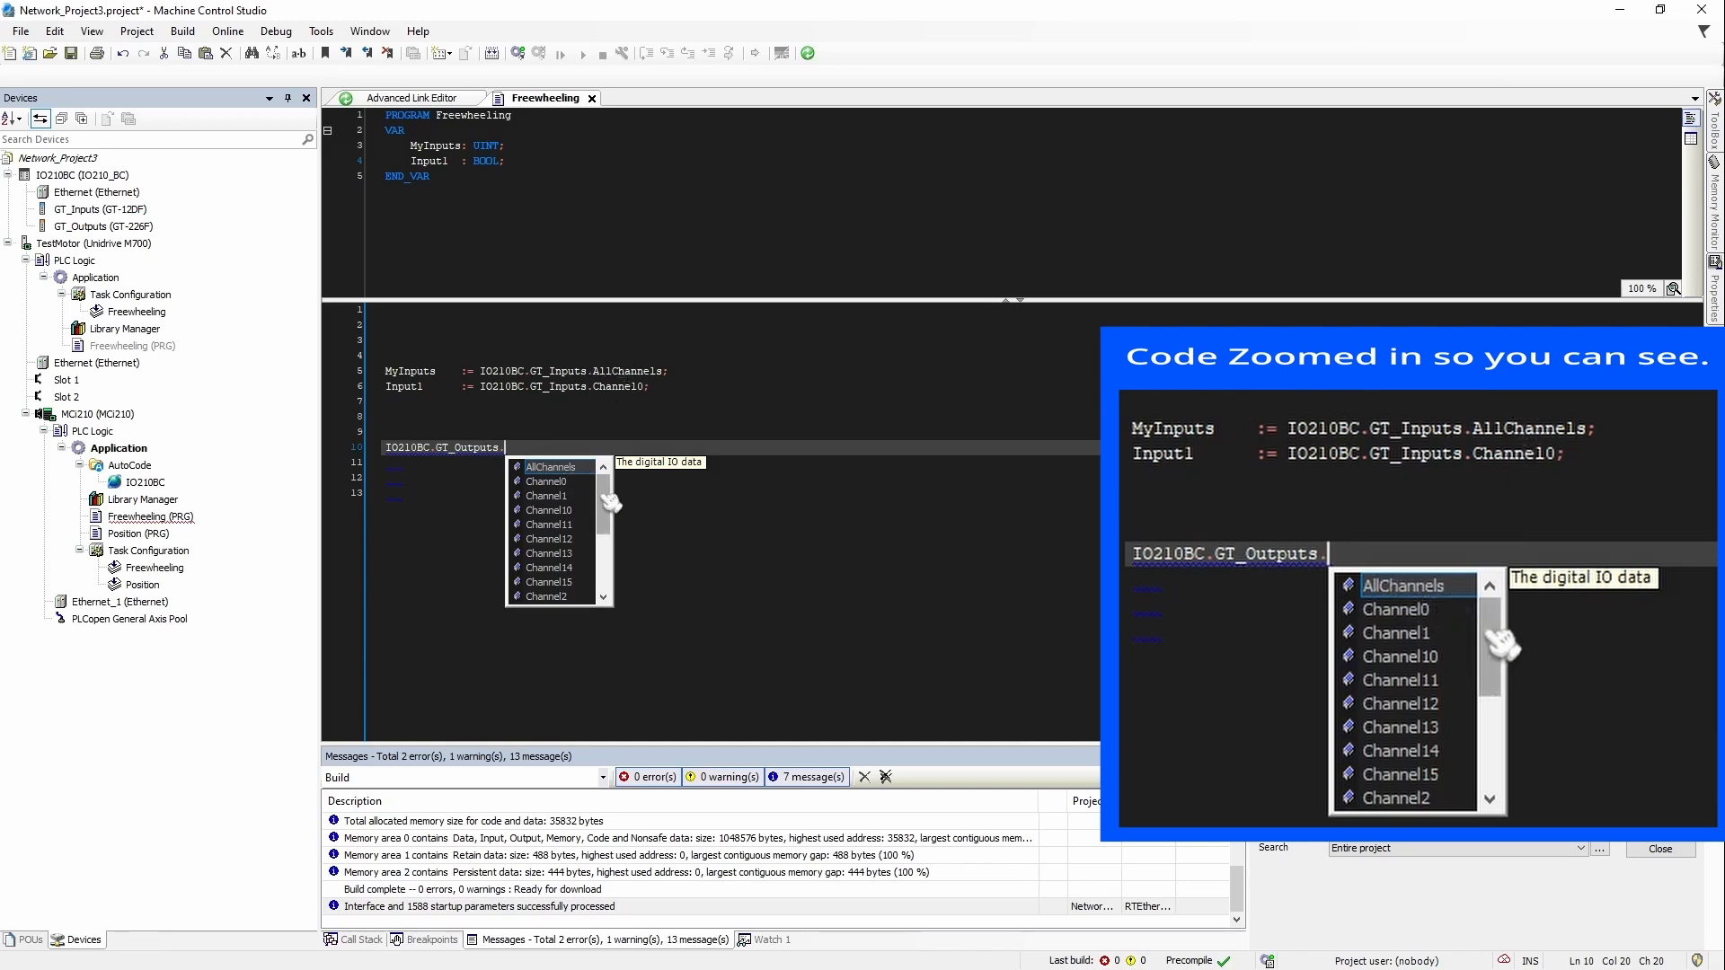
{"action": "scroll", "coordinate": [538, 550], "scroll_direction": "down", "scroll_amount": 3}
{"action": "scroll", "coordinate": [544, 539], "scroll_direction": "up", "scroll_amount": 3}
{"action": "left_click_drag", "start_coordinate": [606, 508], "coordinate": [609, 599]}
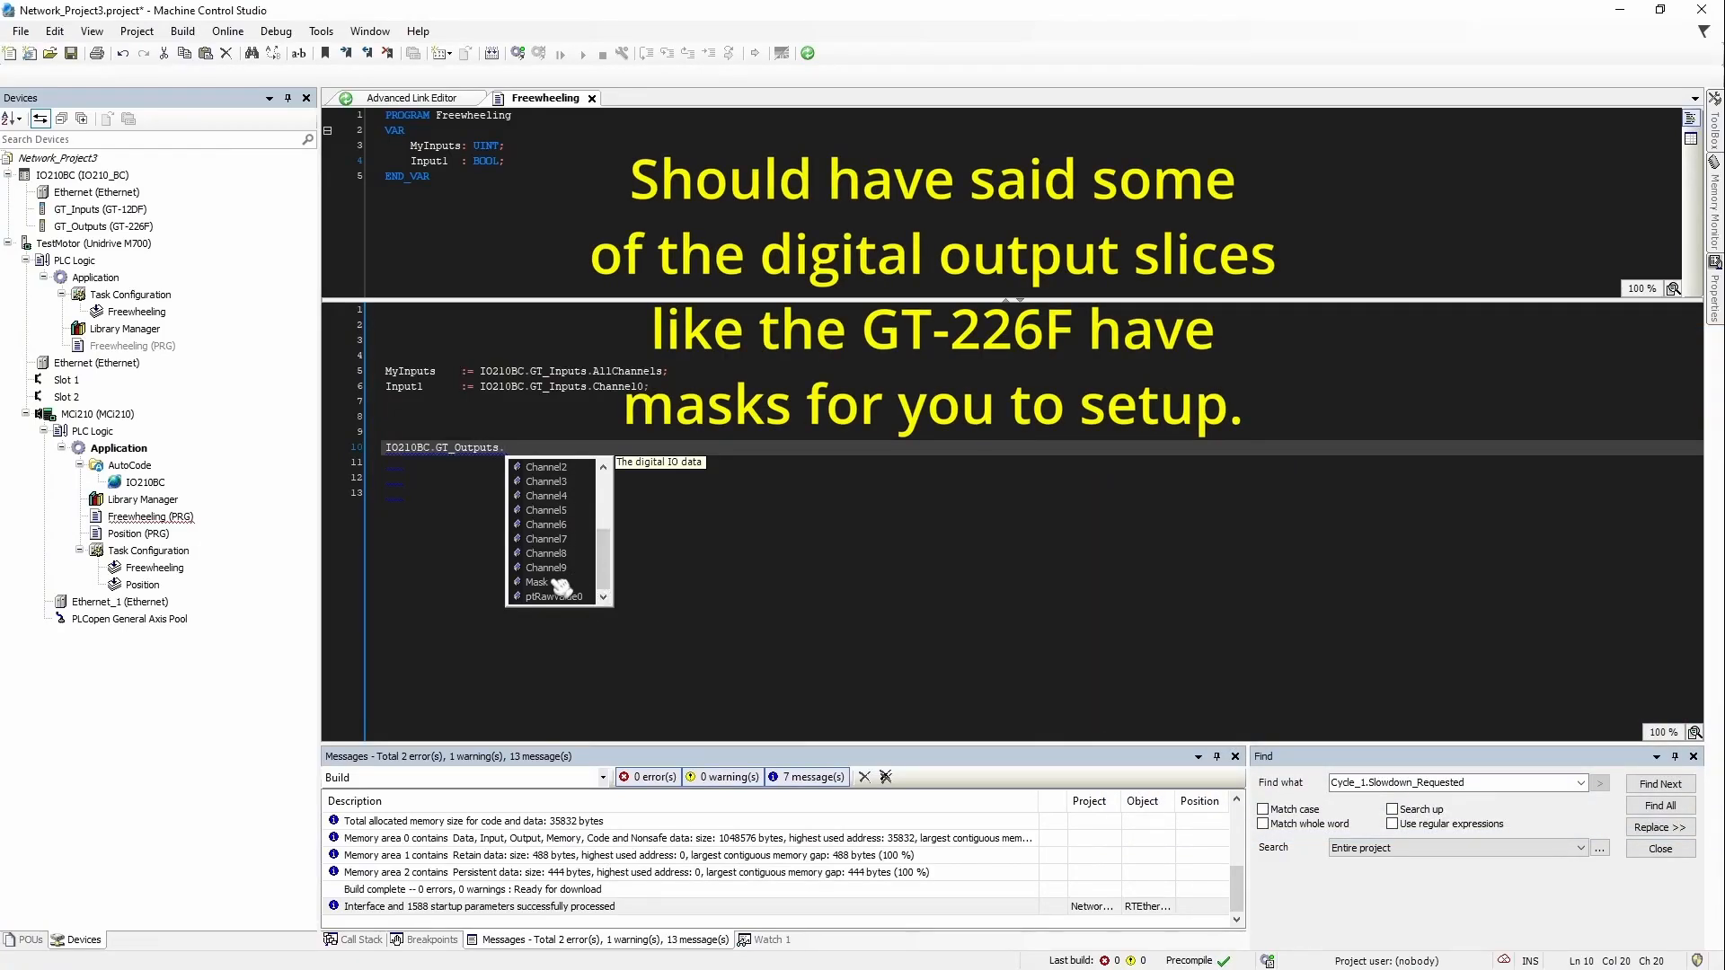
{"action": "left_click", "coordinate": [558, 584]}
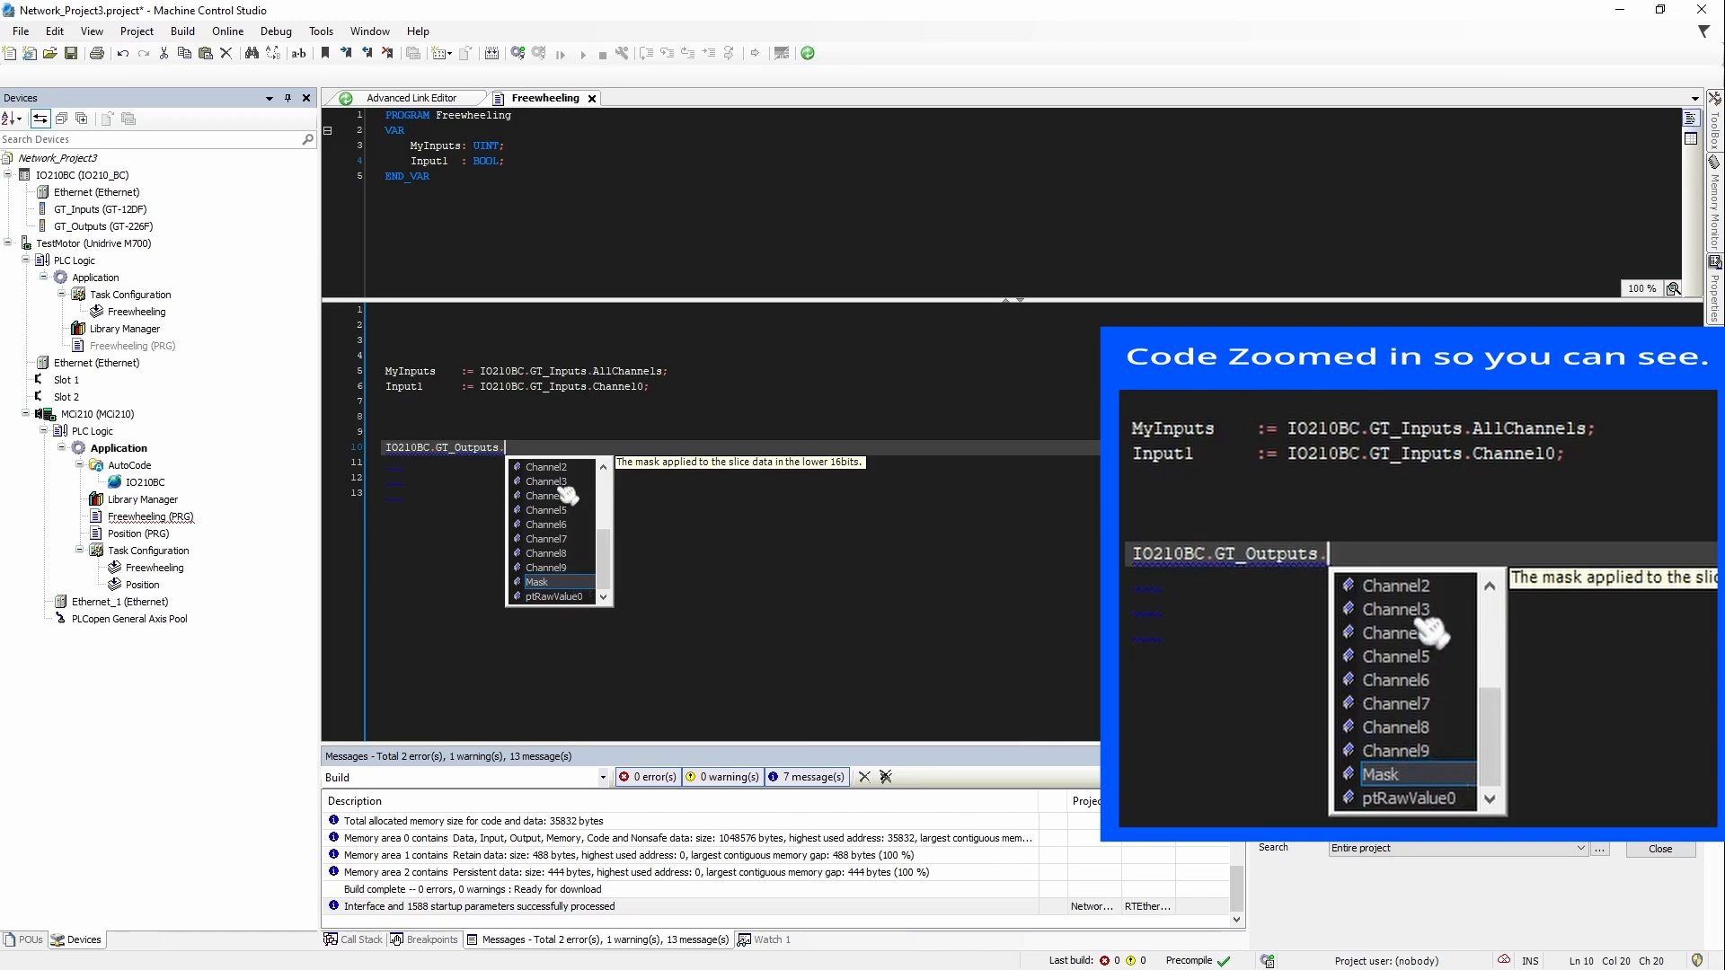
{"action": "mouse_move", "coordinate": [604, 572]}
{"action": "left_mouse_down"}
{"action": "mouse_move", "coordinate": [605, 488]}
{"action": "mouse_move", "coordinate": [605, 579]}
{"action": "left_mouse_up"}
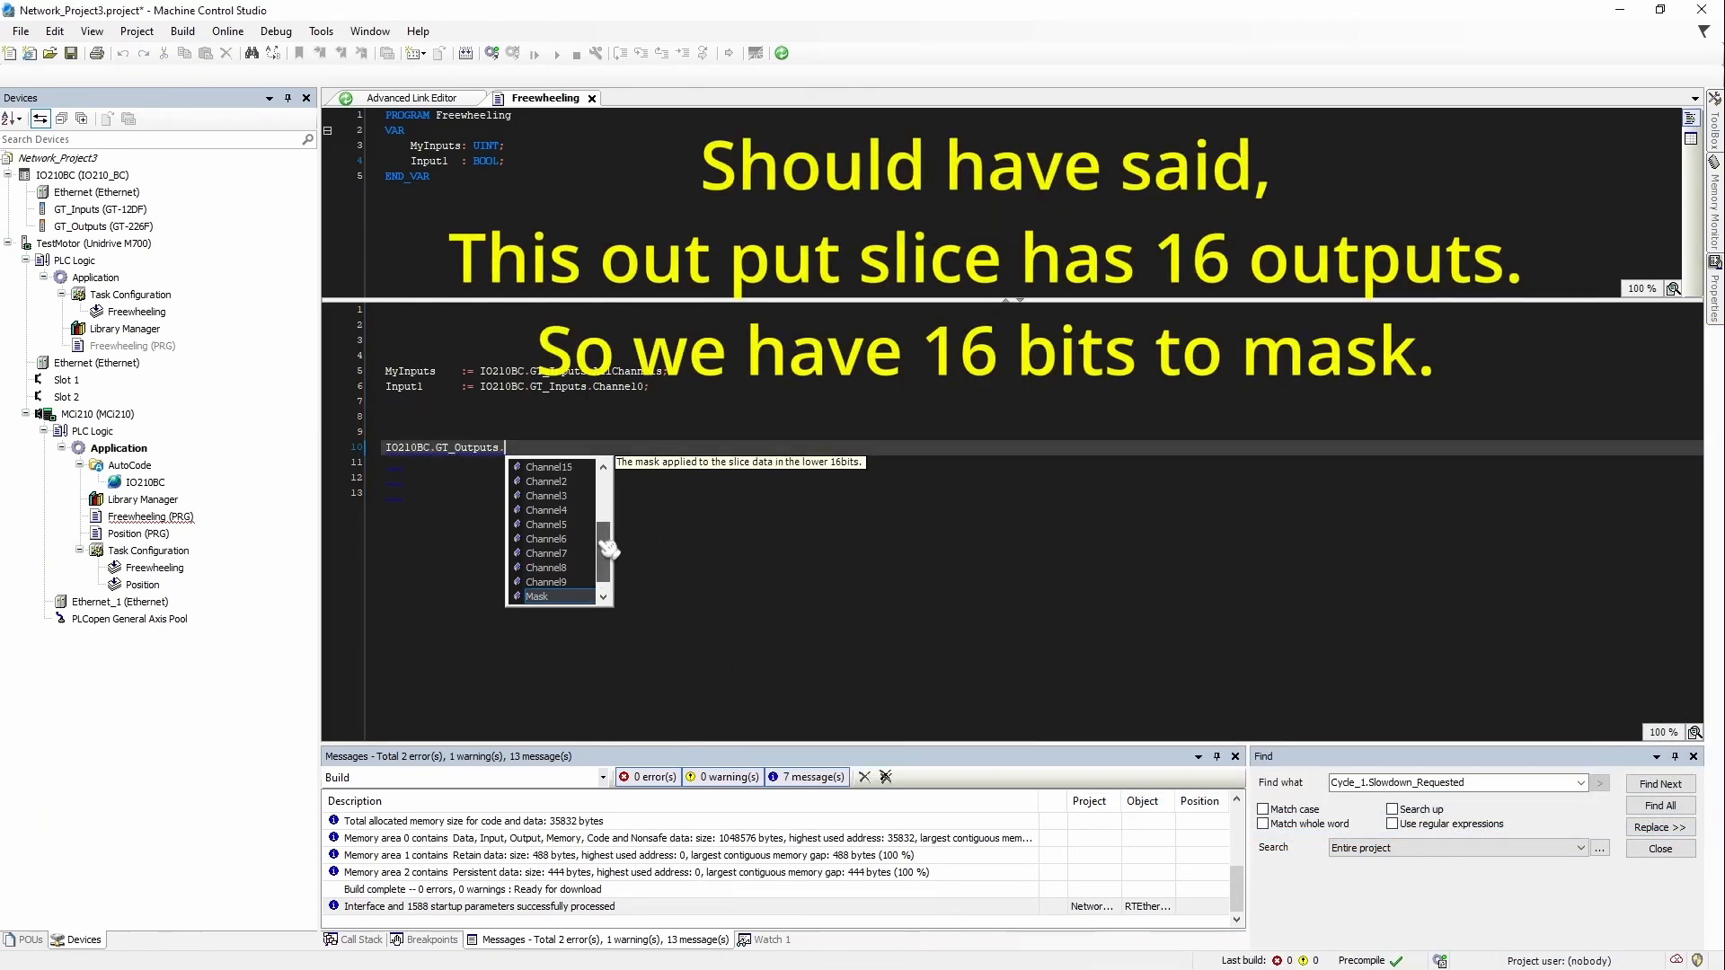
Step: In Calculator's Programmer mode, convert sixteen binary 1s to decimal 65,535
{"action": "scroll", "coordinate": [585, 514], "scroll_direction": "up", "scroll_amount": 3}
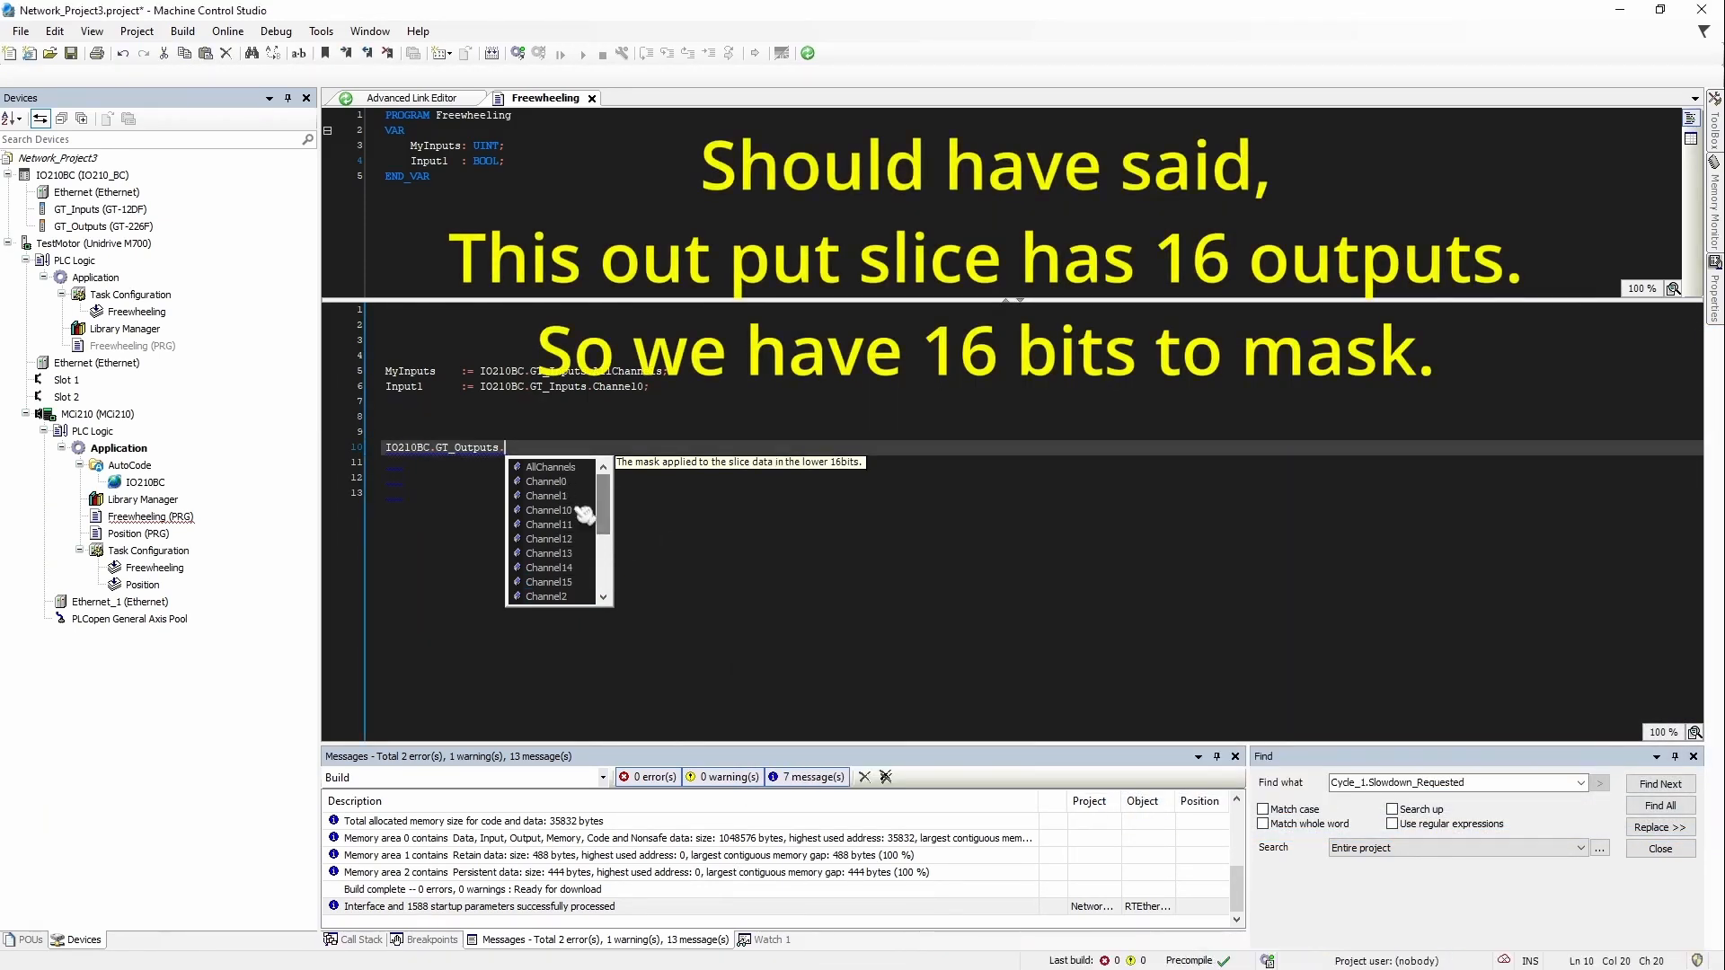
{"action": "left_click_drag", "start_coordinate": [604, 500], "coordinate": [604, 550]}
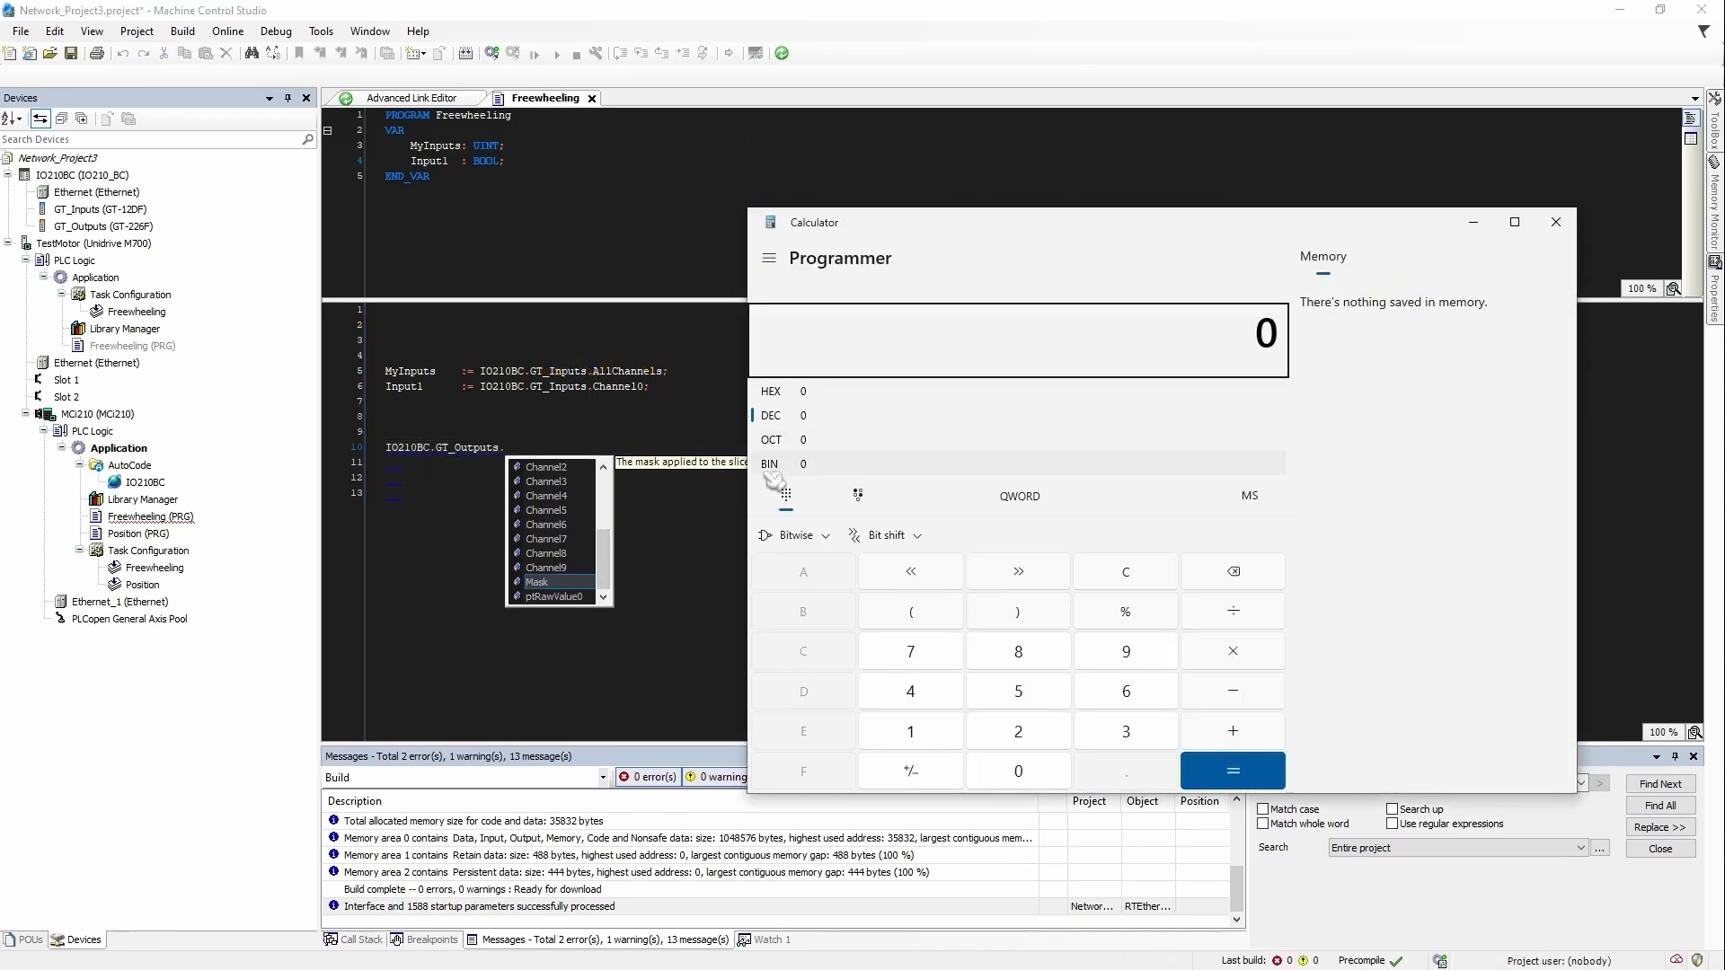
{"action": "left_click", "coordinate": [769, 258]}
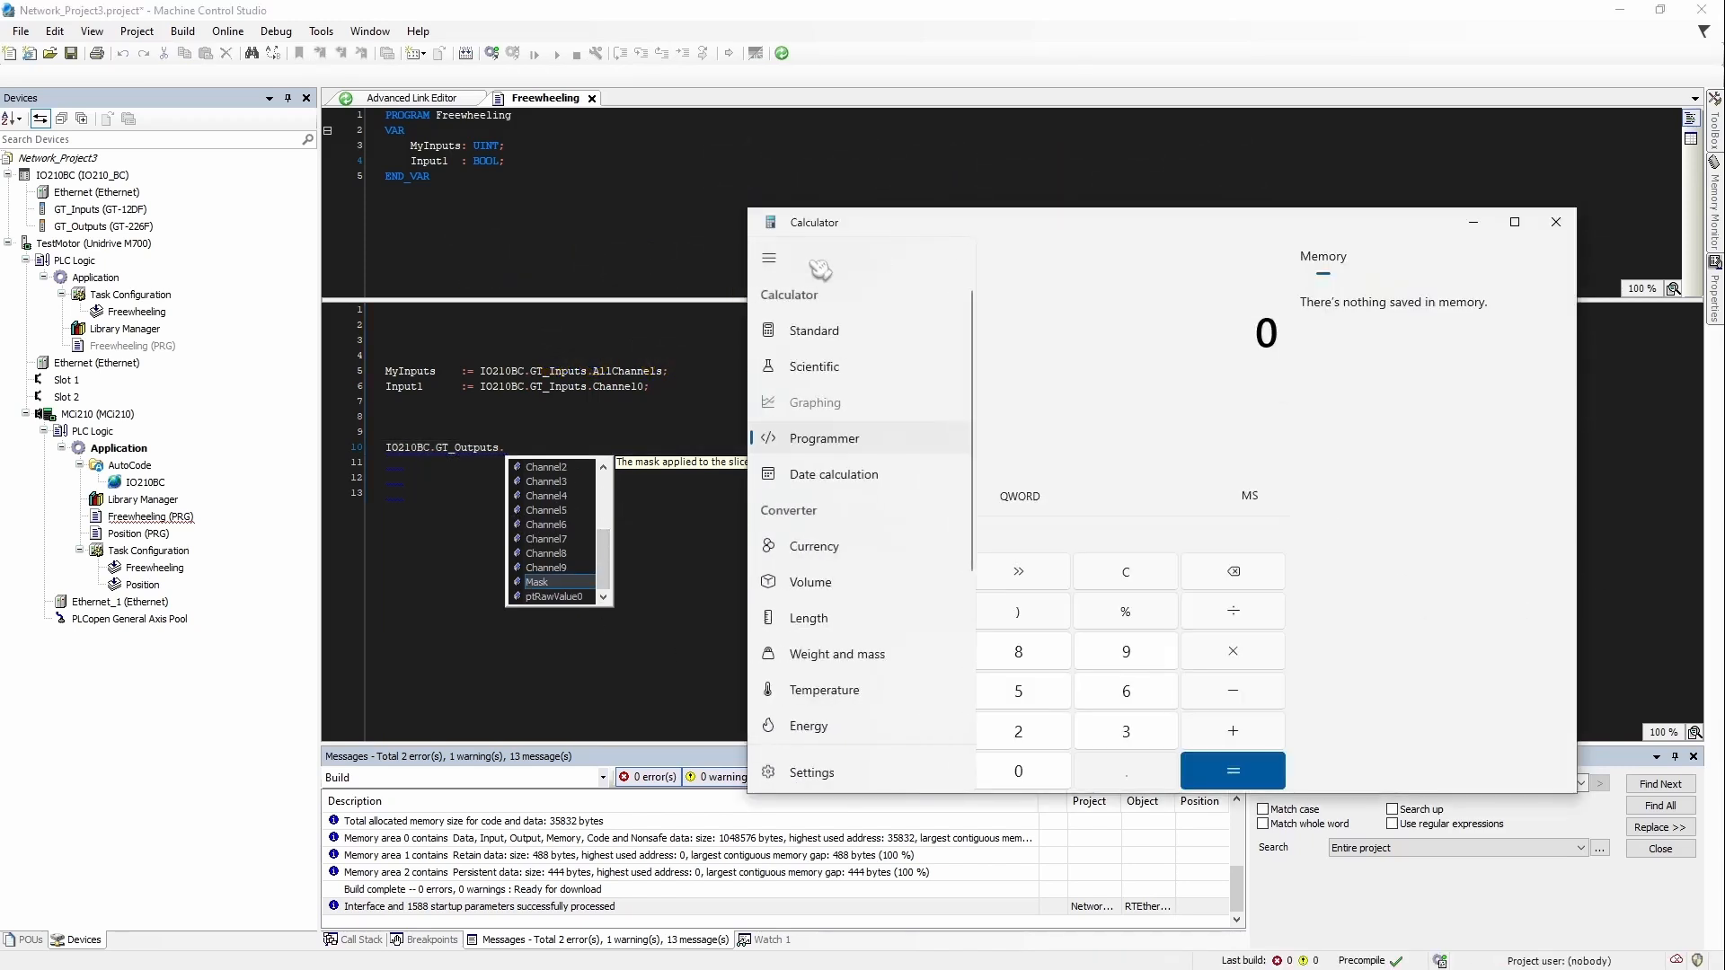
{"action": "left_click", "coordinate": [822, 437]}
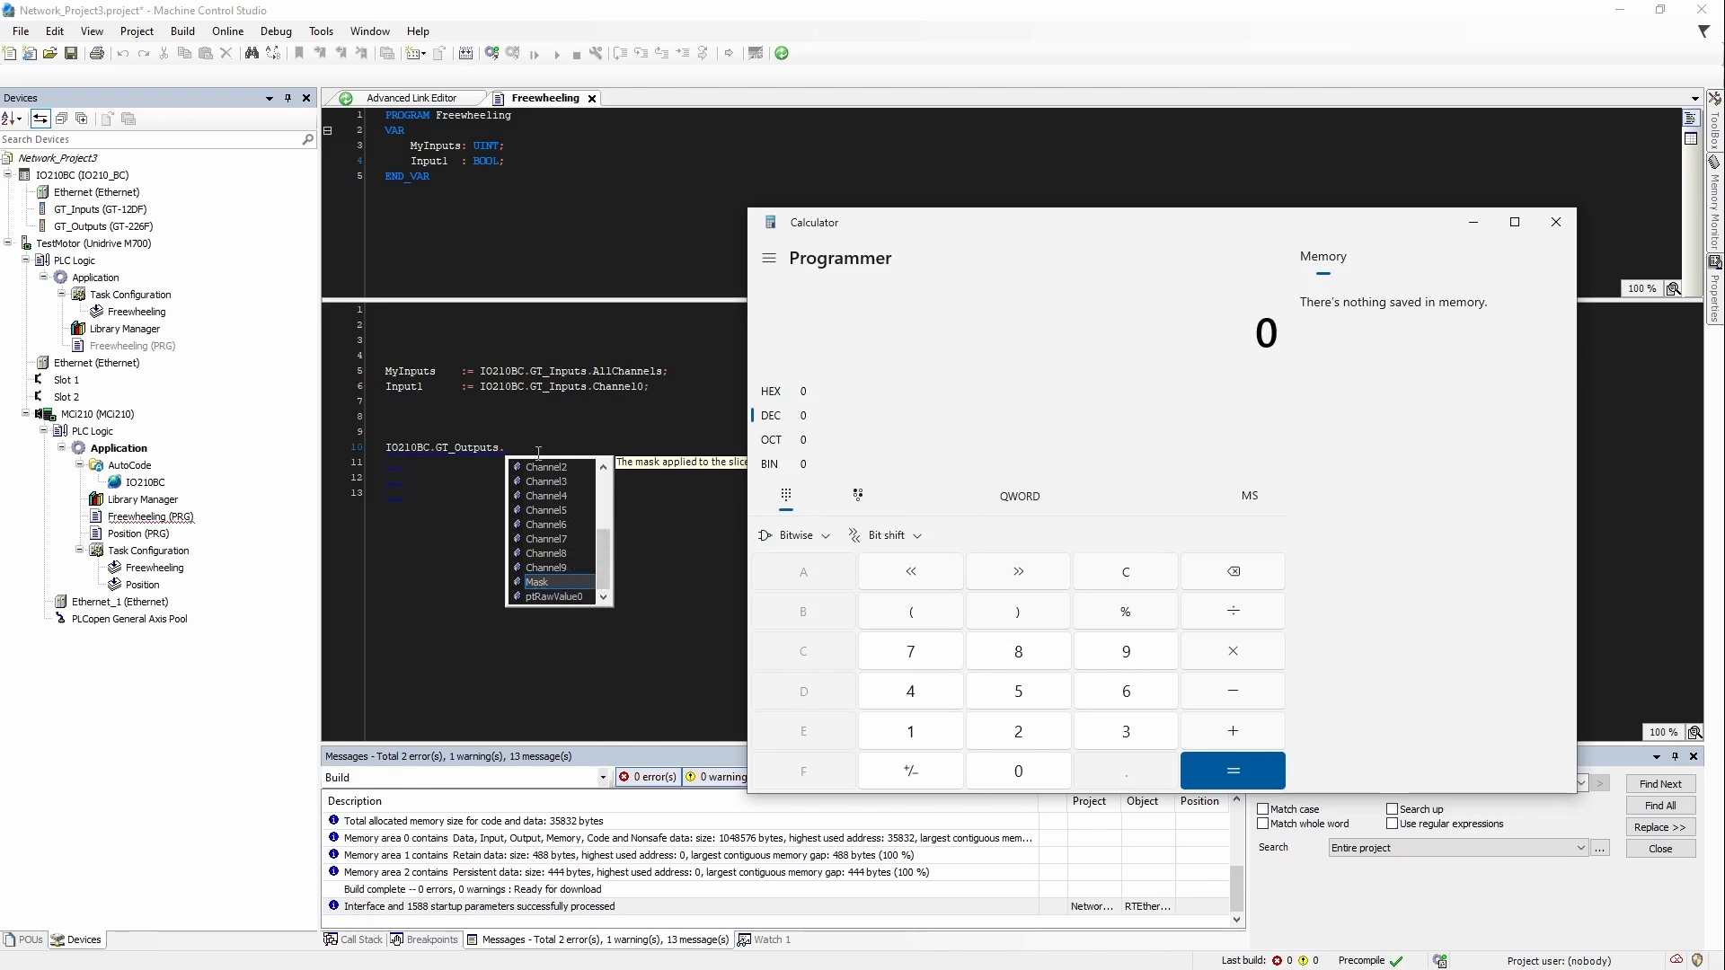
{"action": "left_click", "coordinate": [791, 465]}
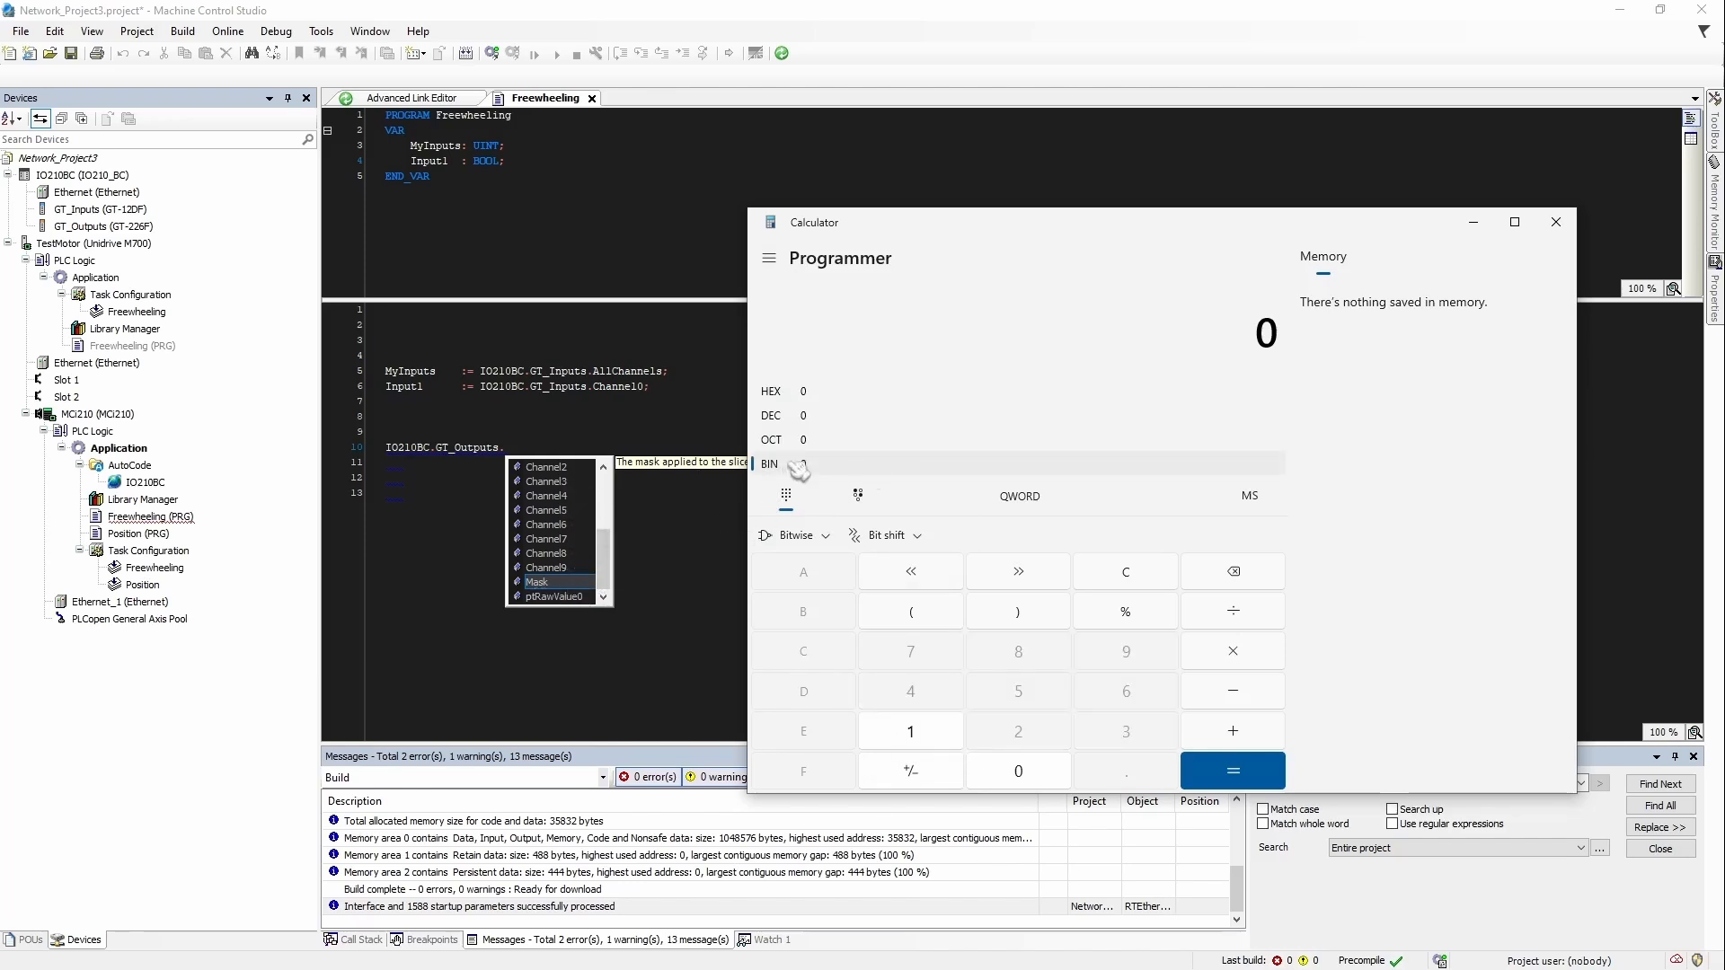
{"action": "left_click", "coordinate": [942, 743]}
{"action": "left_click", "coordinate": [941, 743]}
{"action": "left_click", "coordinate": [942, 742]}
{"action": "left_click", "coordinate": [942, 742]}
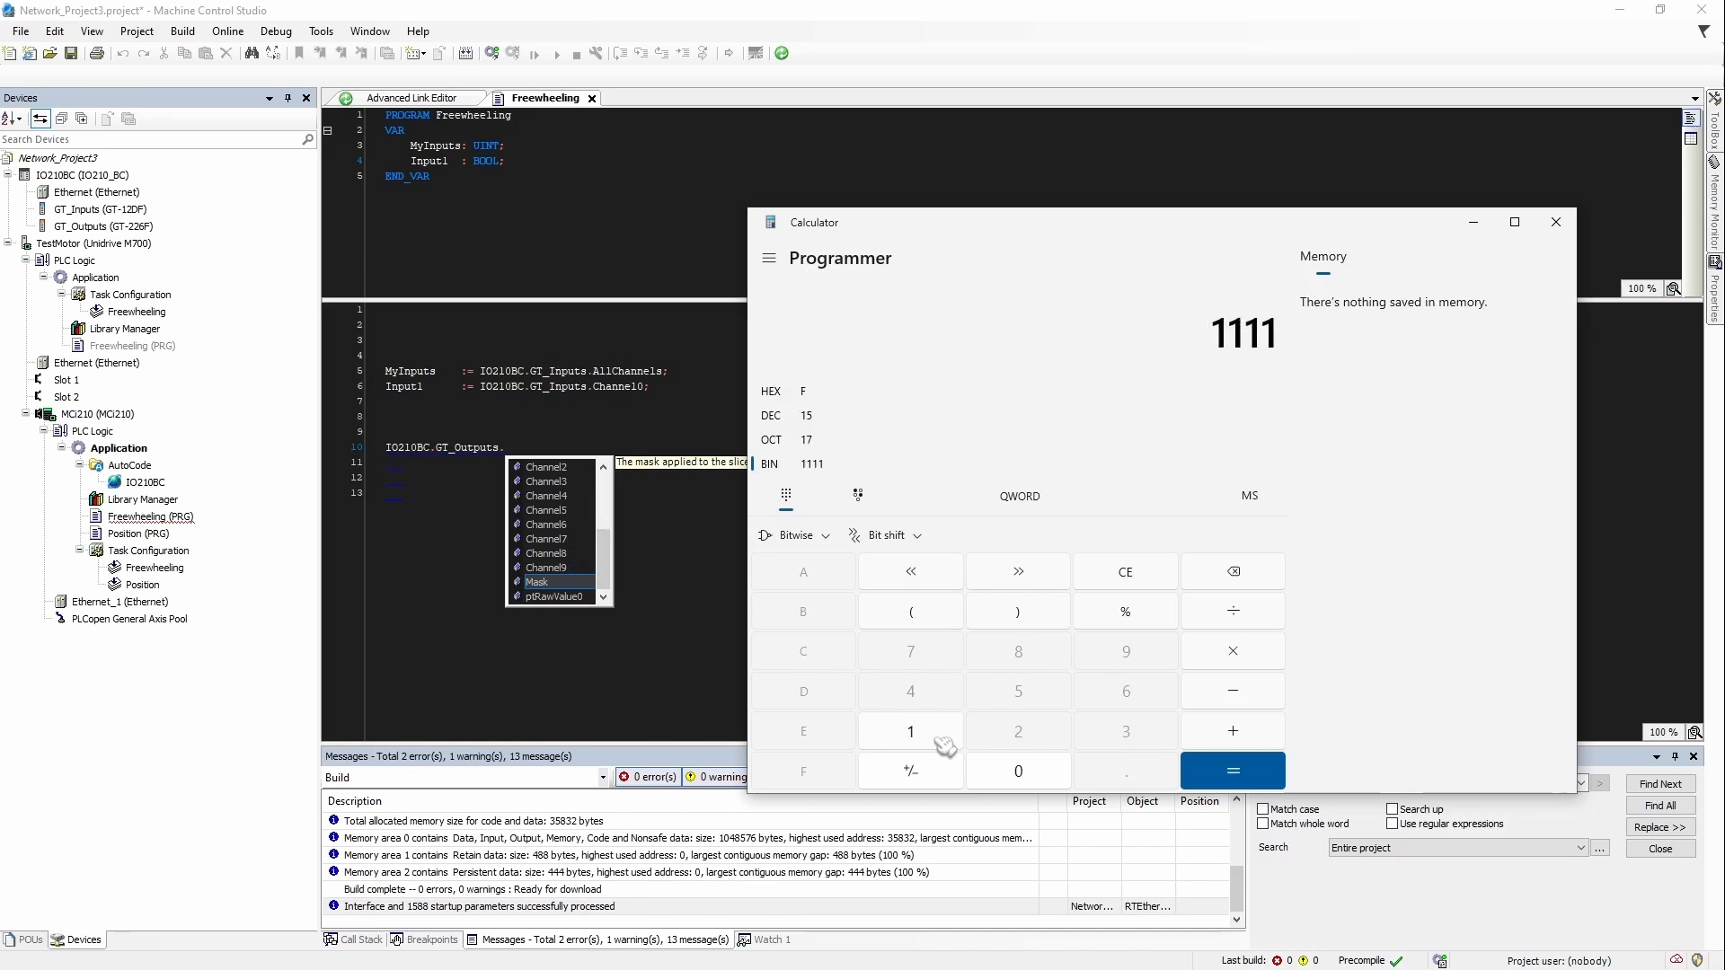
{"action": "left_click", "coordinate": [942, 742]}
{"action": "left_click", "coordinate": [941, 742]}
{"action": "left_click", "coordinate": [941, 743]}
{"action": "left_click", "coordinate": [942, 742]}
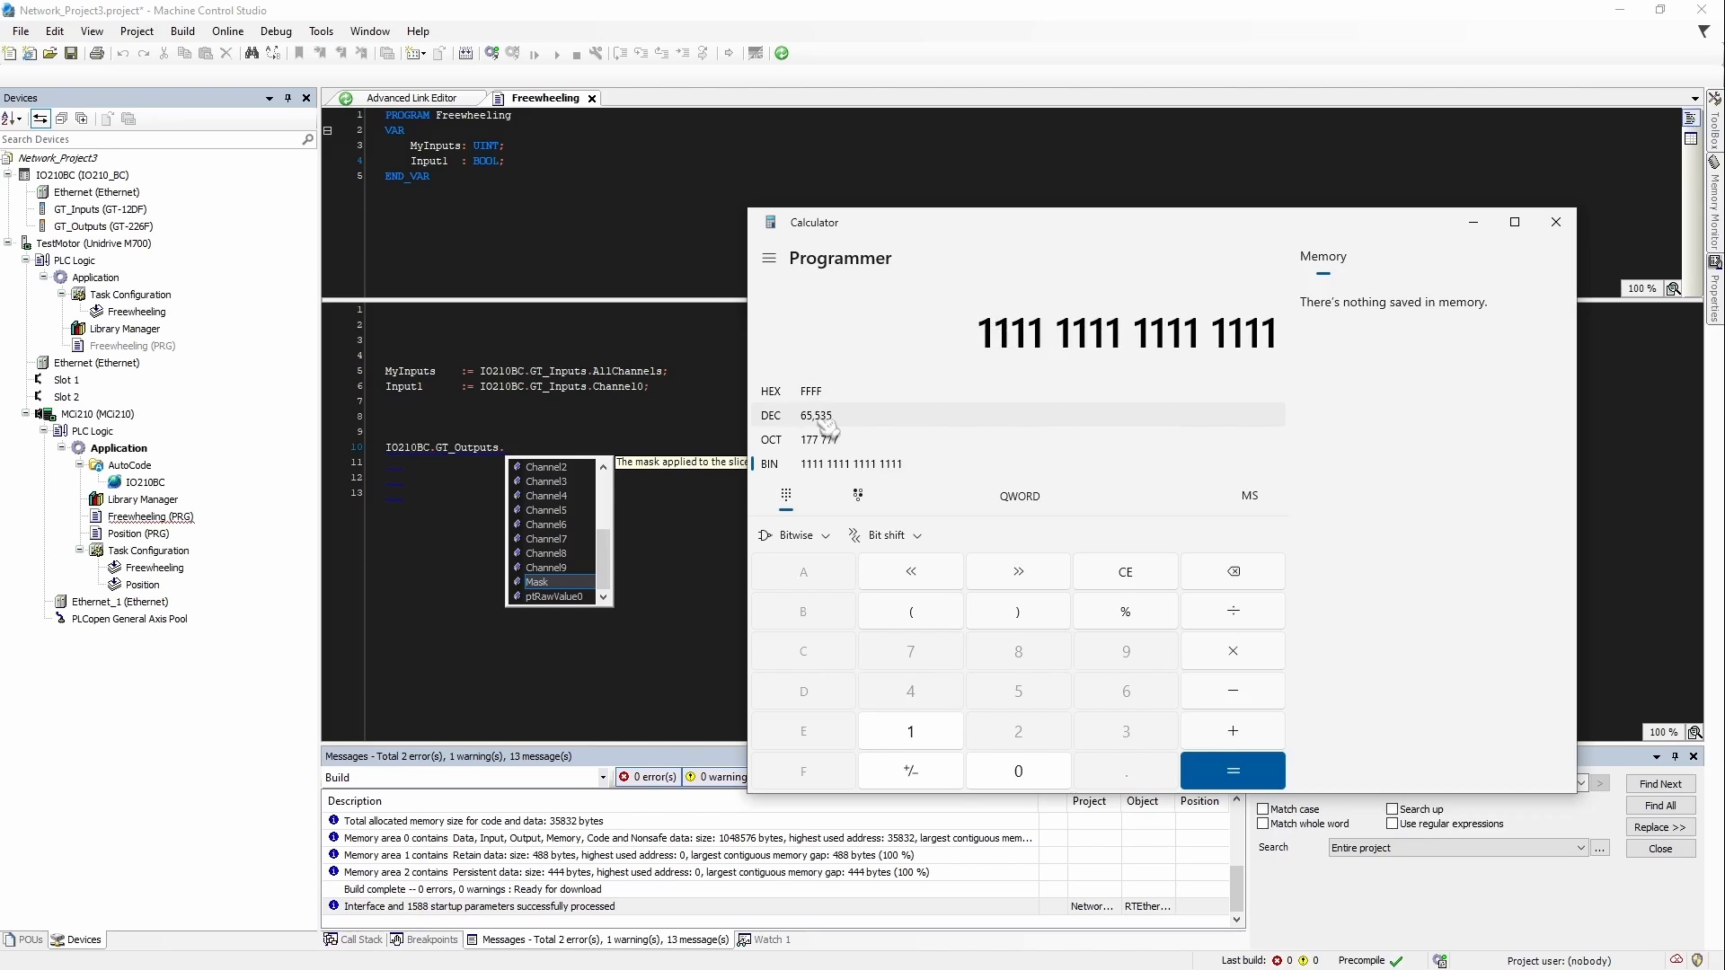
{"action": "left_click", "coordinate": [870, 419]}
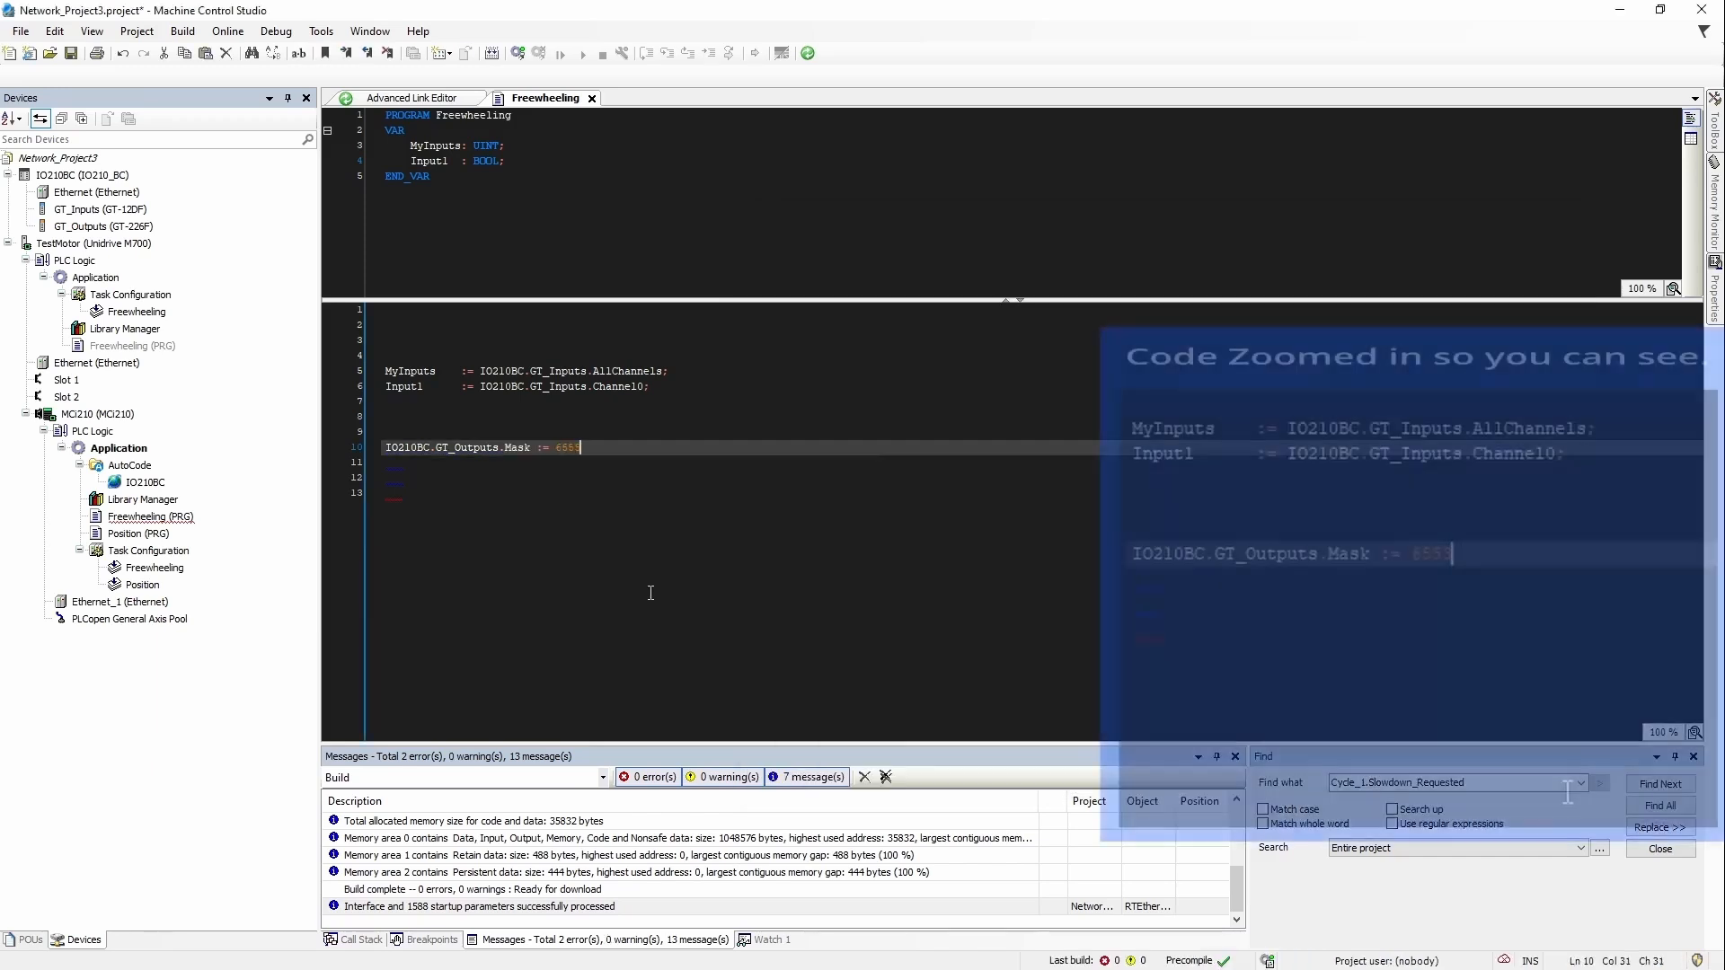
Step: Finish line 10 as IO210BC.GT_Outputs.Mask := 65535; followed by a blank line
{"action": "type", "text": "5;"}
{"action": "key", "text": "Return"}
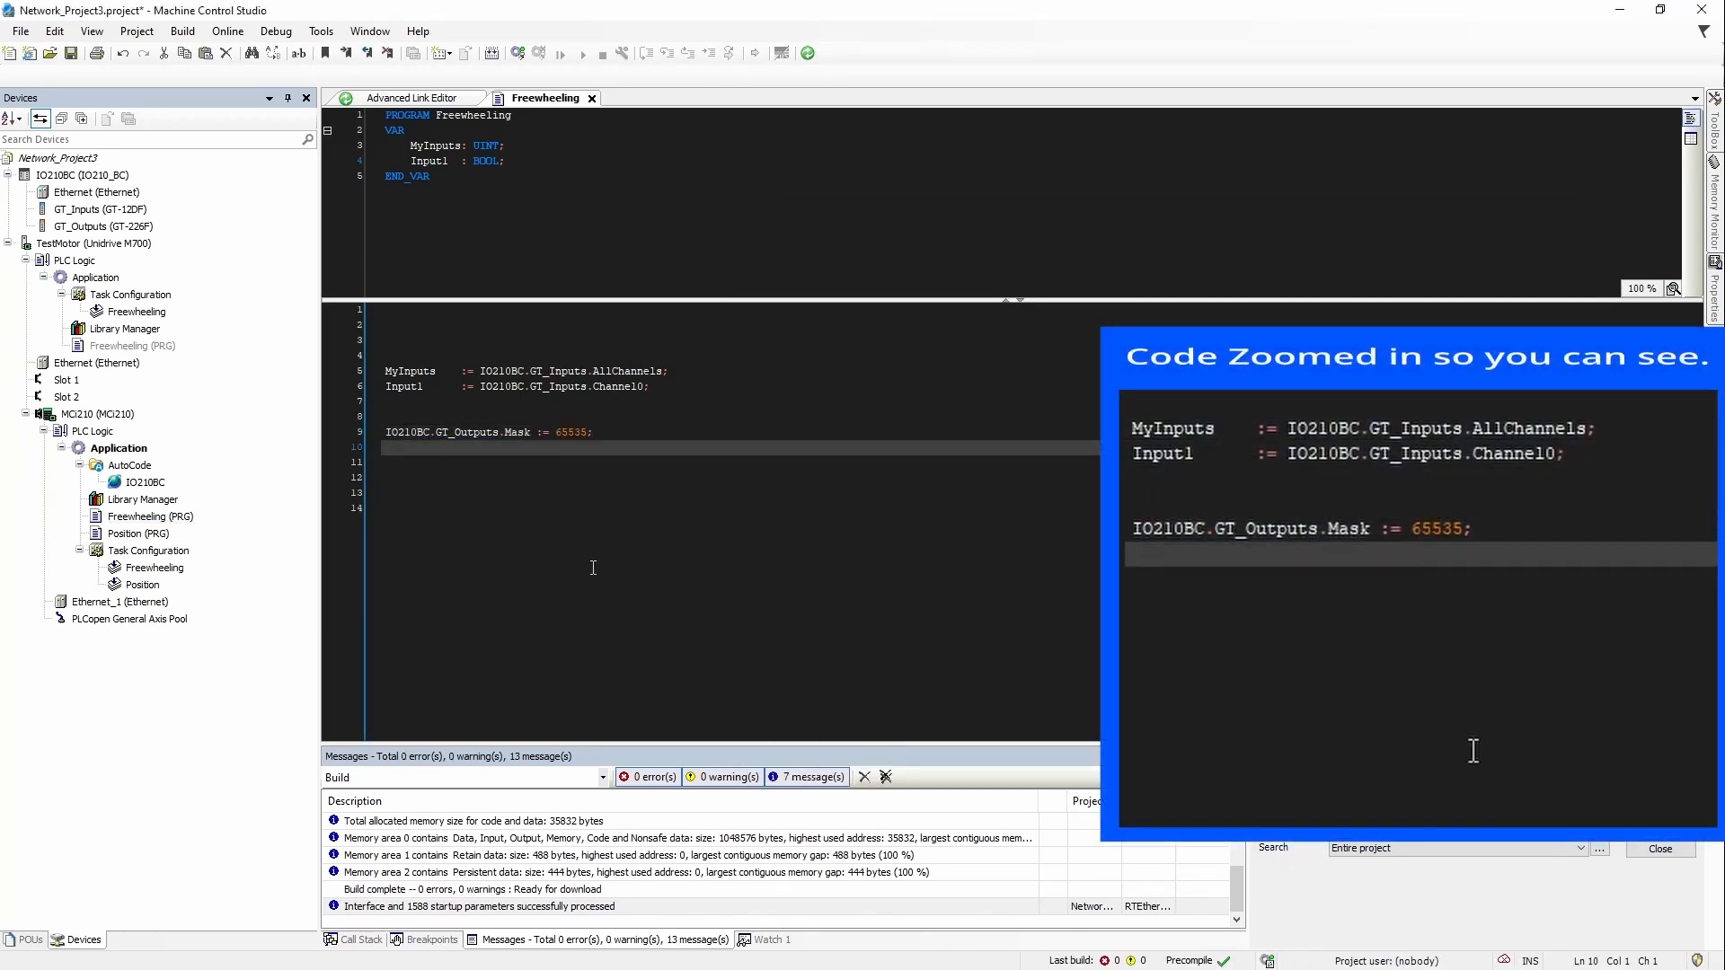
{"action": "key", "text": "Return"}
Step: Add the statement IO210BC.GT_Outputs.Channel0 := test; and select the MCi210 controller
{"action": "type", "text": "IO210BC"}
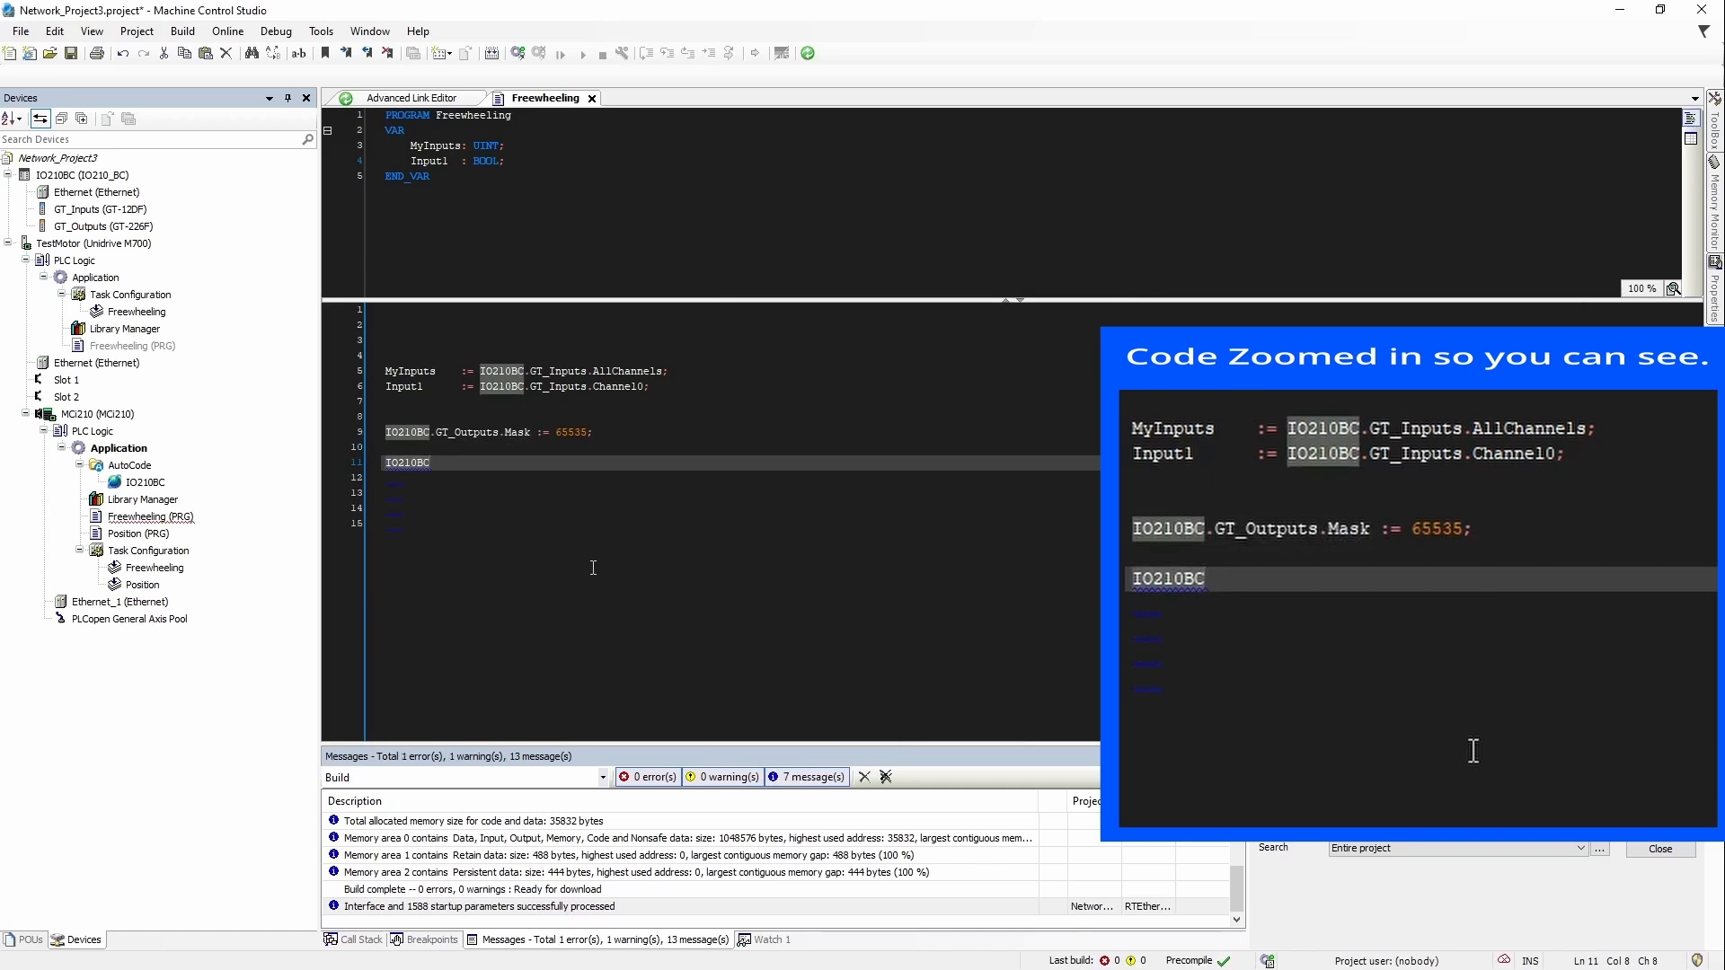
{"action": "type", "text": ".."}
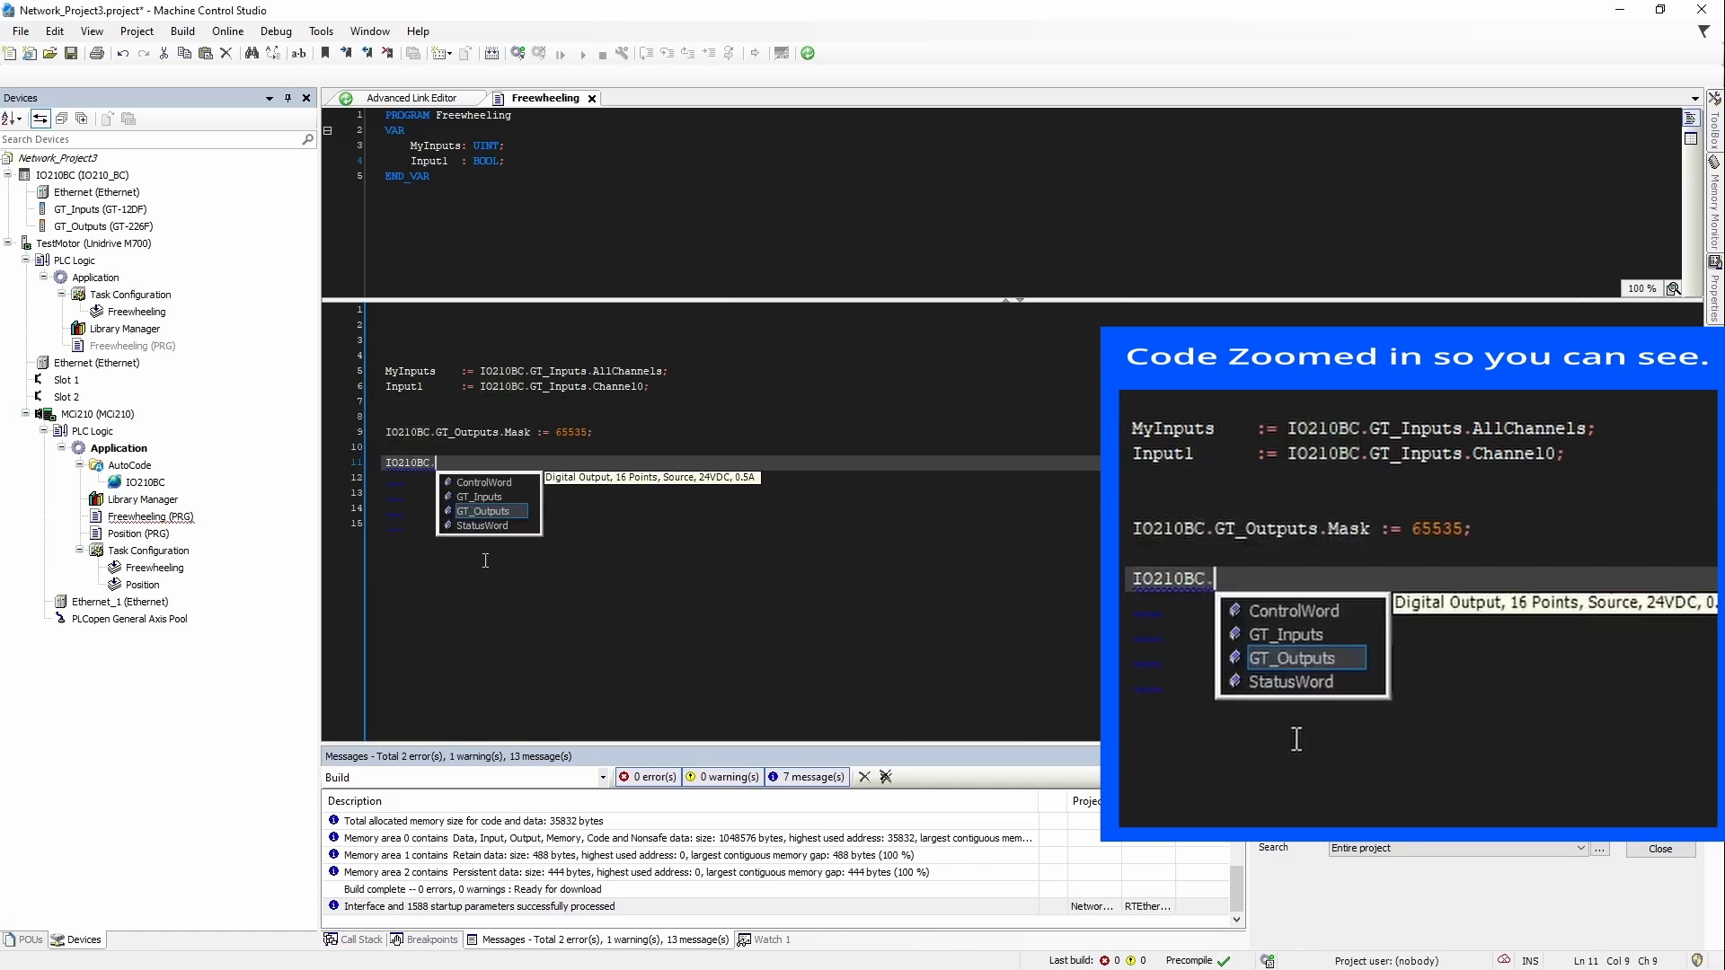
{"action": "double_click", "coordinate": [483, 511]}
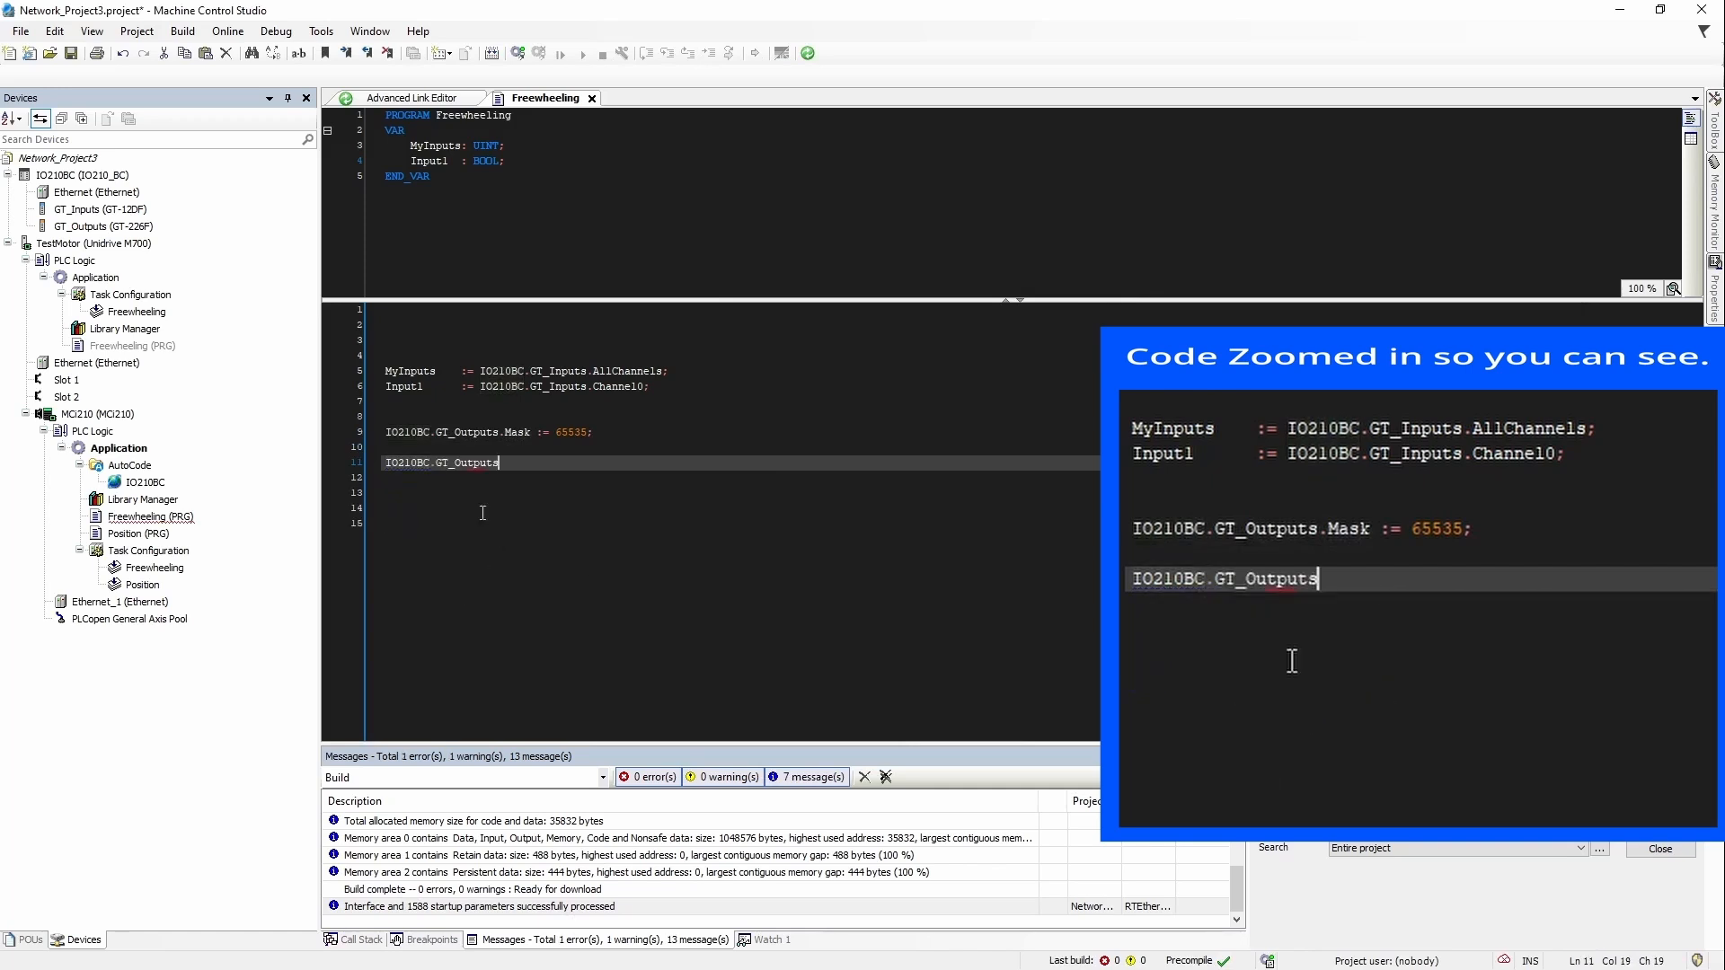
{"action": "type", "text": "."}
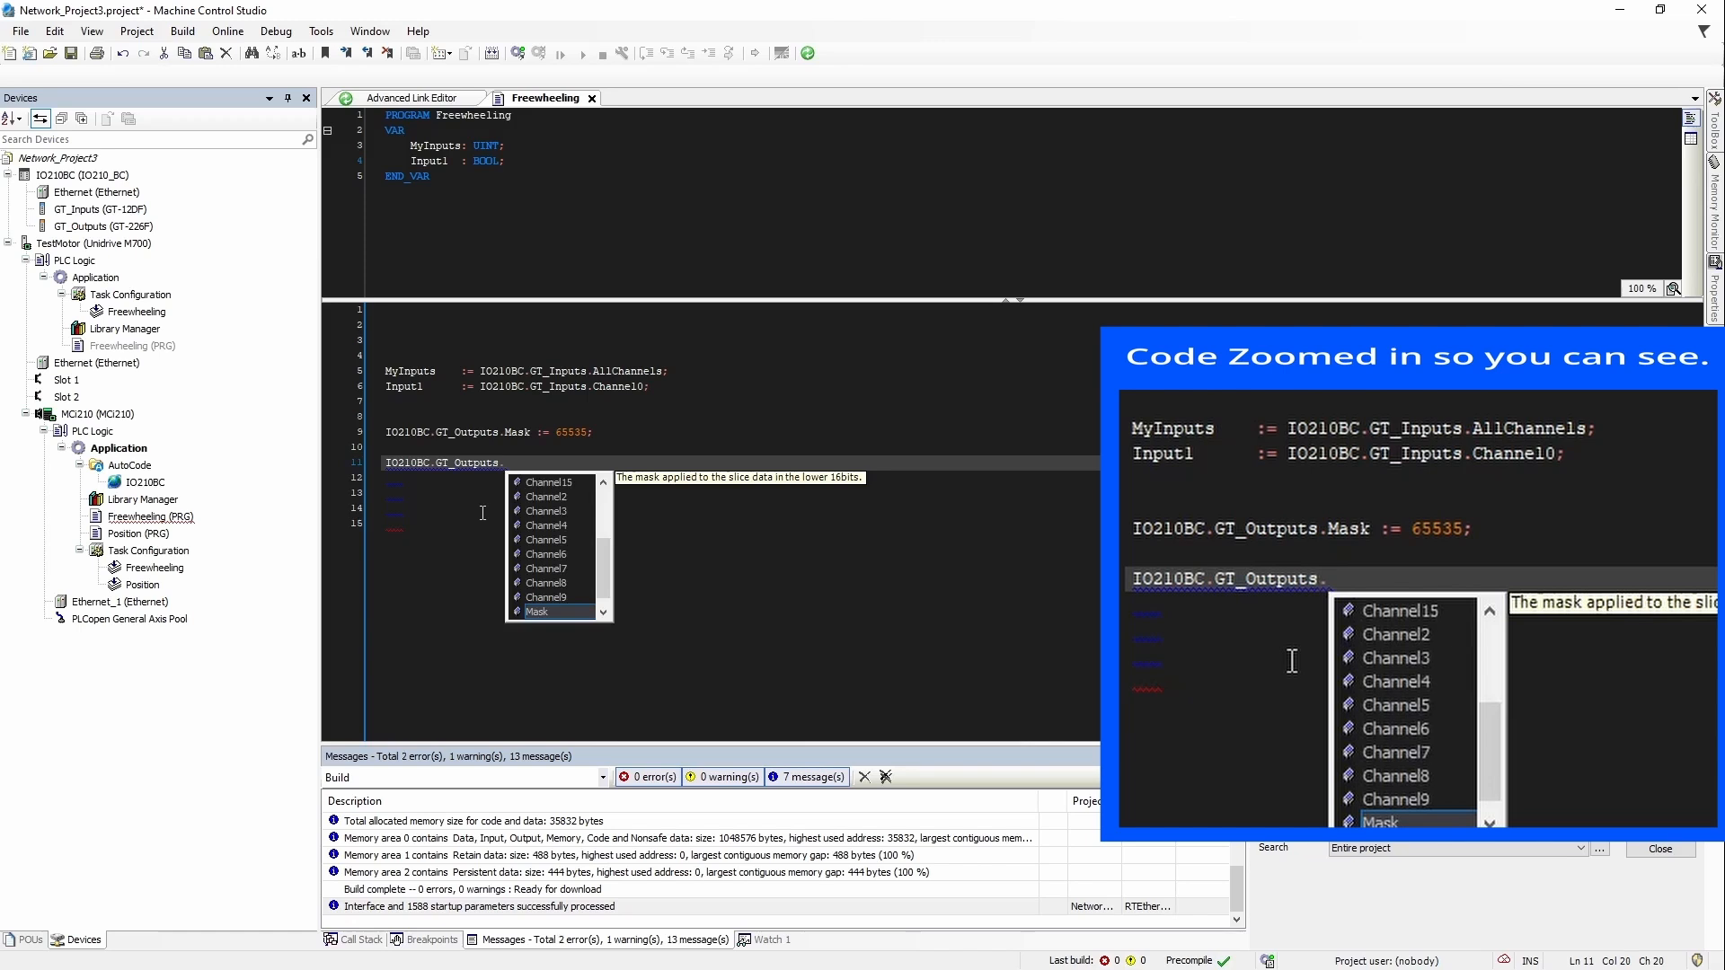
{"action": "key", "text": "Up"}
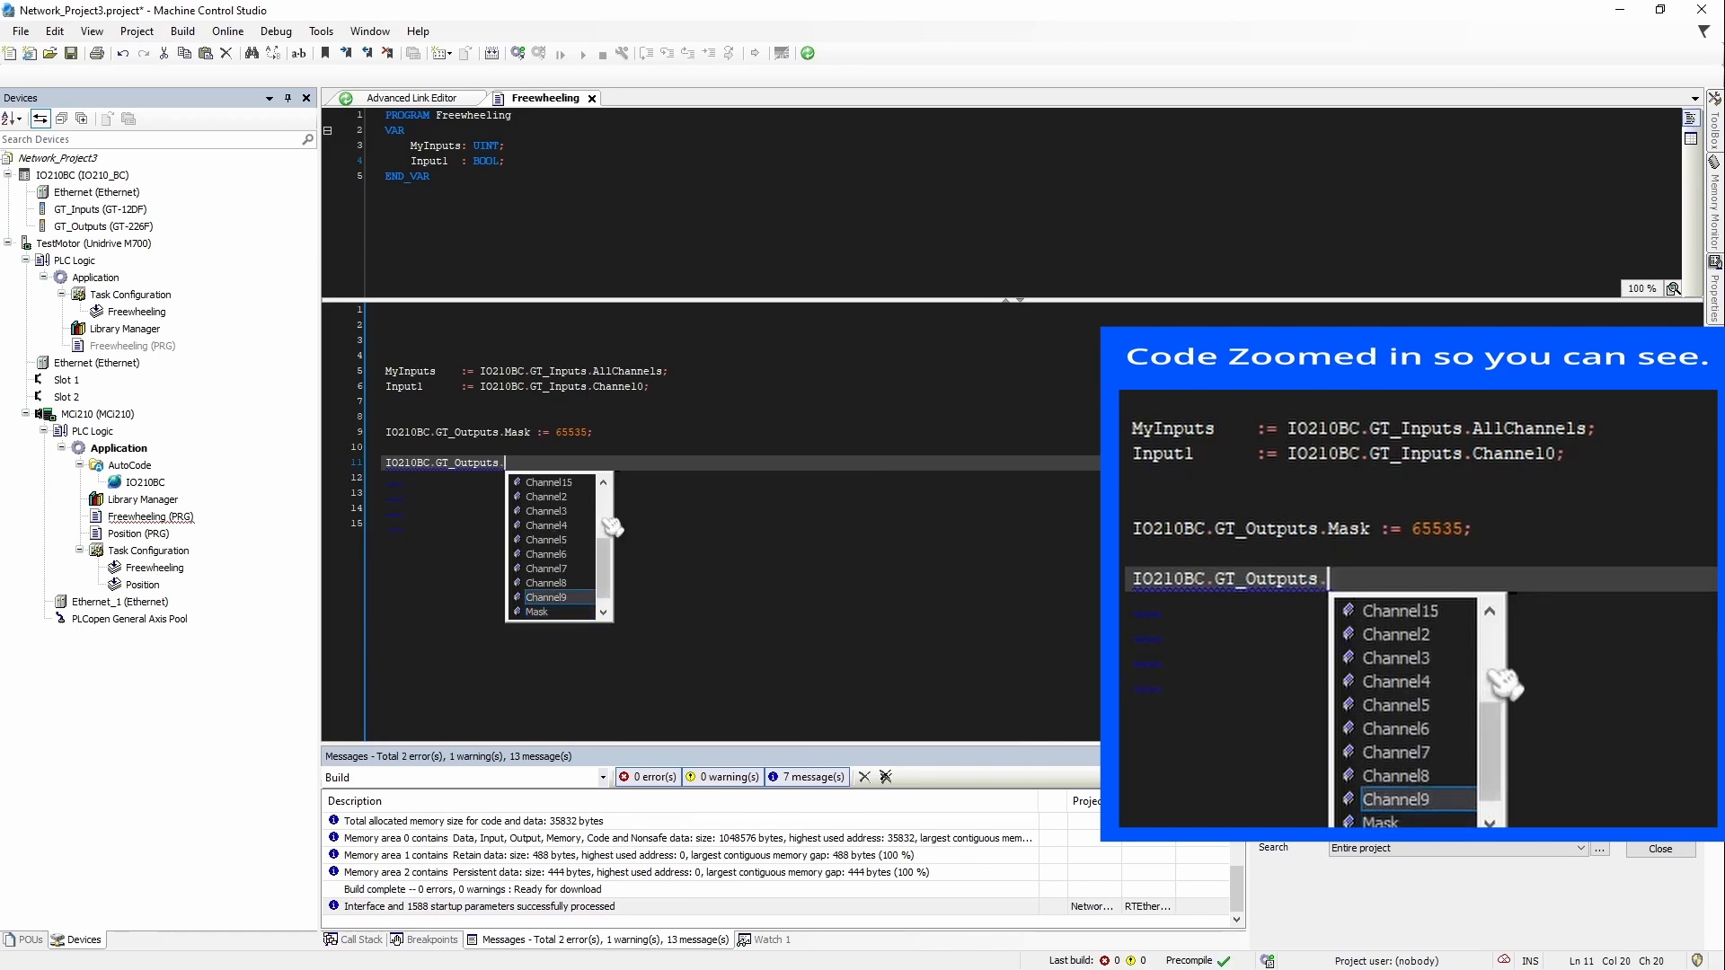
{"action": "scroll", "coordinate": [565, 517], "scroll_direction": "up", "scroll_amount": 3}
{"action": "double_click", "coordinate": [544, 498]}
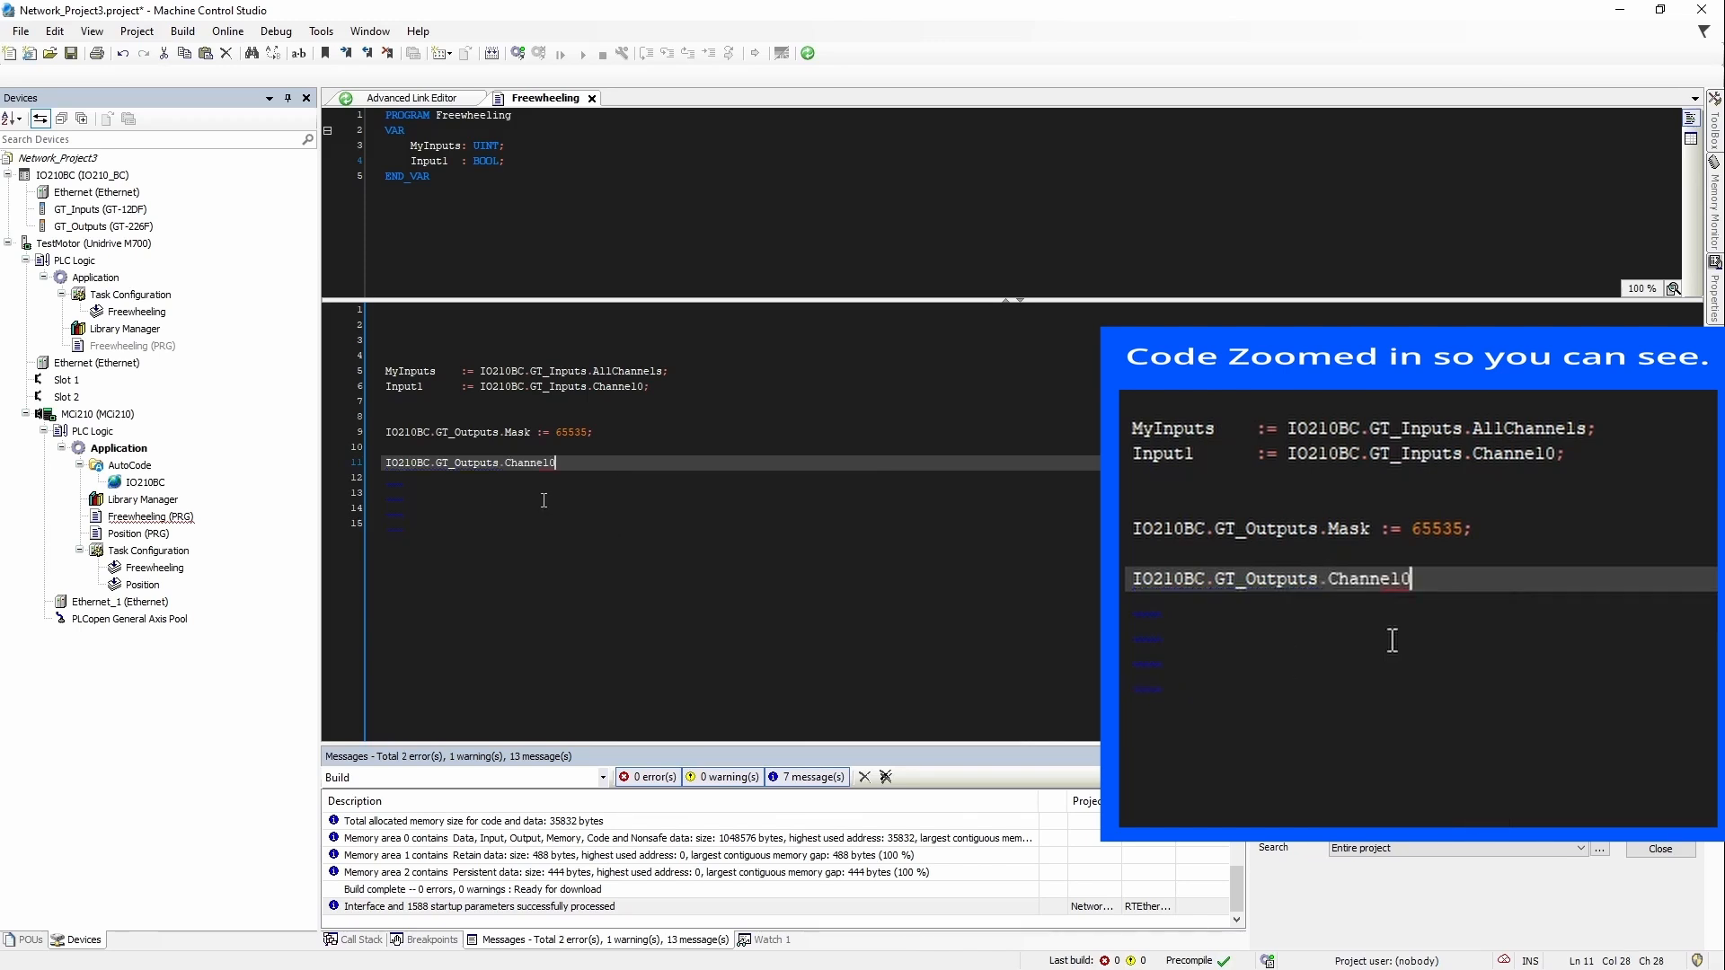
{"action": "type", "text": ":= test;"}
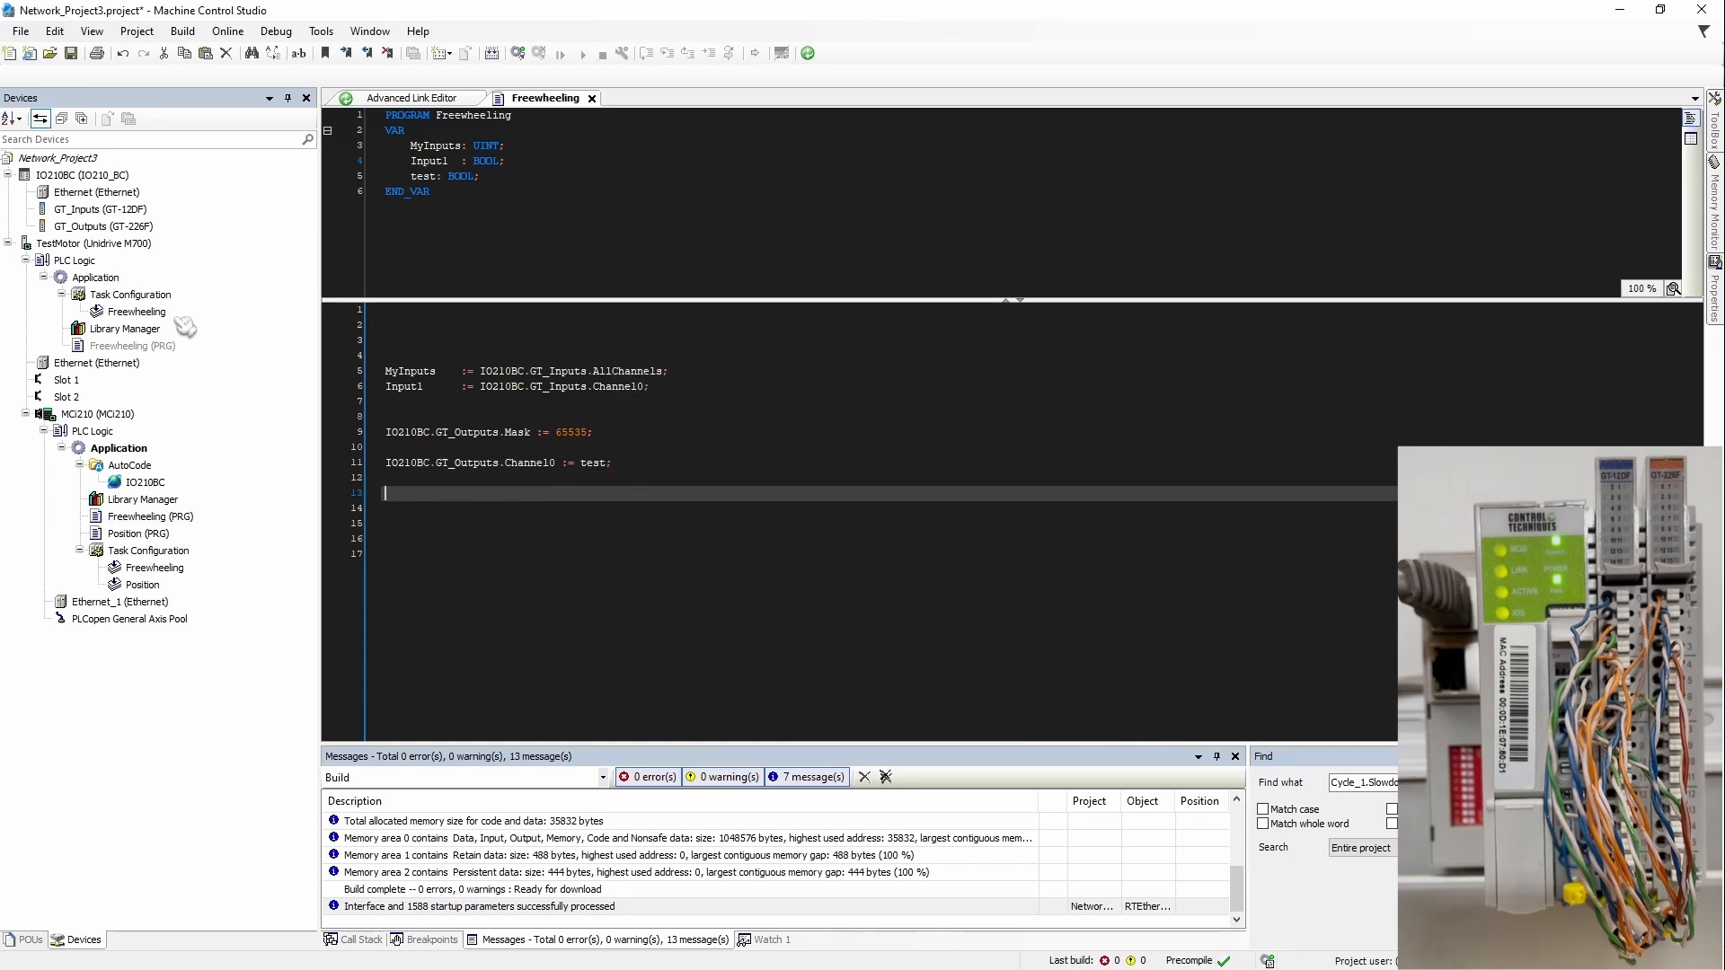
{"action": "left_click", "coordinate": [63, 415]}
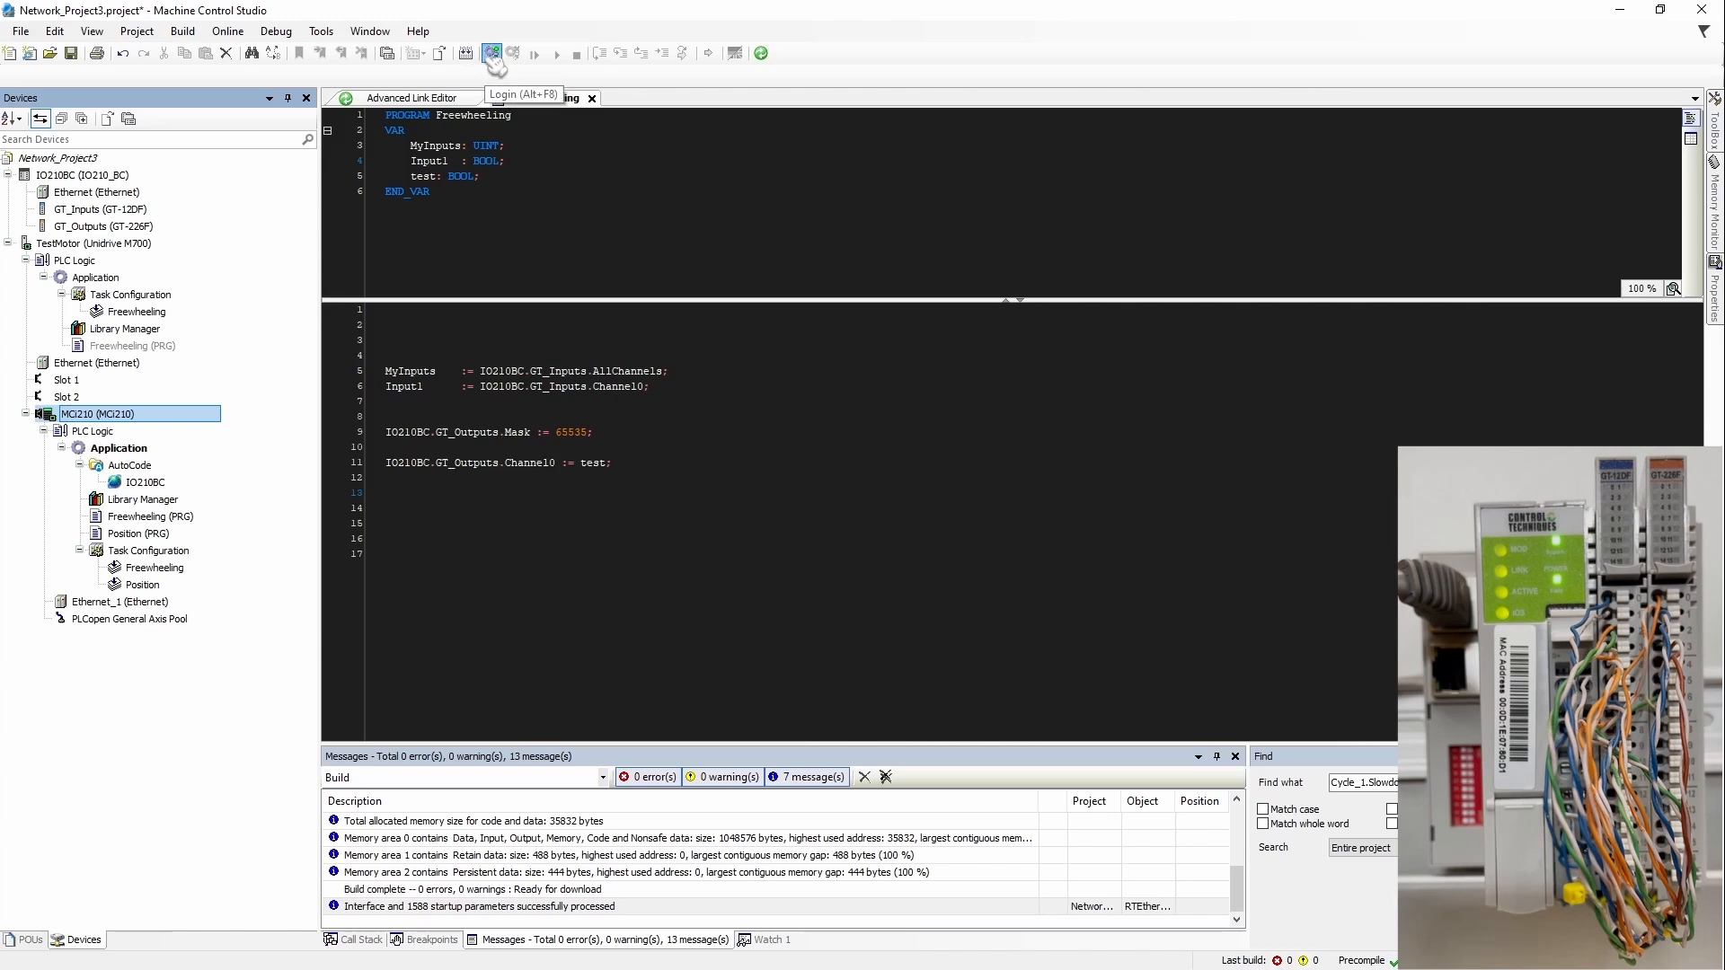
Step: Log in to MCi210, replace the application with the updated one, and start it running
{"action": "left_click", "coordinate": [492, 54]}
{"action": "left_click", "coordinate": [821, 532]}
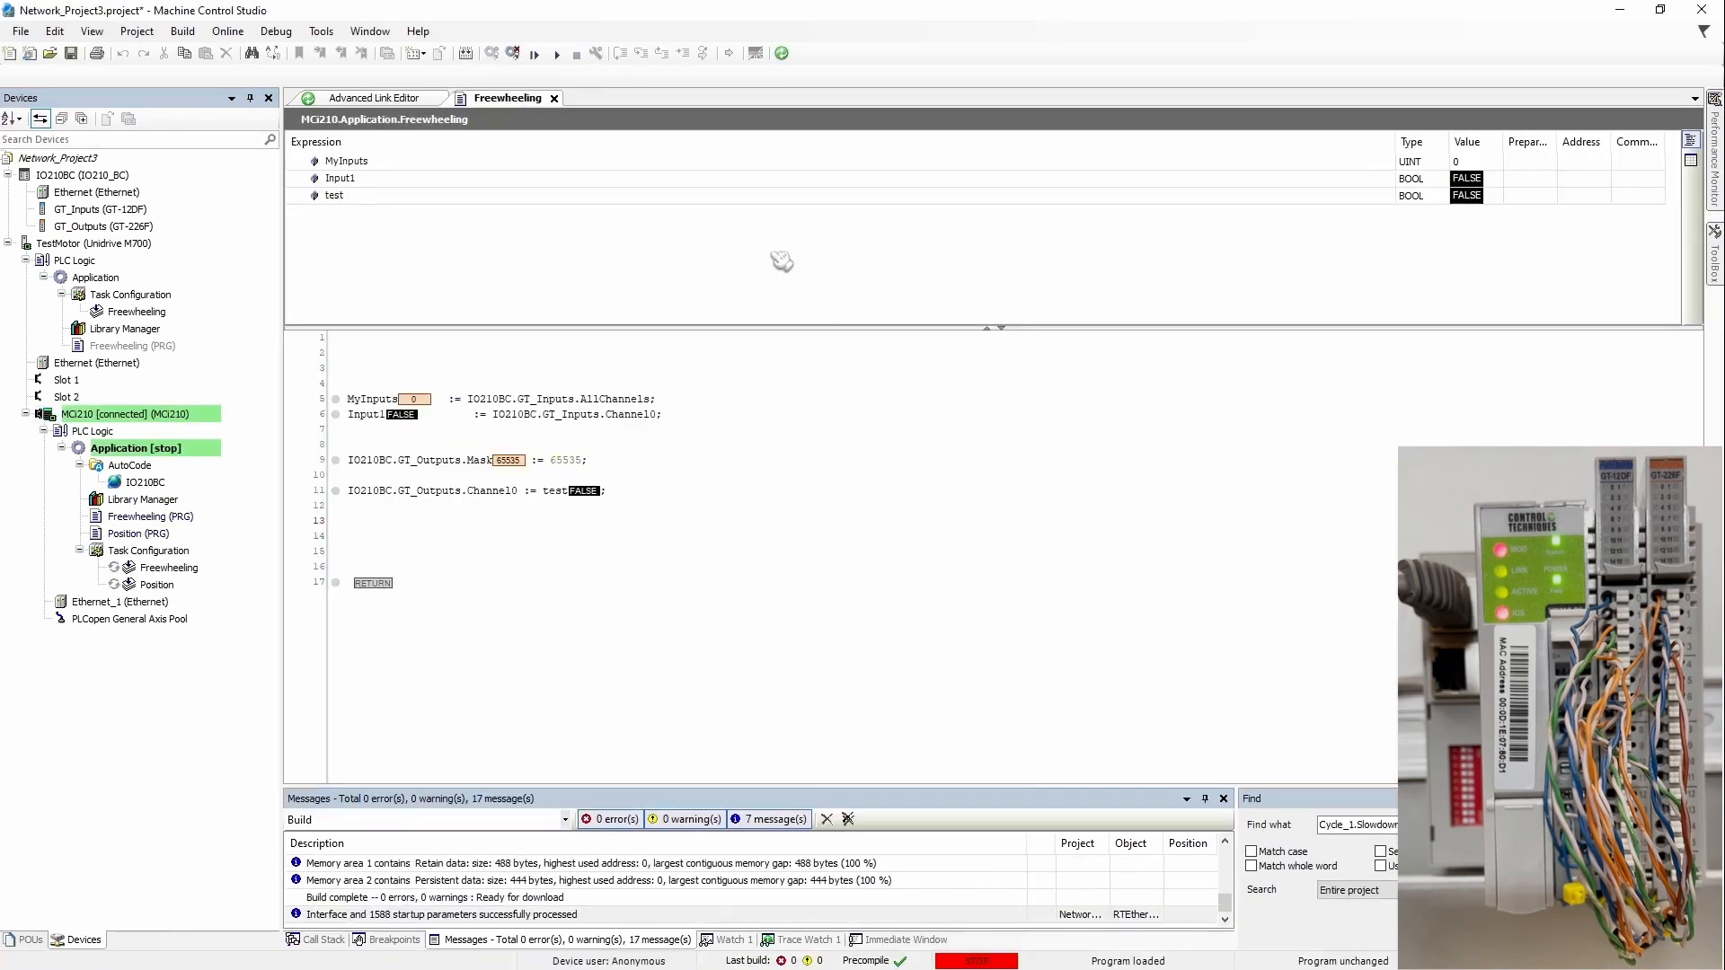
{"action": "left_click", "coordinate": [535, 54]}
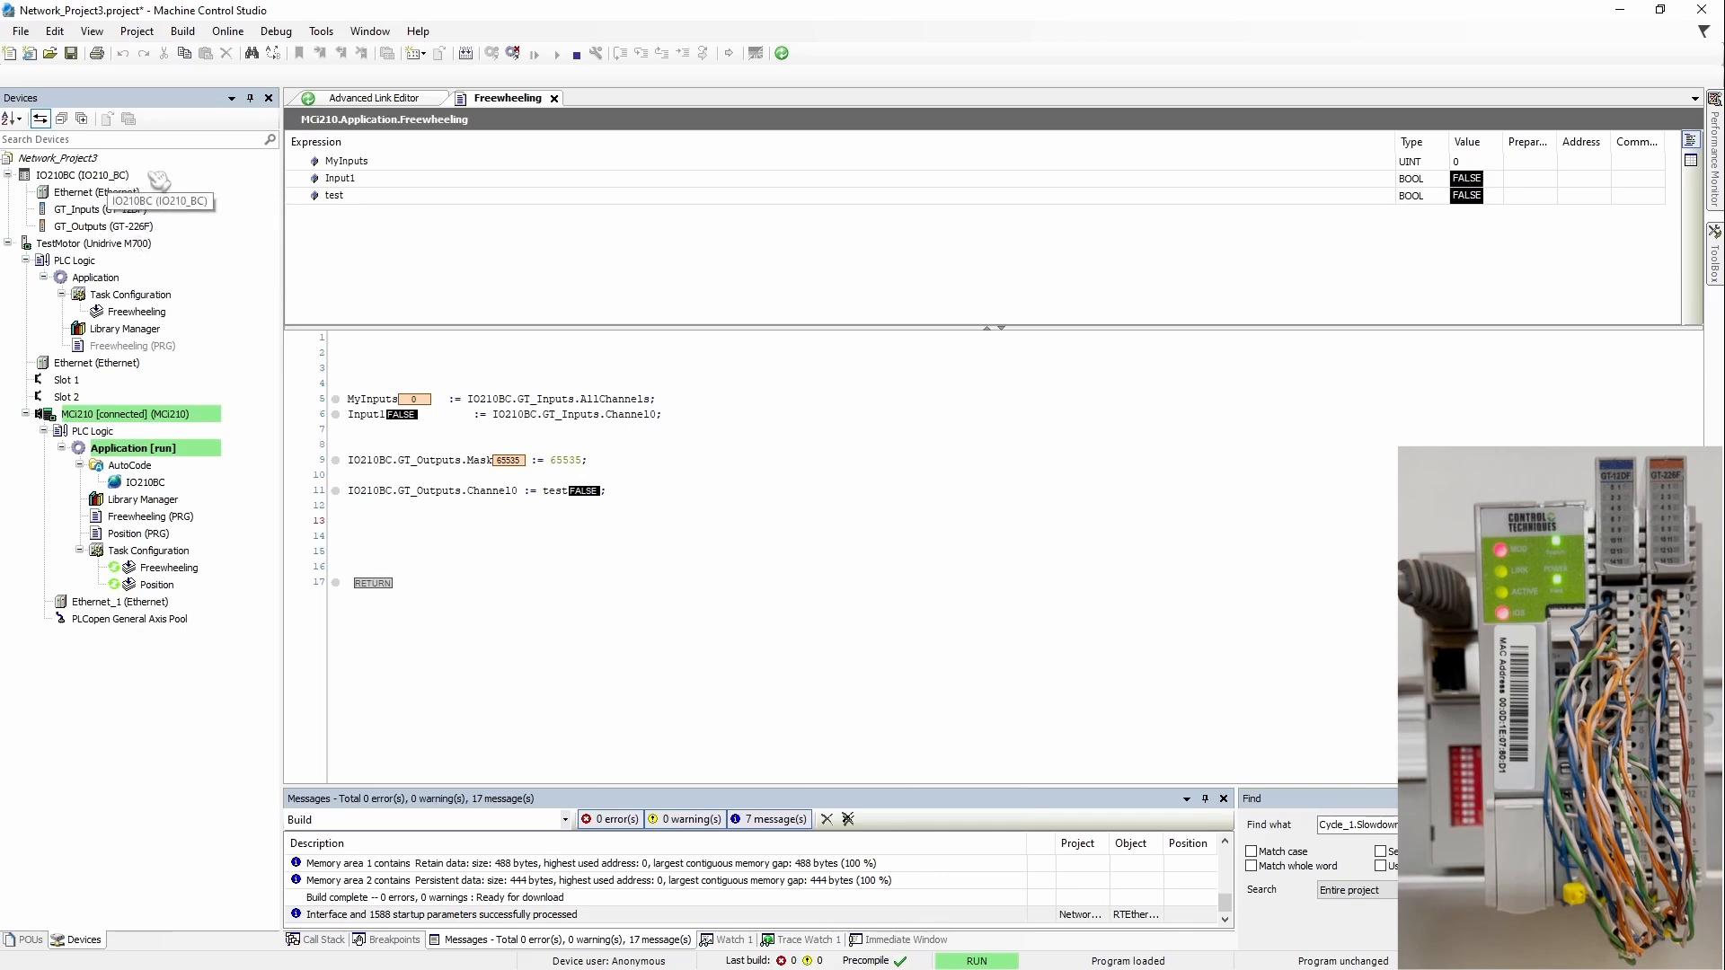
{"action": "left_click", "coordinate": [90, 177]}
Step: In IO210BC's Advanced Link Editor, enable online monitoring, clear the communication trip, then close it
{"action": "double_click", "coordinate": [90, 177]}
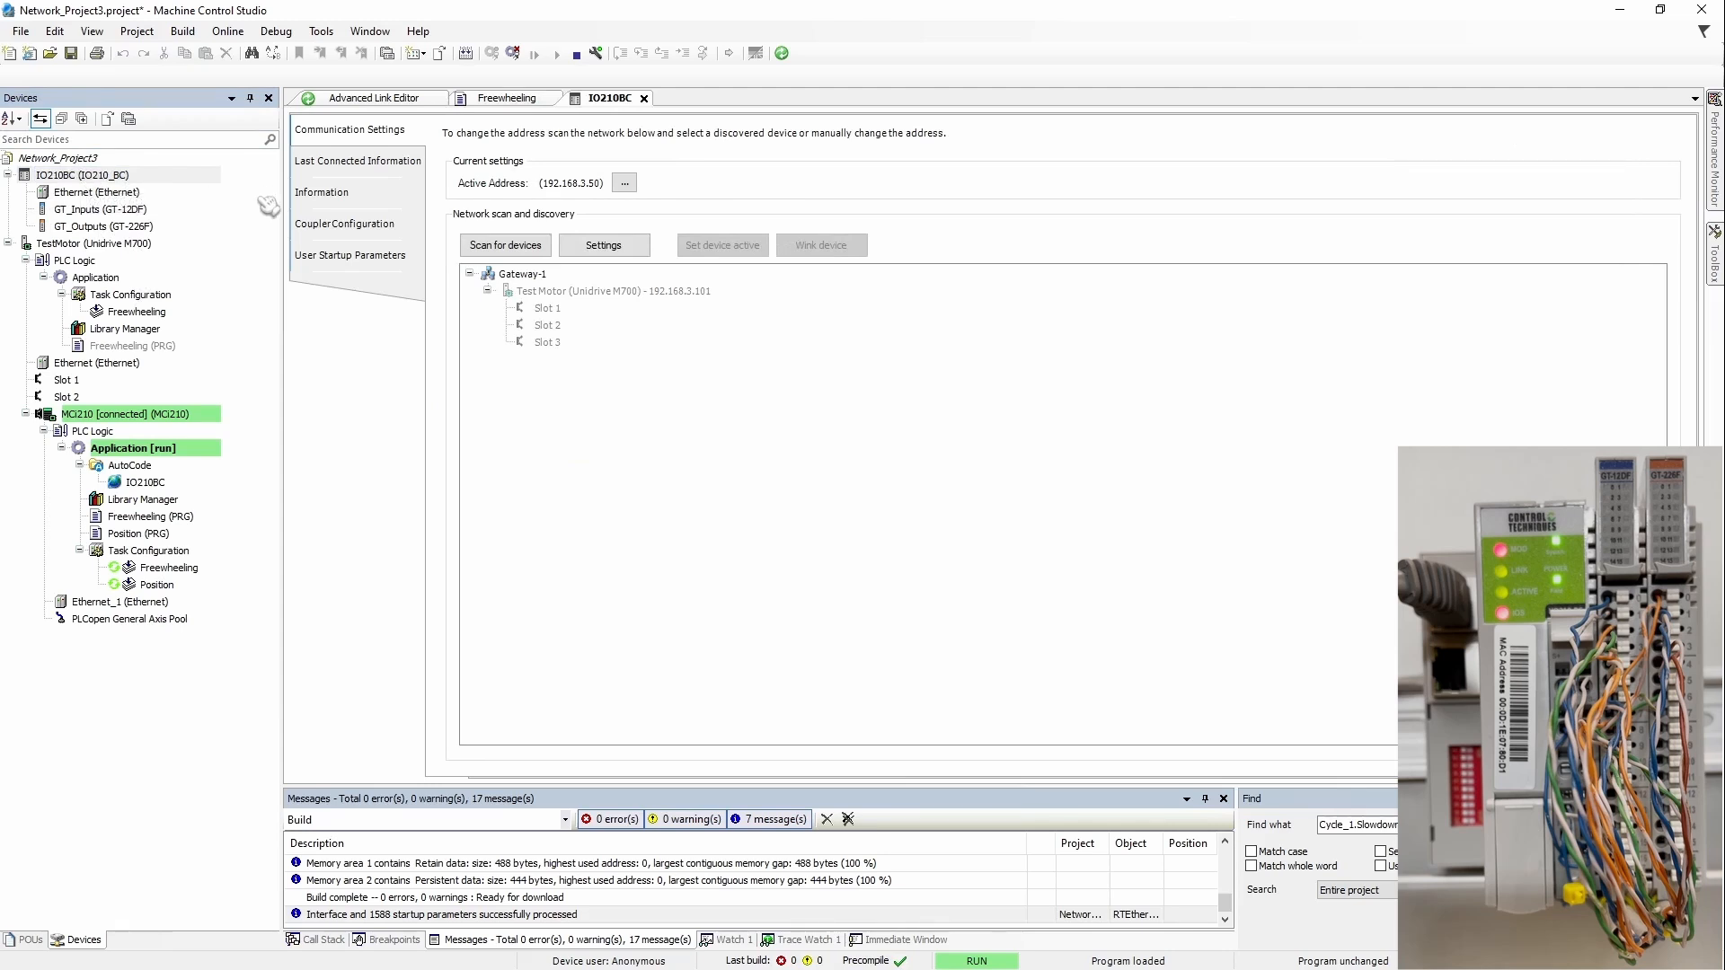
{"action": "left_click", "coordinate": [782, 53]}
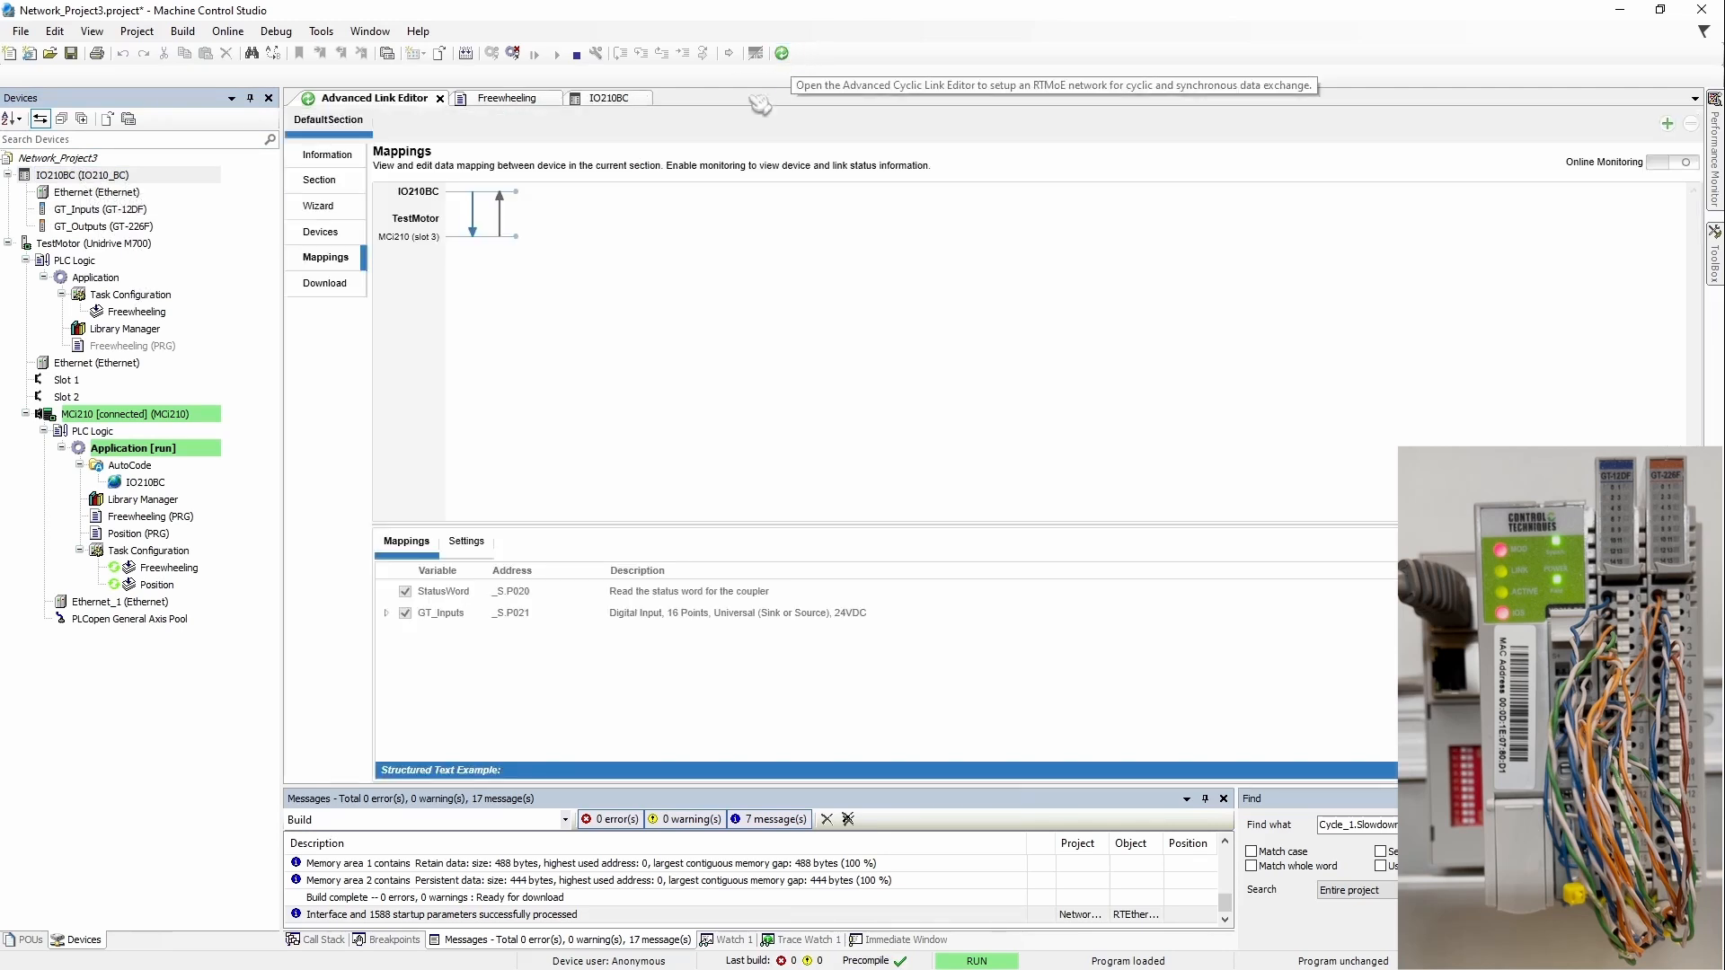
{"action": "left_click", "coordinate": [1681, 162]}
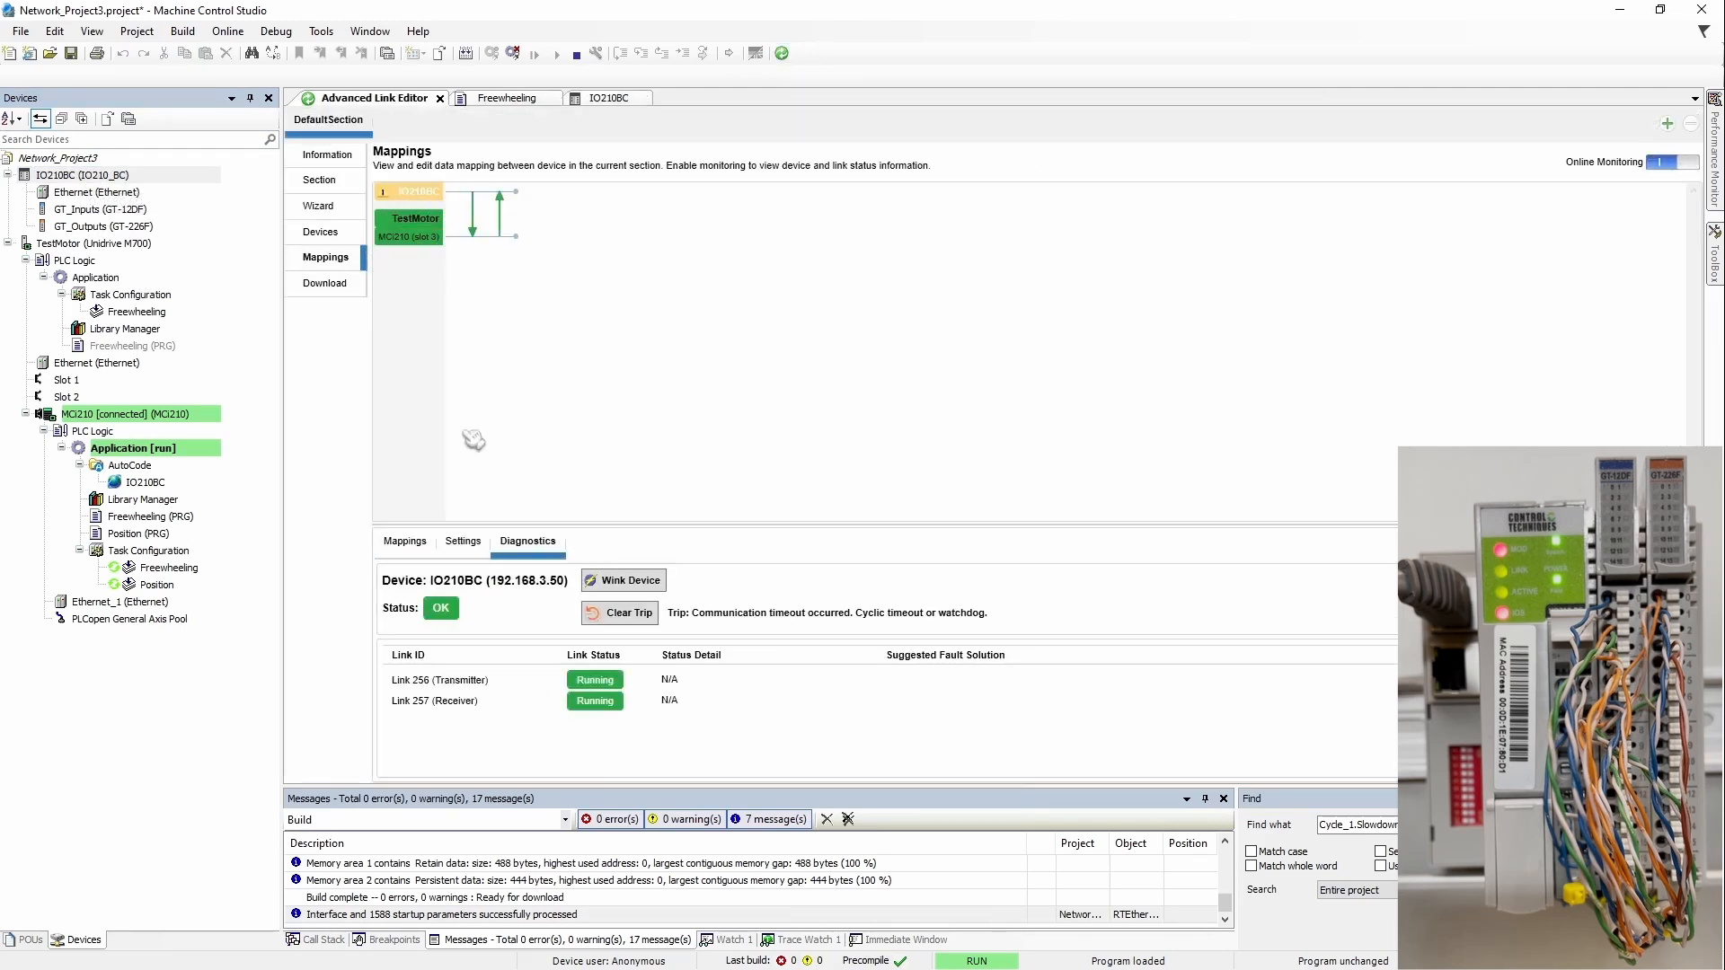
{"action": "left_click", "coordinate": [619, 615]}
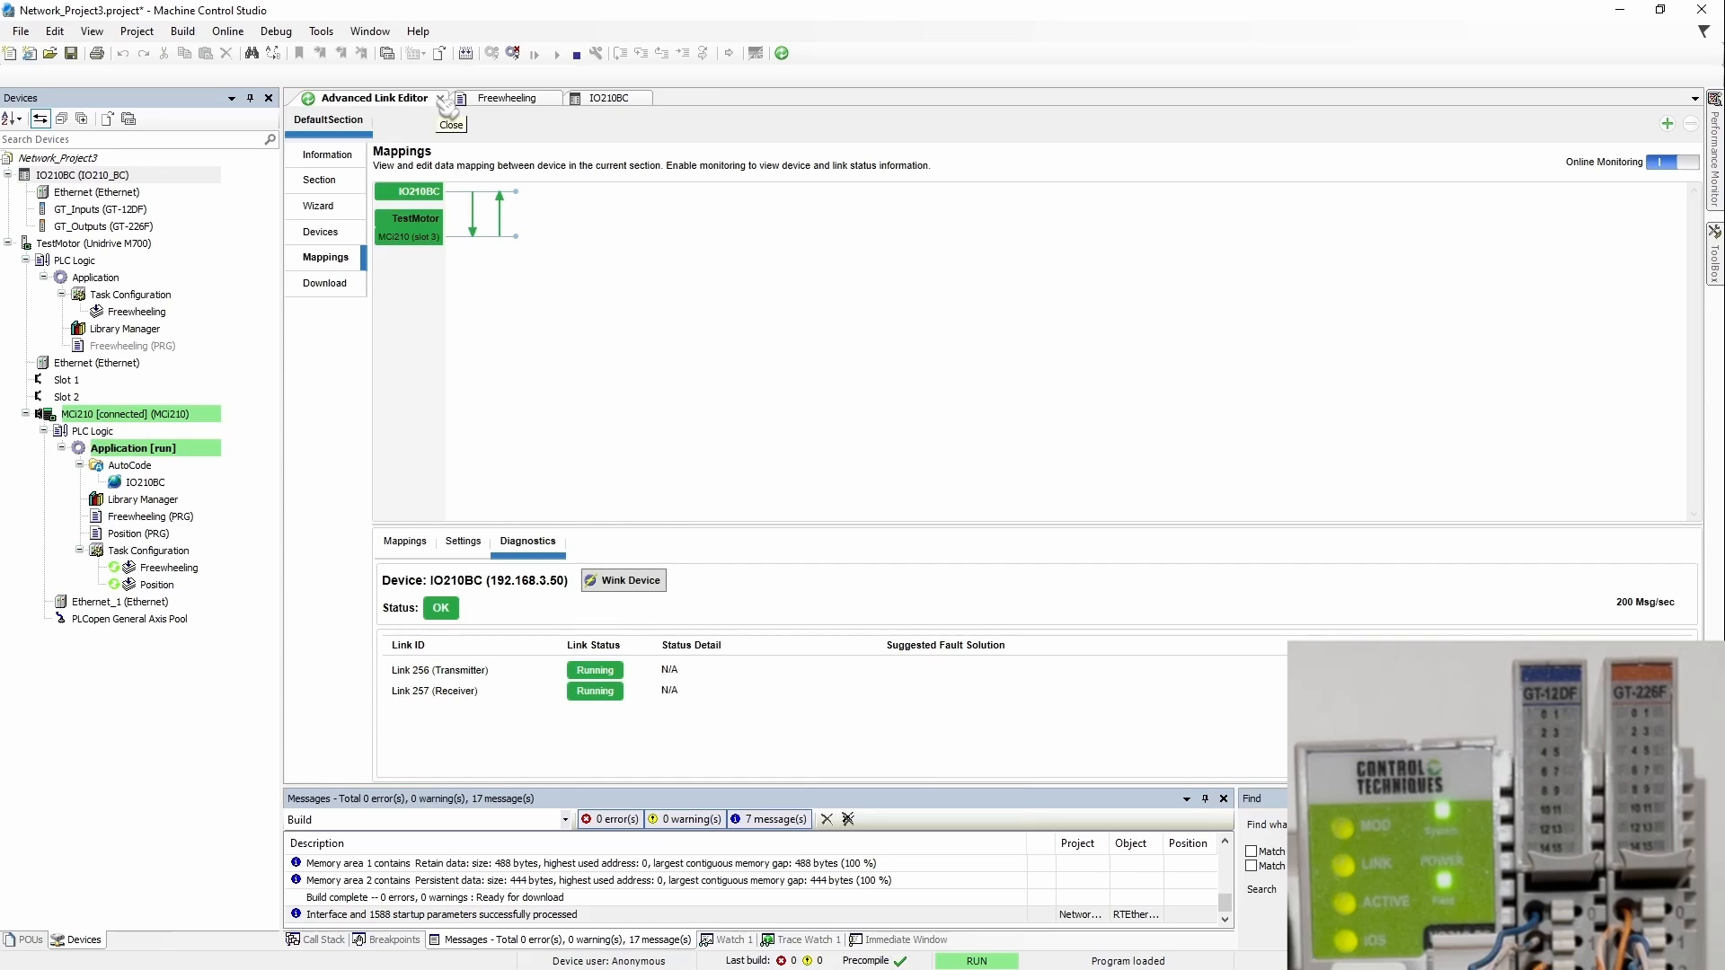
{"action": "left_click", "coordinate": [441, 99]}
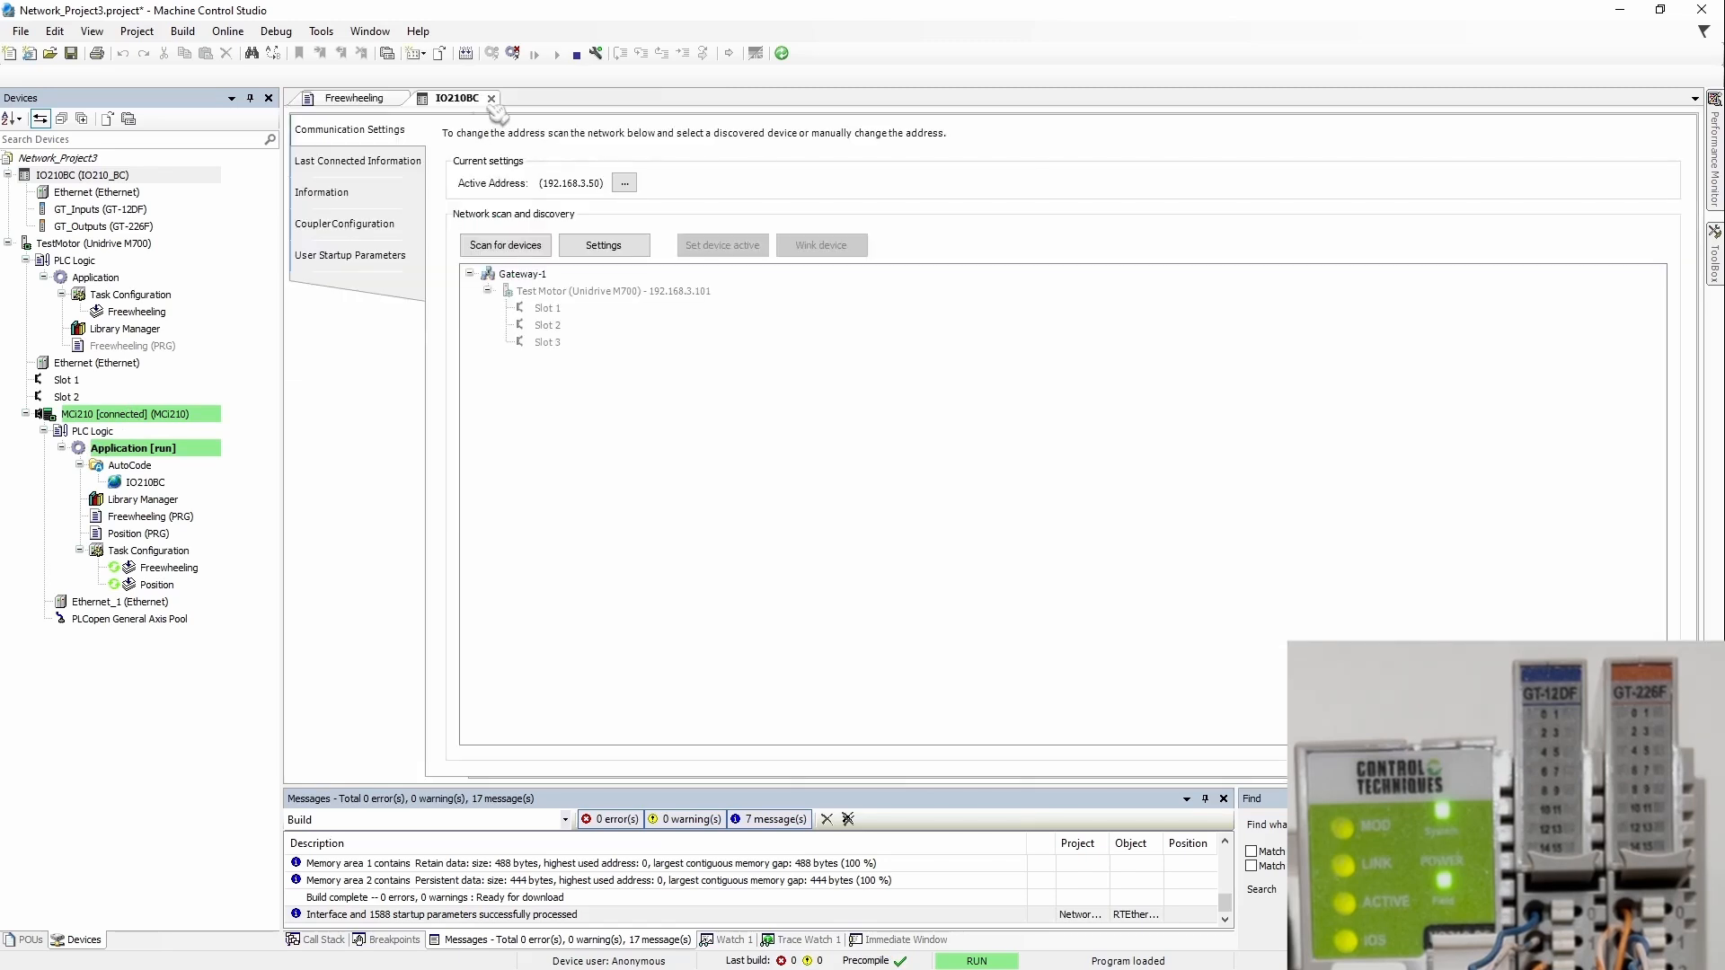
Step: Close the IO210BC tab and prepare TRUE as test's new value in Freewheeling
{"action": "left_click", "coordinate": [491, 99]}
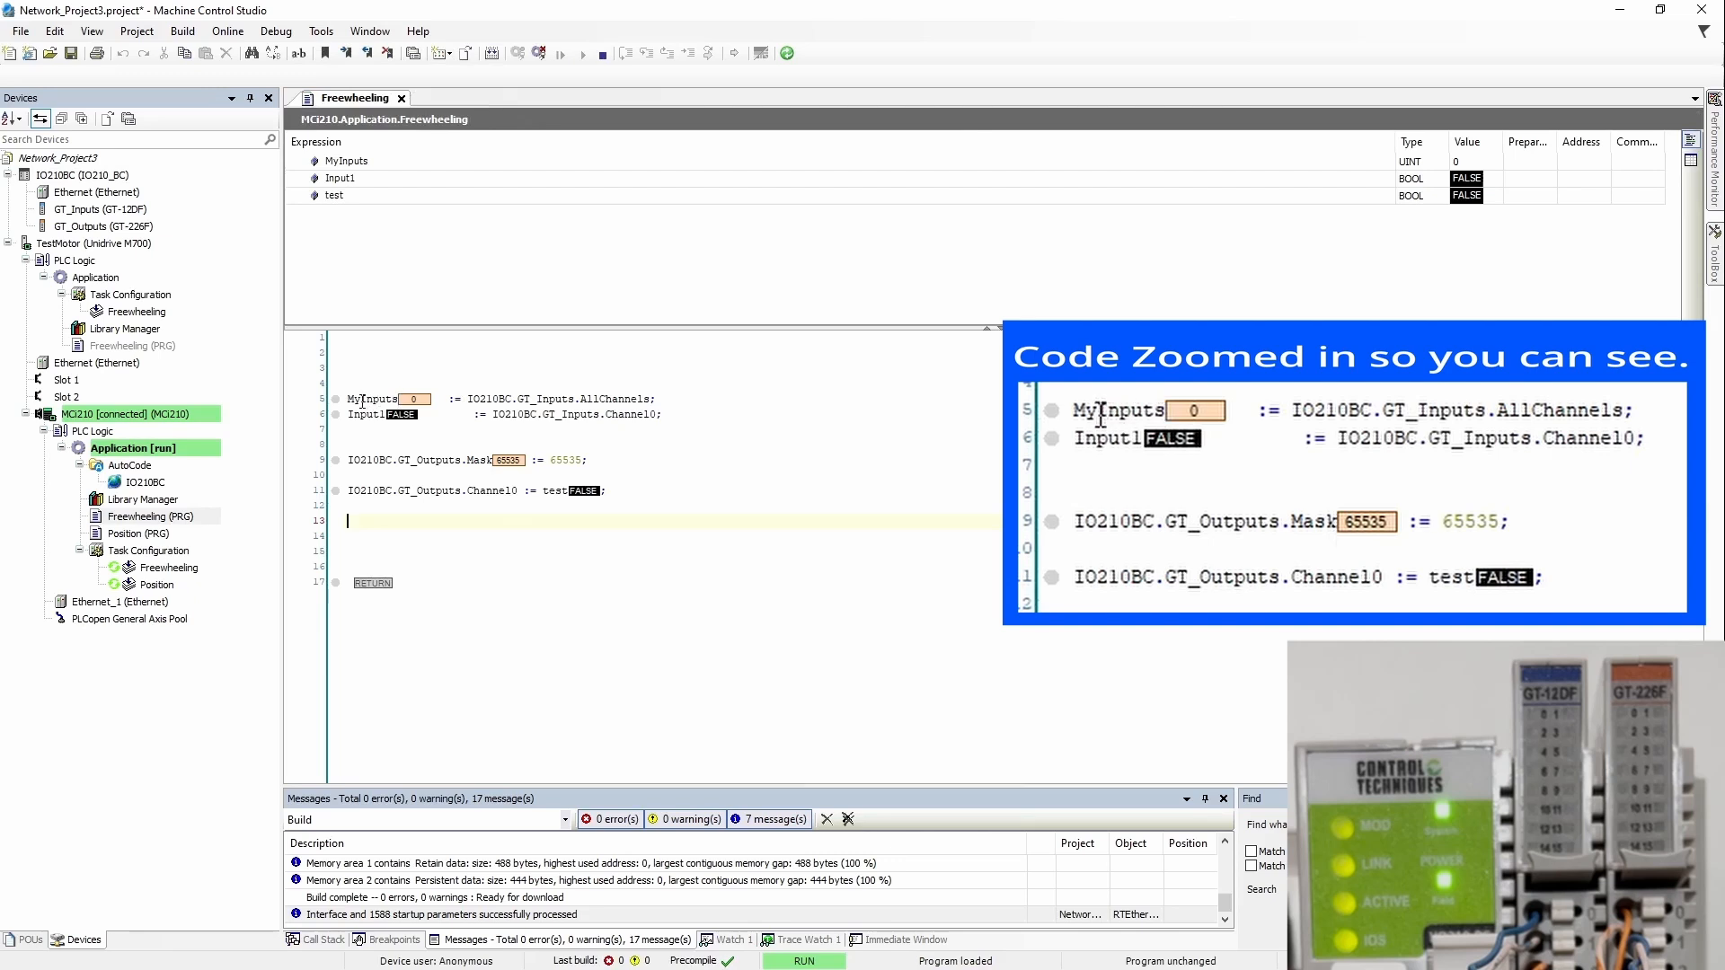
{"action": "left_click_drag", "start_coordinate": [345, 401], "coordinate": [398, 402]}
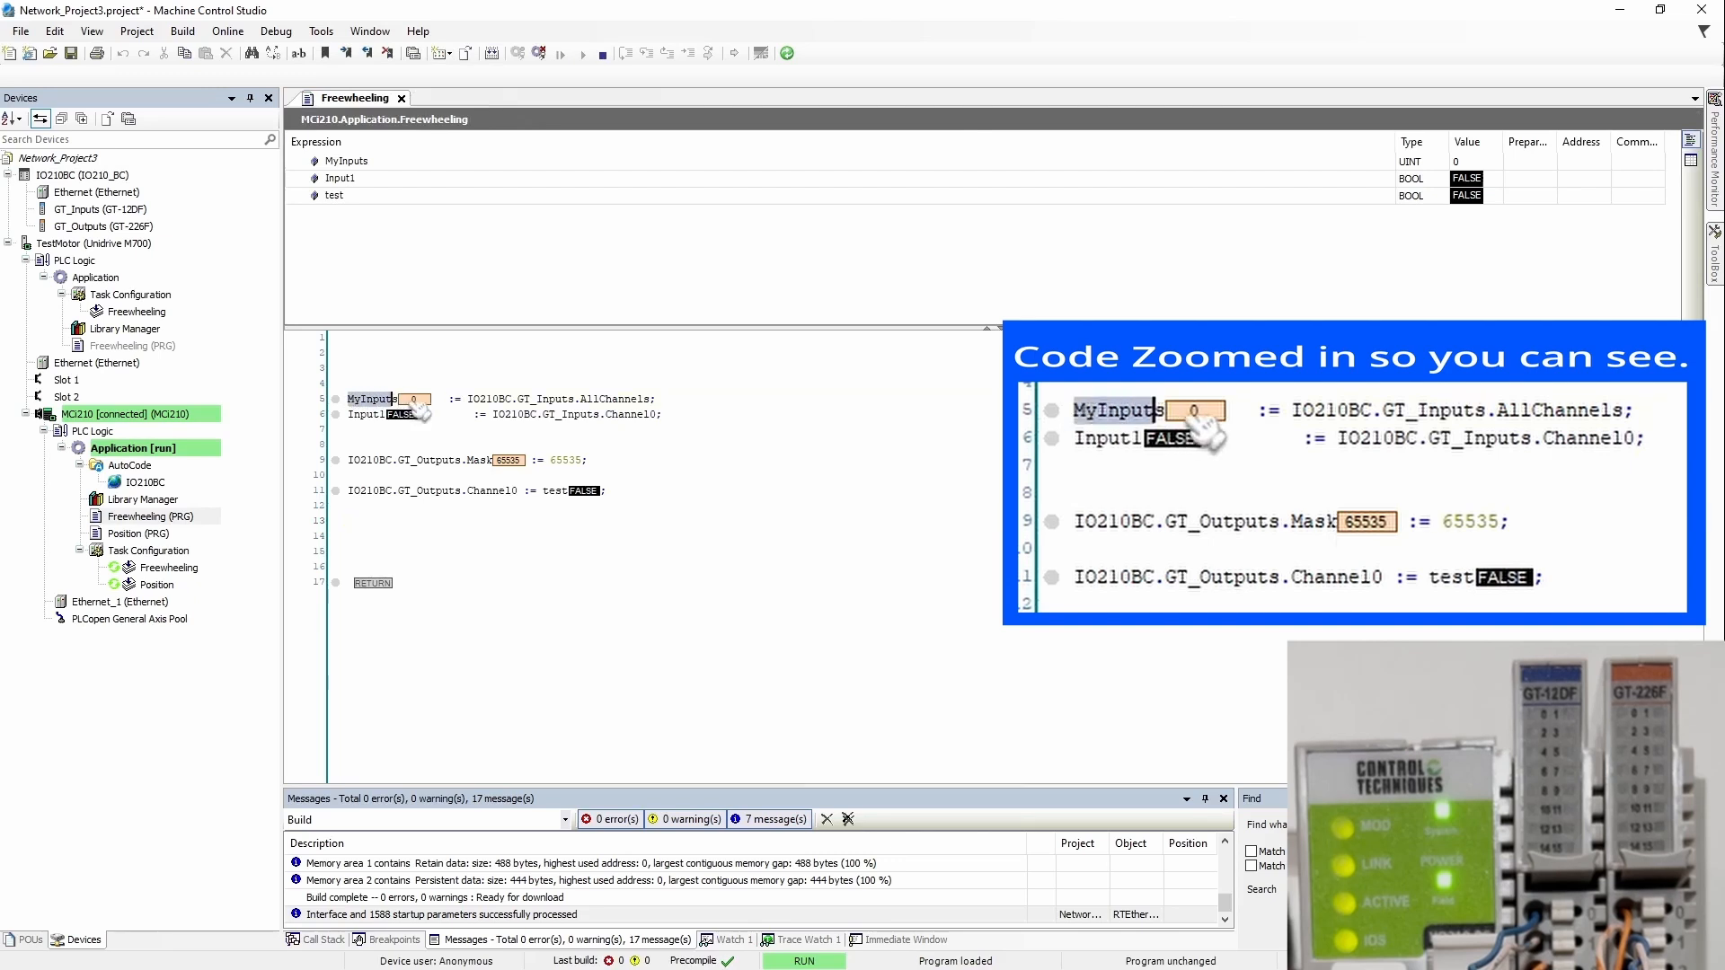
{"action": "left_click", "coordinate": [440, 447]}
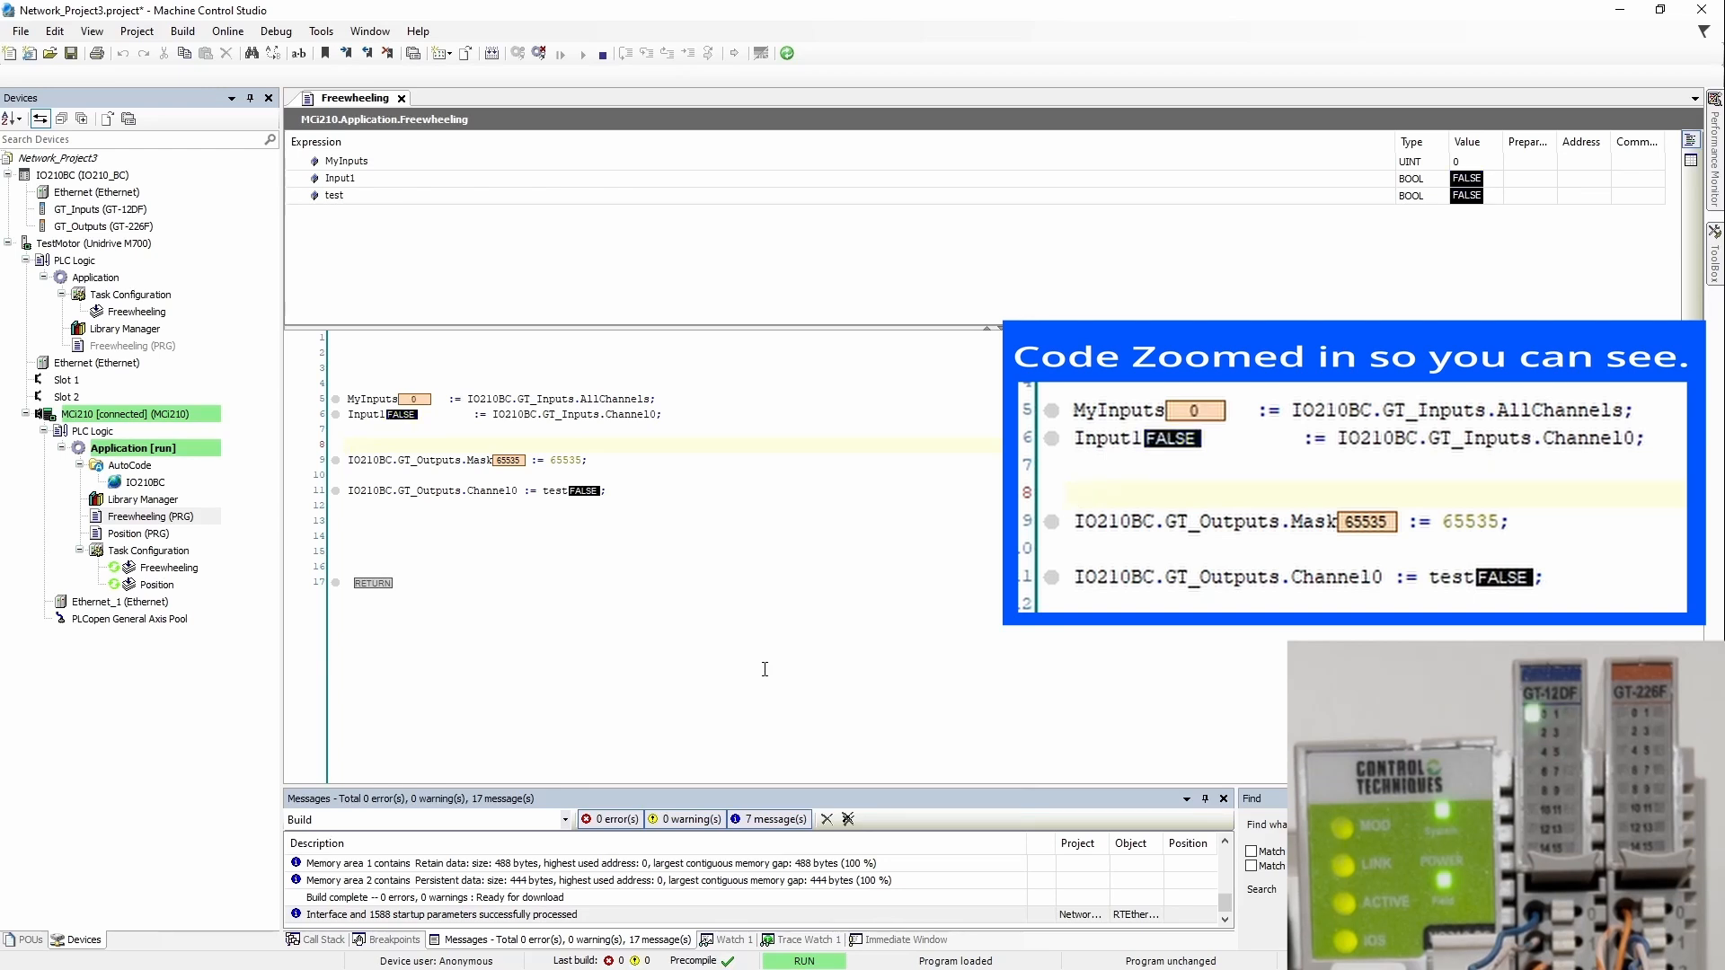
{"action": "double_click", "coordinate": [586, 491]}
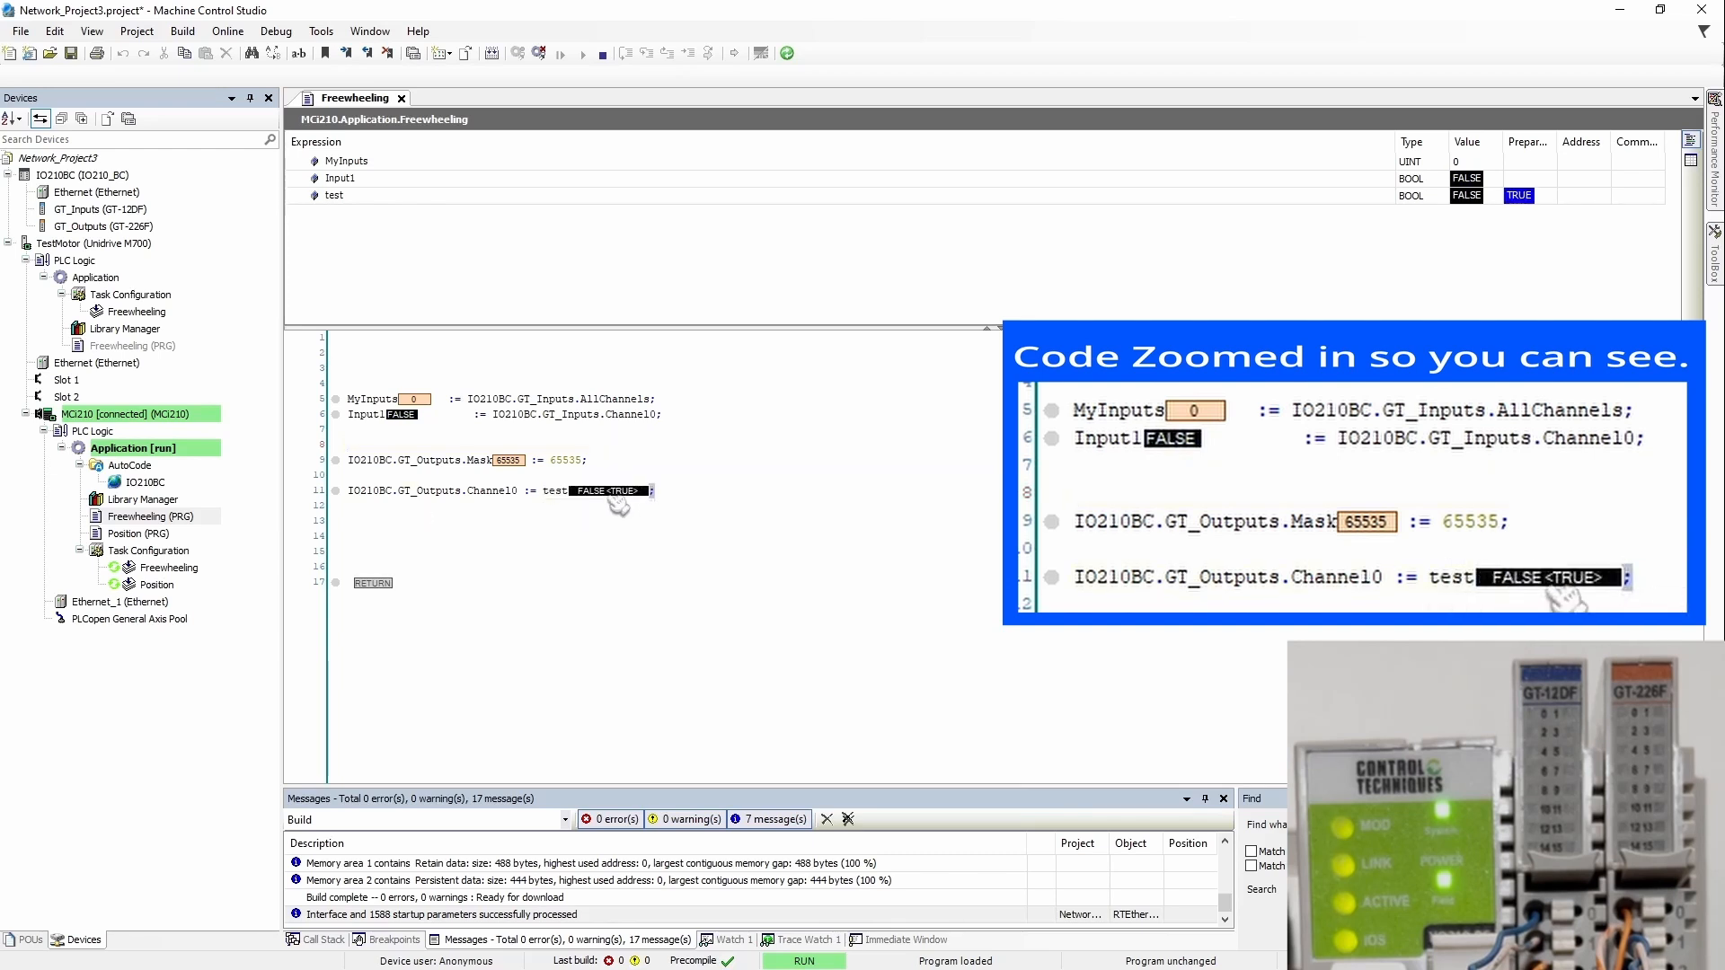
{"action": "right_click", "coordinate": [620, 491]}
{"action": "left_click", "coordinate": [577, 536]}
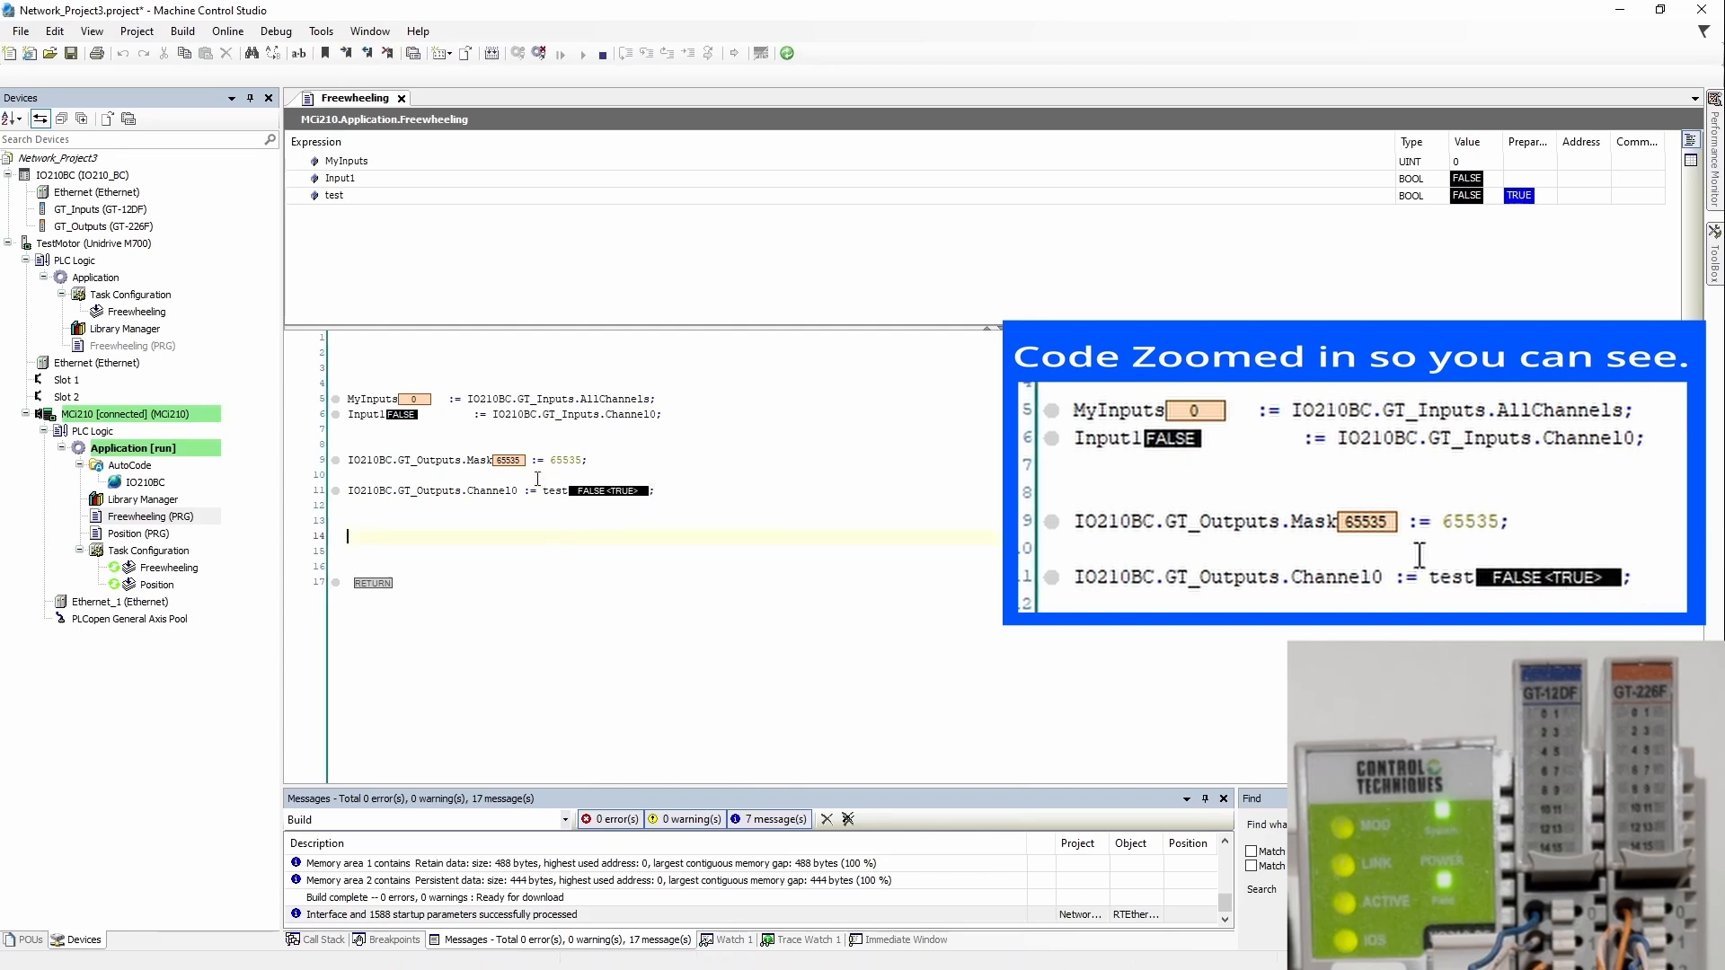
Step: Write the prepared TRUE value to test with Write Values
{"action": "left_click", "coordinate": [182, 30]}
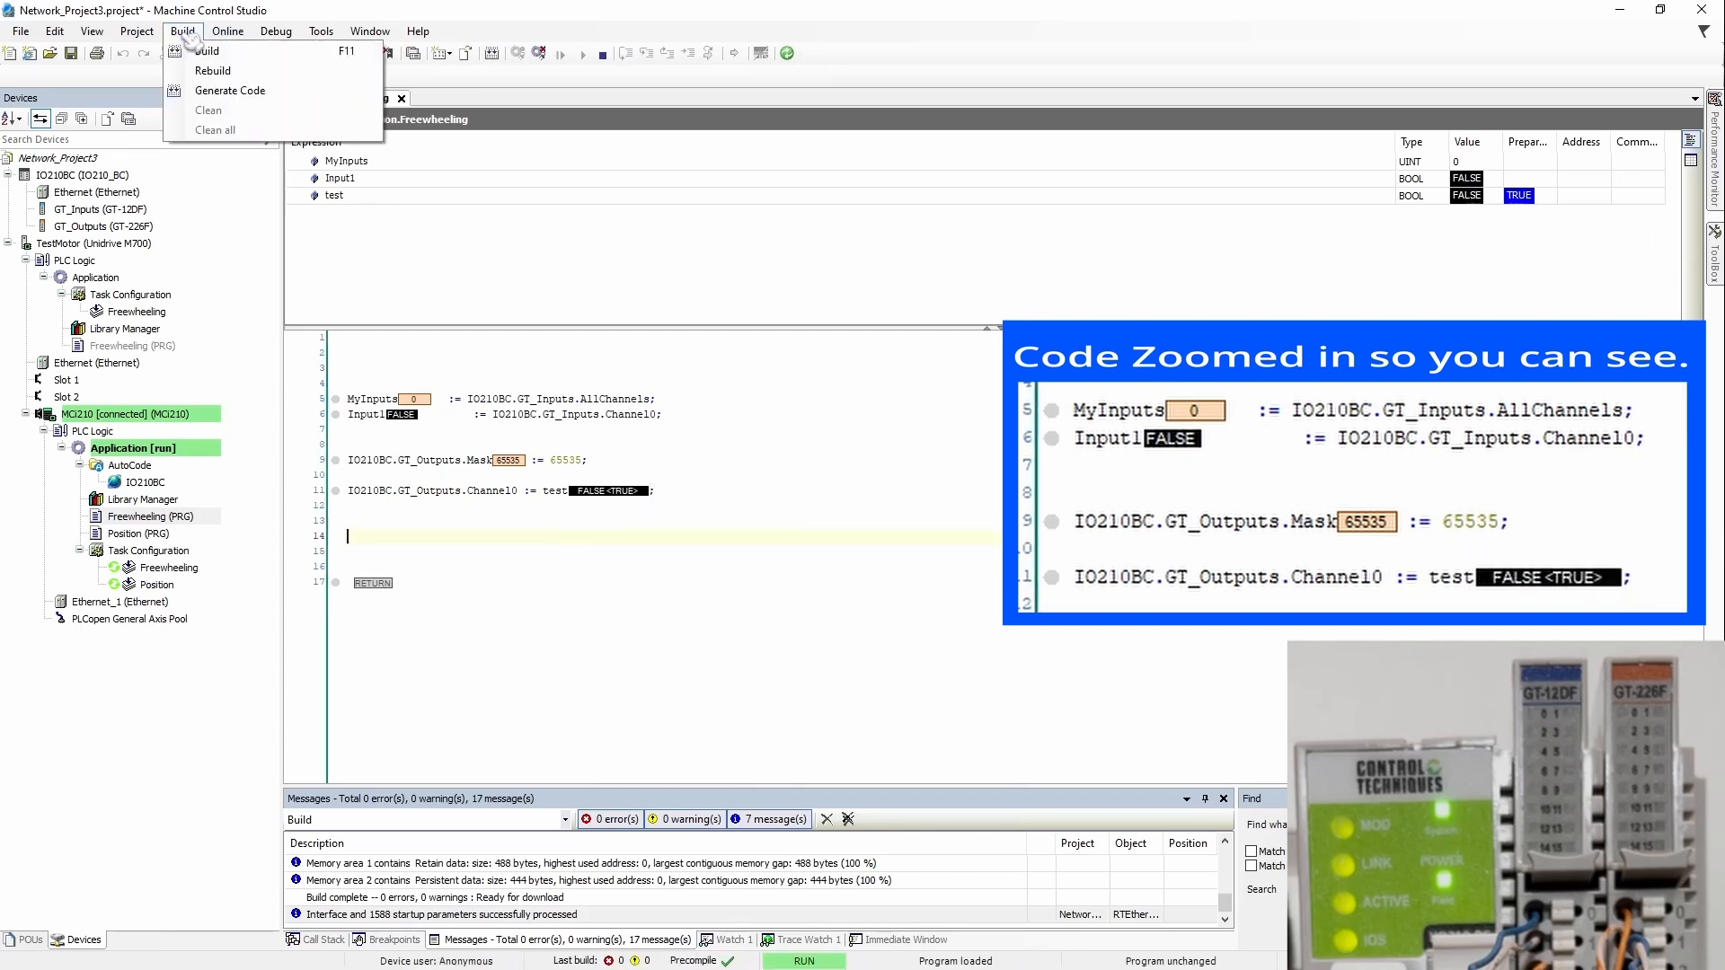
{"action": "mouse_move", "coordinate": [243, 38]}
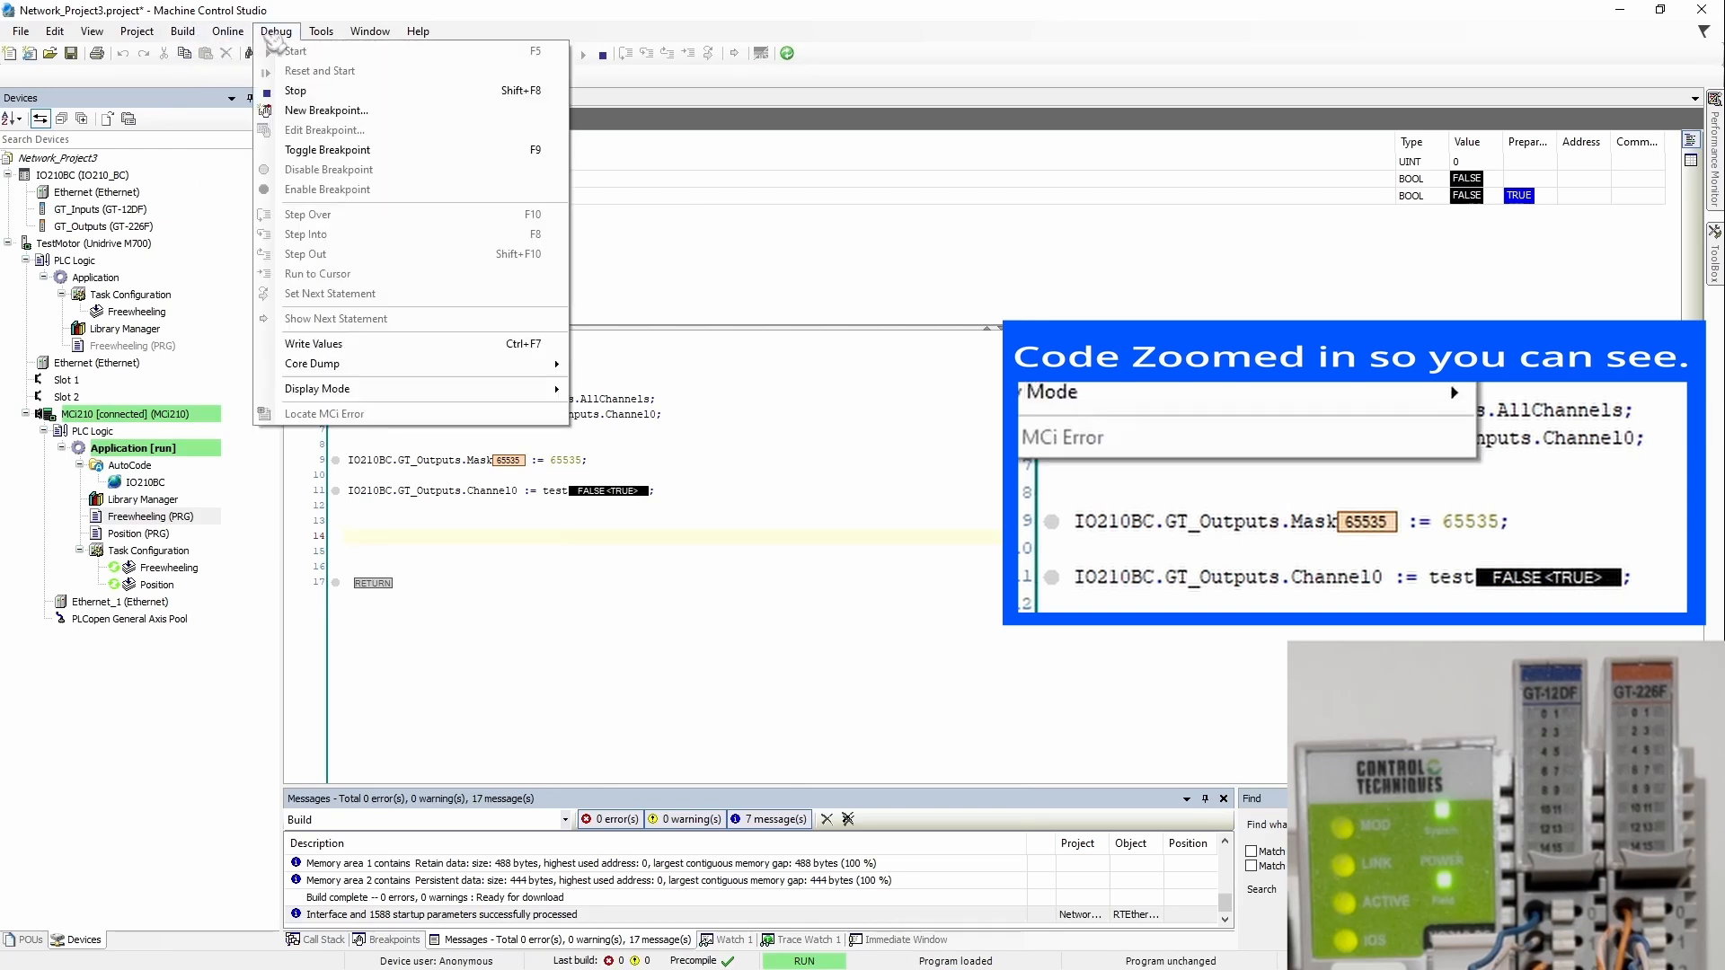
{"action": "left_click", "coordinate": [403, 346]}
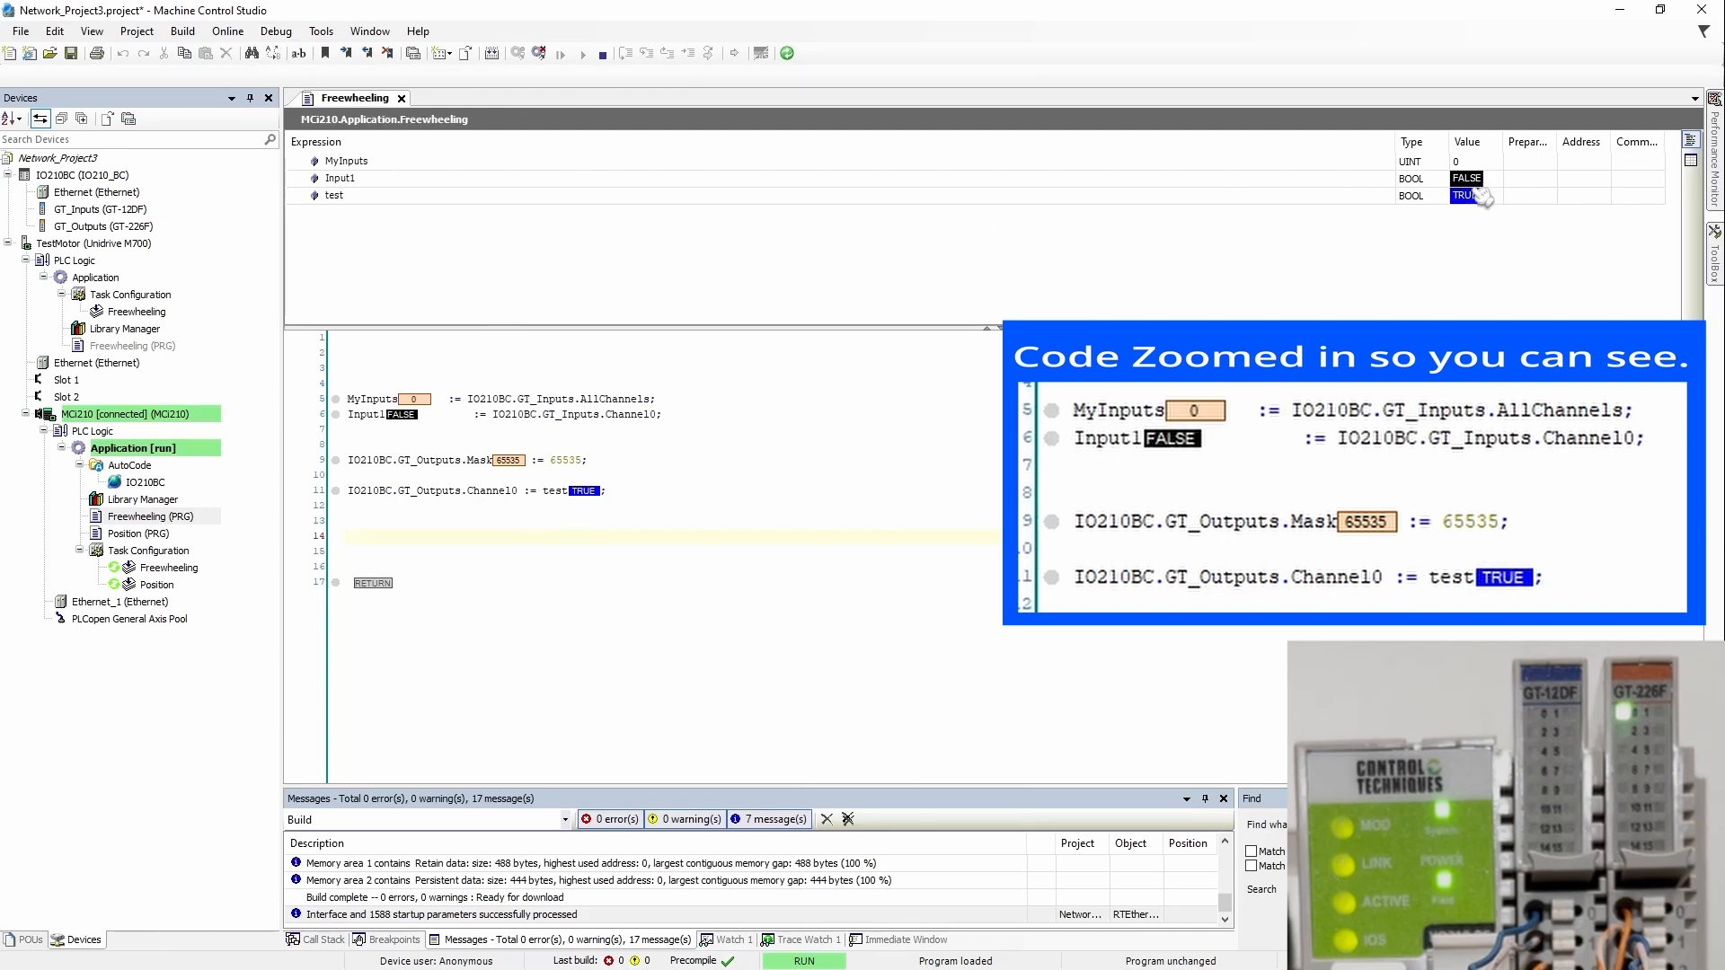
Step: Prepare FALSE for test in the watch list and write it with Ctrl+F7
{"action": "left_click_drag", "start_coordinate": [1395, 148], "coordinate": [1098, 148]}
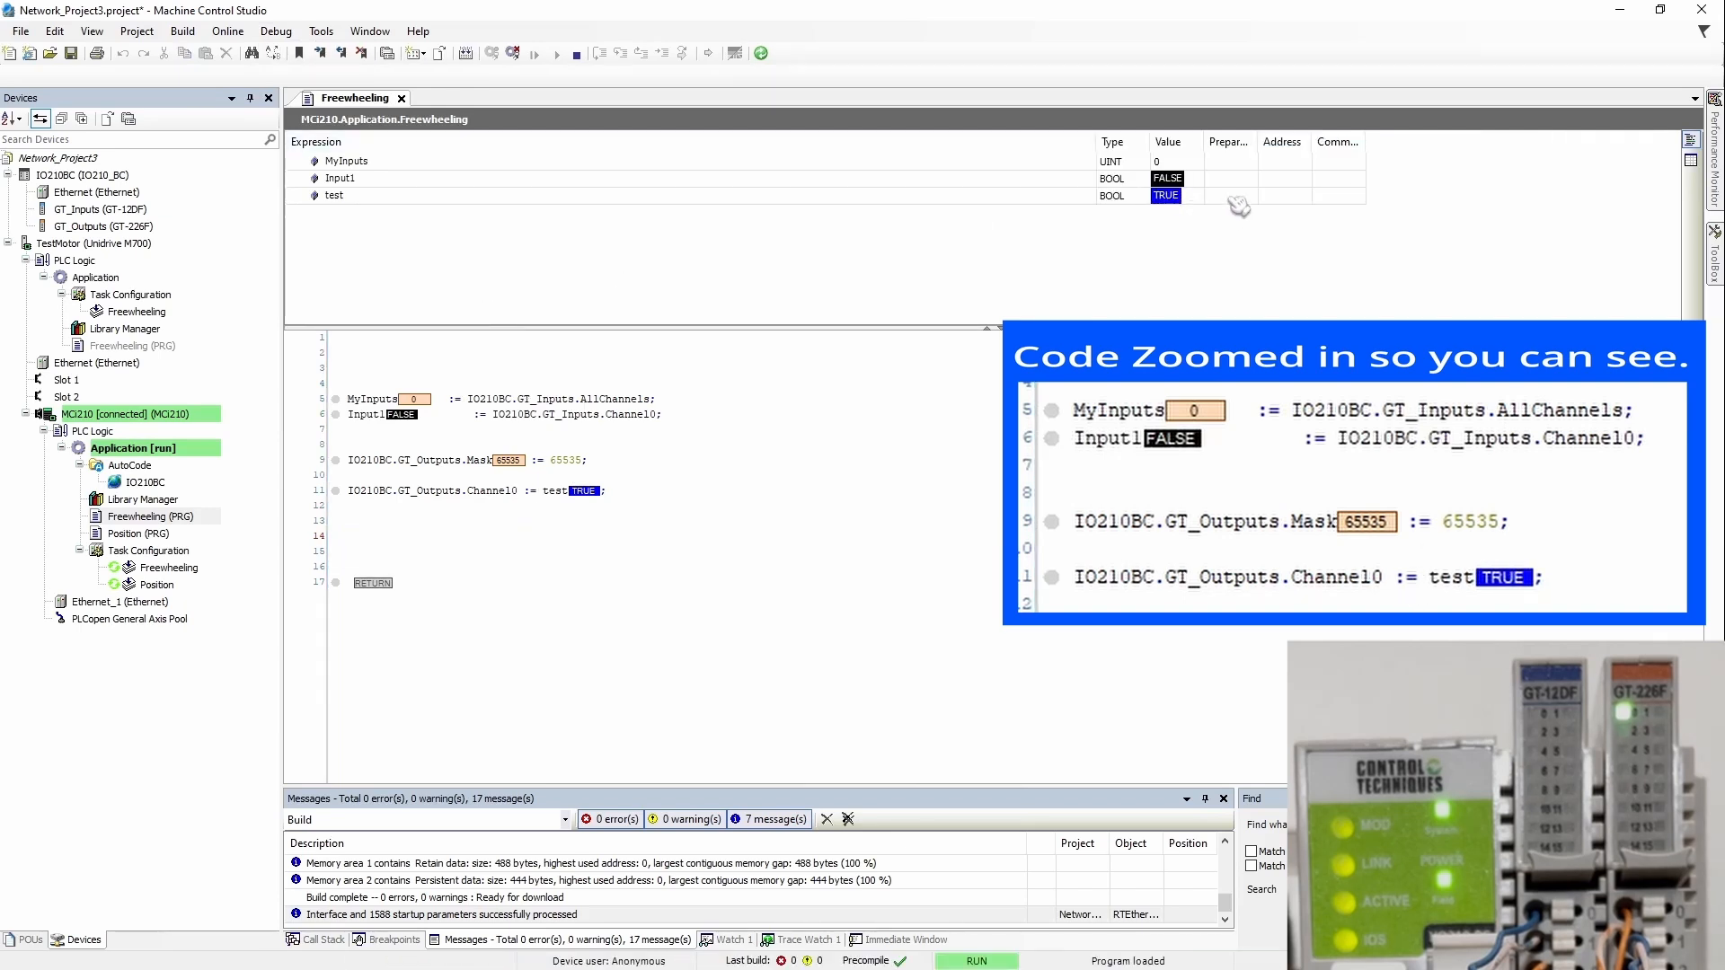
{"action": "left_click", "coordinate": [1231, 195]}
{"action": "key", "text": "ctrl+F7"}
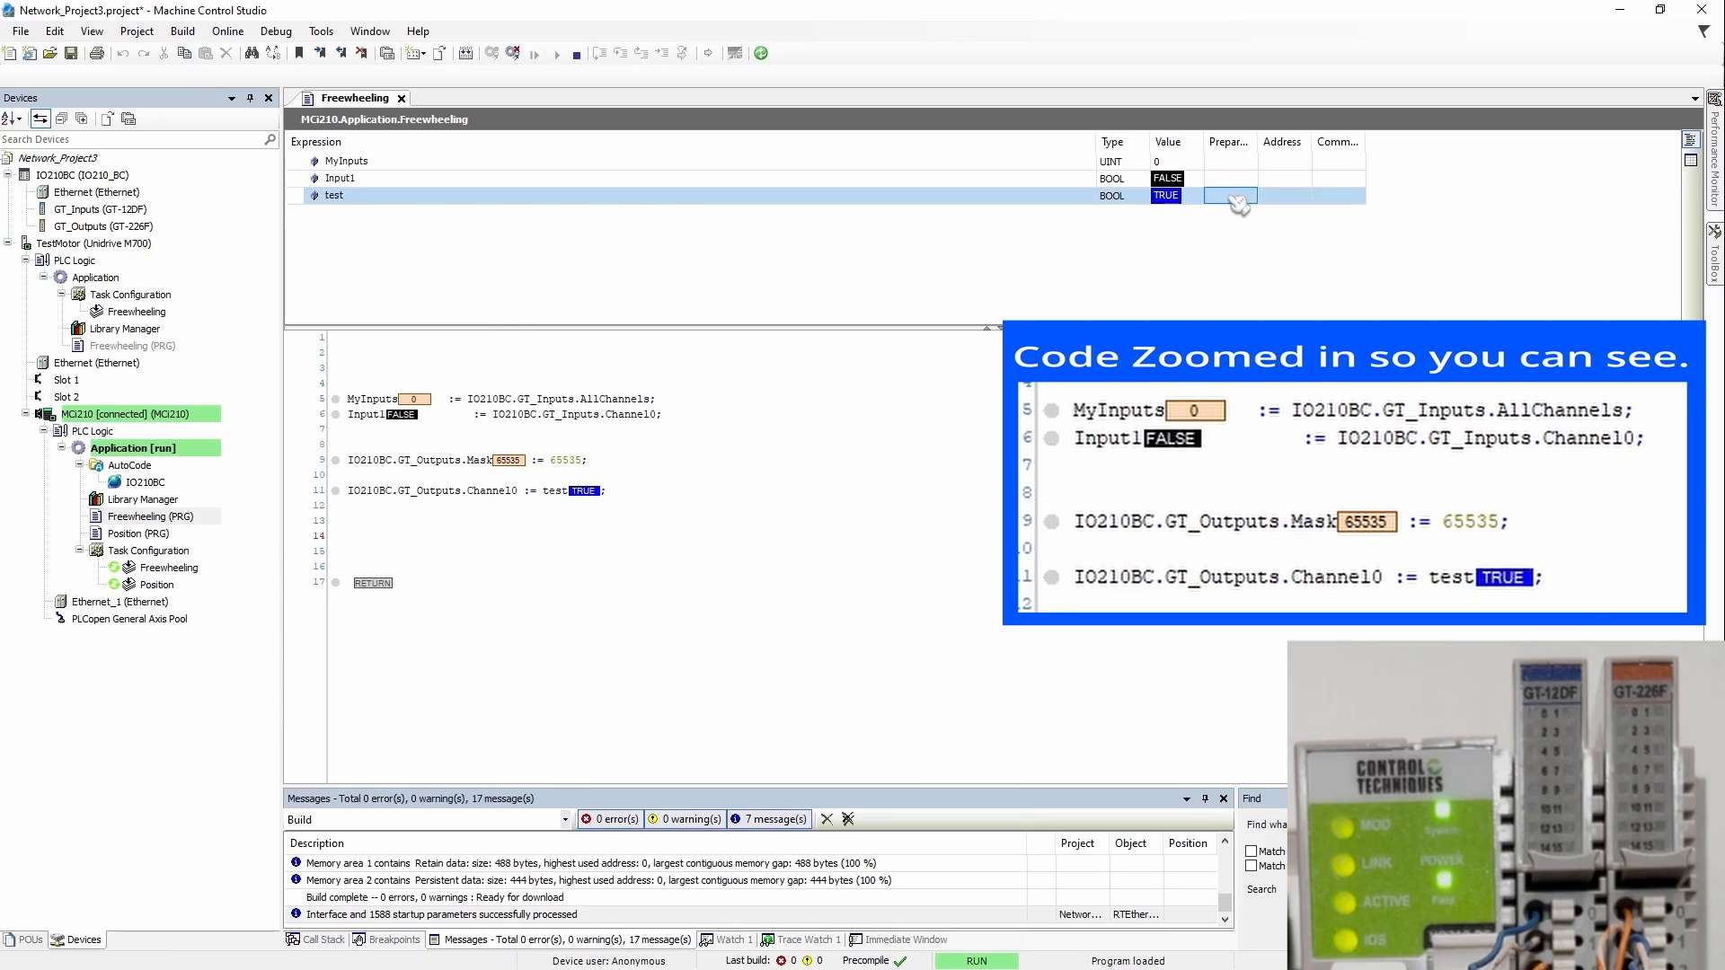
{"action": "left_click", "coordinate": [1233, 198]}
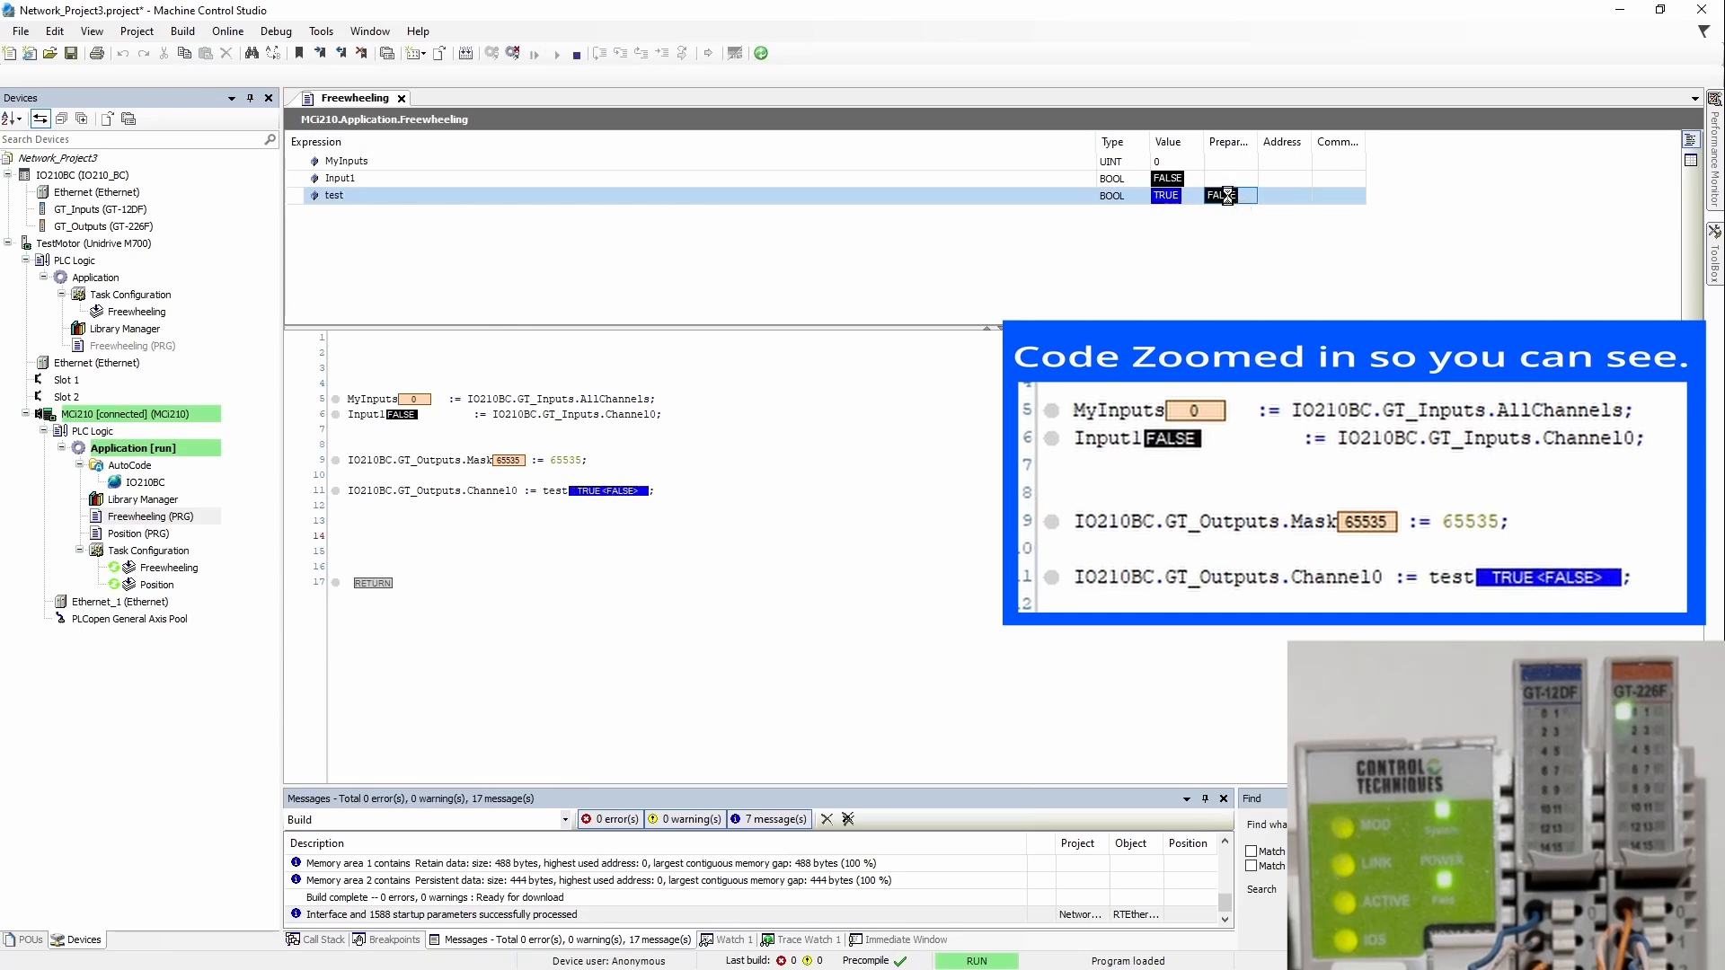
{"action": "key", "text": "ctrl+F7"}
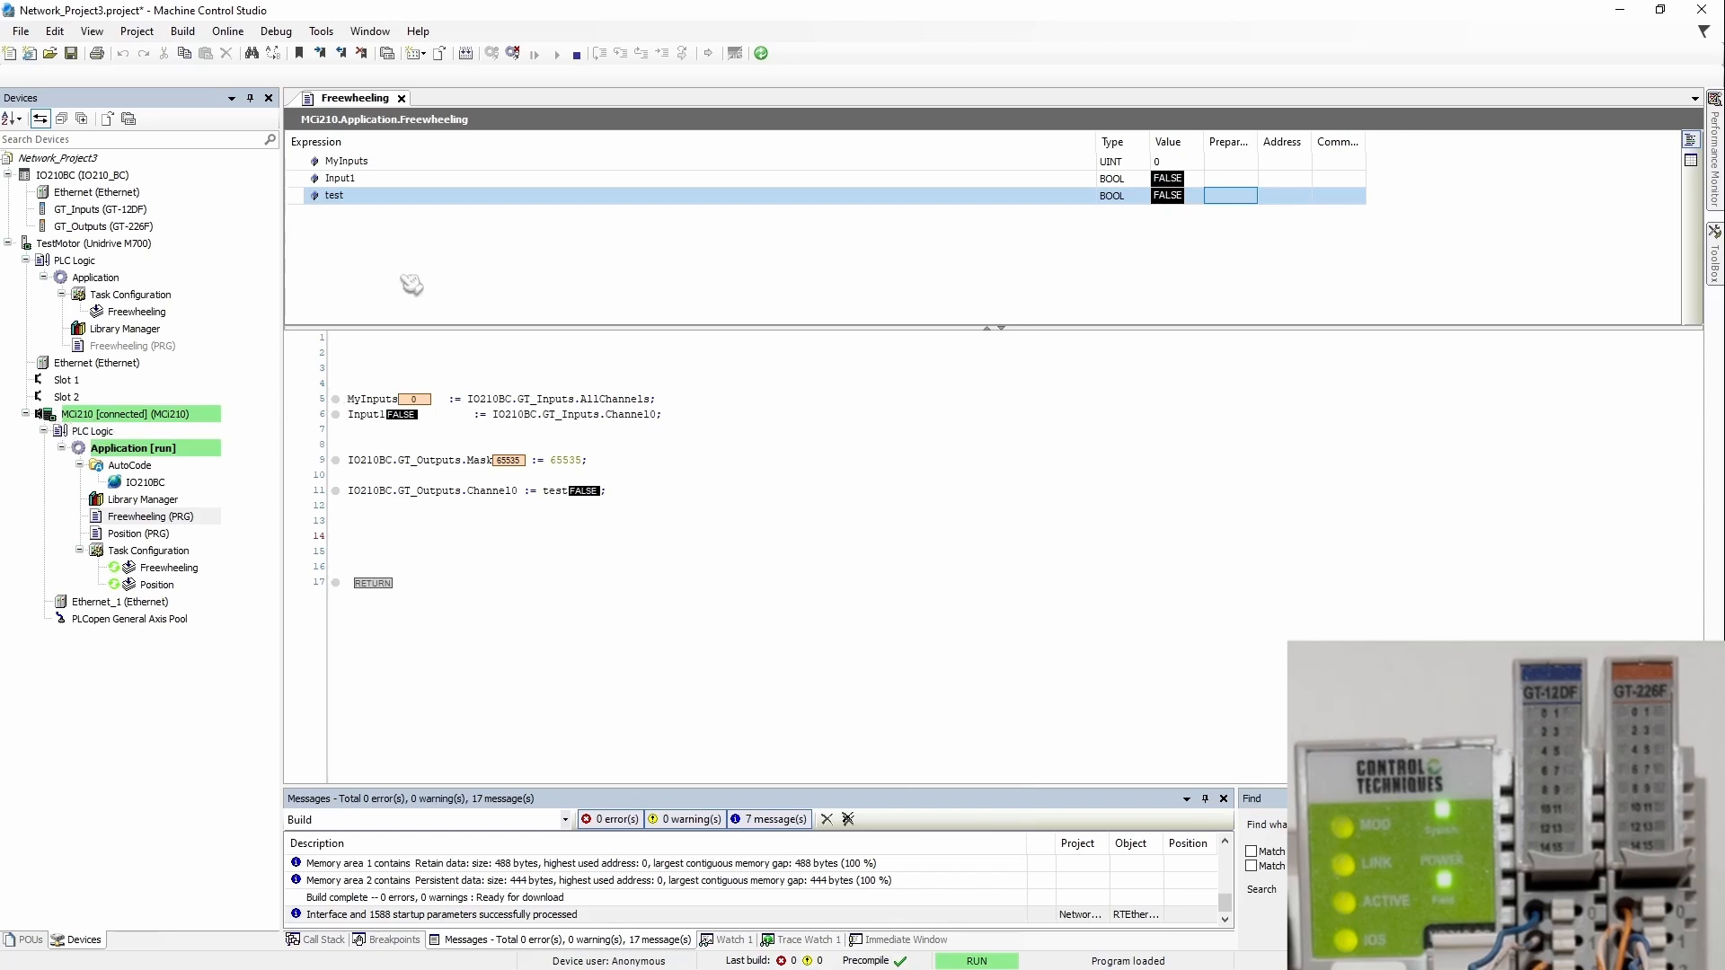
{"action": "left_click", "coordinate": [513, 53]}
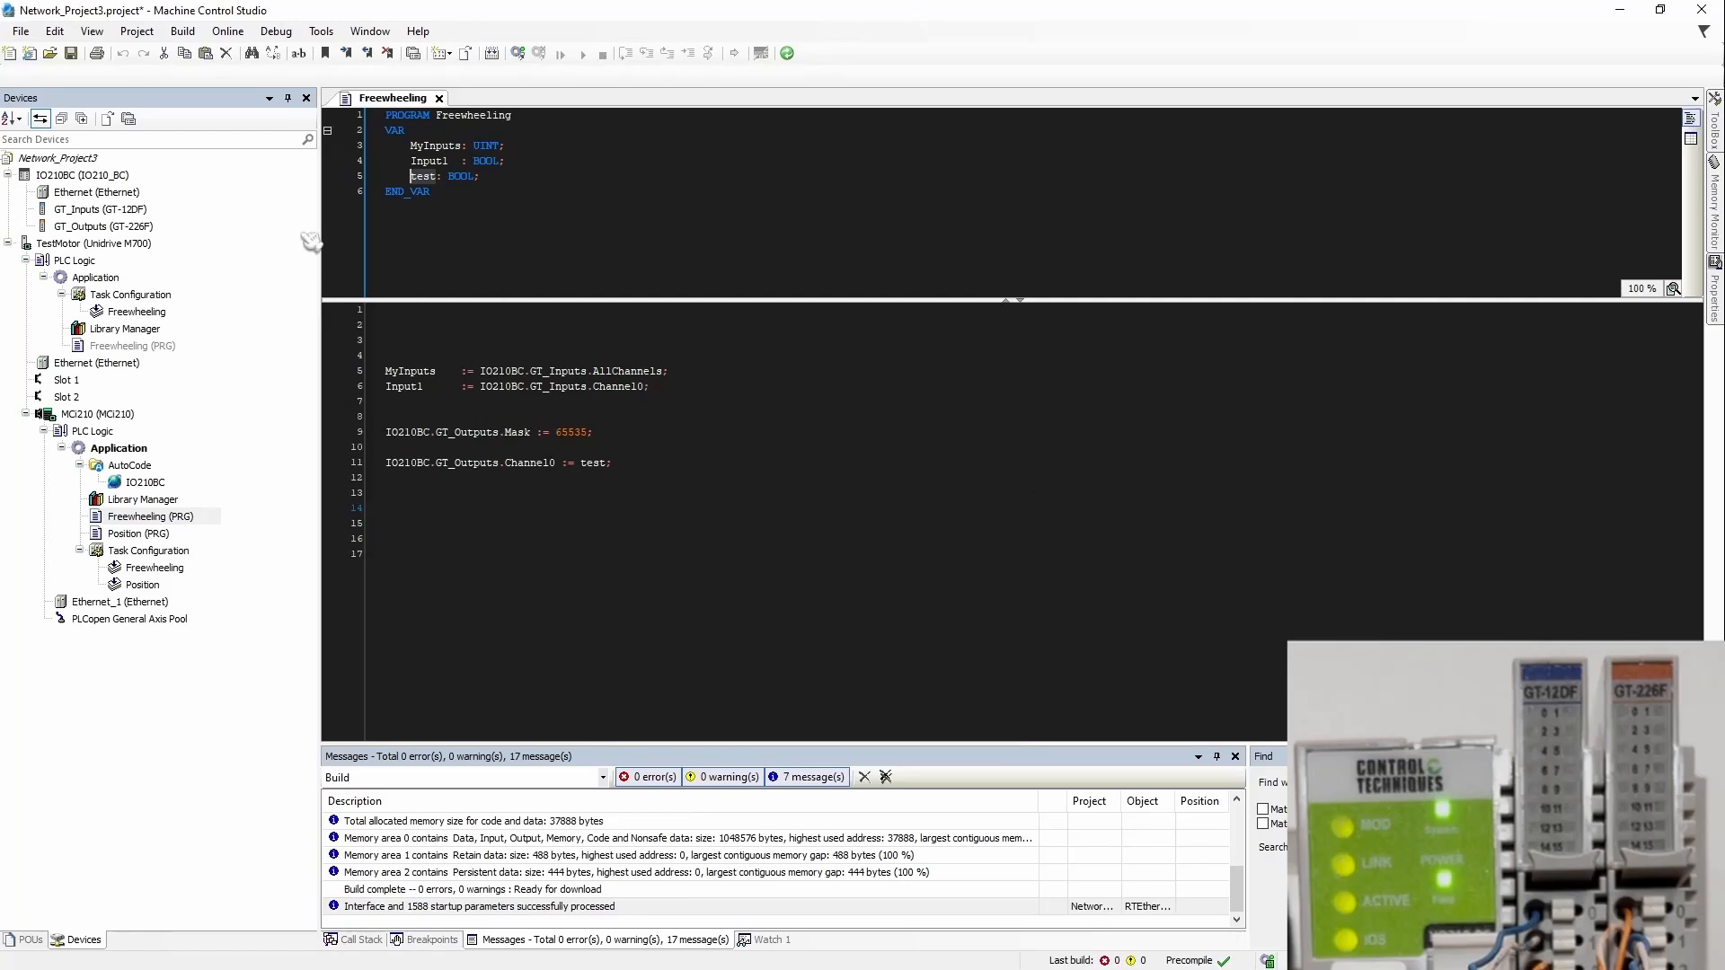
{"action": "left_click", "coordinate": [783, 53]}
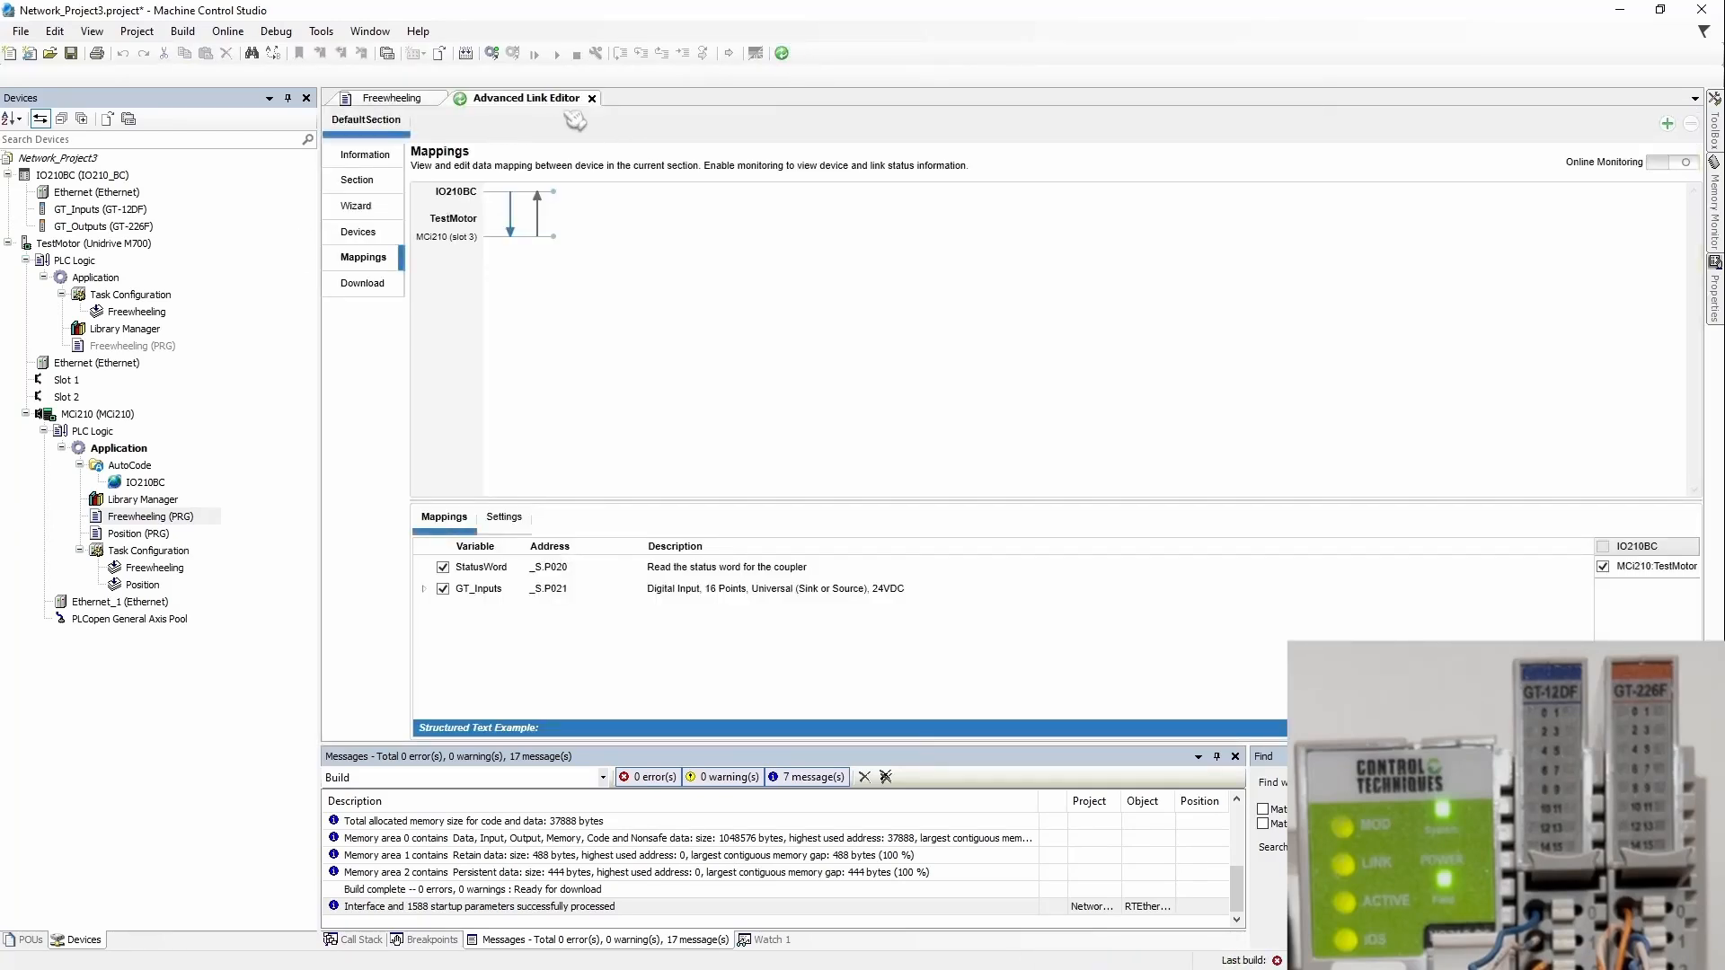
{"action": "left_click", "coordinate": [537, 225]}
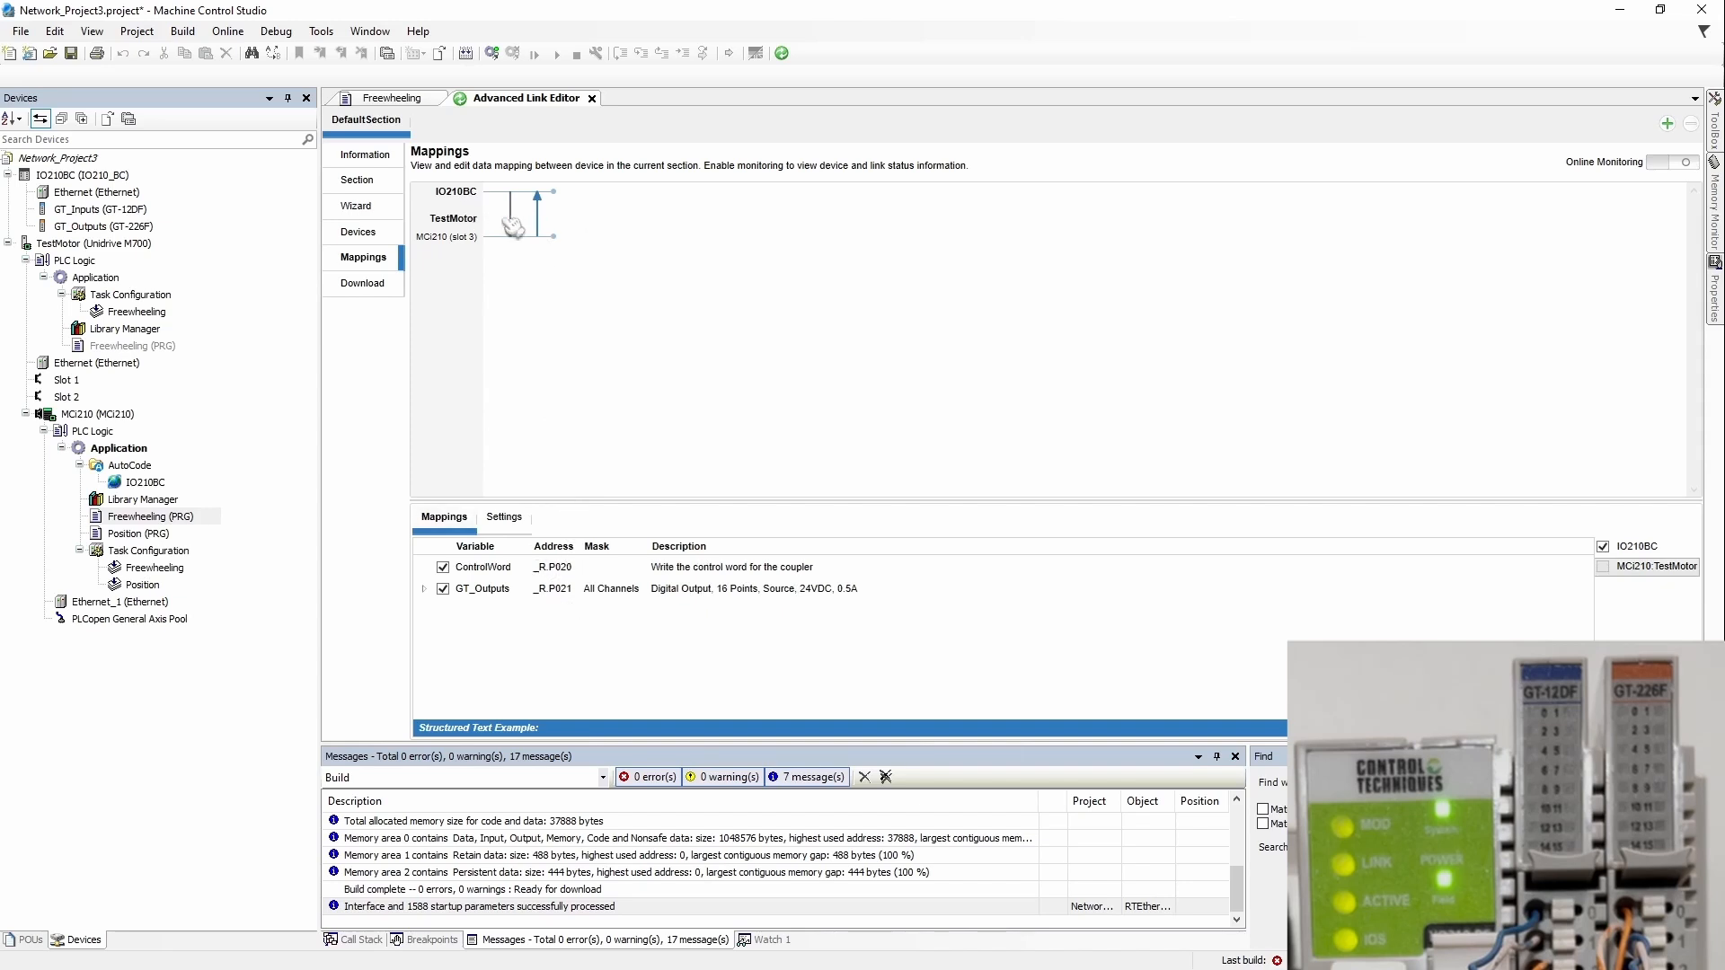
{"action": "left_click", "coordinate": [453, 199]}
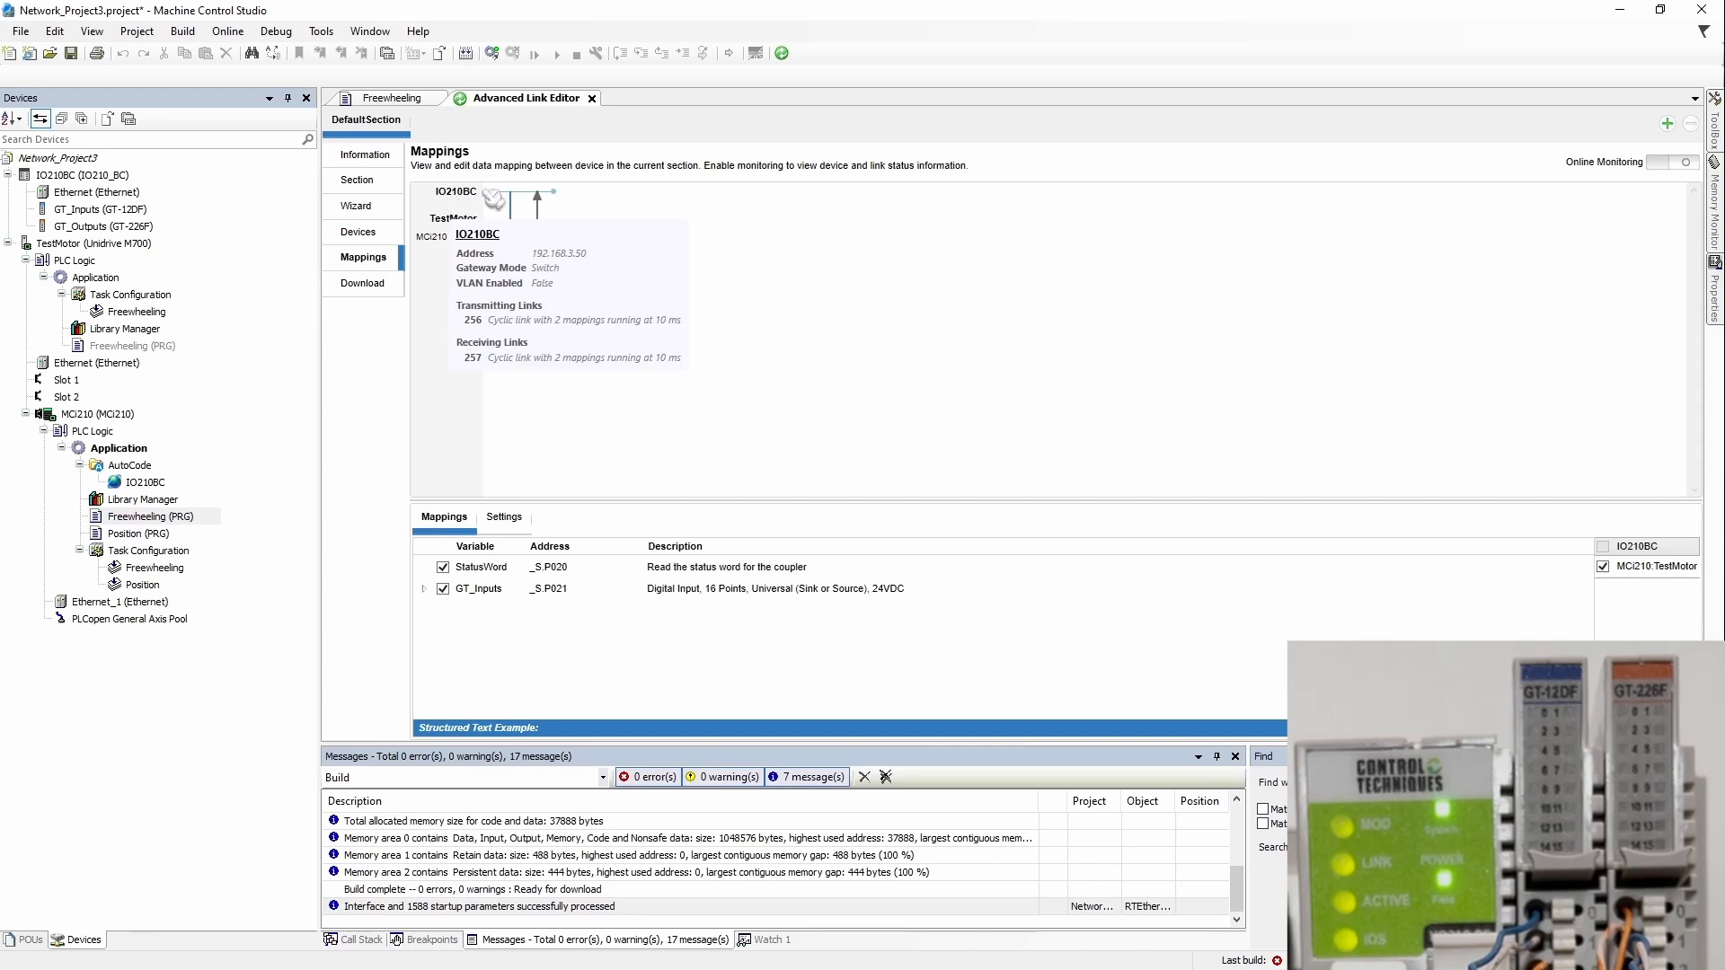
{"action": "mouse_move", "coordinate": [438, 244]}
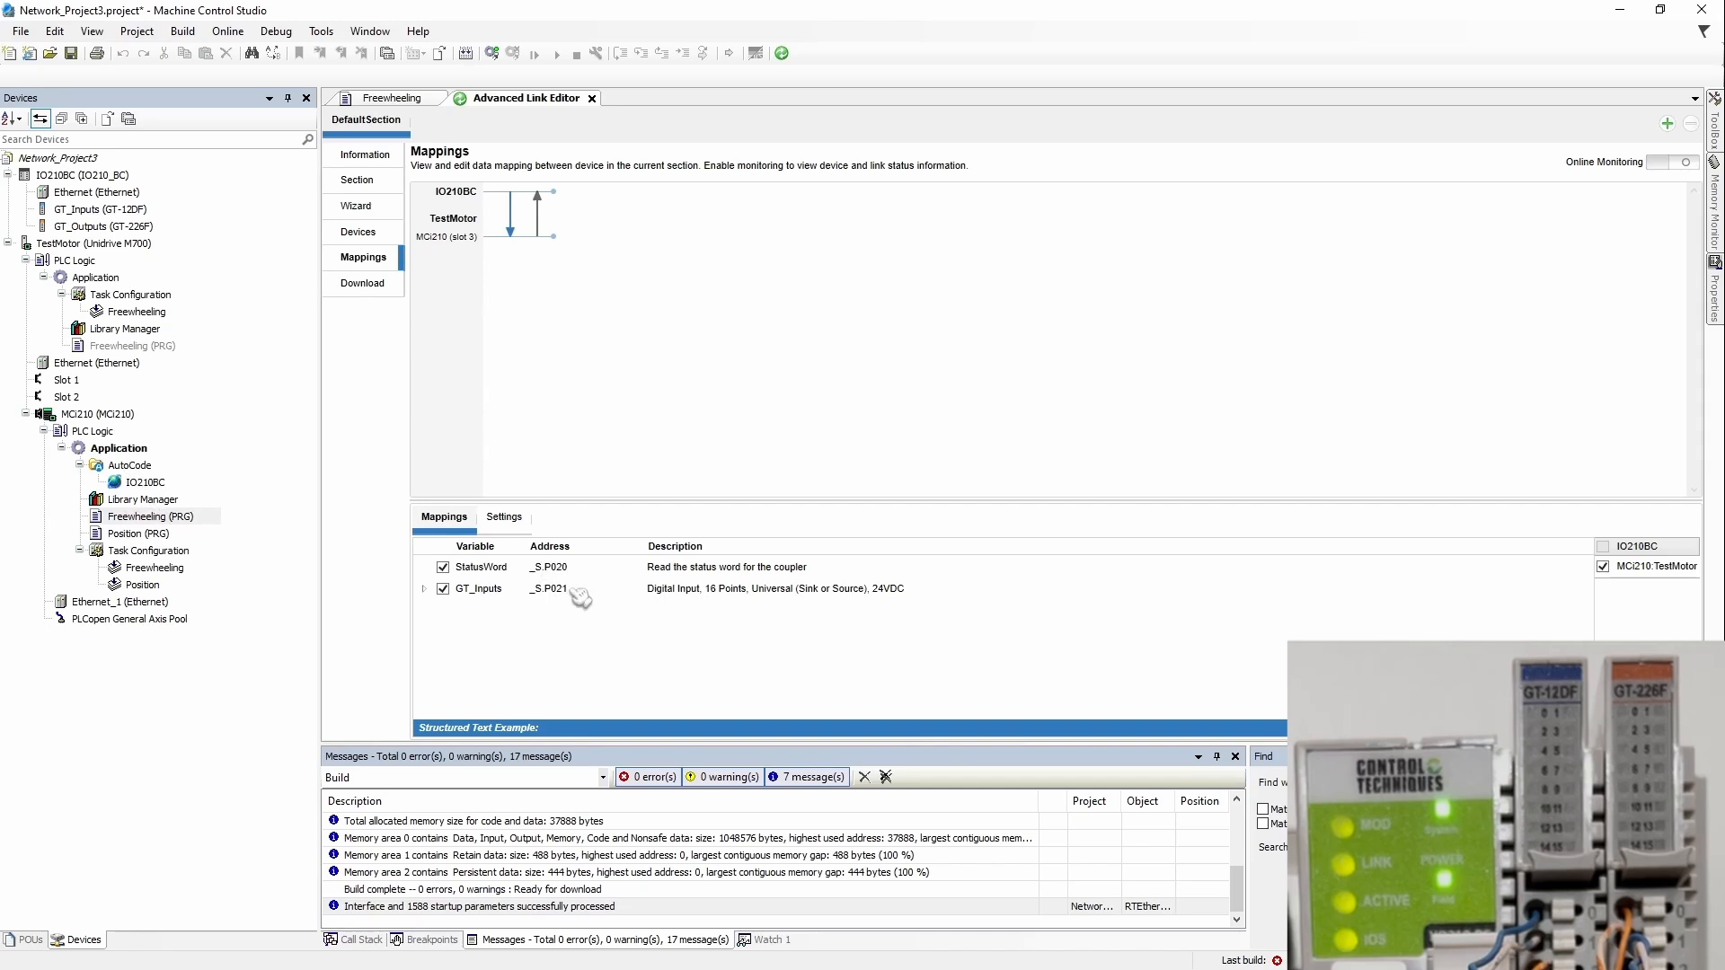
{"action": "double_click", "coordinate": [133, 483]}
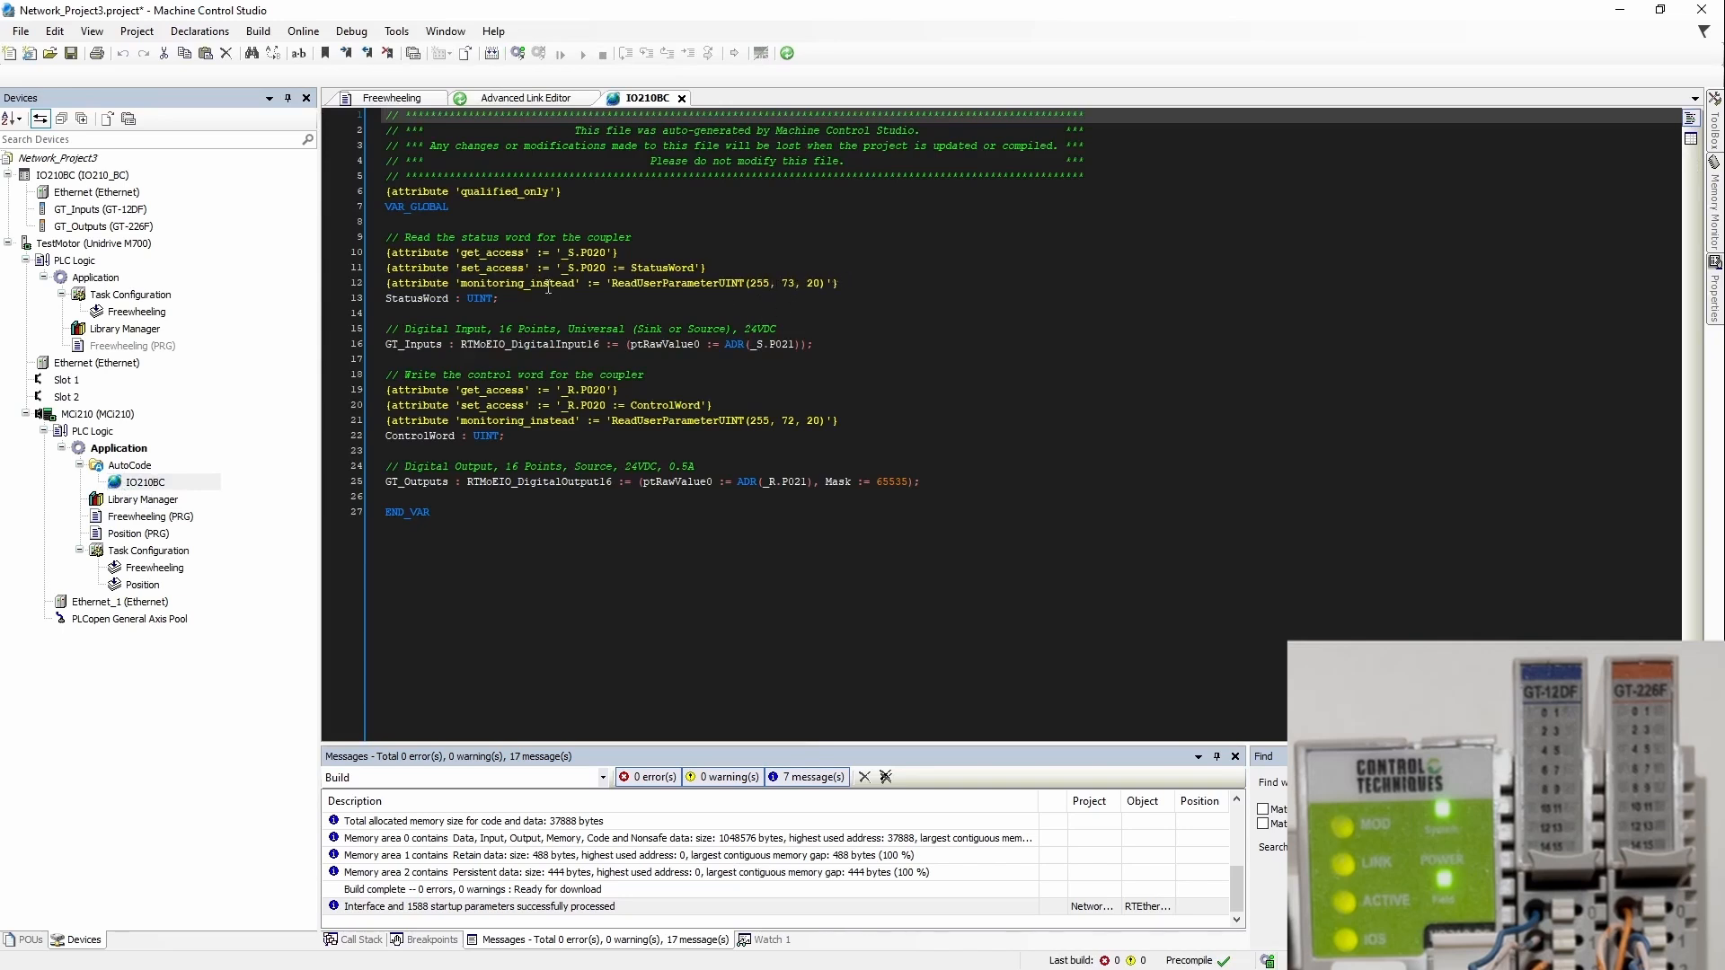
{"action": "left_click_drag", "start_coordinate": [564, 256], "coordinate": [604, 254]}
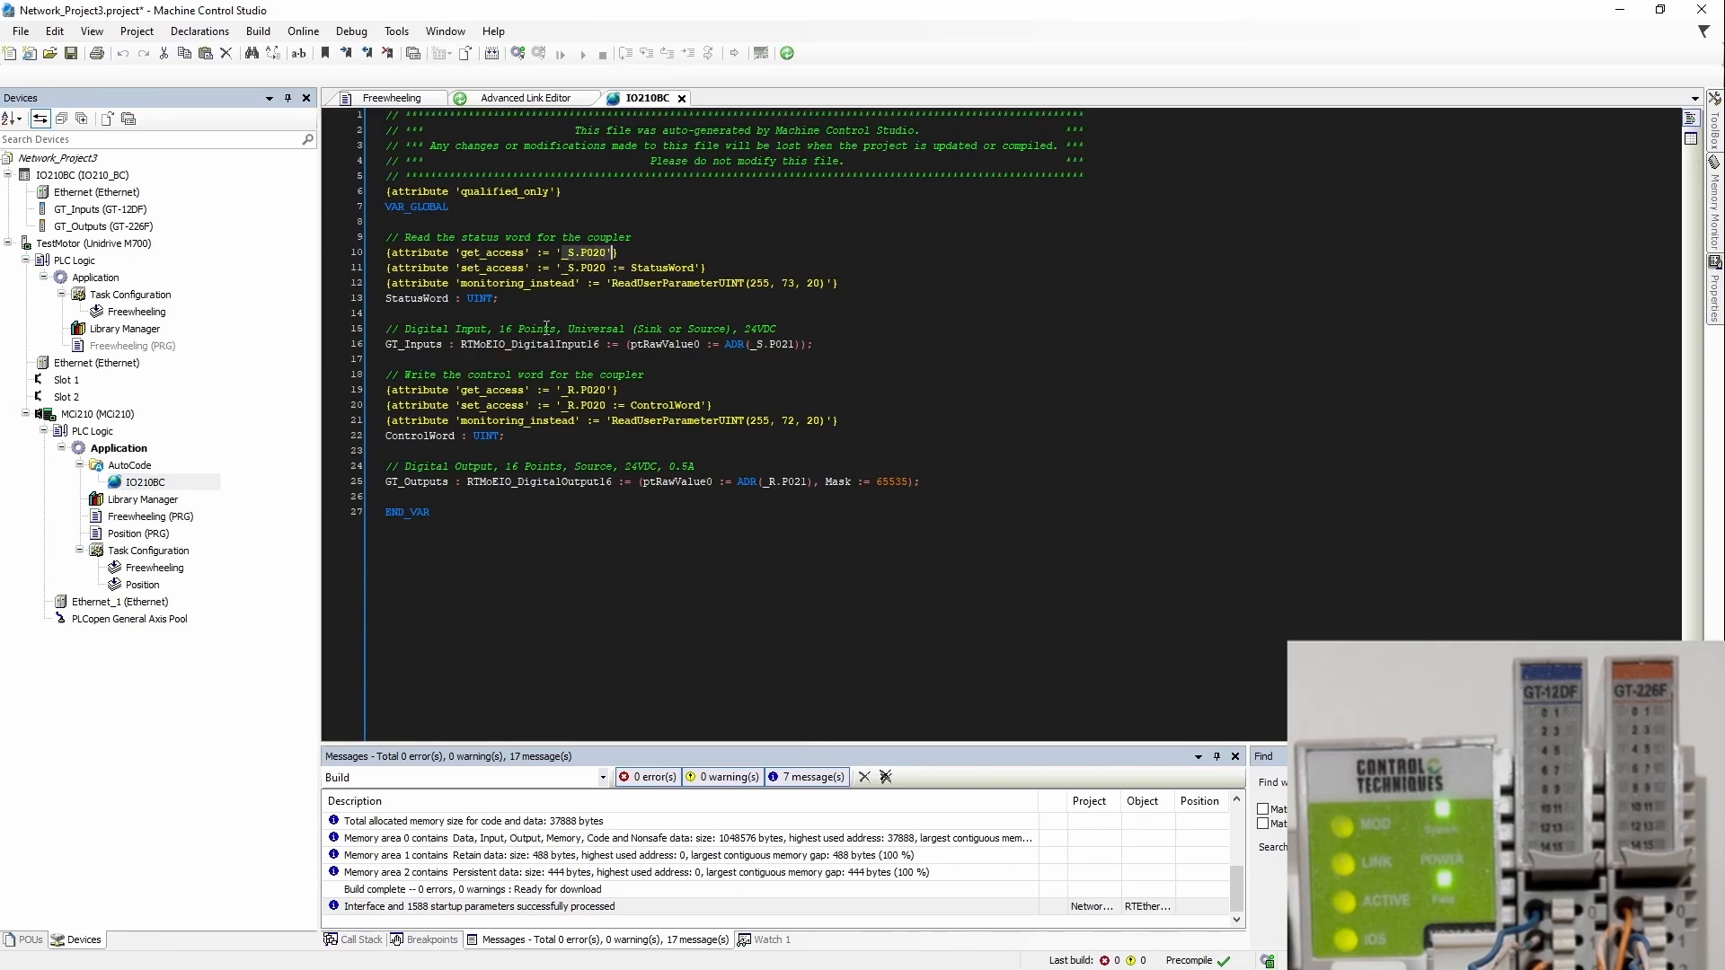
{"action": "left_click_drag", "start_coordinate": [753, 346], "coordinate": [796, 346]}
{"action": "left_click", "coordinate": [796, 313]}
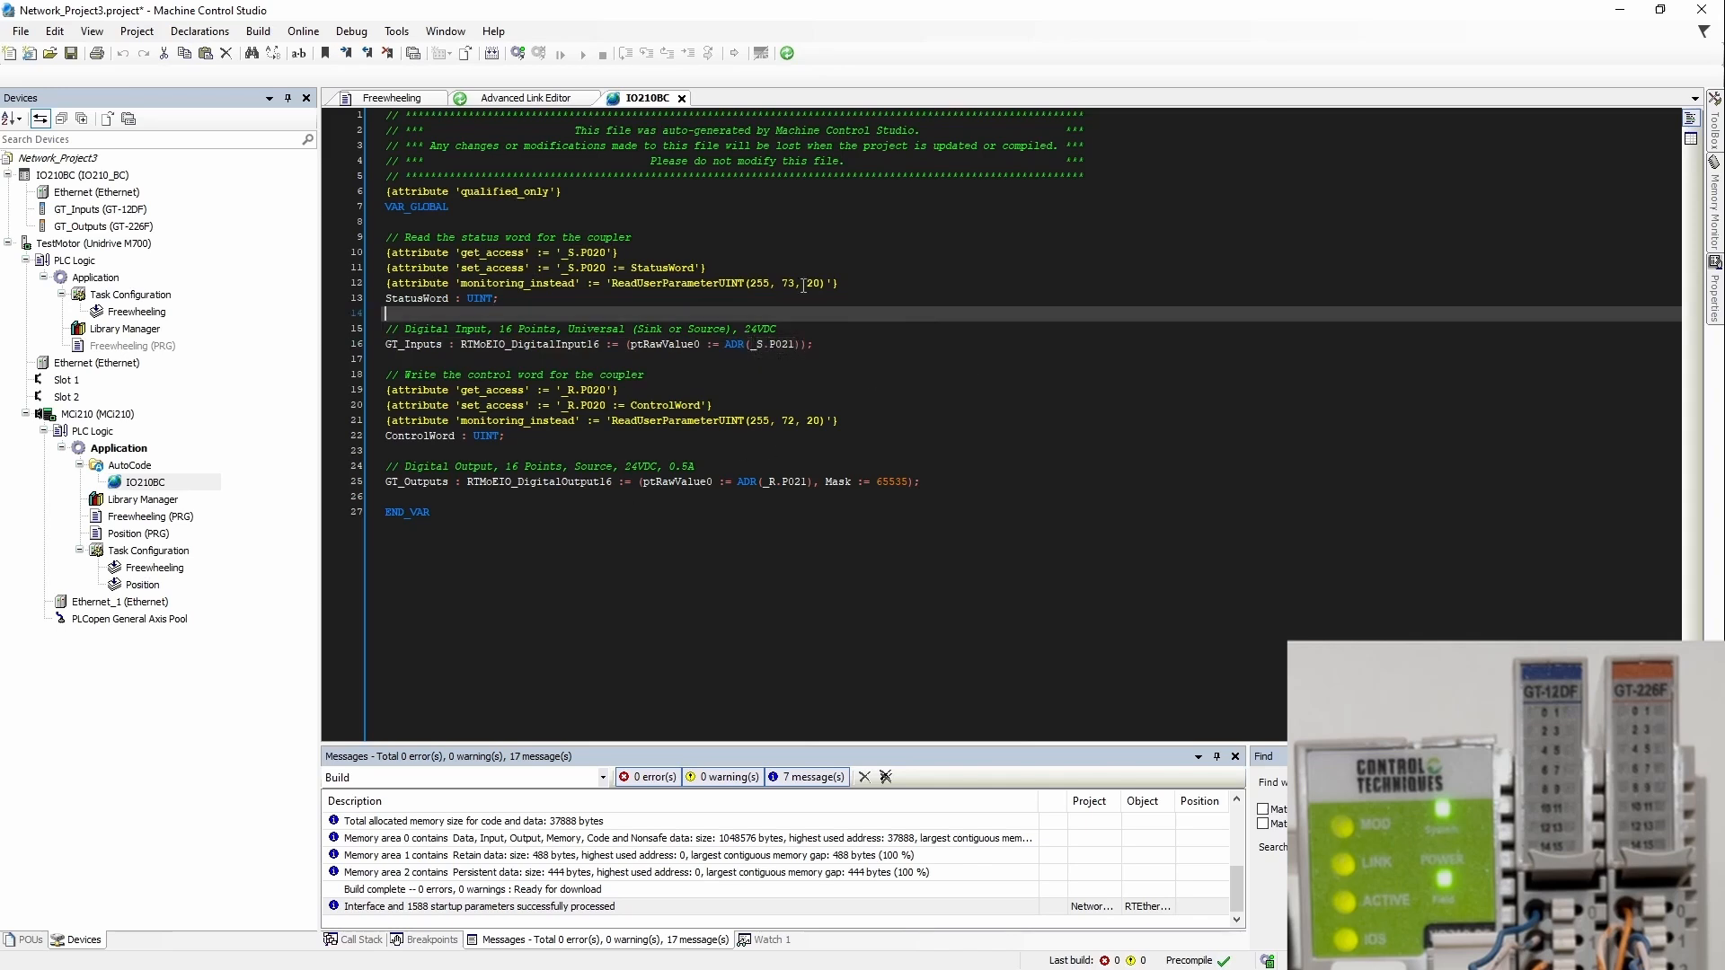
{"action": "left_click", "coordinate": [682, 98]}
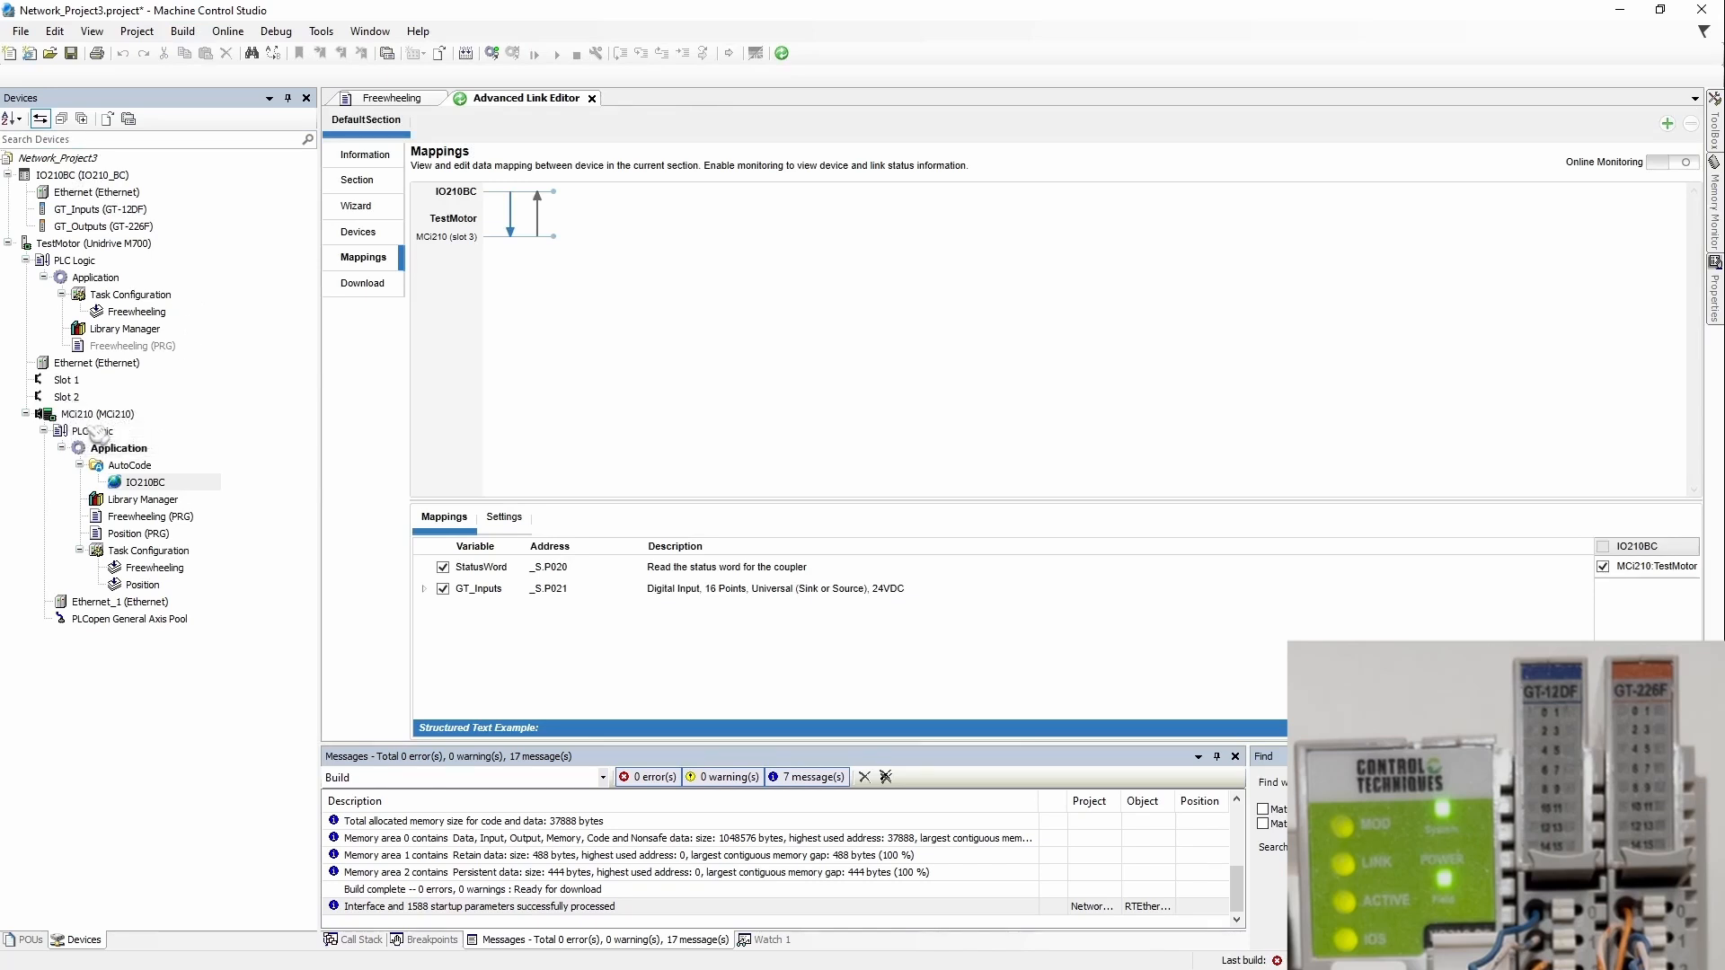
{"action": "left_click", "coordinate": [135, 486]}
{"action": "double_click", "coordinate": [135, 486]}
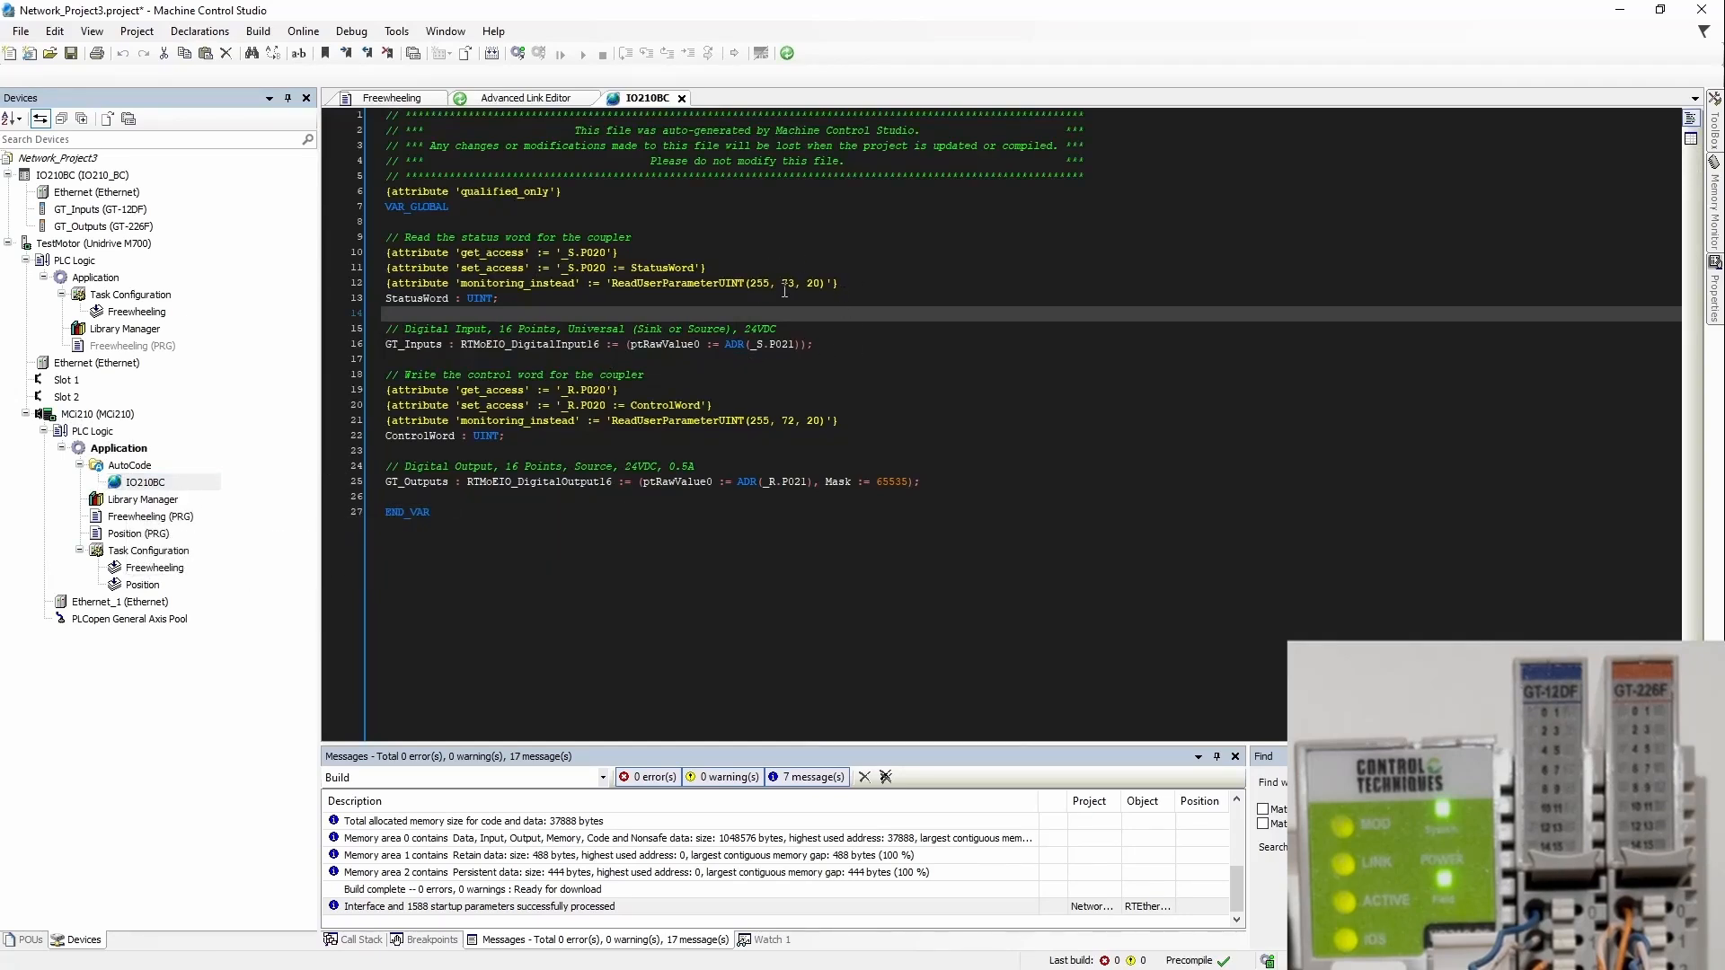
{"action": "left_click", "coordinate": [681, 97]}
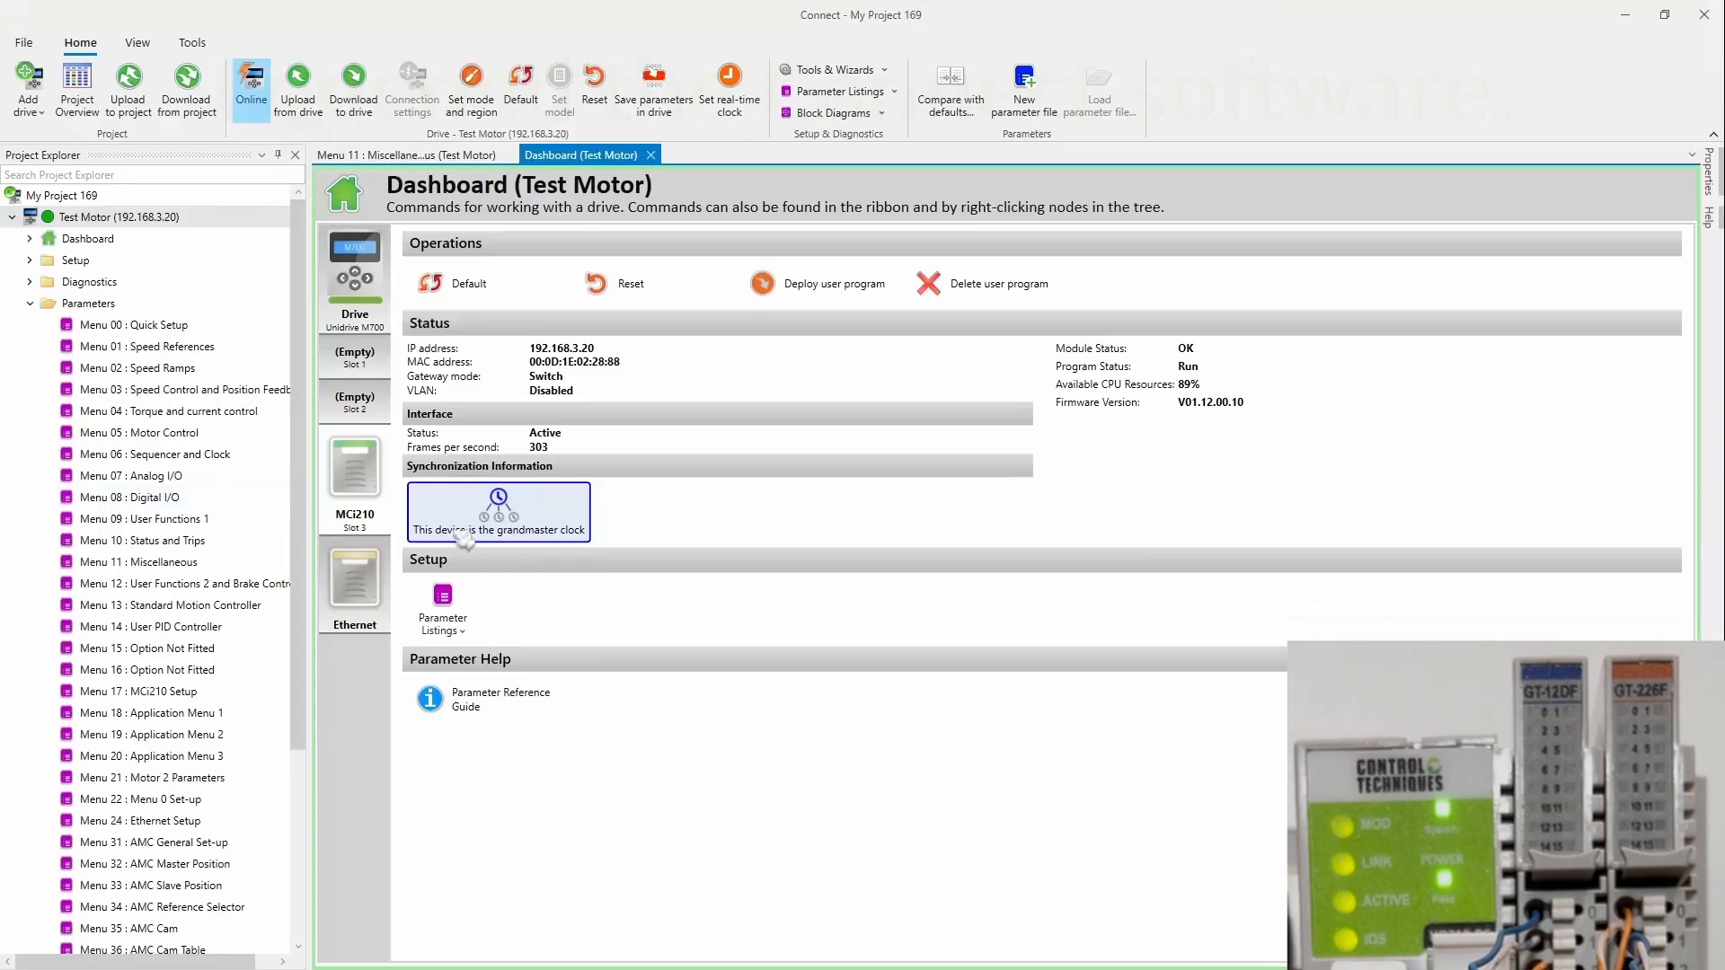
Step: Open Menu 3.73 : Menu S and select Parameter S 20, which reads 5
{"action": "left_click", "coordinate": [464, 632]}
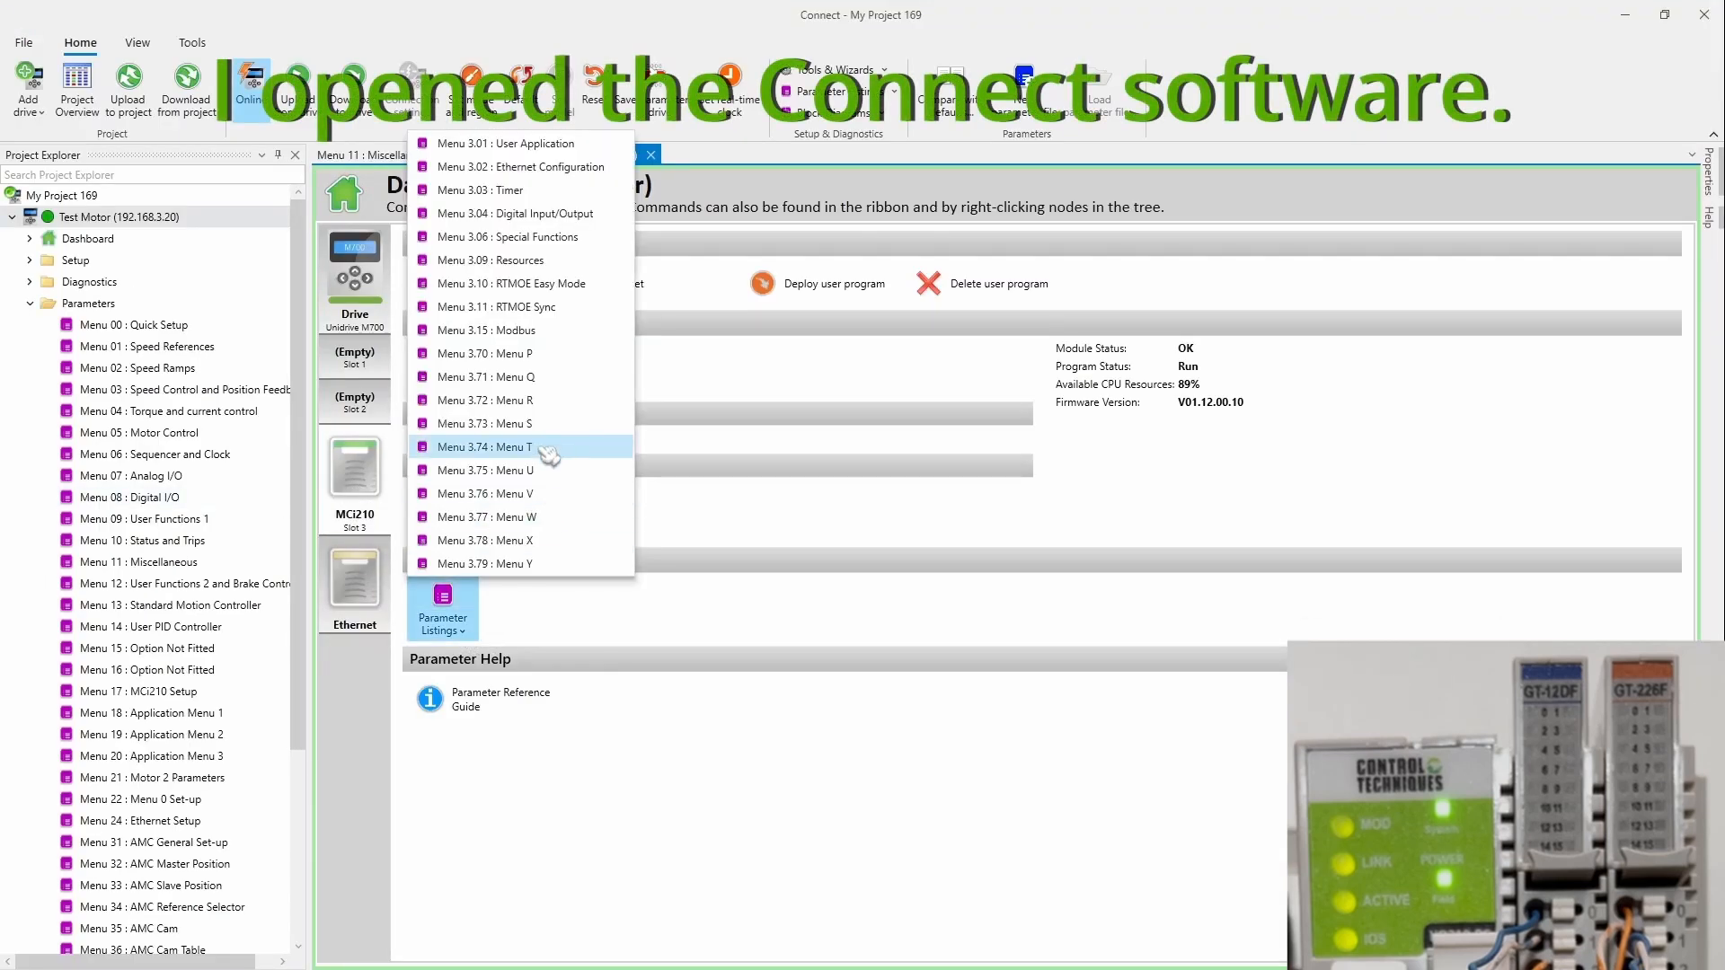
{"action": "left_click", "coordinate": [568, 424]}
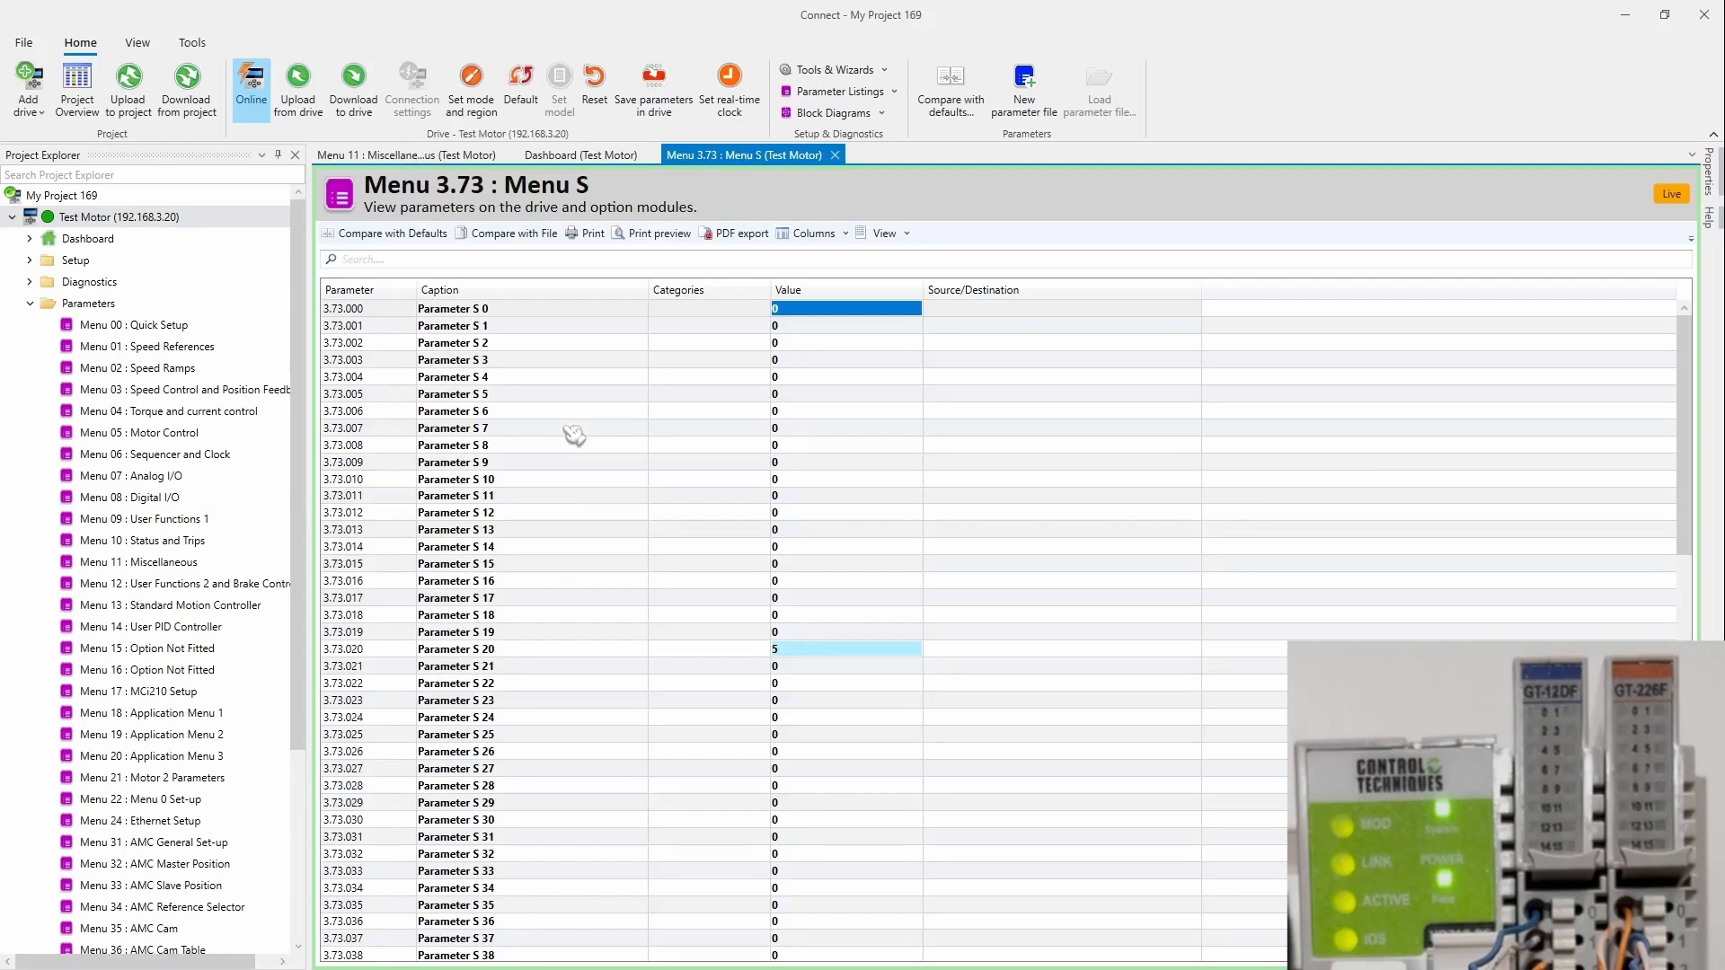
{"action": "left_click", "coordinate": [503, 650]}
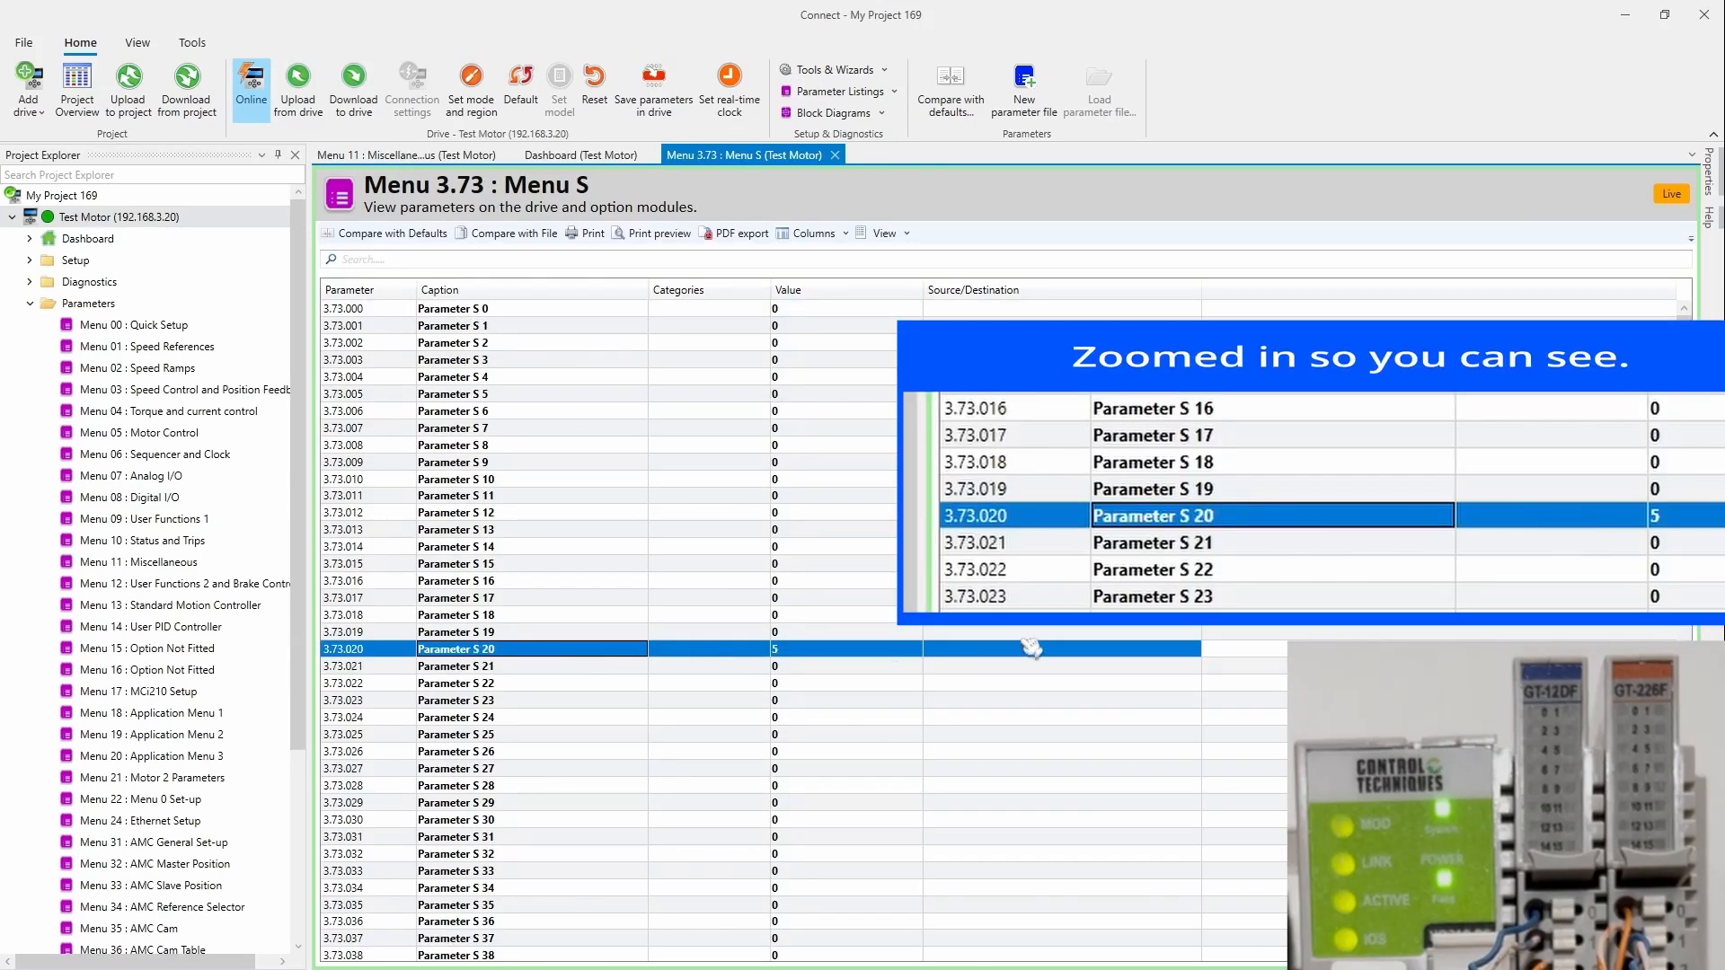
{"action": "left_click", "coordinate": [701, 652]}
{"action": "left_click", "coordinate": [809, 653]}
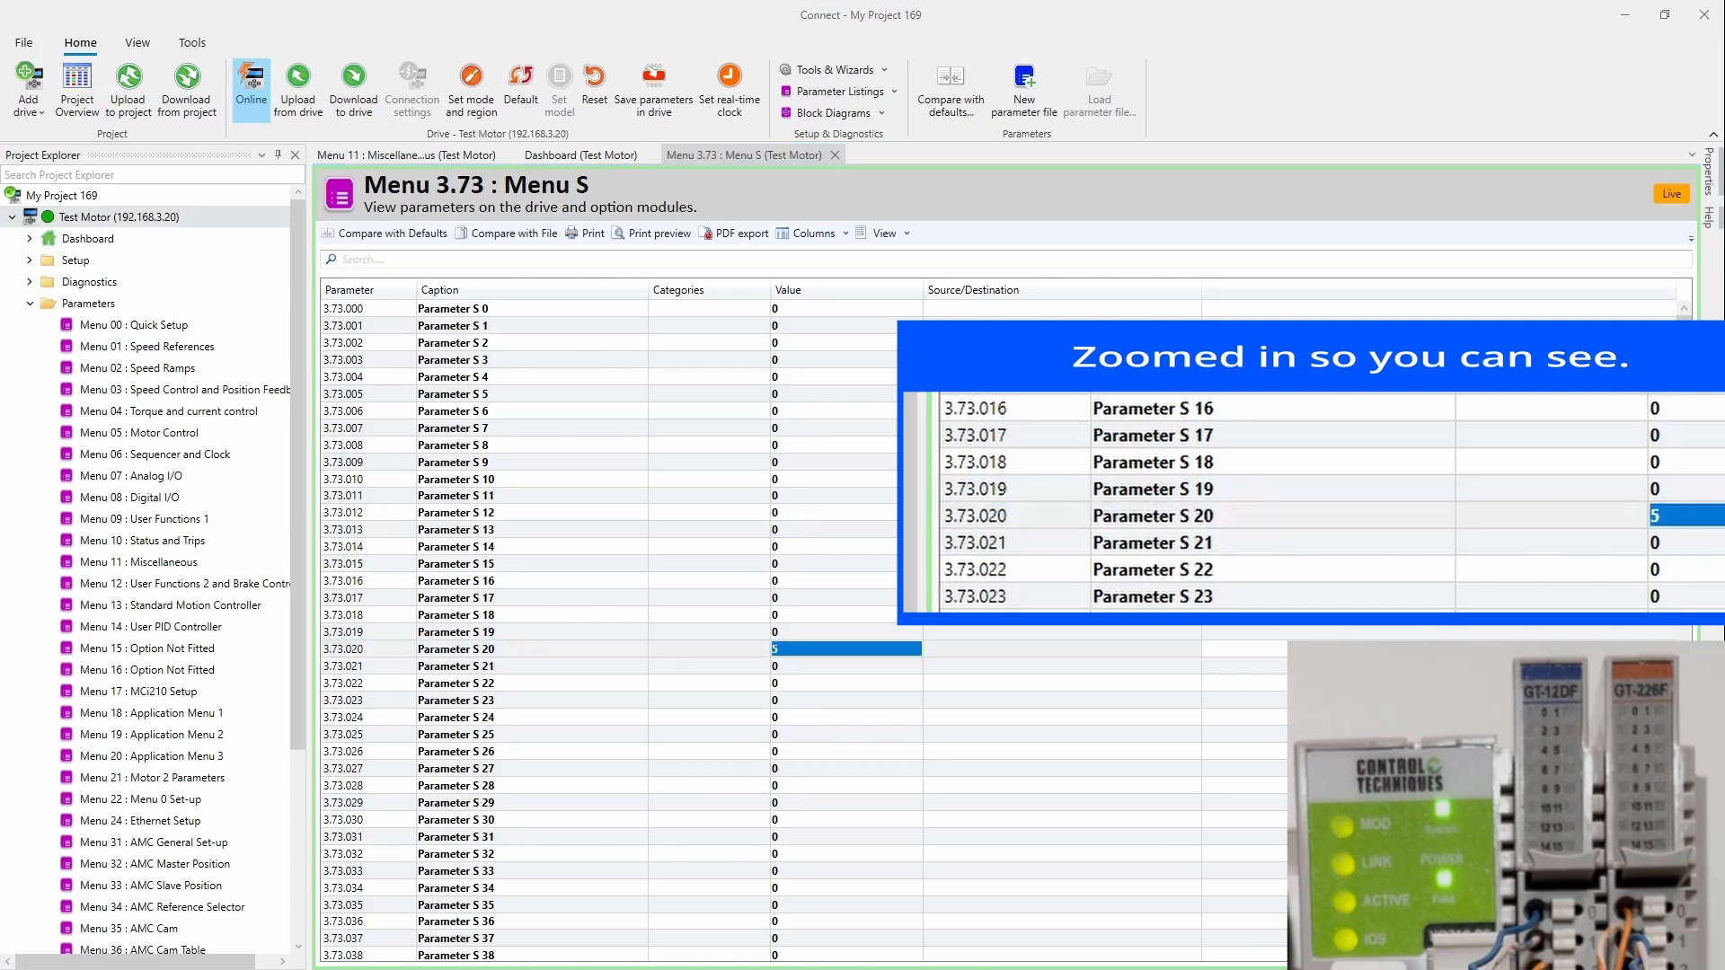
Step: Compare Parameter S 20 with the PDF guide's status word table, then select Parameter S 21
{"action": "left_click_drag", "start_coordinate": [1141, 354], "coordinate": [1087, 2]}
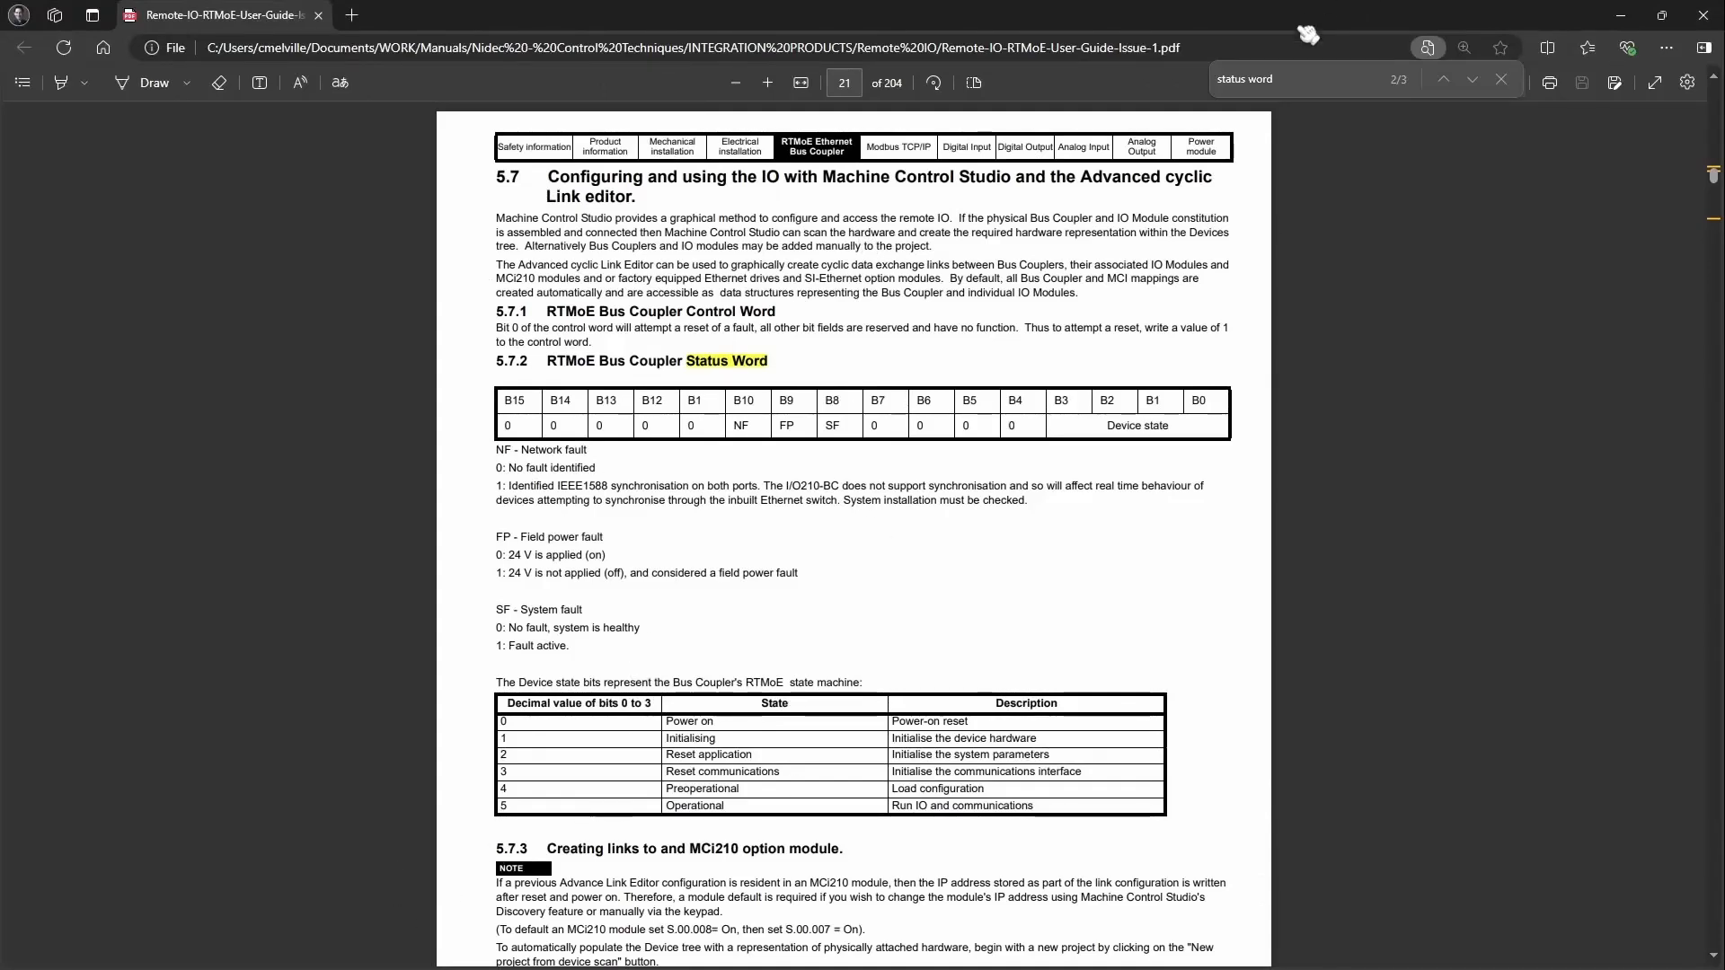
{"action": "left_click_drag", "start_coordinate": [1301, 25], "coordinate": [1724, 387]}
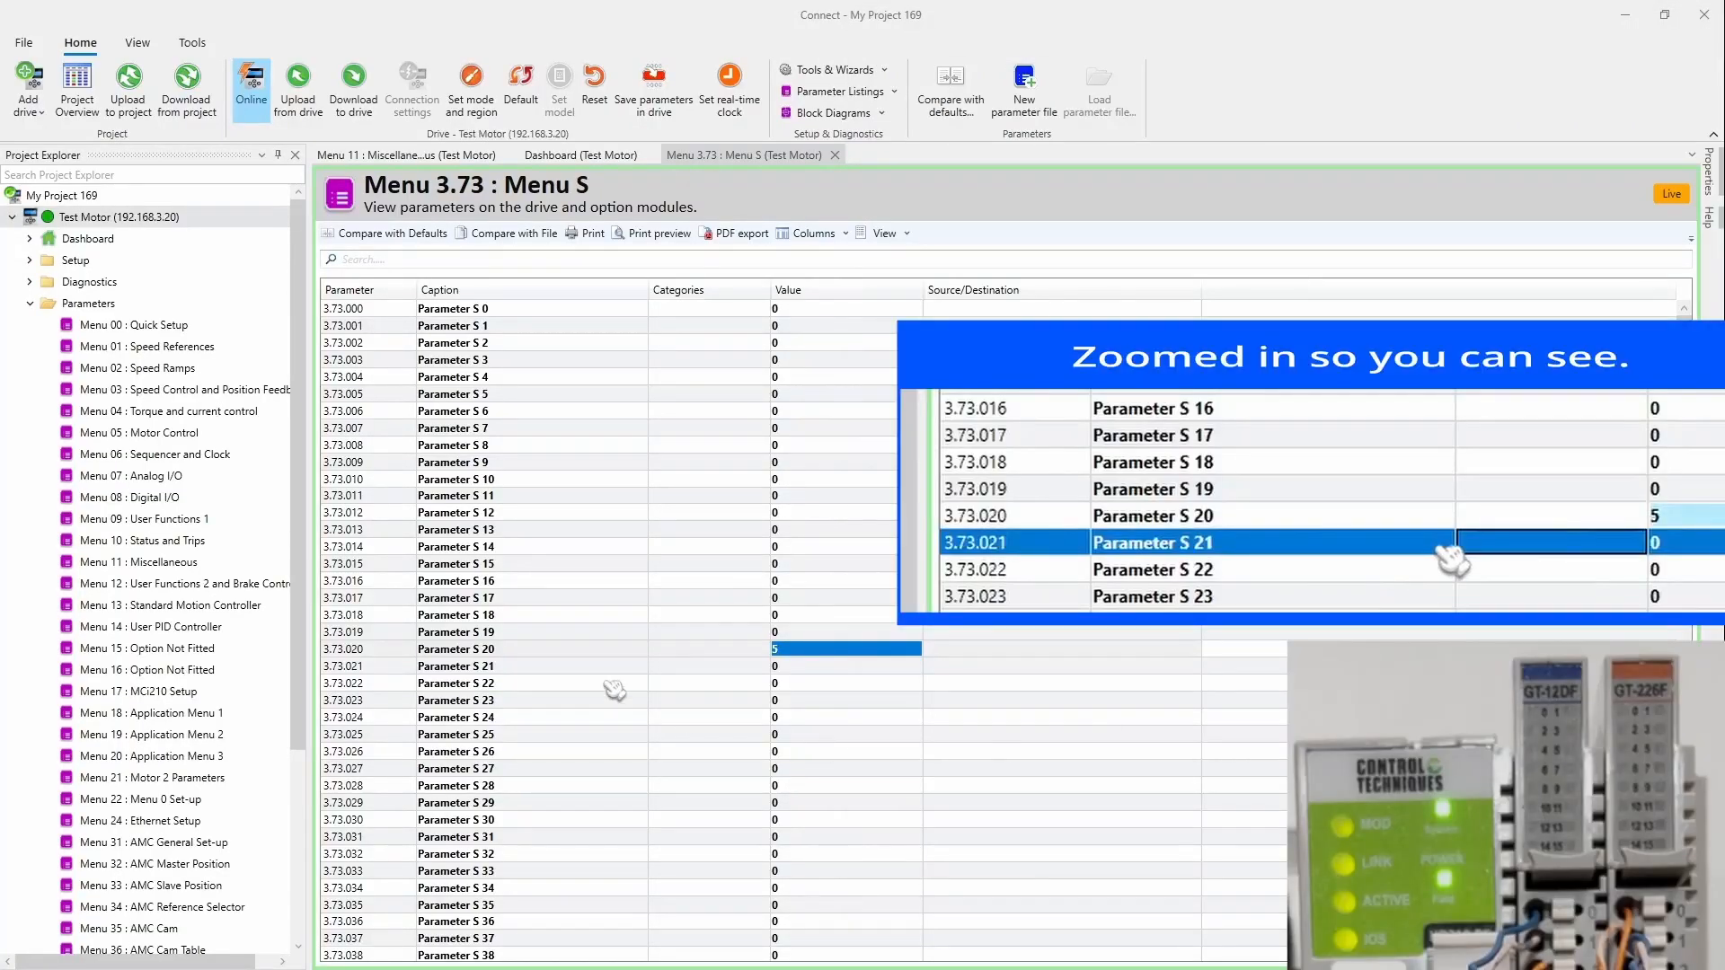
{"action": "left_click", "coordinate": [709, 649]}
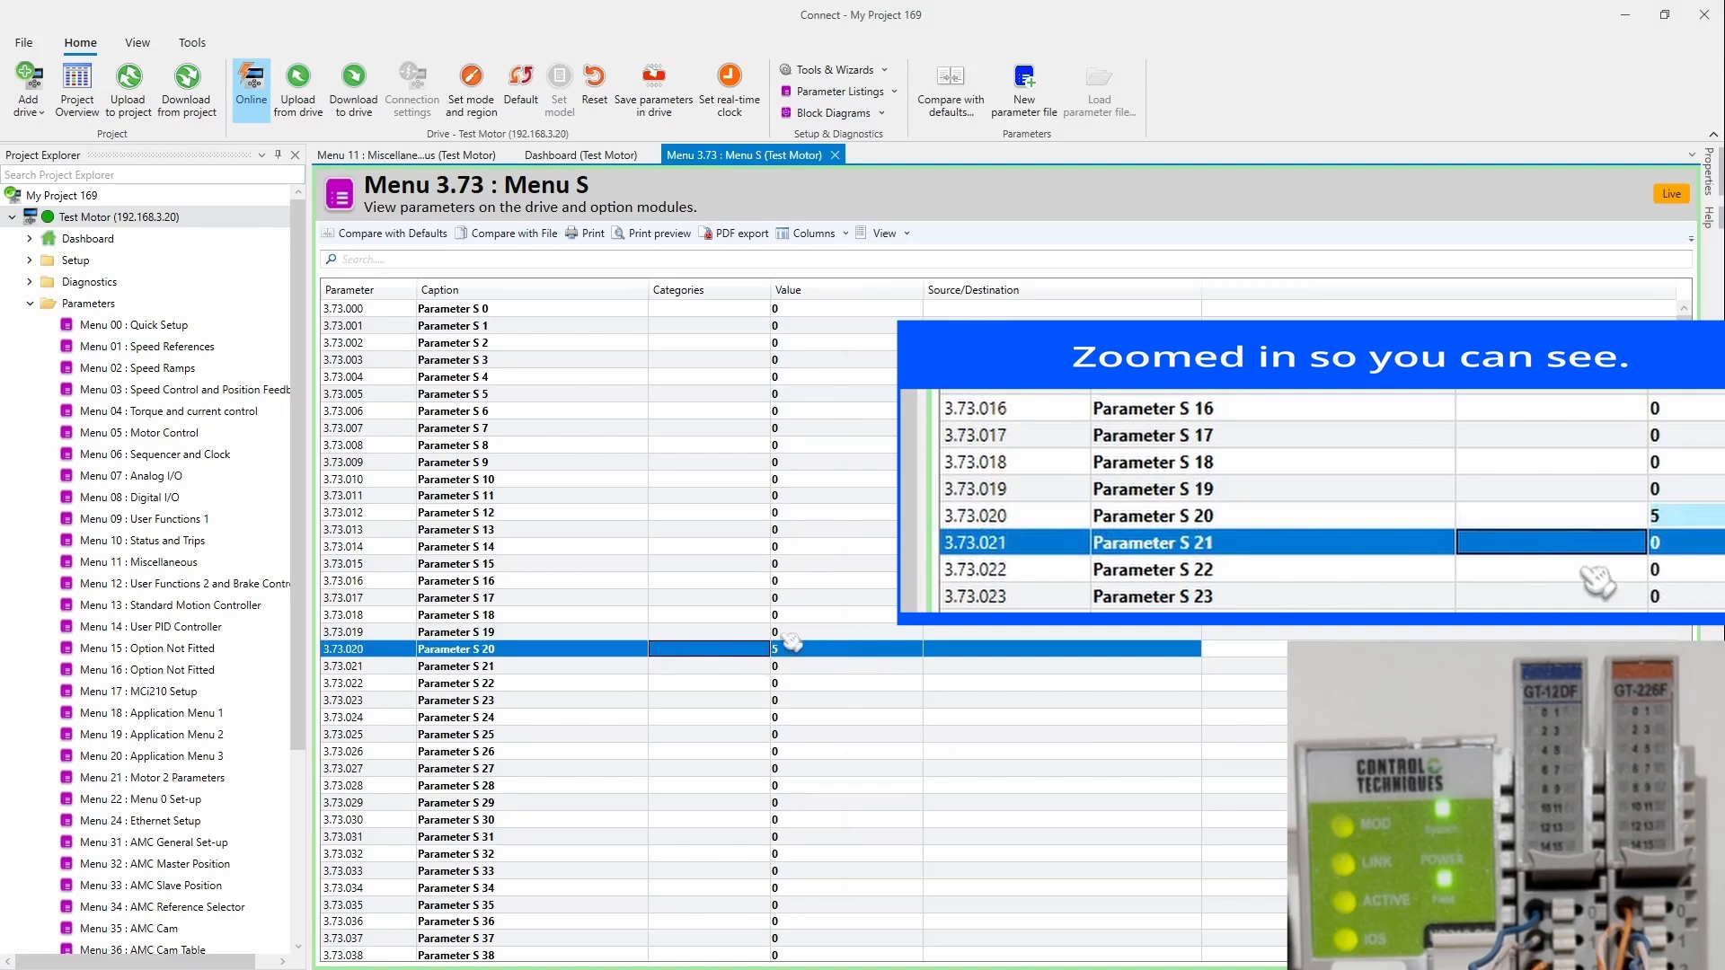
{"action": "left_click", "coordinate": [744, 669]}
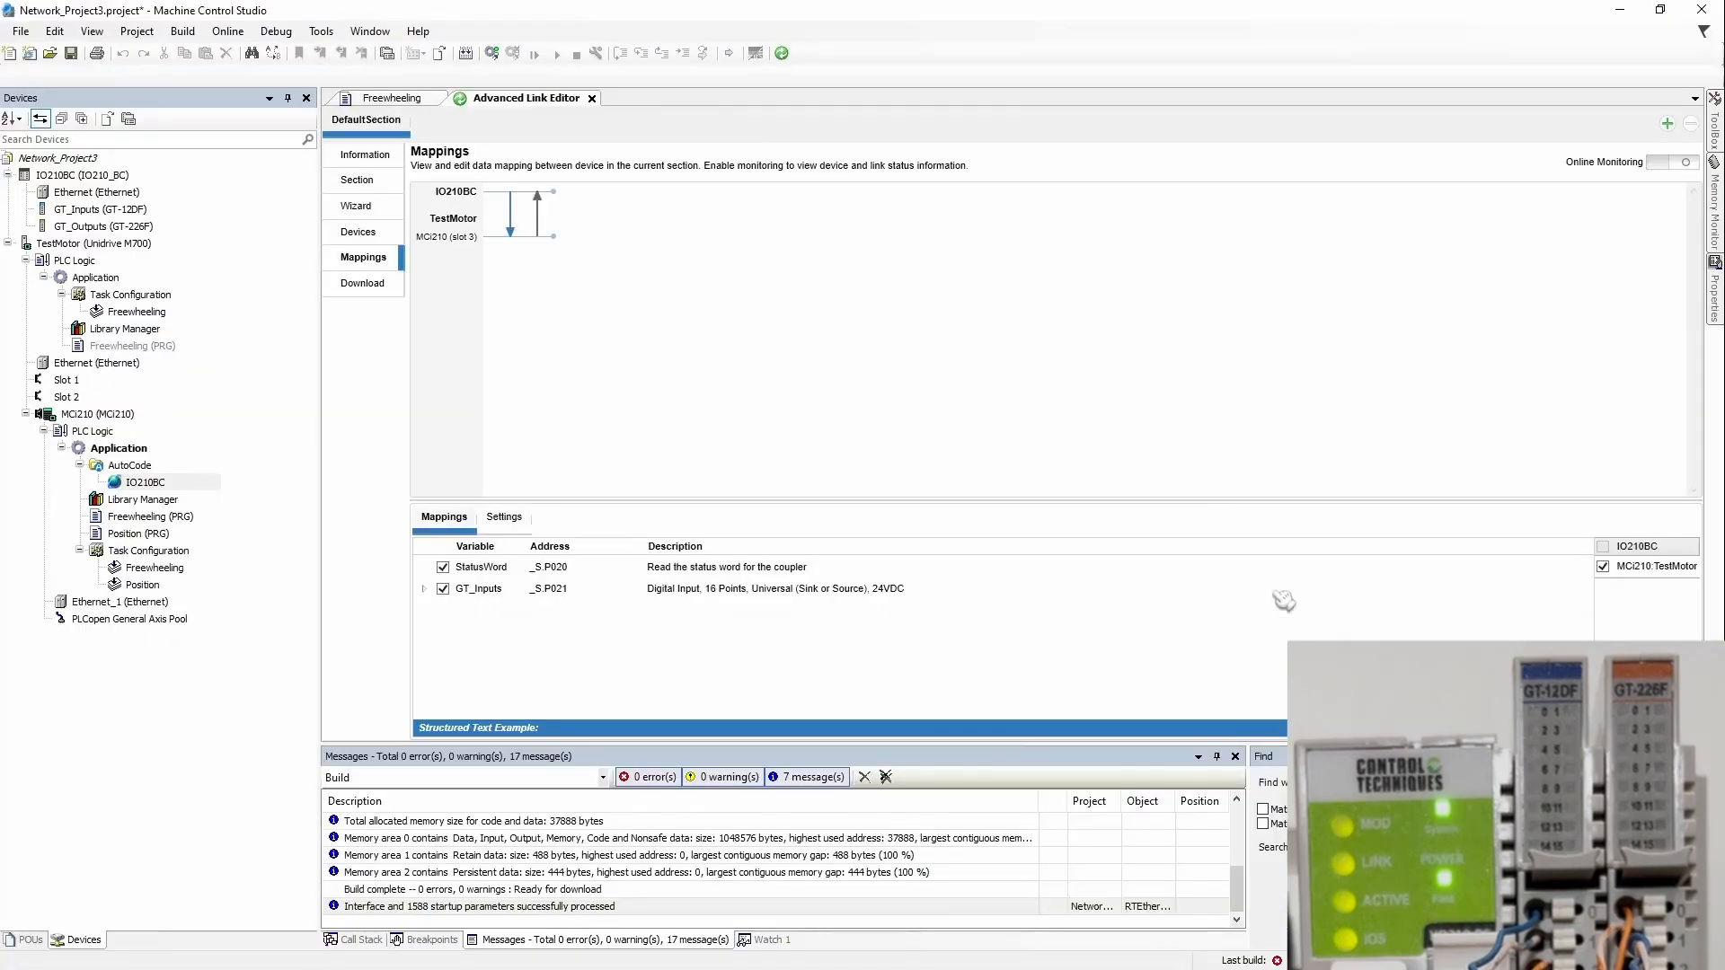
Step: Review the ControlWord/GT_Outputs and StatusWord/GT_Inputs link variables in the Advanced Link Editor
{"action": "left_click", "coordinate": [537, 212]}
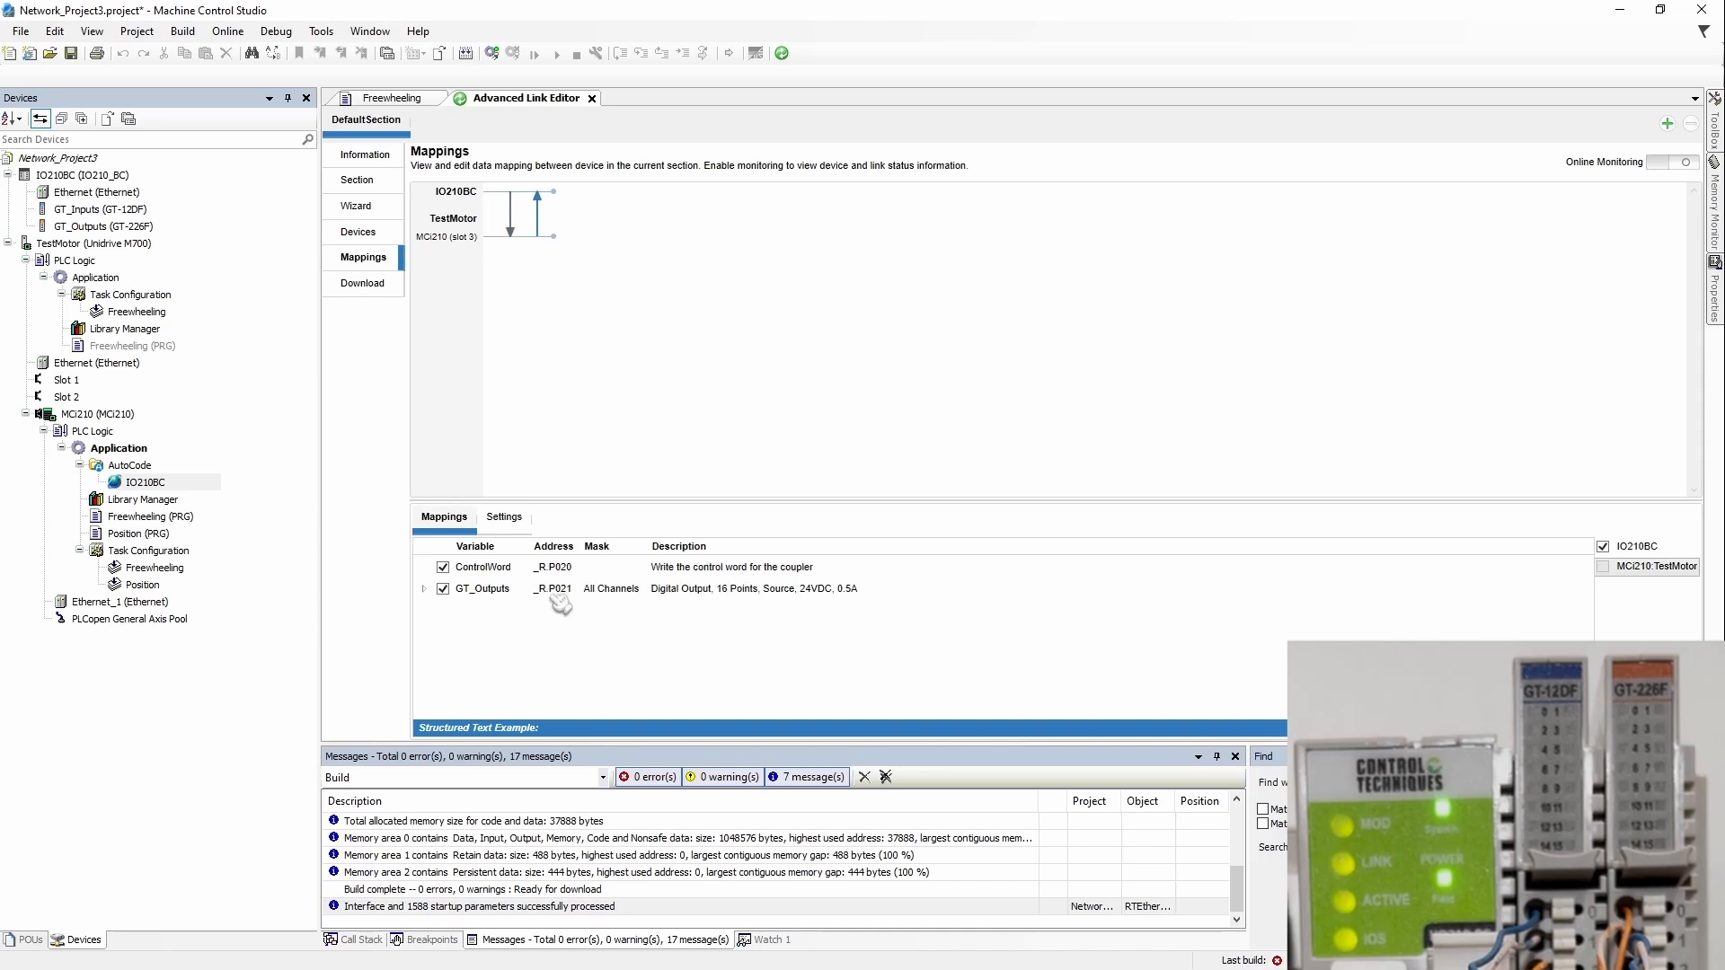
{"action": "left_click", "coordinate": [509, 229]}
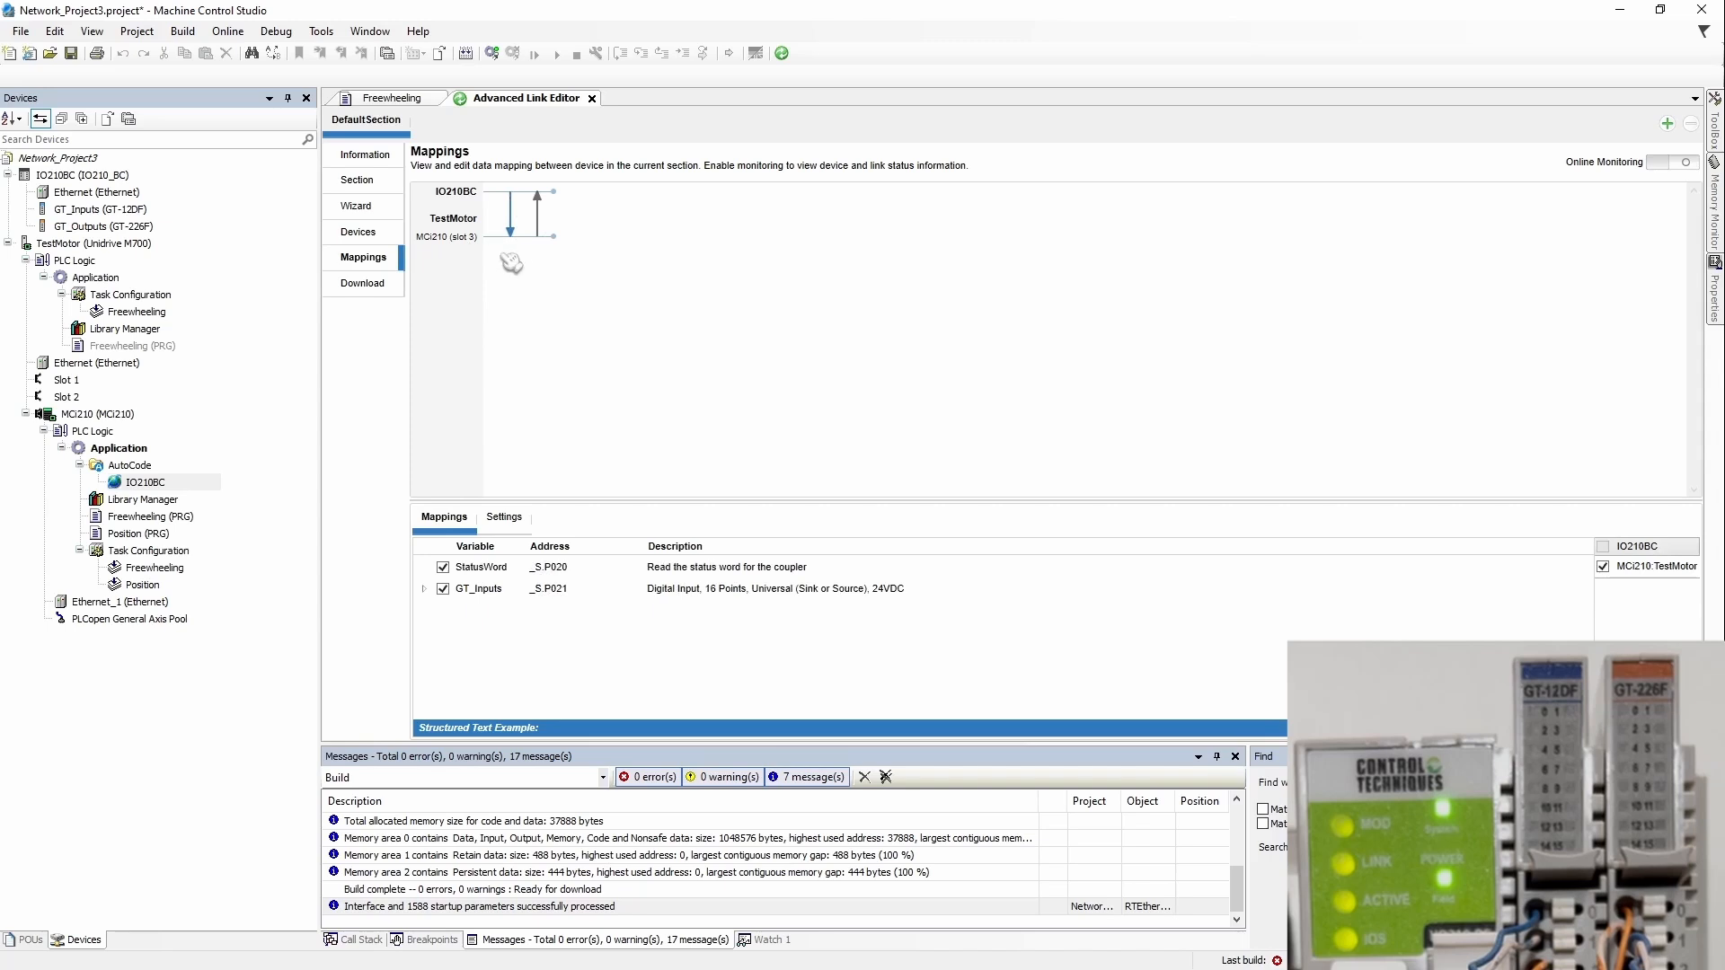
{"action": "left_click", "coordinate": [553, 215]}
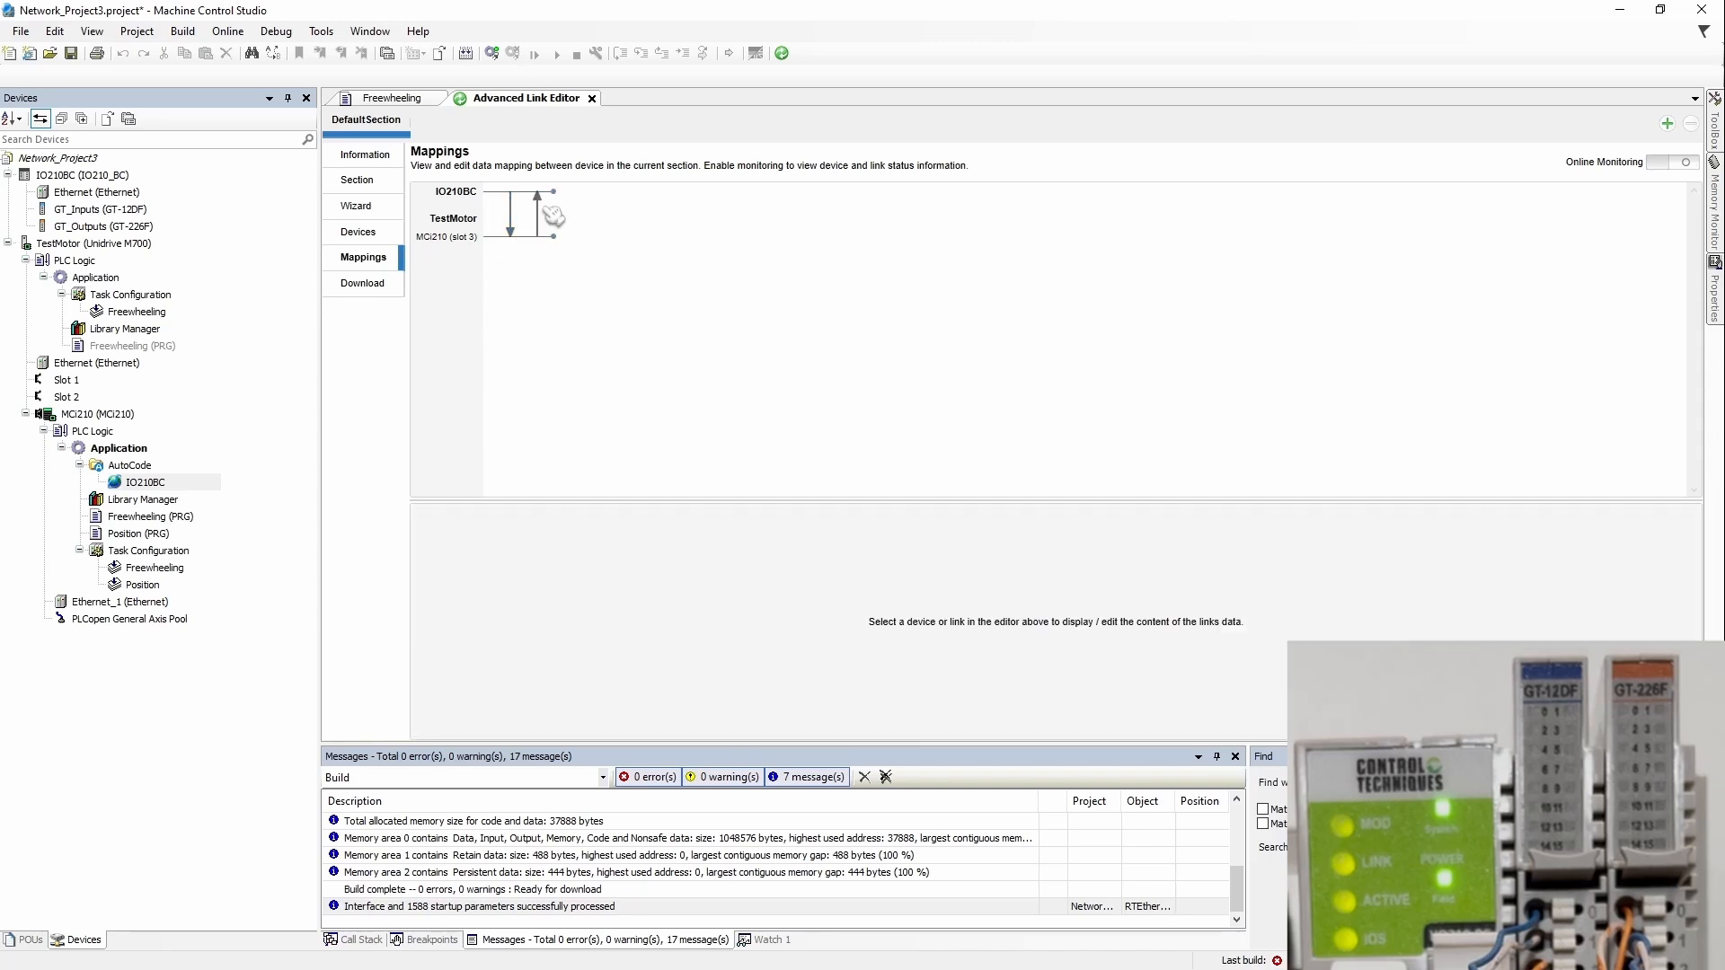
{"action": "left_click", "coordinate": [548, 212]}
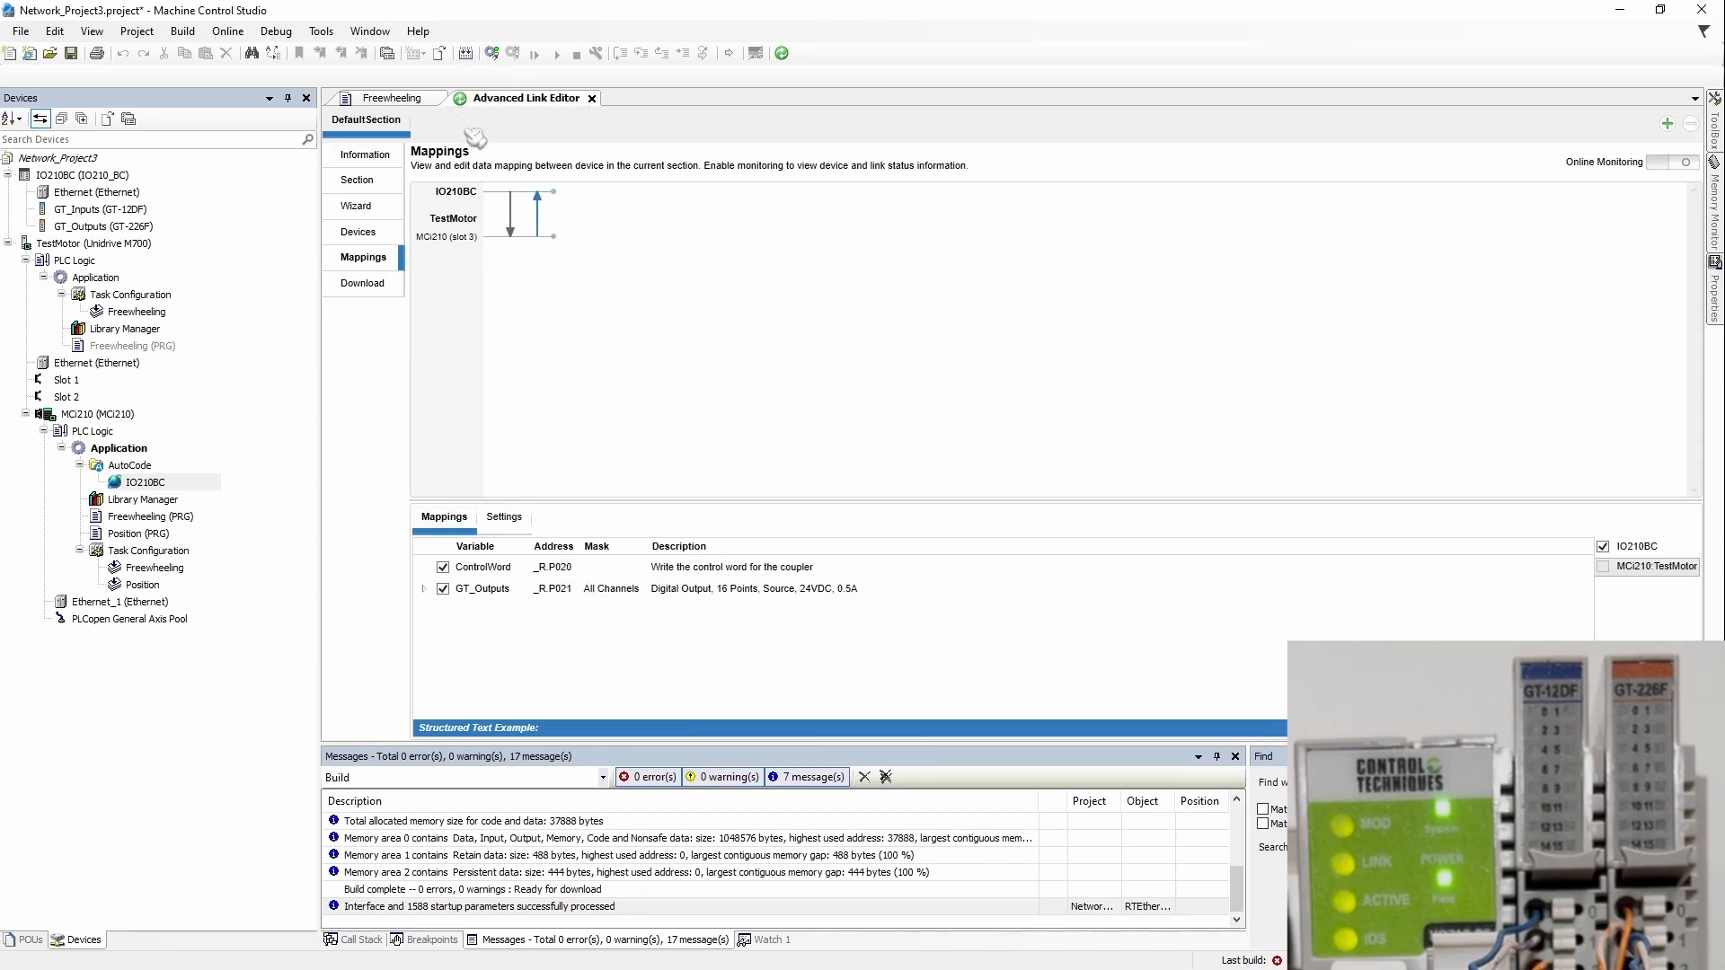
Step: Log in to the MCi210, stop its application, and log out again
{"action": "left_click", "coordinate": [491, 52]}
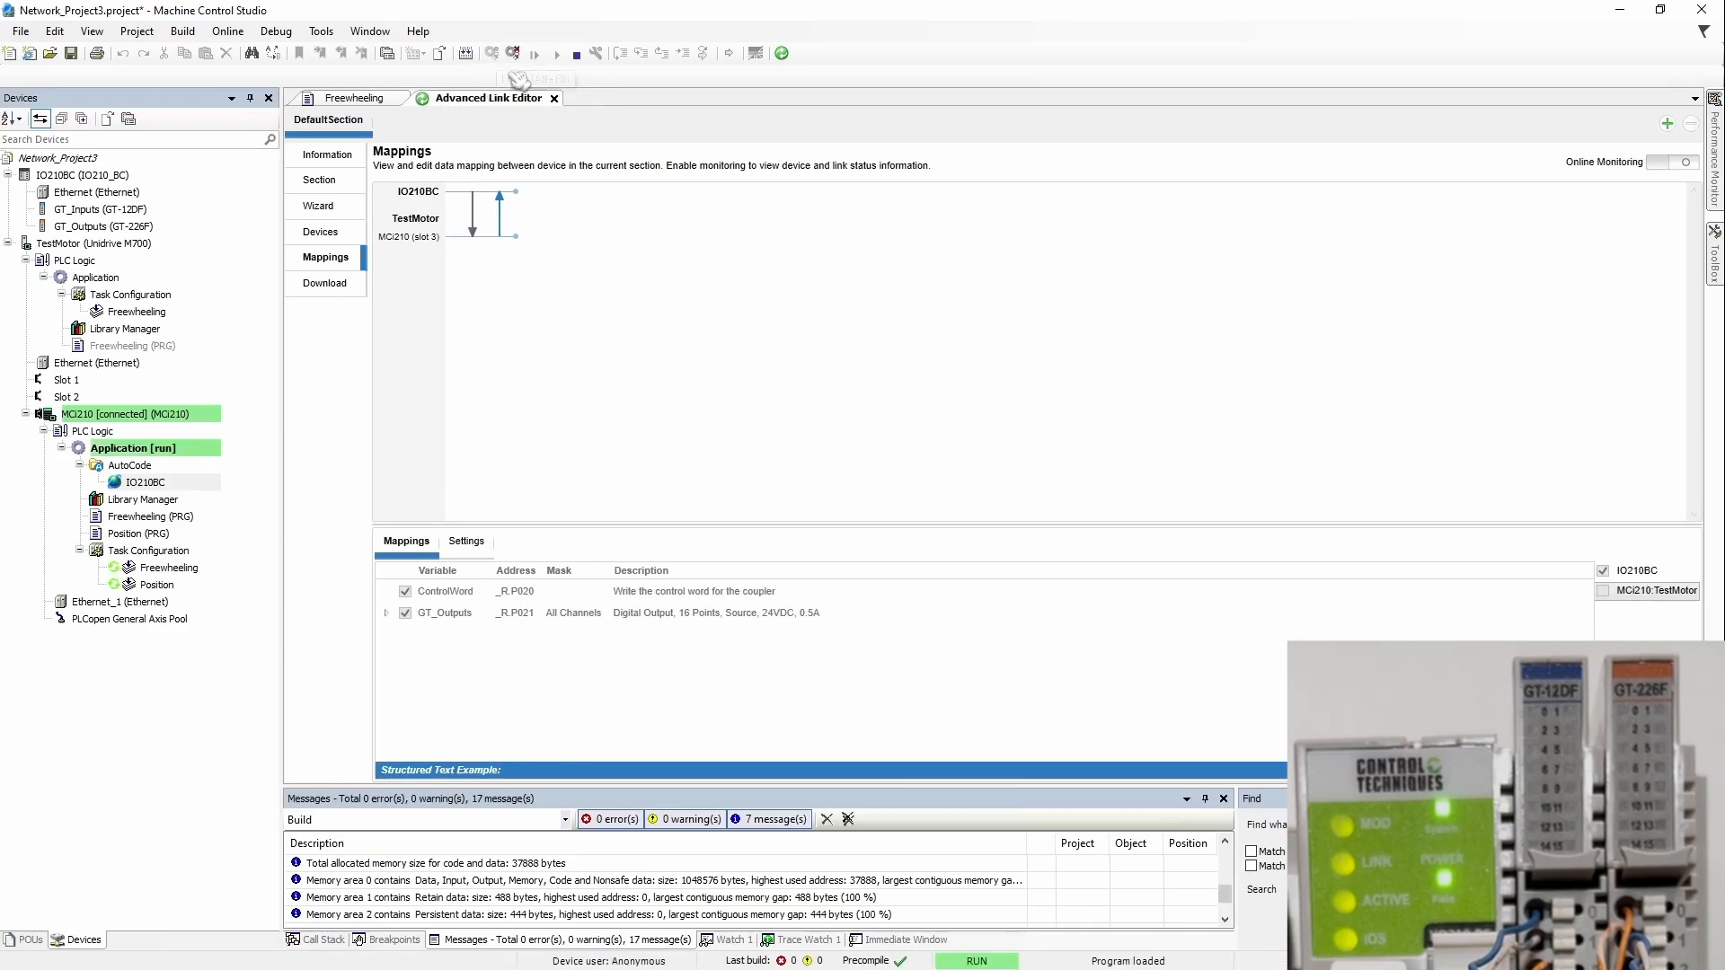
{"action": "left_click", "coordinate": [576, 55]}
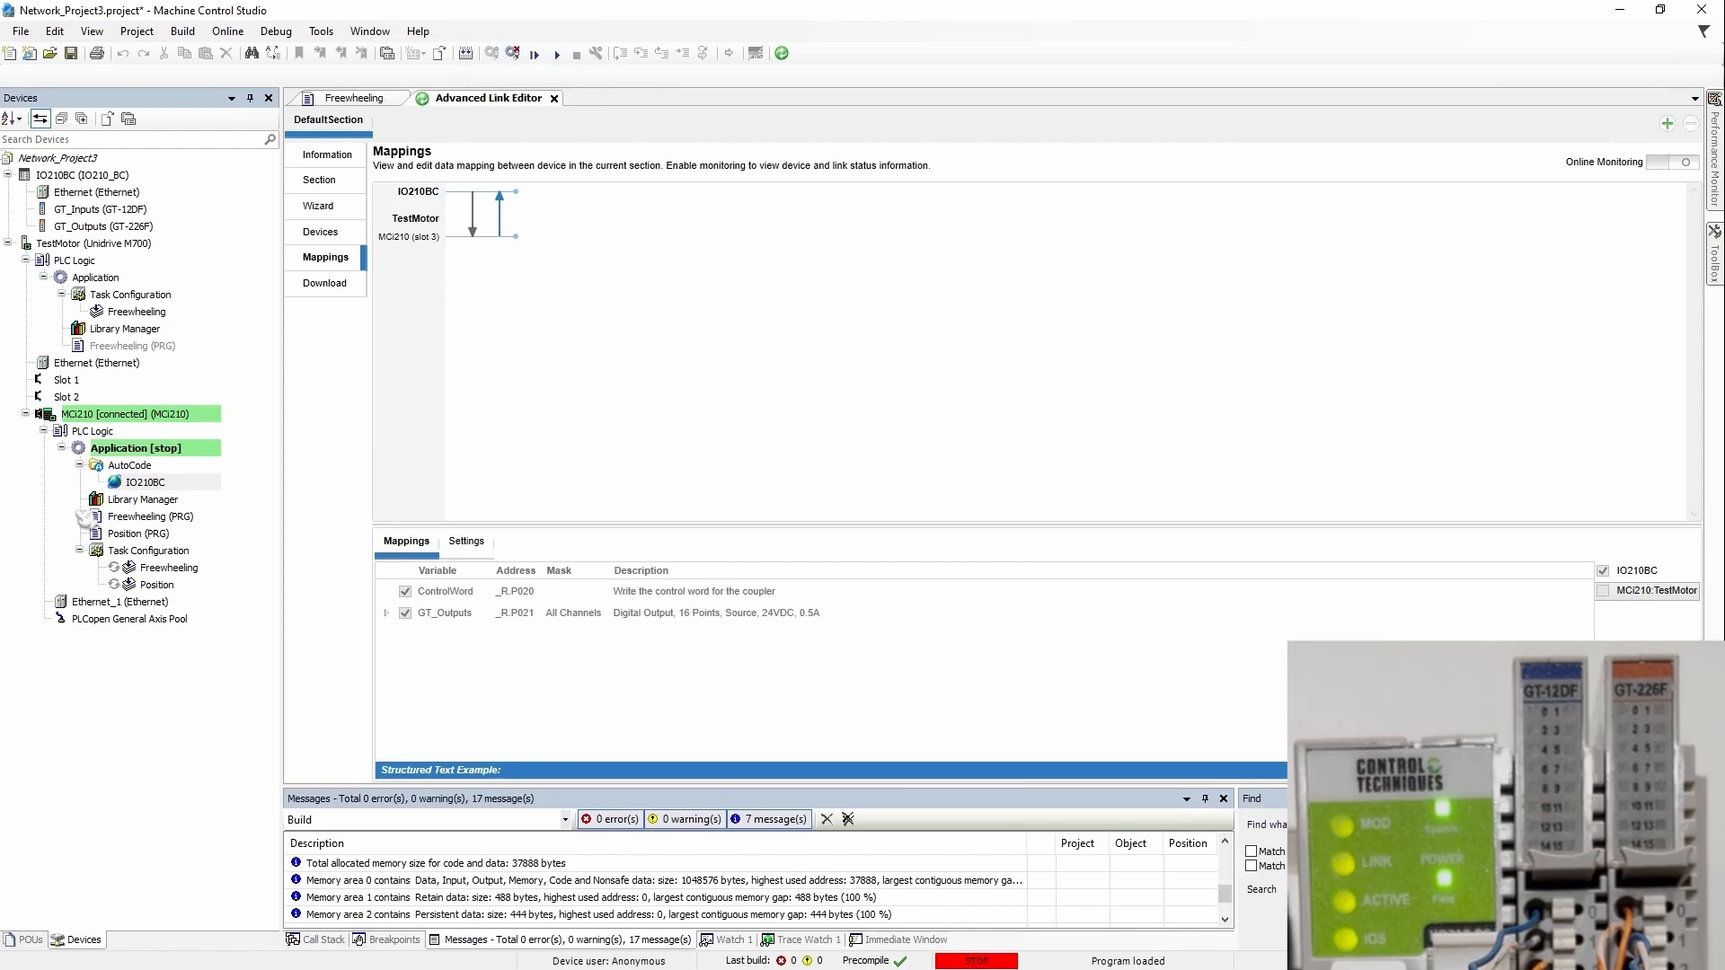
{"action": "left_click", "coordinate": [512, 52]}
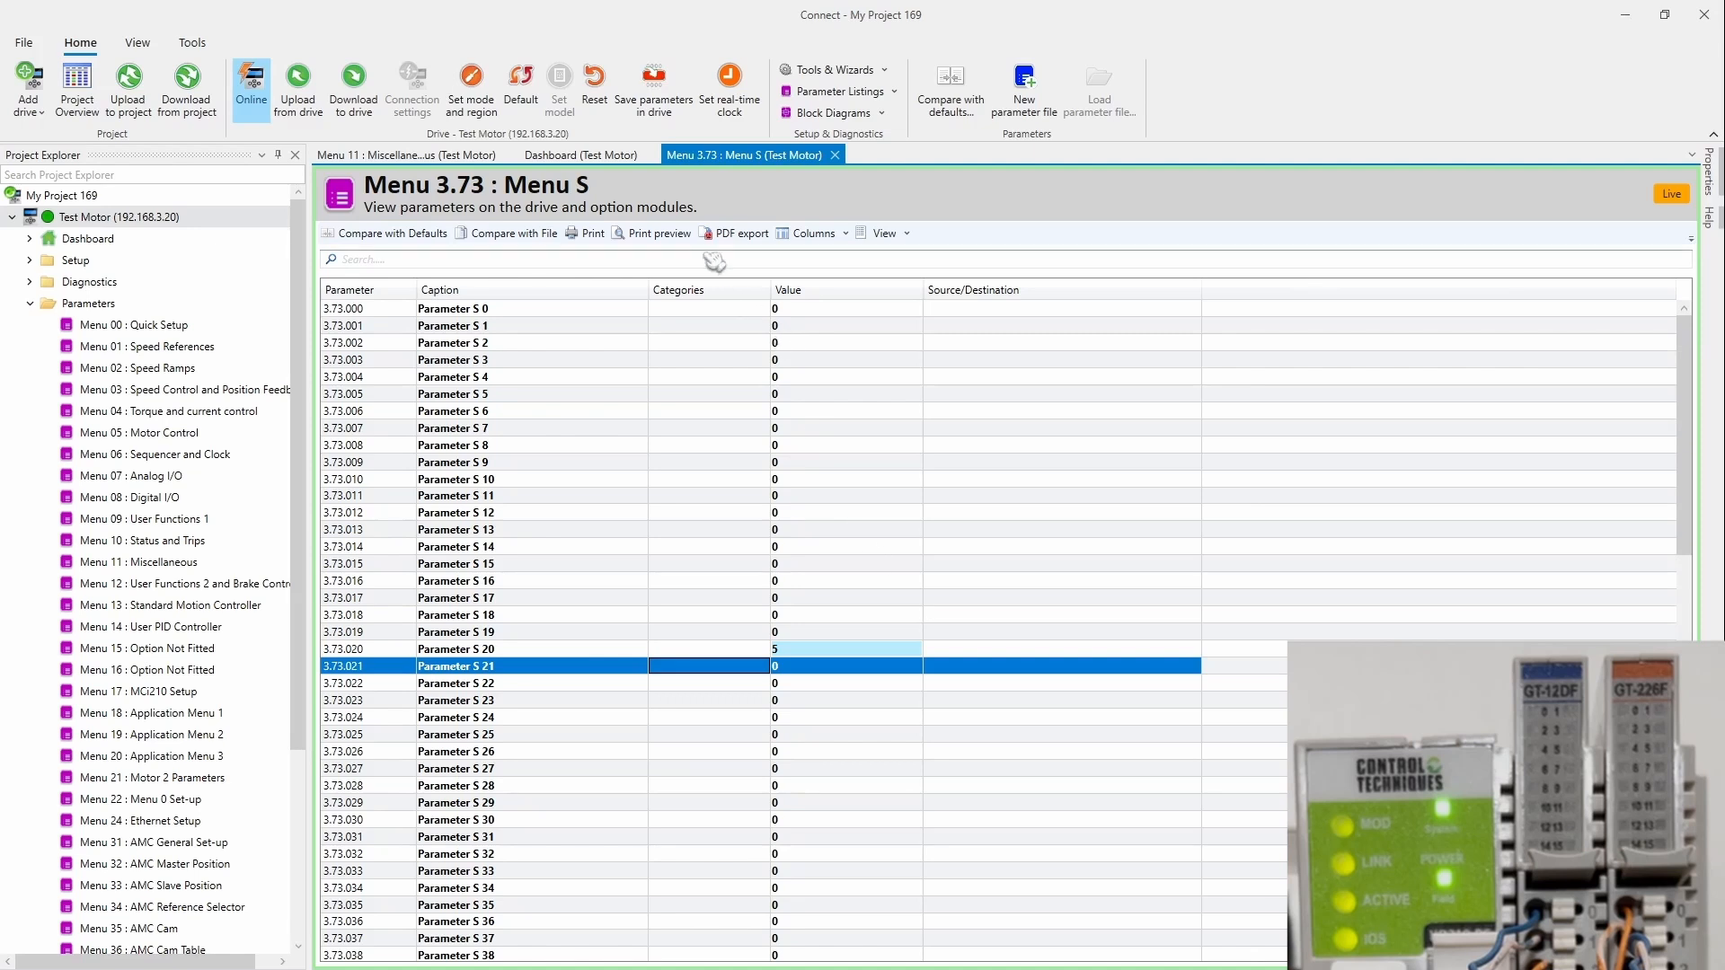
Step: From the Test Motor dashboard open Menu 3.72 : Menu R and select Parameters R 20 and R 21
{"action": "left_click", "coordinate": [611, 157]}
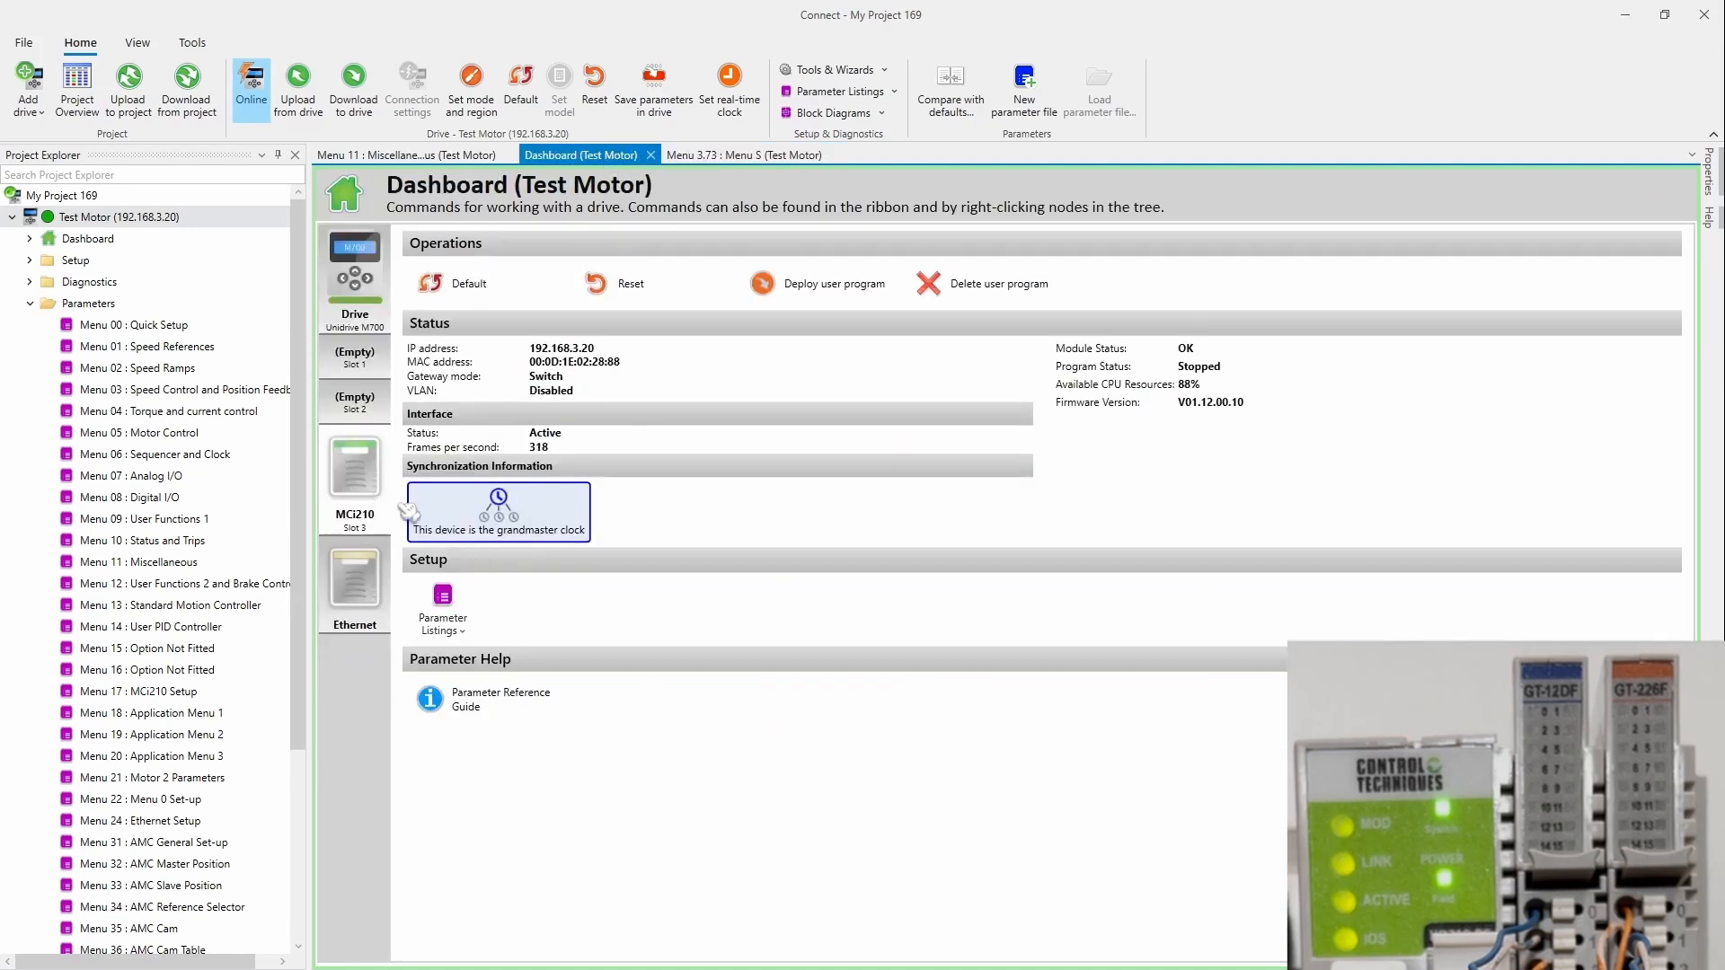
{"action": "left_click", "coordinate": [467, 633]}
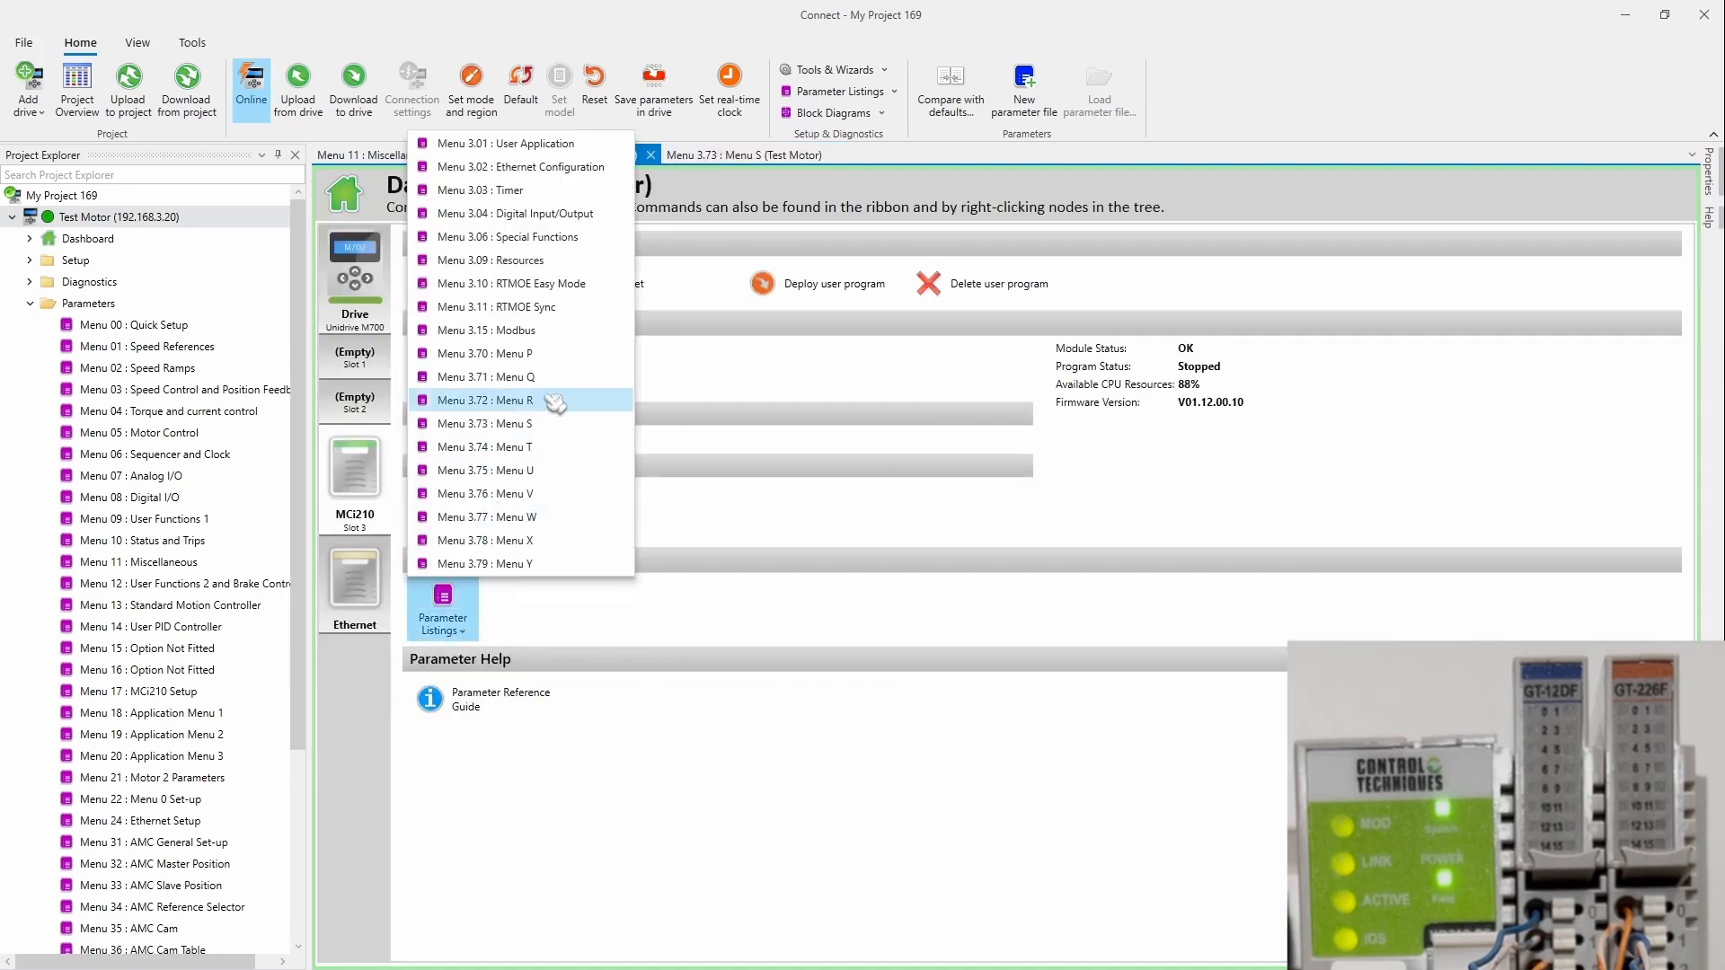
{"action": "left_click", "coordinate": [517, 401]}
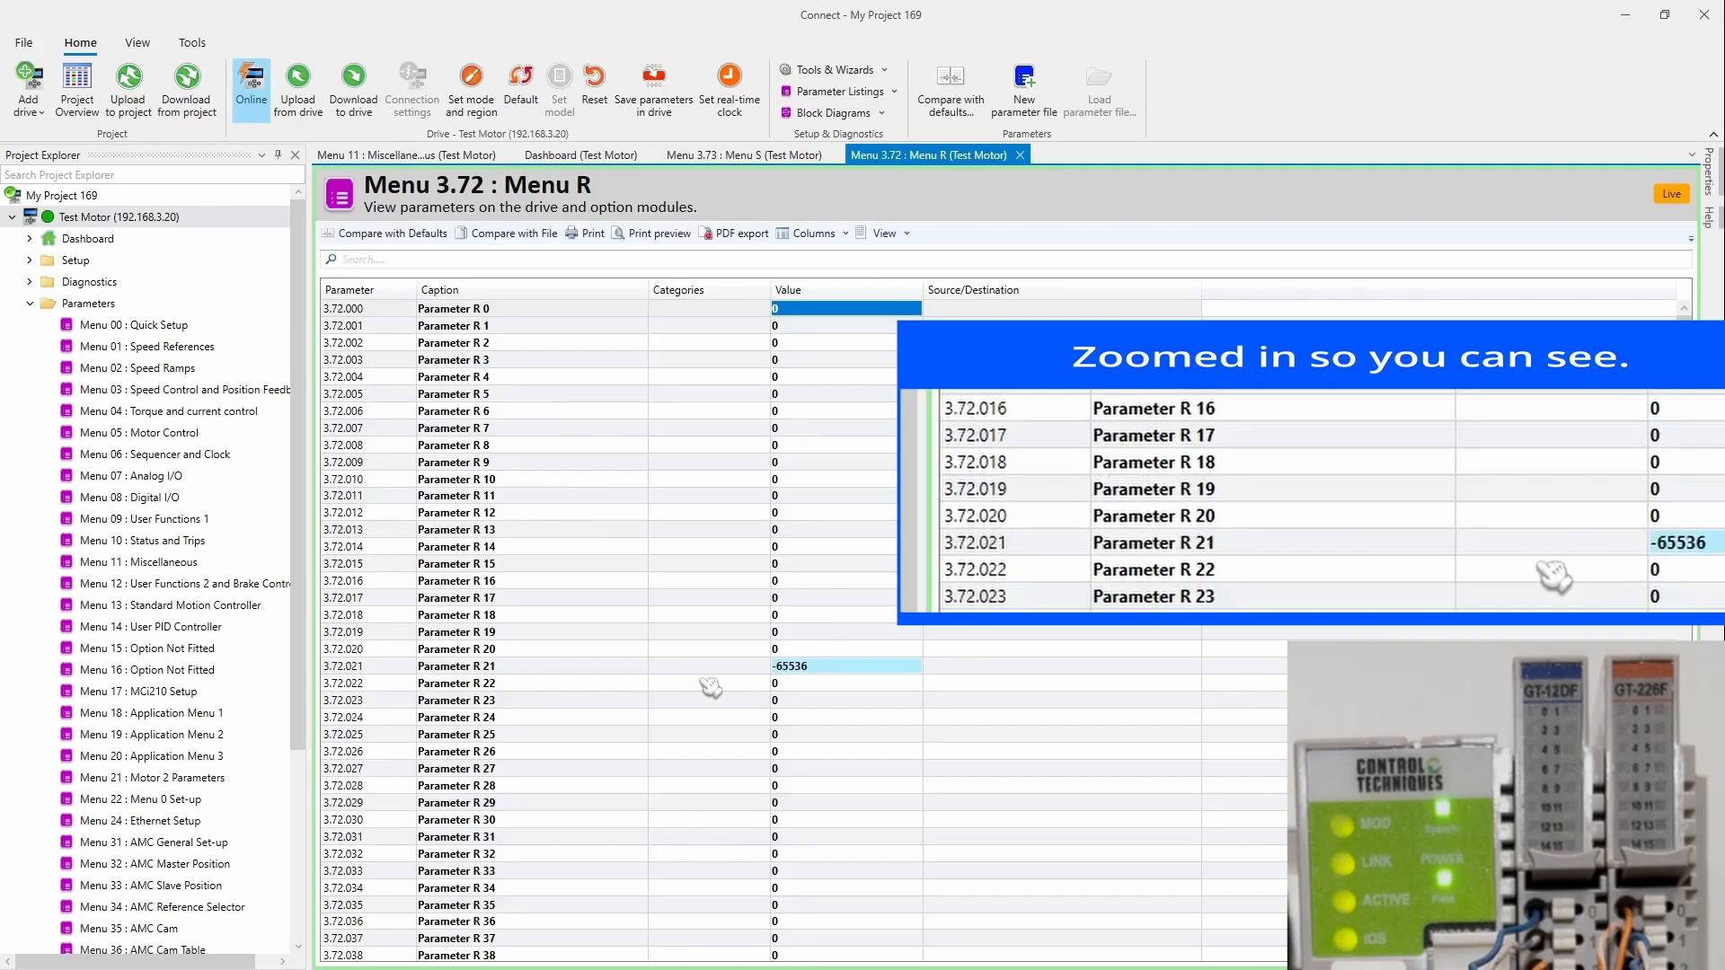
{"action": "left_click", "coordinate": [710, 665]}
{"action": "left_click", "coordinate": [647, 649]}
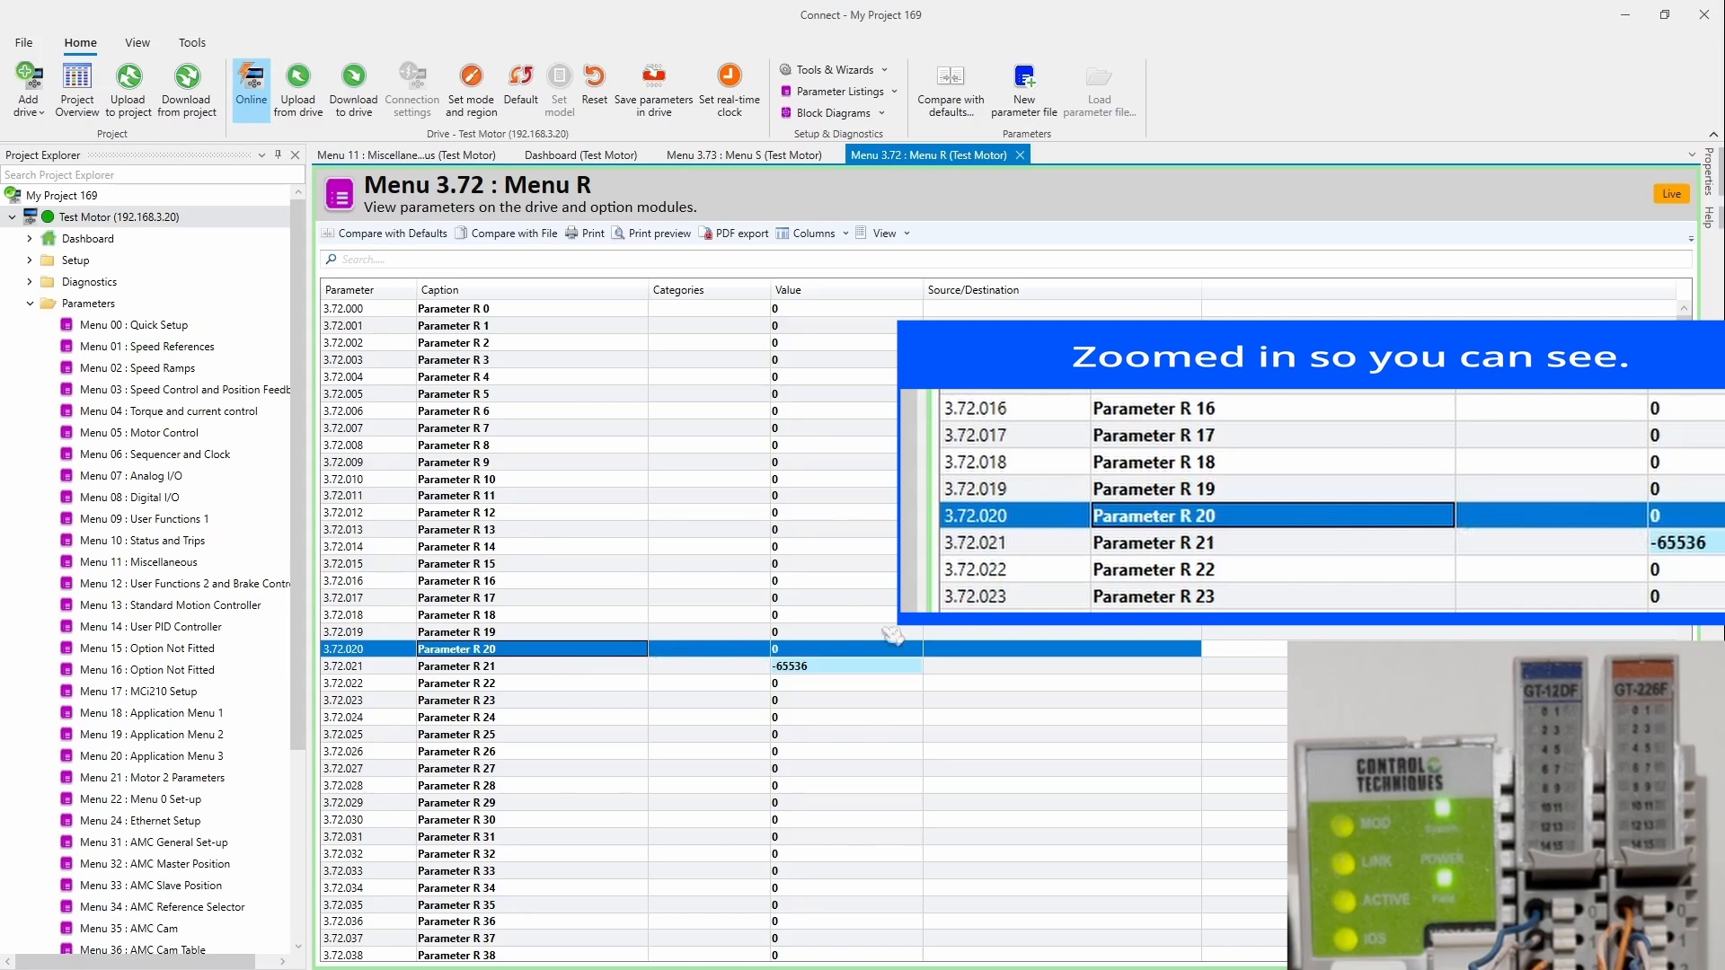
Step: Start editing Parameter R 21's value of -65536 in Menu R
{"action": "left_click", "coordinate": [845, 650]}
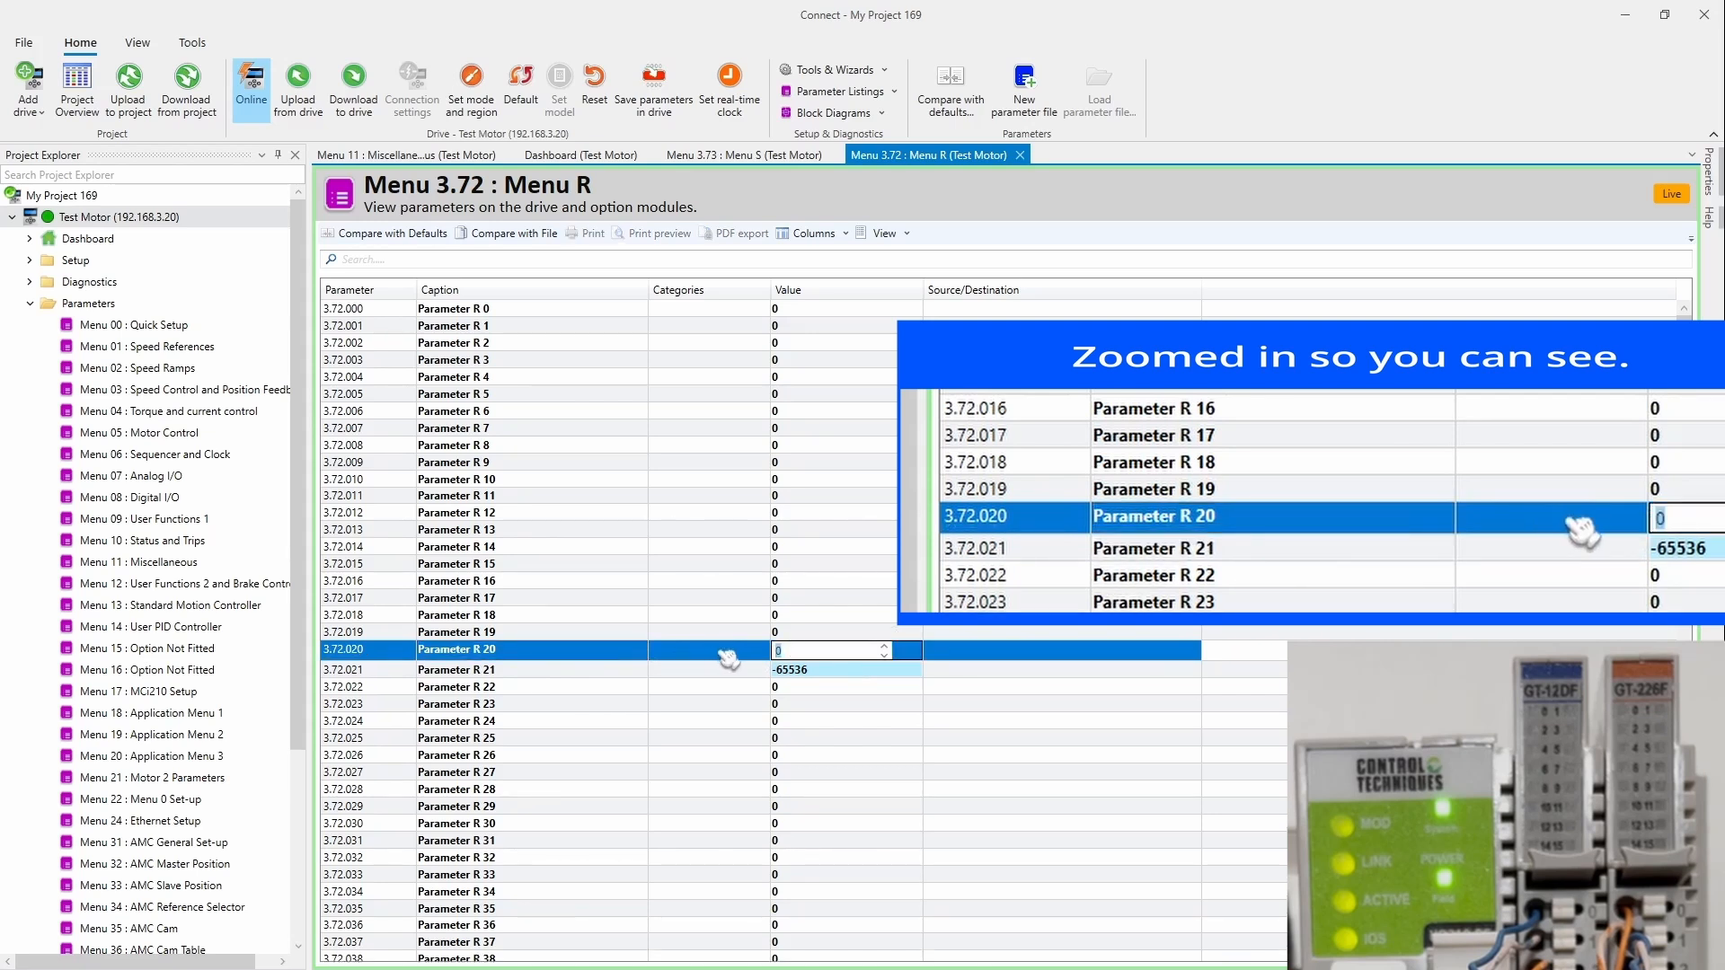
{"action": "left_click", "coordinate": [642, 672]}
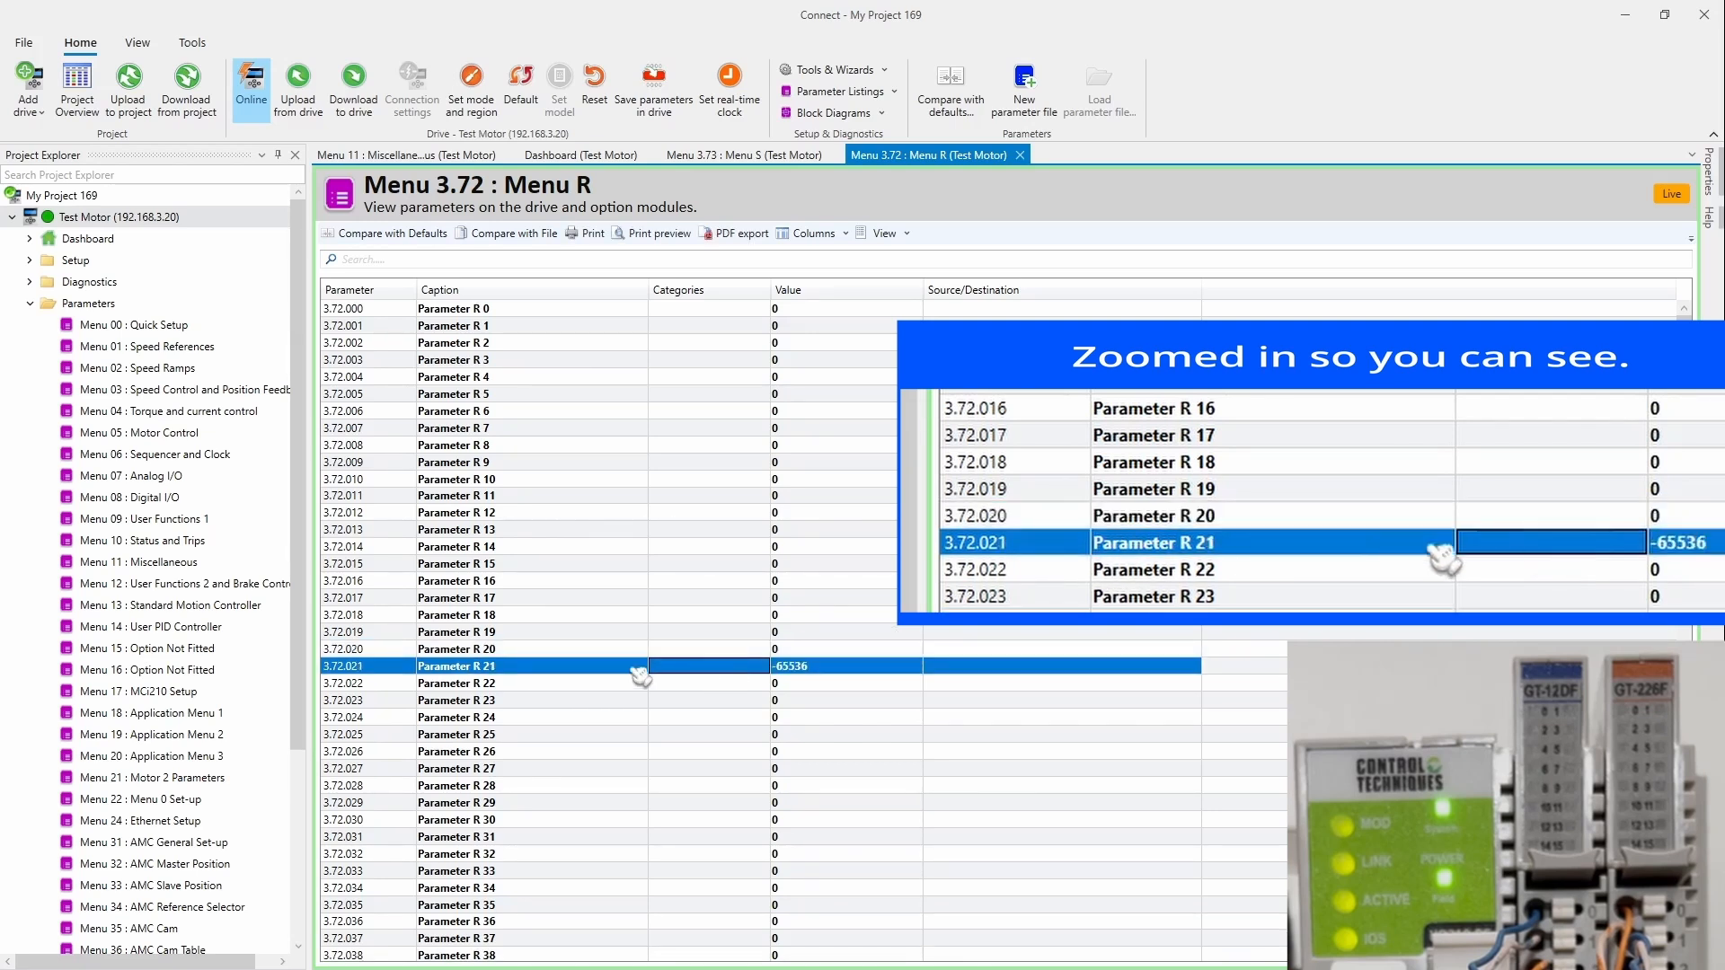
{"action": "left_click", "coordinate": [869, 672]}
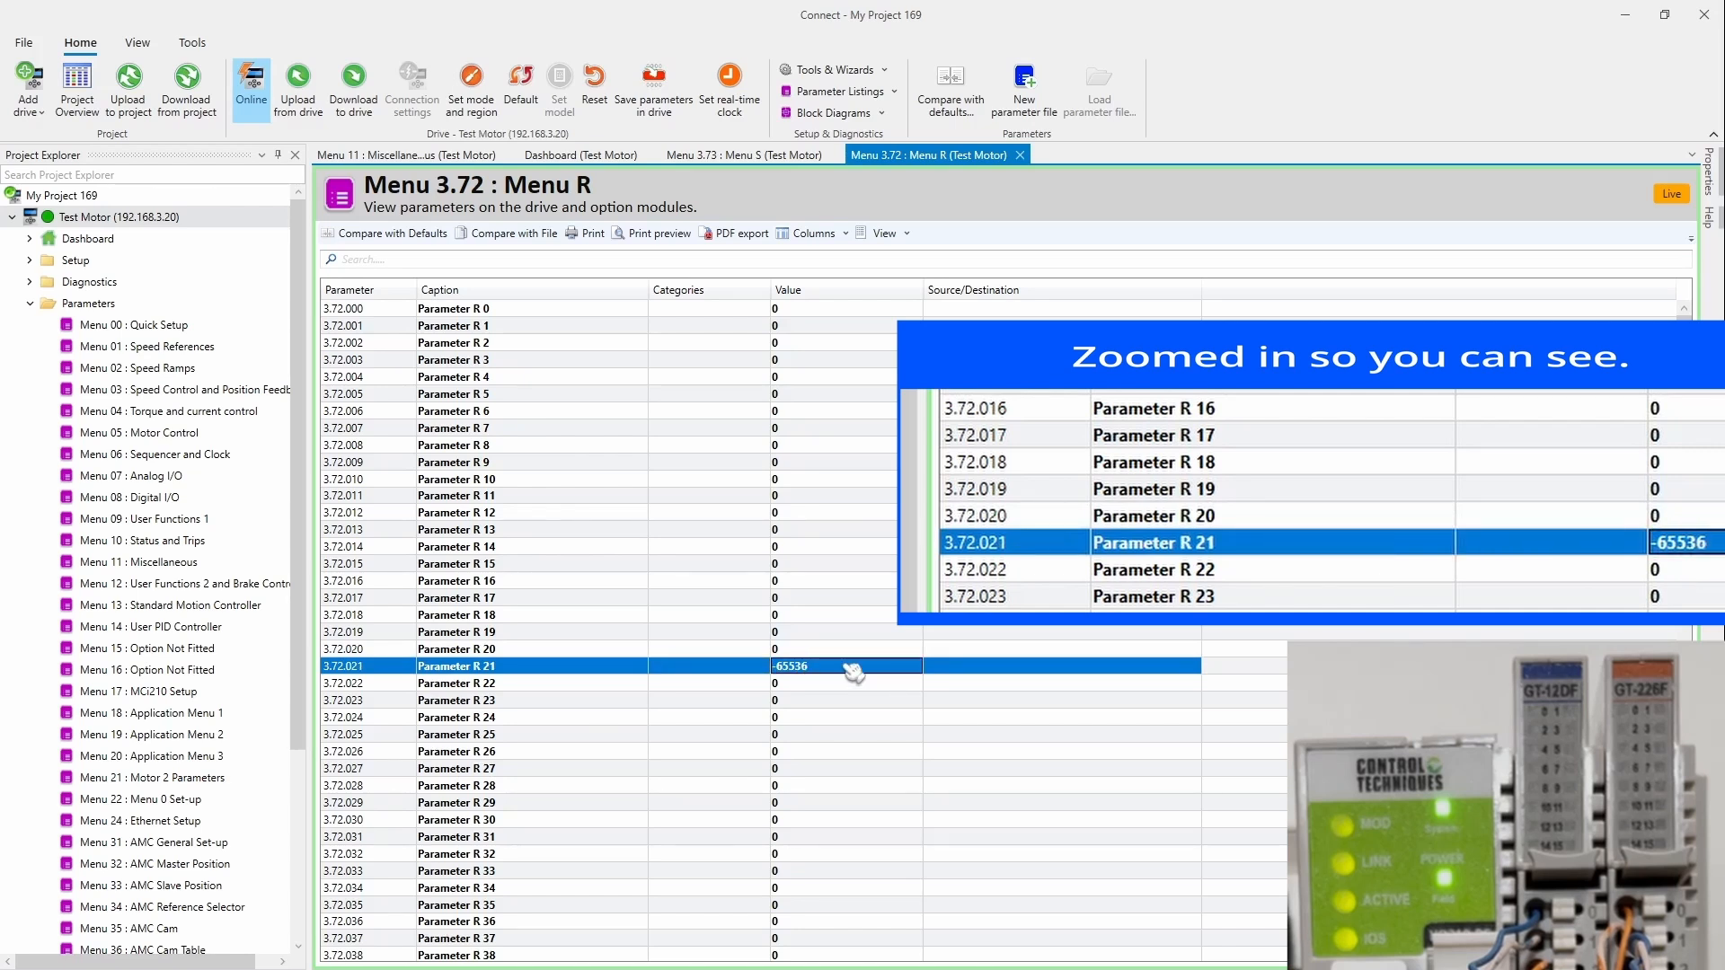
{"action": "left_click", "coordinate": [845, 666]}
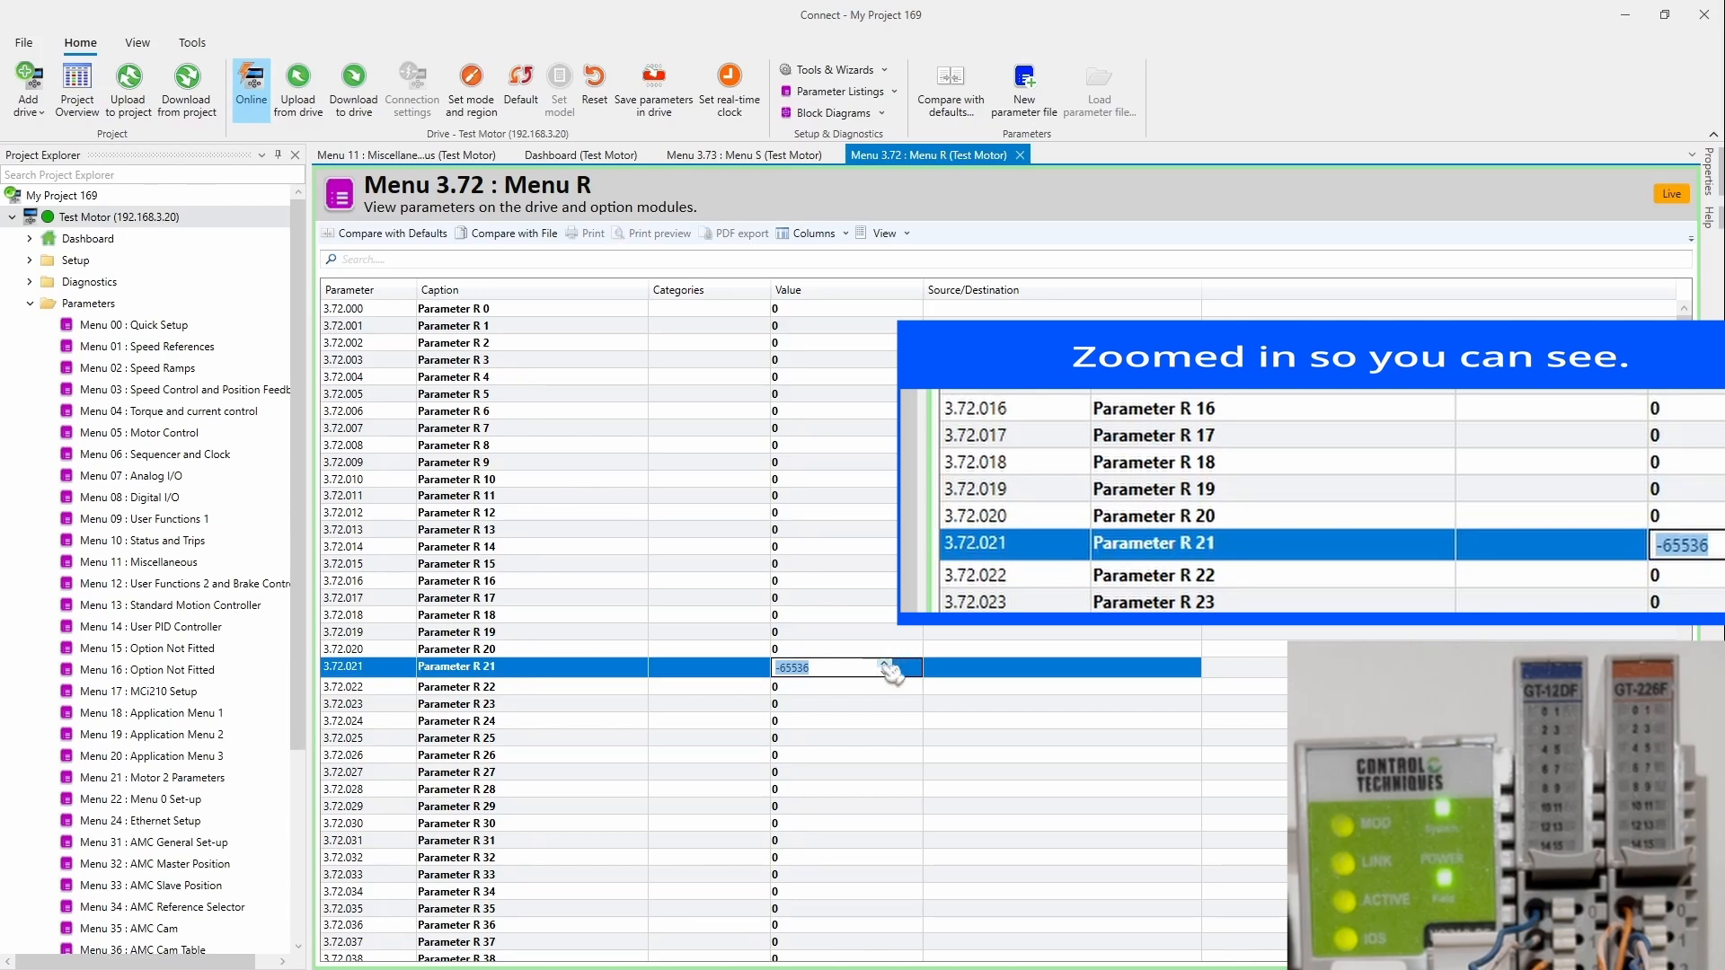
Step: Step Parameter R 21 up toward -65500 with the spin arrow to drive the coupler outputs
{"action": "left_click", "coordinate": [886, 666]}
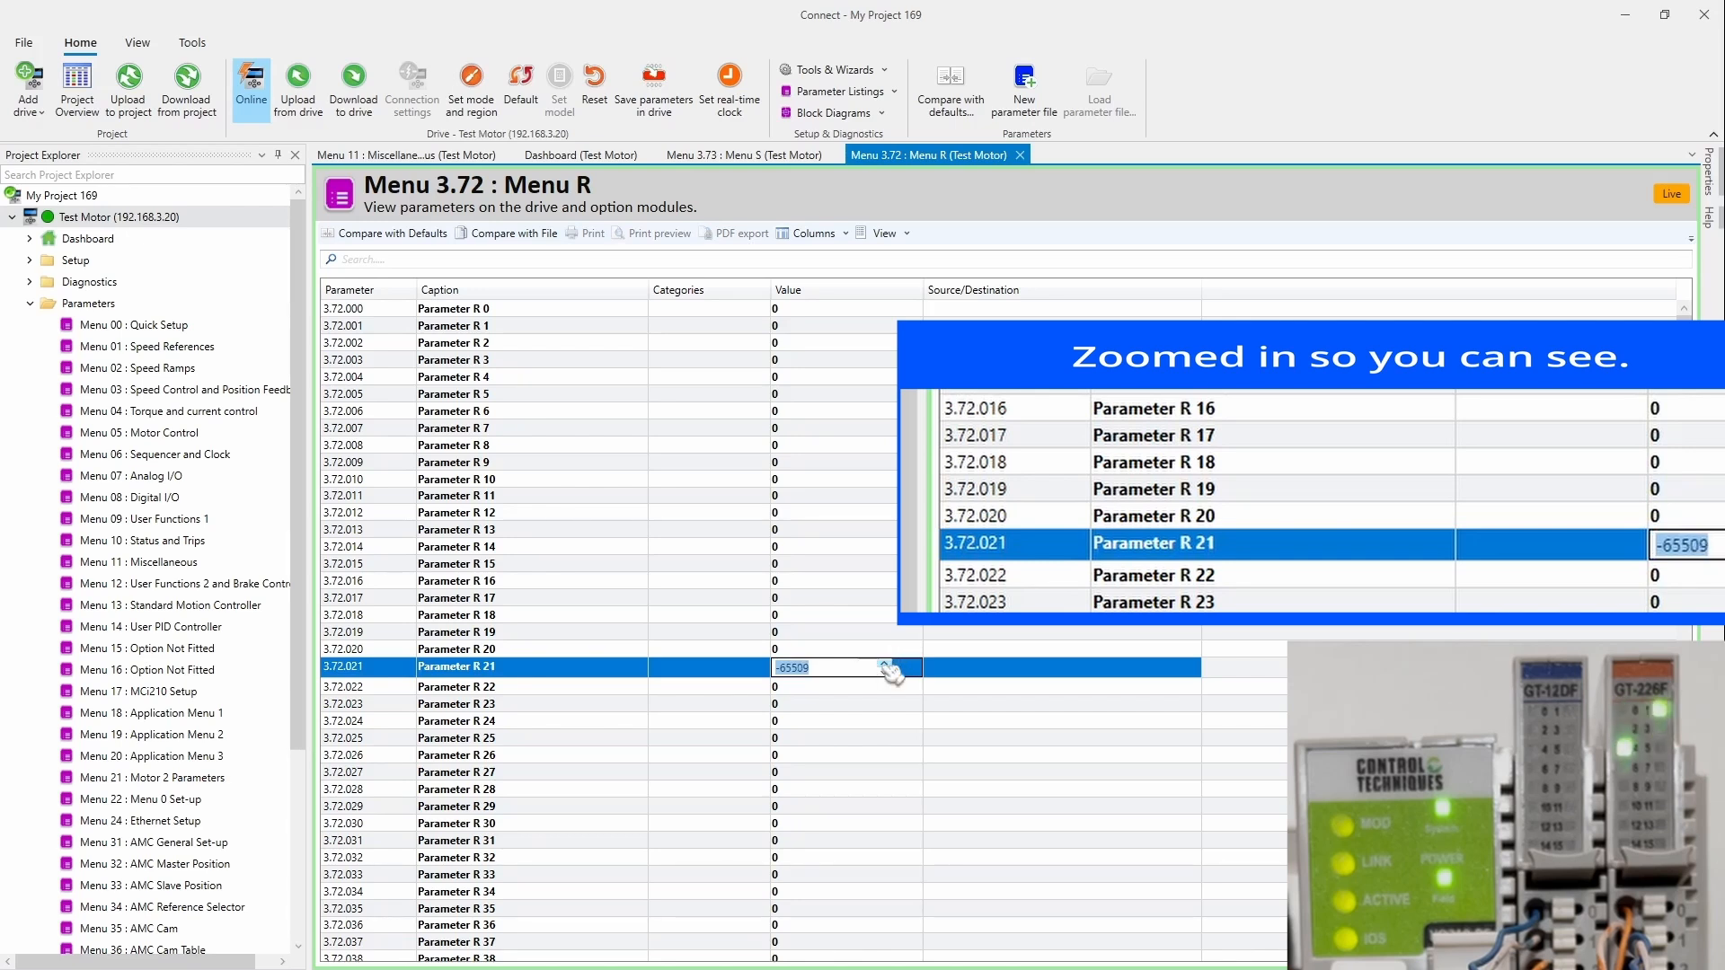
{"action": "left_click", "coordinate": [885, 665]}
{"action": "left_click", "coordinate": [885, 665]}
{"action": "left_click", "coordinate": [885, 665]}
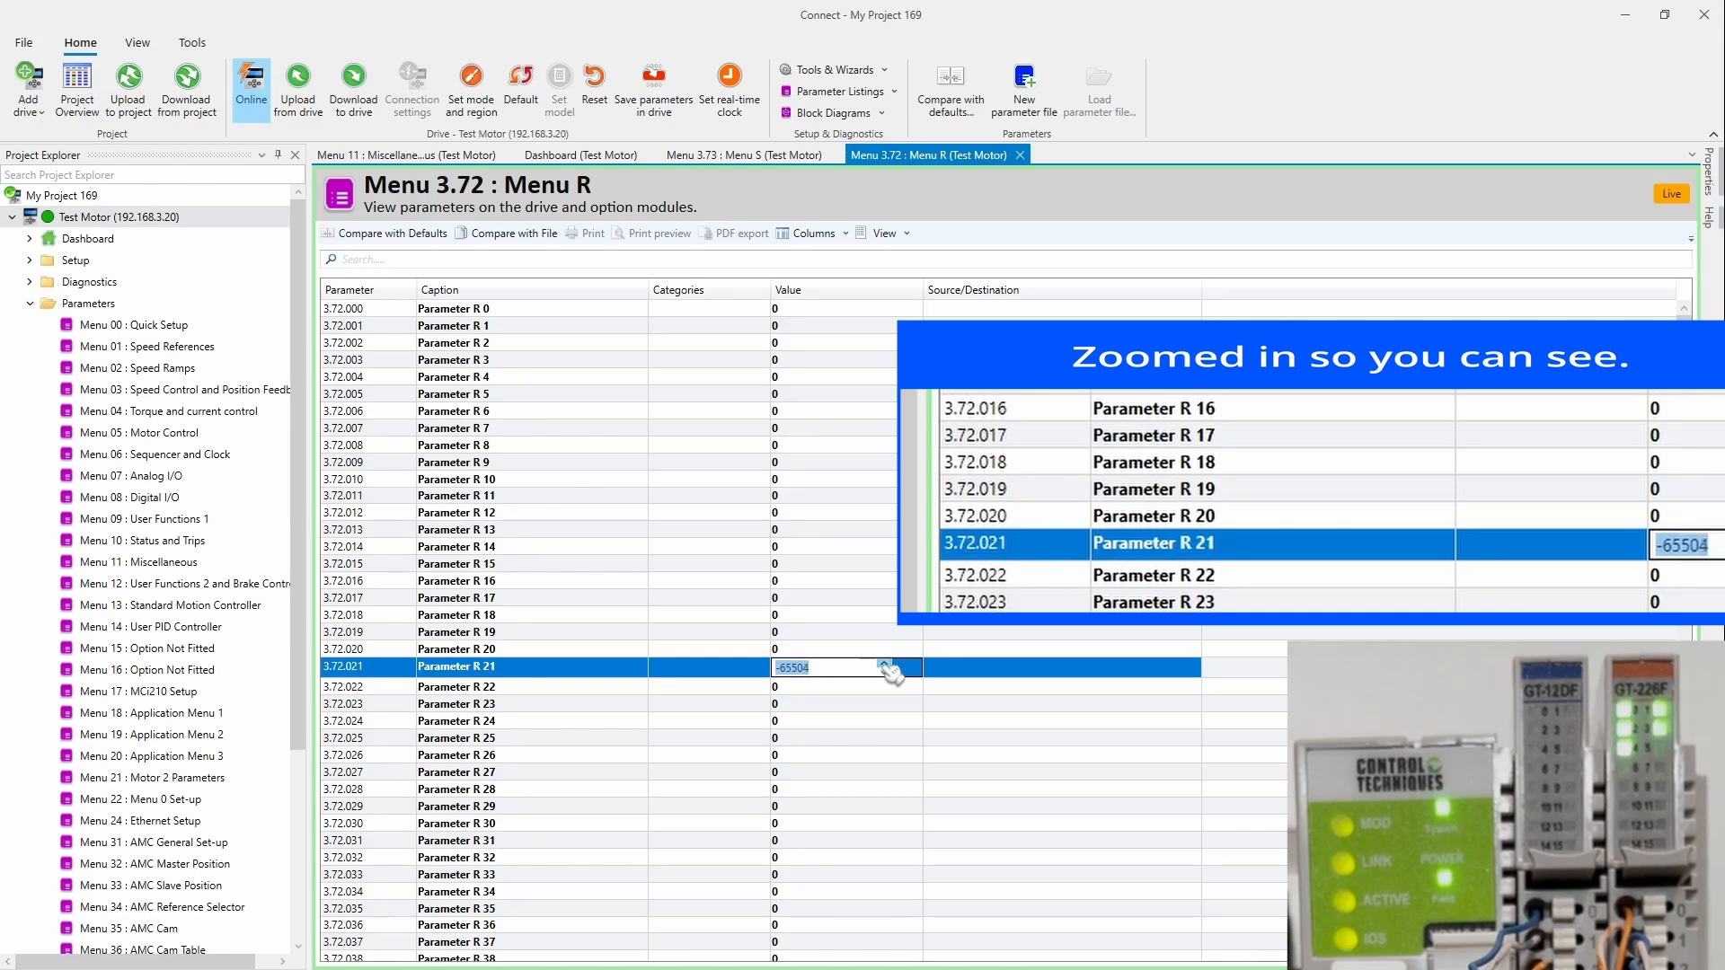
{"action": "left_click", "coordinate": [885, 665]}
{"action": "left_click", "coordinate": [885, 665]}
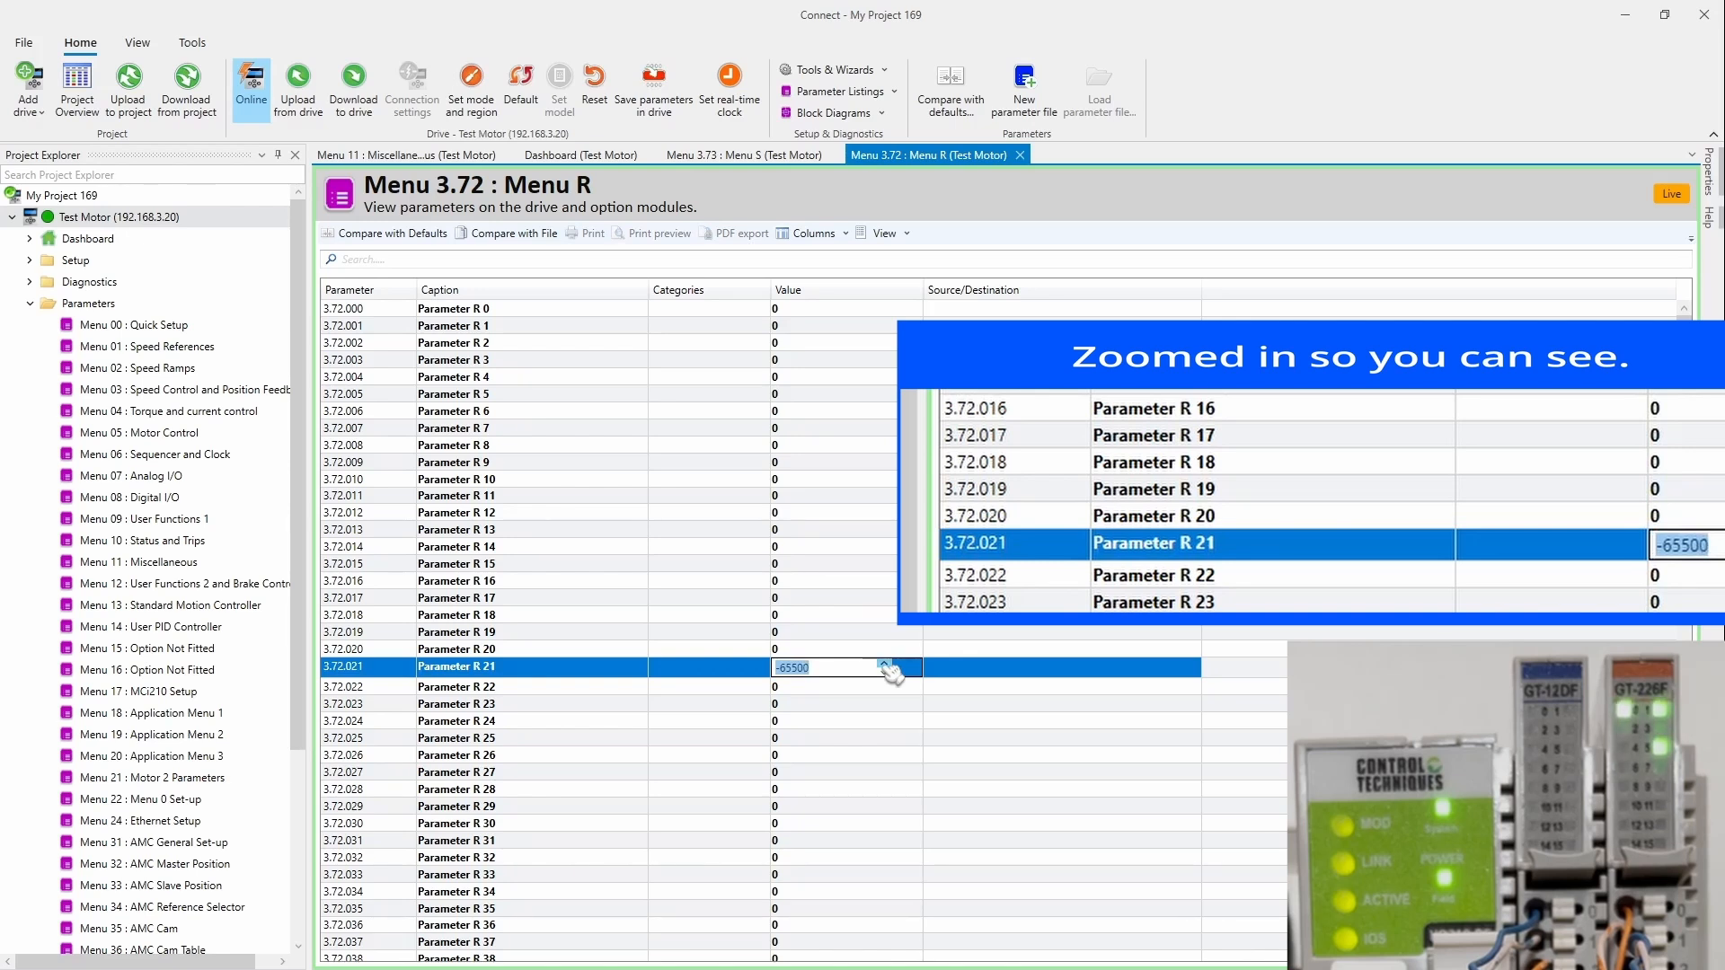
{"action": "left_click", "coordinate": [885, 665]}
{"action": "left_click", "coordinate": [885, 665]}
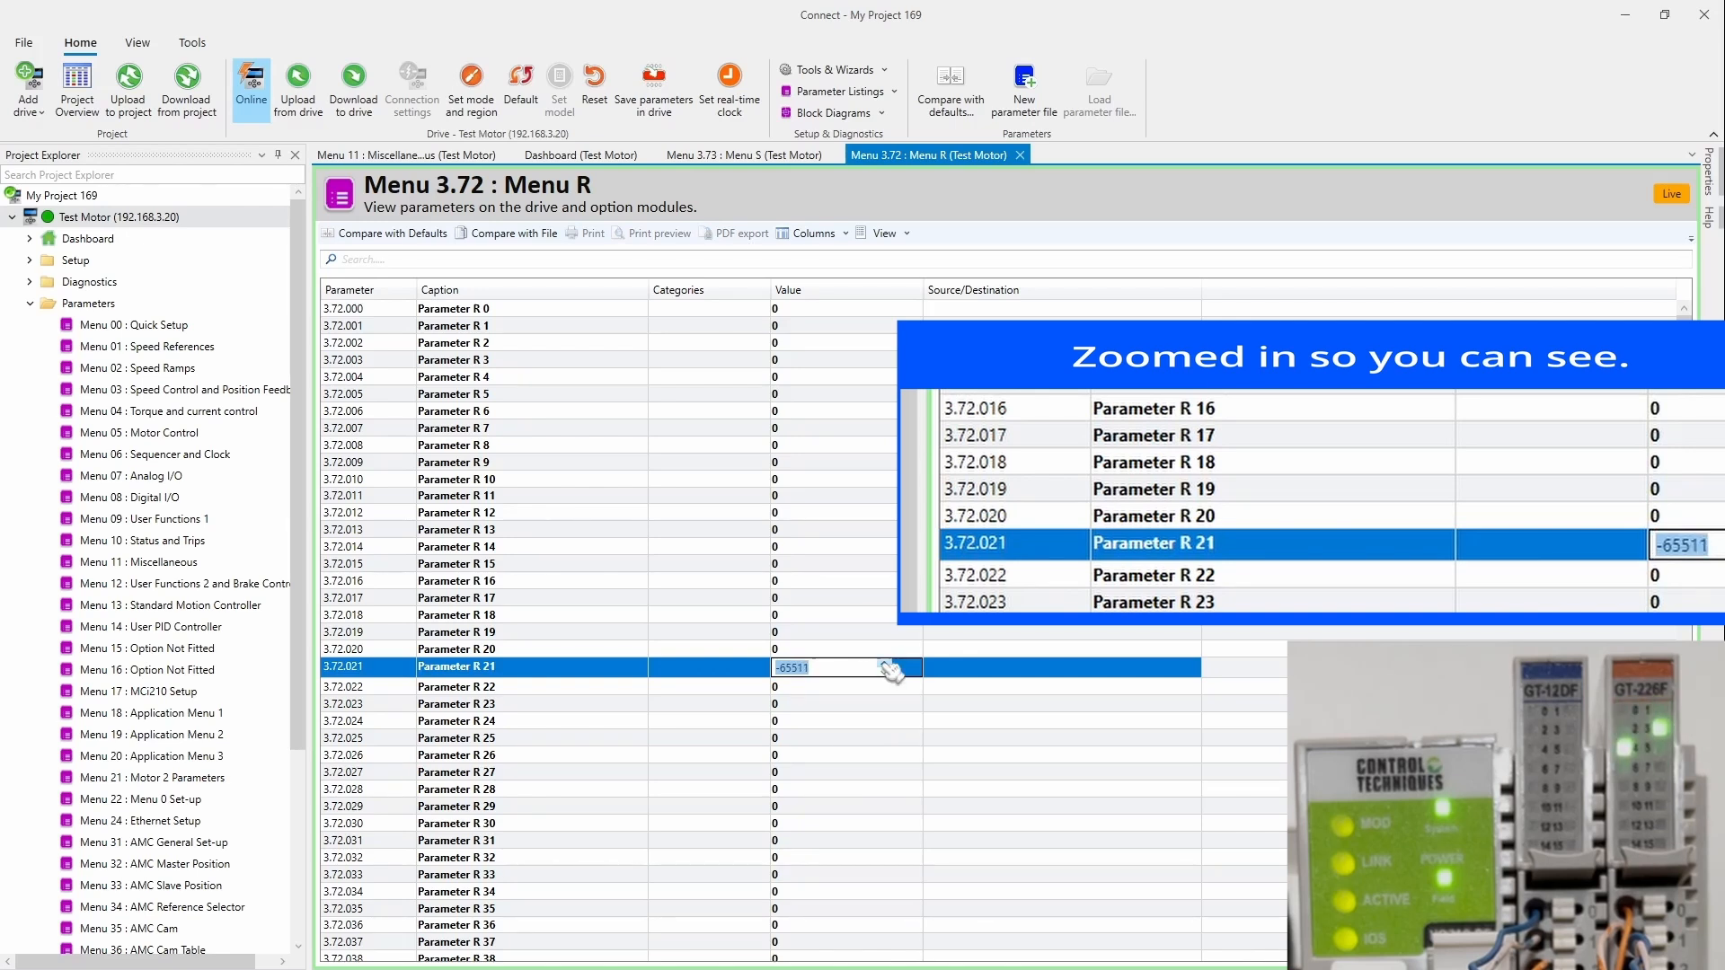
{"action": "left_click", "coordinate": [885, 664]}
{"action": "left_click", "coordinate": [885, 664]}
{"action": "left_click", "coordinate": [885, 665]}
{"action": "left_click", "coordinate": [885, 665]}
{"action": "left_click", "coordinate": [886, 665]}
{"action": "left_click", "coordinate": [885, 665]}
{"action": "left_click", "coordinate": [886, 665]}
{"action": "left_click", "coordinate": [885, 665]}
{"action": "left_click", "coordinate": [885, 665]}
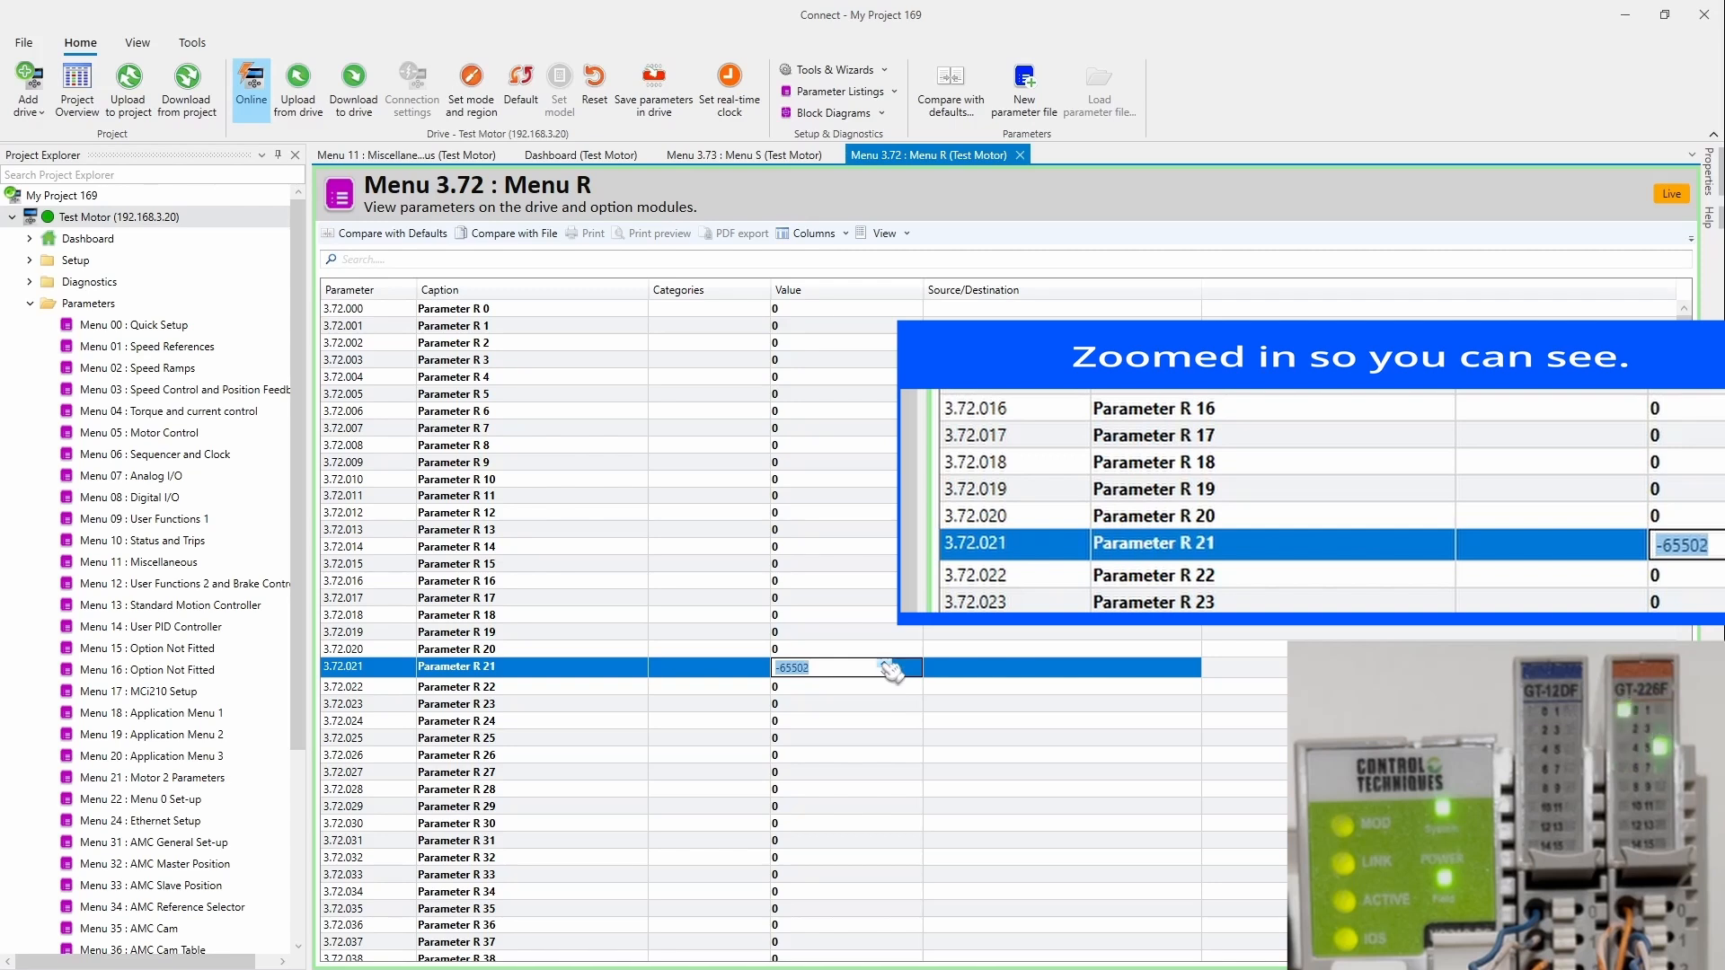
Step: Step Parameter R 21 back down to -65511 and return to the Test Motor dashboard
{"action": "left_click", "coordinate": [885, 672]}
{"action": "left_click", "coordinate": [885, 672]}
{"action": "left_click", "coordinate": [885, 672]}
{"action": "left_click", "coordinate": [886, 672]}
{"action": "left_click", "coordinate": [885, 672]}
{"action": "left_click", "coordinate": [885, 672]}
{"action": "left_click", "coordinate": [885, 673]}
{"action": "left_click", "coordinate": [885, 672]}
{"action": "left_click", "coordinate": [886, 672]}
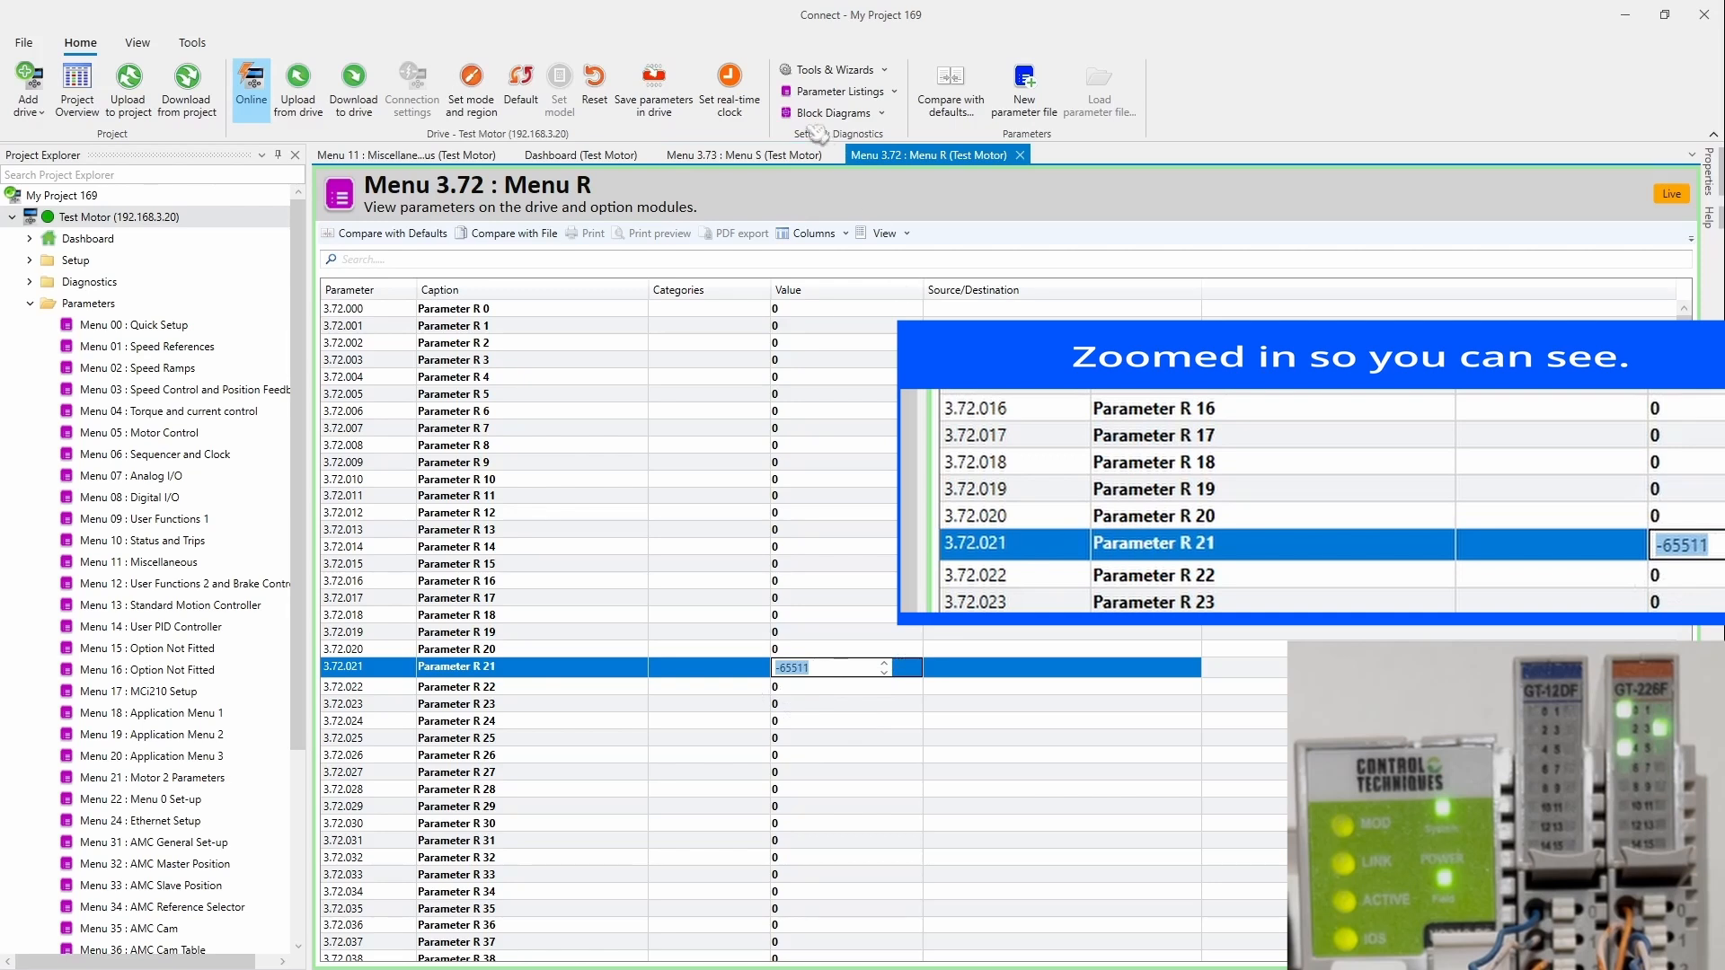
{"action": "left_click", "coordinate": [544, 159]}
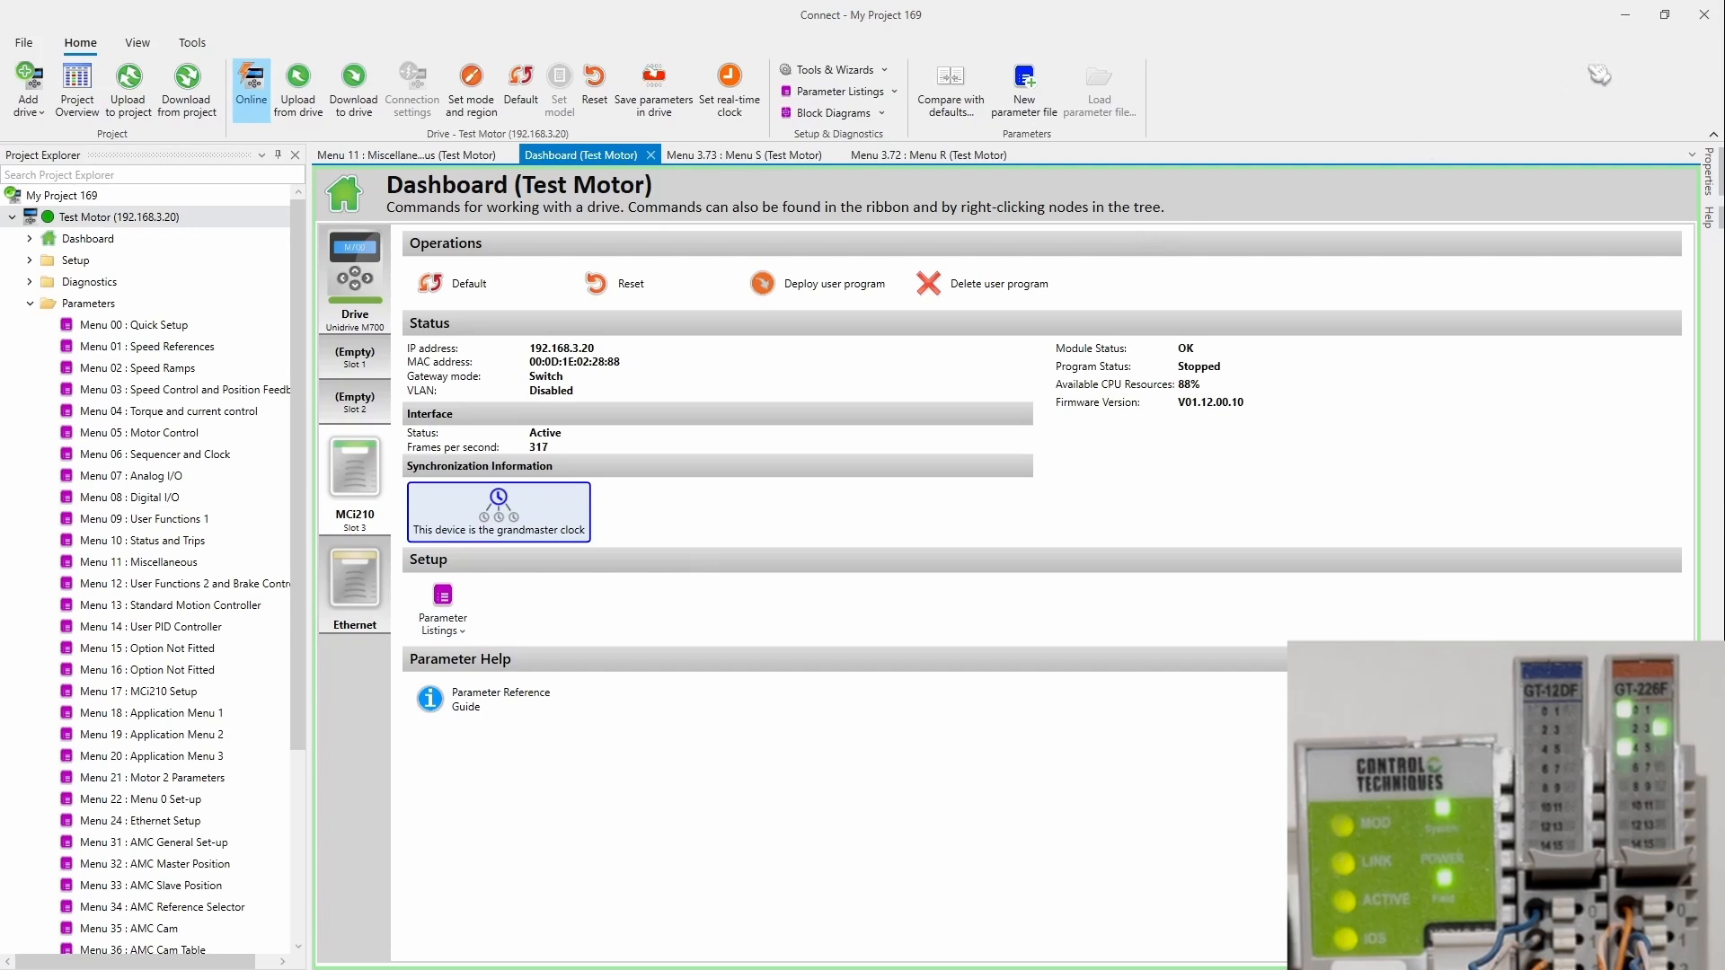
Step: Minimize Connect and create Network_Project5 from a network scan, accepting IO210BC and TestMotor
{"action": "left_click", "coordinate": [1628, 18]}
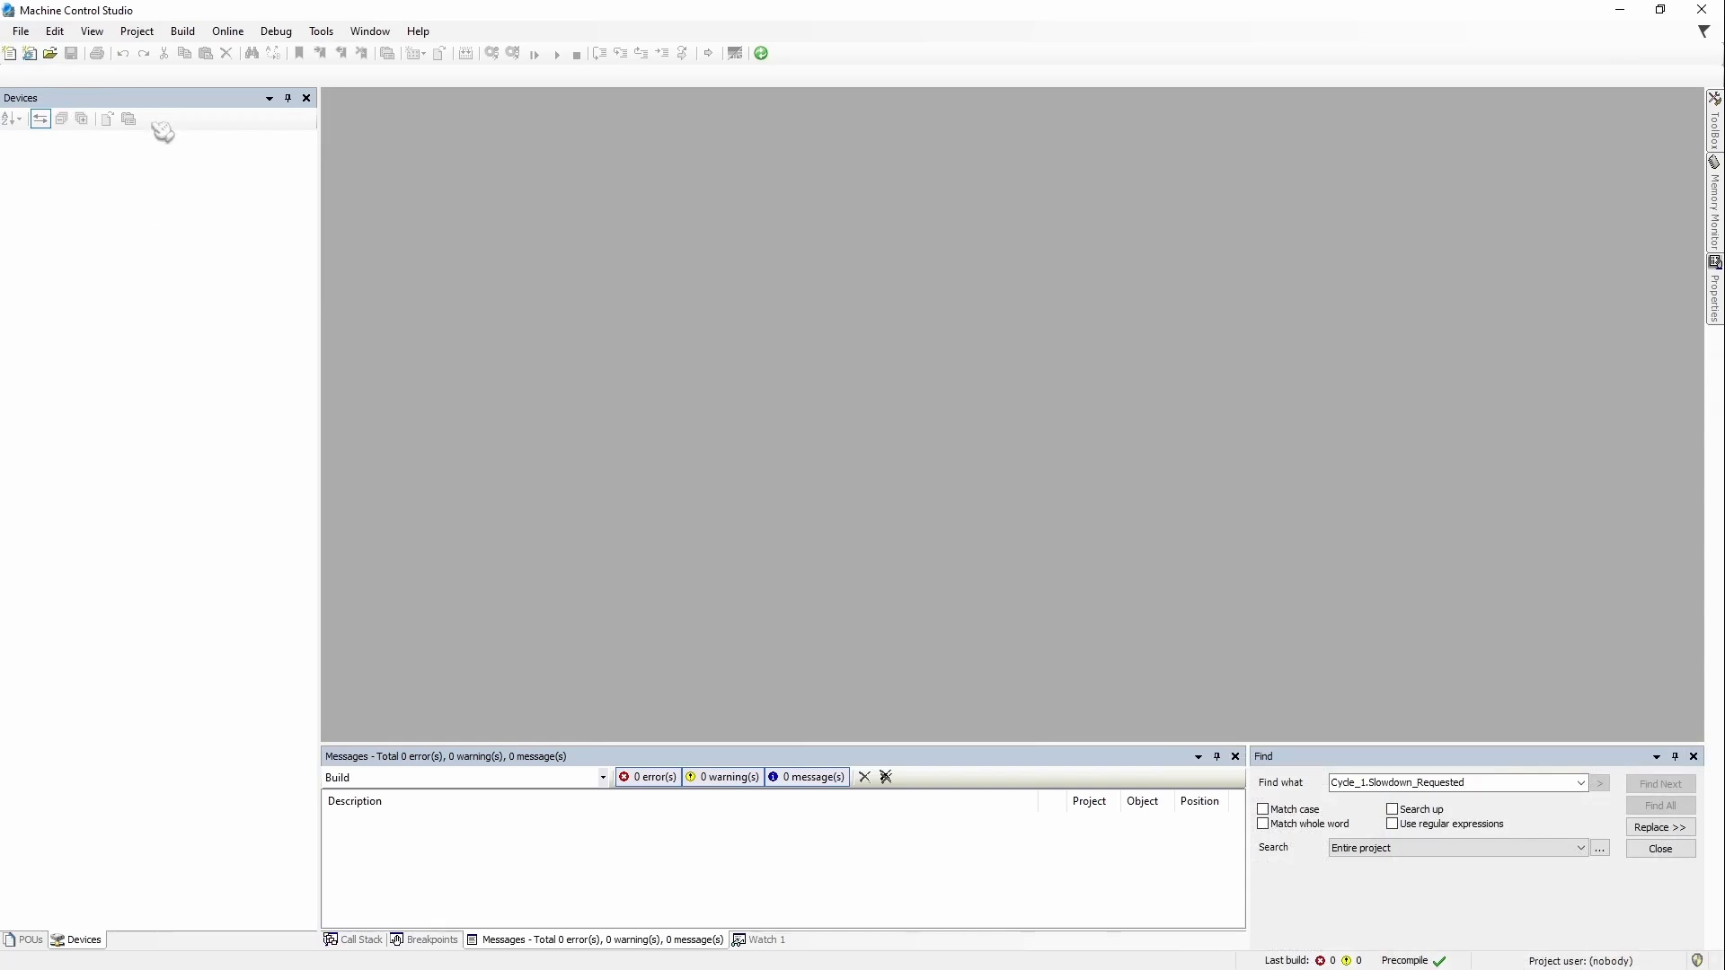
{"action": "left_click", "coordinate": [20, 30]}
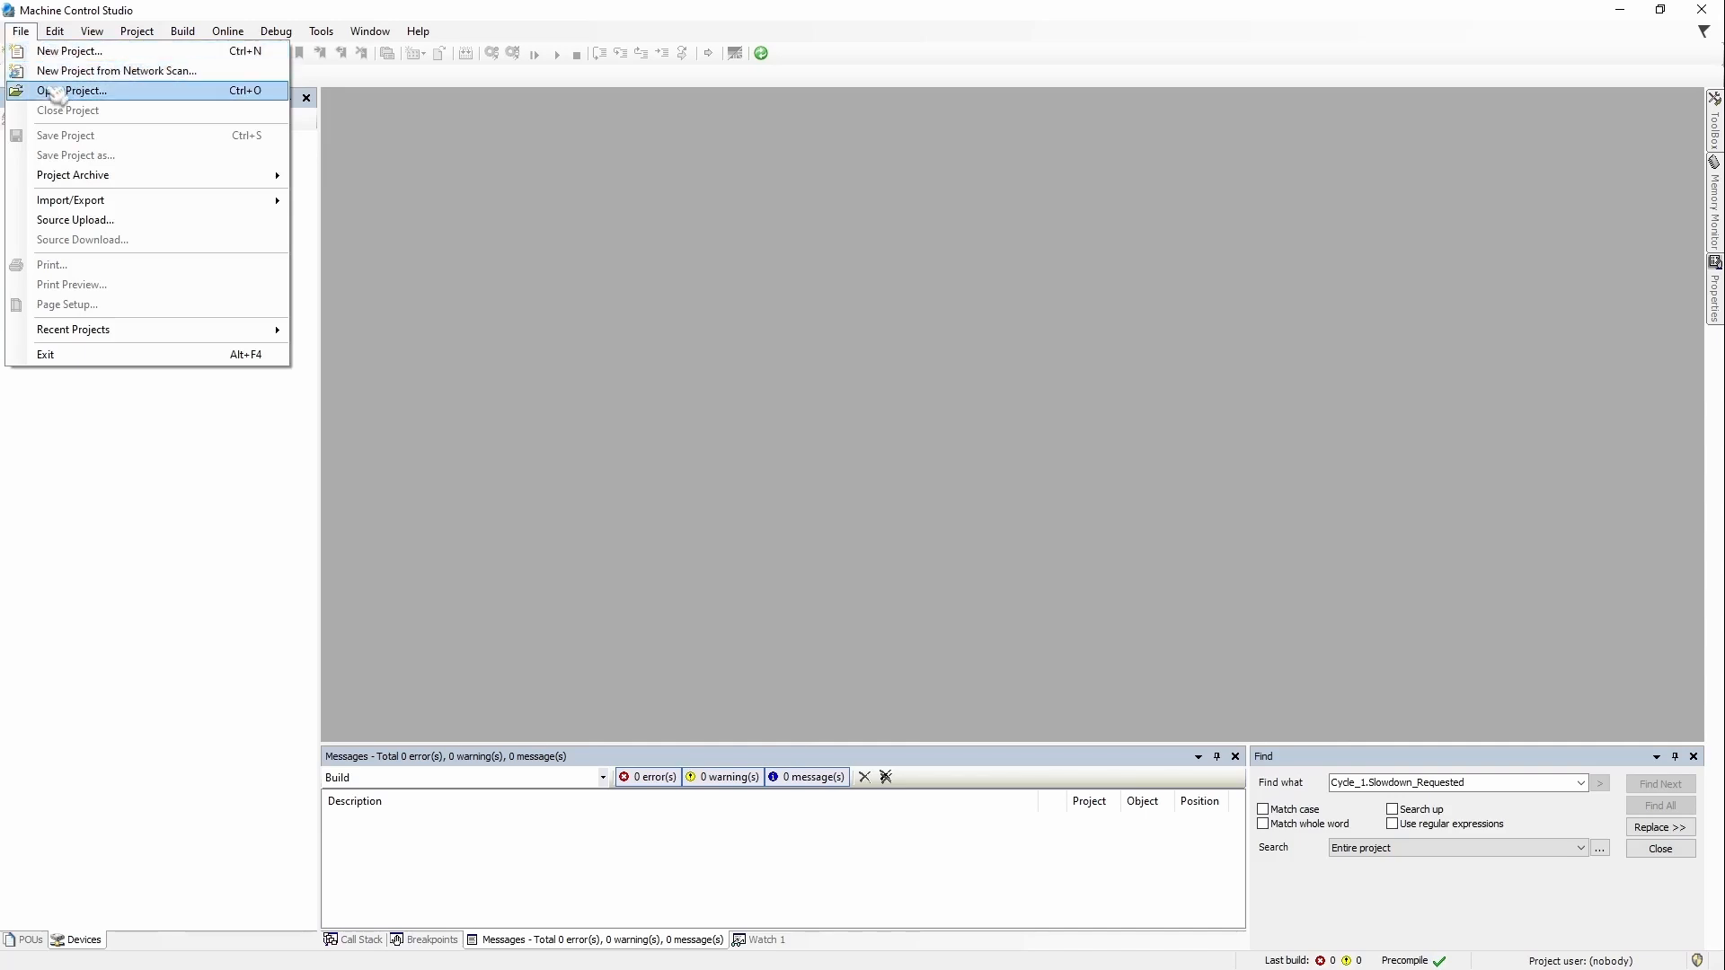
{"action": "left_click", "coordinate": [203, 72]}
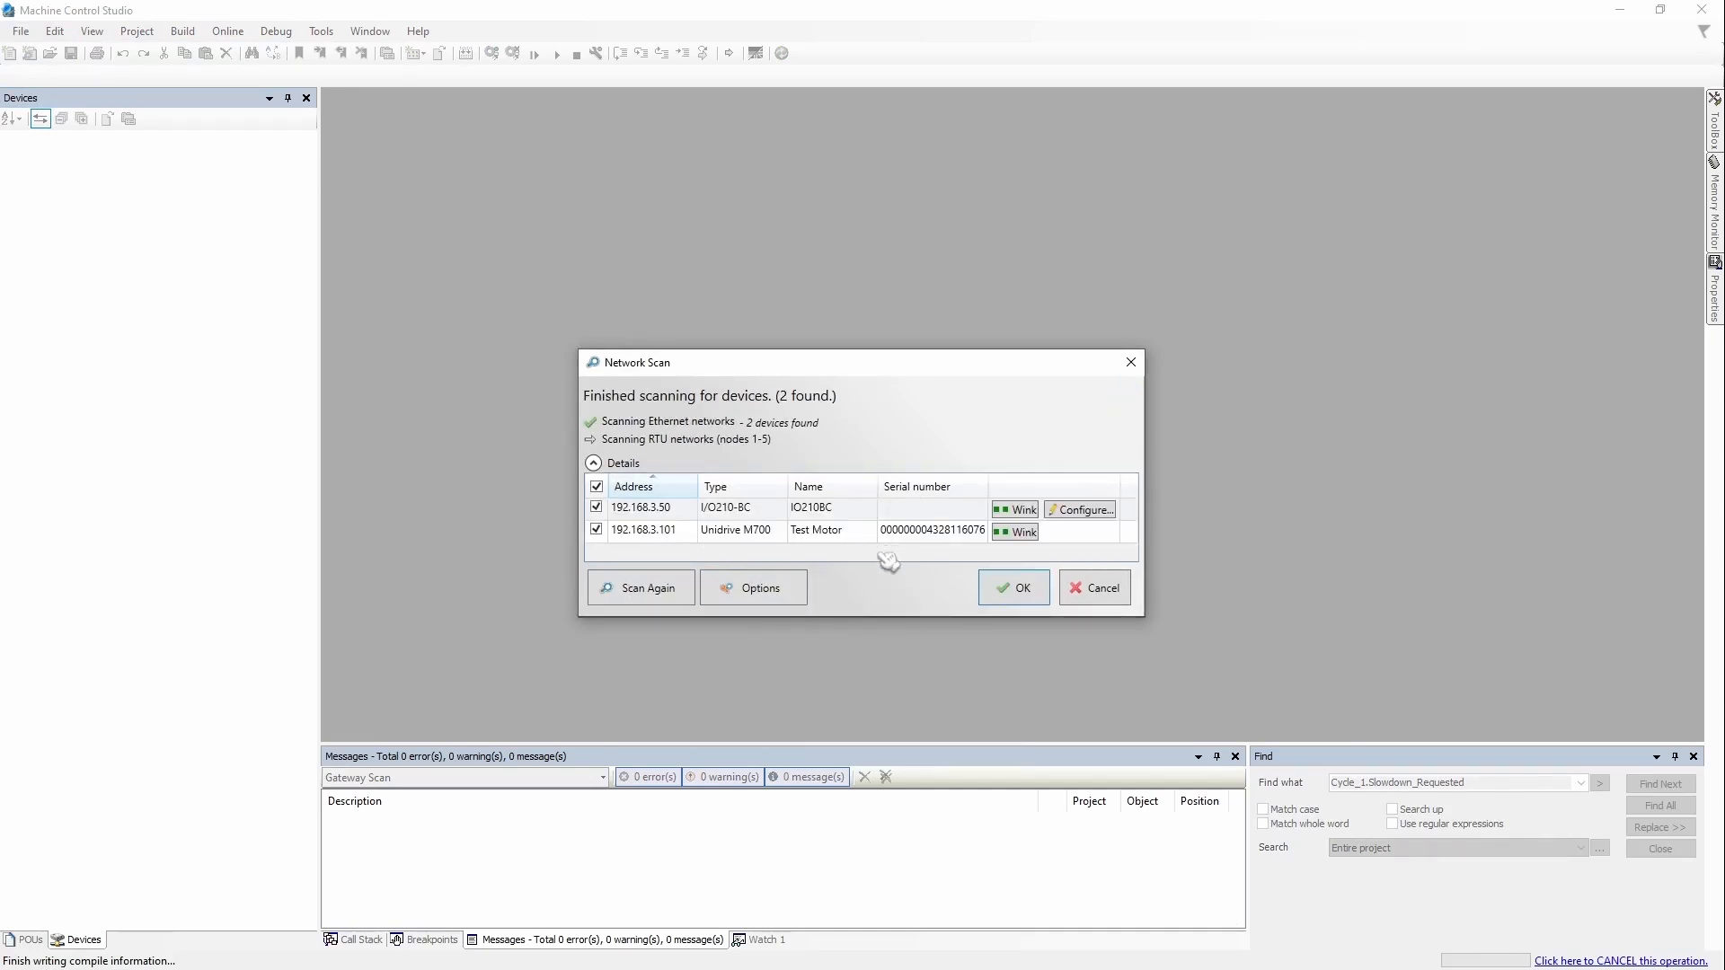
{"action": "left_click", "coordinate": [1002, 593]}
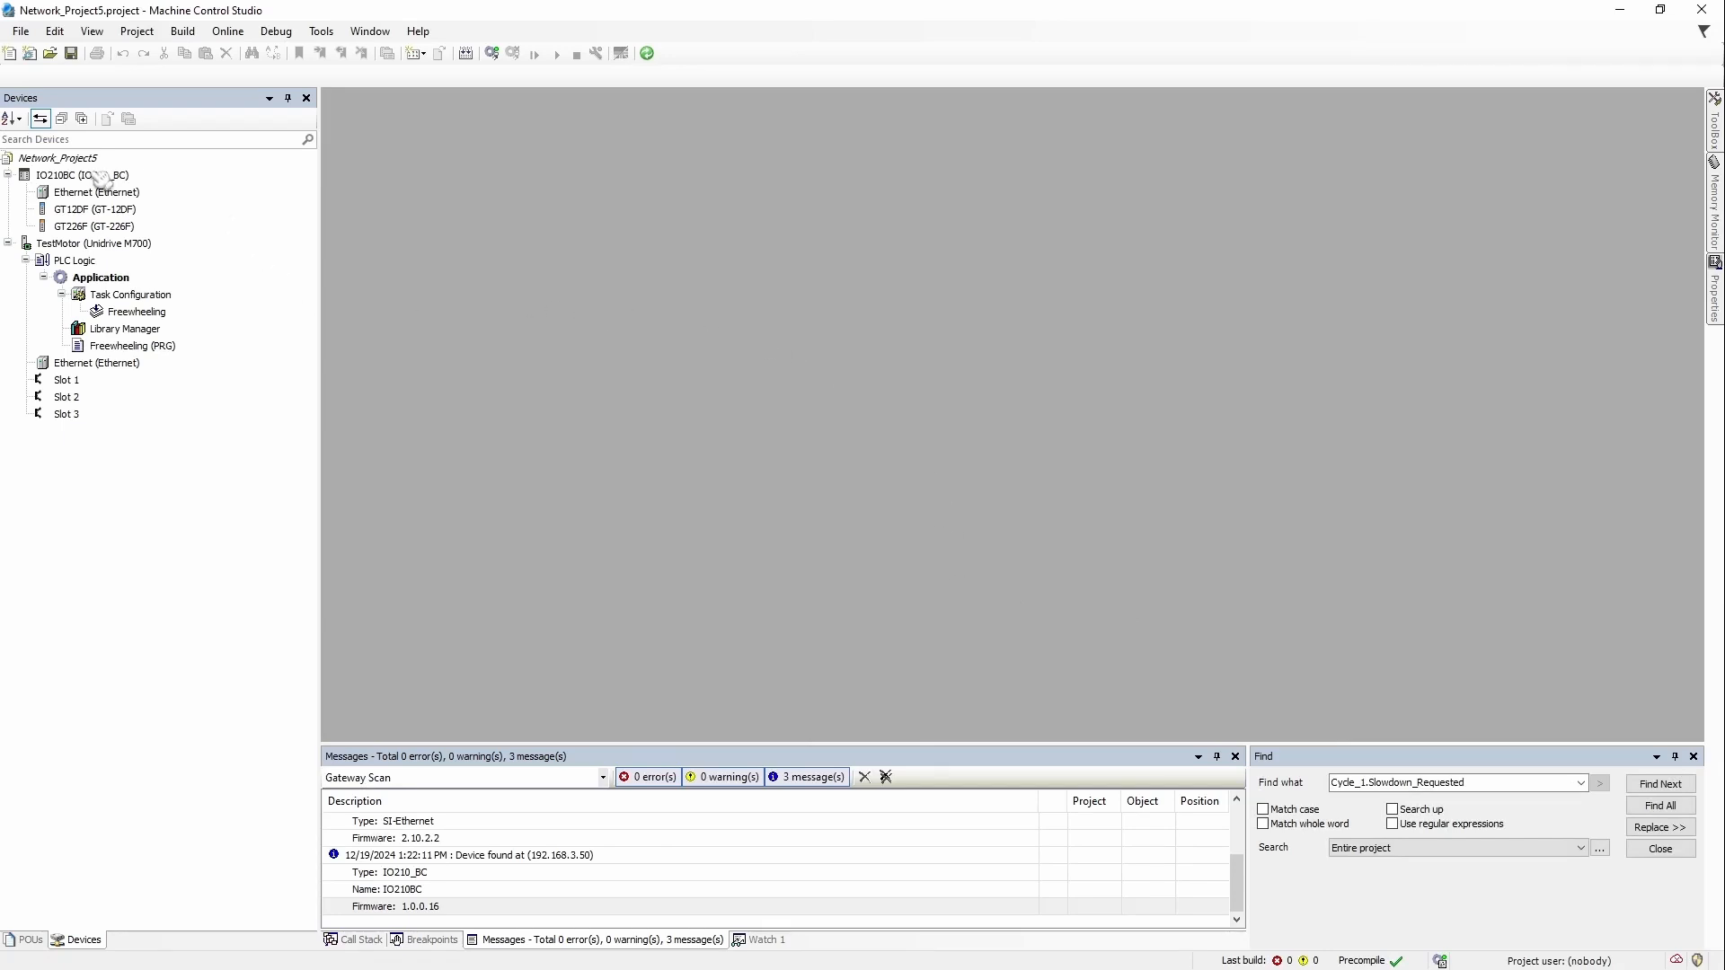
Step: Select the IO210BC coupler, the TestMotor drive and its Slot 3 in the device tree
{"action": "left_click", "coordinate": [94, 176]}
{"action": "left_click", "coordinate": [133, 247]}
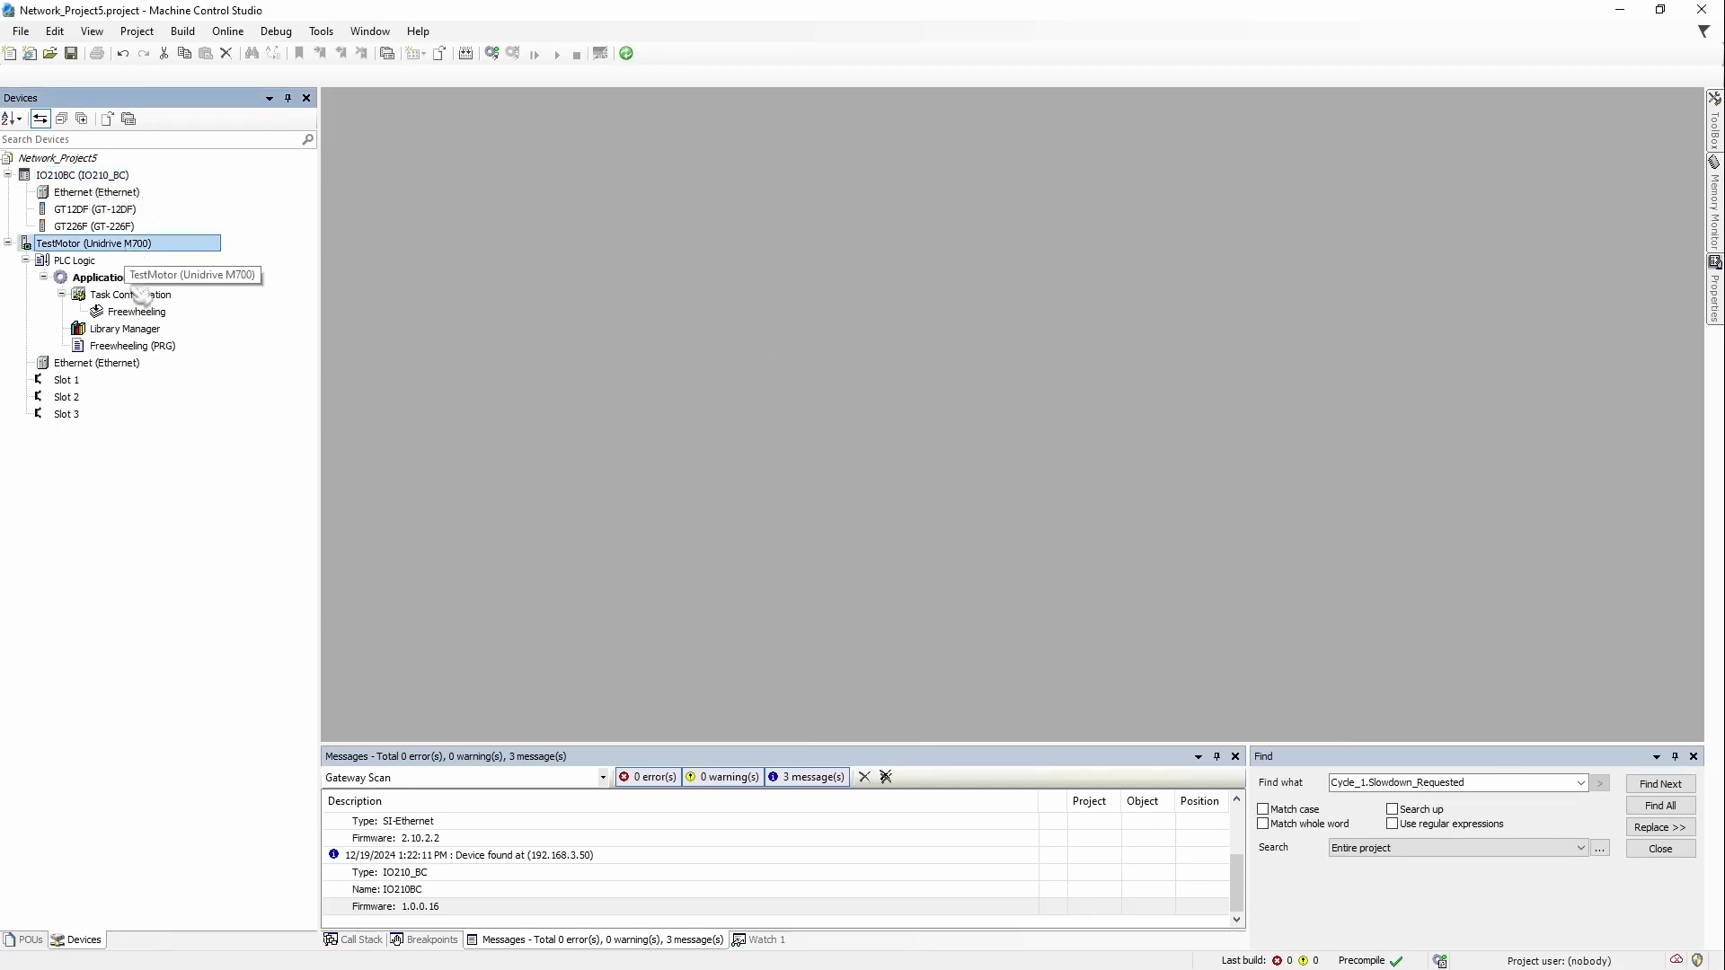
{"action": "left_click", "coordinate": [88, 416]}
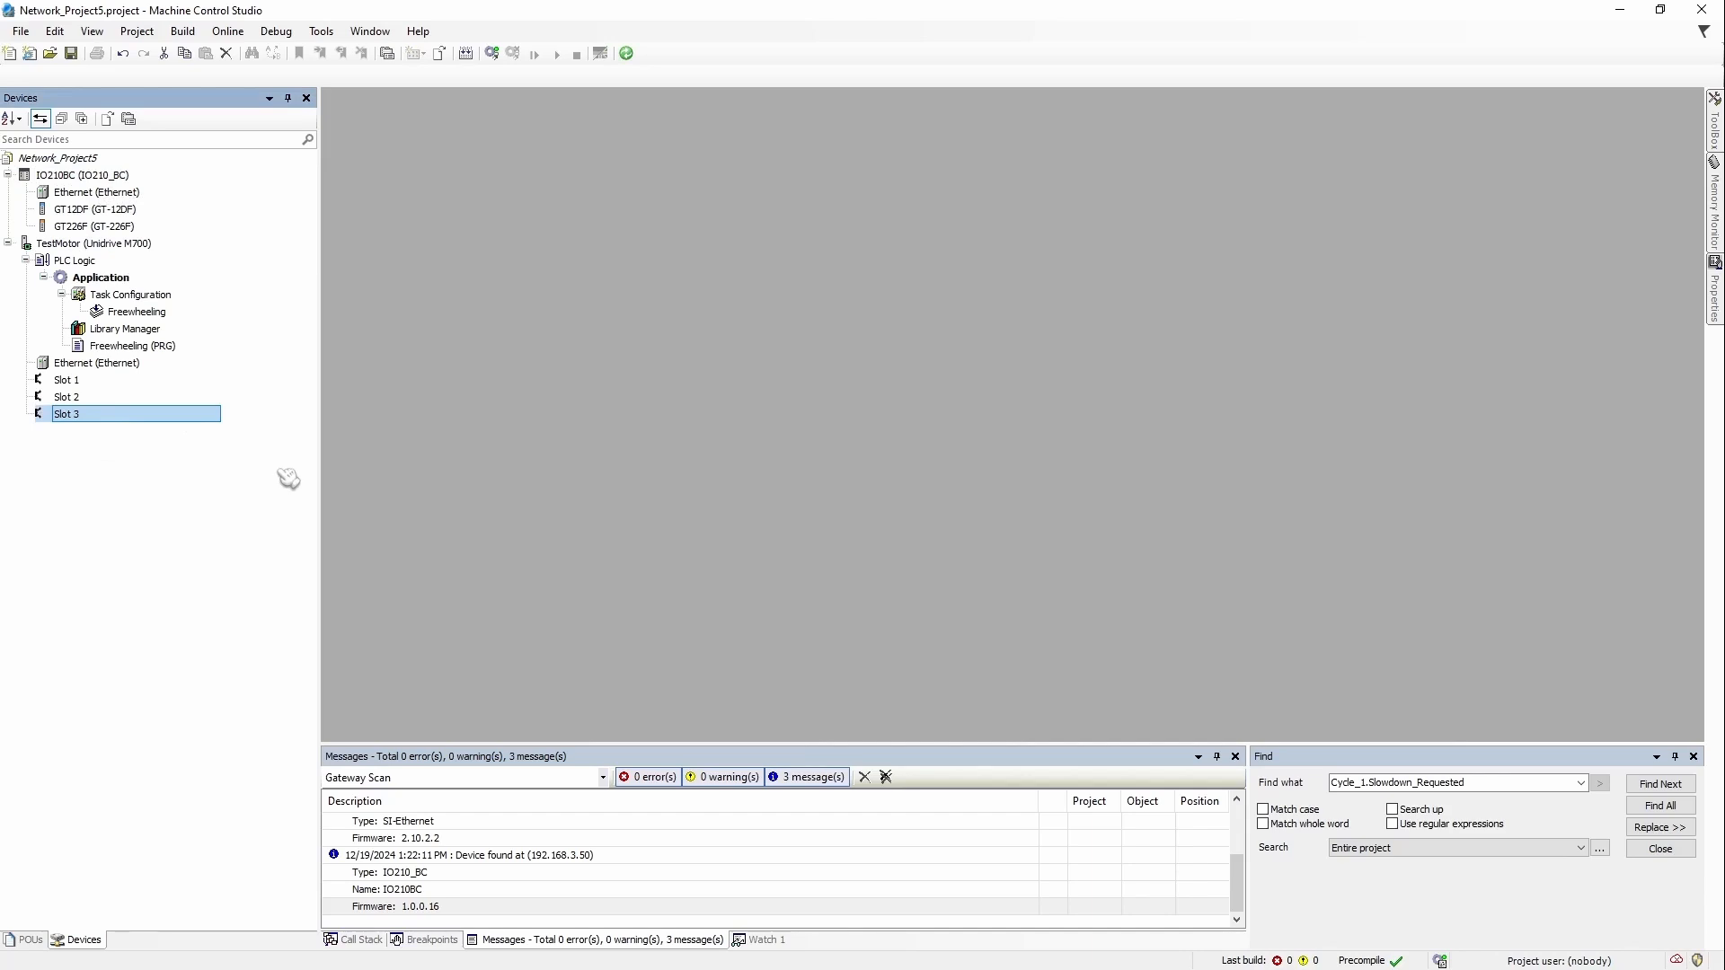
{"action": "left_click", "coordinate": [103, 177]}
{"action": "left_click", "coordinate": [154, 246]}
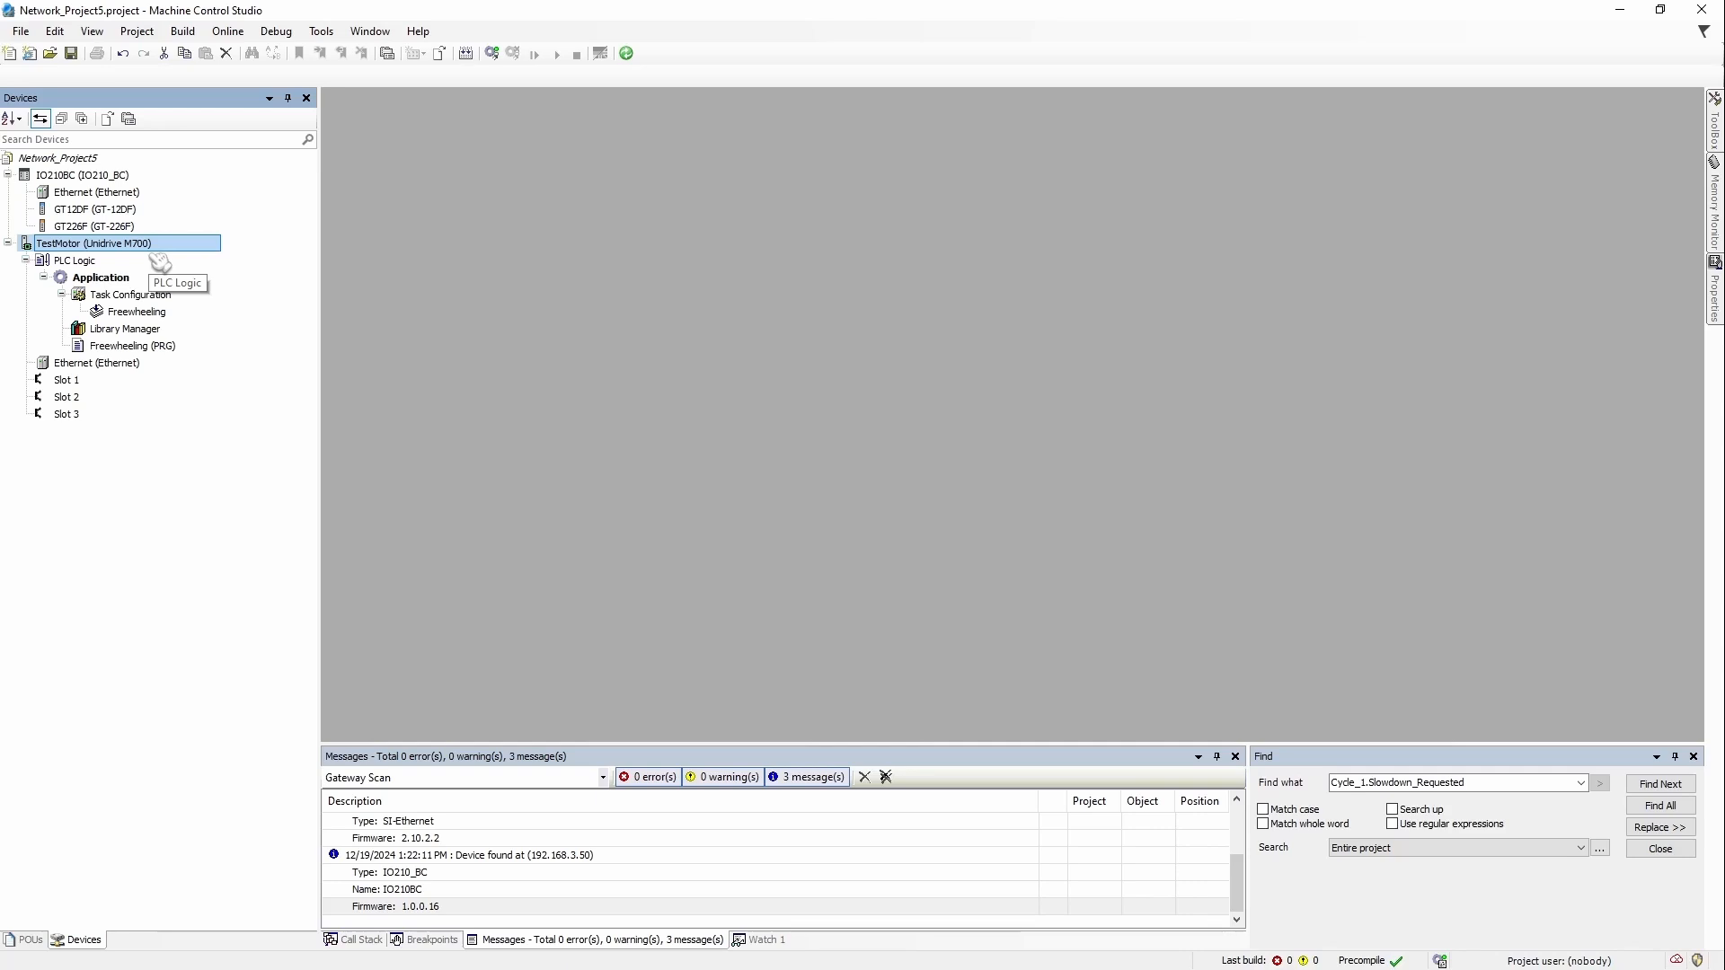
{"action": "left_click", "coordinate": [126, 178]}
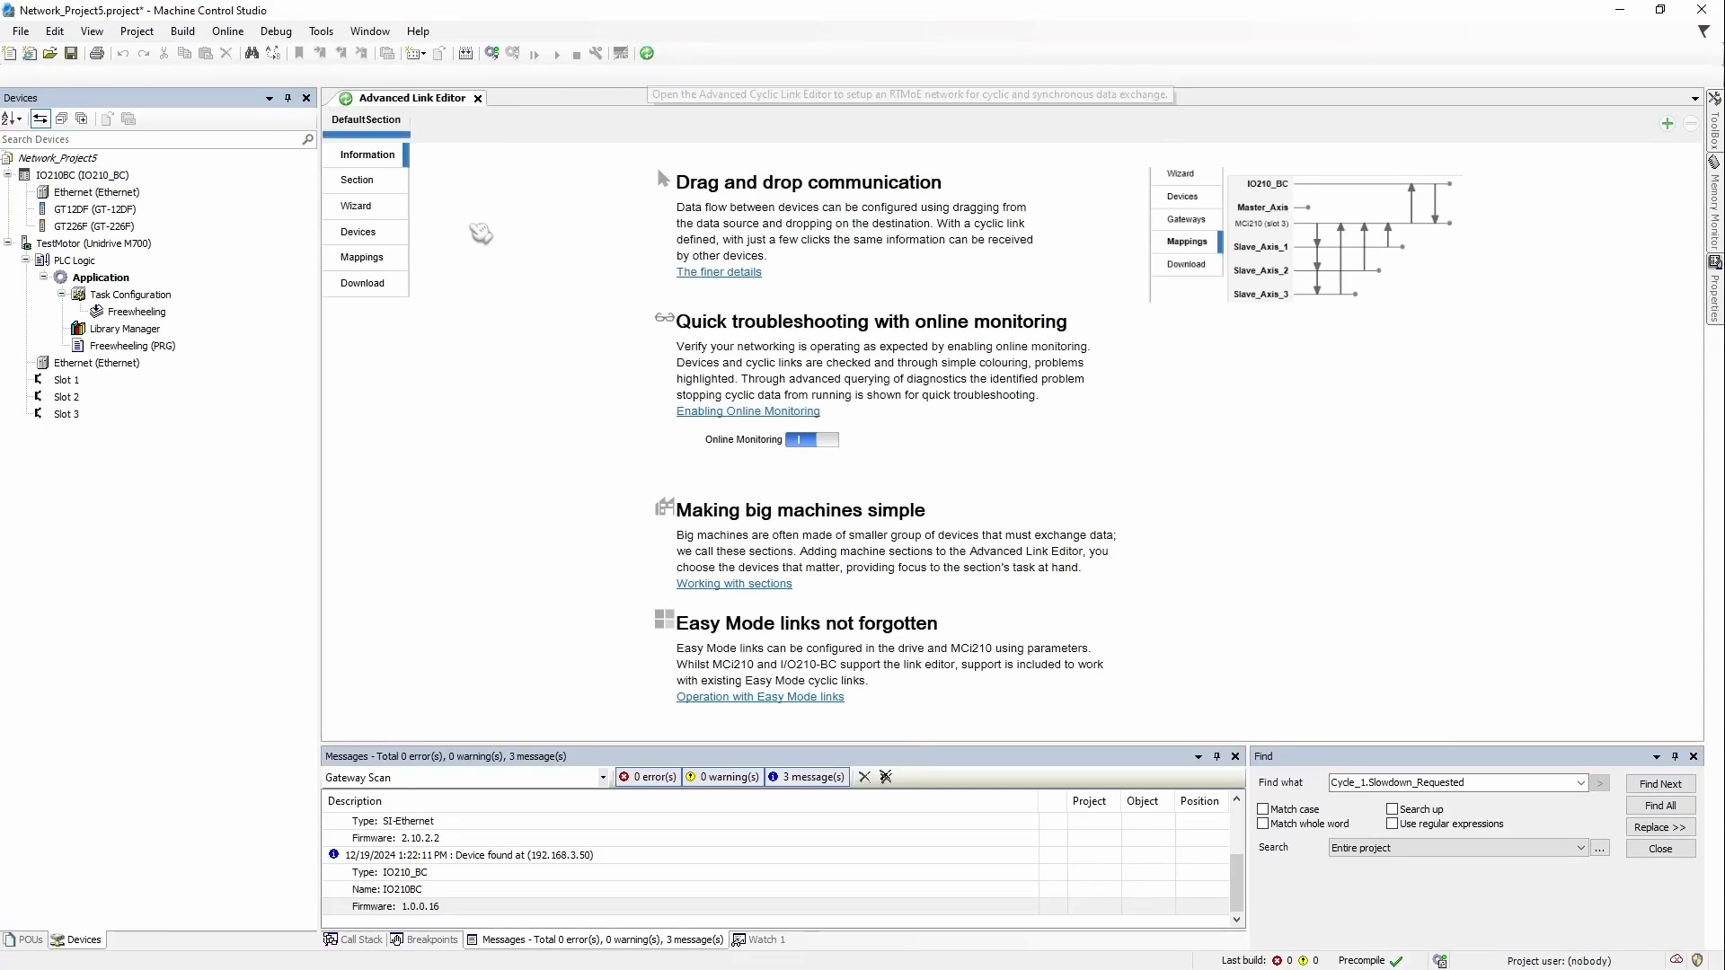
Step: Show the section's devices and mappings, then drag a link from IO210BC to TestMotor
{"action": "left_click", "coordinate": [386, 234]}
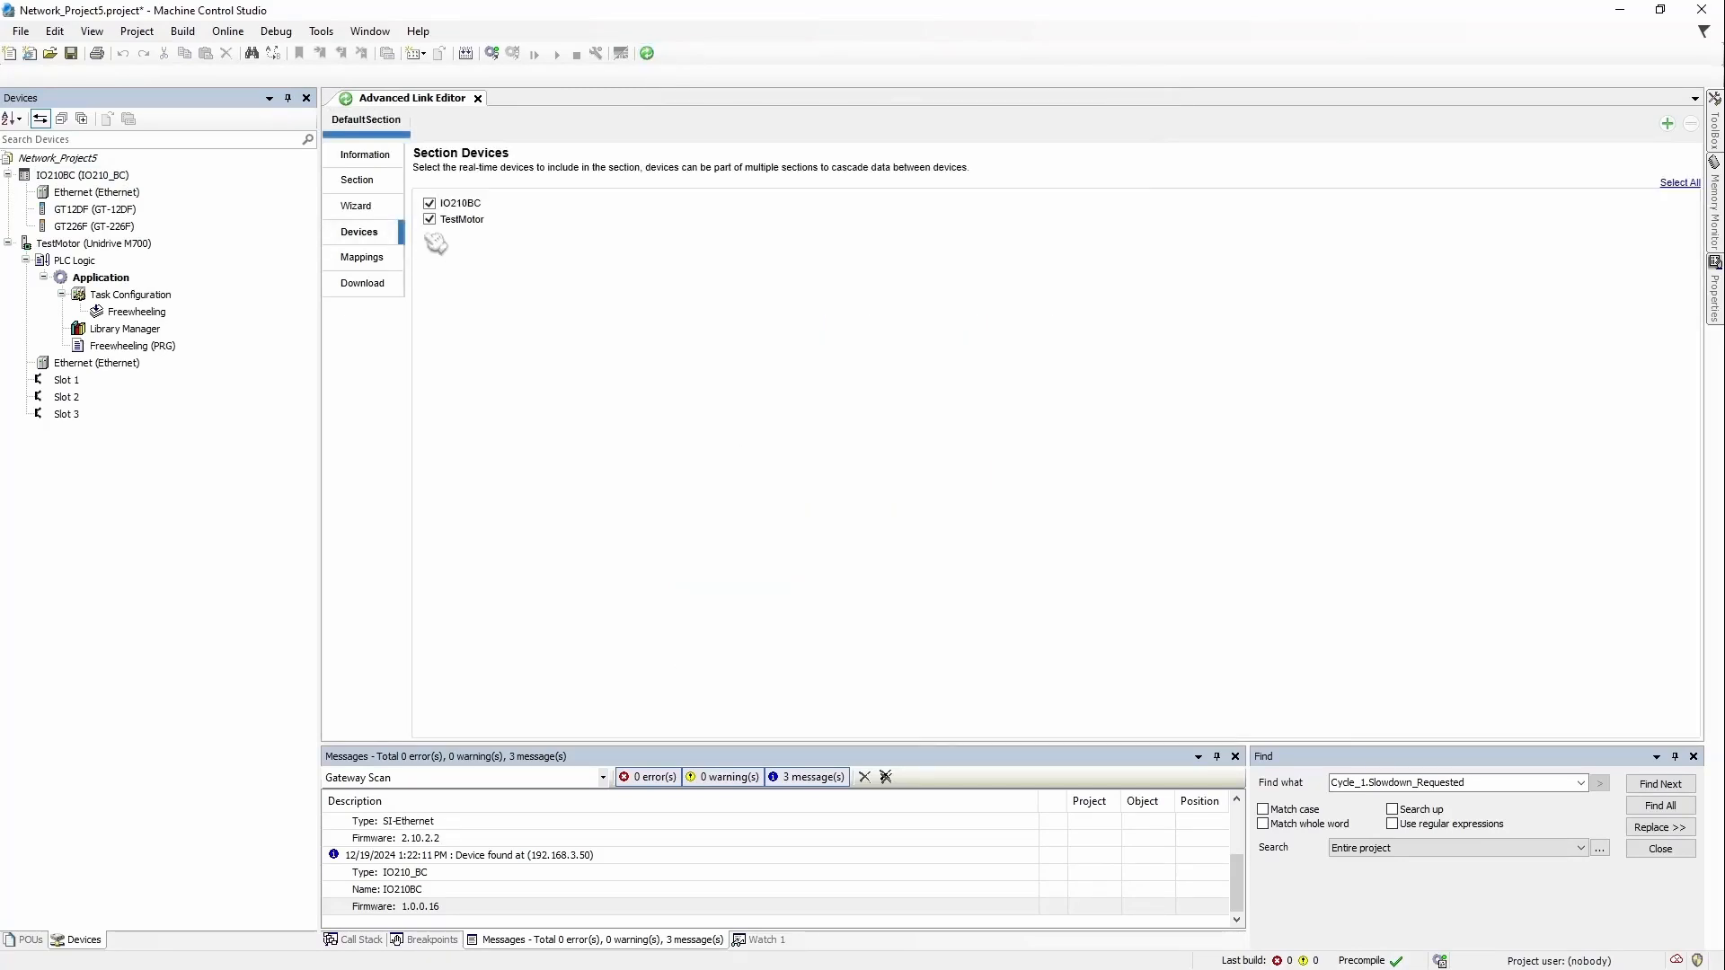
{"action": "left_click", "coordinate": [384, 260]}
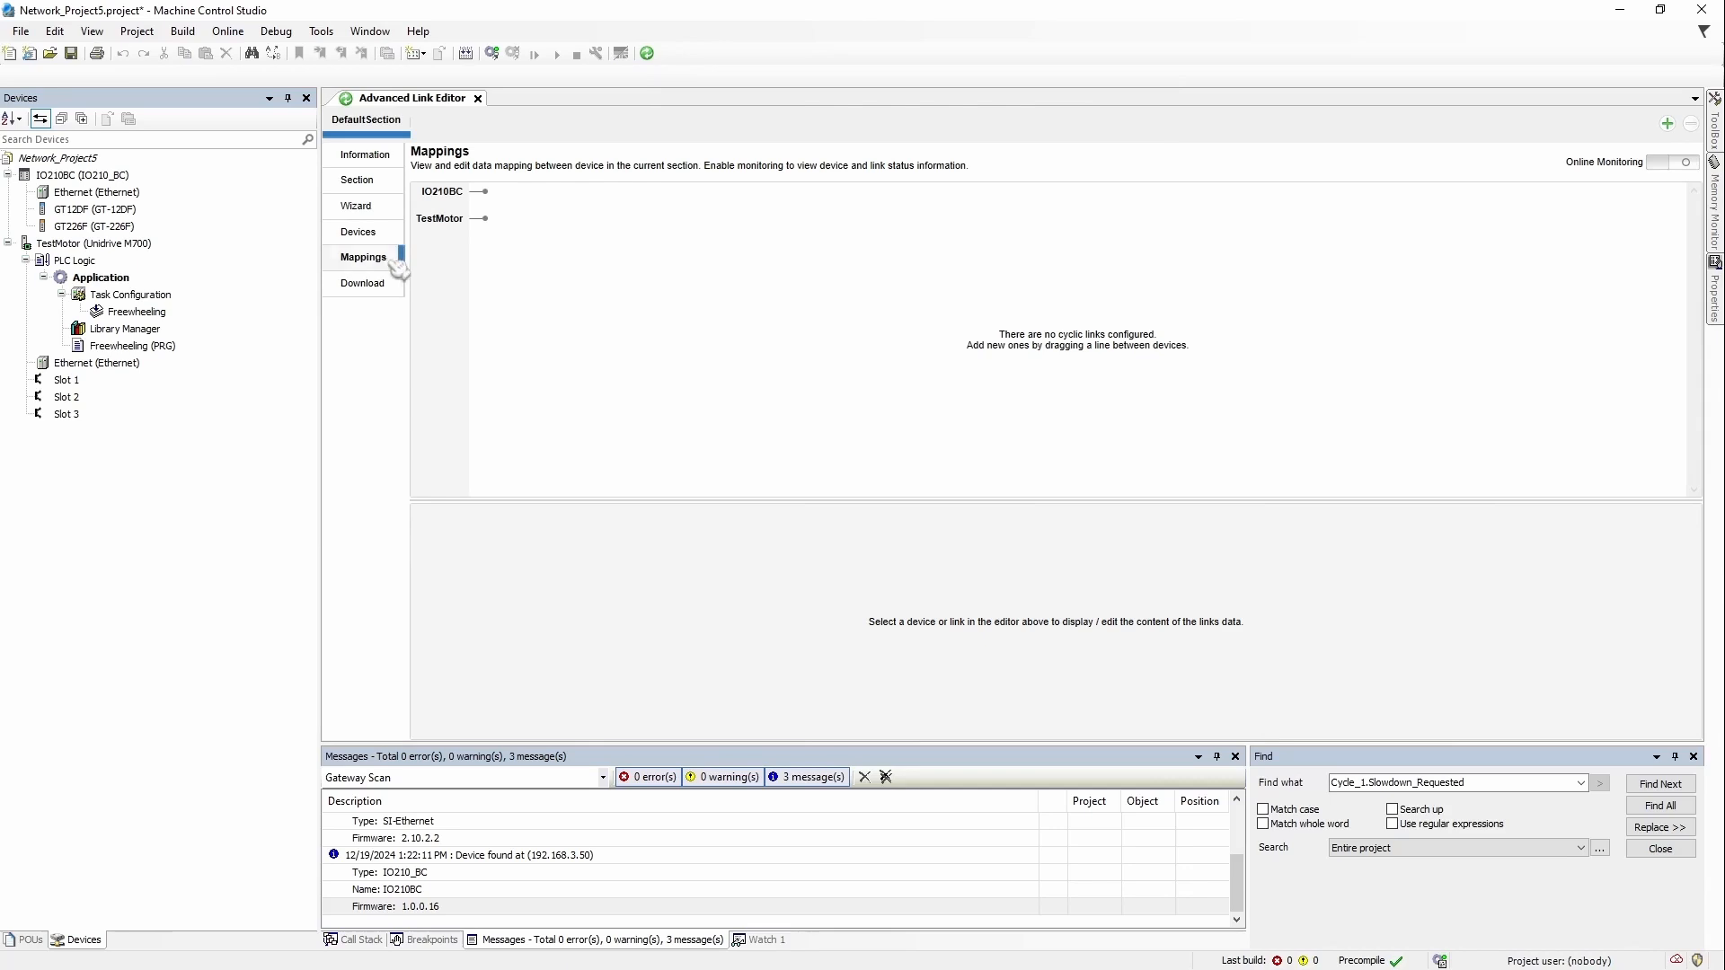
{"action": "left_click_drag", "start_coordinate": [445, 193], "coordinate": [457, 230]}
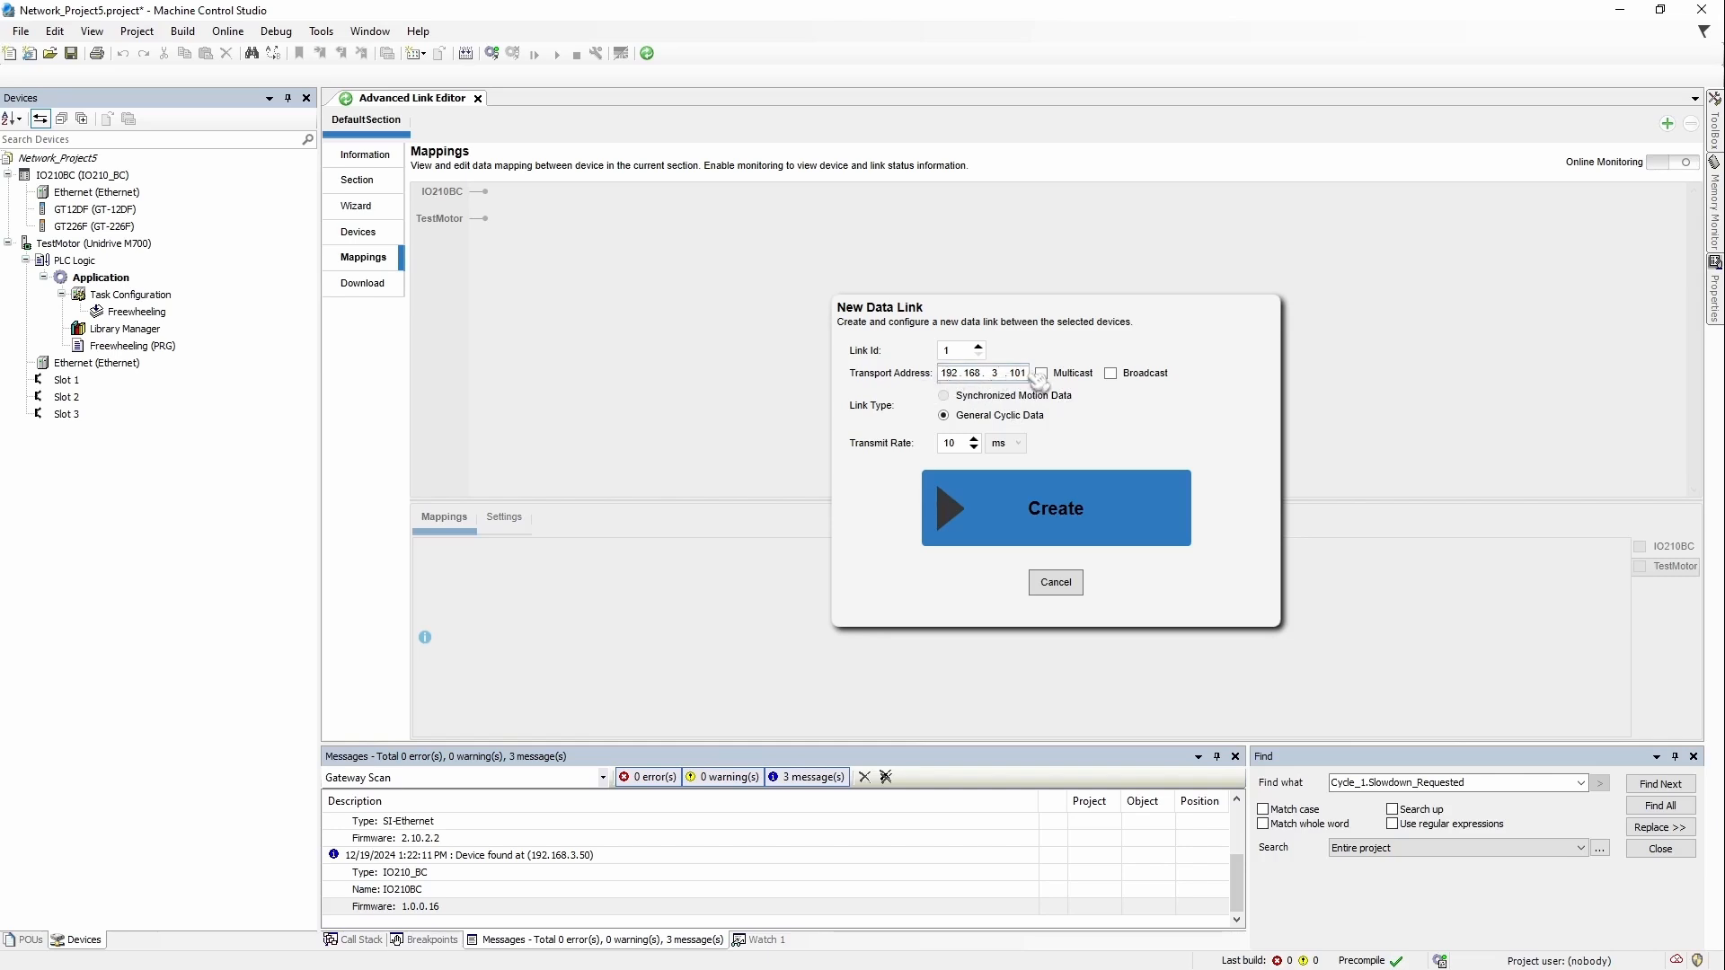
Step: Create data link 1 with address octet 3 on Multicast1 (239.255.0.1), then start link 2 back to IO210BC
{"action": "type", "text": "3"}
{"action": "left_click", "coordinate": [1044, 375]}
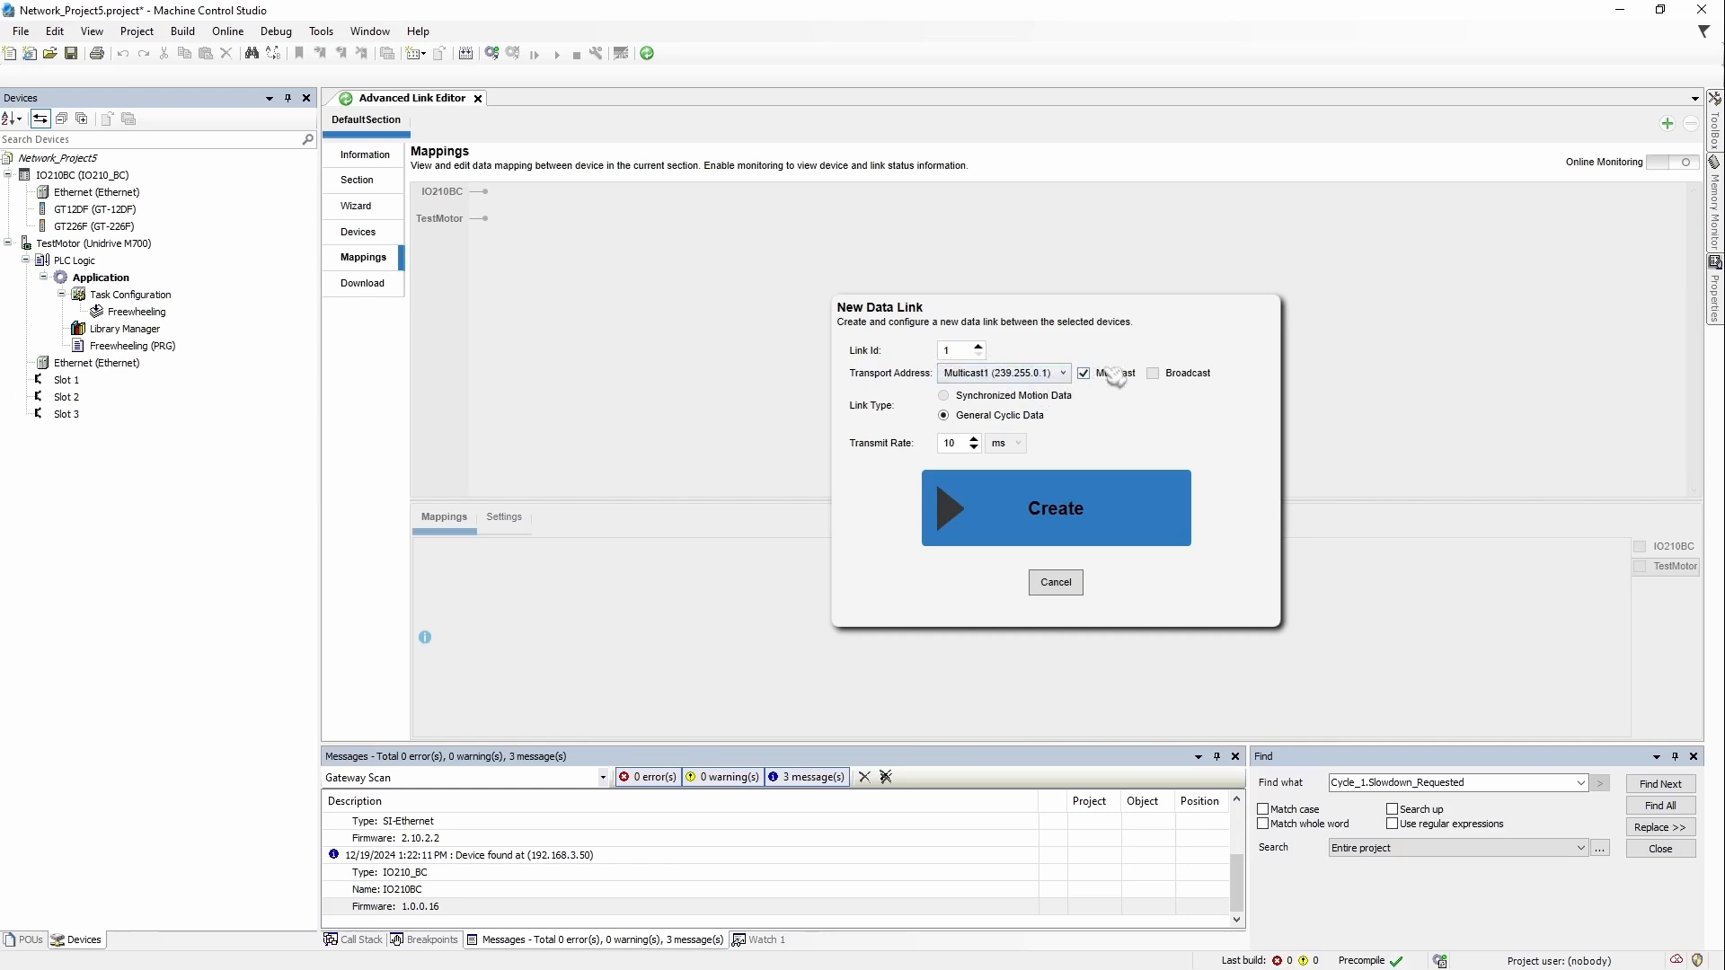
{"action": "left_click", "coordinate": [1063, 373]}
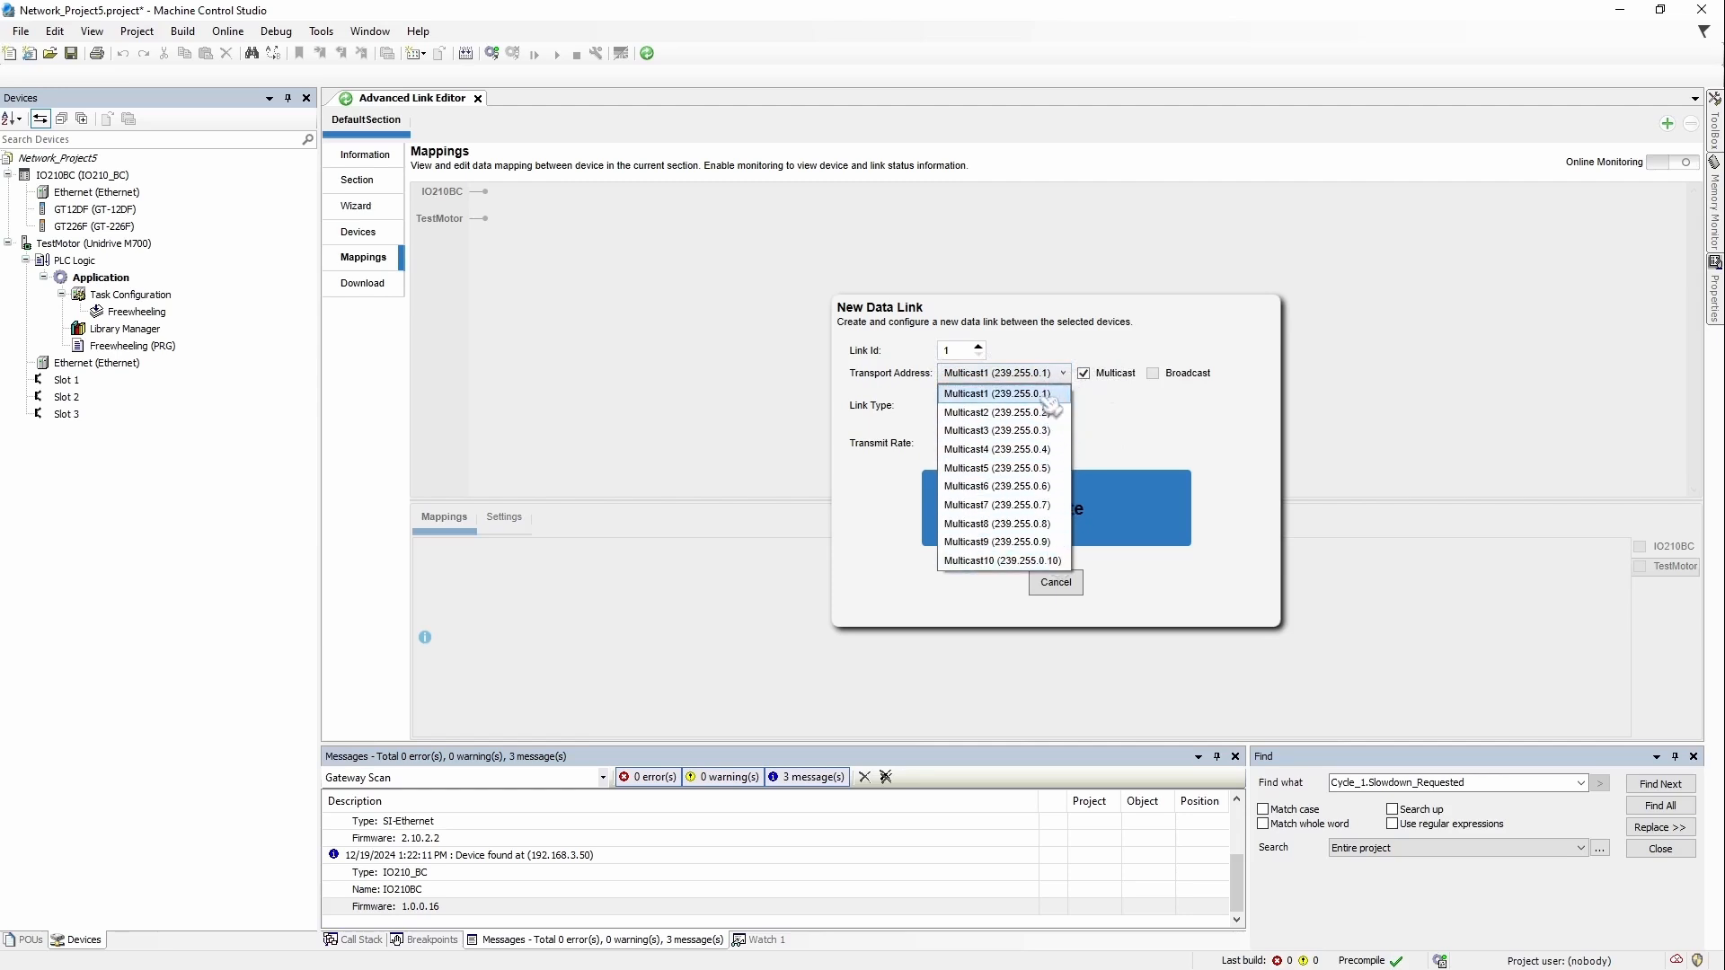
{"action": "left_click", "coordinate": [1047, 396]}
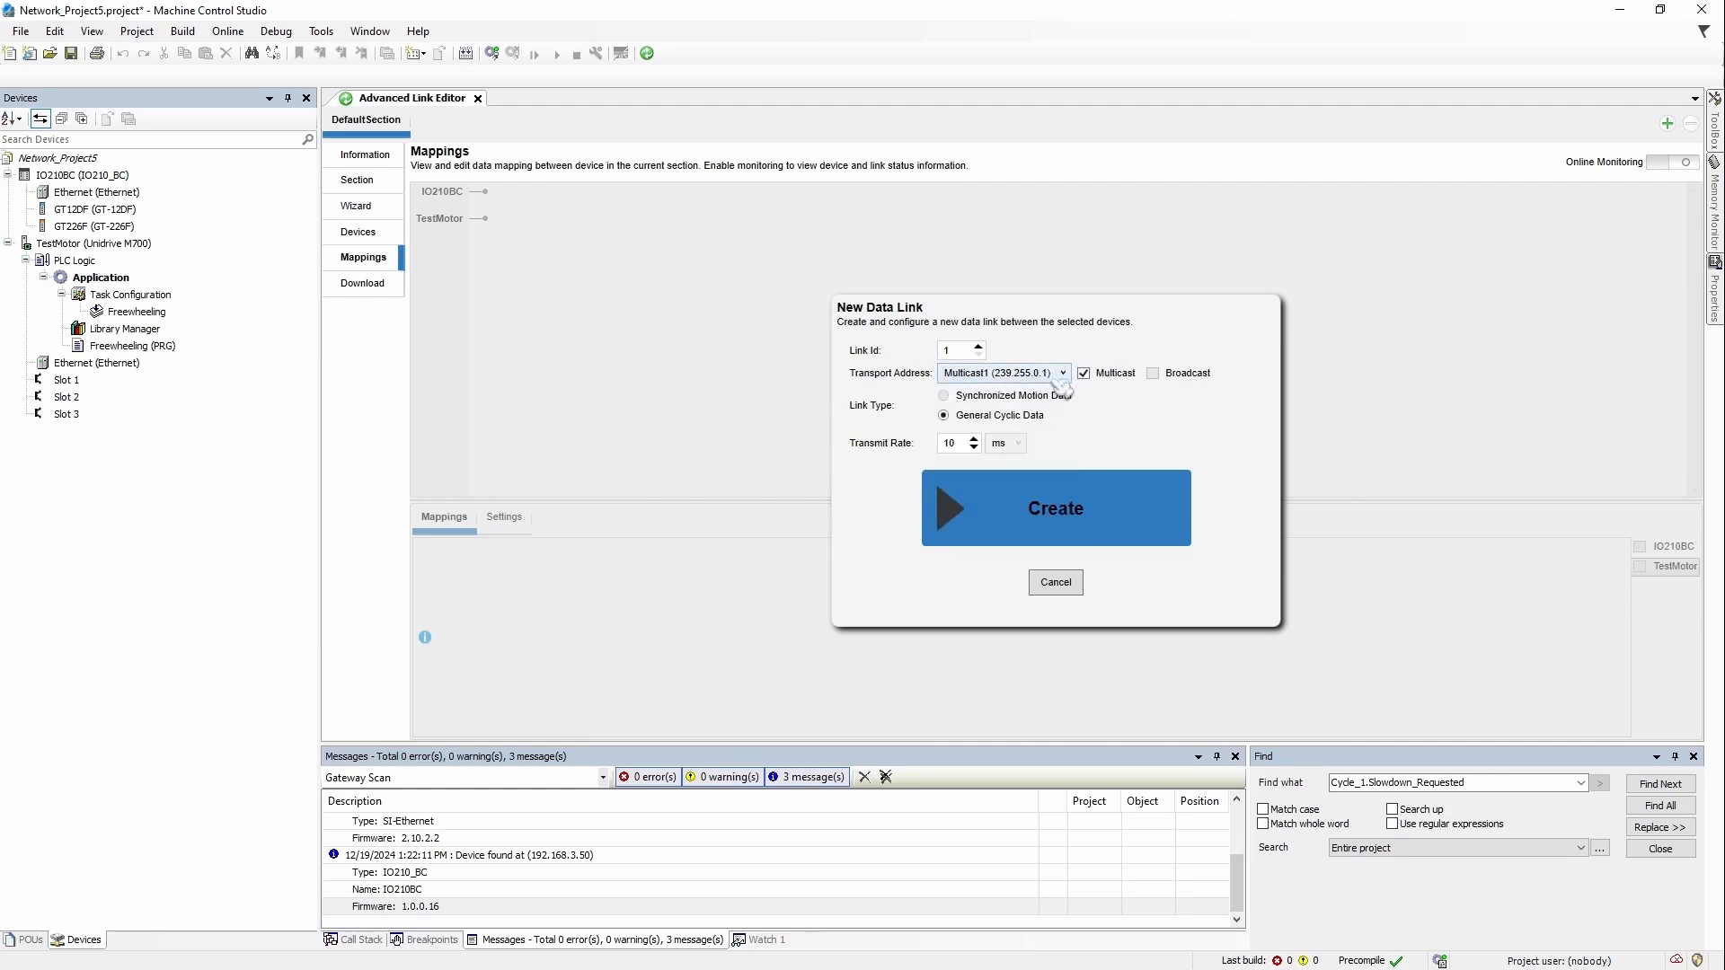
{"action": "left_click", "coordinate": [1060, 375]}
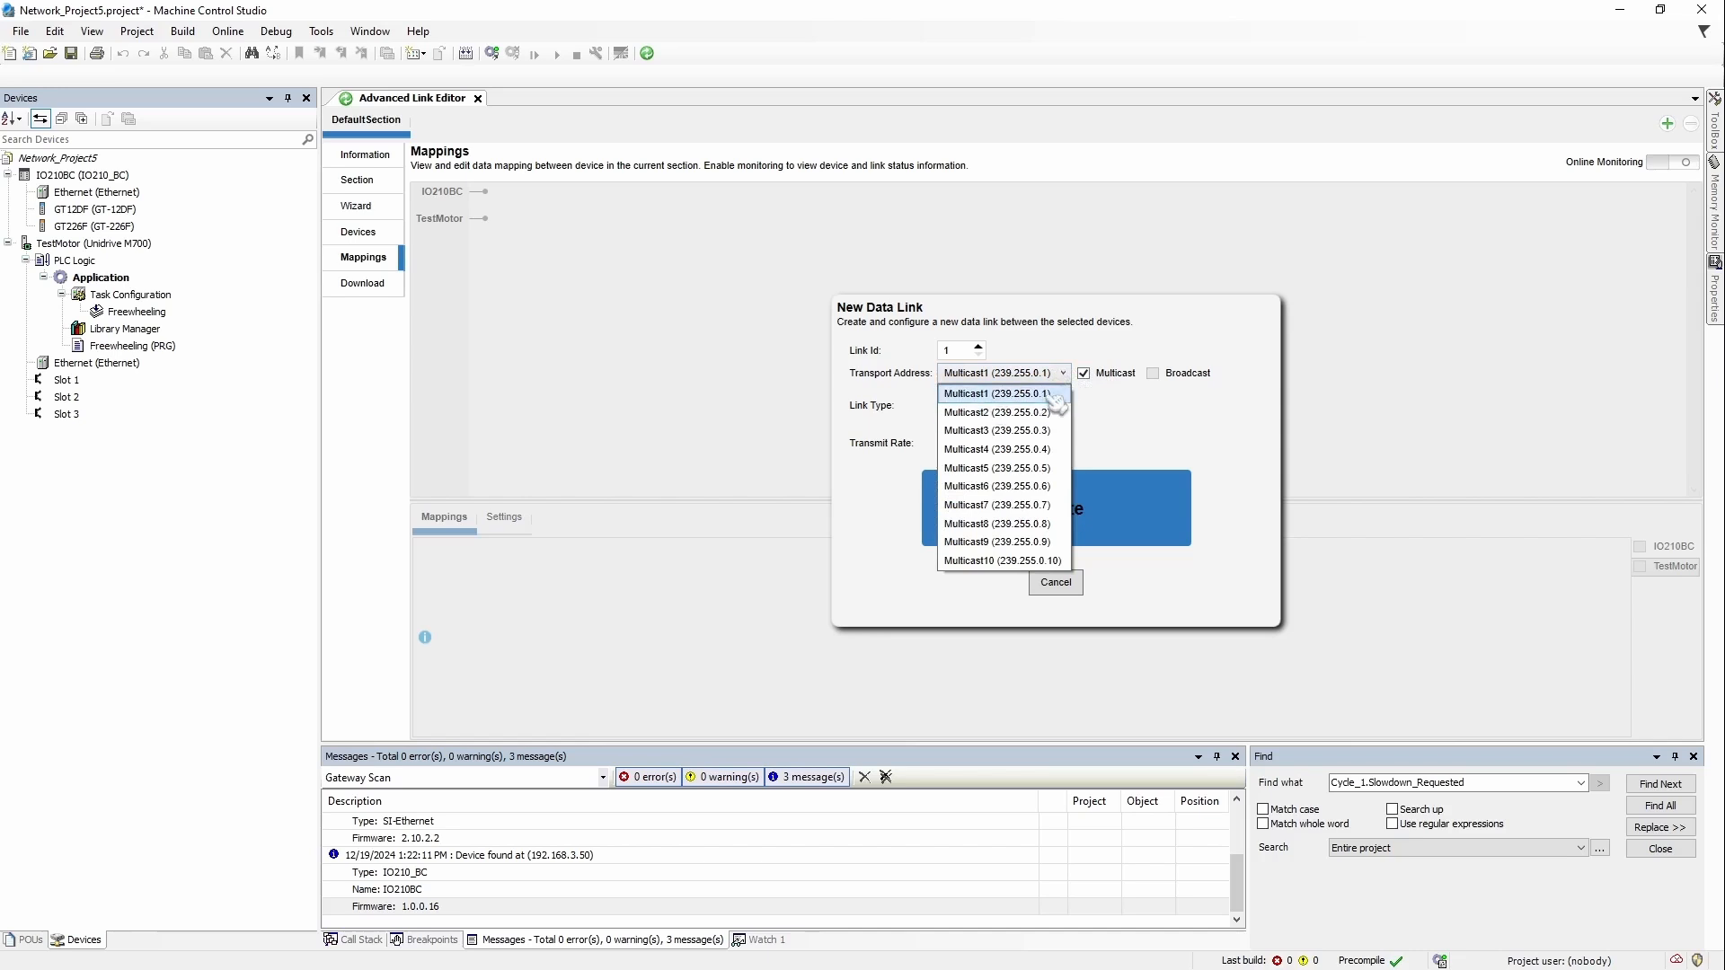
{"action": "left_click", "coordinate": [1053, 397]}
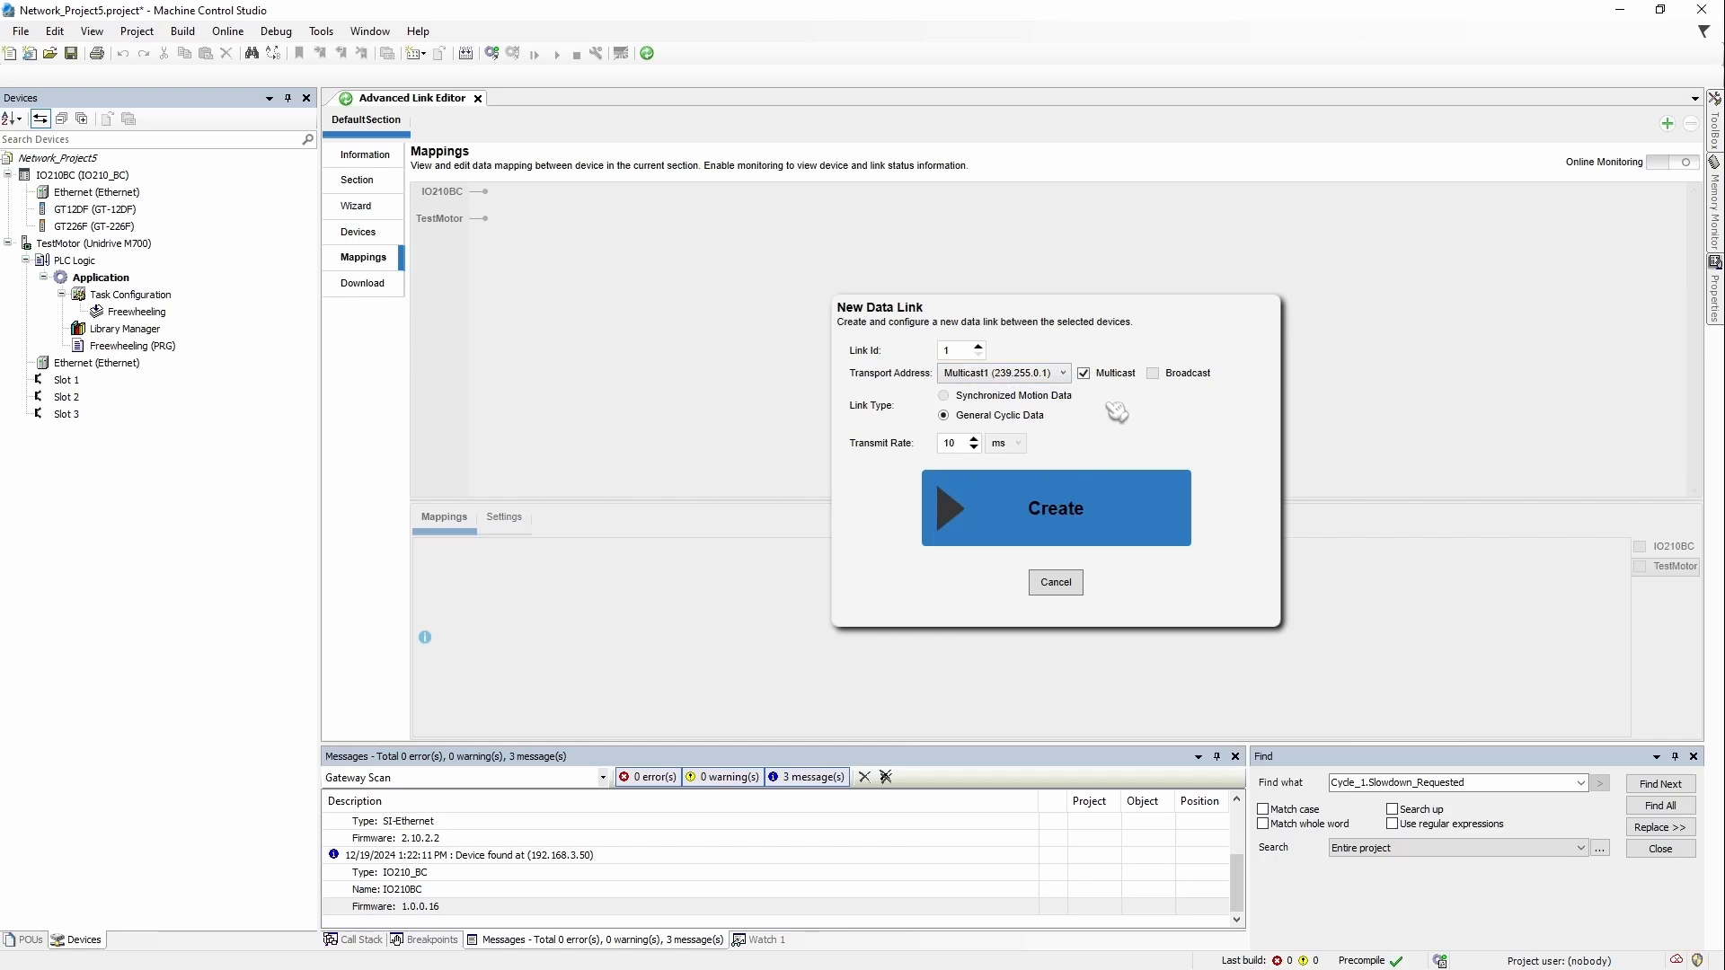
{"action": "left_click", "coordinate": [1106, 502]}
{"action": "left_click_drag", "start_coordinate": [450, 223], "coordinate": [443, 190]}
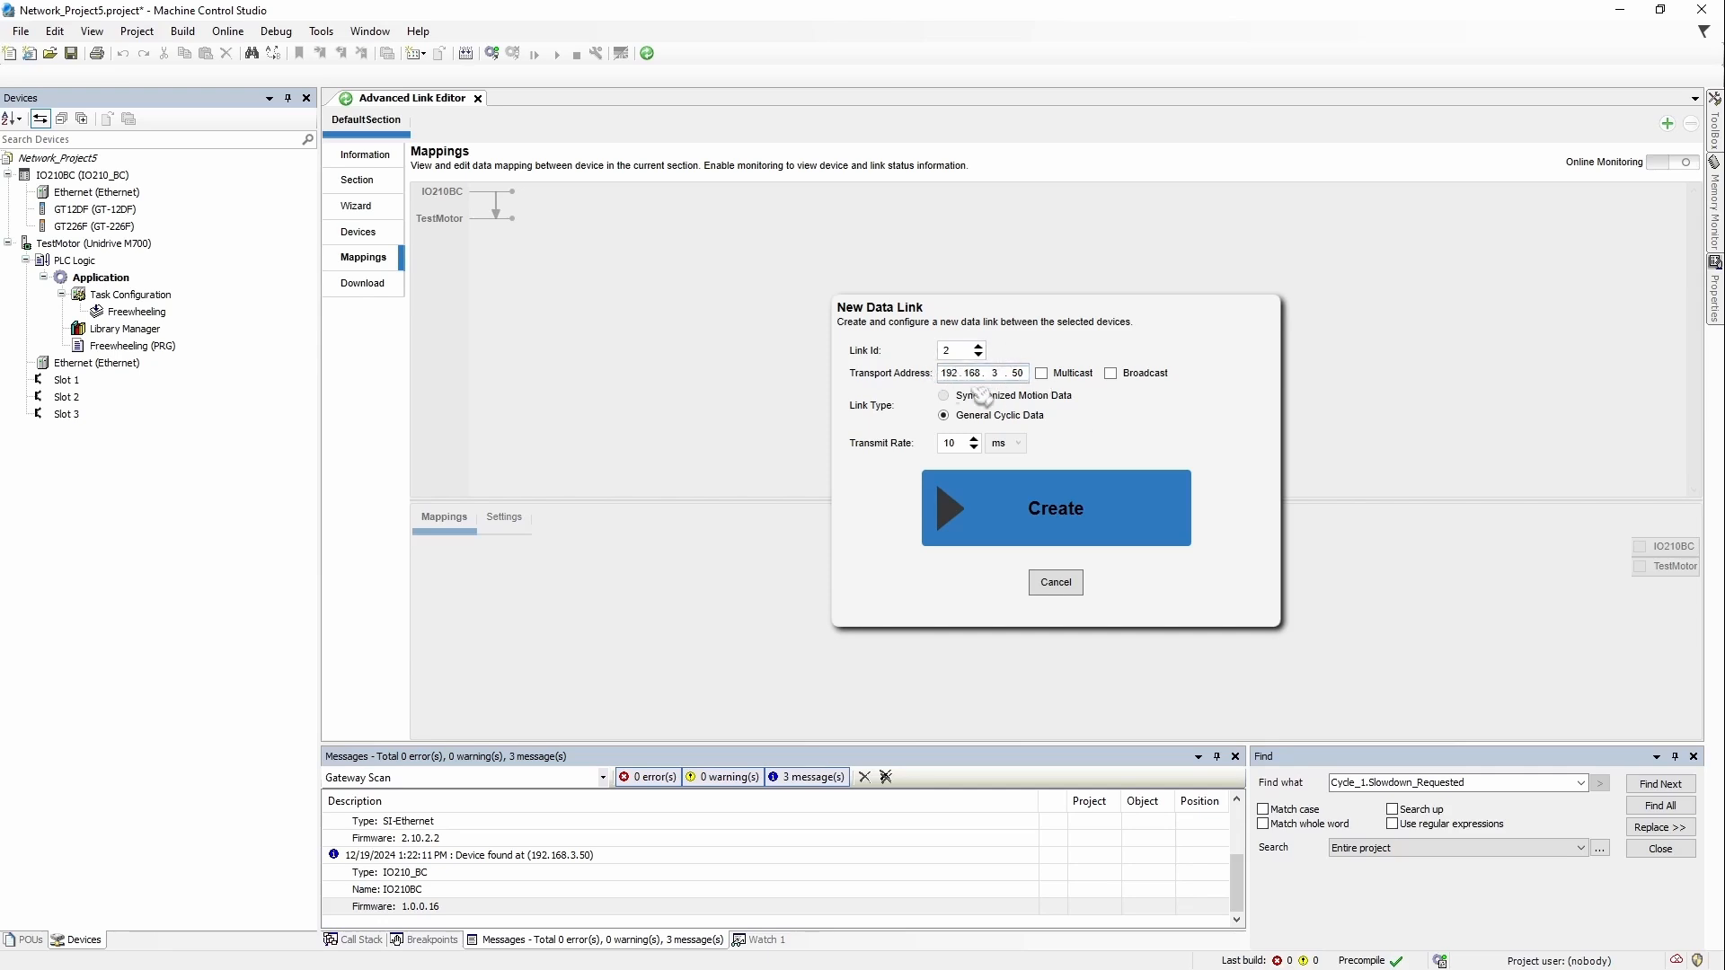
Step: Create link 2 and review its GT226F channel mappings and link properties
{"action": "left_click", "coordinate": [1108, 535]}
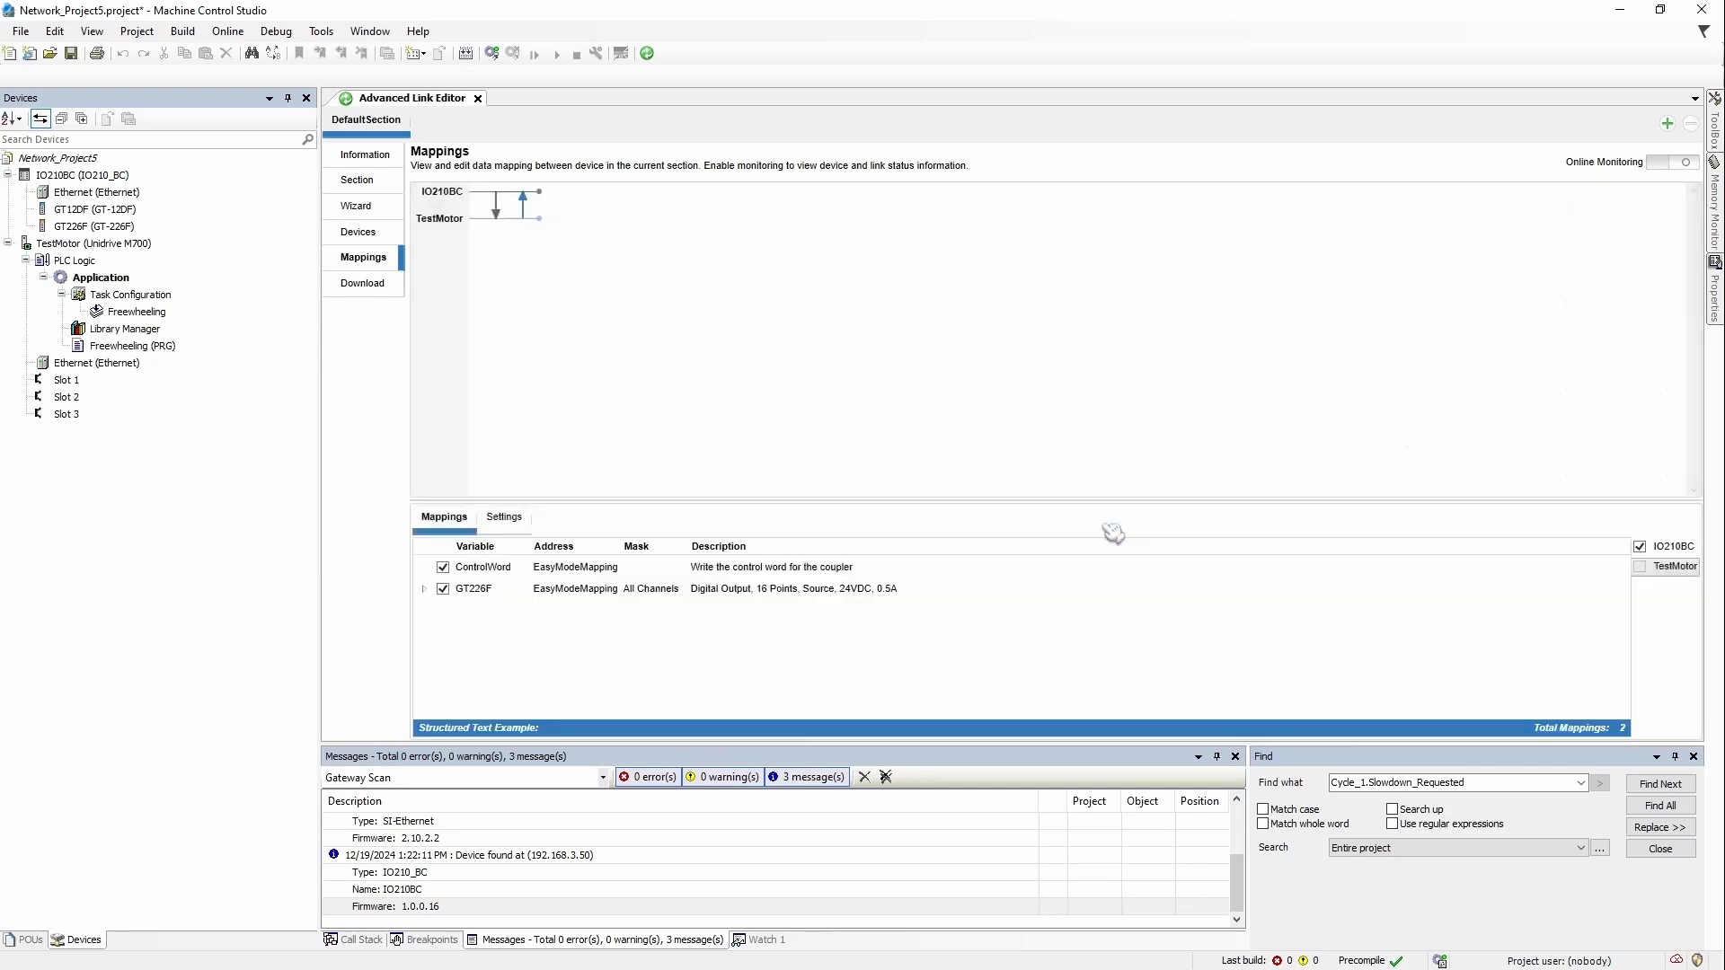
{"action": "left_click", "coordinate": [364, 232]}
{"action": "left_click", "coordinate": [379, 259]}
{"action": "left_click", "coordinate": [423, 589]}
{"action": "left_click", "coordinate": [505, 517]}
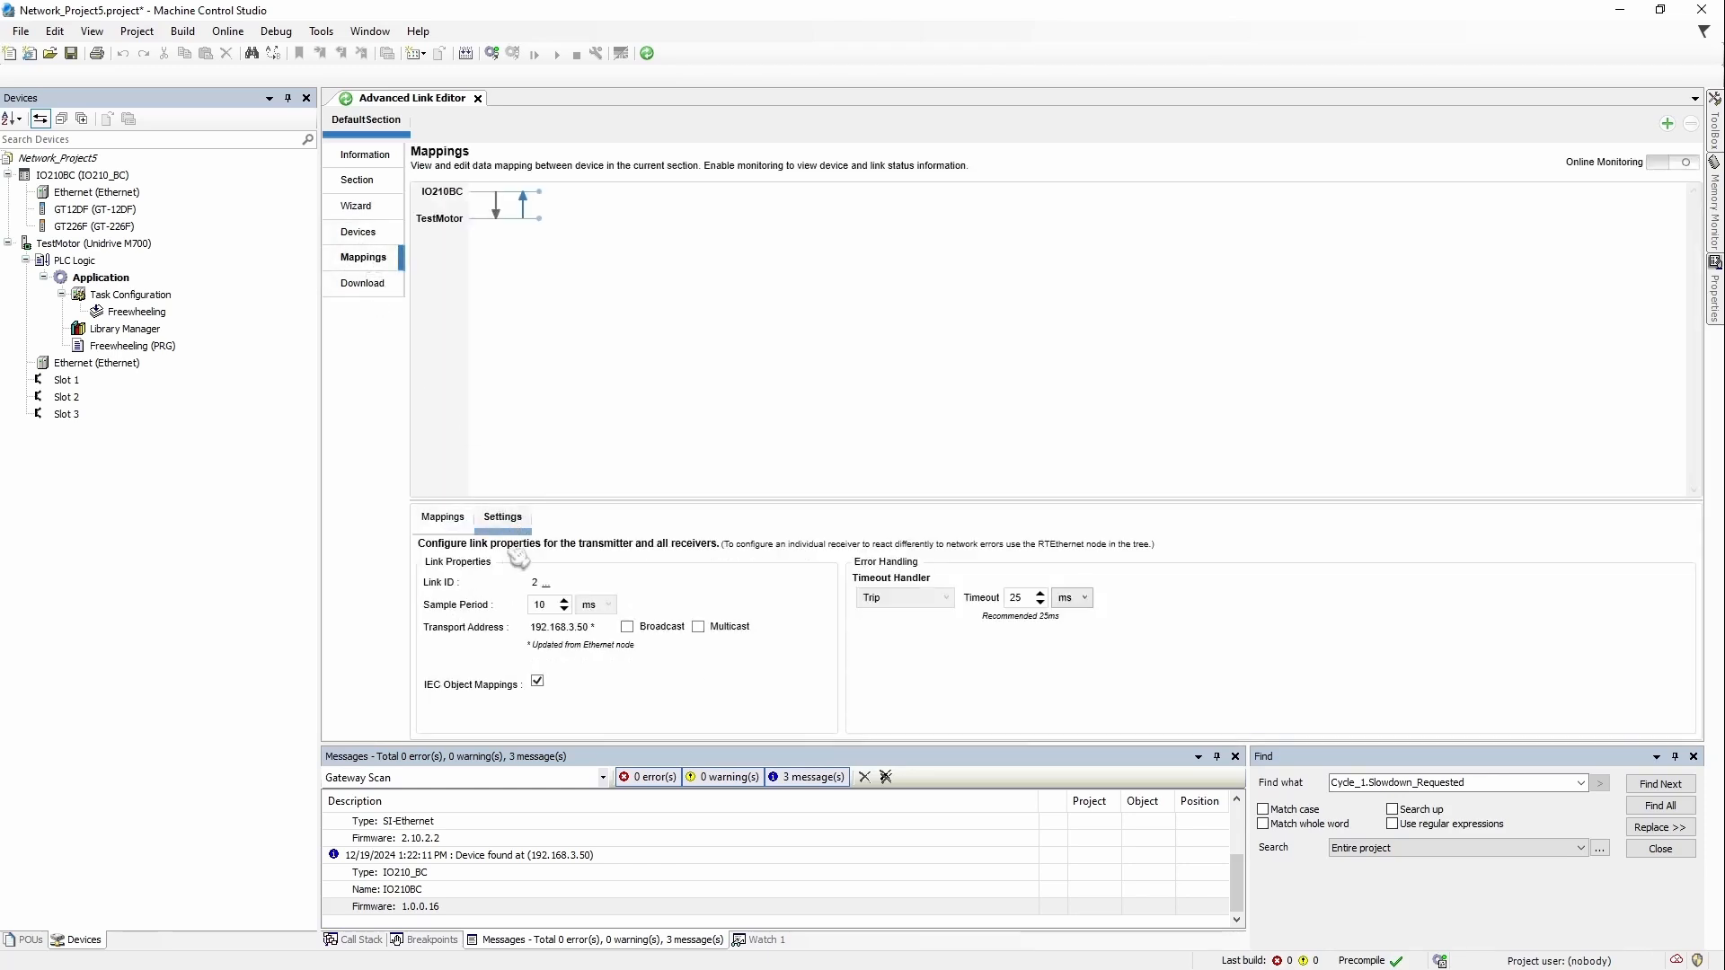
Step: Download the section configuration to IO210BC and dismiss the result summary
{"action": "left_click", "coordinate": [363, 283]}
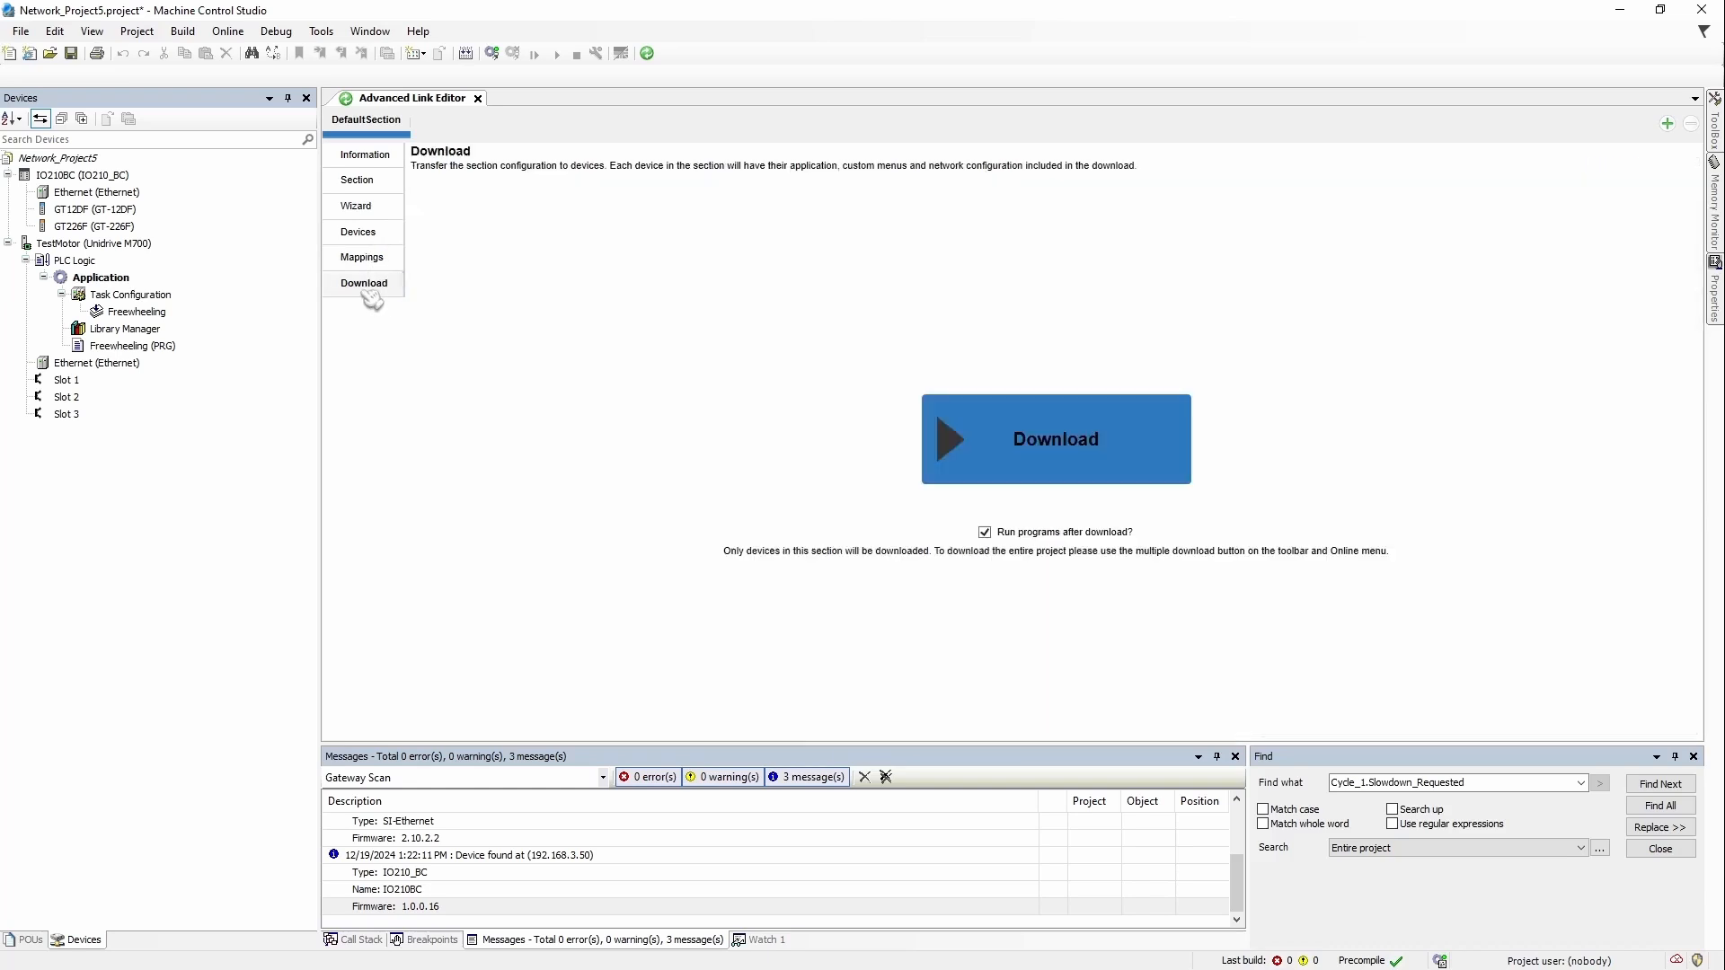
{"action": "left_click", "coordinate": [1112, 454]}
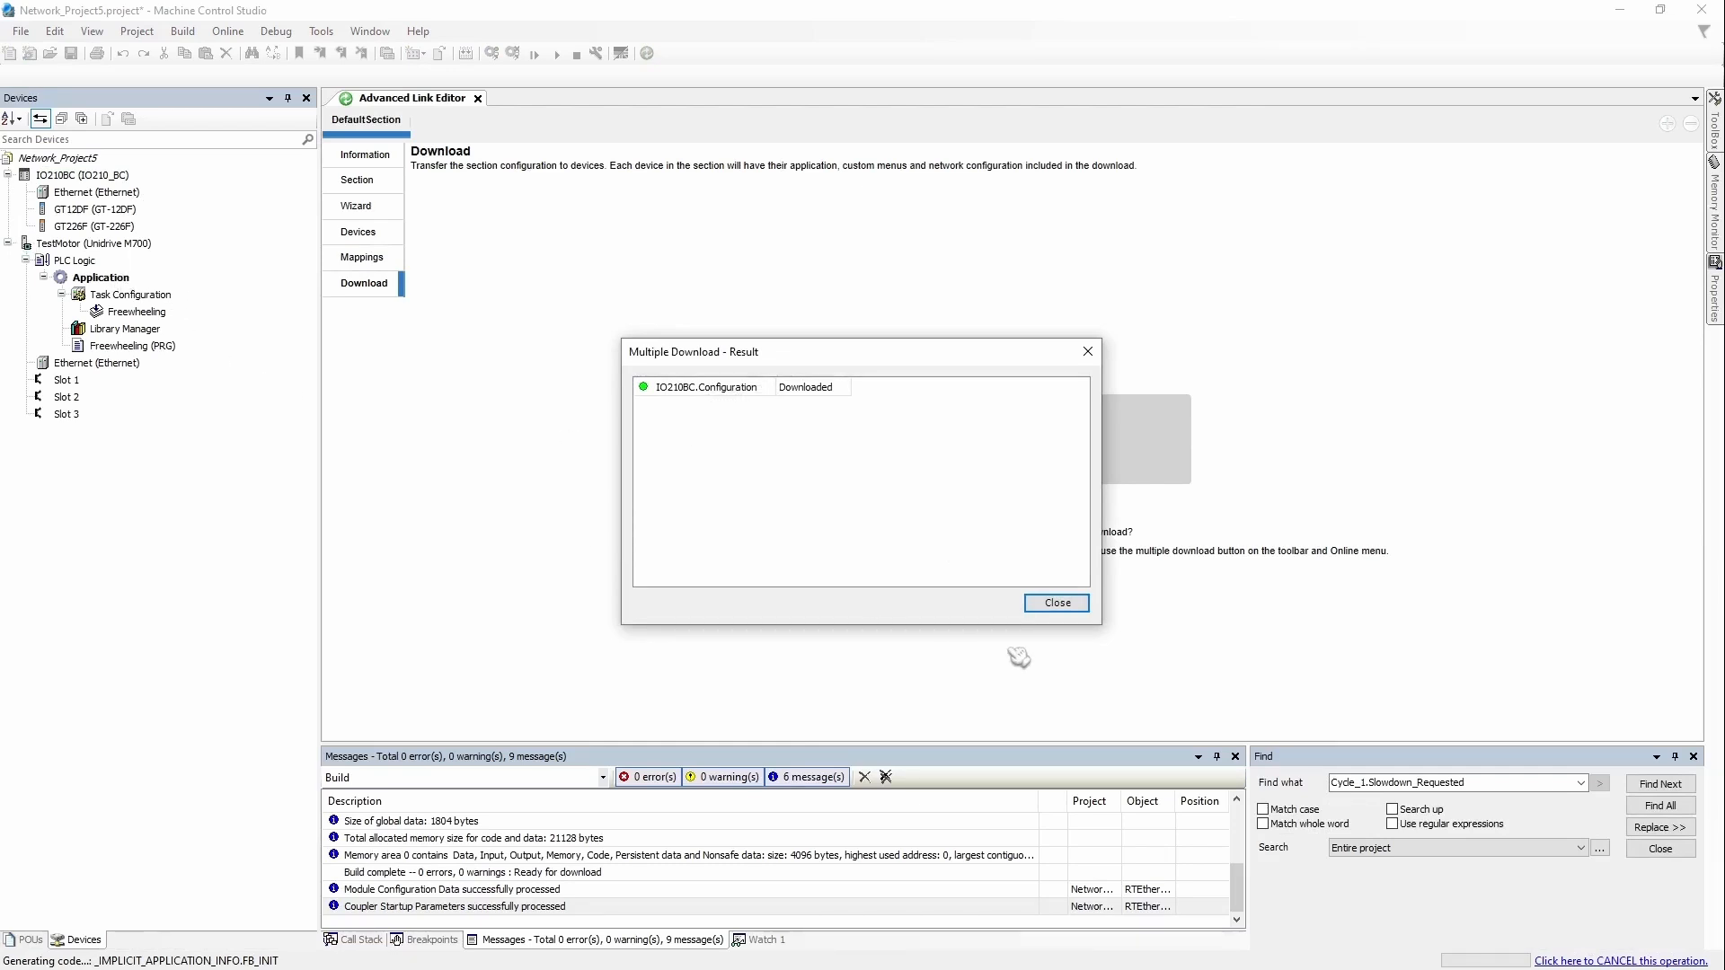
{"action": "left_click", "coordinate": [1078, 603]}
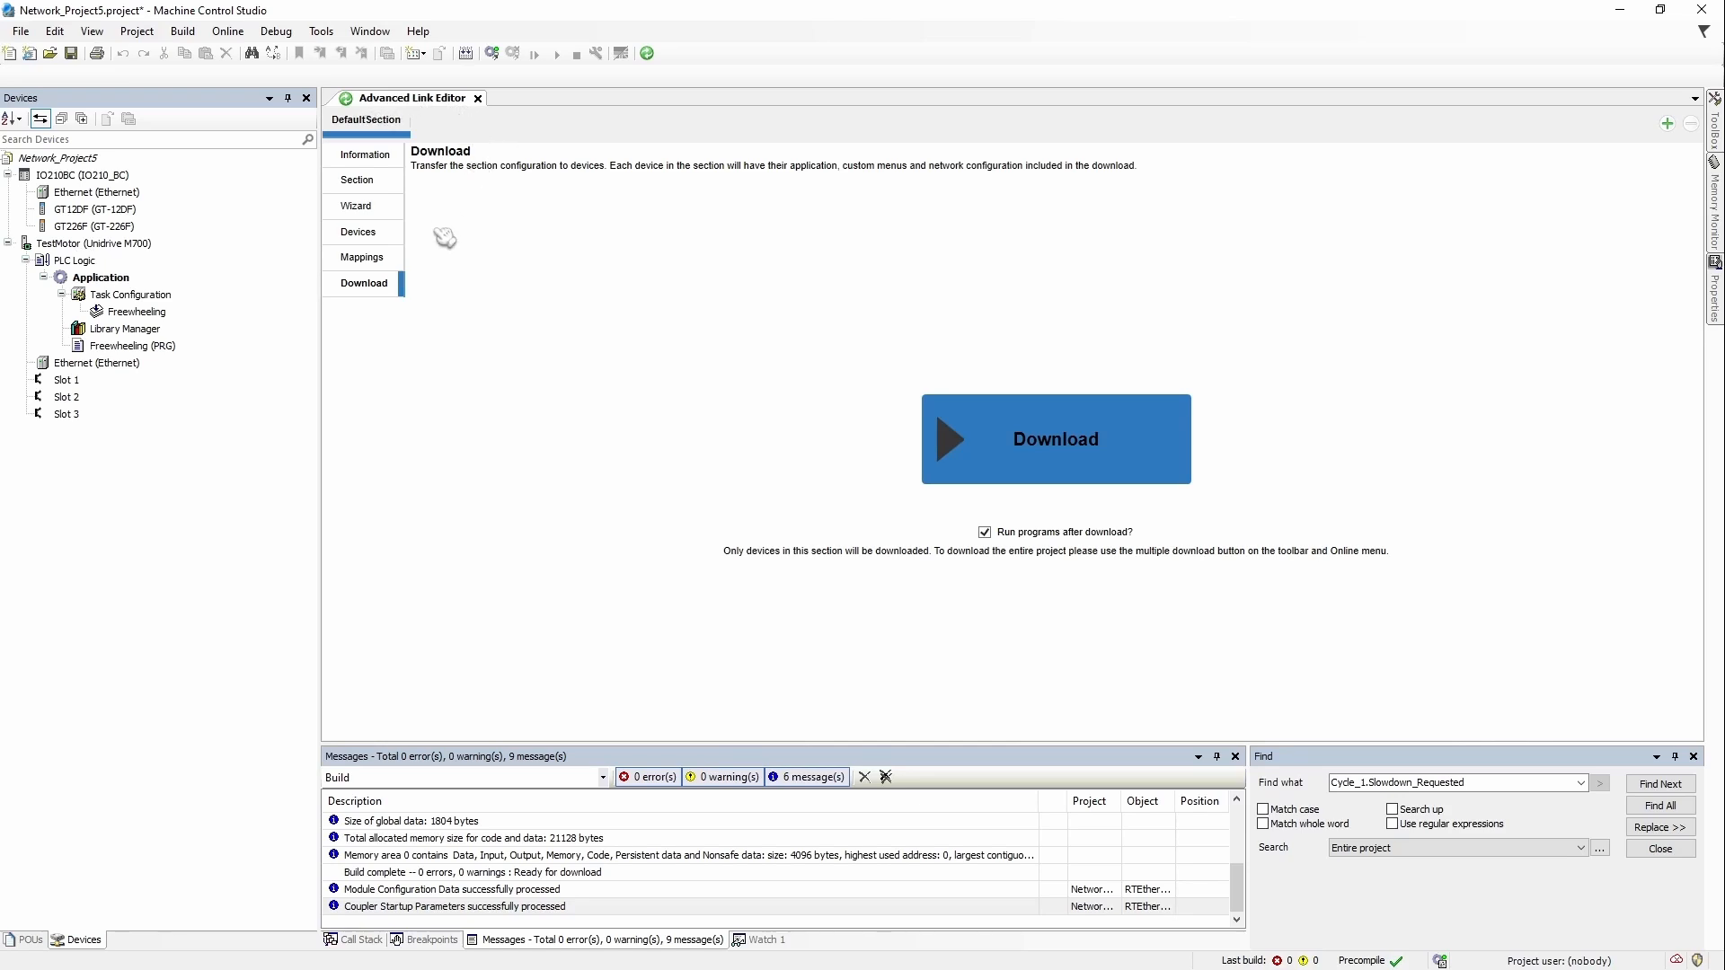
Step: Show the link mappings and compare the multicast link (ID 1, 239.255.0.1) with the unicast link's settings
{"action": "left_click", "coordinate": [404, 260]}
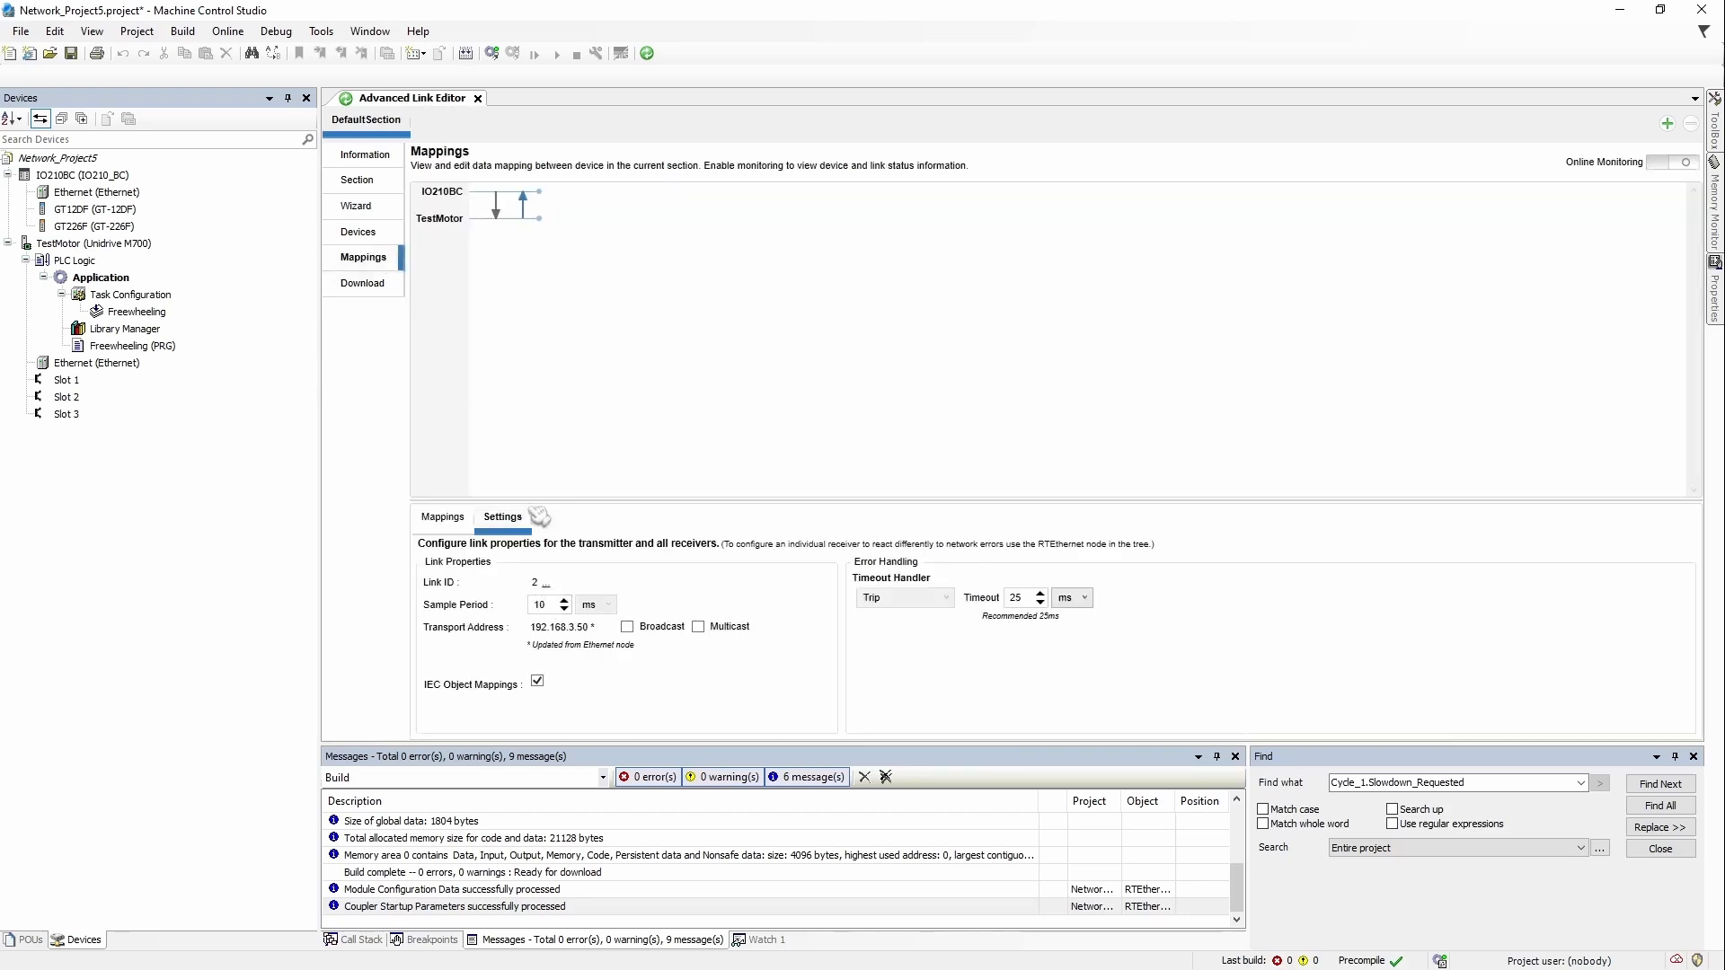
{"action": "left_click", "coordinate": [497, 205]}
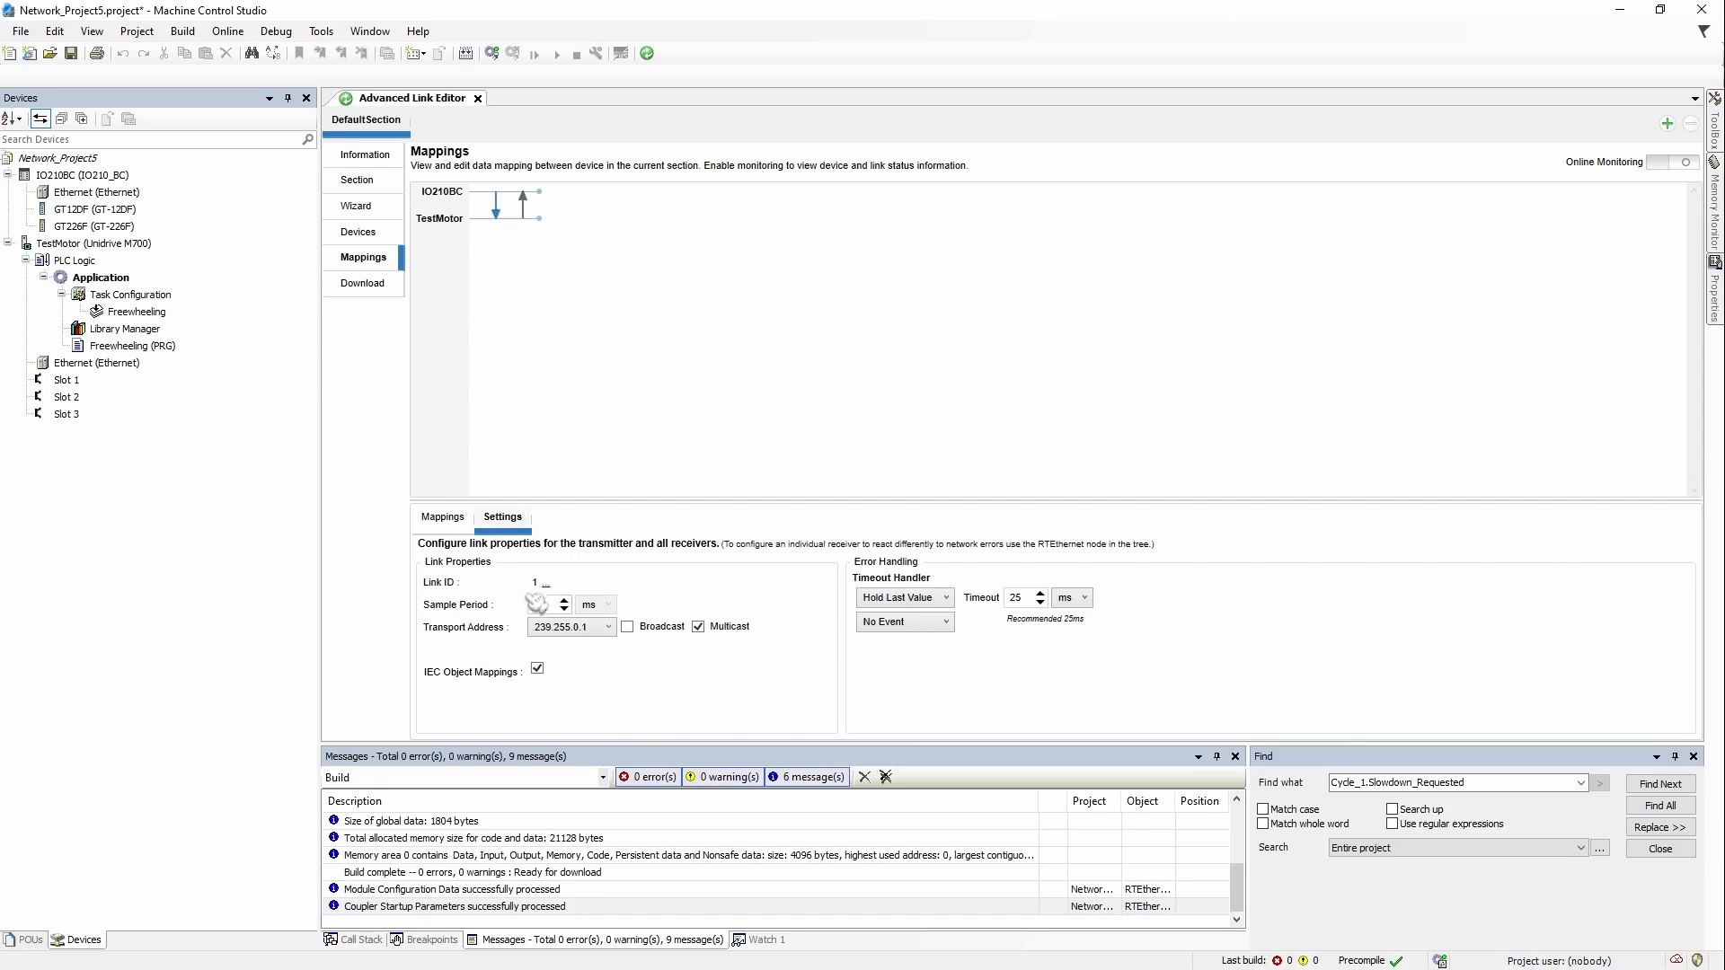
{"action": "left_click", "coordinate": [537, 205]}
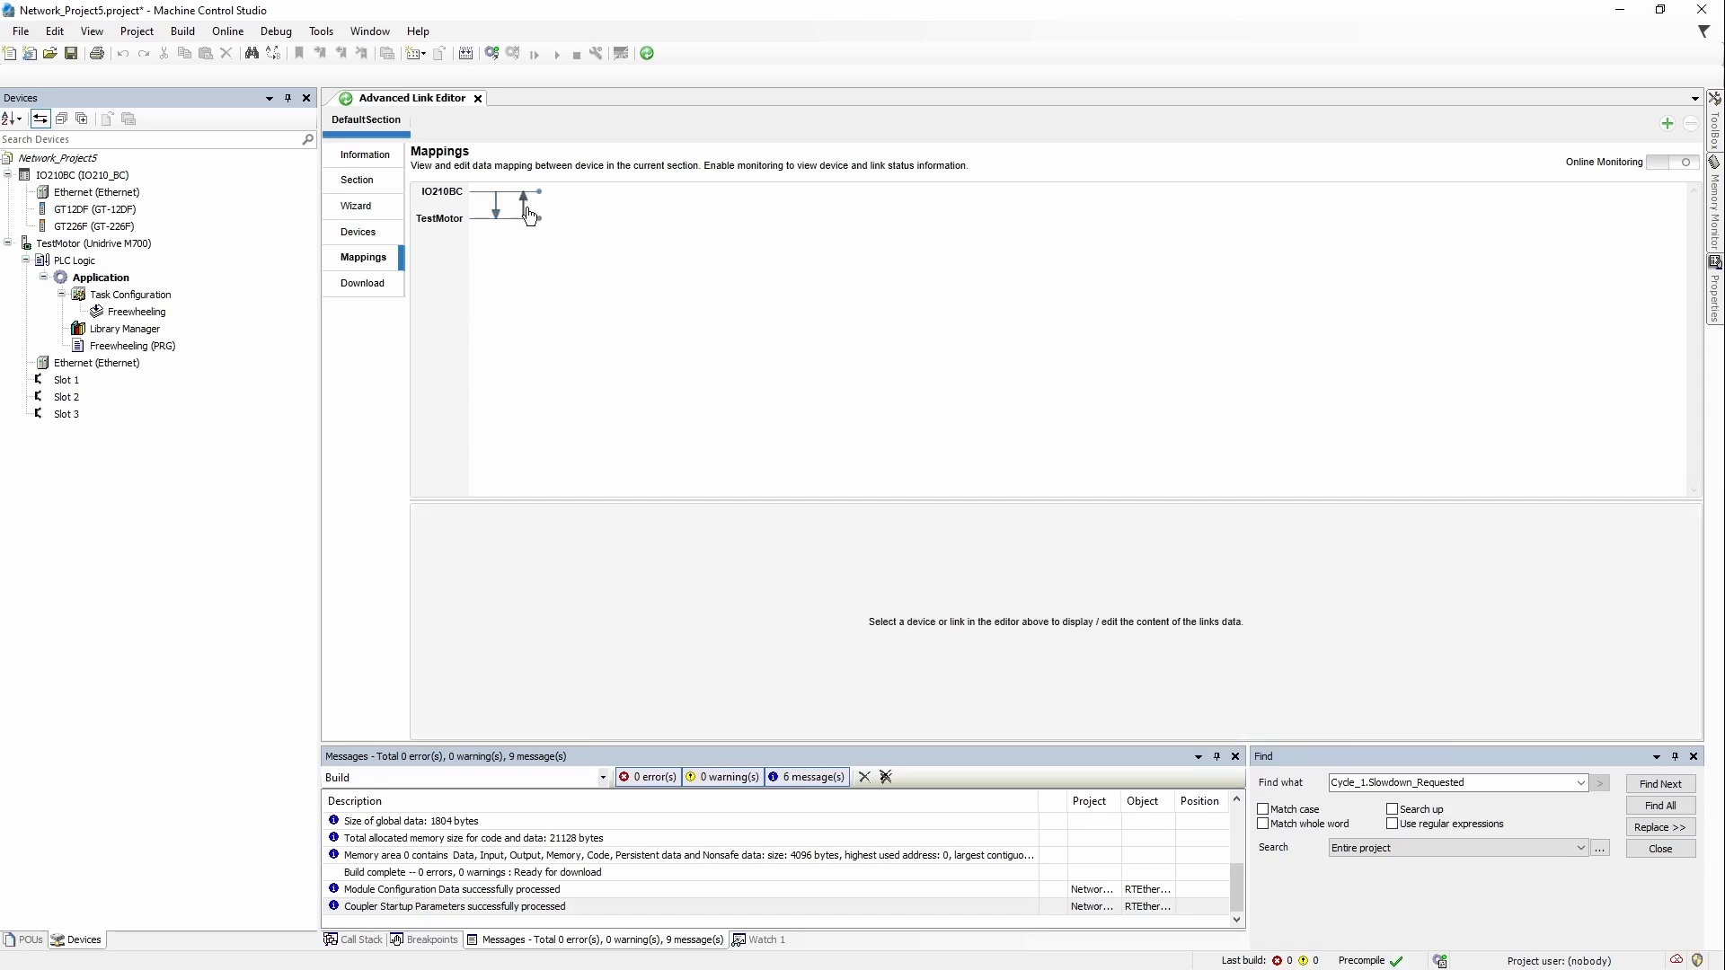
{"action": "left_click", "coordinate": [524, 210]}
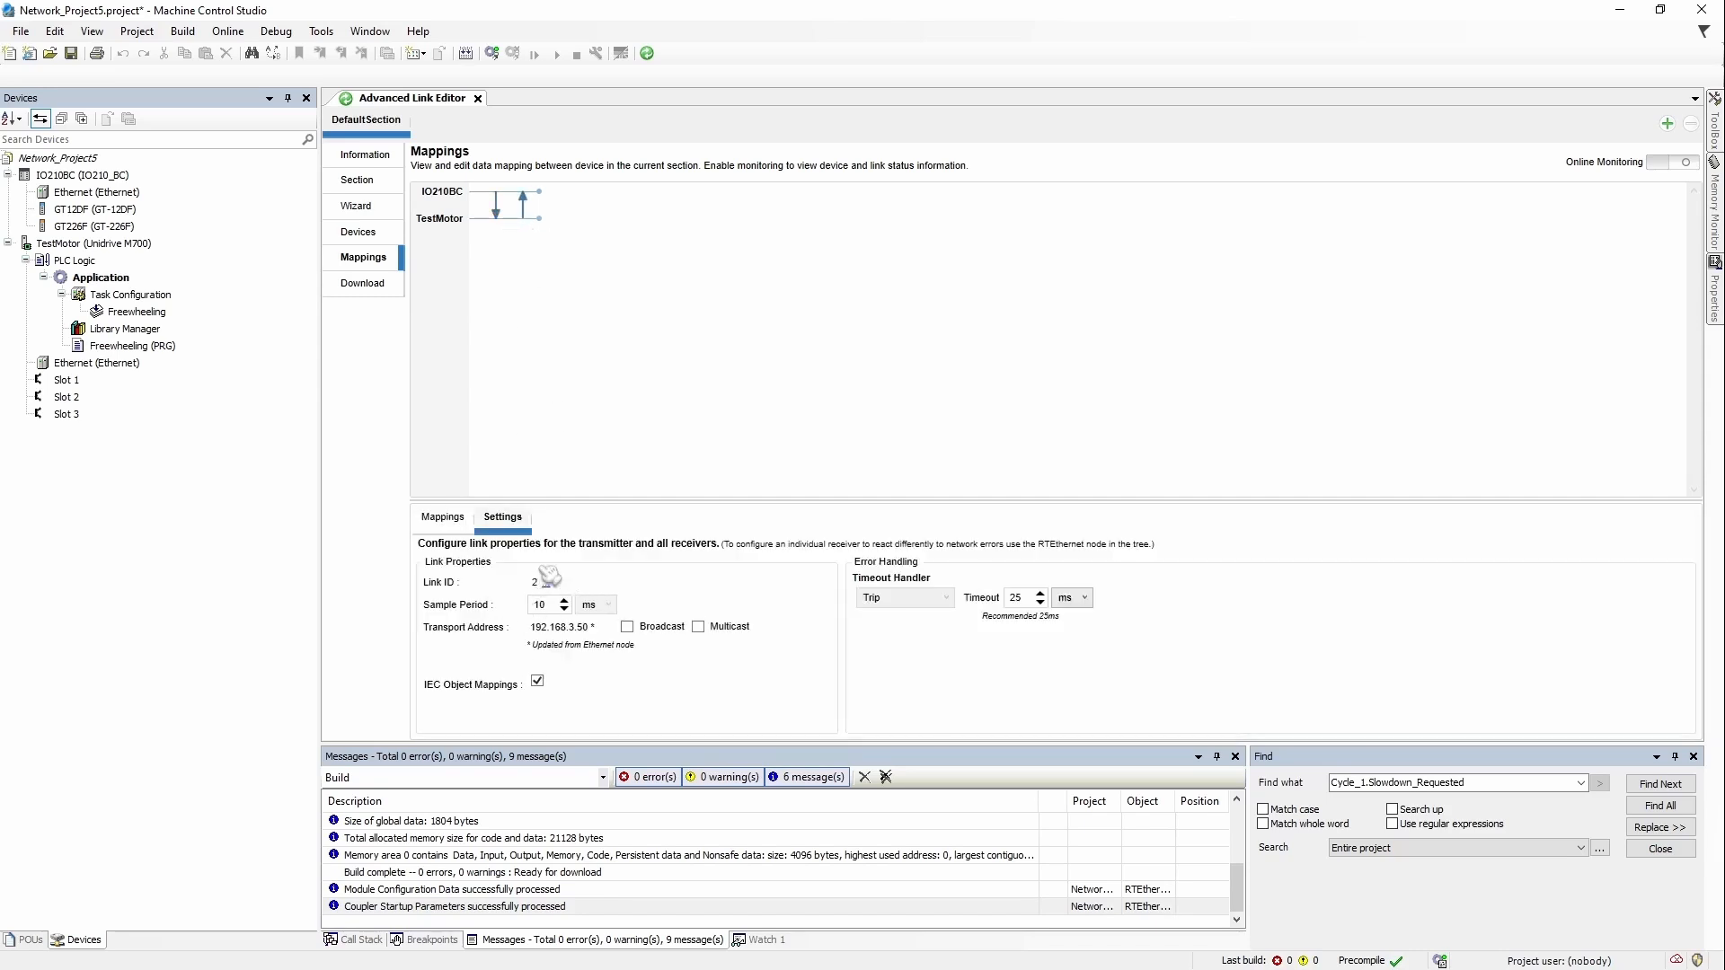
{"action": "left_click", "coordinate": [499, 219]}
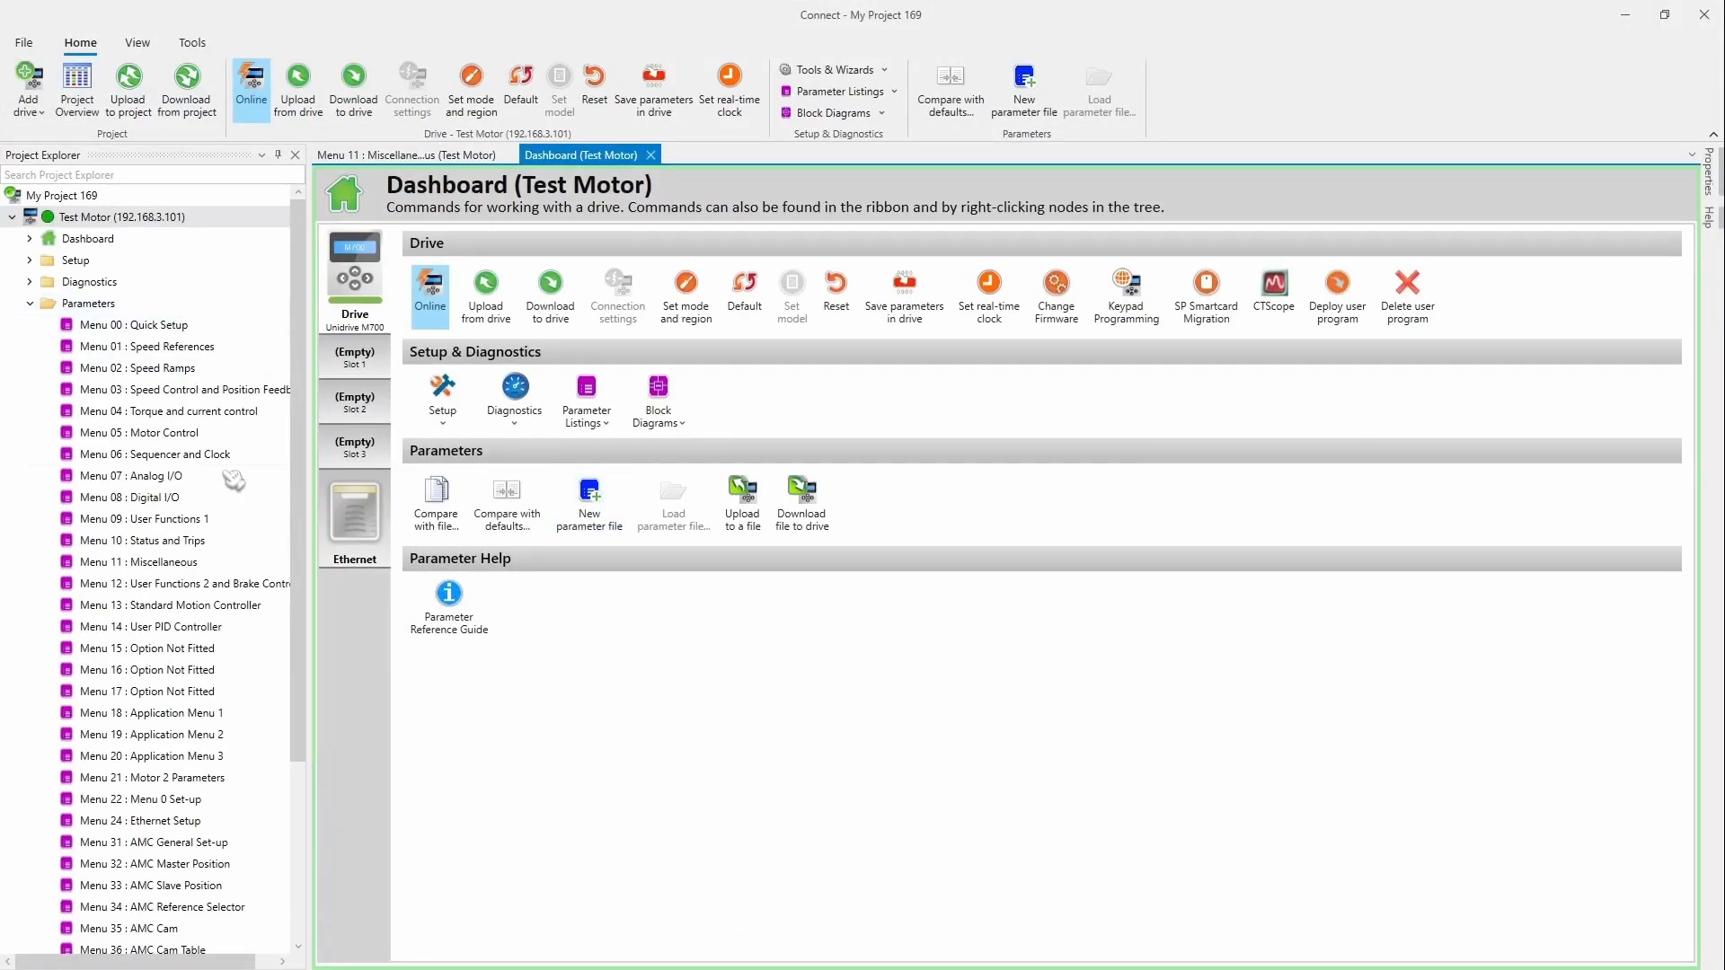
Step: Select the Test Motor drive's Ethernet slot and list its Menu 4.10 RTMOE Easy Mode parameters
{"action": "left_click", "coordinate": [131, 757]}
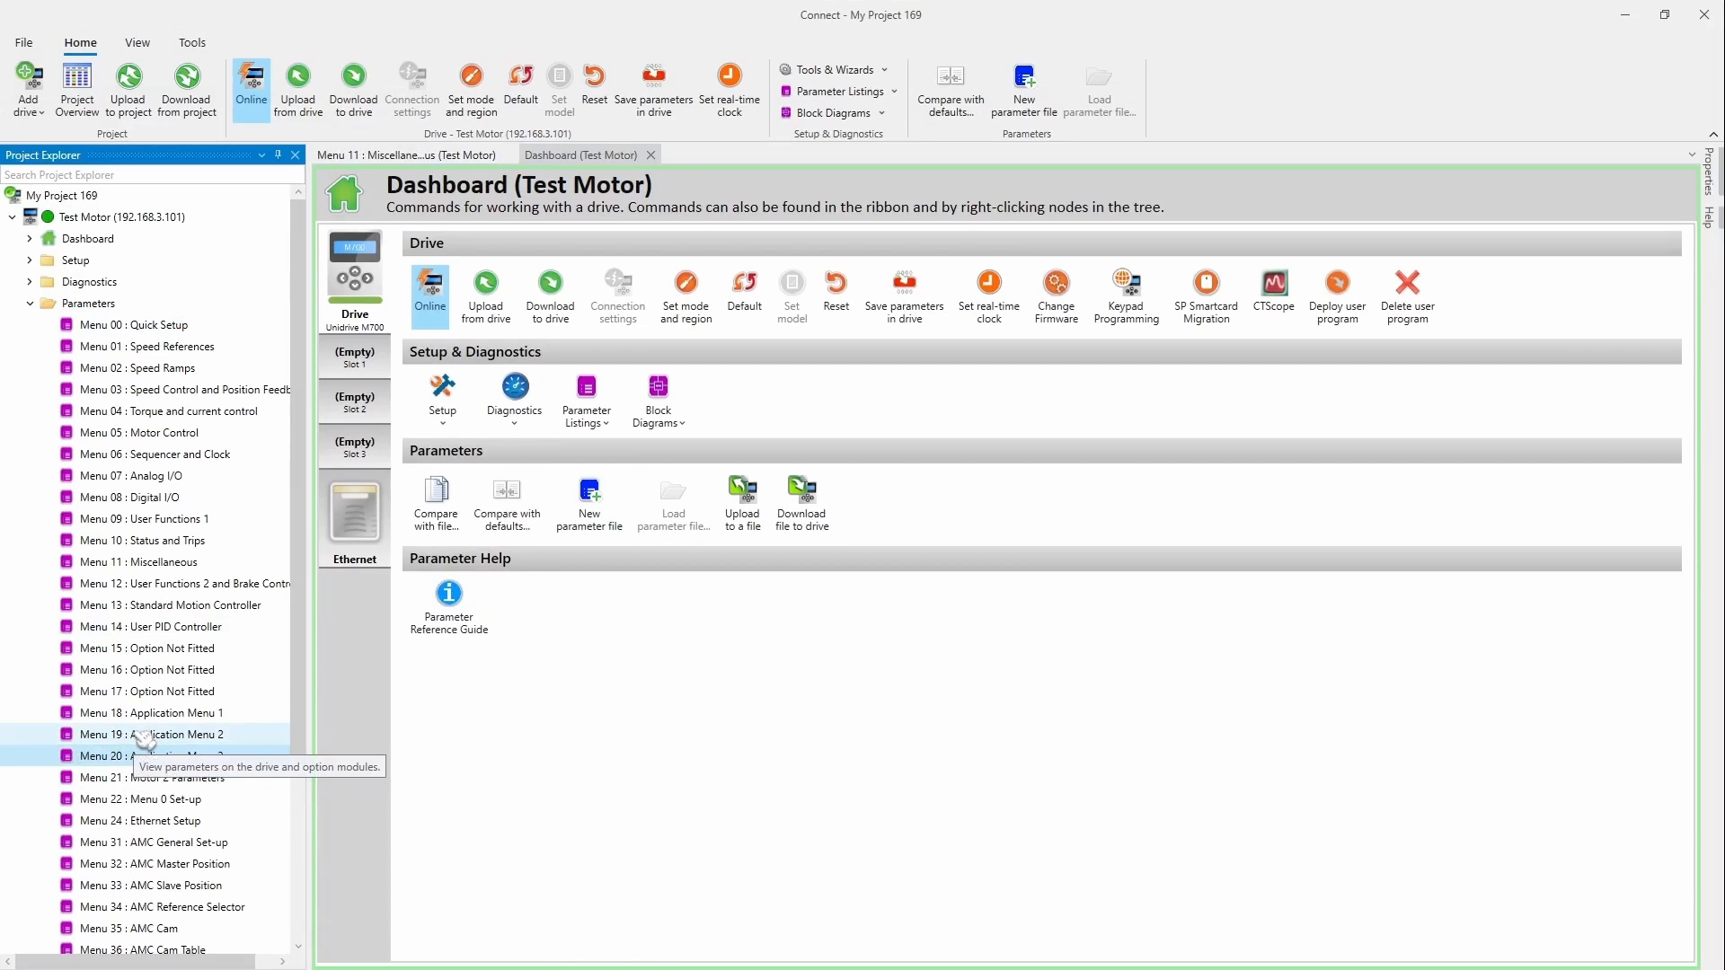
{"action": "left_click", "coordinate": [357, 540]}
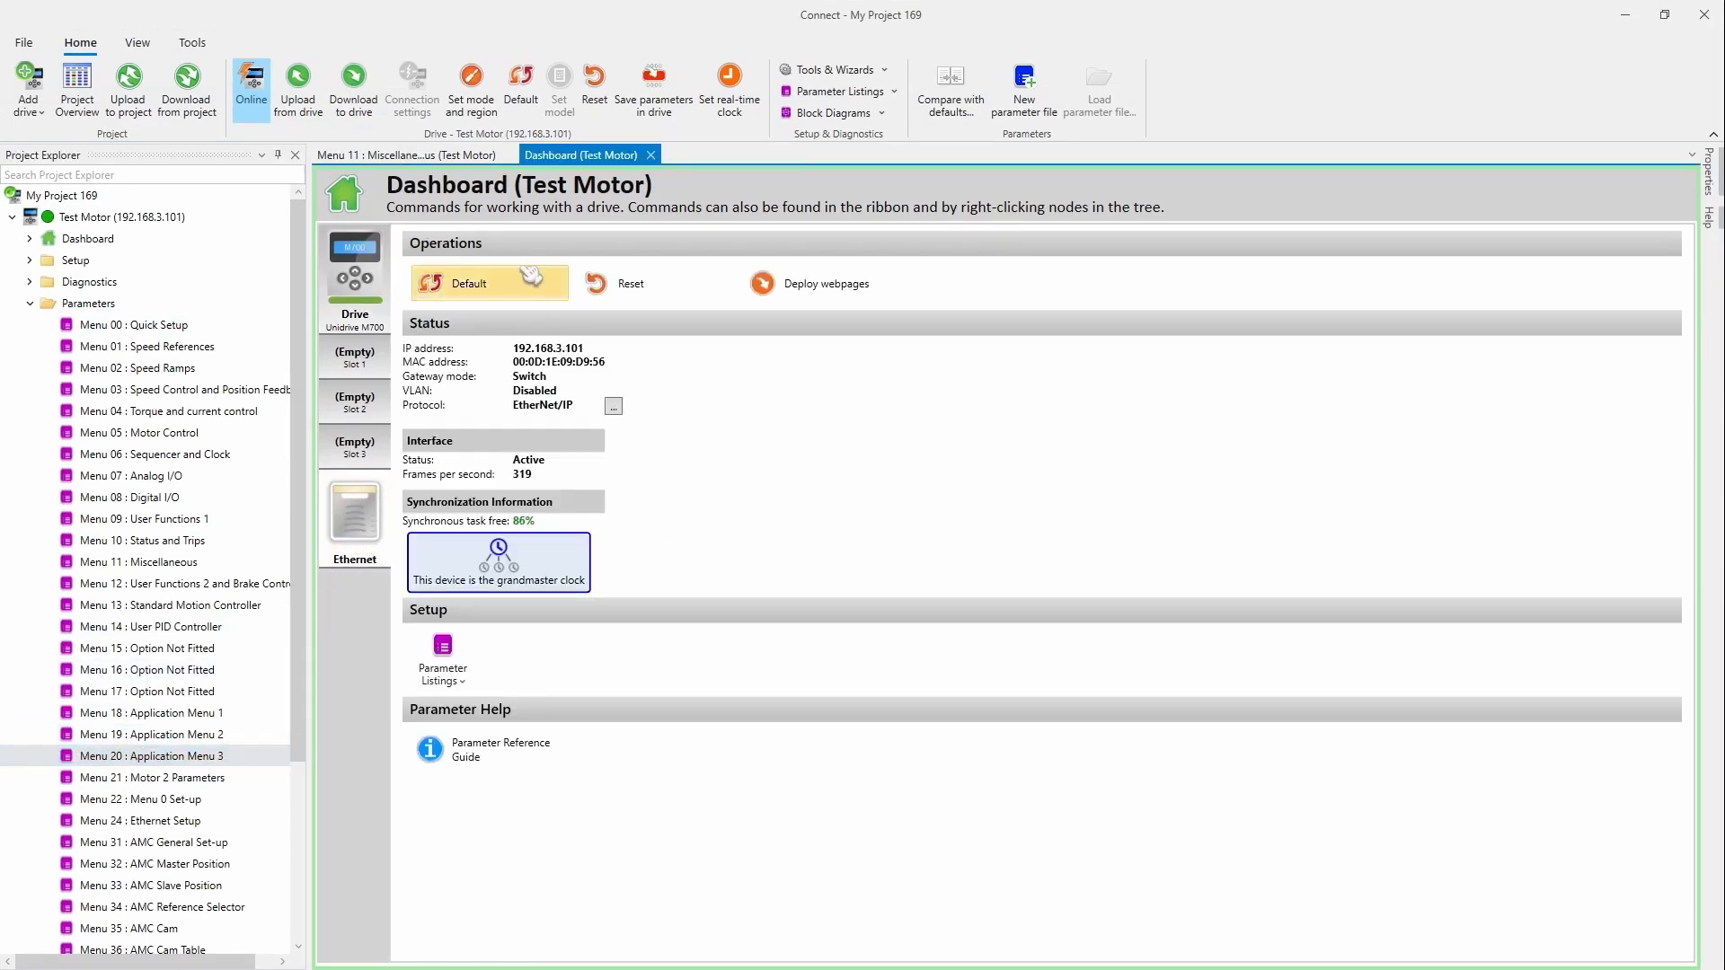
{"action": "left_click", "coordinate": [477, 687]}
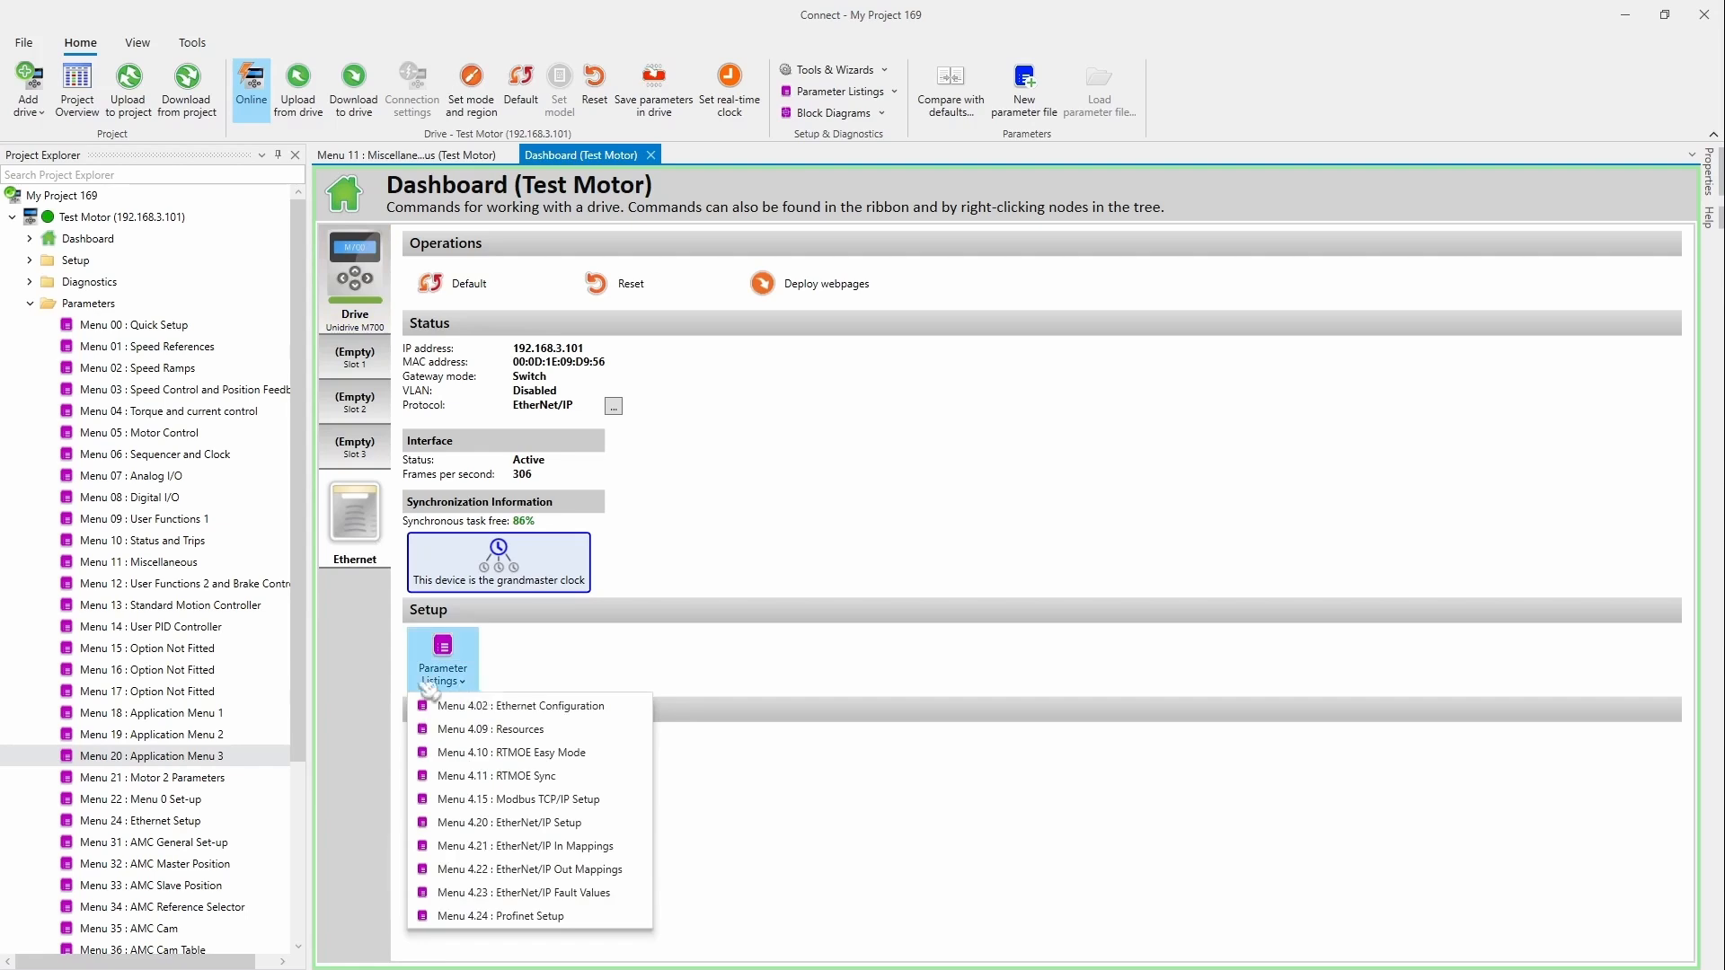
{"action": "left_click", "coordinate": [604, 755]}
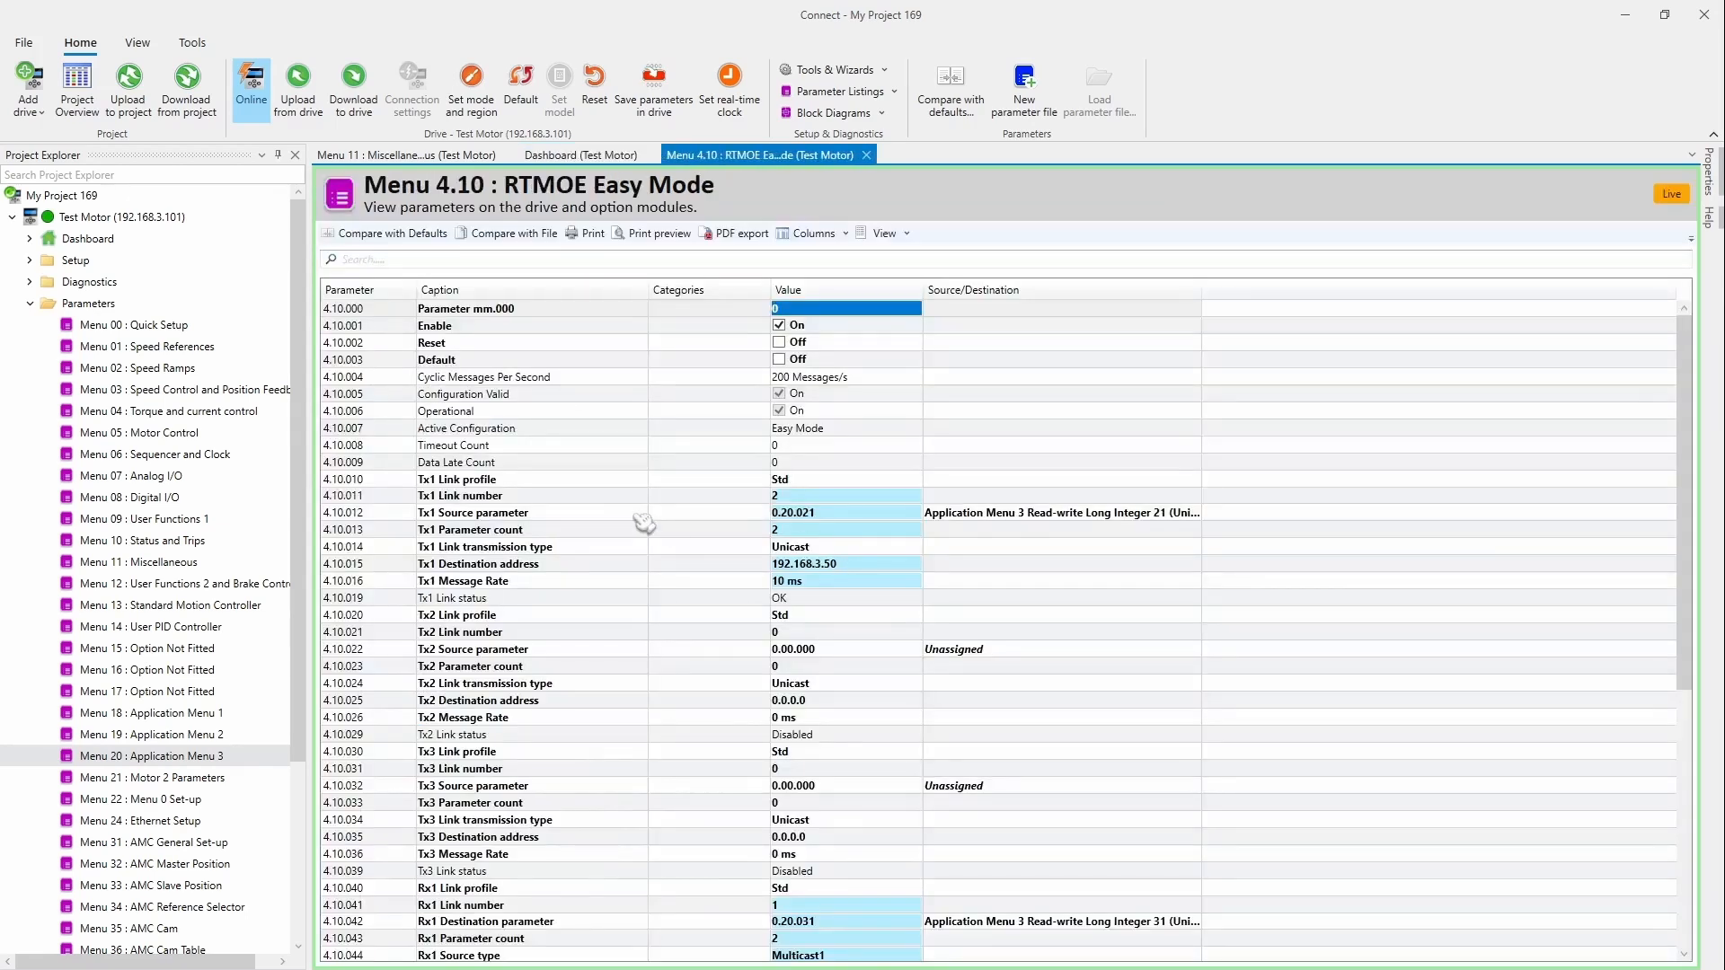
{"action": "scroll", "coordinate": [656, 517], "scroll_direction": "down", "scroll_amount": 3}
{"action": "scroll", "coordinate": [656, 520], "scroll_direction": "up", "scroll_amount": 3}
{"action": "scroll", "coordinate": [521, 726], "scroll_direction": "down", "scroll_amount": 4}
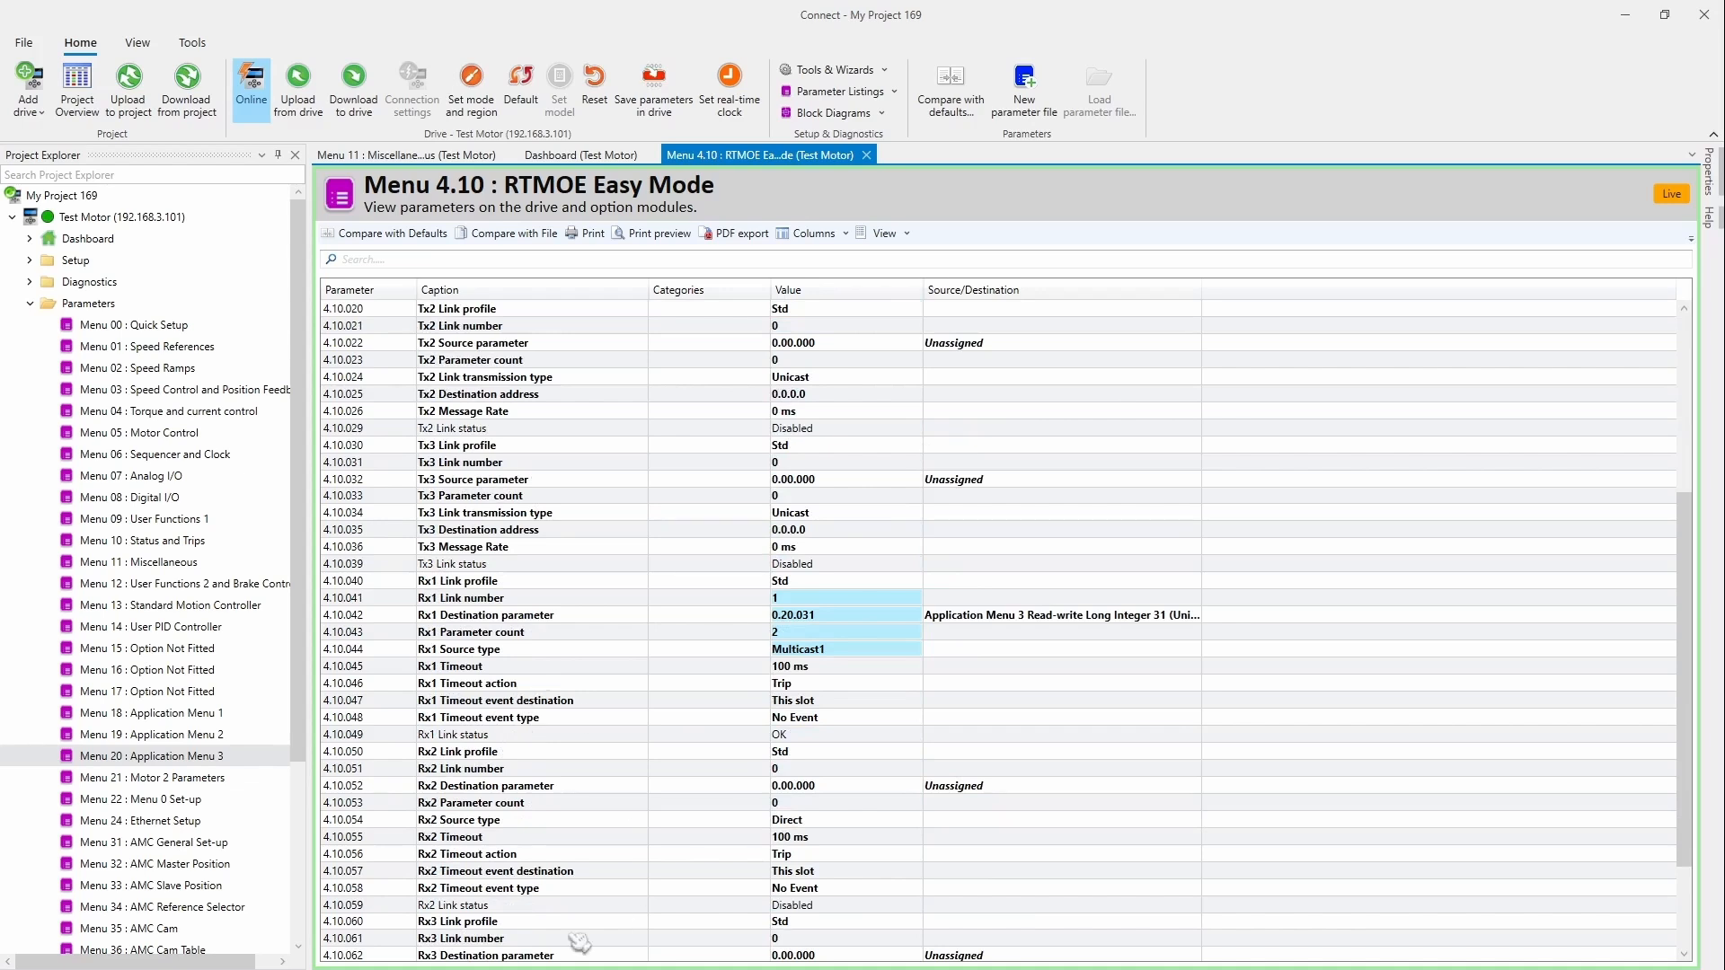
{"action": "scroll", "coordinate": [637, 716], "scroll_direction": "up", "scroll_amount": 2}
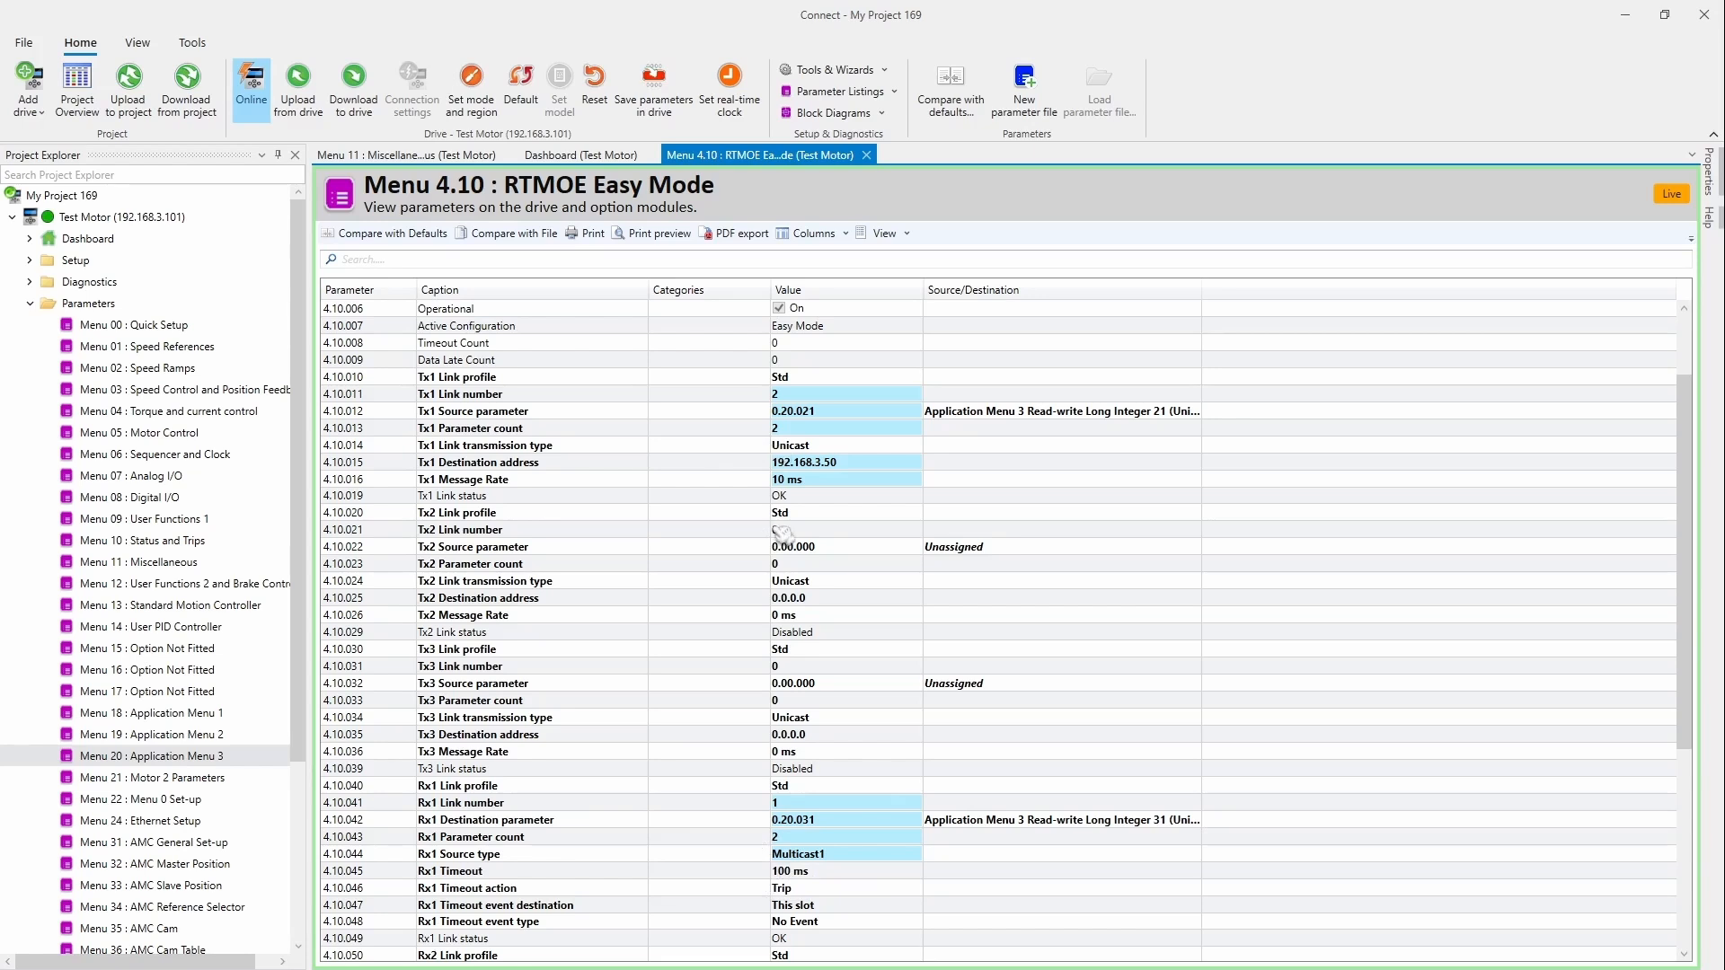
{"action": "scroll", "coordinate": [784, 629], "scroll_direction": "down", "scroll_amount": 2}
{"action": "scroll", "coordinate": [804, 697], "scroll_direction": "up", "scroll_amount": 2}
Step: Snap Connect left with its project tree hidden, and Machine Control Studio right with a narrower device tree
{"action": "left_click_drag", "start_coordinate": [1361, 25], "coordinate": [2, 359]}
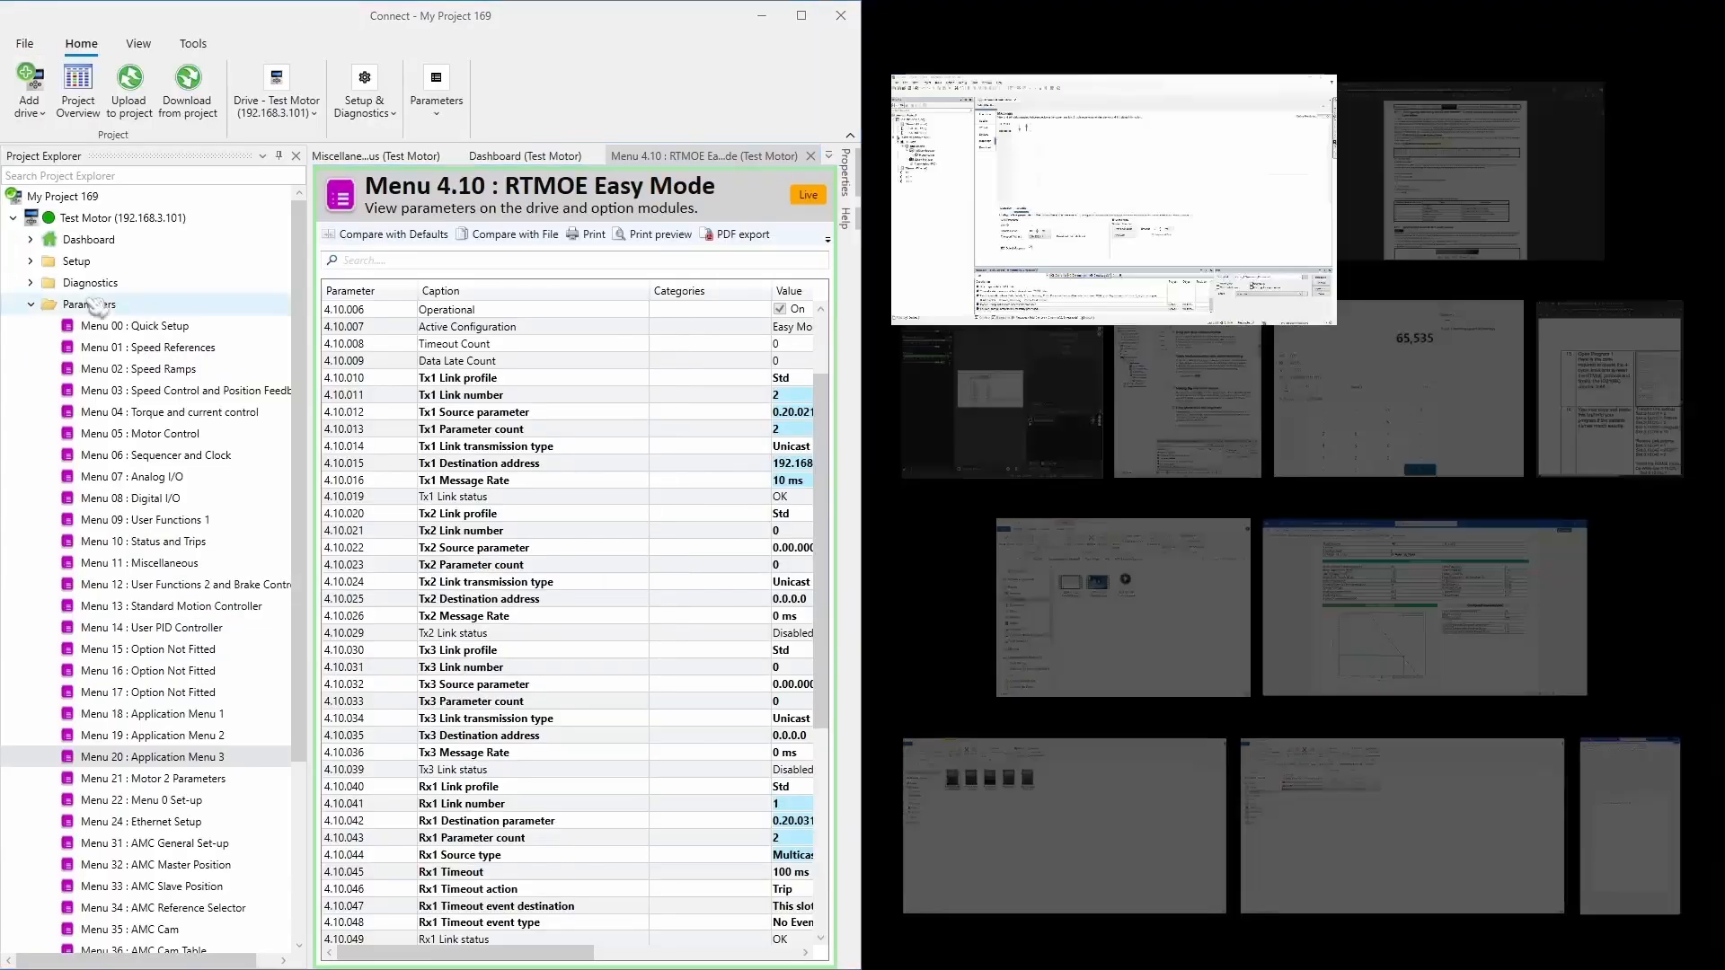
{"action": "left_click_drag", "start_coordinate": [308, 341], "coordinate": [29, 340]}
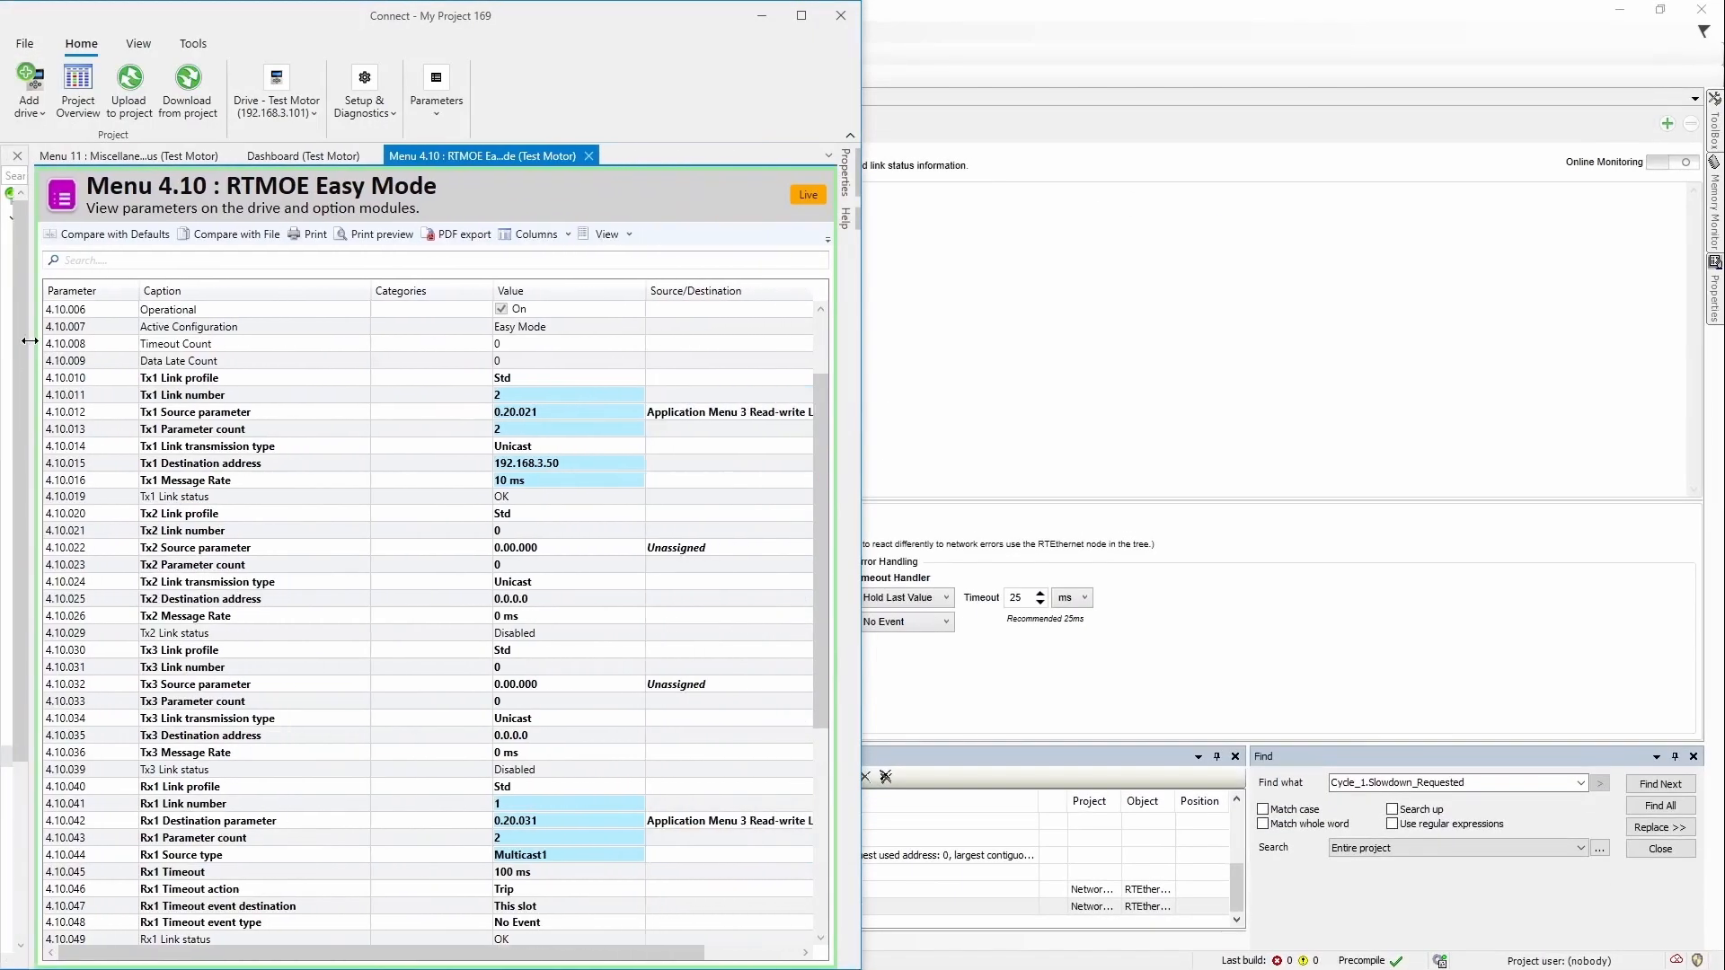
{"action": "left_click_drag", "start_coordinate": [1114, 27], "coordinate": [1718, 183]}
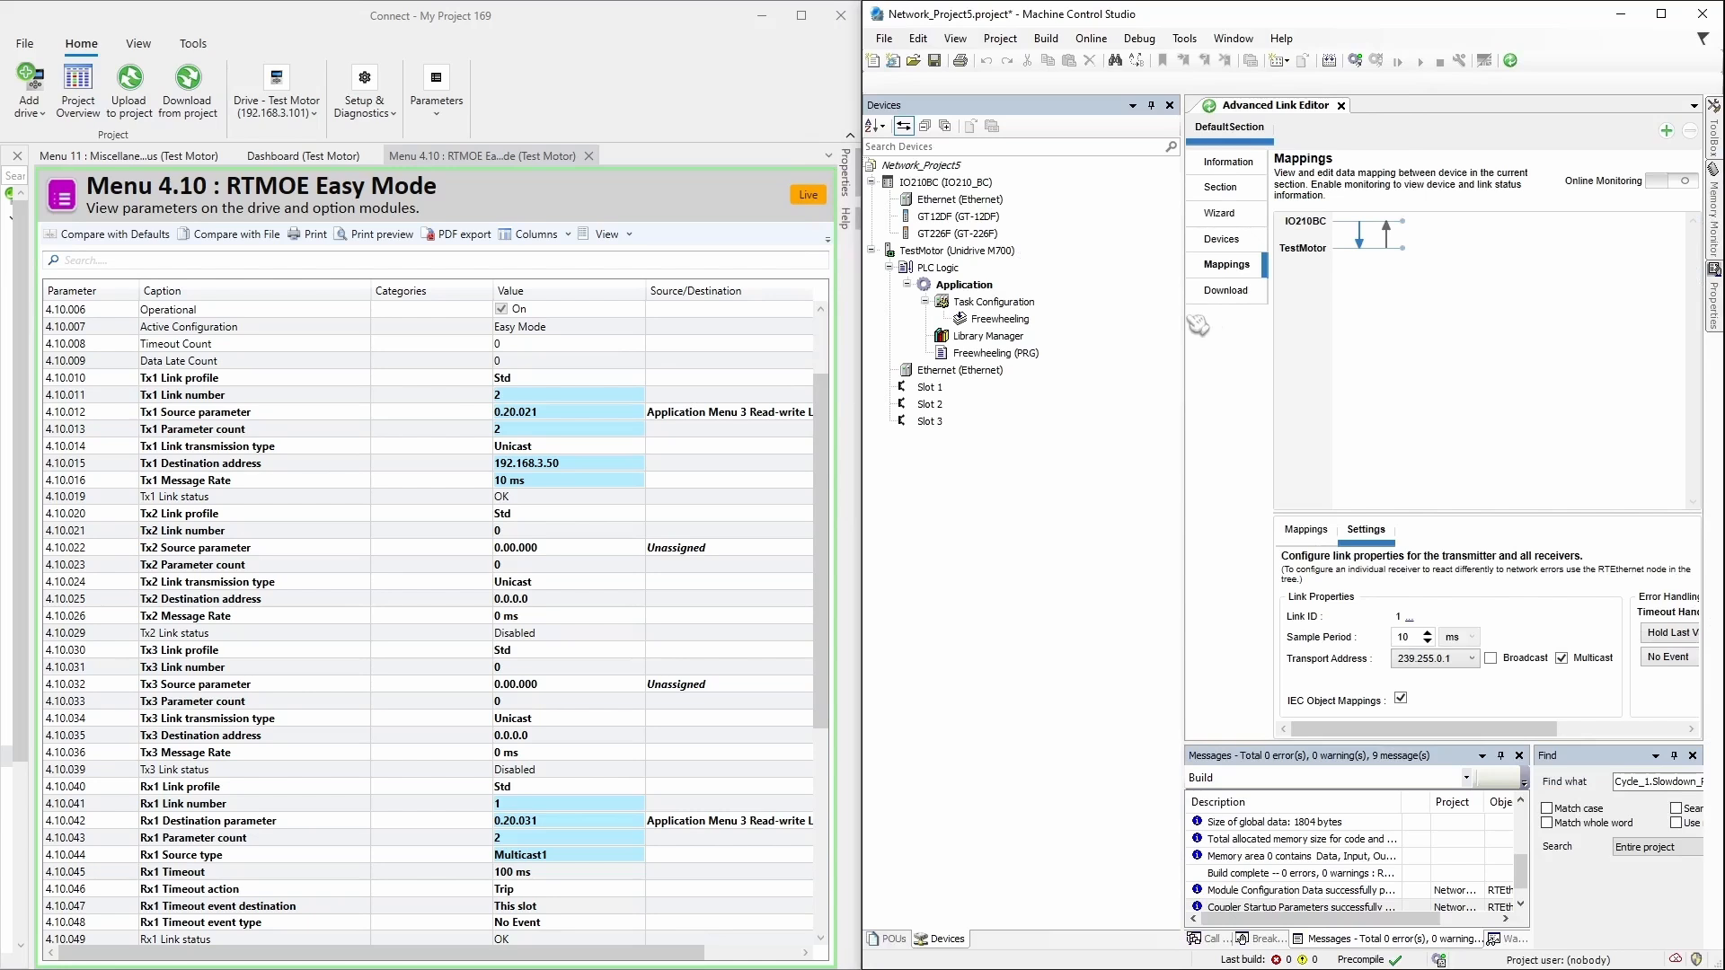
{"action": "left_click_drag", "start_coordinate": [1182, 320], "coordinate": [912, 367]}
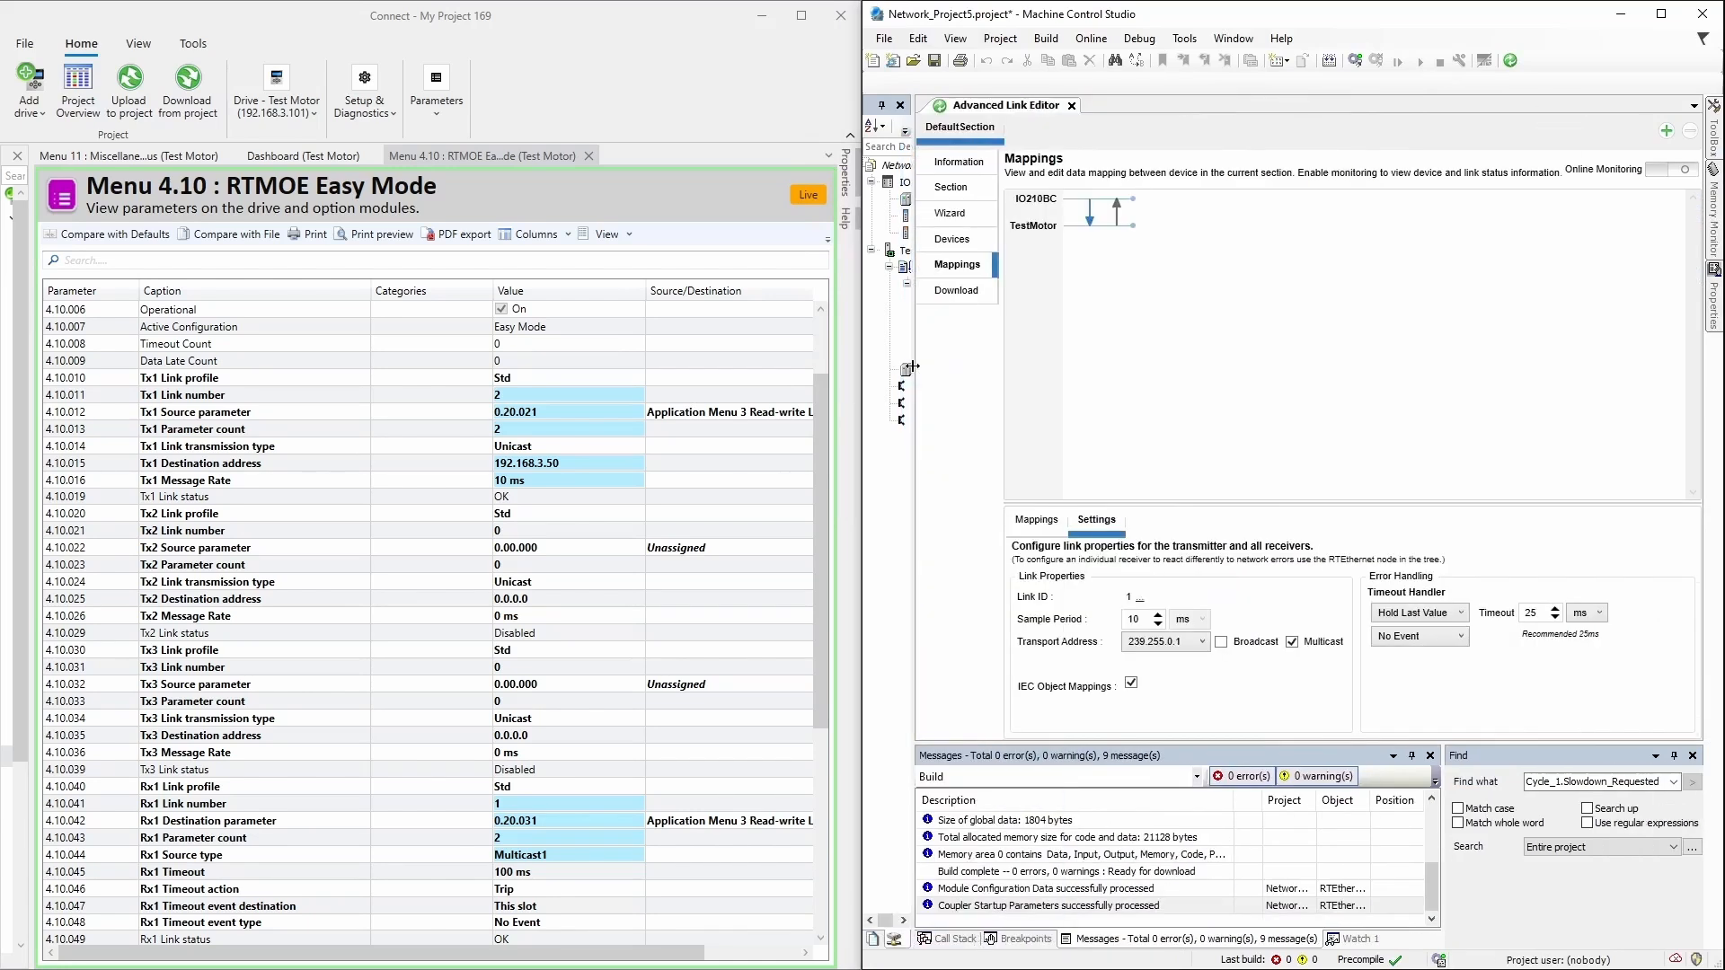
Step: Compare the multicast link's settings with Rx1 link number, destination and parameter count, keeping 239.255.0.1
{"action": "left_click", "coordinate": [1095, 218]}
{"action": "left_click", "coordinate": [465, 806]}
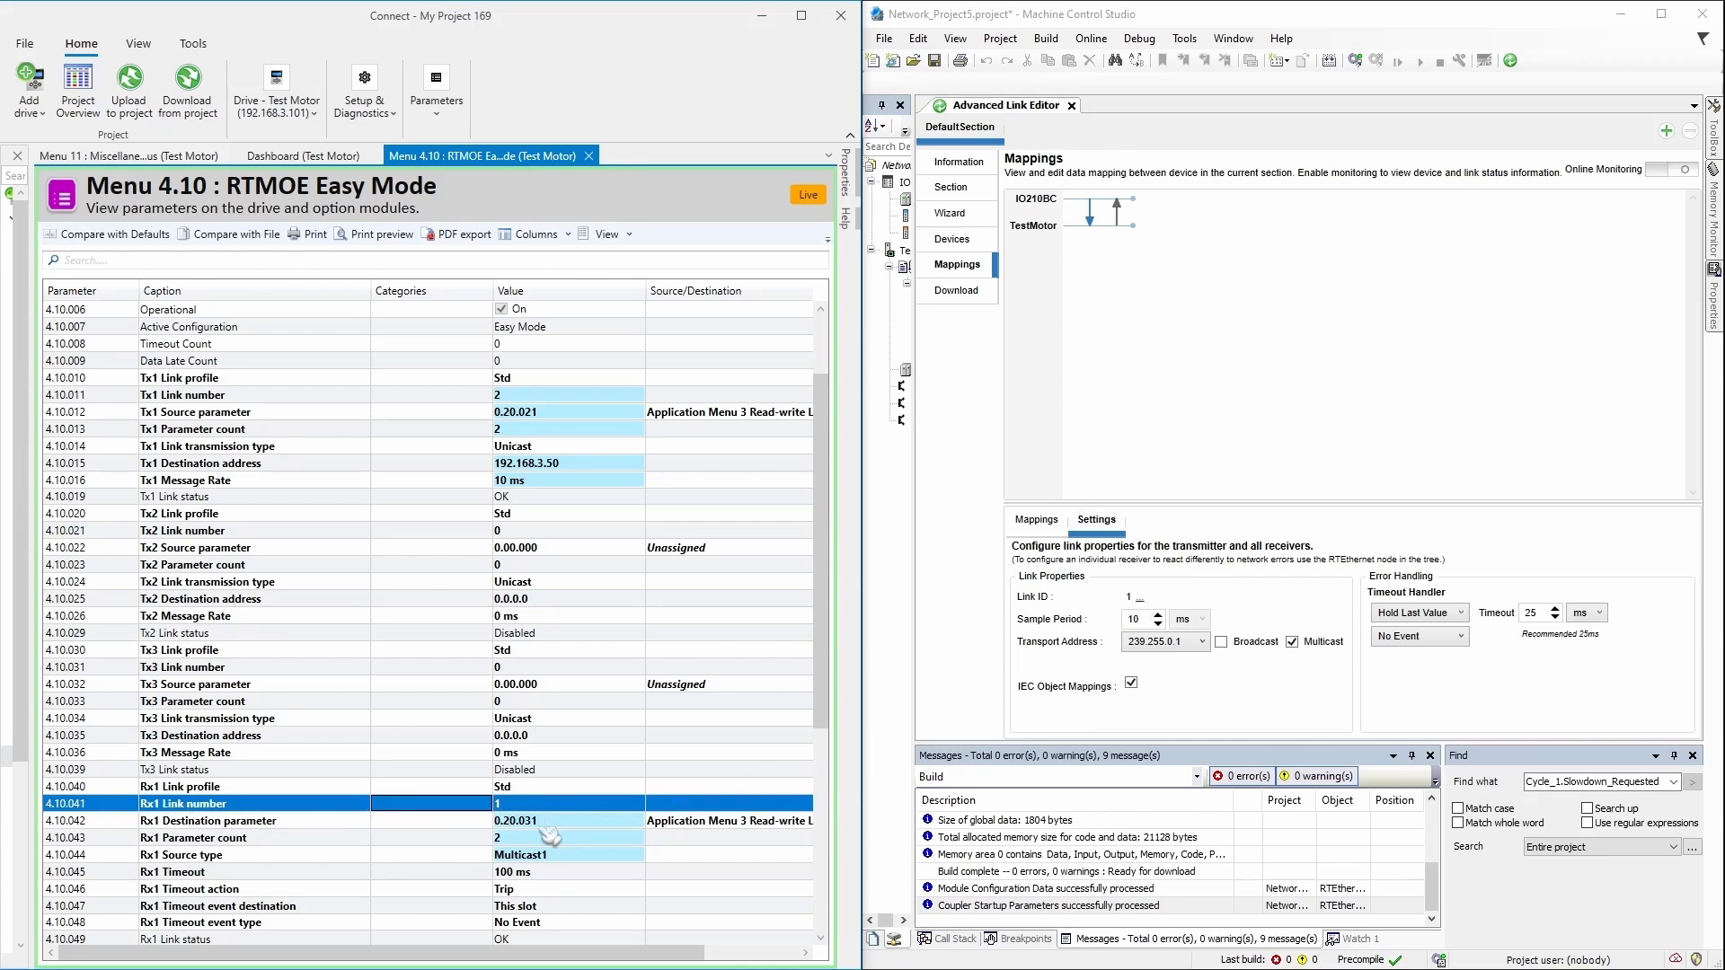
{"action": "left_click", "coordinate": [493, 823]}
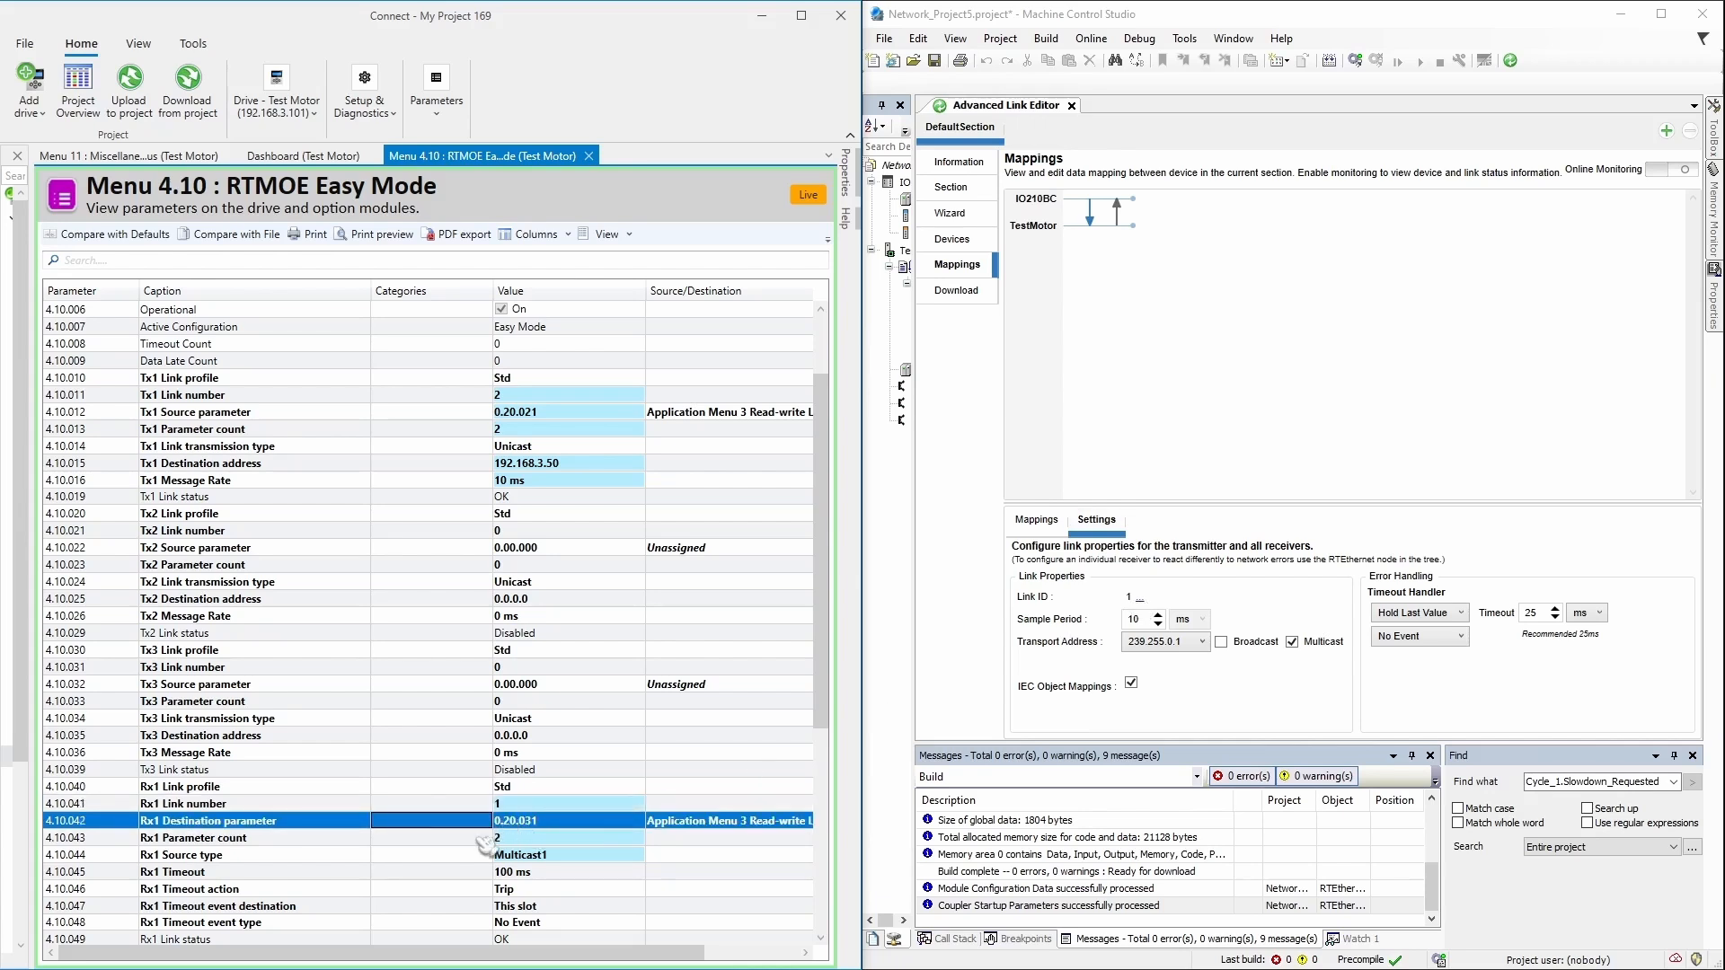
{"action": "left_click", "coordinate": [518, 839]}
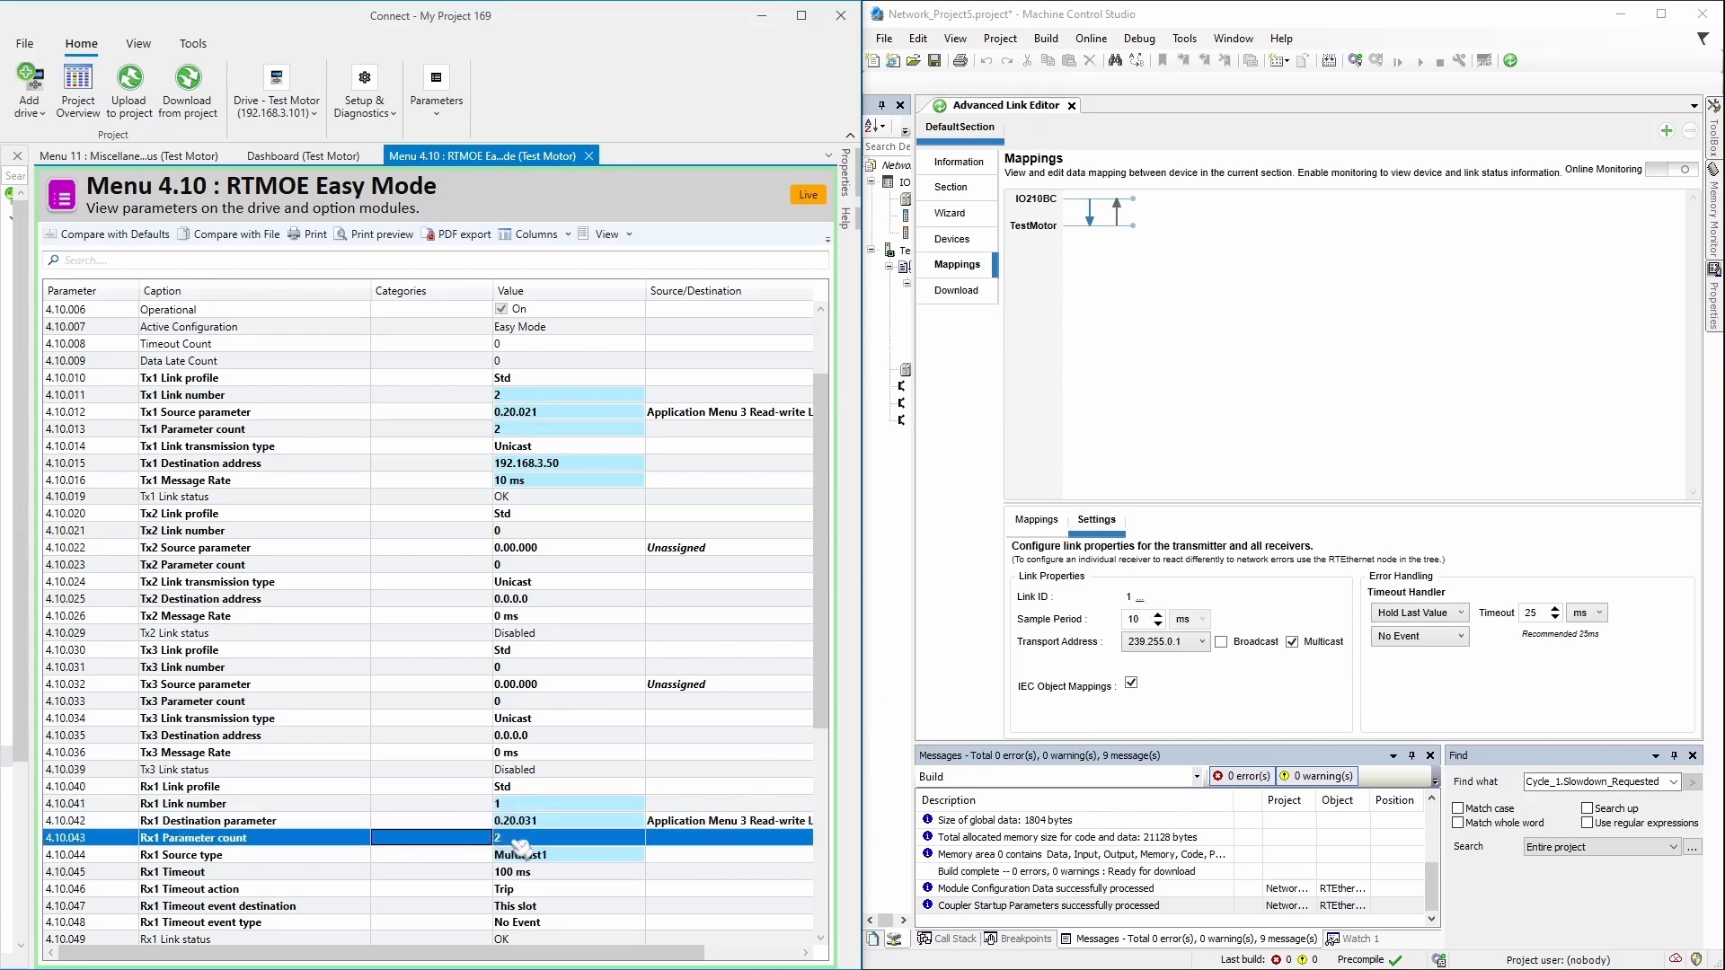
{"action": "left_click", "coordinate": [1036, 521]}
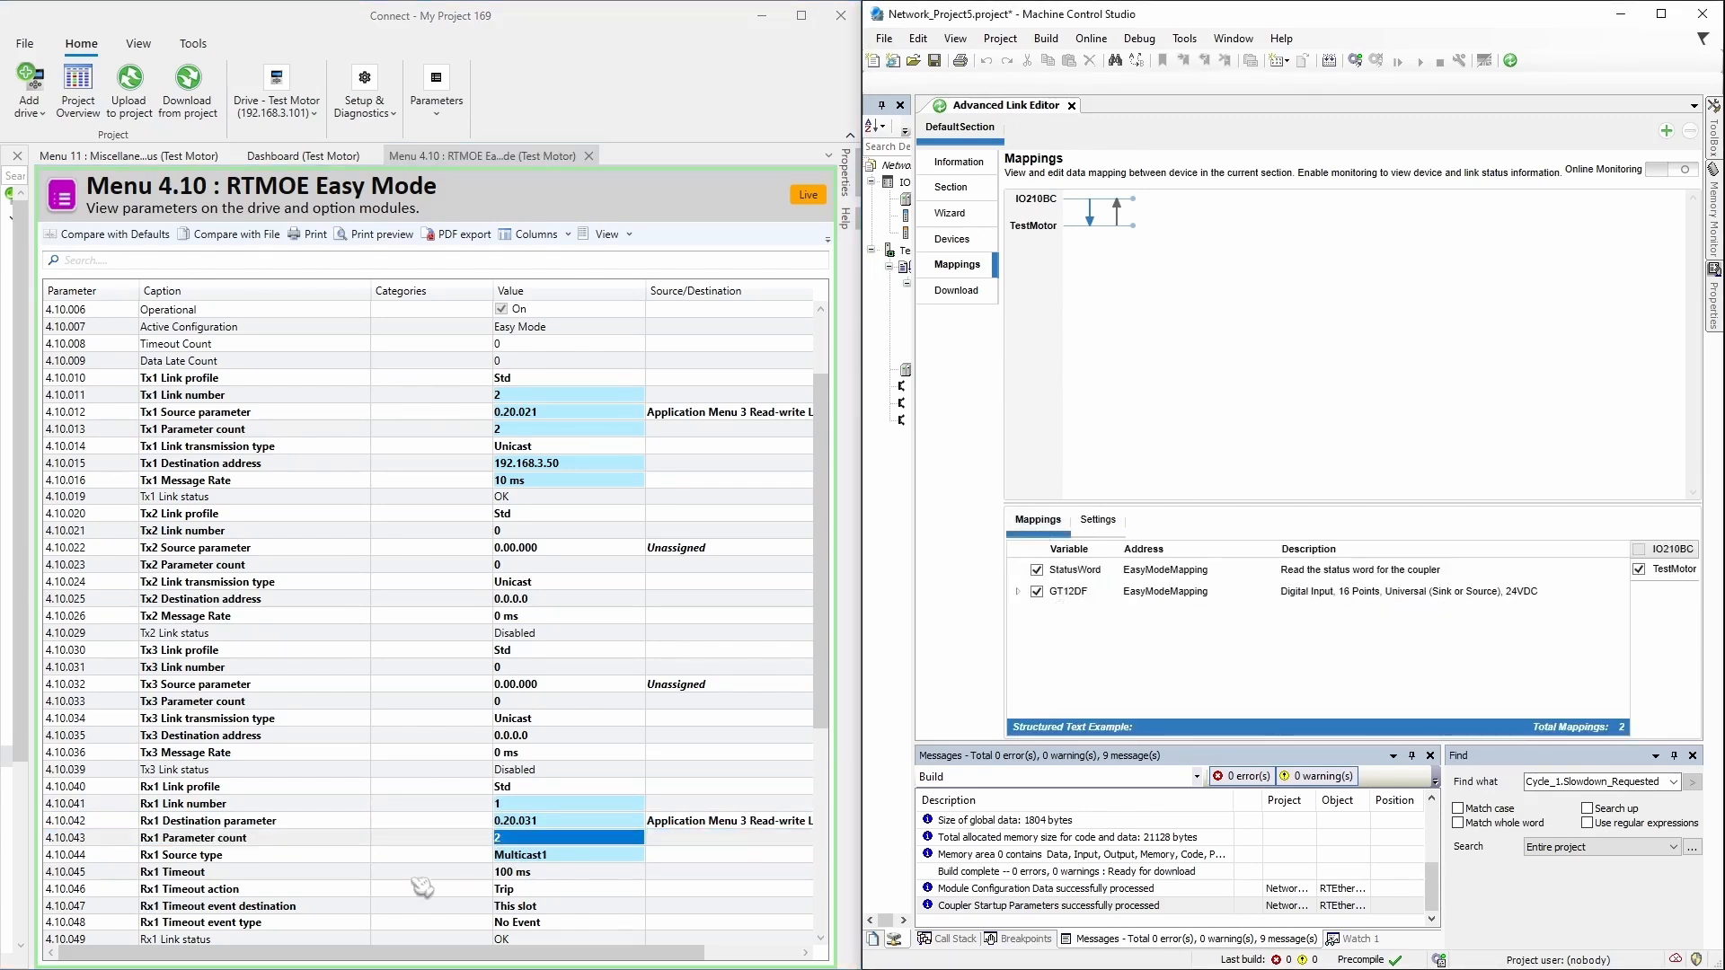
{"action": "left_click", "coordinate": [1096, 522]}
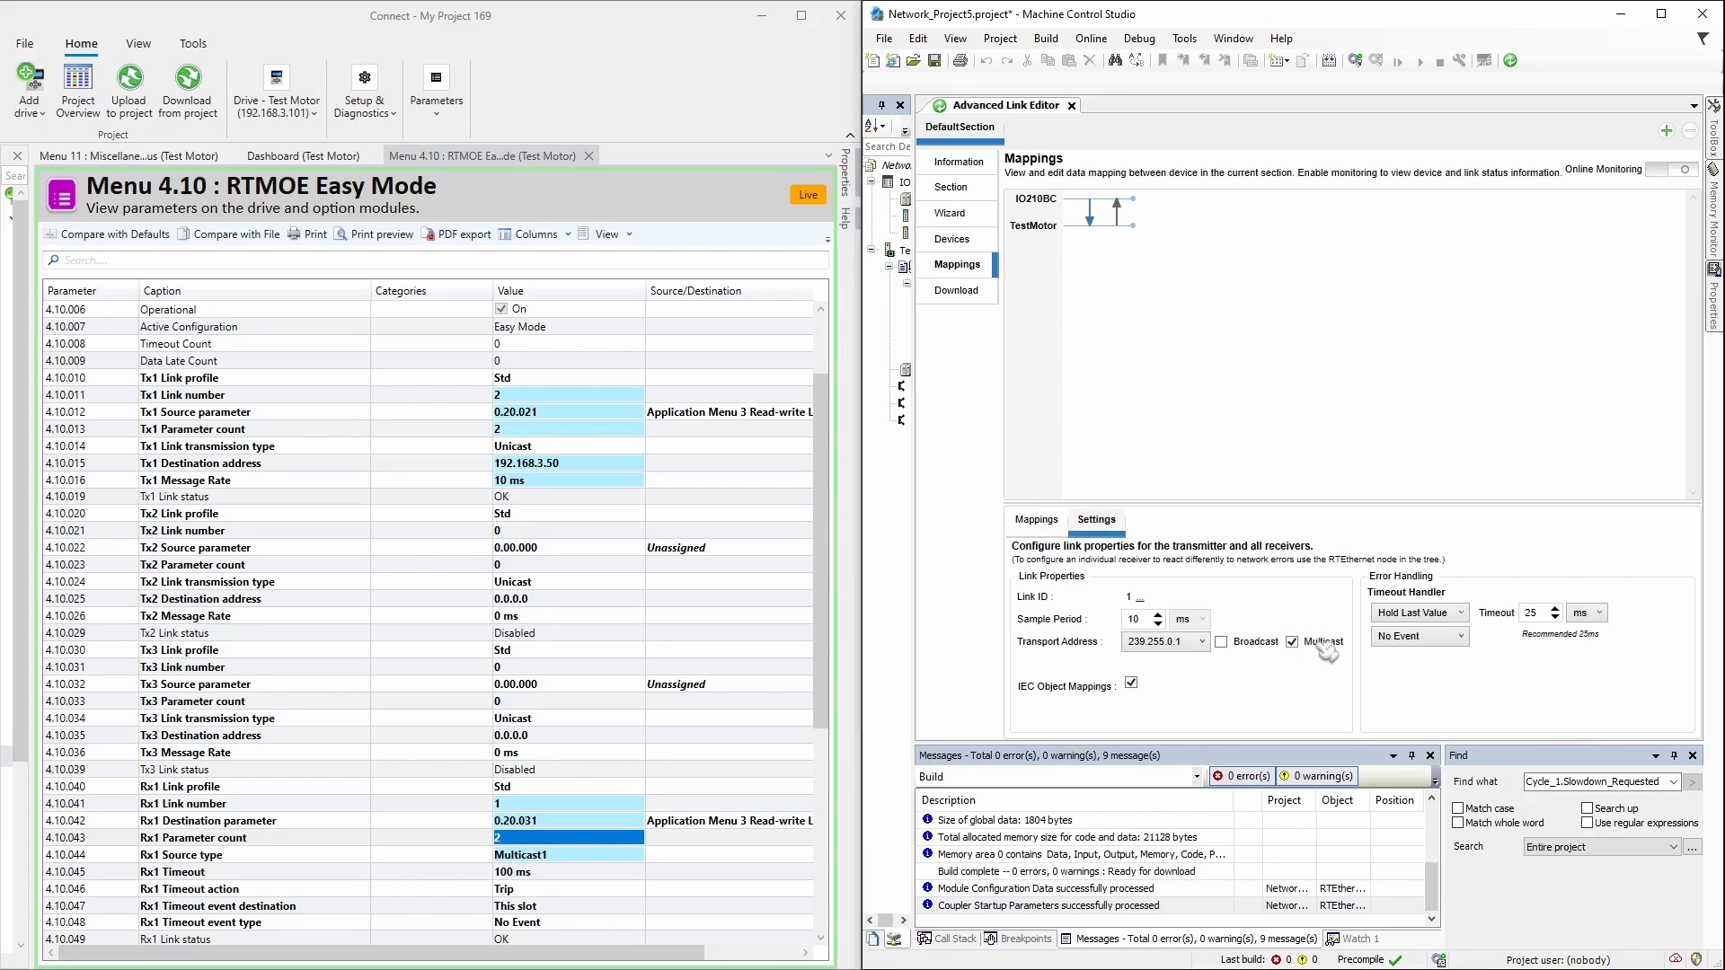
{"action": "left_click", "coordinate": [1203, 641]}
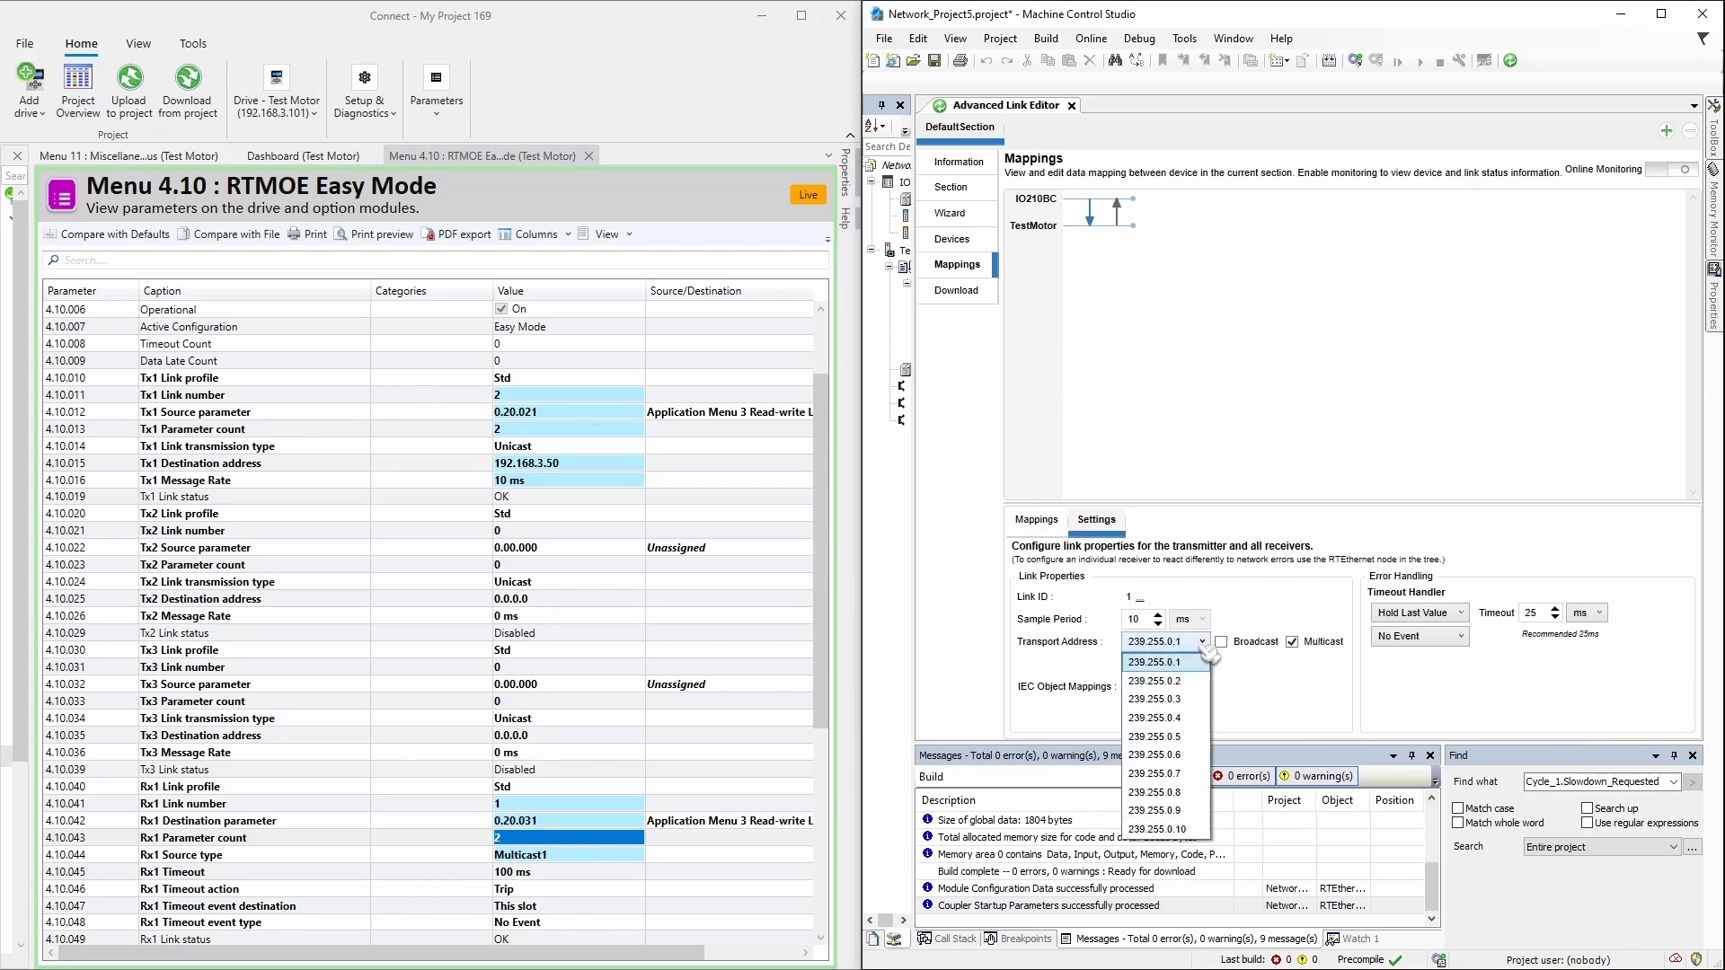
{"action": "left_click", "coordinate": [1195, 663]}
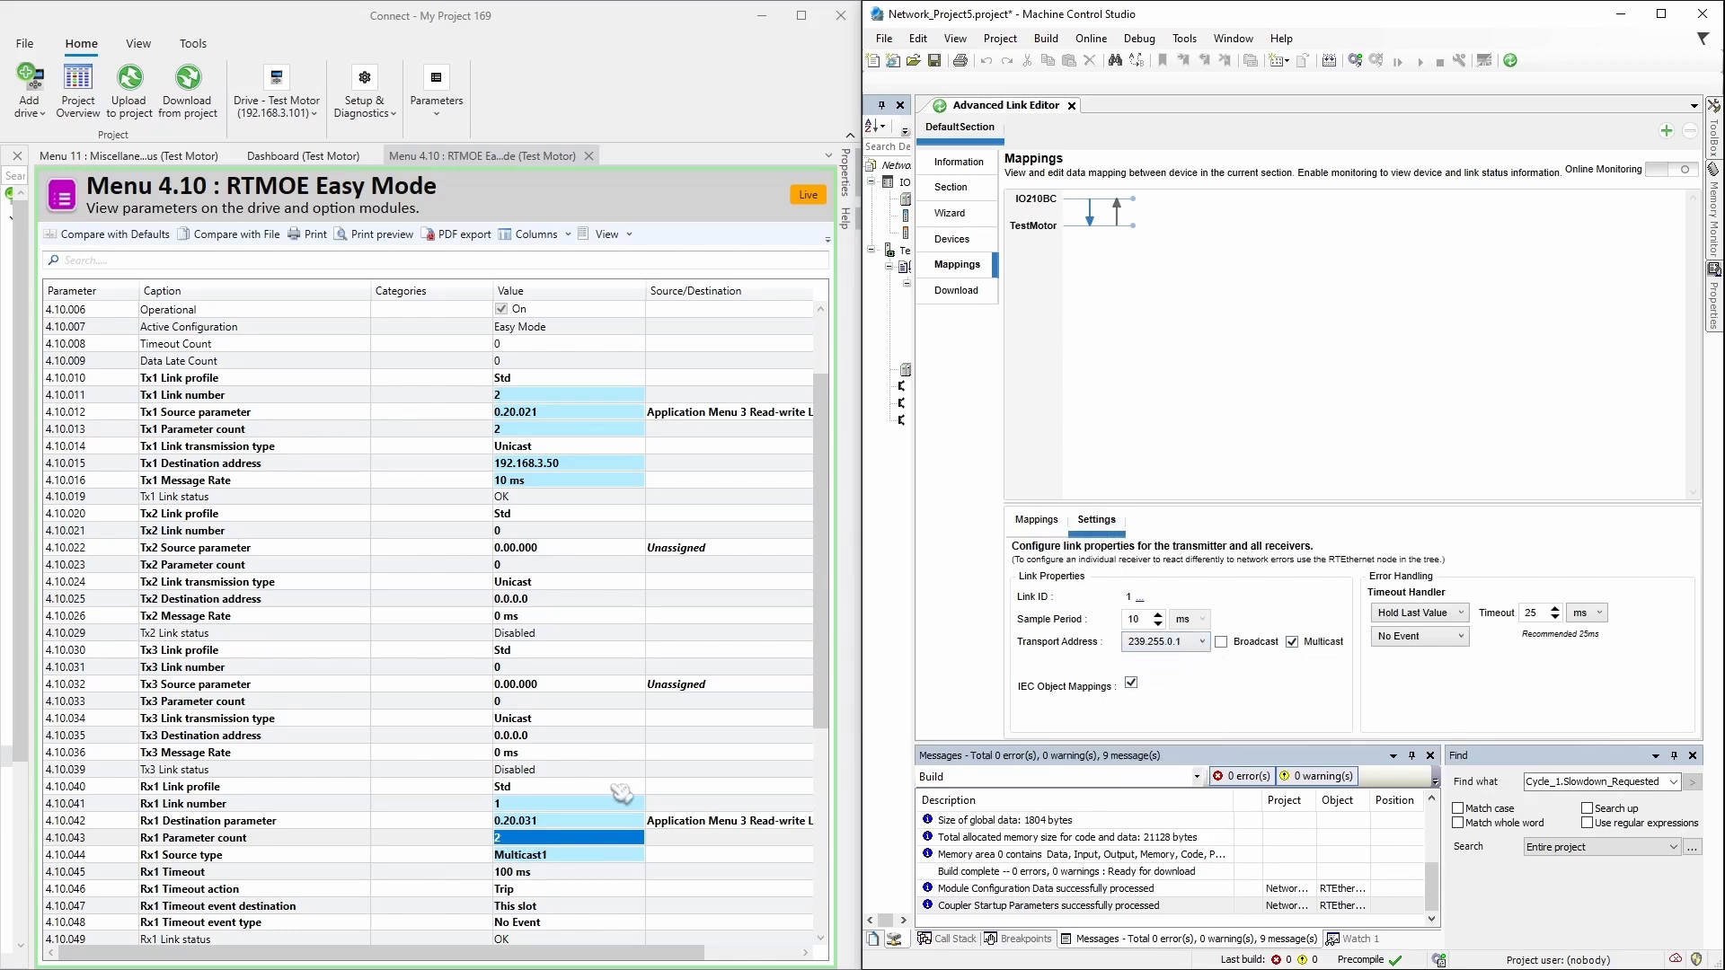
Step: Leave Rx1 Source type as Multicast1, then show Link ID 2's settings: unicast to 192.168.3.50, Trip timeout
{"action": "left_click", "coordinate": [612, 863]}
{"action": "left_click", "coordinate": [633, 868]}
{"action": "left_click", "coordinate": [633, 868]}
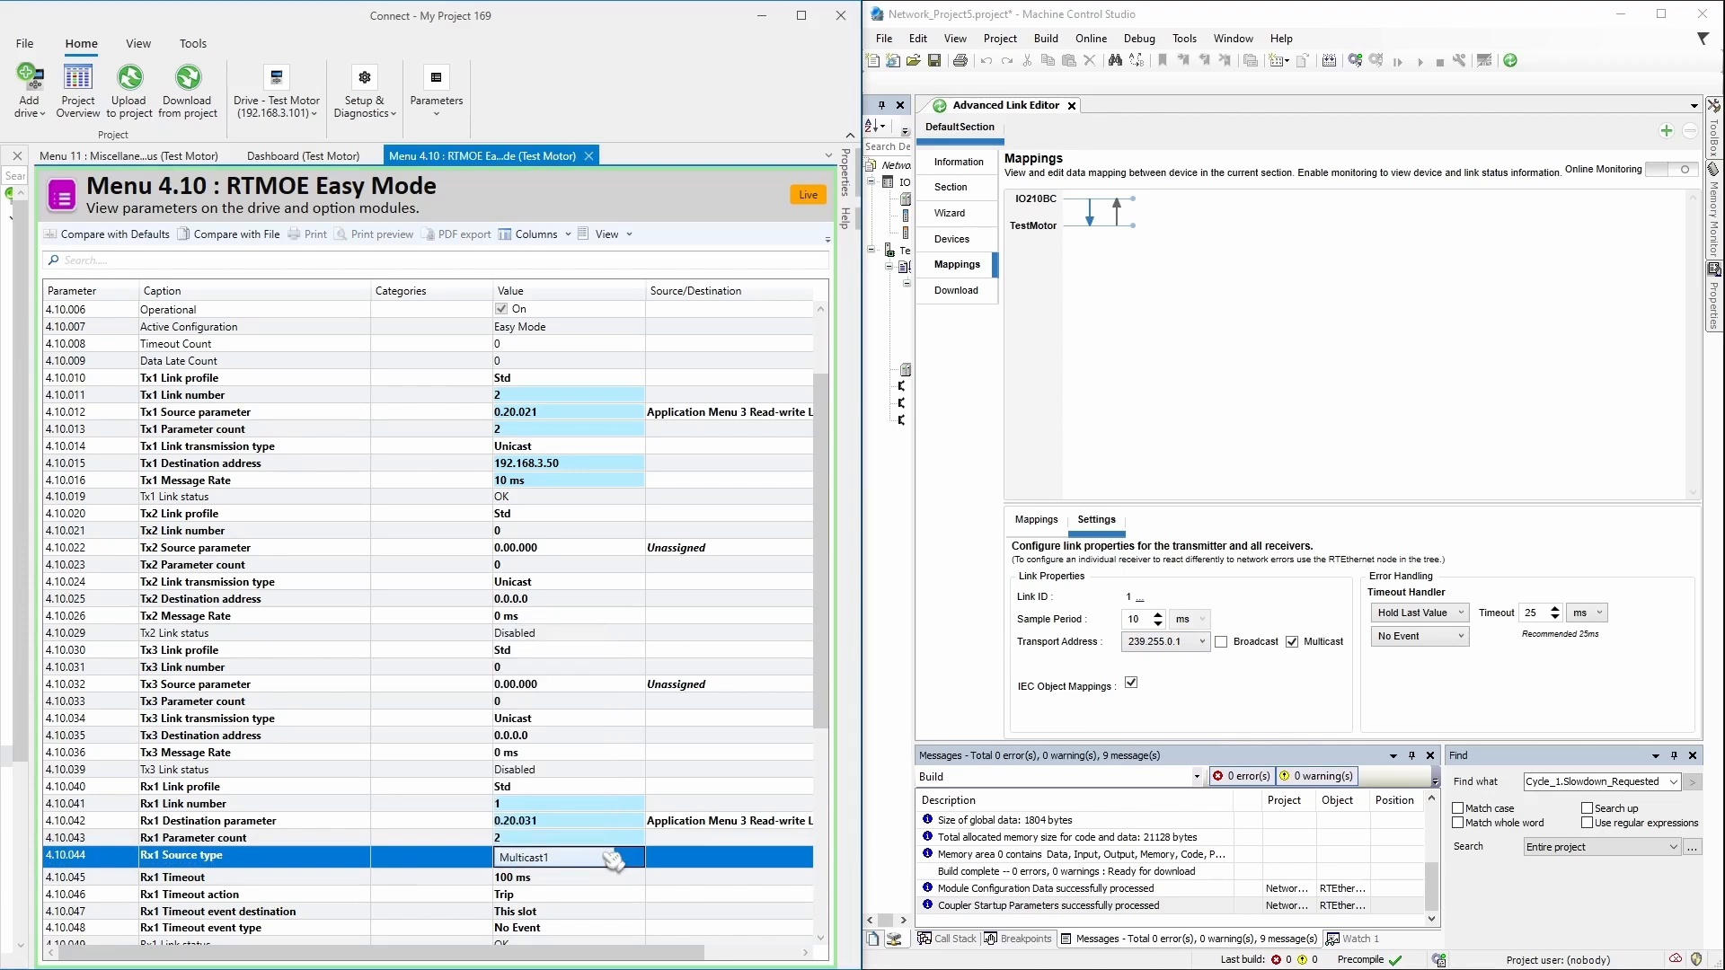
{"action": "left_click", "coordinate": [432, 837]}
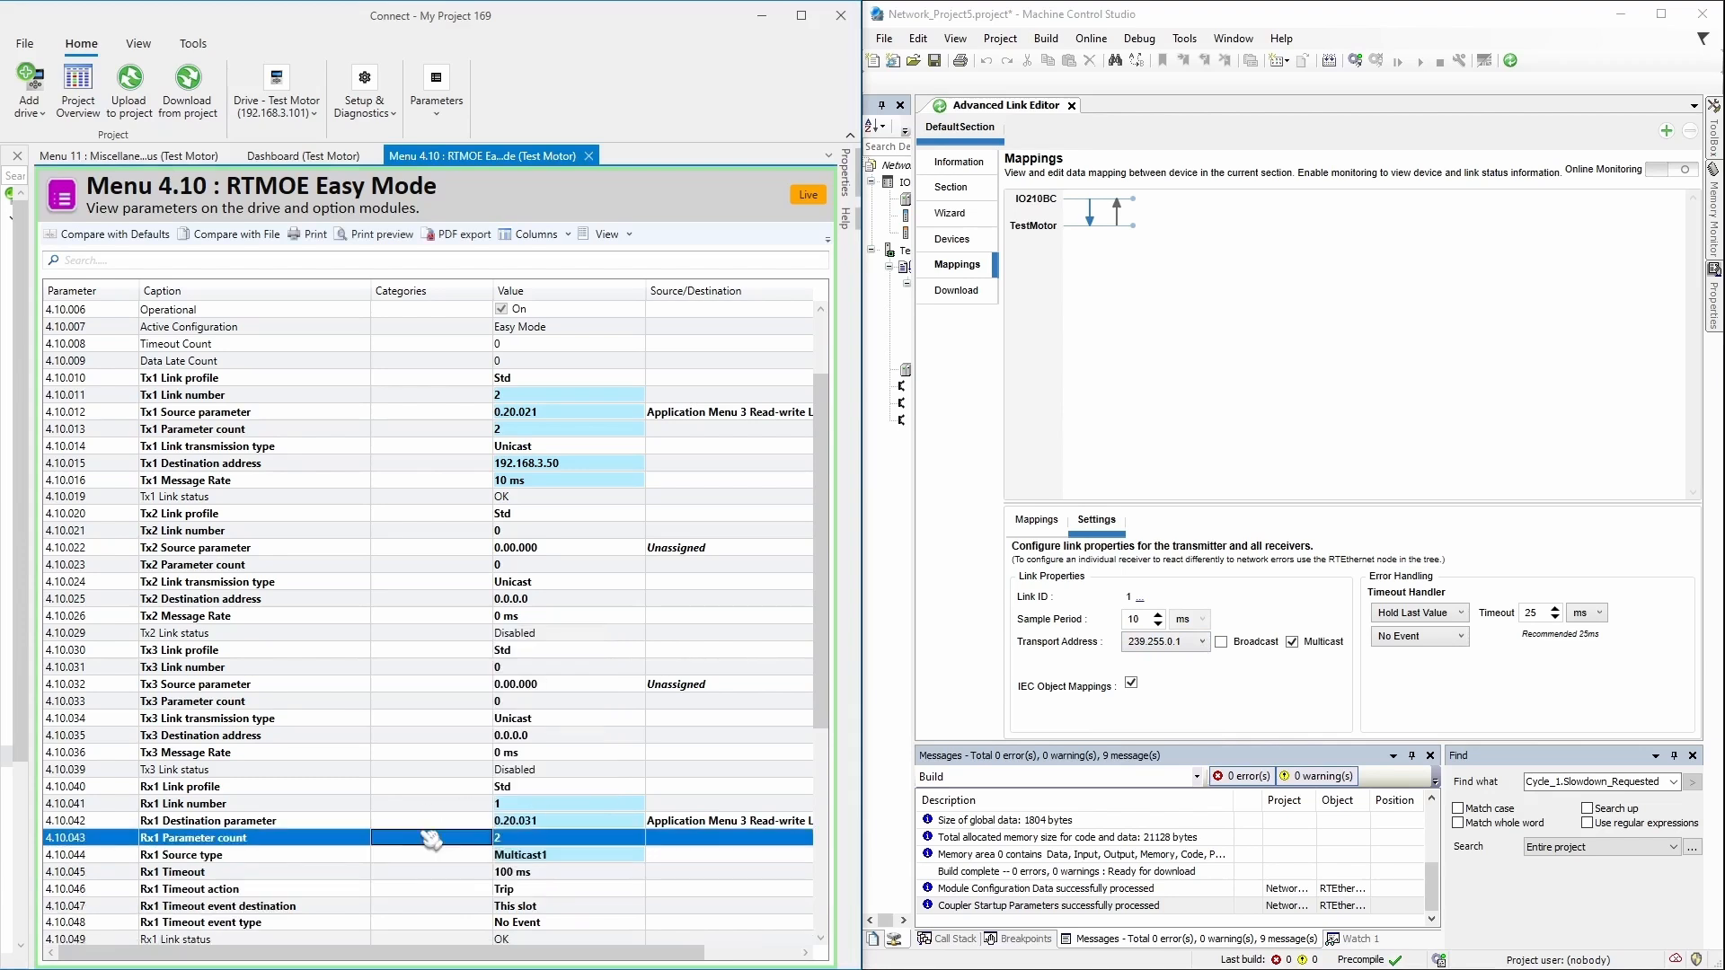
{"action": "left_click", "coordinate": [1249, 719]}
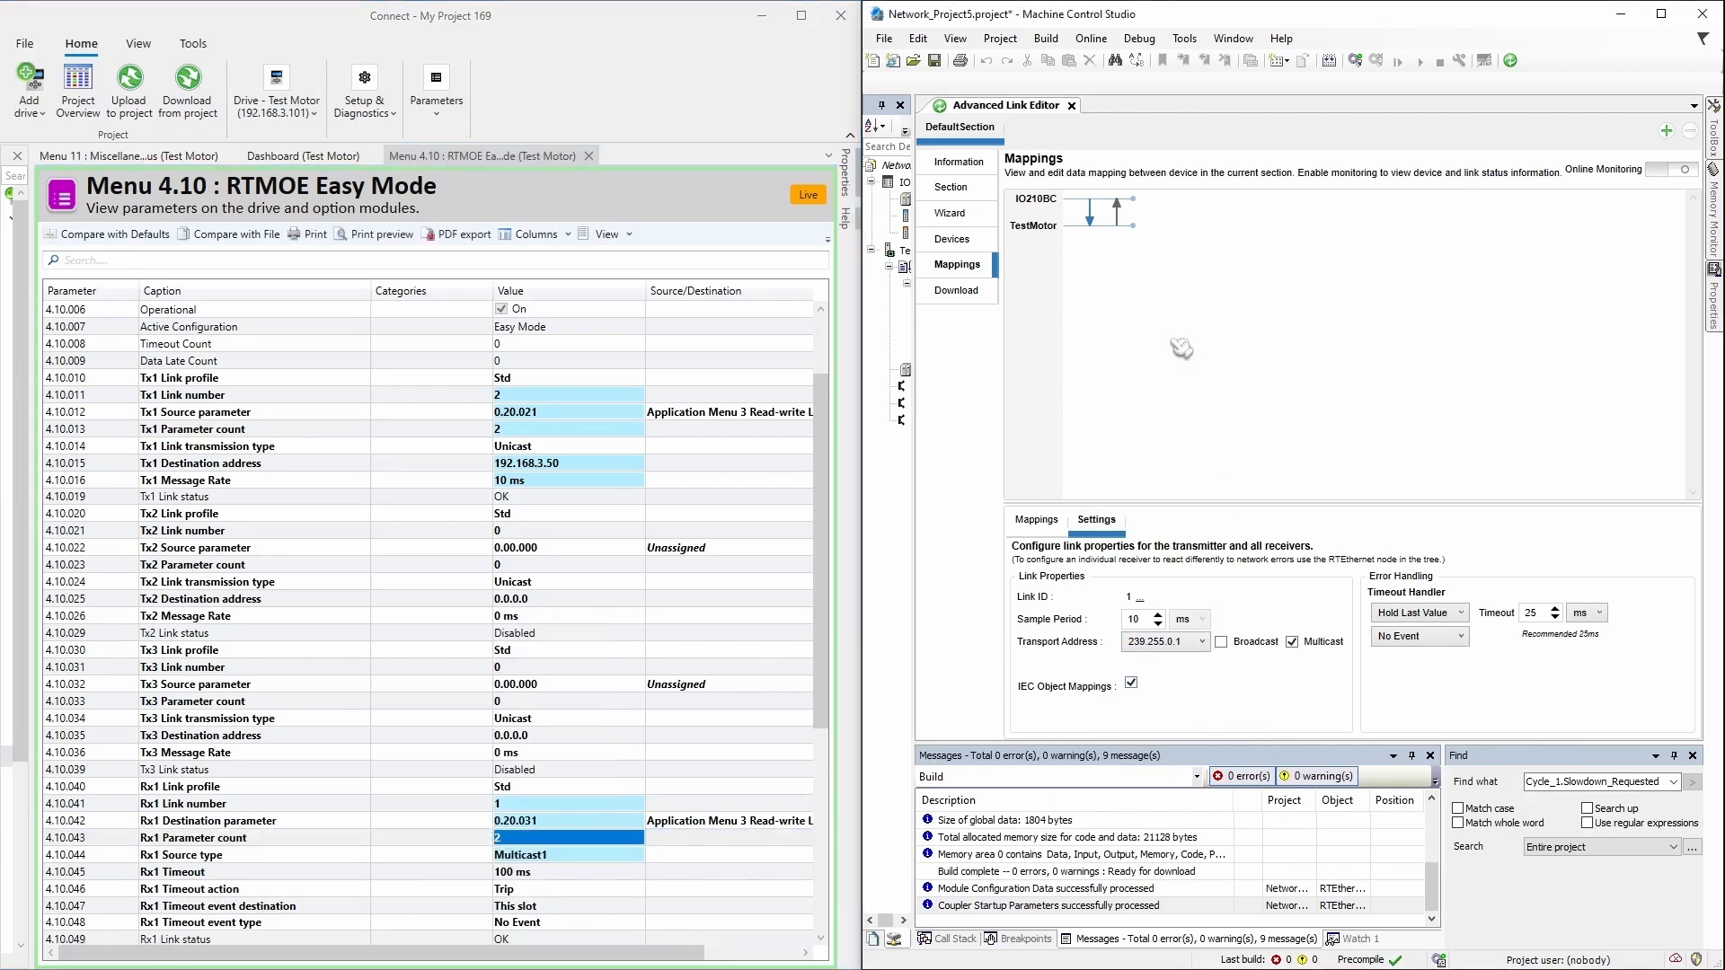
{"action": "left_click", "coordinate": [1122, 222]}
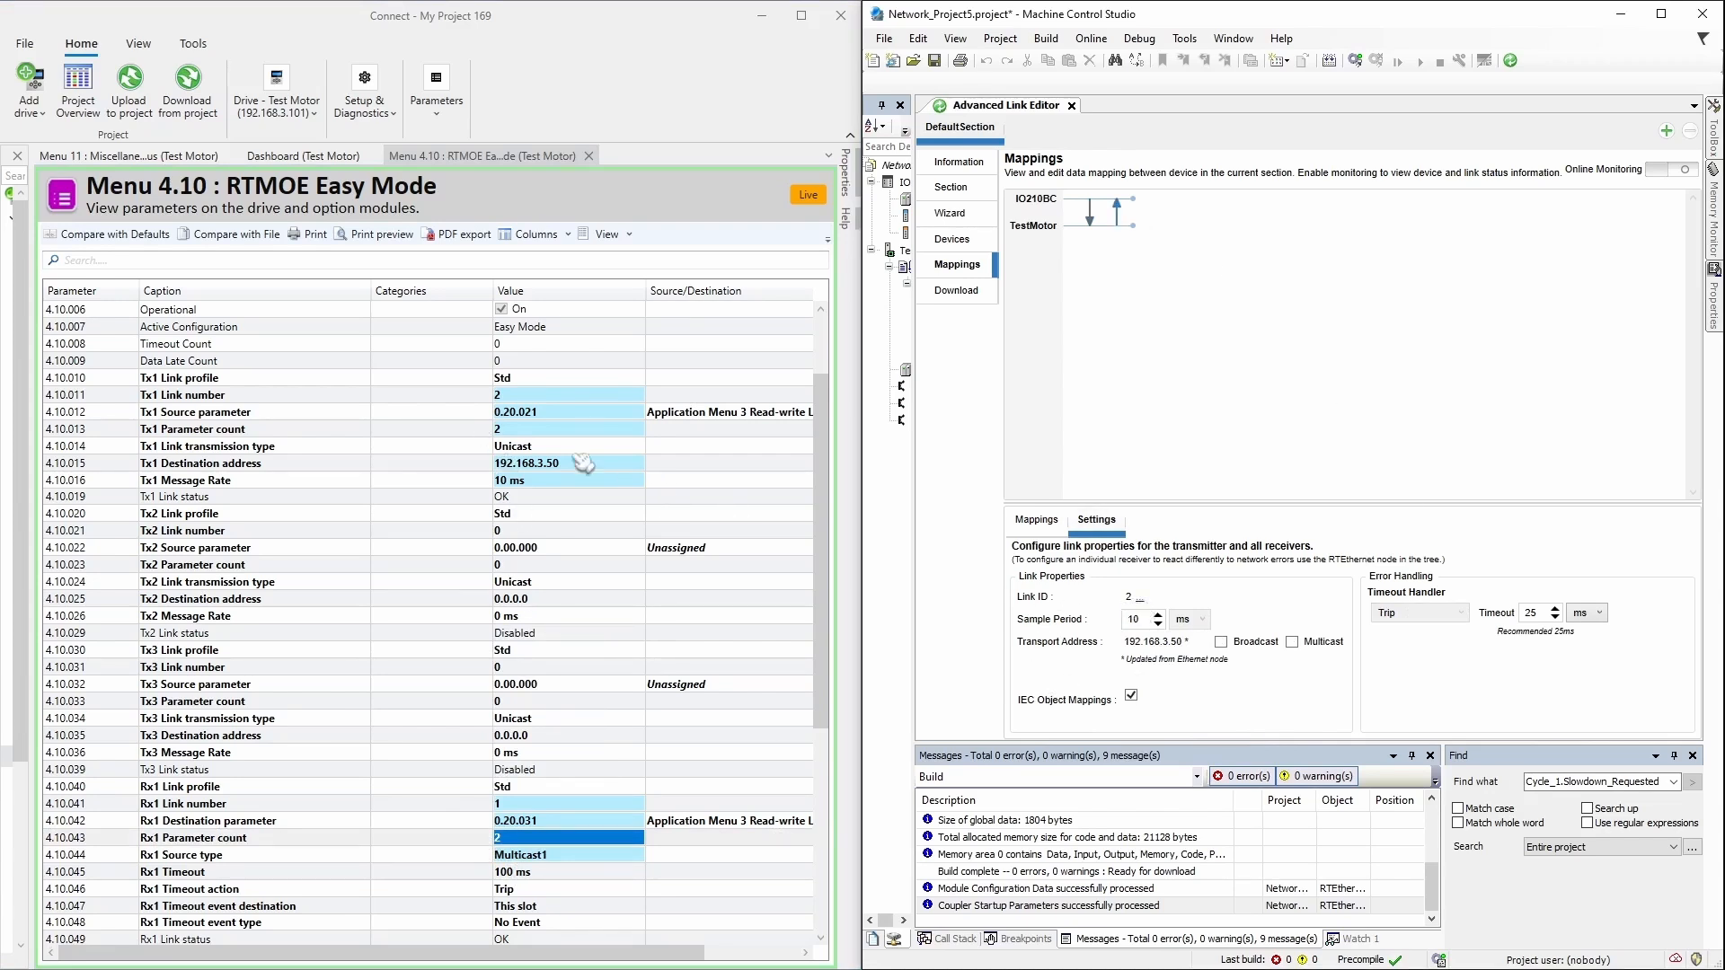
Step: Compare Connect's Tx1 link number, transmission type, destination, message rate and parameter count with Link 2's settings
{"action": "left_click", "coordinate": [494, 400]}
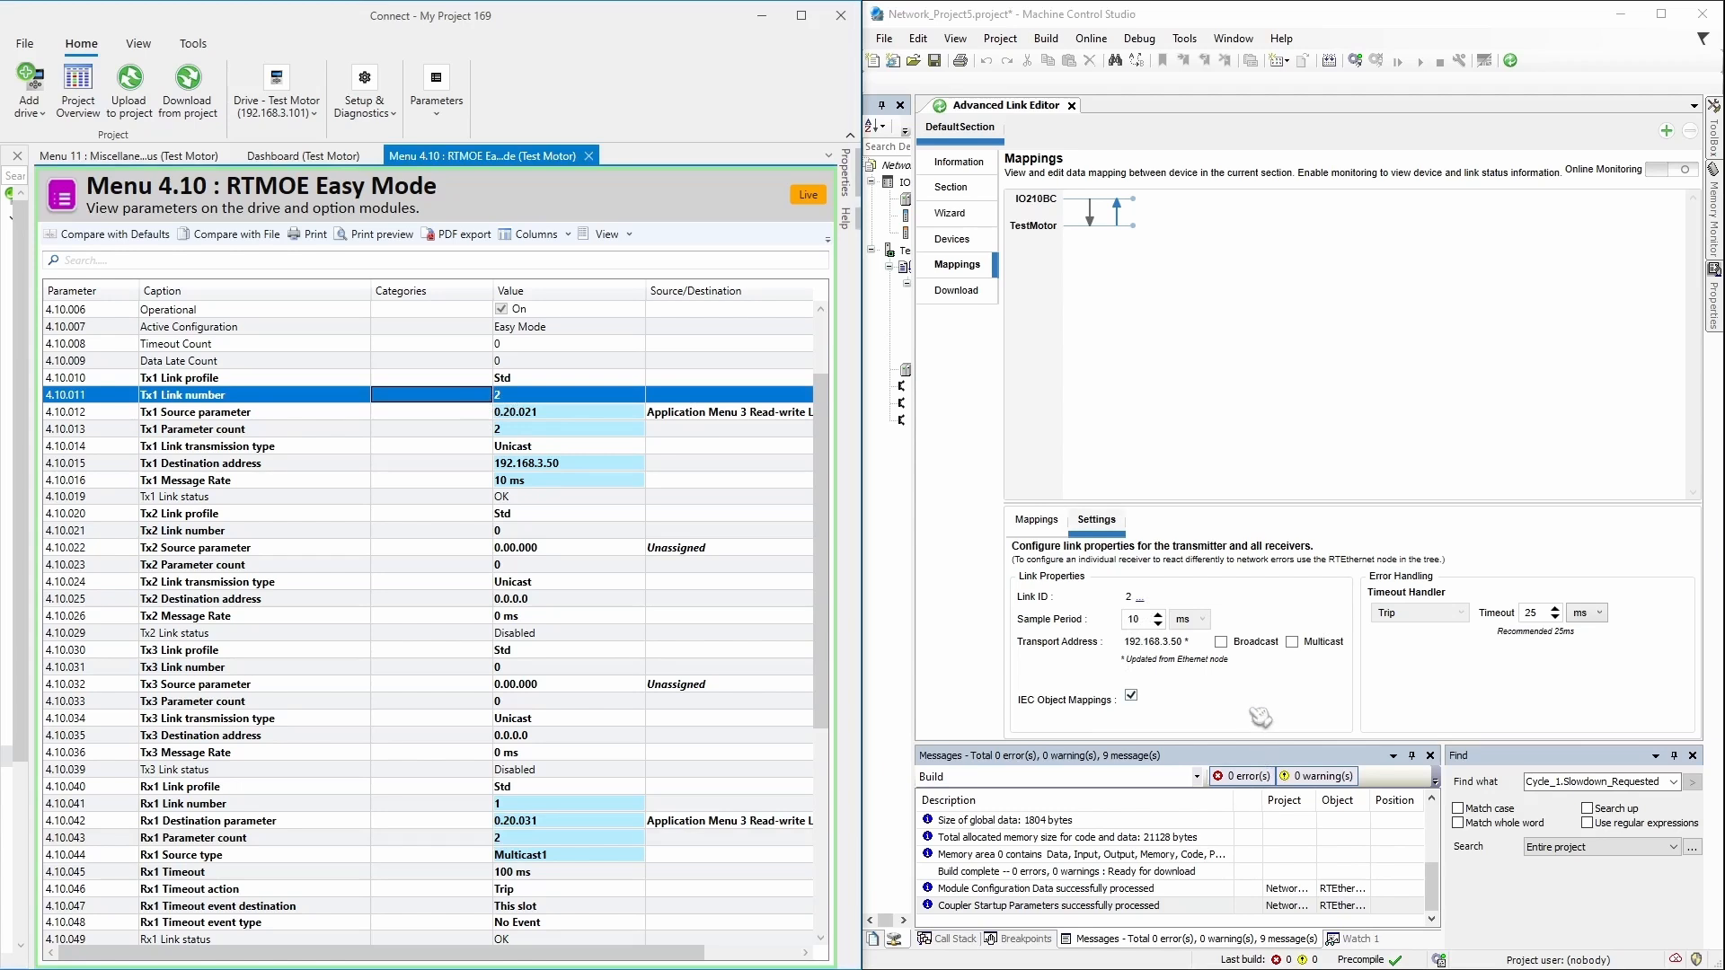
{"action": "left_click", "coordinate": [1201, 653]}
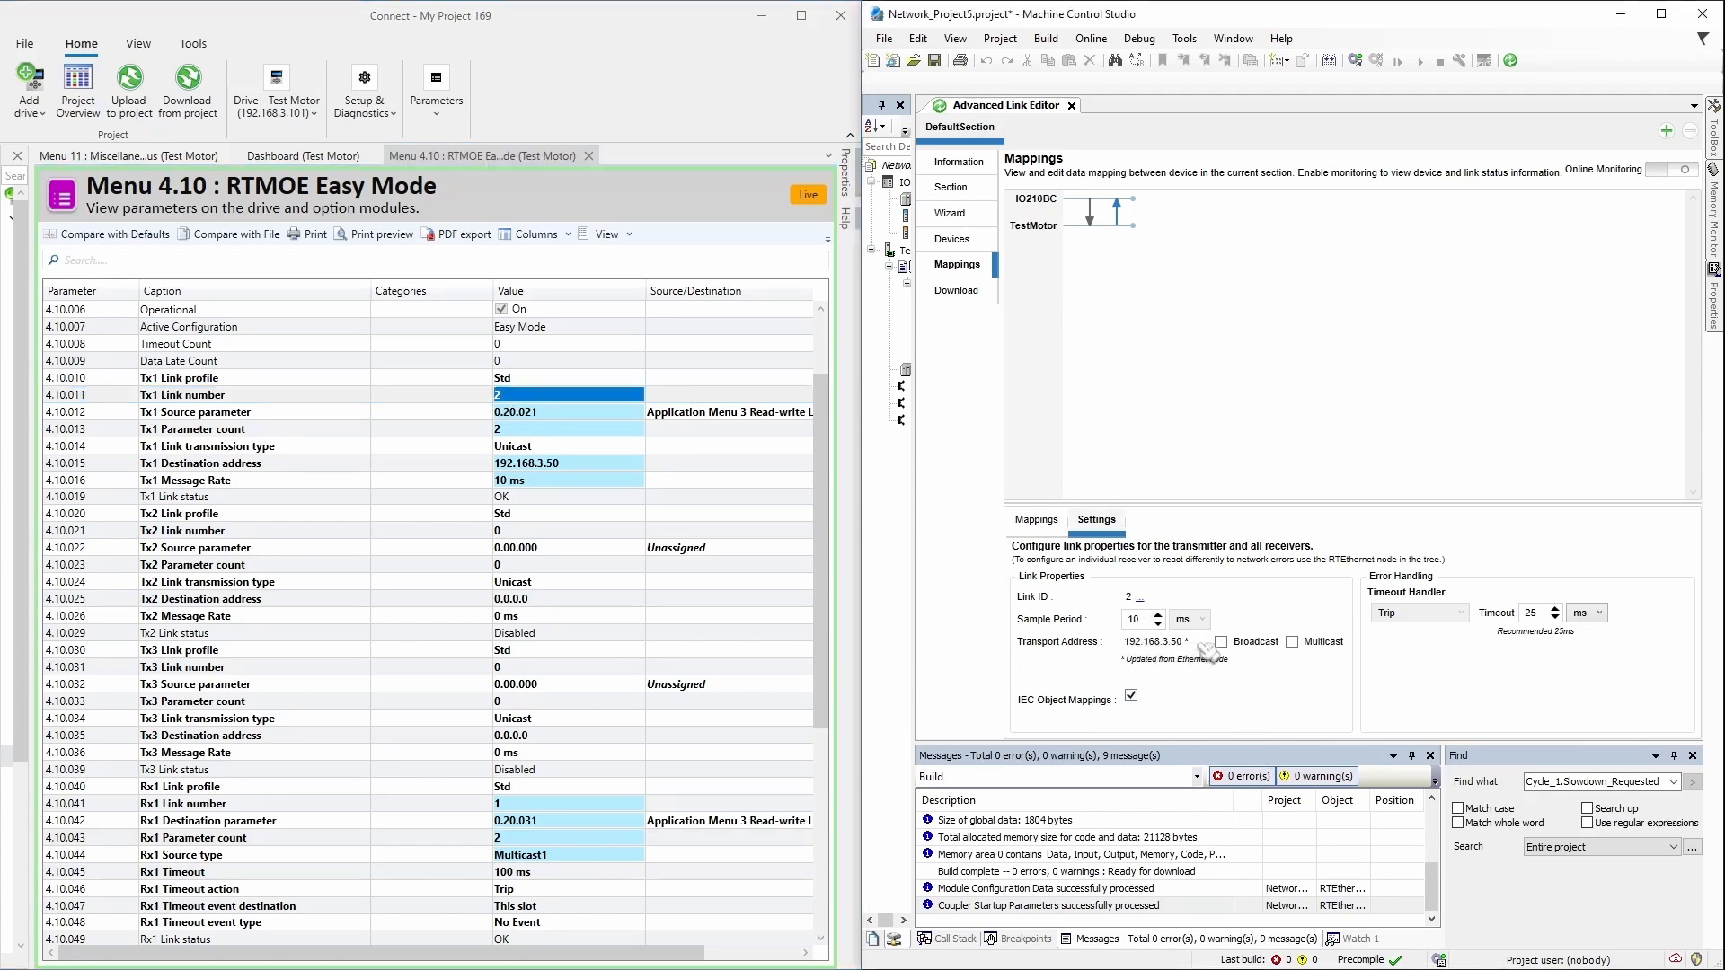
{"action": "left_click", "coordinate": [483, 465]}
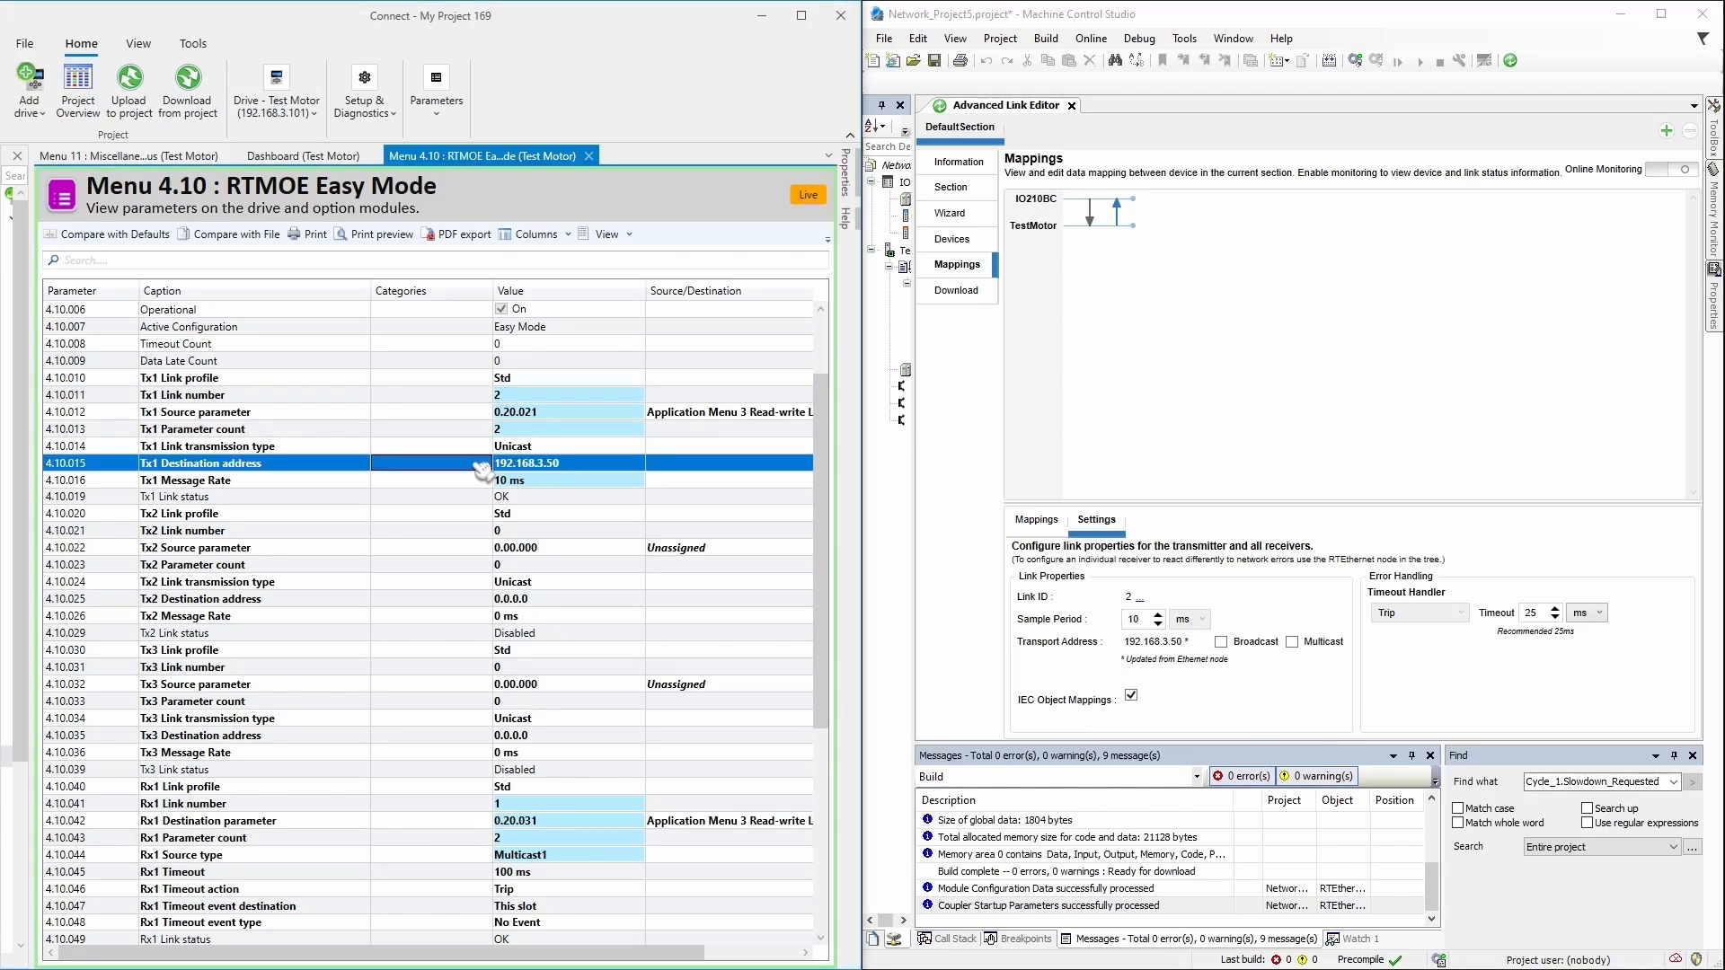
{"action": "left_click", "coordinate": [490, 448]}
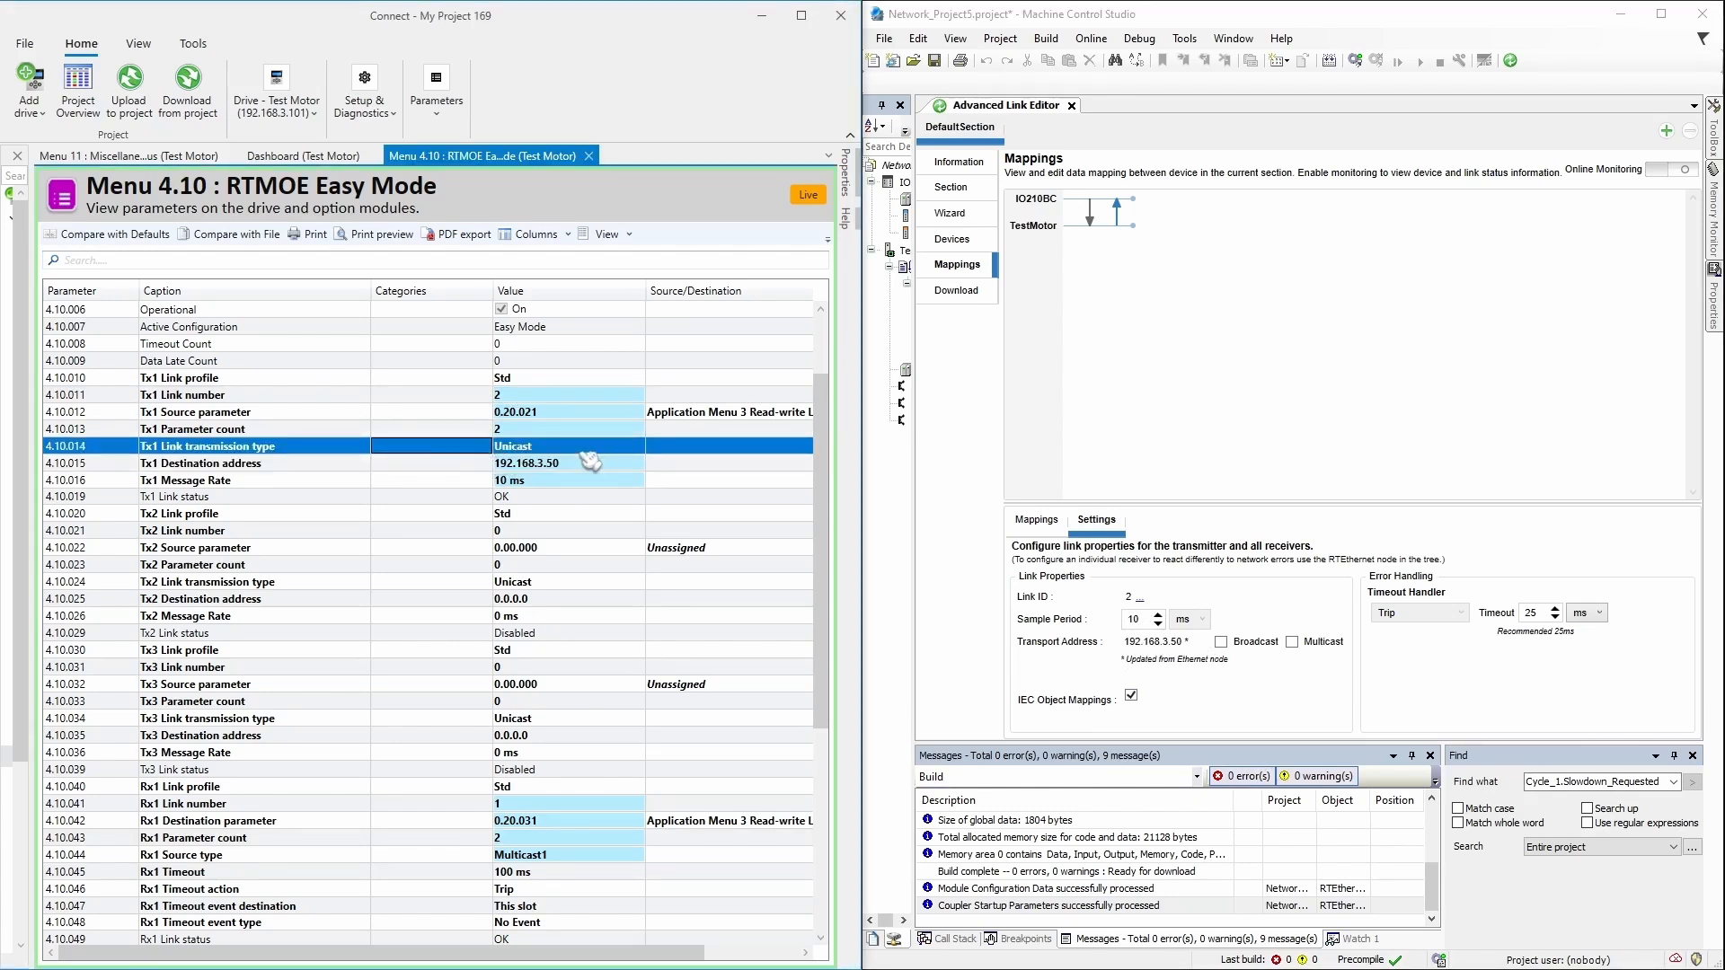
{"action": "left_click", "coordinate": [539, 465]}
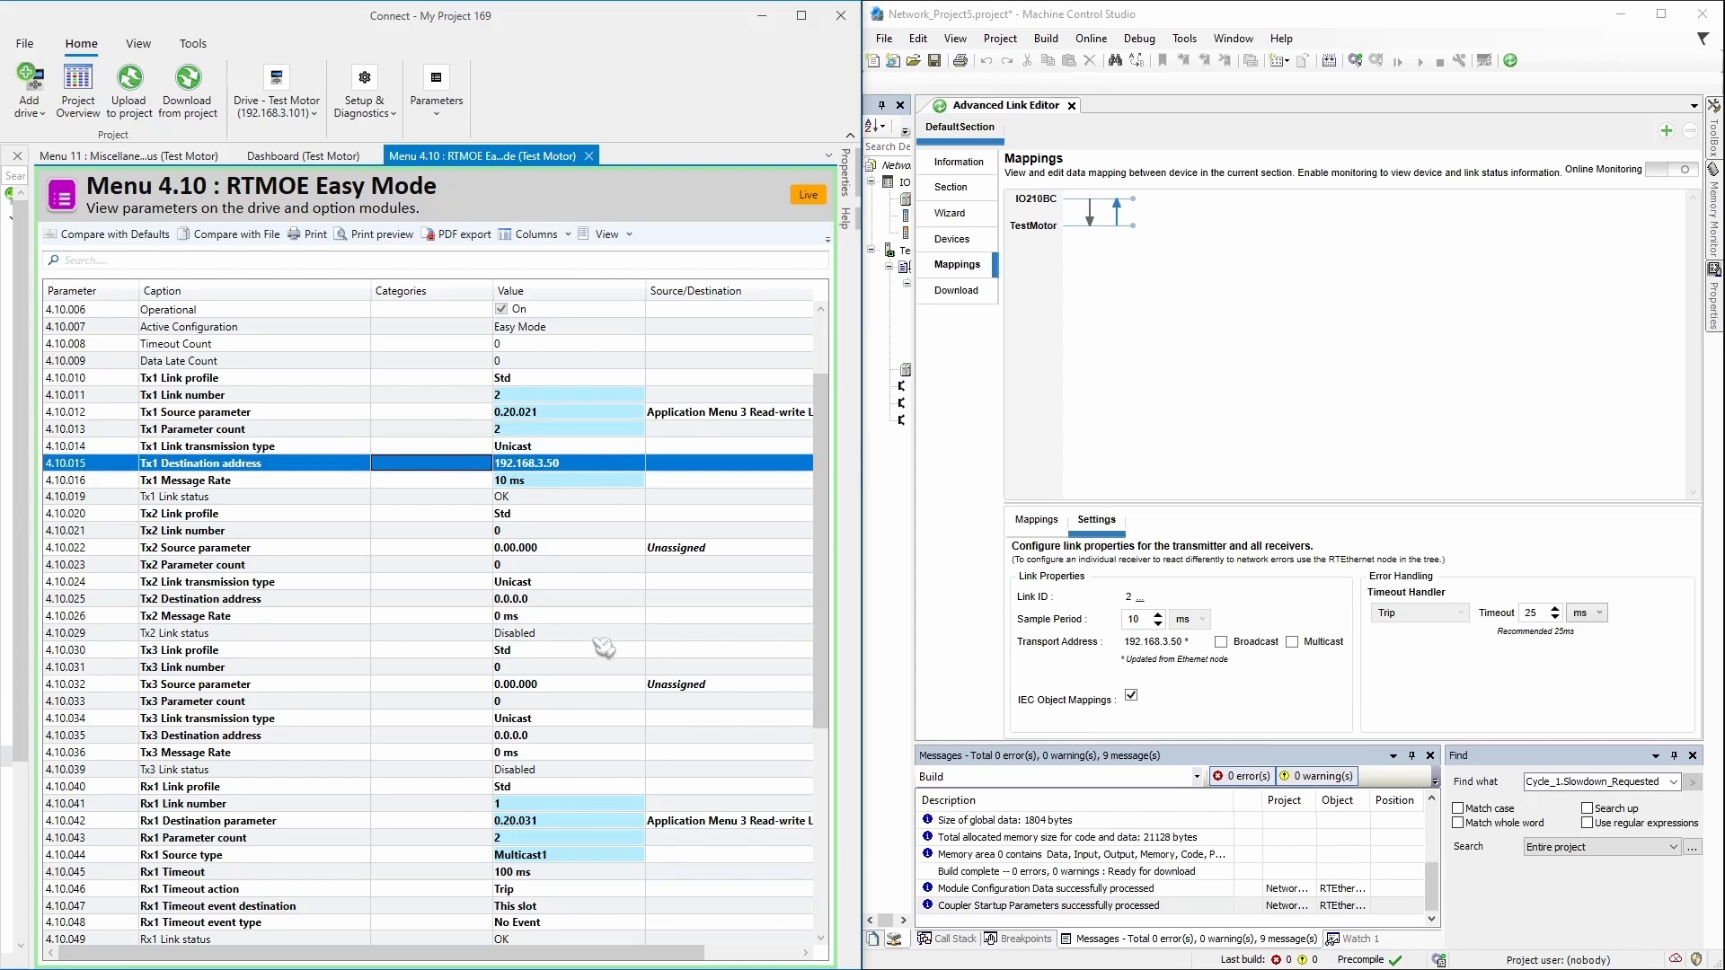
{"action": "left_click", "coordinate": [476, 483]}
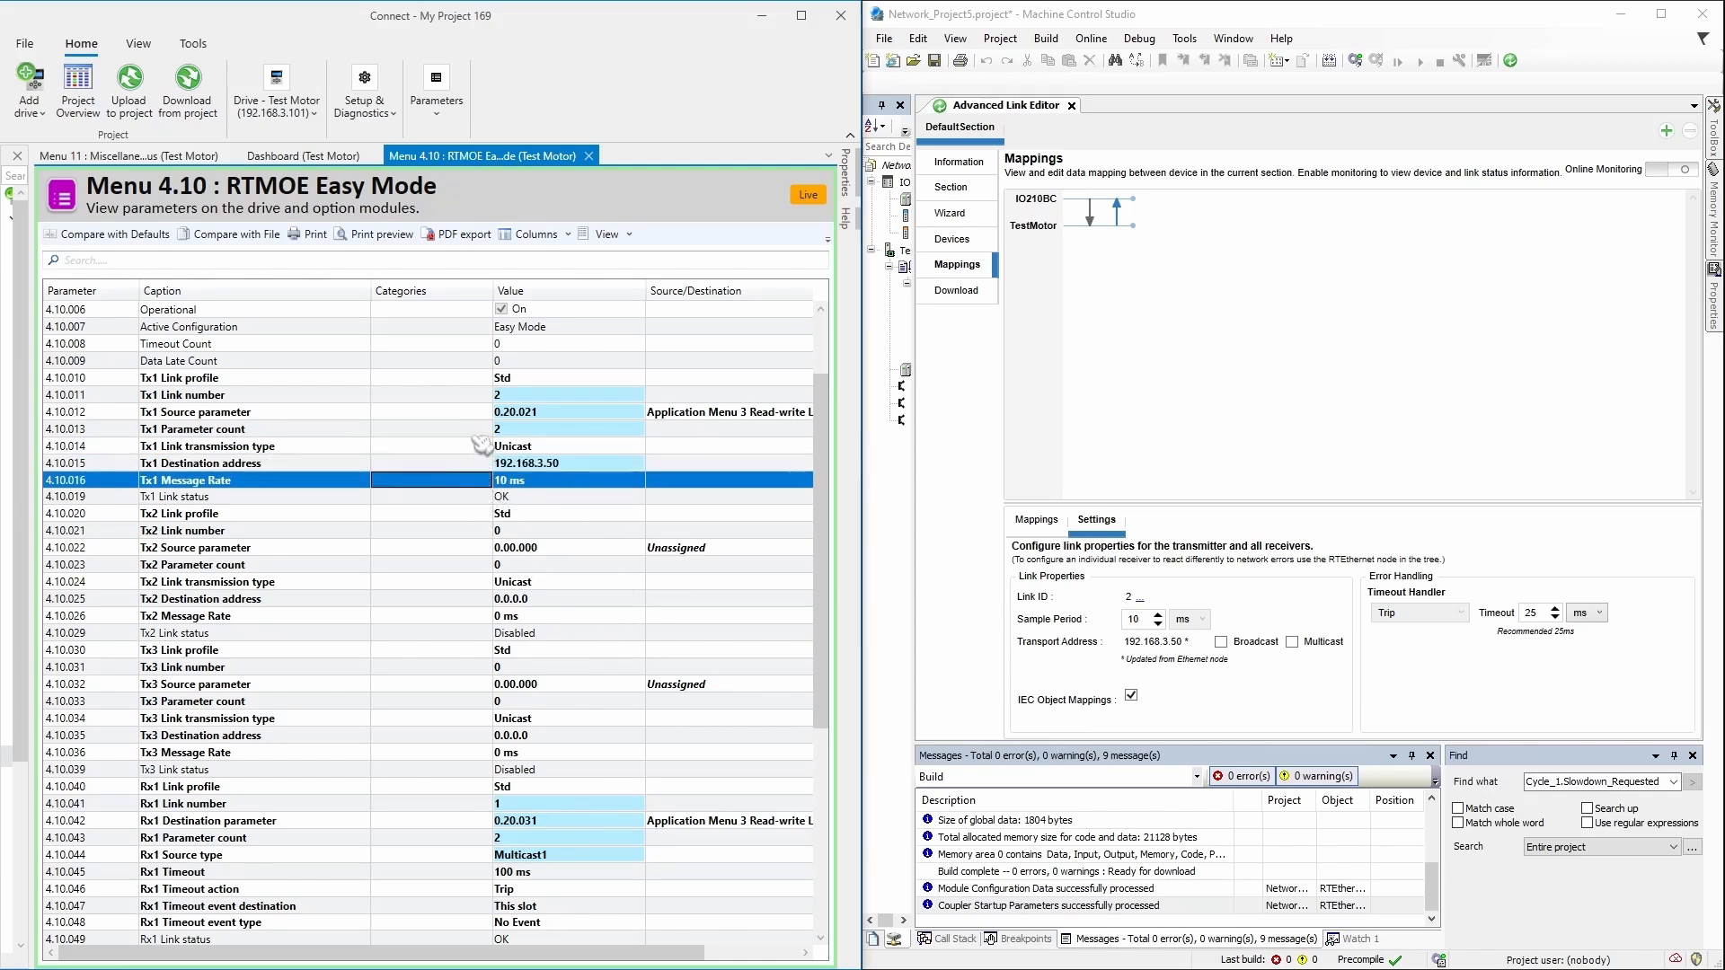
{"action": "left_click", "coordinate": [481, 430]}
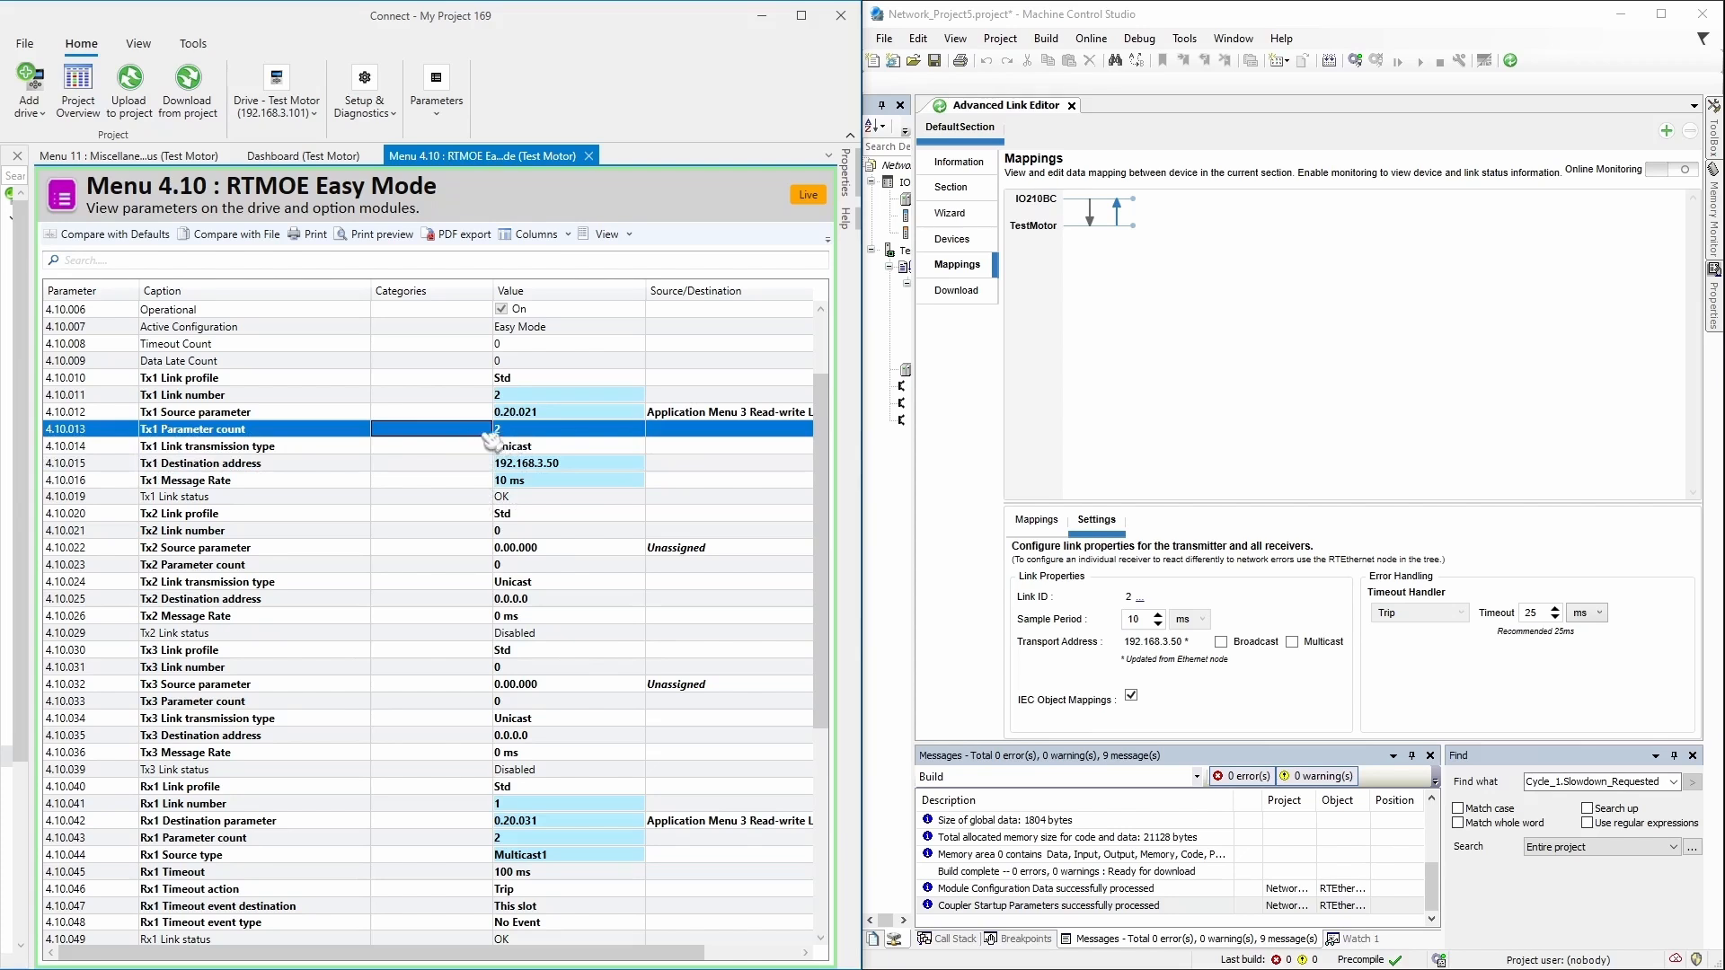
Step: Review Link 2's mapped variables, check Tx1 Source and Rx1 Destination, then widen the device tree
{"action": "left_click", "coordinate": [1037, 521]}
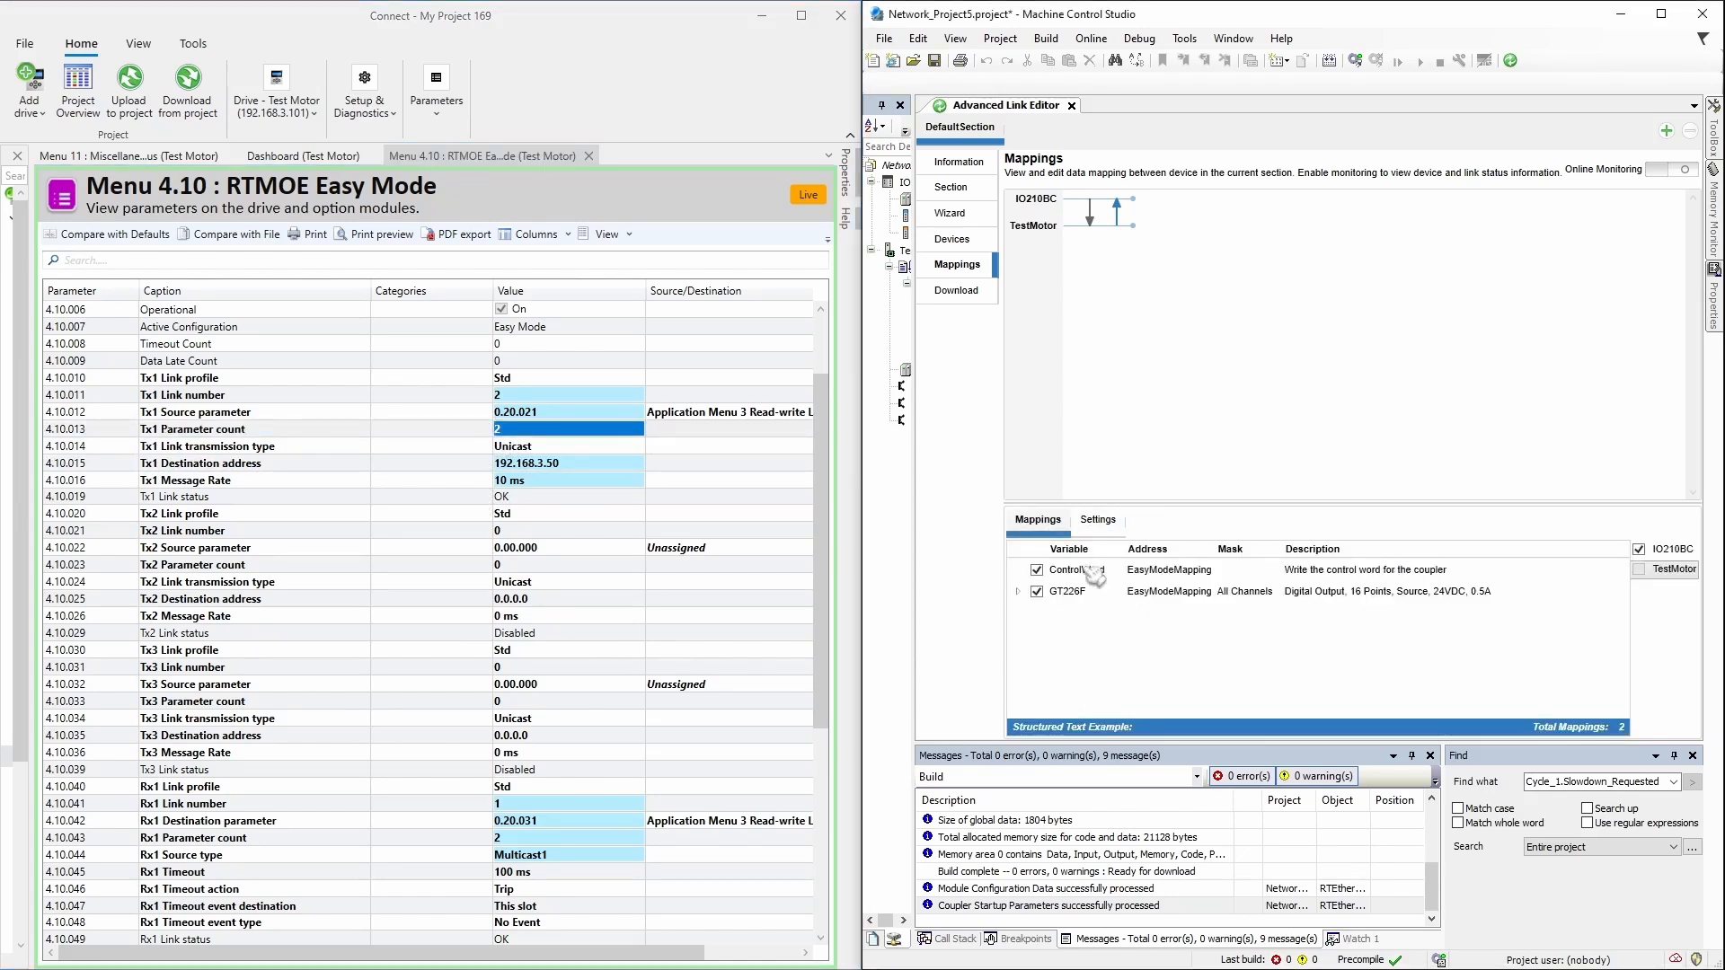
{"action": "left_click", "coordinate": [1098, 520]}
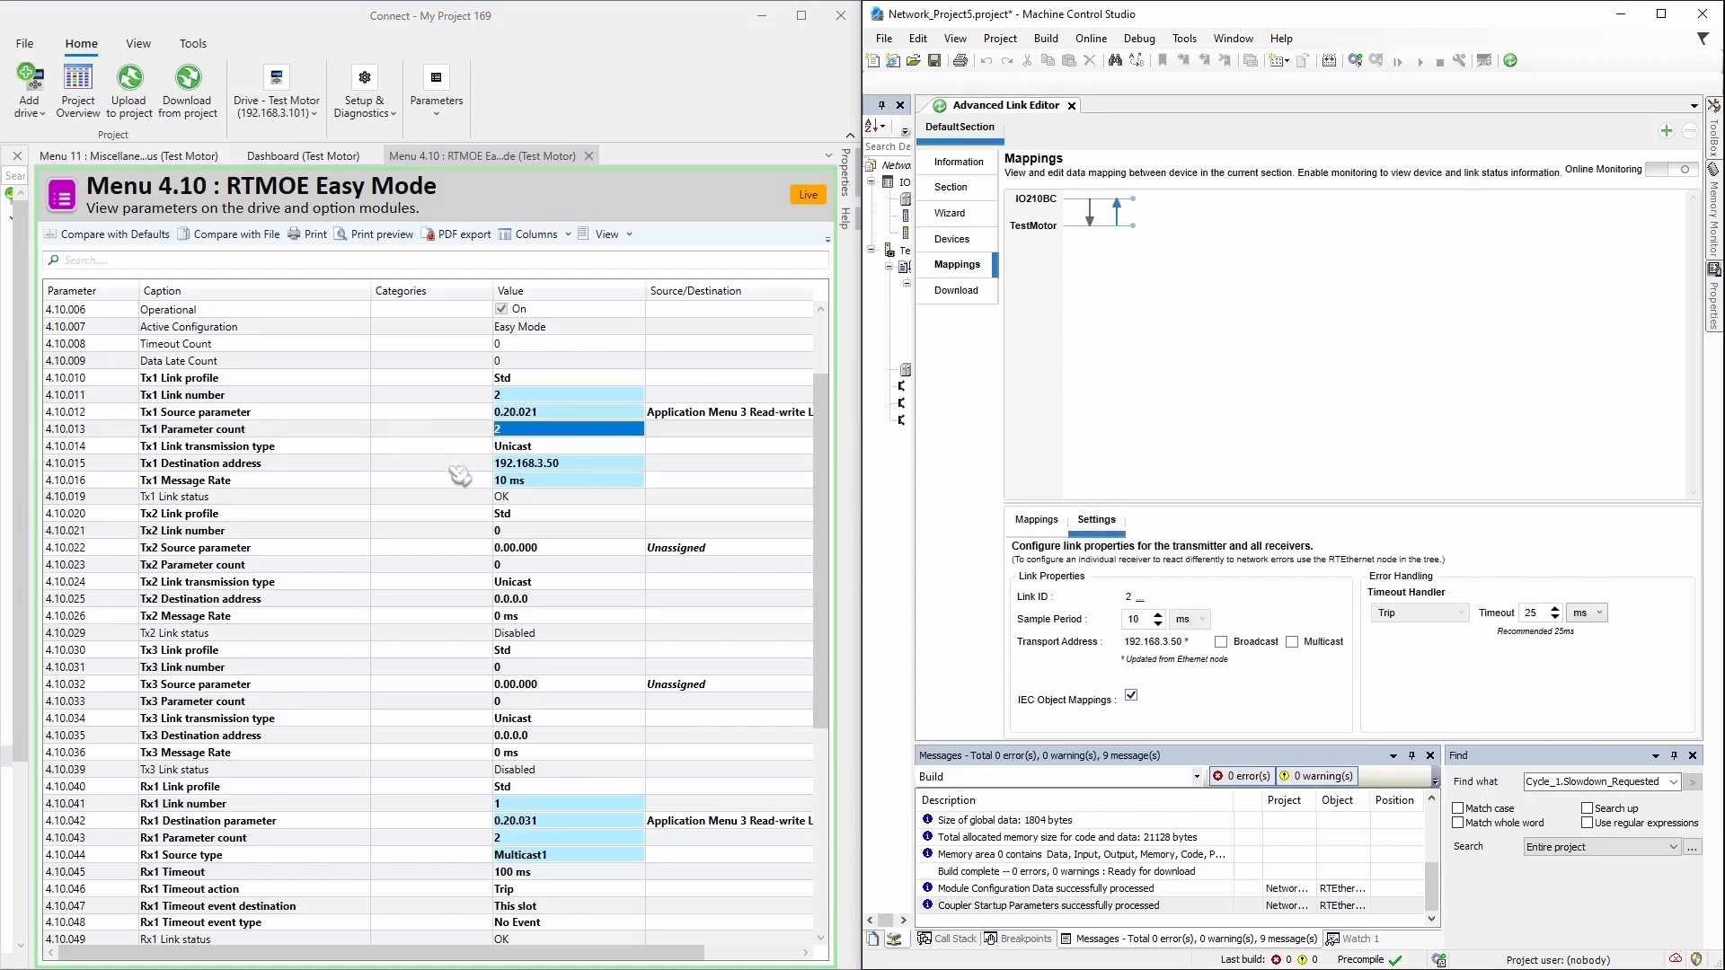
{"action": "left_click", "coordinate": [482, 416]}
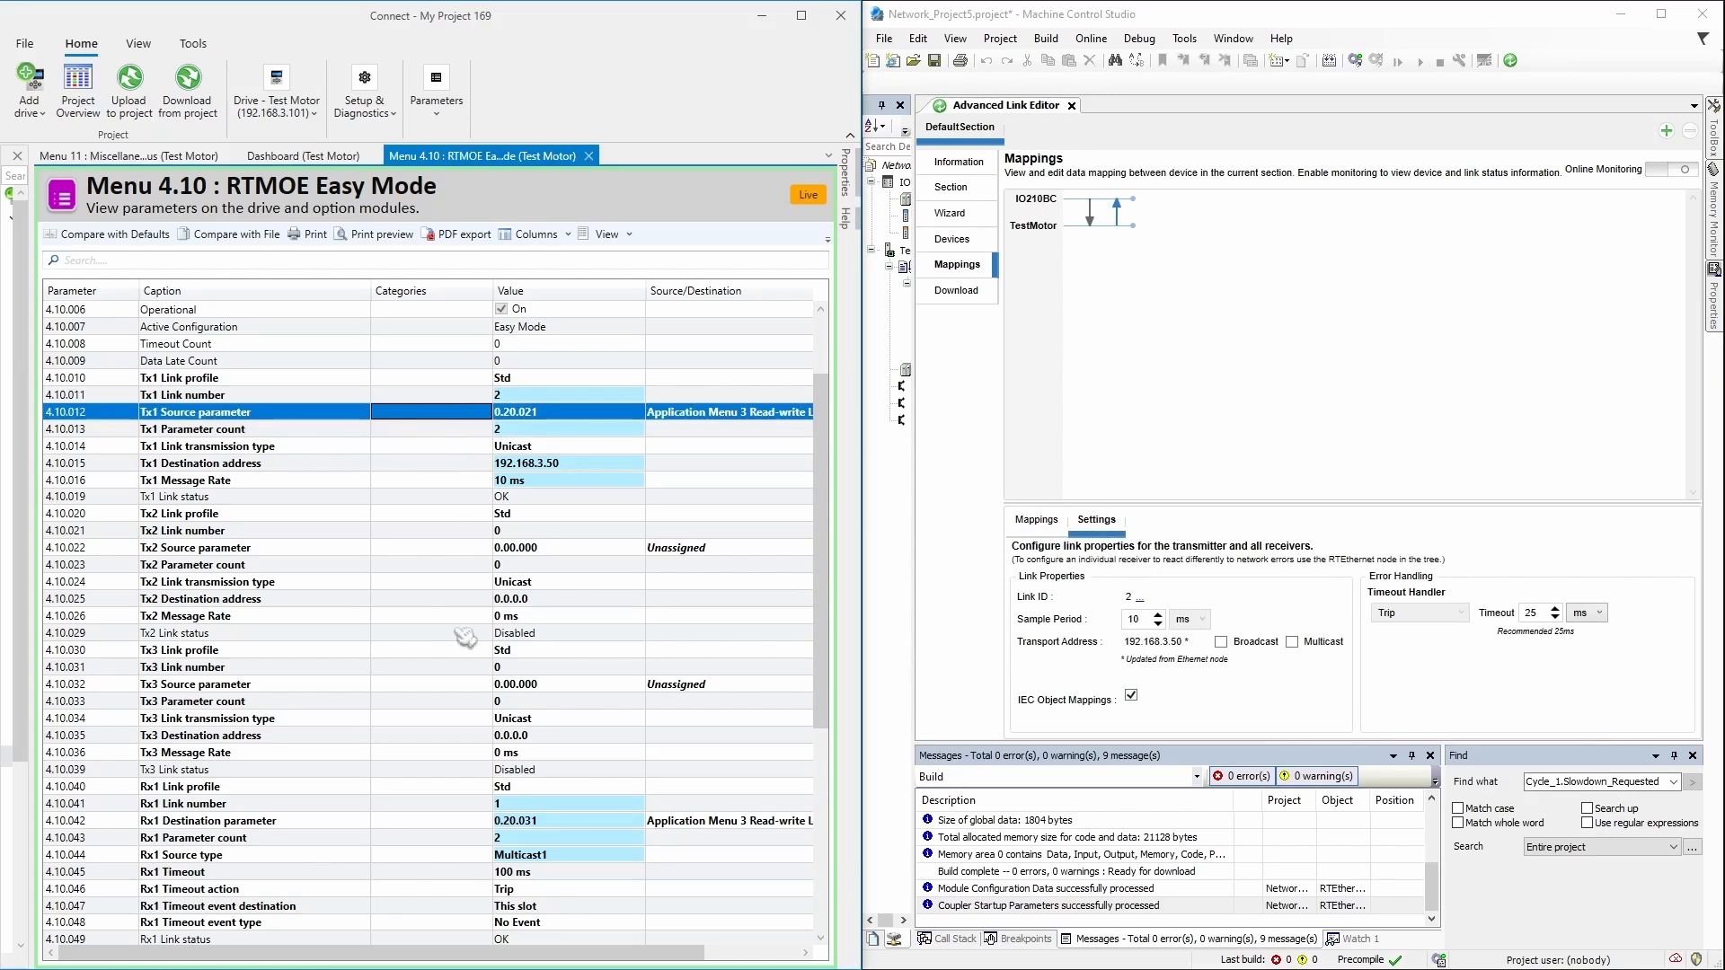
{"action": "left_click", "coordinate": [492, 823]}
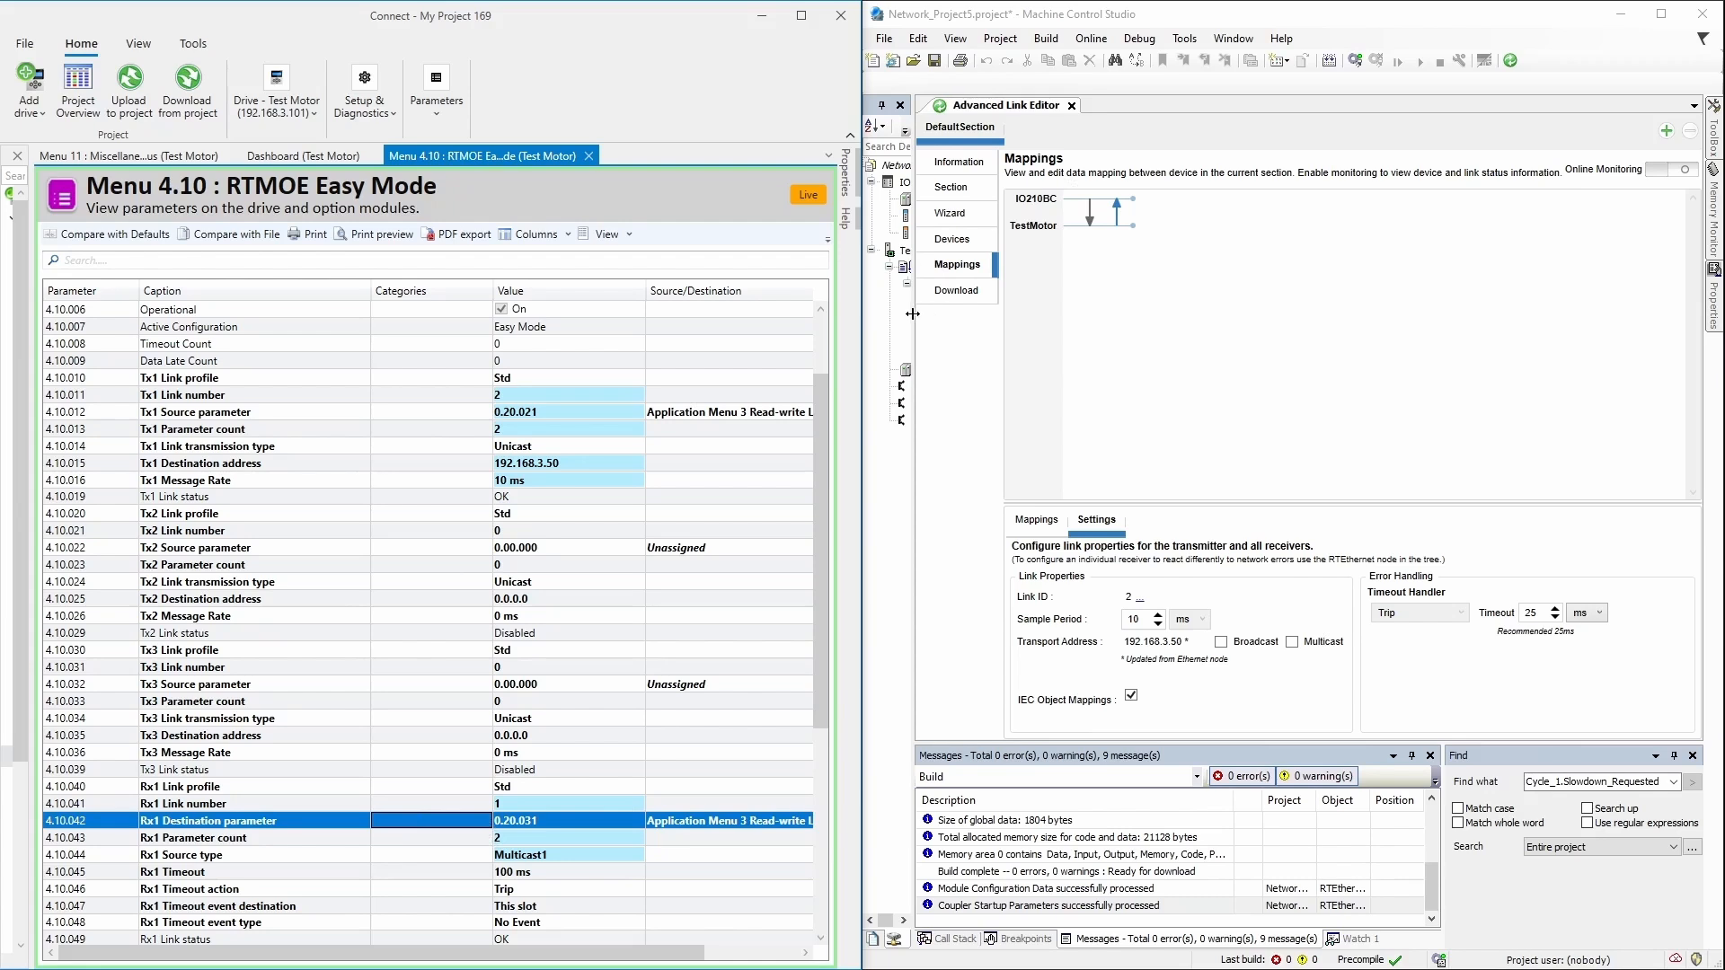
{"action": "left_click_drag", "start_coordinate": [912, 314], "coordinate": [1205, 314]}
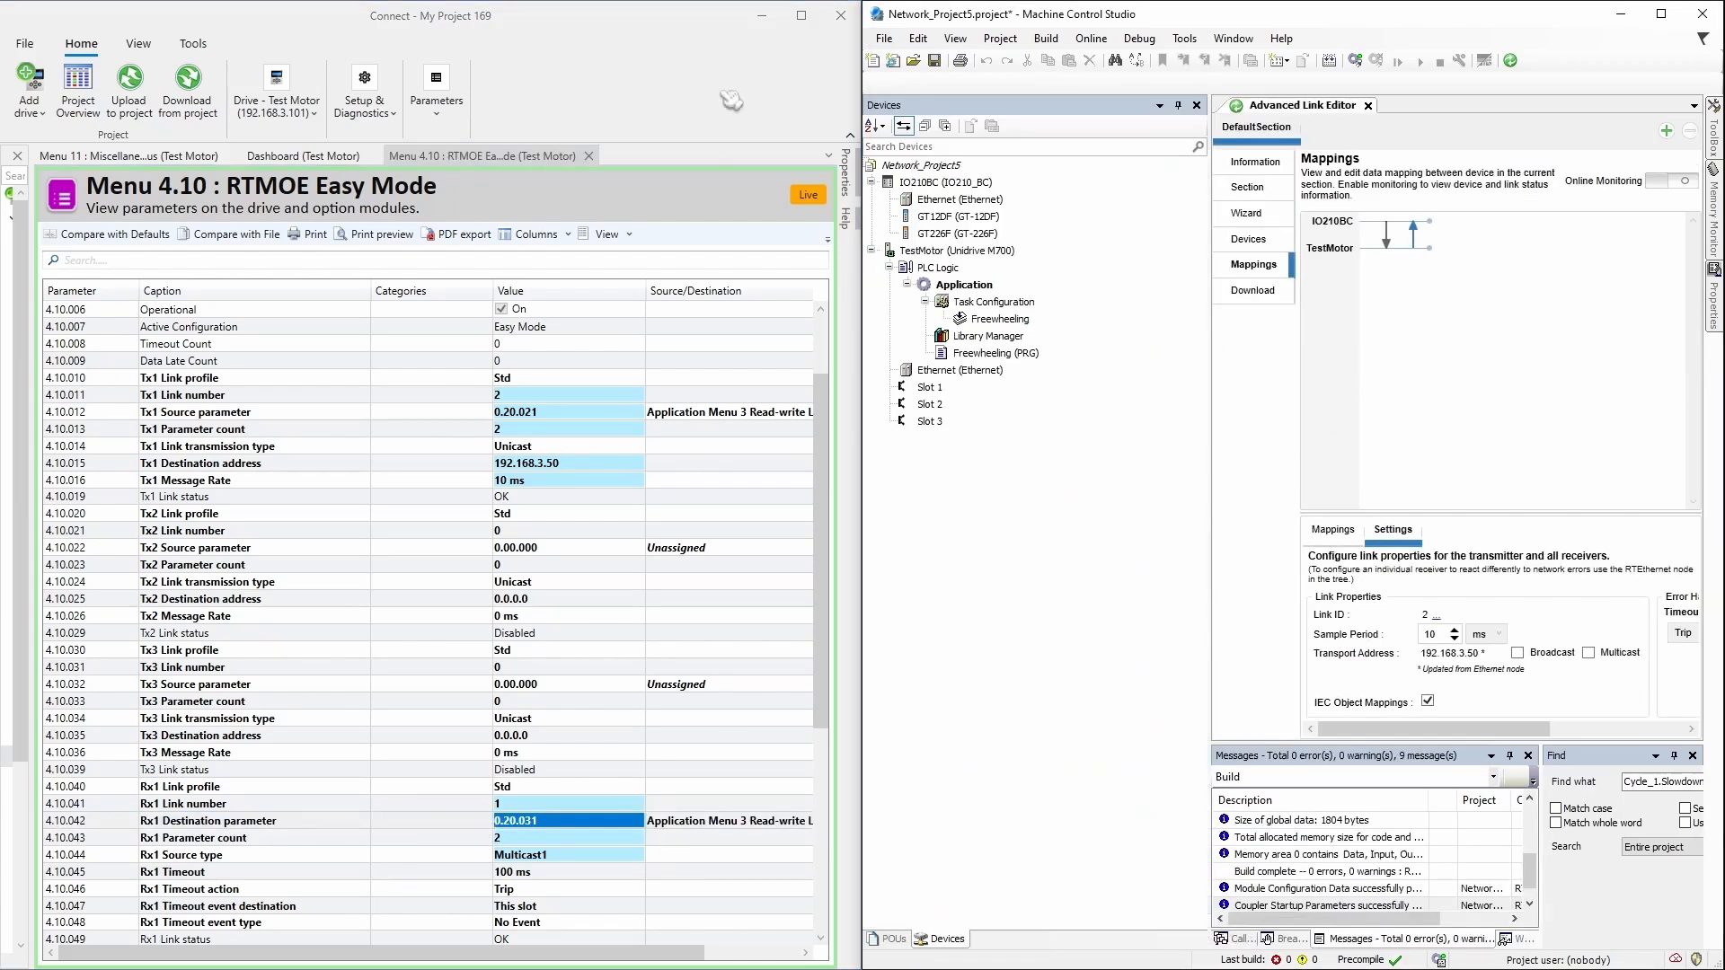
Step: Maximize Connect and dock Menu 20 Application Menu 3 beside Menu 4.10, with 20.031 reading 5
{"action": "left_click", "coordinate": [802, 16]}
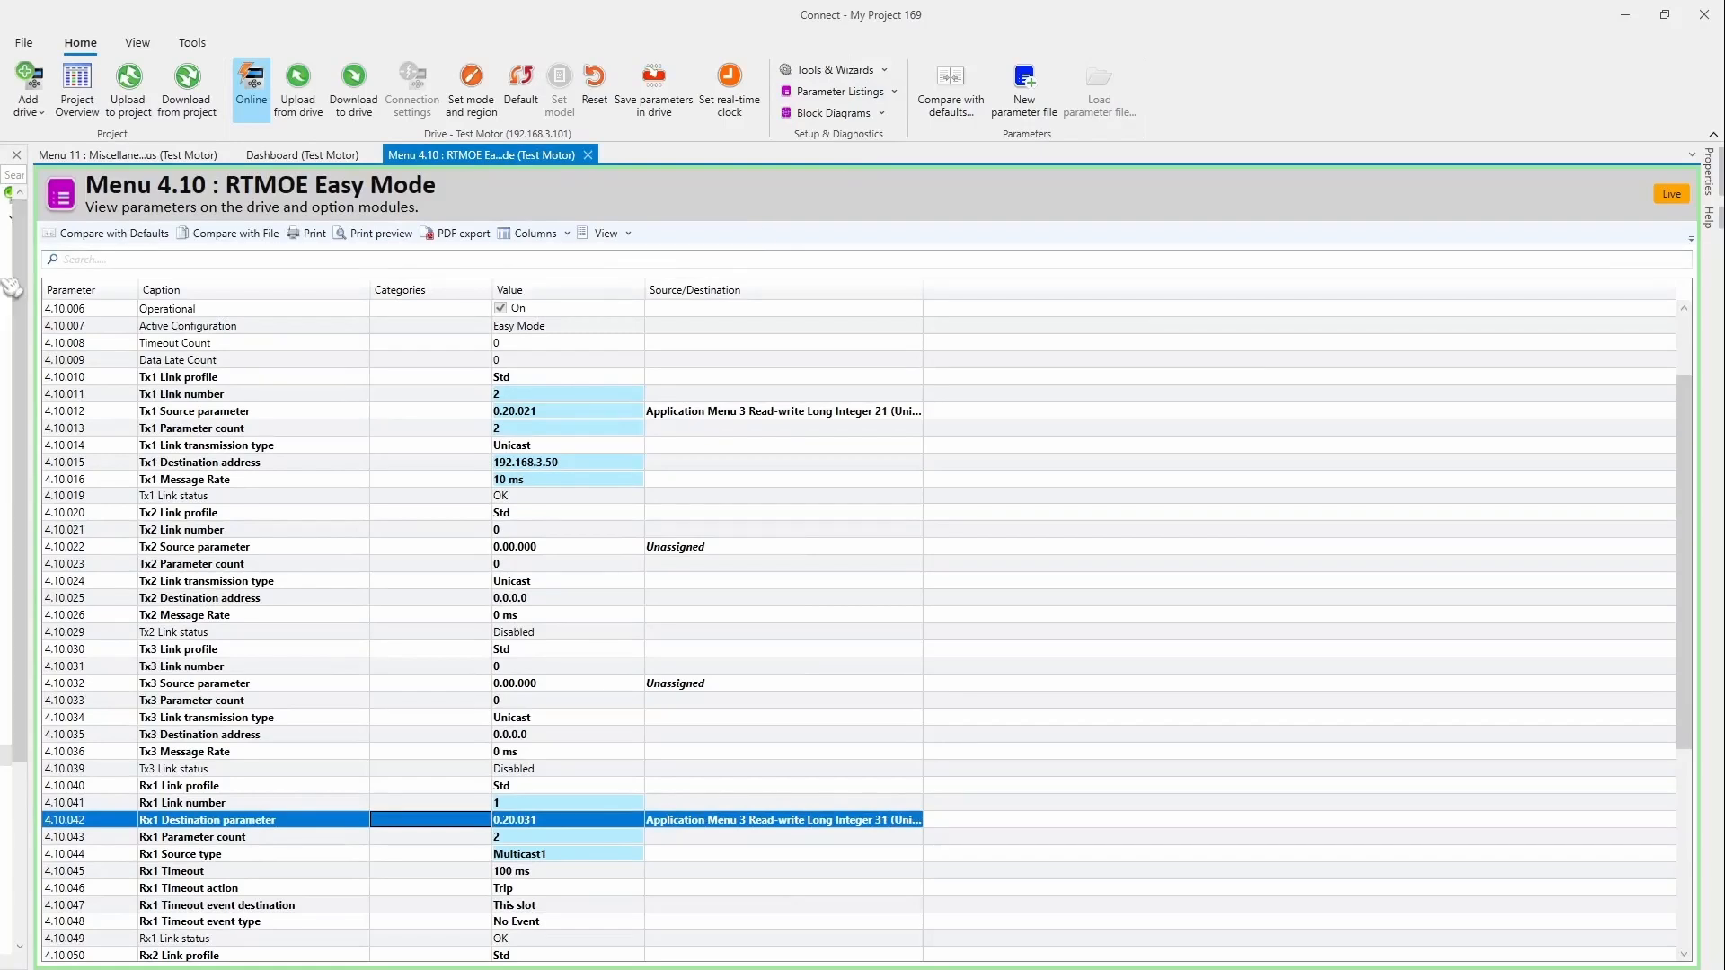
{"action": "left_click_drag", "start_coordinate": [30, 278], "coordinate": [422, 282]}
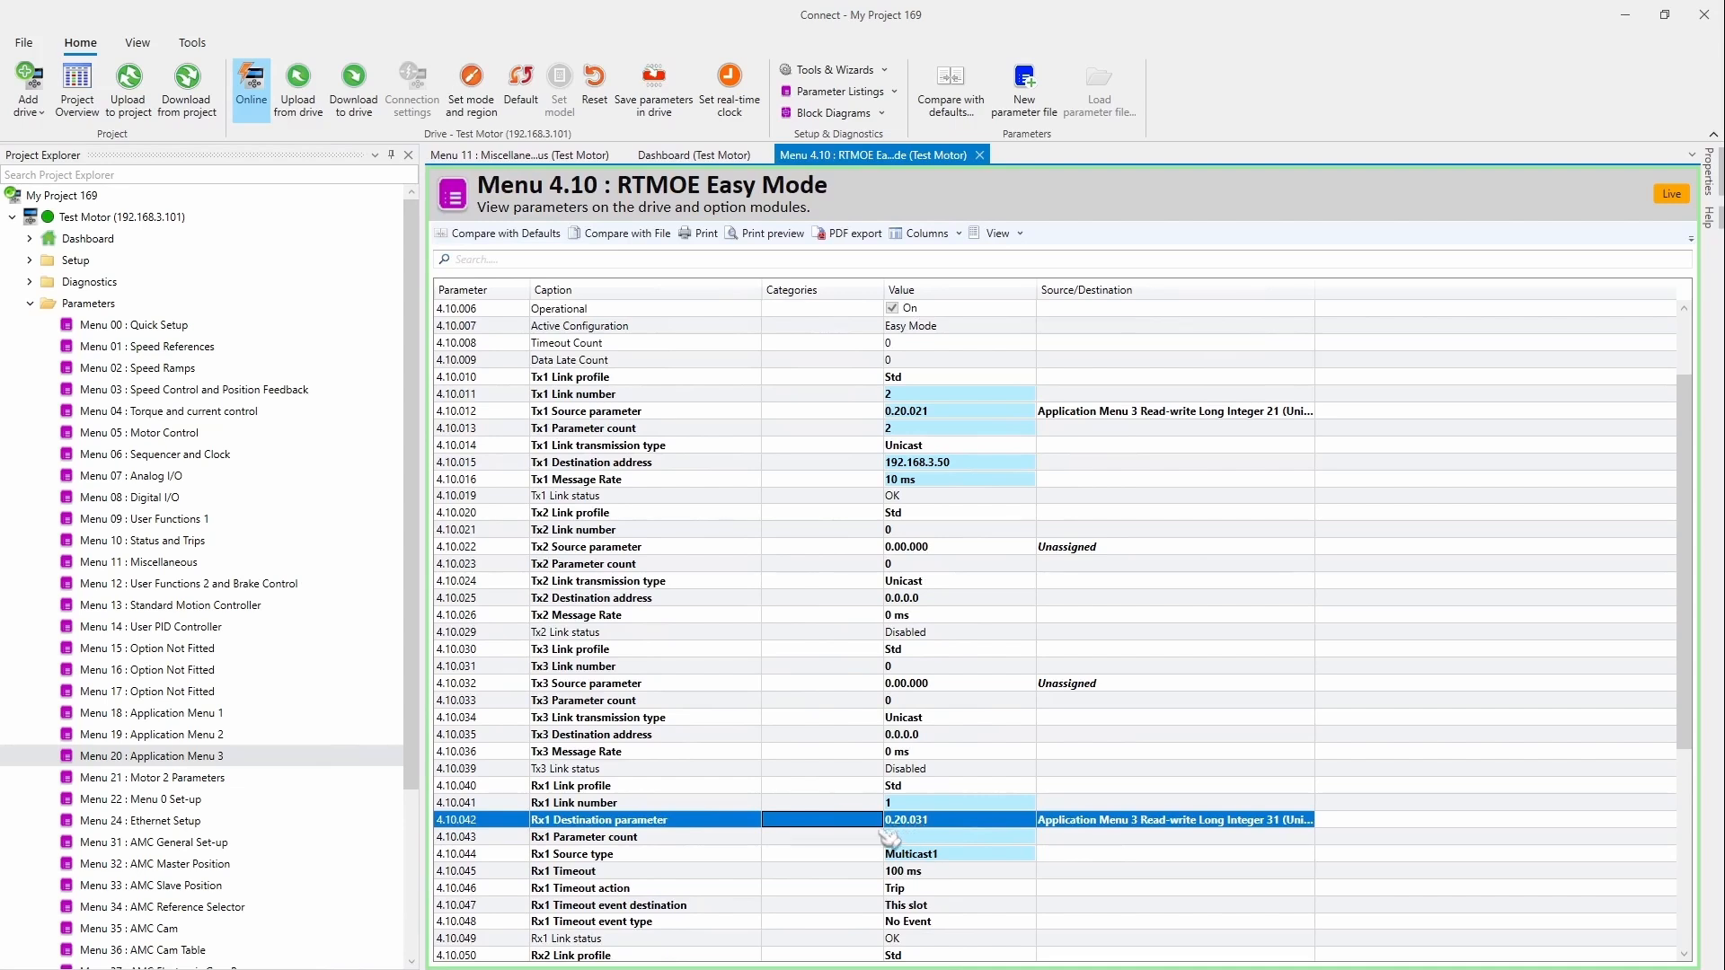
{"action": "double_click", "coordinate": [212, 757]}
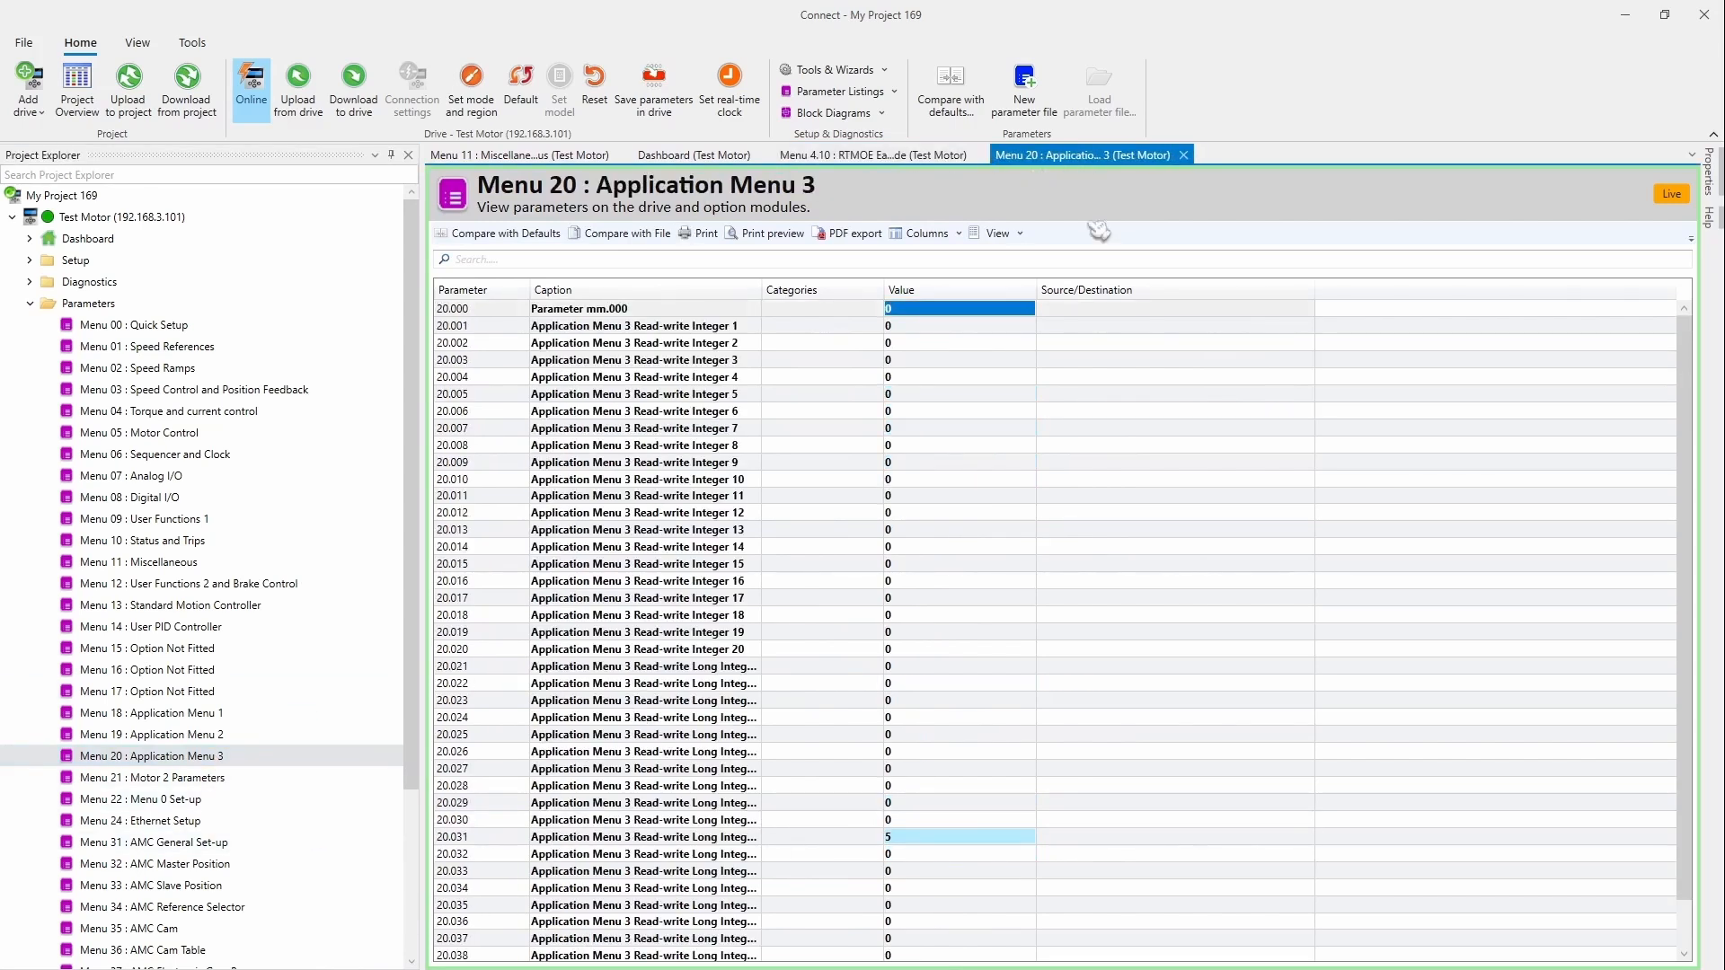
{"action": "left_click_drag", "start_coordinate": [1098, 232], "coordinate": [1119, 563]}
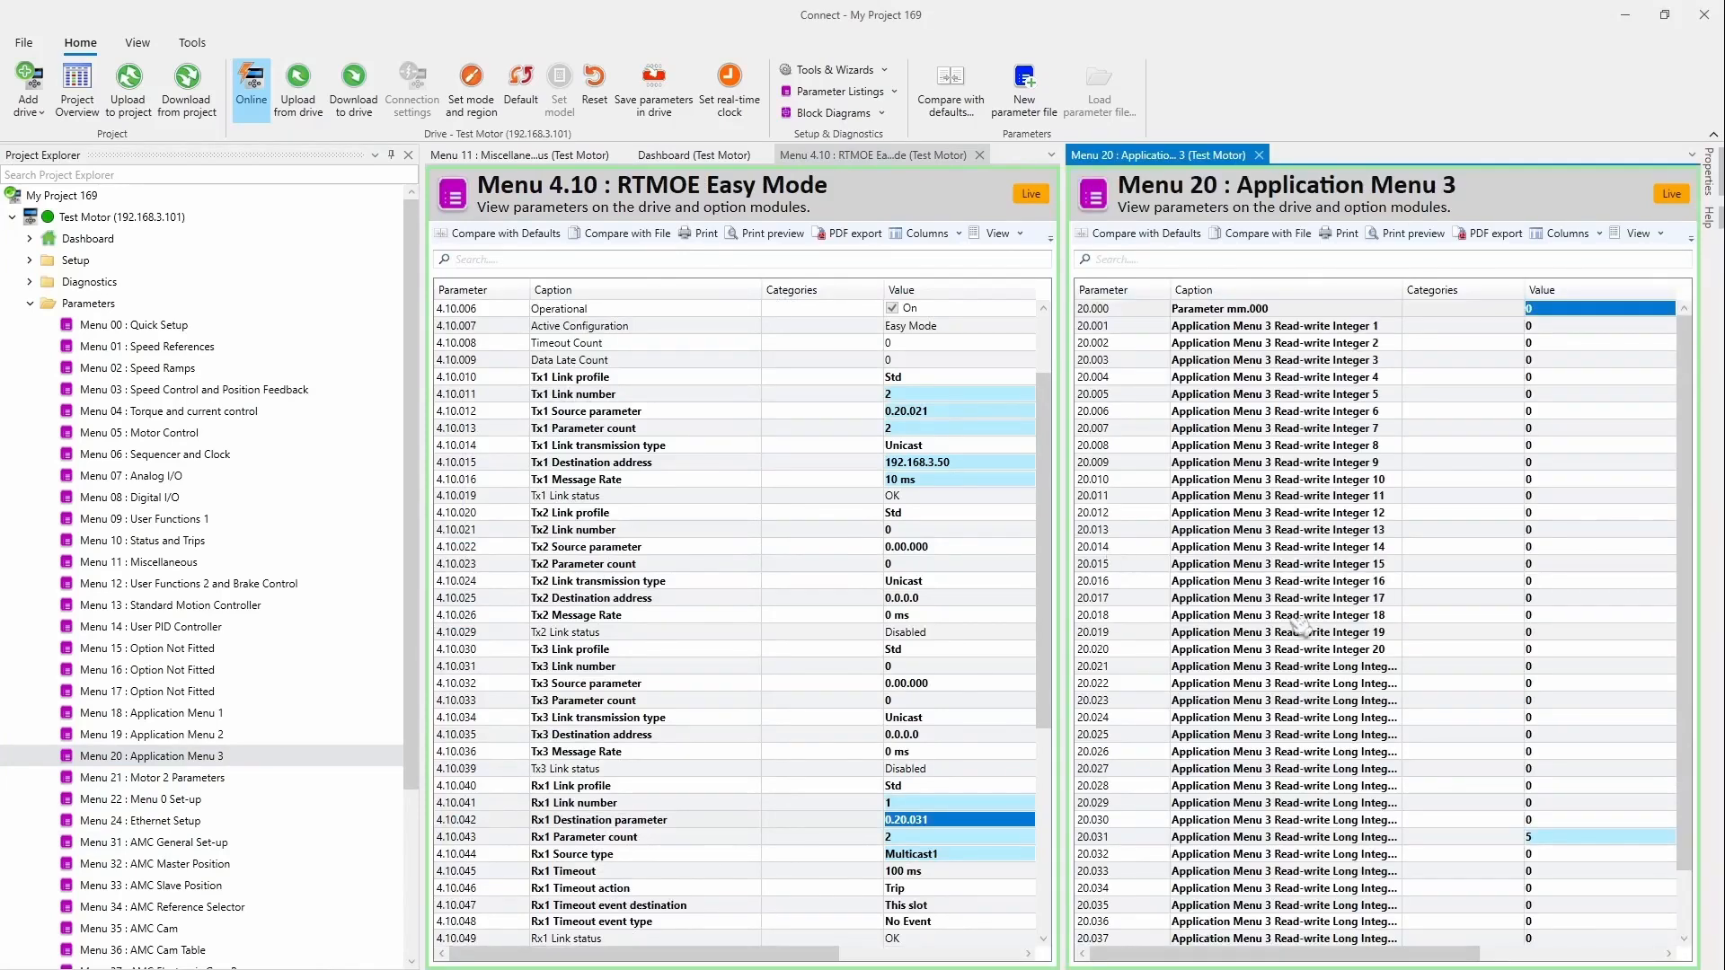
{"action": "left_click", "coordinate": [392, 156]}
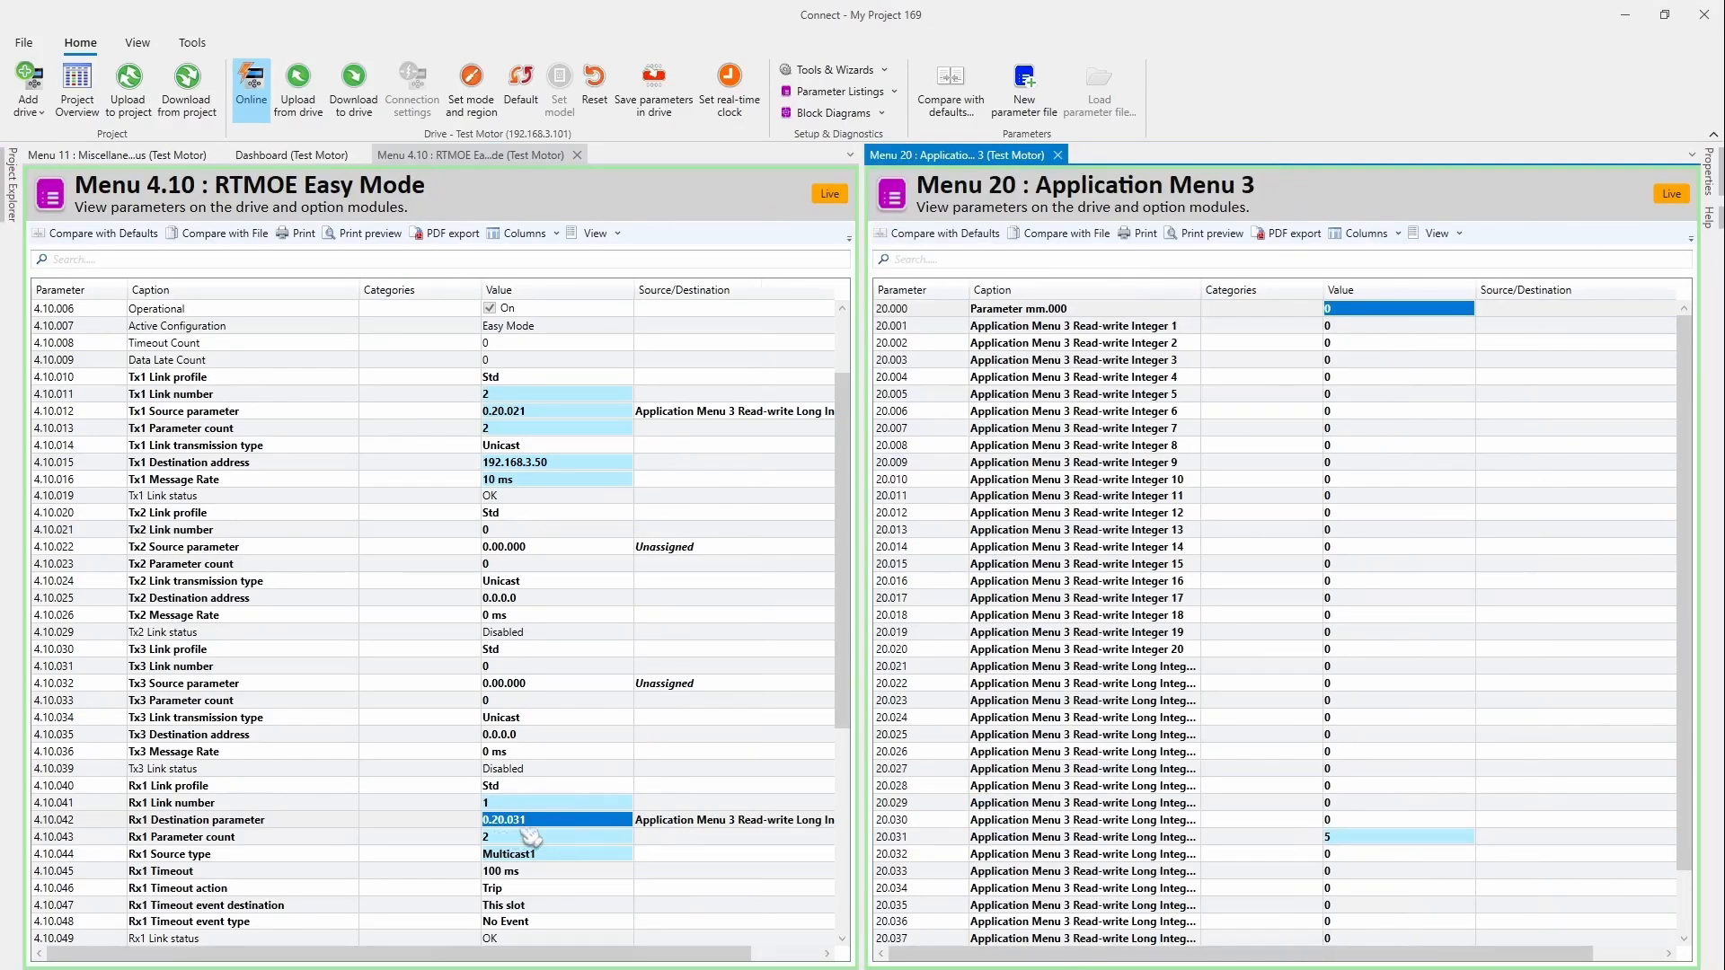
{"action": "left_click", "coordinate": [1350, 841]}
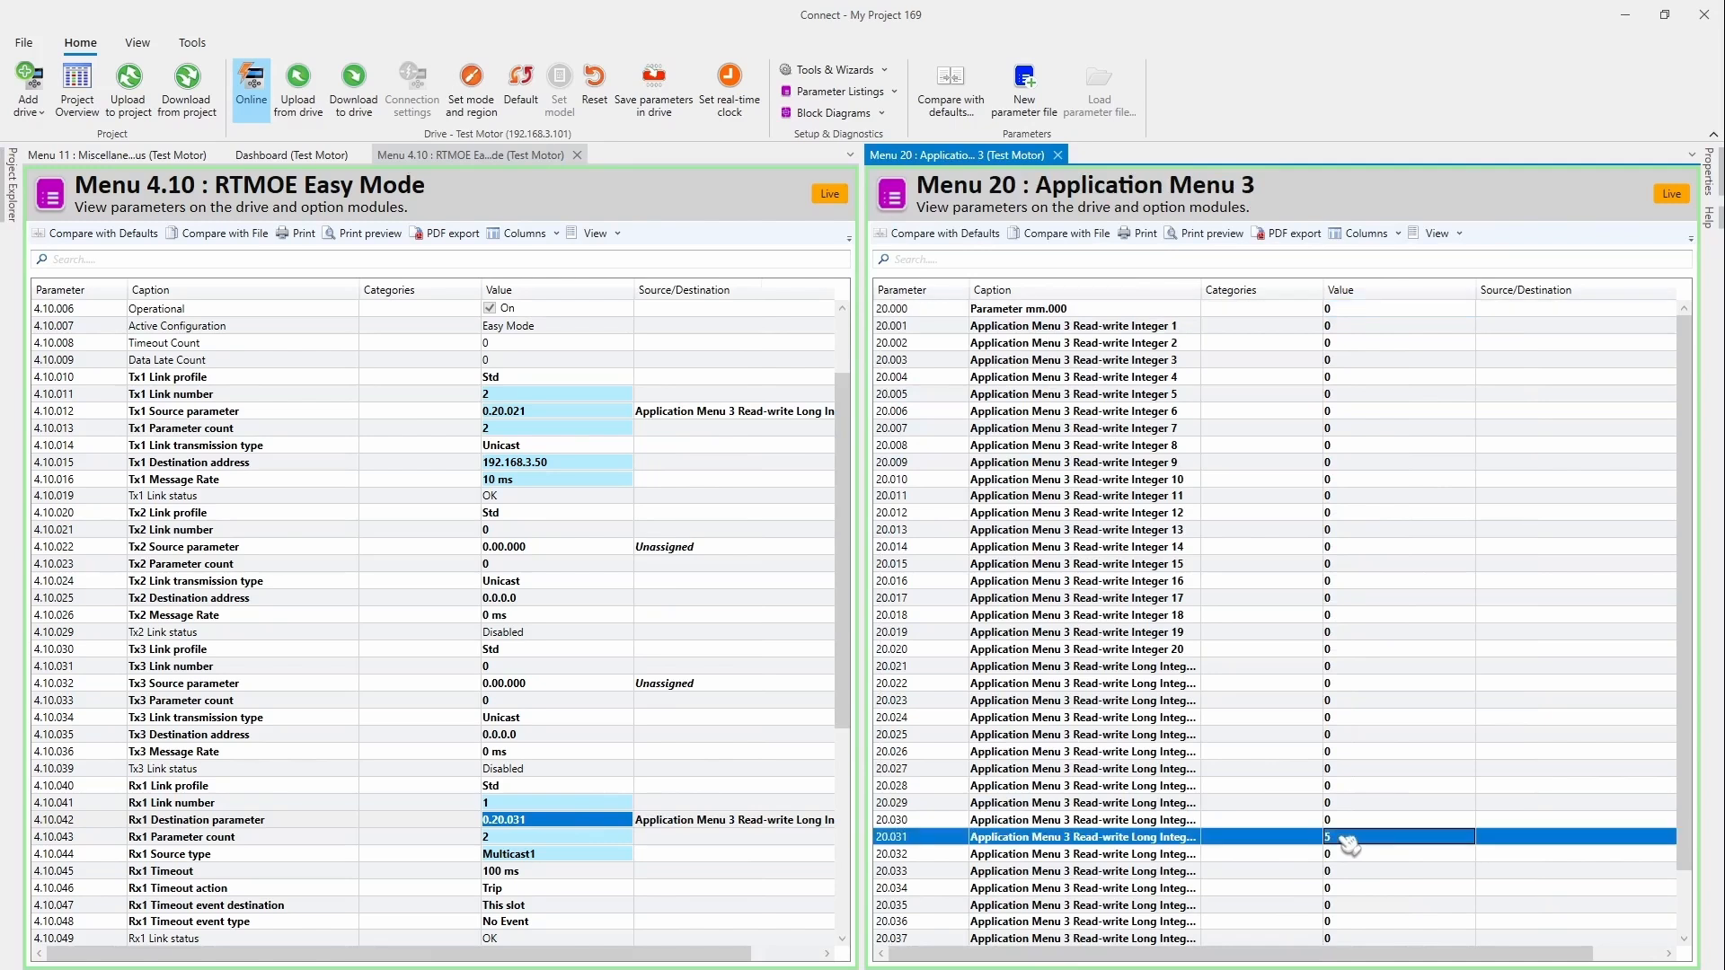
{"action": "left_click", "coordinate": [552, 415]}
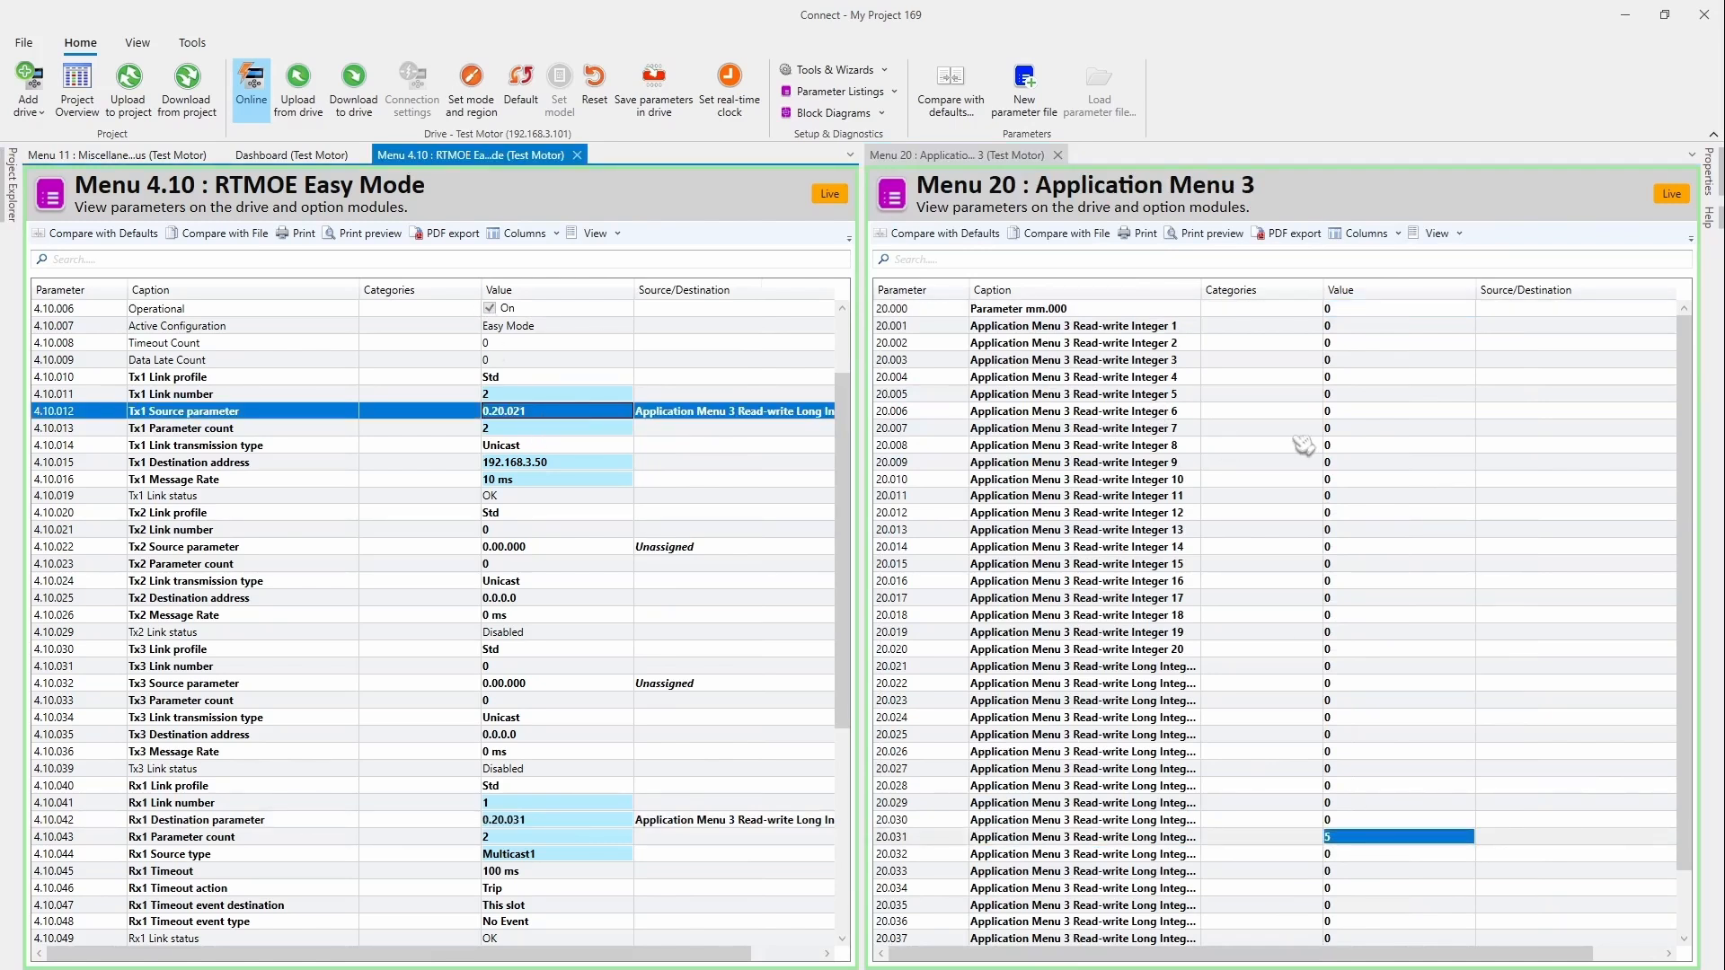
Step: Check parameter 20.031, then tick 4.10.002 Reset to restart the RTMoE Easy Mode link
{"action": "left_click", "coordinate": [1362, 840]}
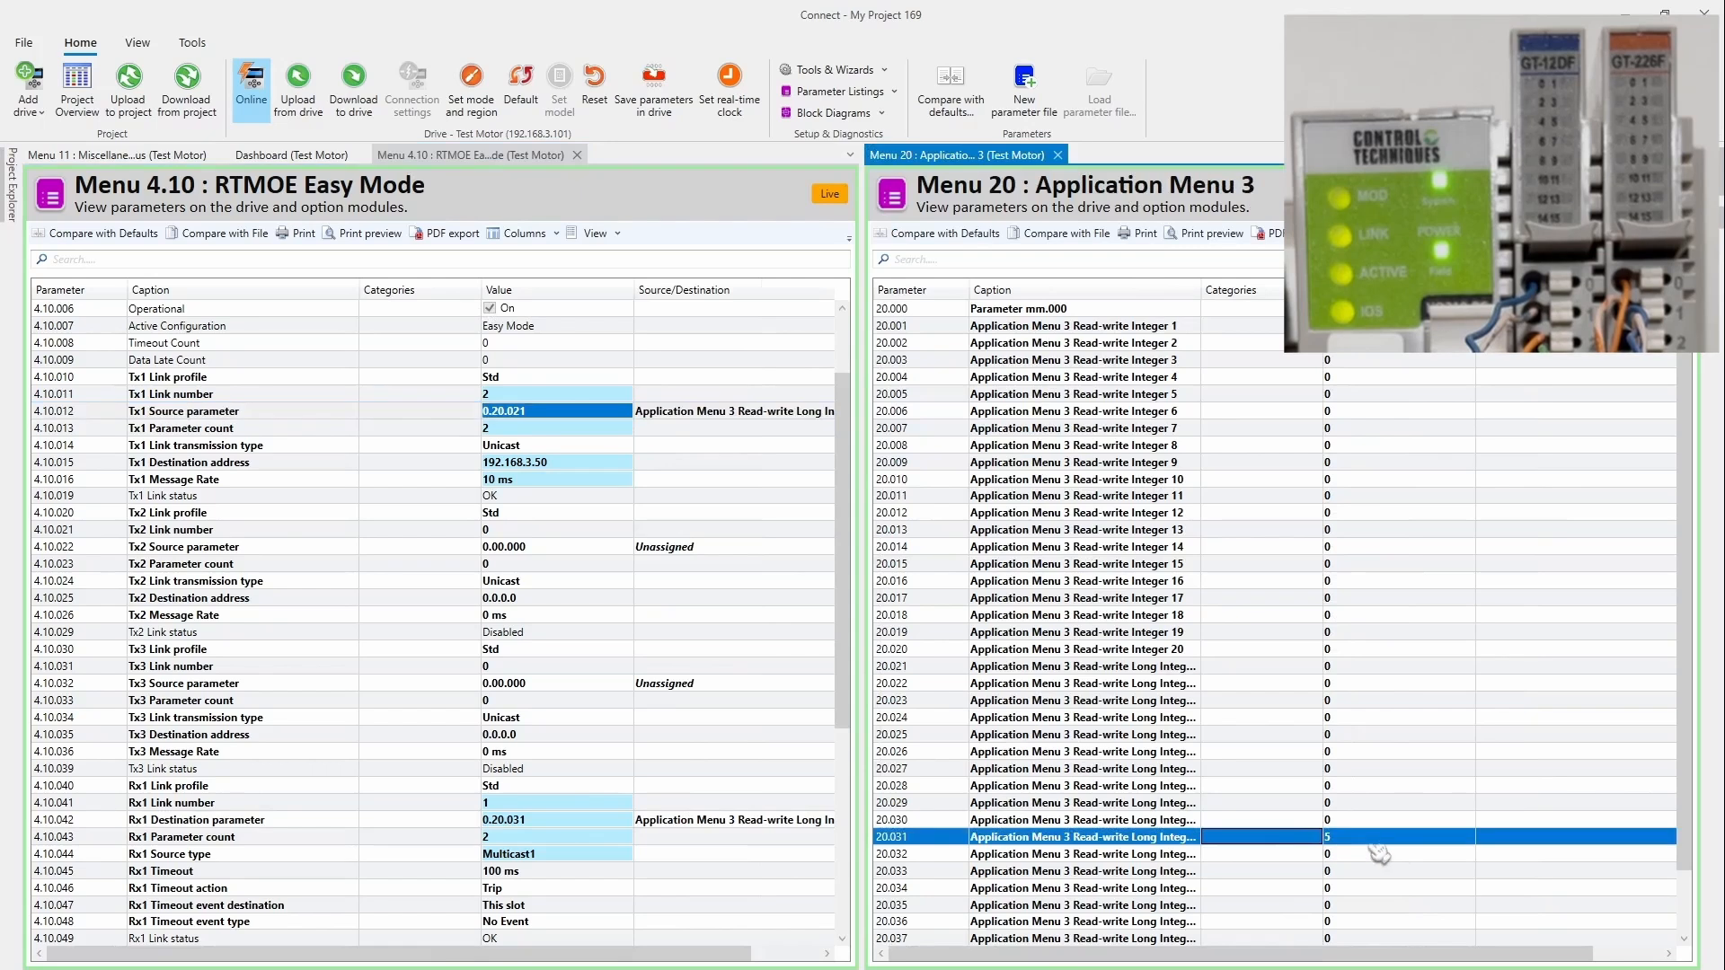
{"action": "scroll", "coordinate": [688, 454], "scroll_direction": "up", "scroll_amount": 2}
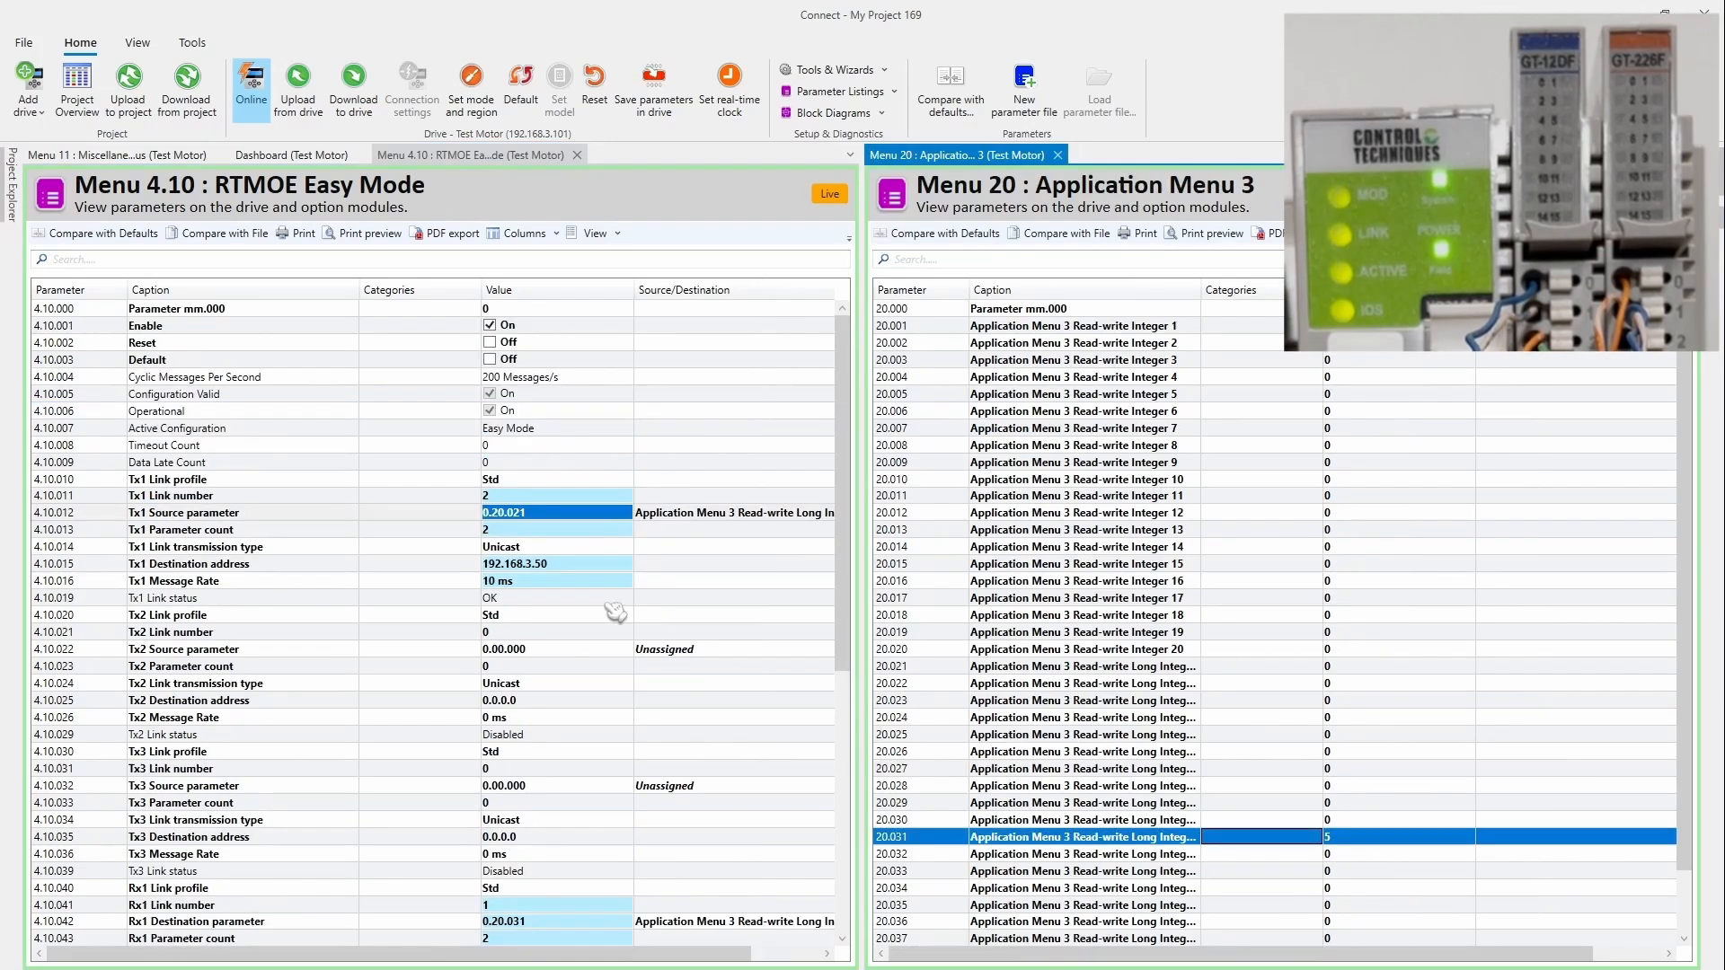
{"action": "scroll", "coordinate": [615, 618], "scroll_direction": "down", "scroll_amount": 6}
{"action": "scroll", "coordinate": [611, 654], "scroll_direction": "up", "scroll_amount": 7}
{"action": "scroll", "coordinate": [543, 511], "scroll_direction": "down", "scroll_amount": 2}
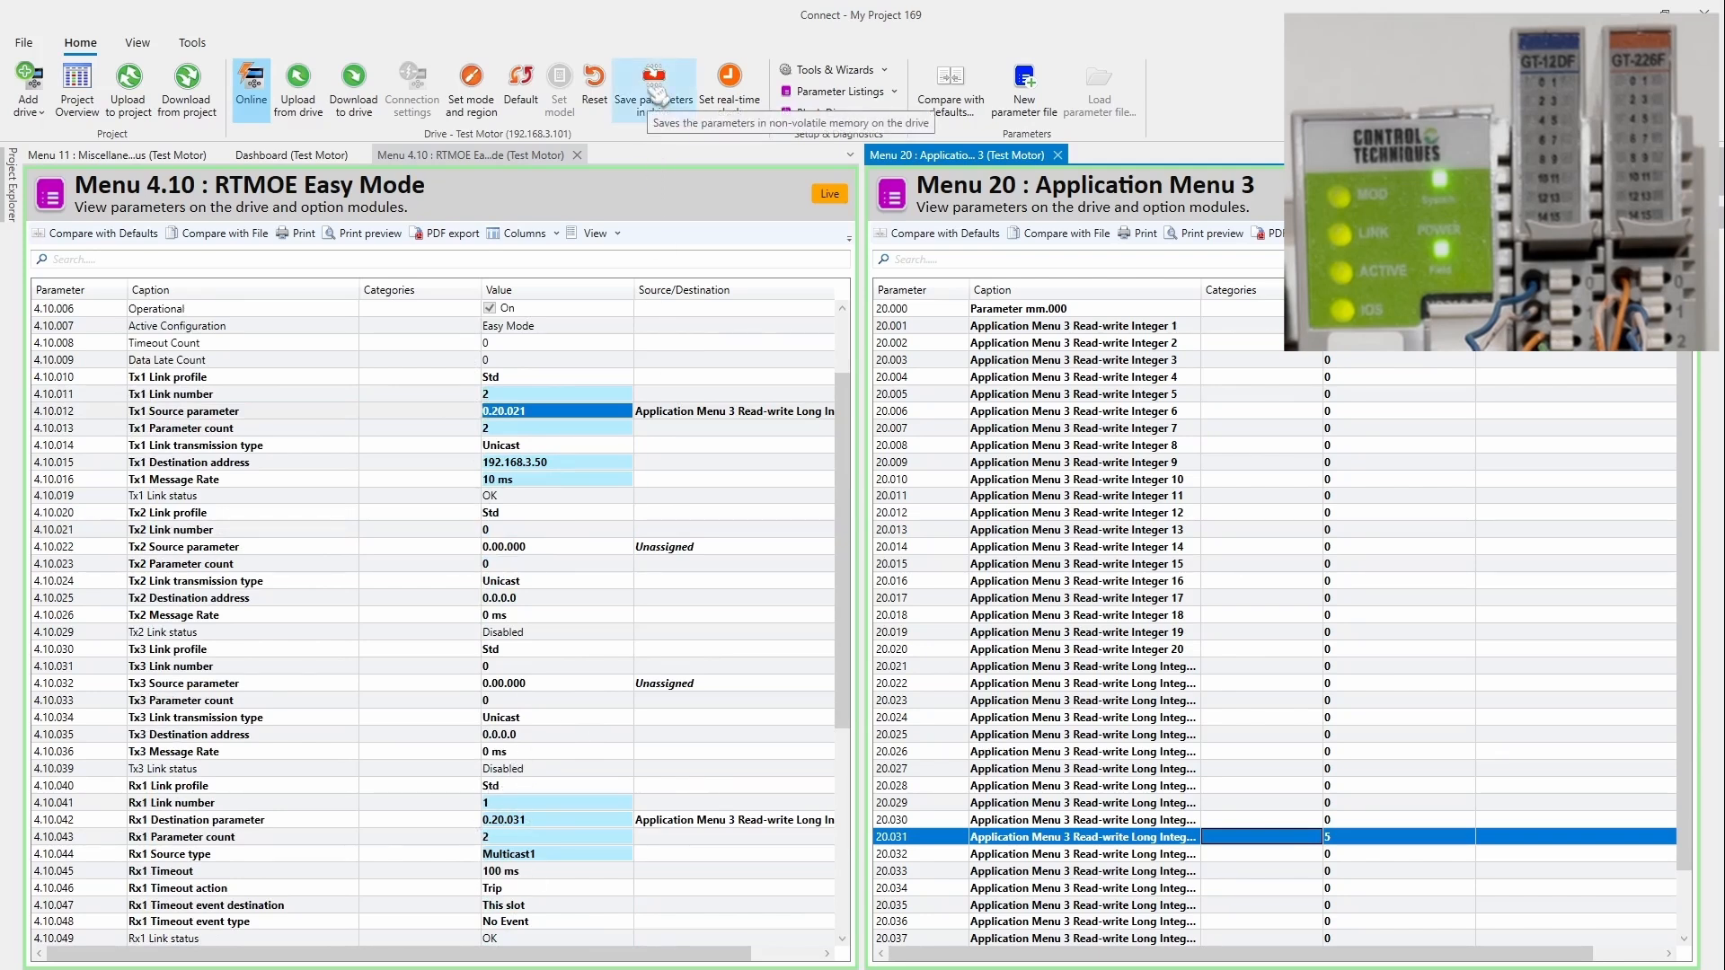
{"action": "scroll", "coordinate": [665, 564], "scroll_direction": "up", "scroll_amount": 2}
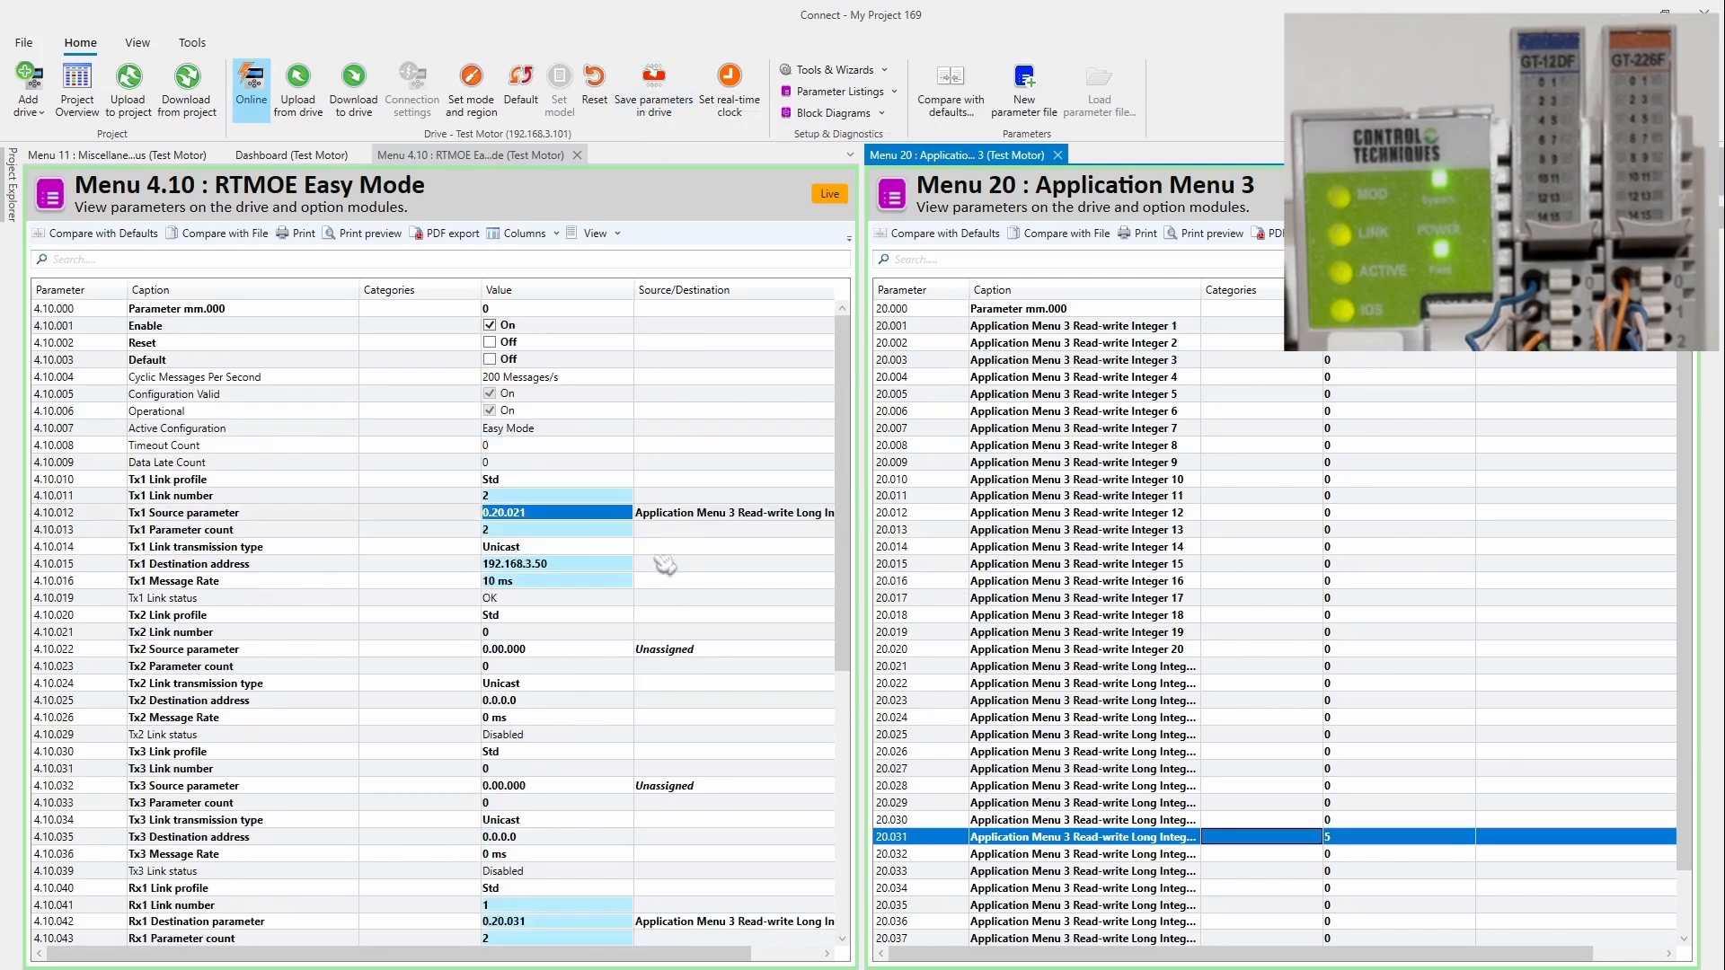
{"action": "left_click", "coordinate": [419, 345]}
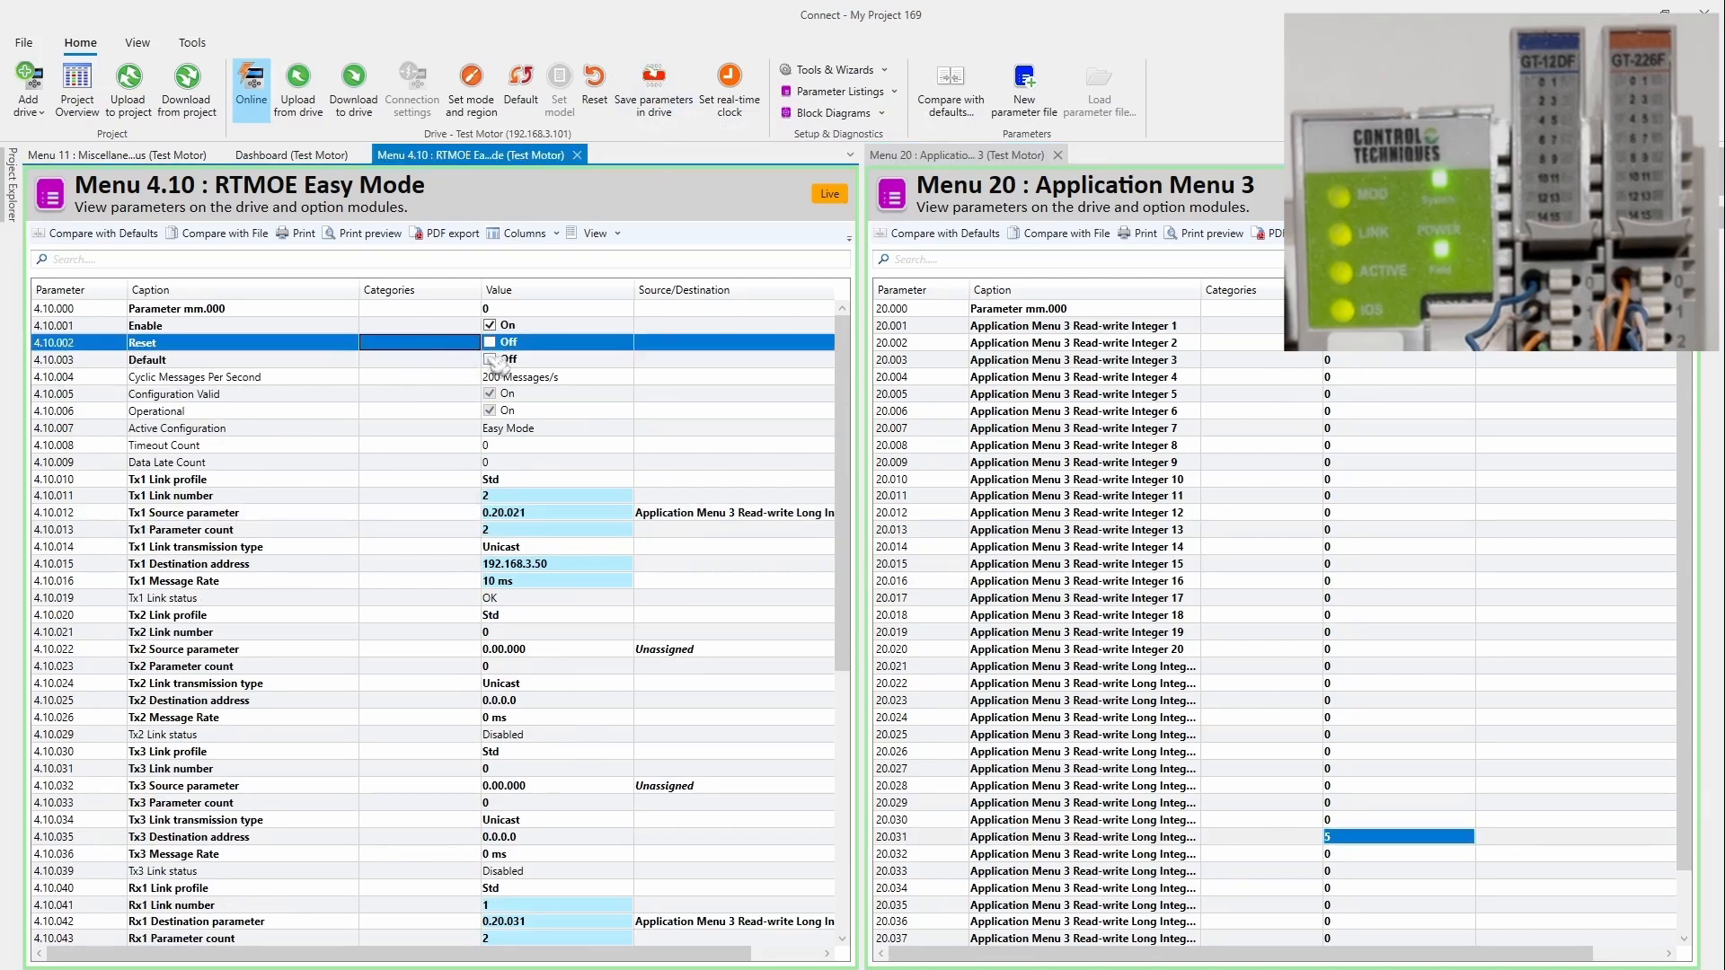
{"action": "left_click", "coordinate": [490, 342]}
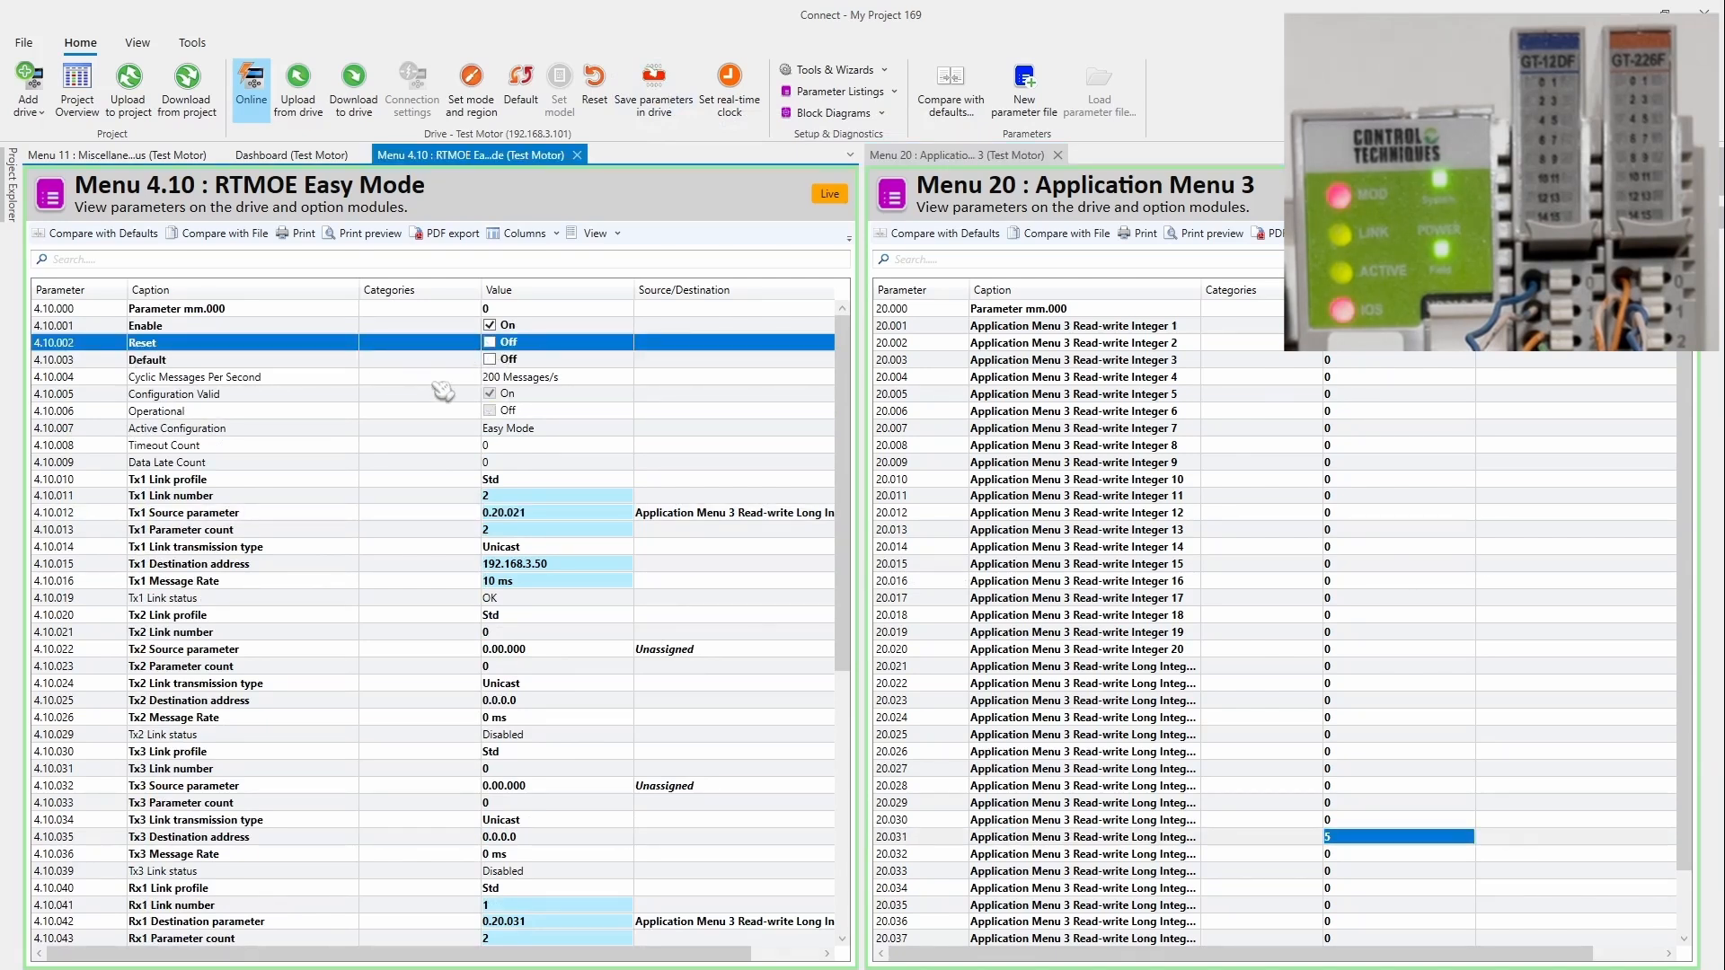
Step: Check cyclic messages per second and Tx1 Message Rate, then reset the link again so 20.031 reads 261
{"action": "left_click", "coordinate": [438, 379]}
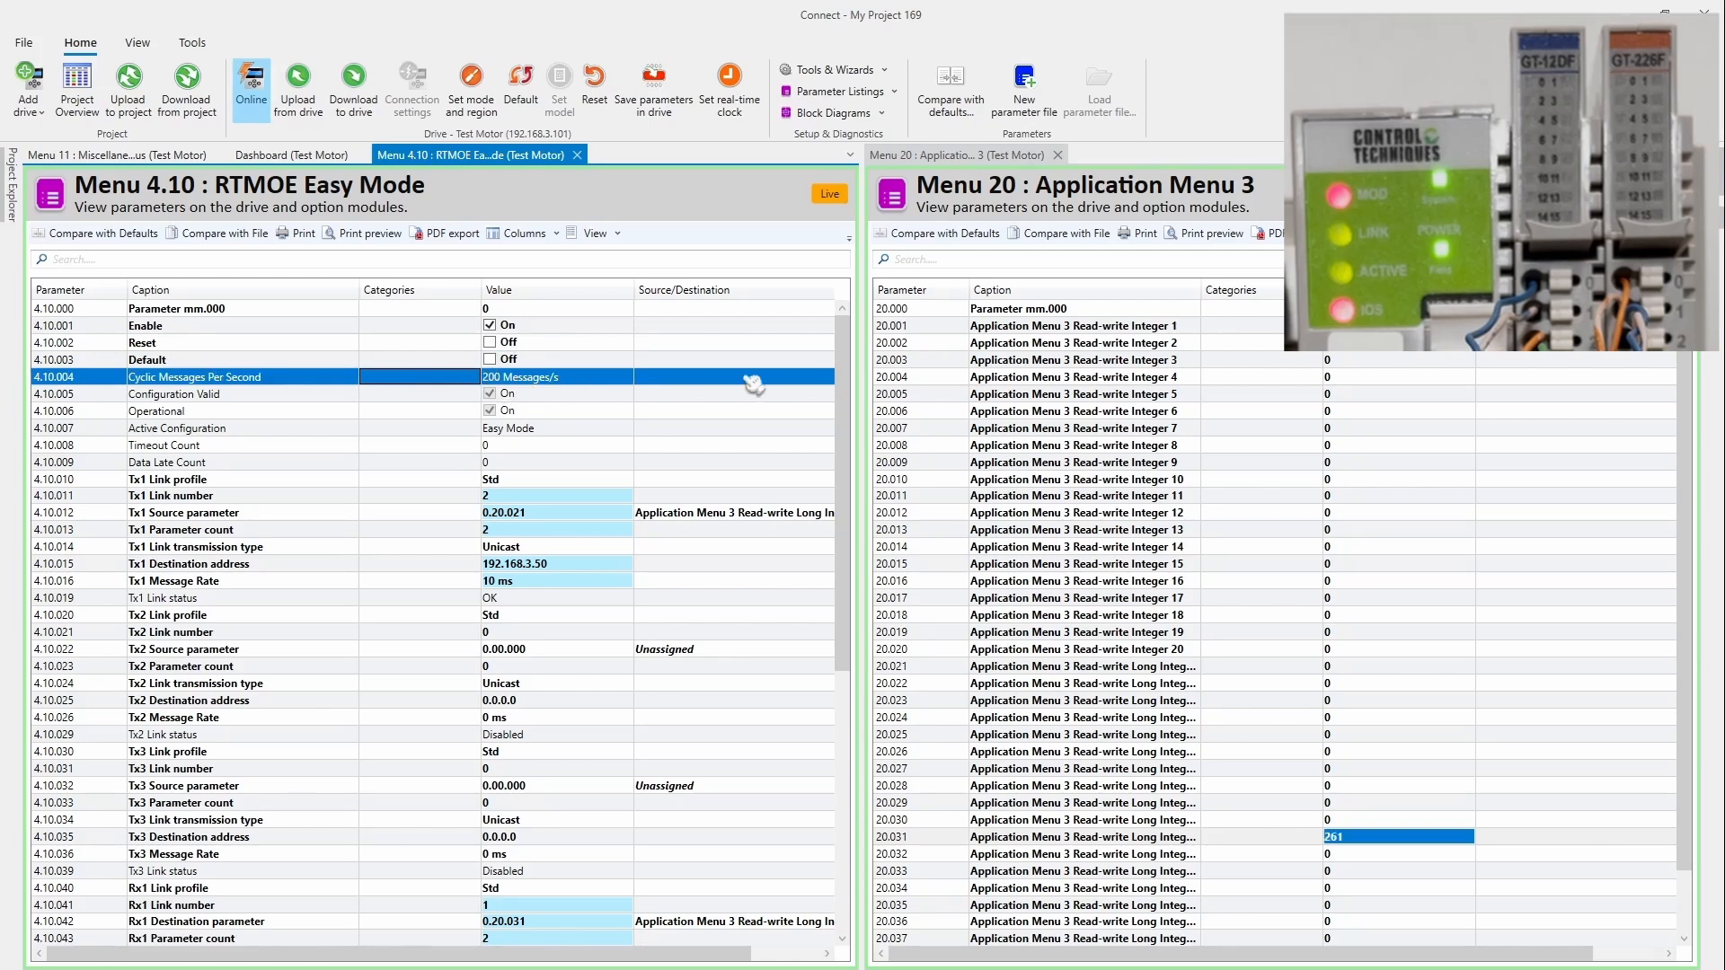
{"action": "scroll", "coordinate": [730, 527], "scroll_direction": "down", "scroll_amount": 2}
{"action": "left_click", "coordinate": [469, 483]}
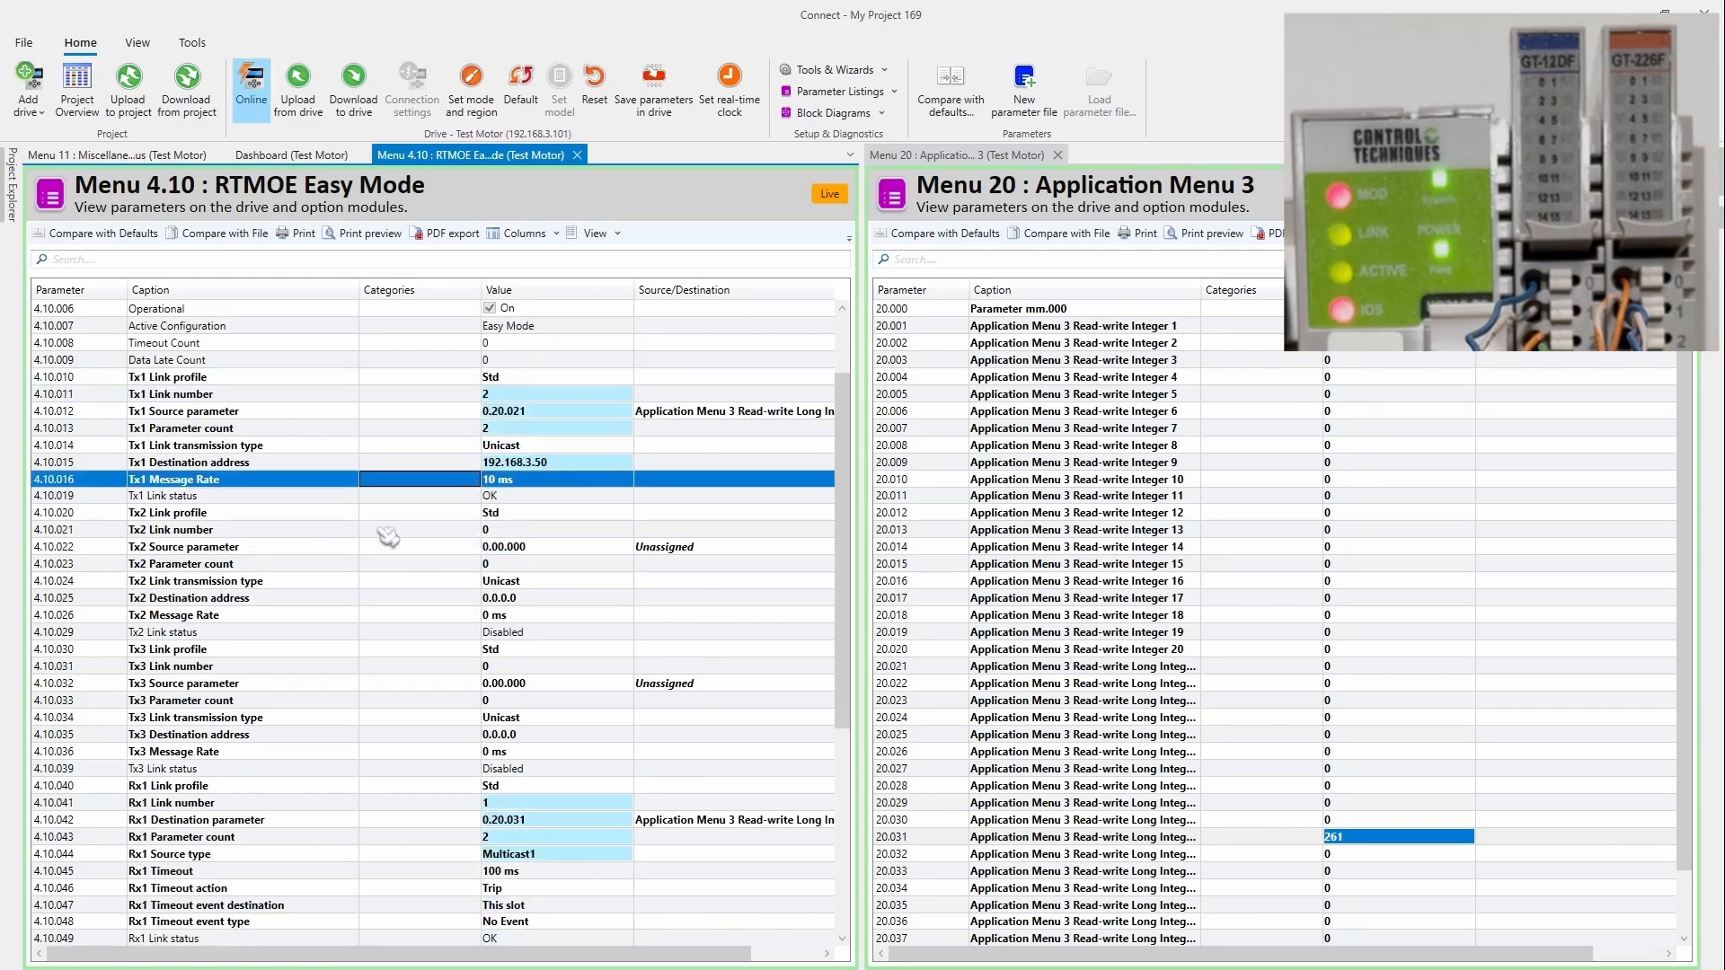
{"action": "scroll", "coordinate": [353, 652], "scroll_direction": "down", "scroll_amount": 2}
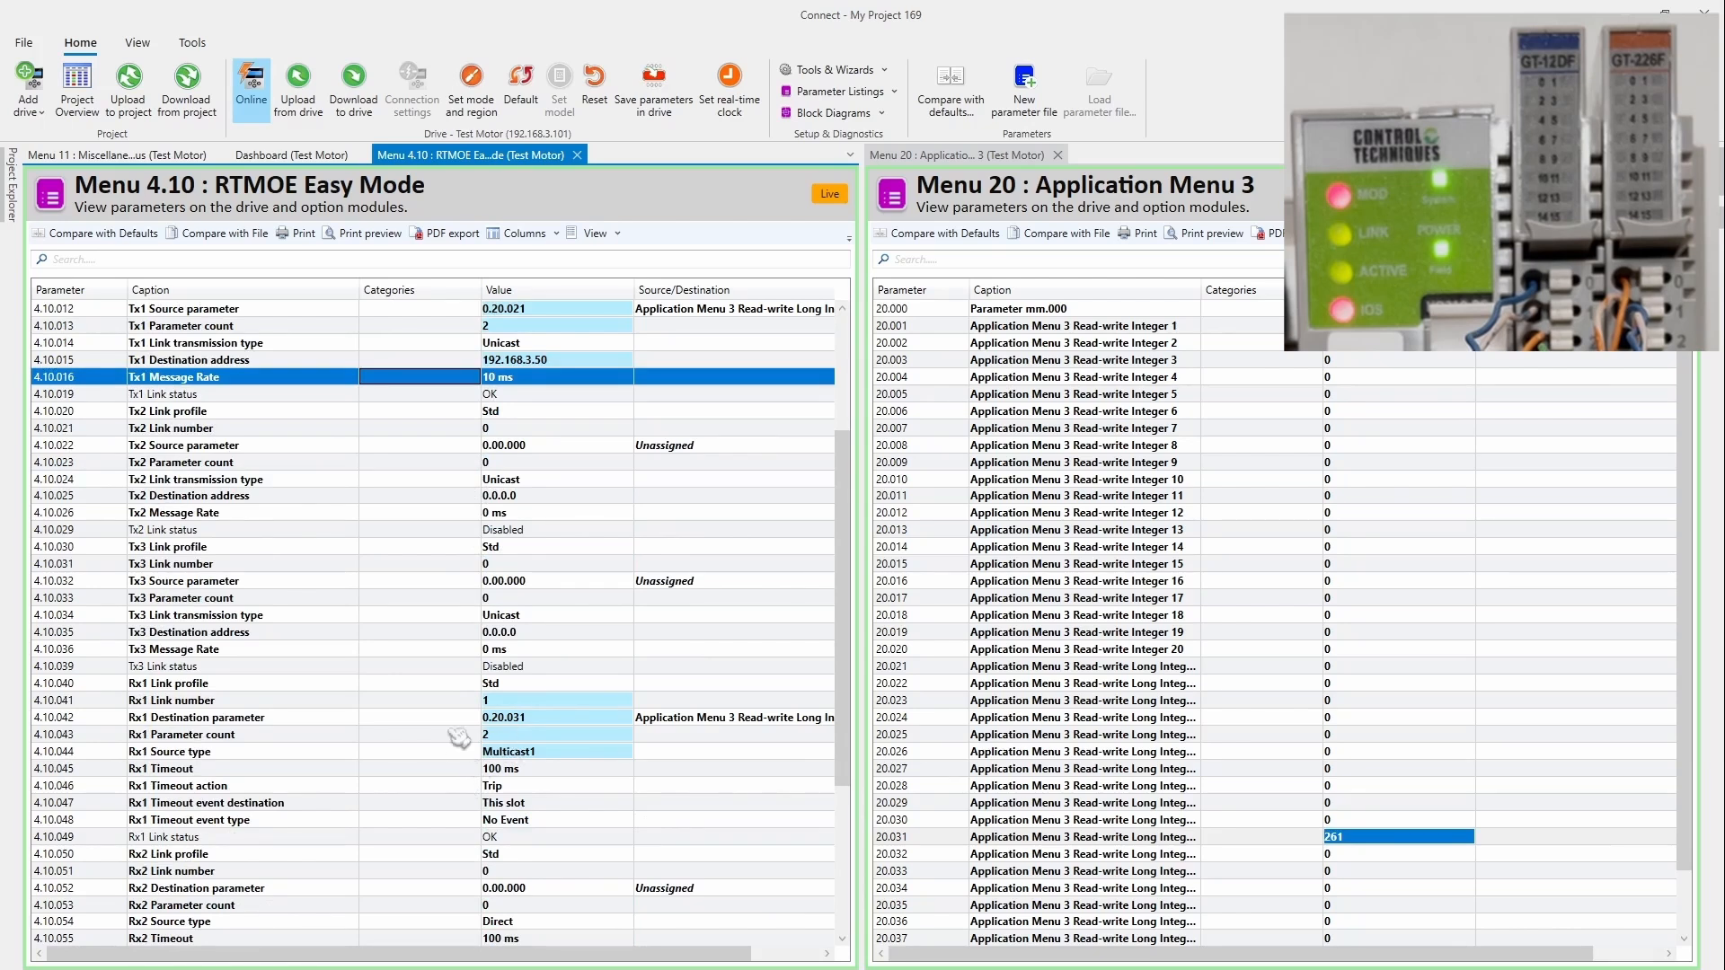
{"action": "scroll", "coordinate": [467, 751], "scroll_direction": "up", "scroll_amount": 2}
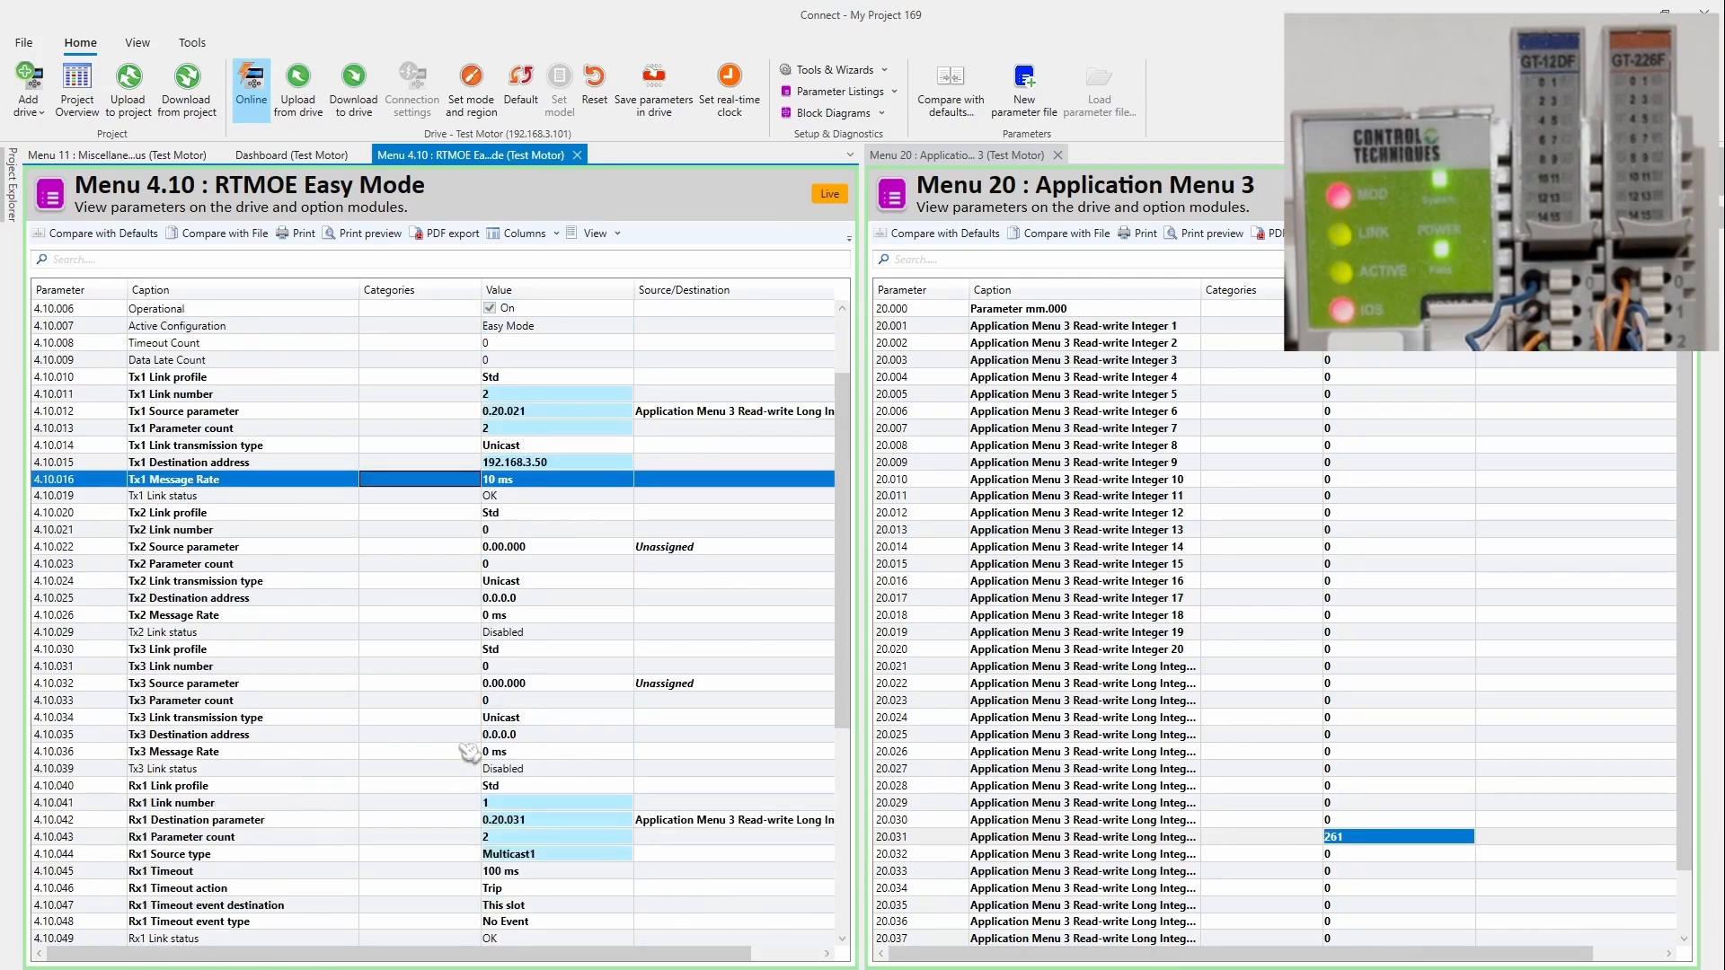
{"action": "left_click", "coordinate": [1298, 839]}
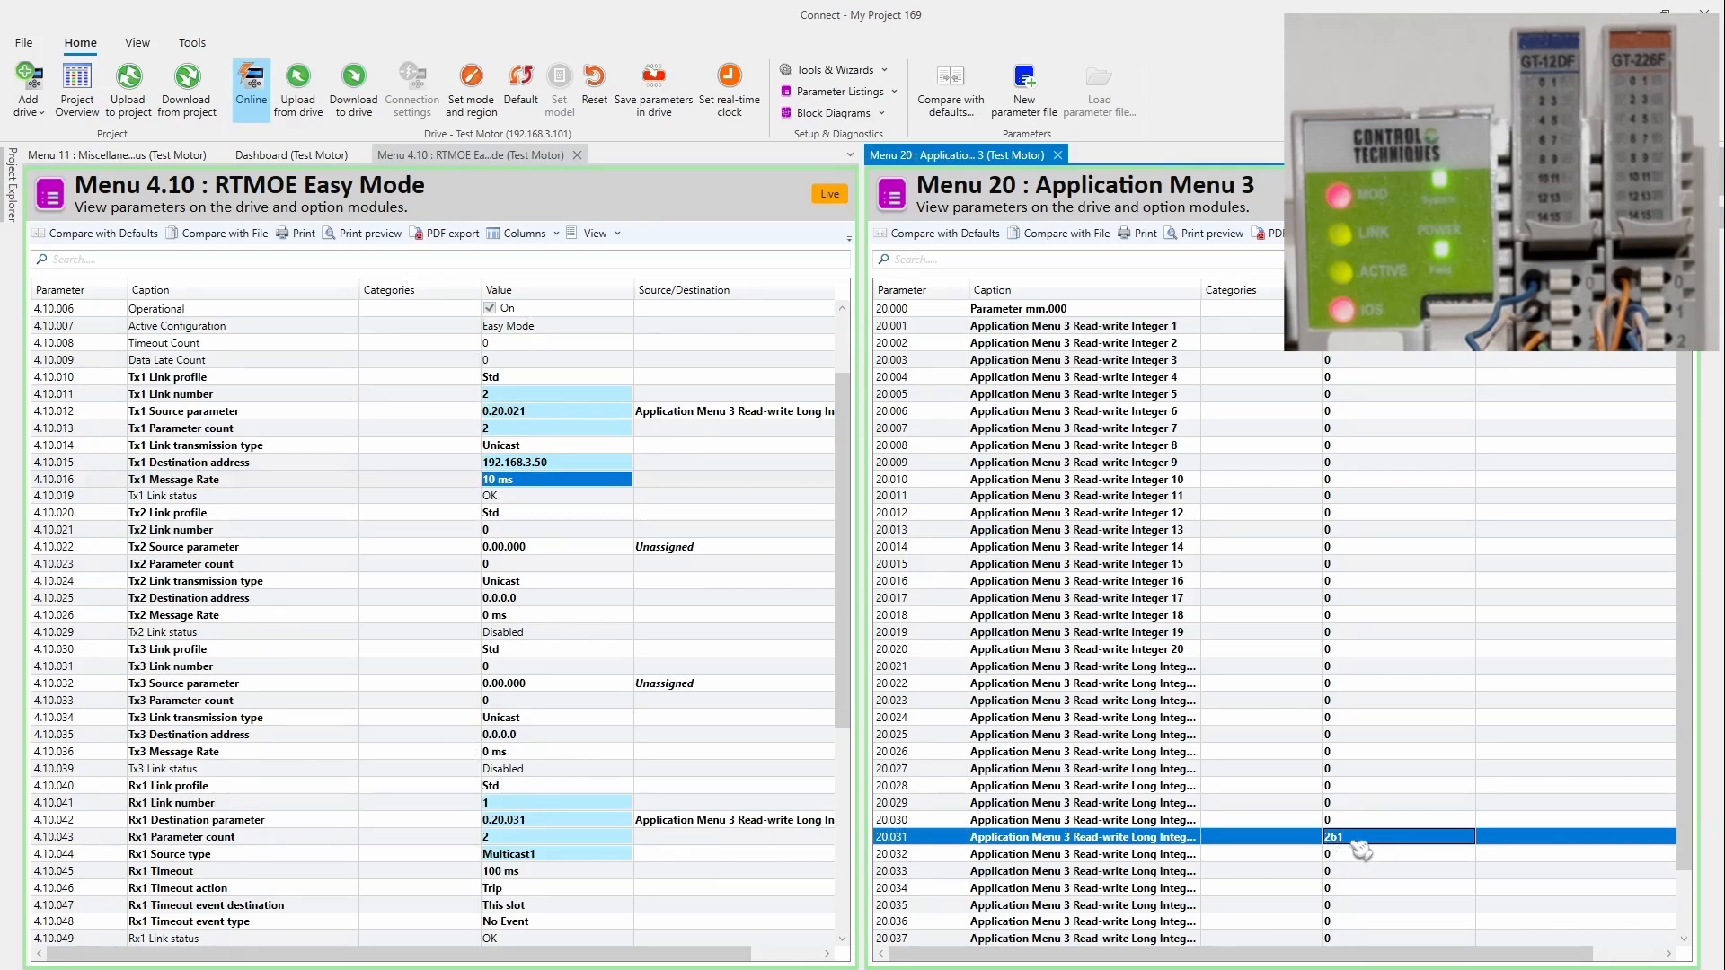
{"action": "scroll", "coordinate": [434, 653], "scroll_direction": "up", "scroll_amount": 2}
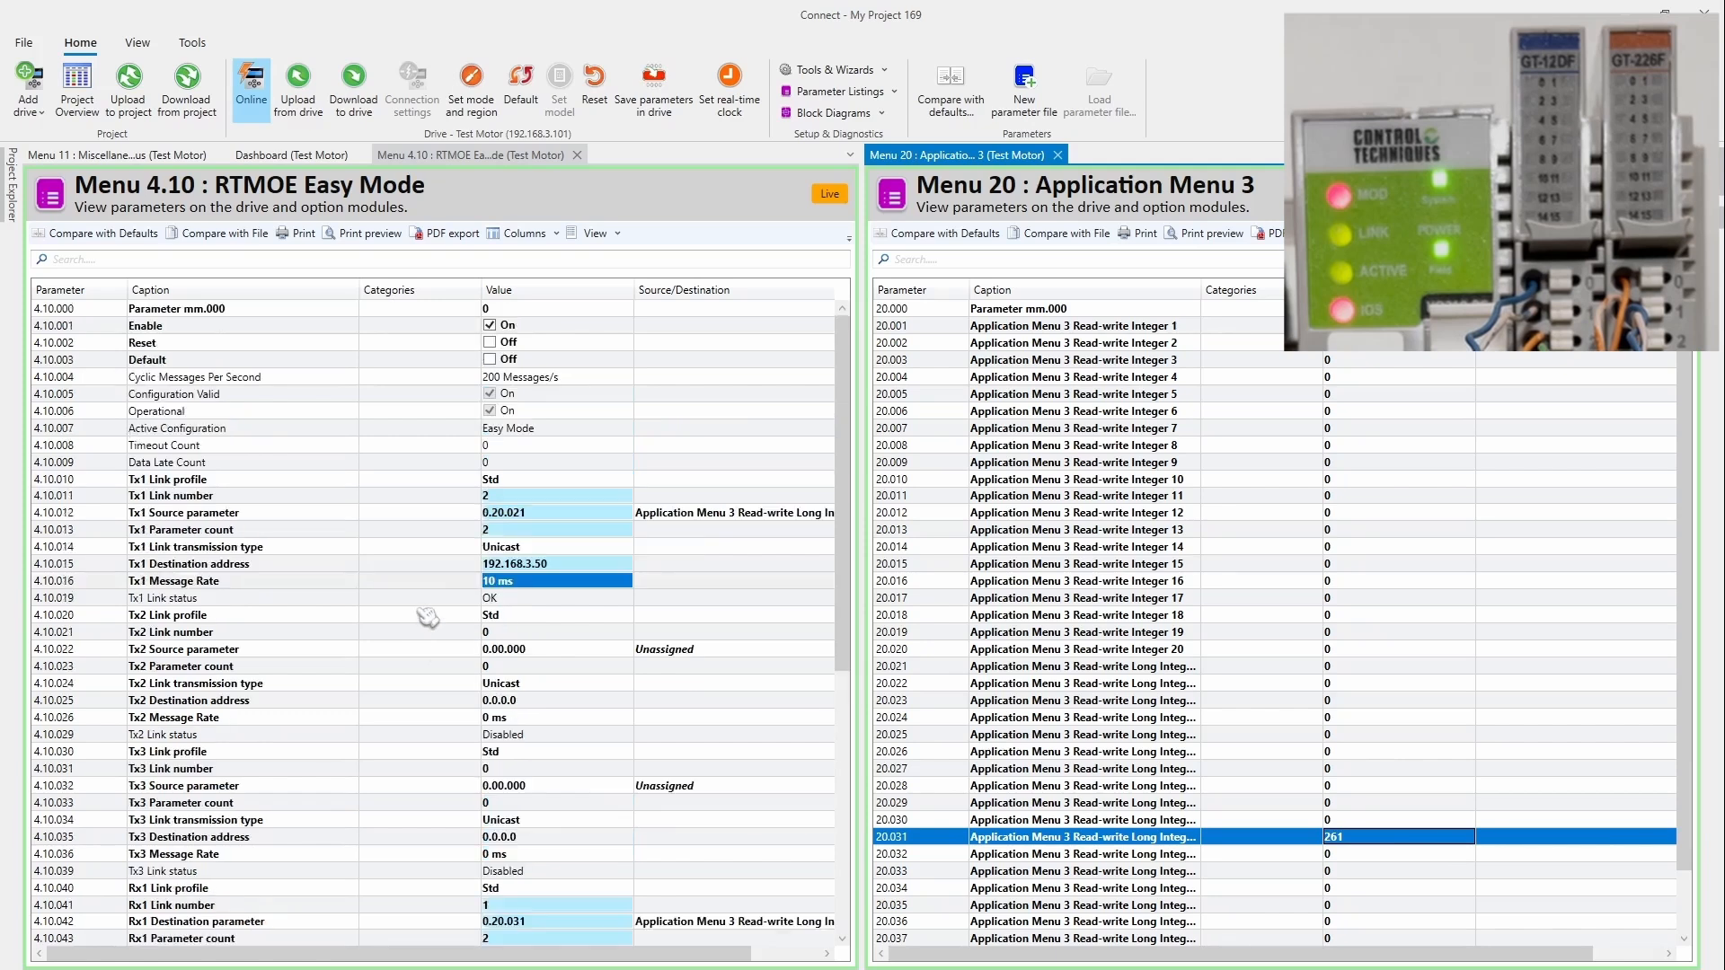
{"action": "left_click", "coordinate": [391, 347]}
{"action": "left_click", "coordinate": [490, 341]}
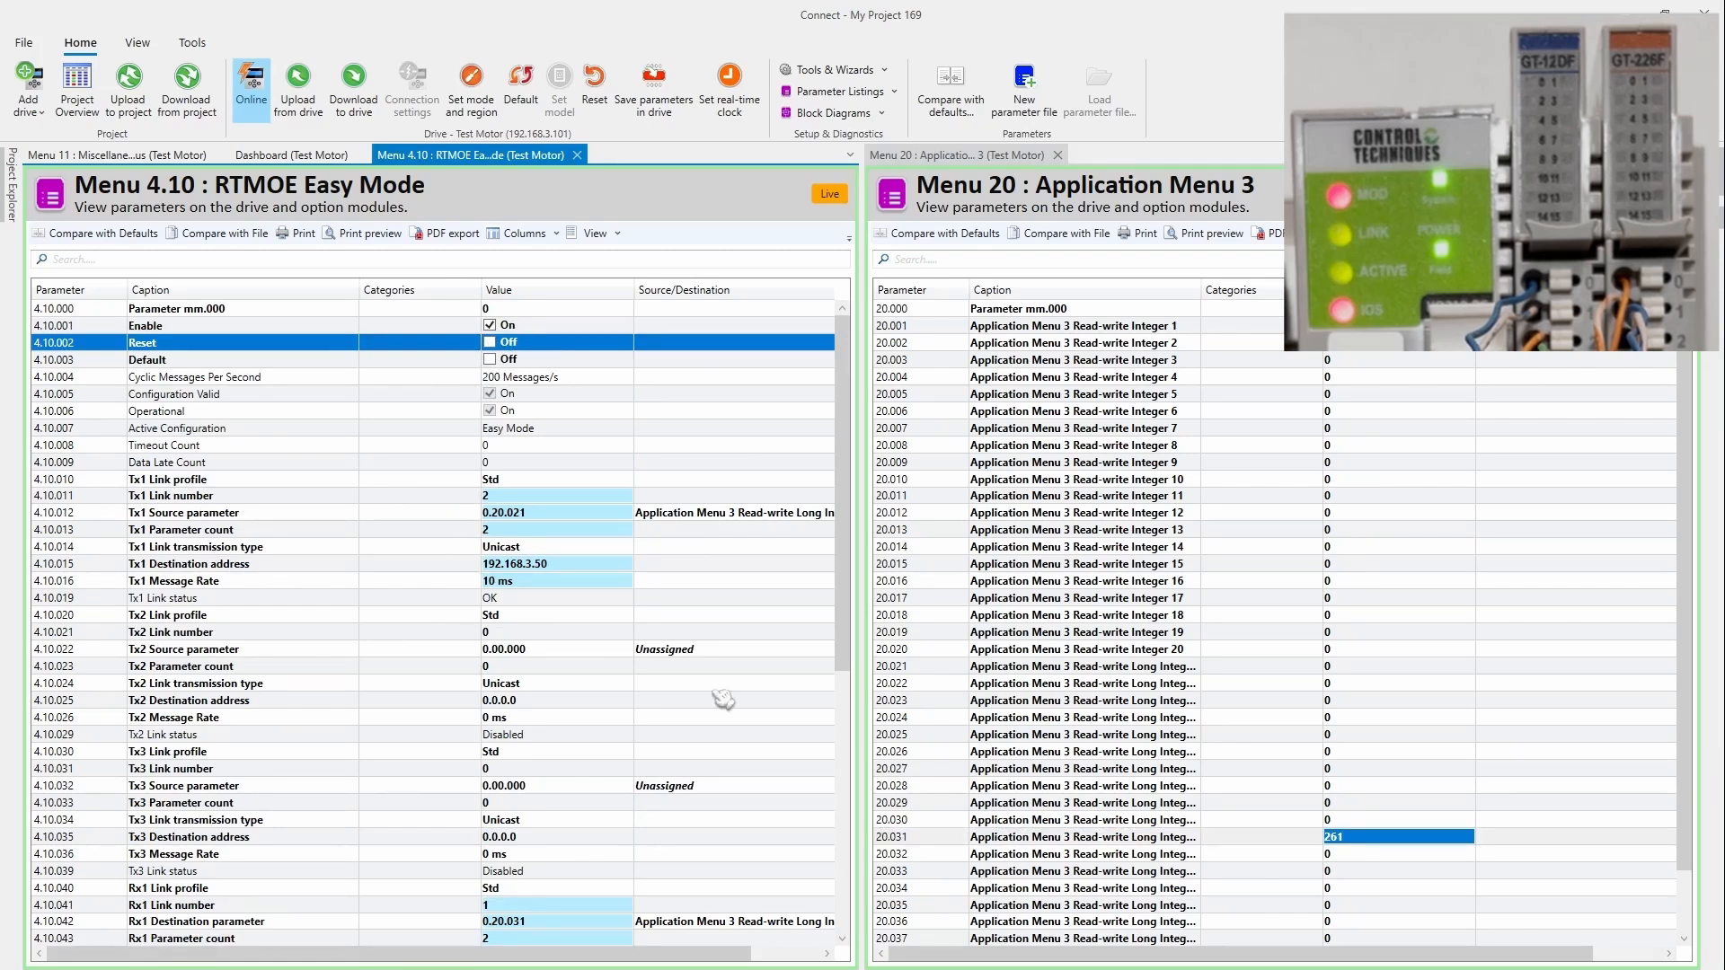
{"action": "scroll", "coordinate": [486, 750], "scroll_direction": "down", "scroll_amount": 4}
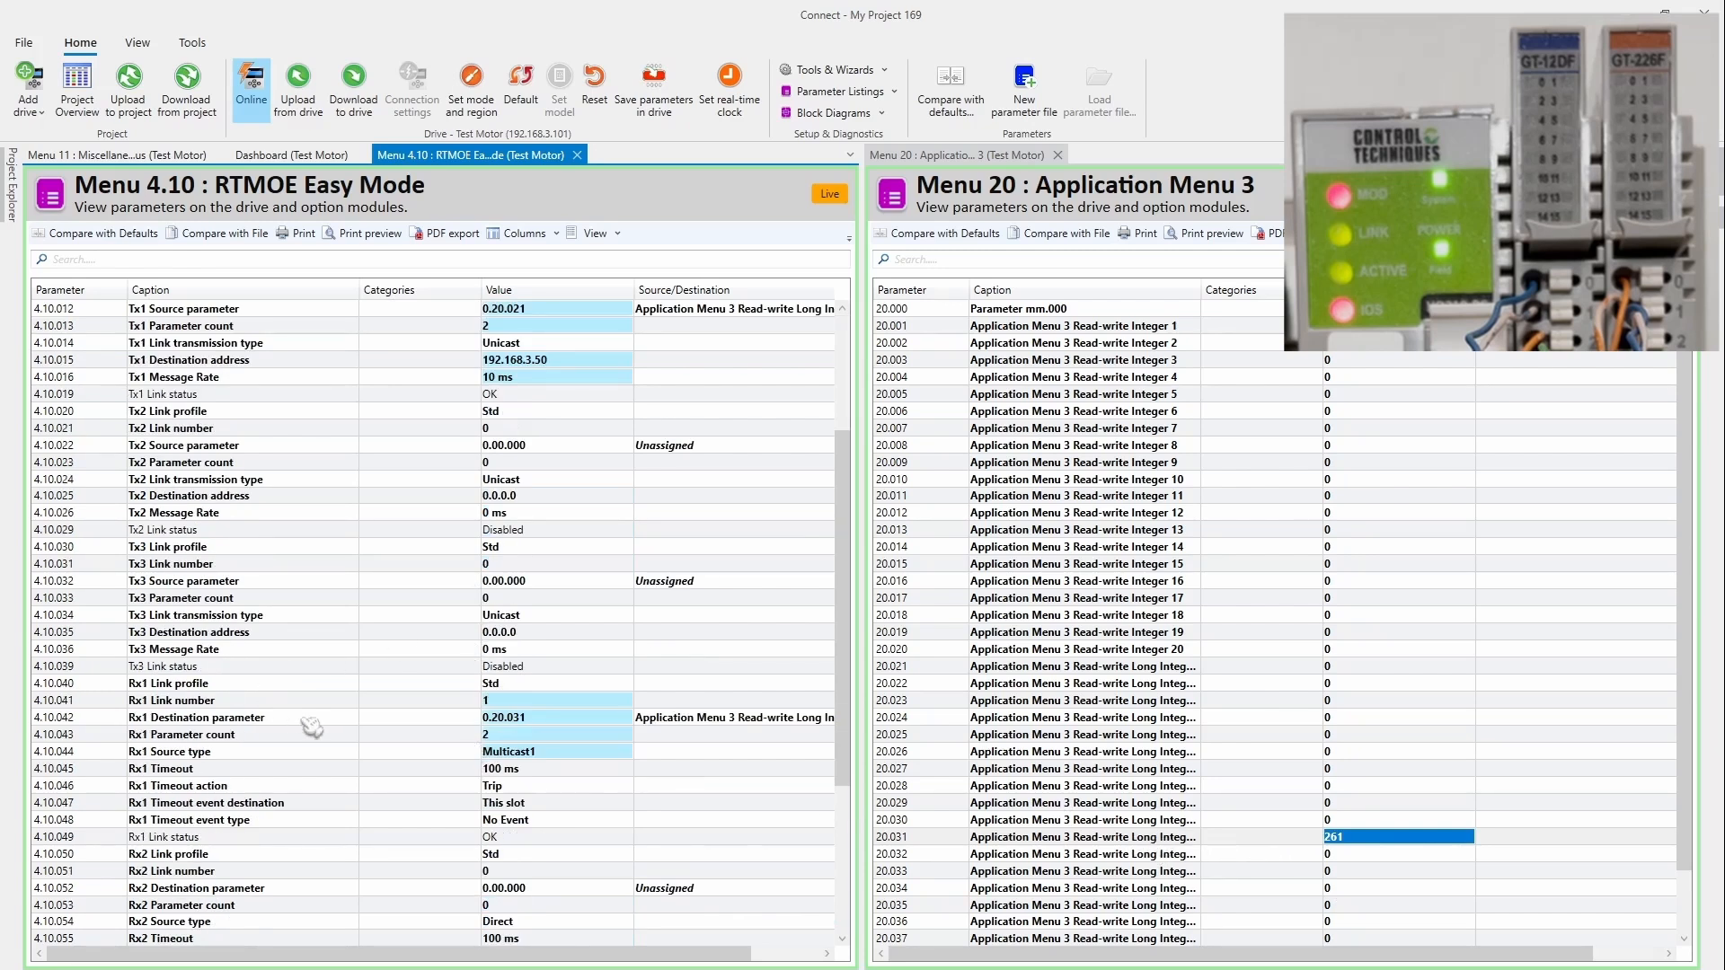
Step: Caption parameter 20.031 'status' and 20.032 'inputs'
{"action": "left_click", "coordinate": [1184, 836]}
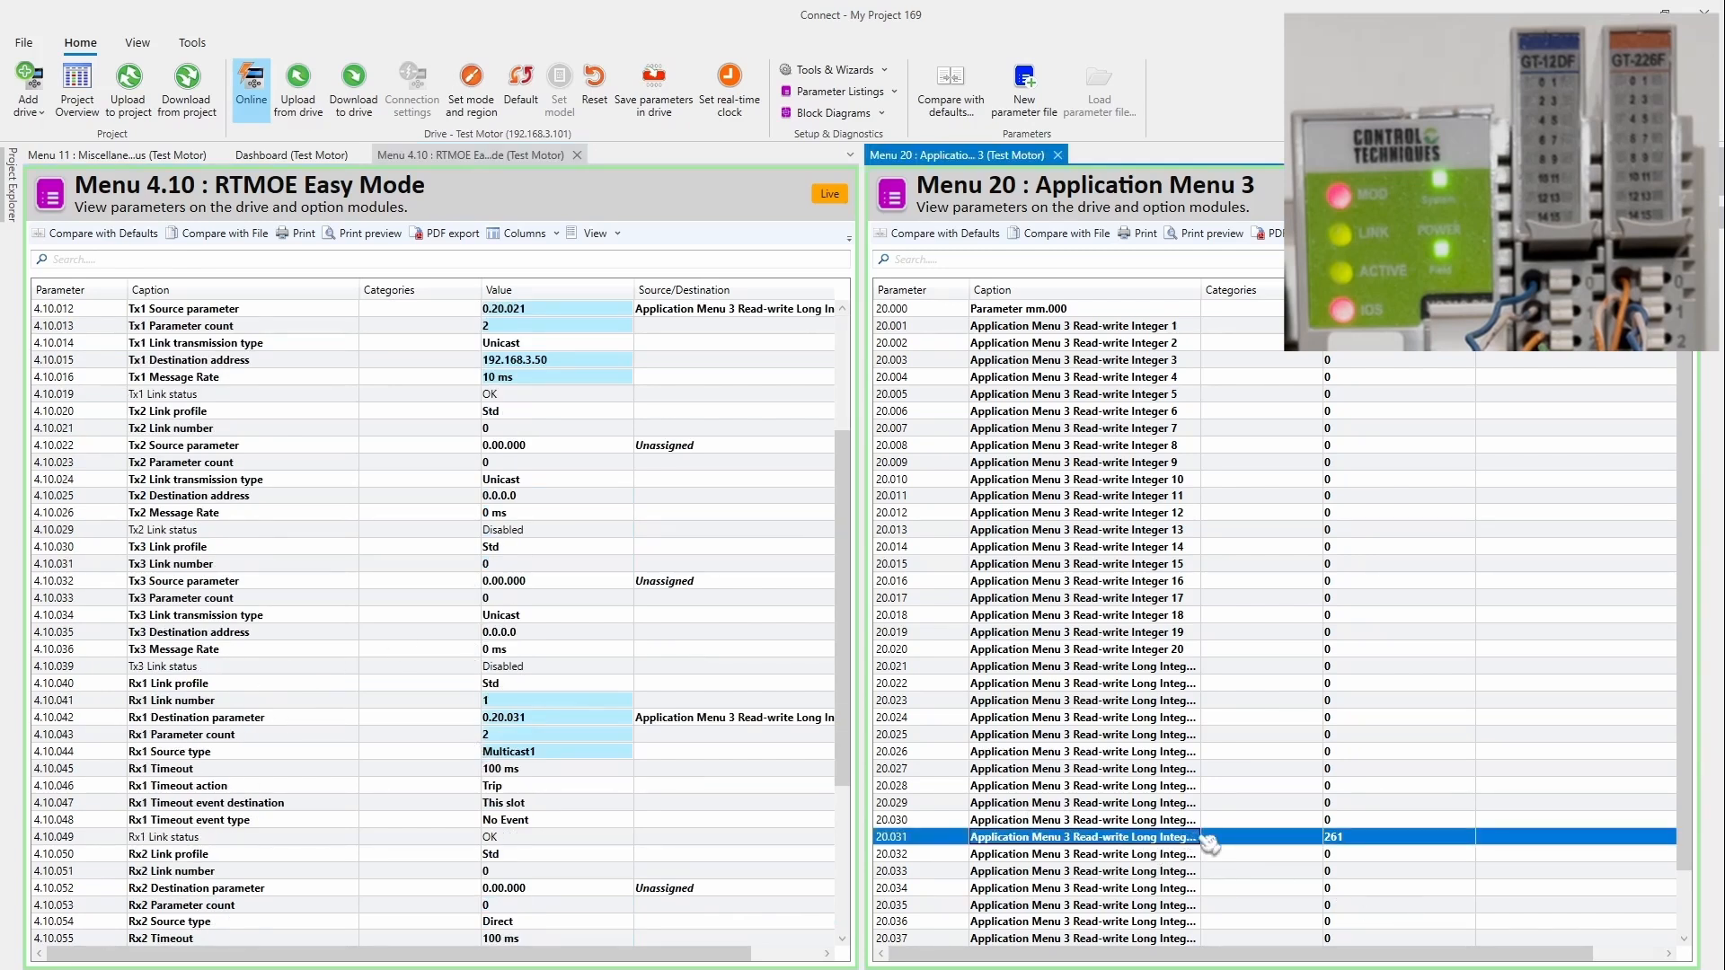
{"action": "left_click_drag", "start_coordinate": [1188, 850], "coordinate": [972, 845]}
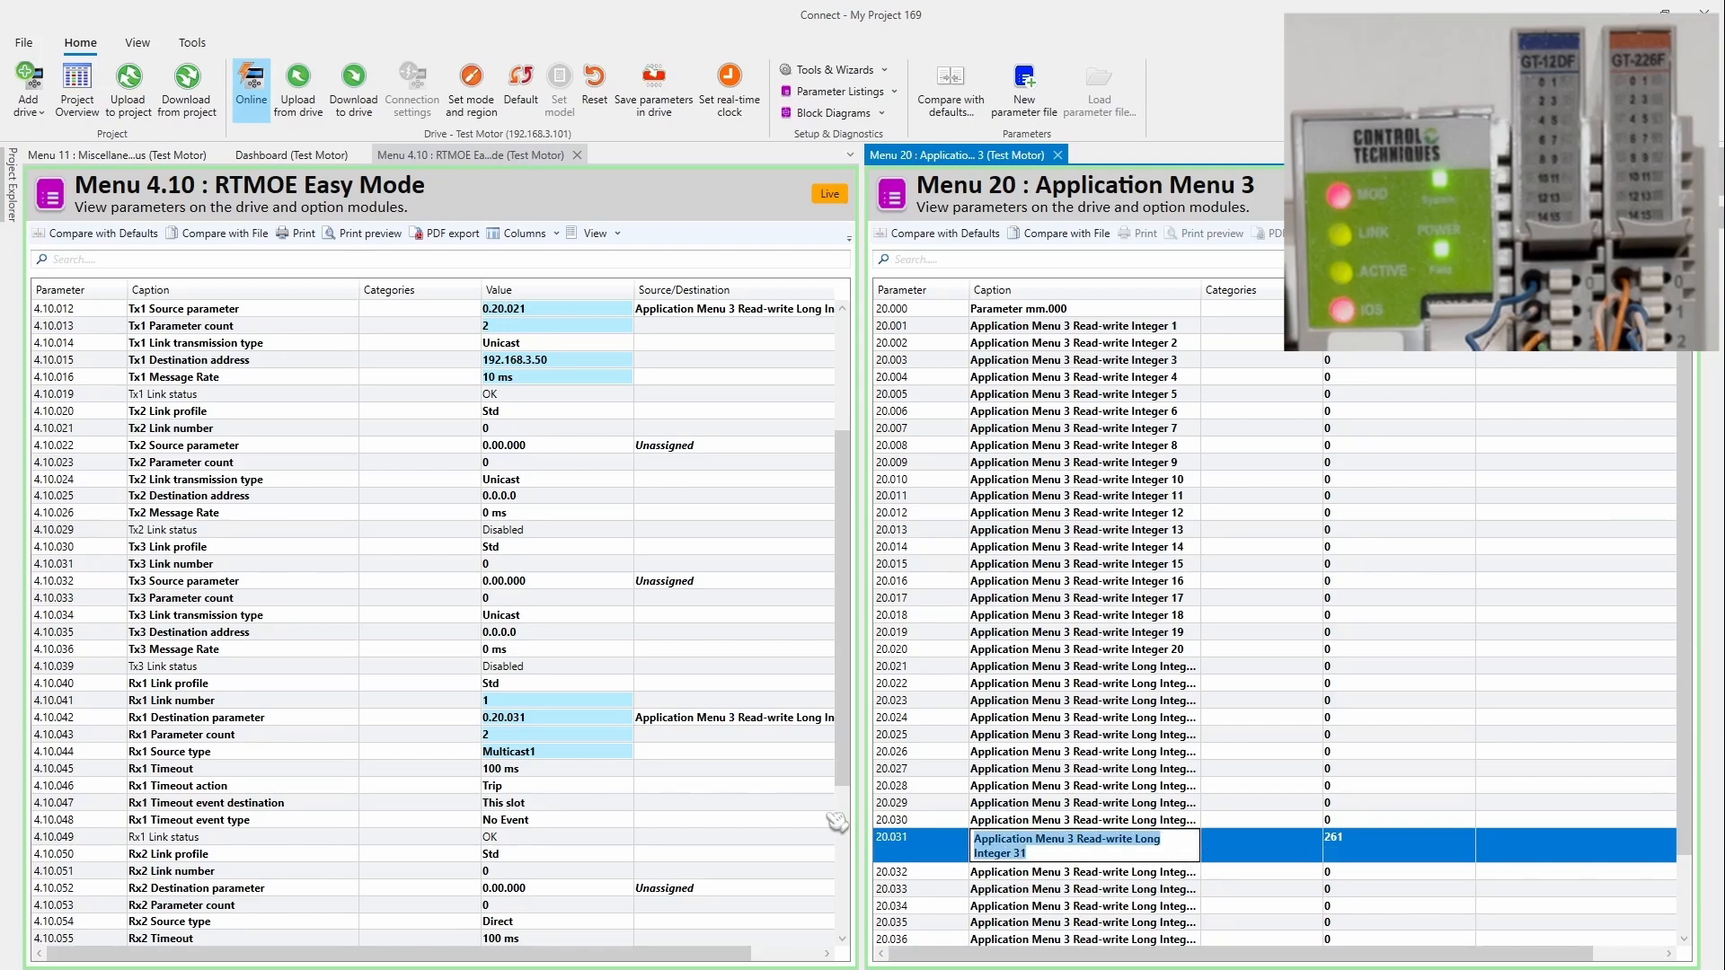
{"action": "key", "text": "BackSpace"}
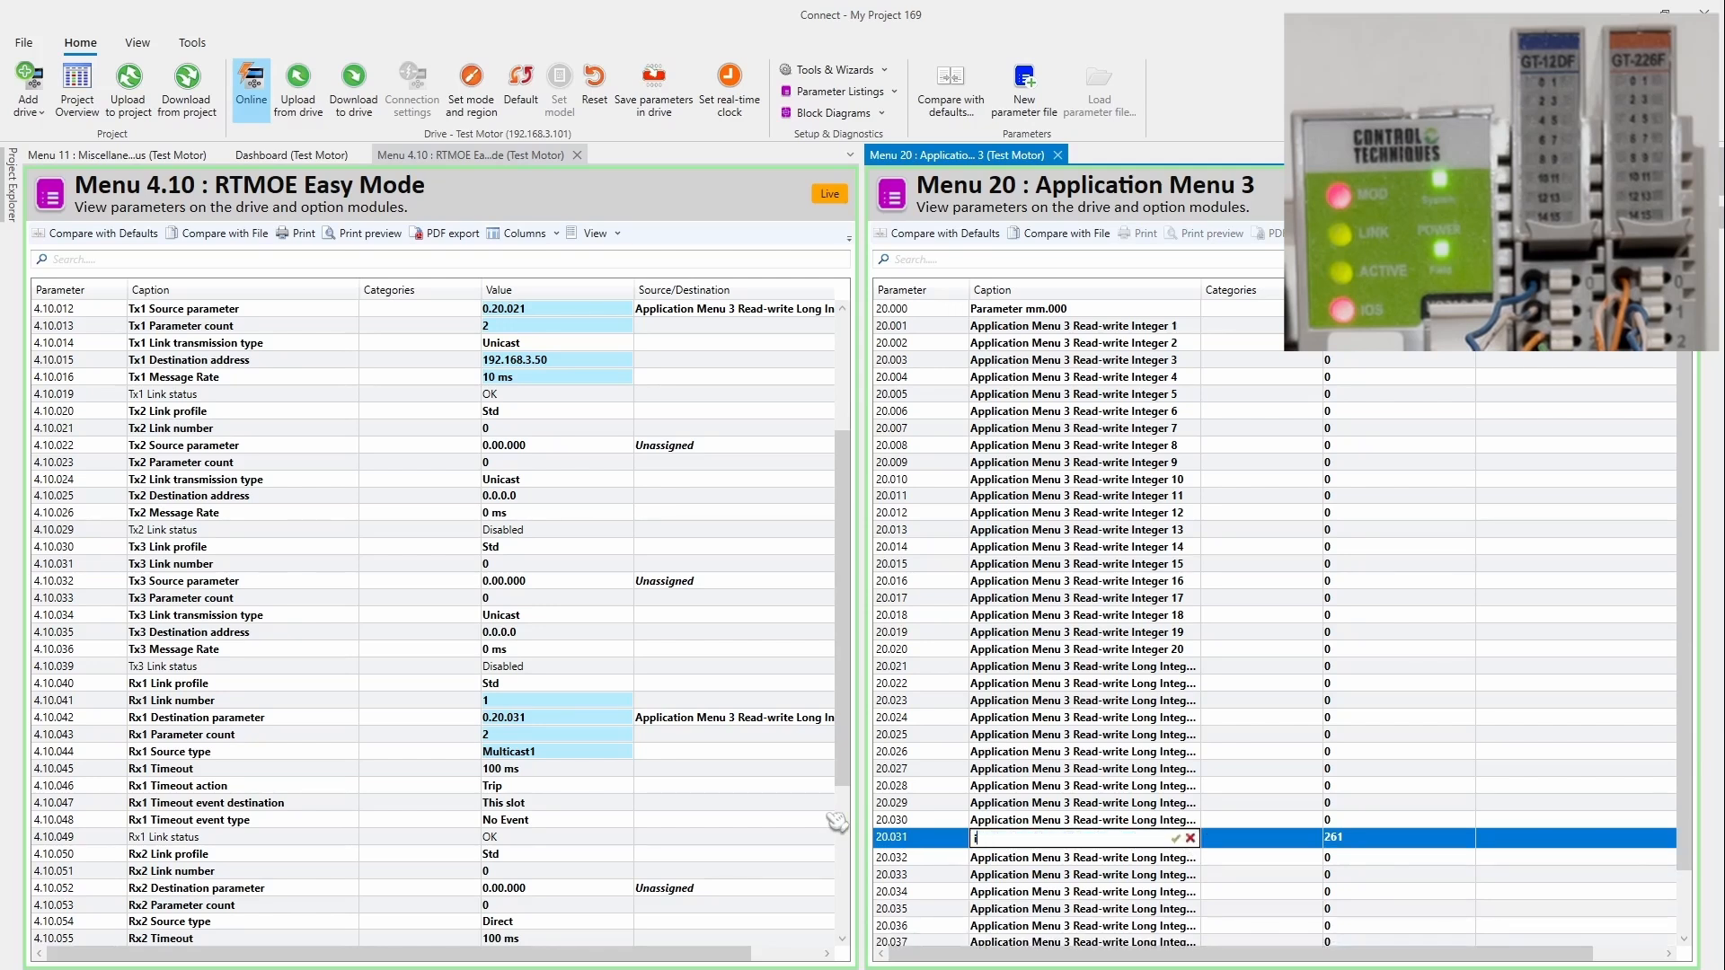
{"action": "type", "text": "status"}
{"action": "left_click", "coordinate": [1022, 876]}
{"action": "double_click", "coordinate": [1031, 860]}
{"action": "left_click_drag", "start_coordinate": [1033, 858], "coordinate": [932, 855]}
{"action": "type", "text": "inputs"}
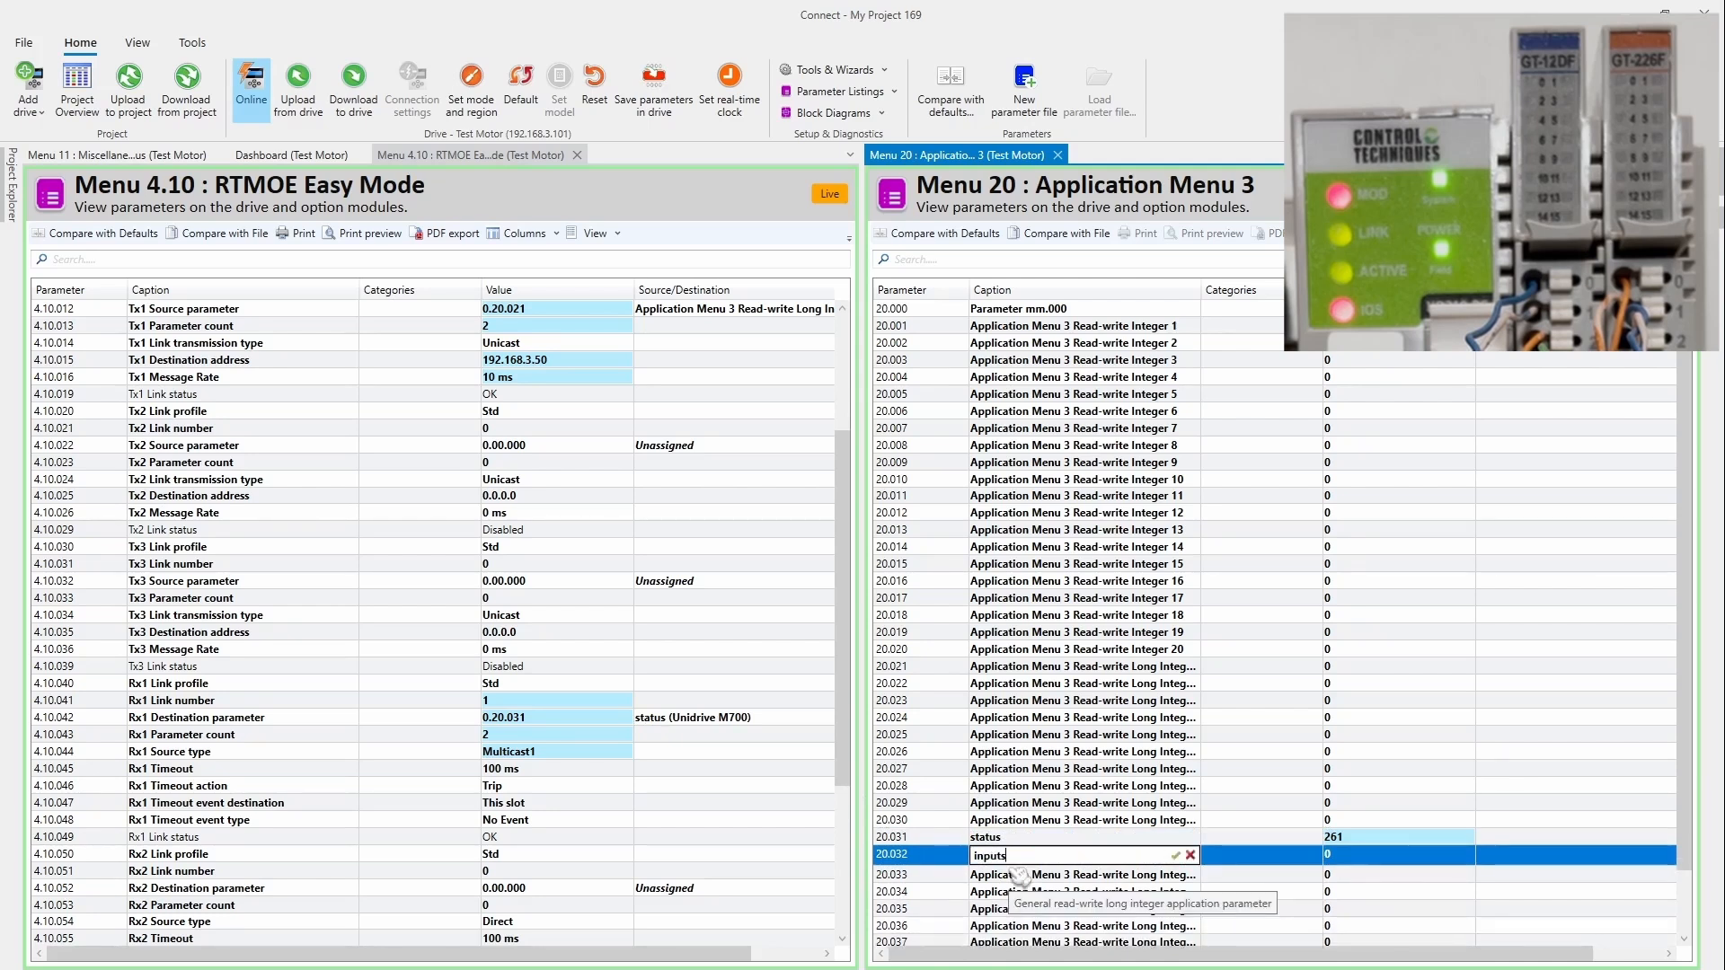
{"action": "left_click", "coordinate": [1134, 753]}
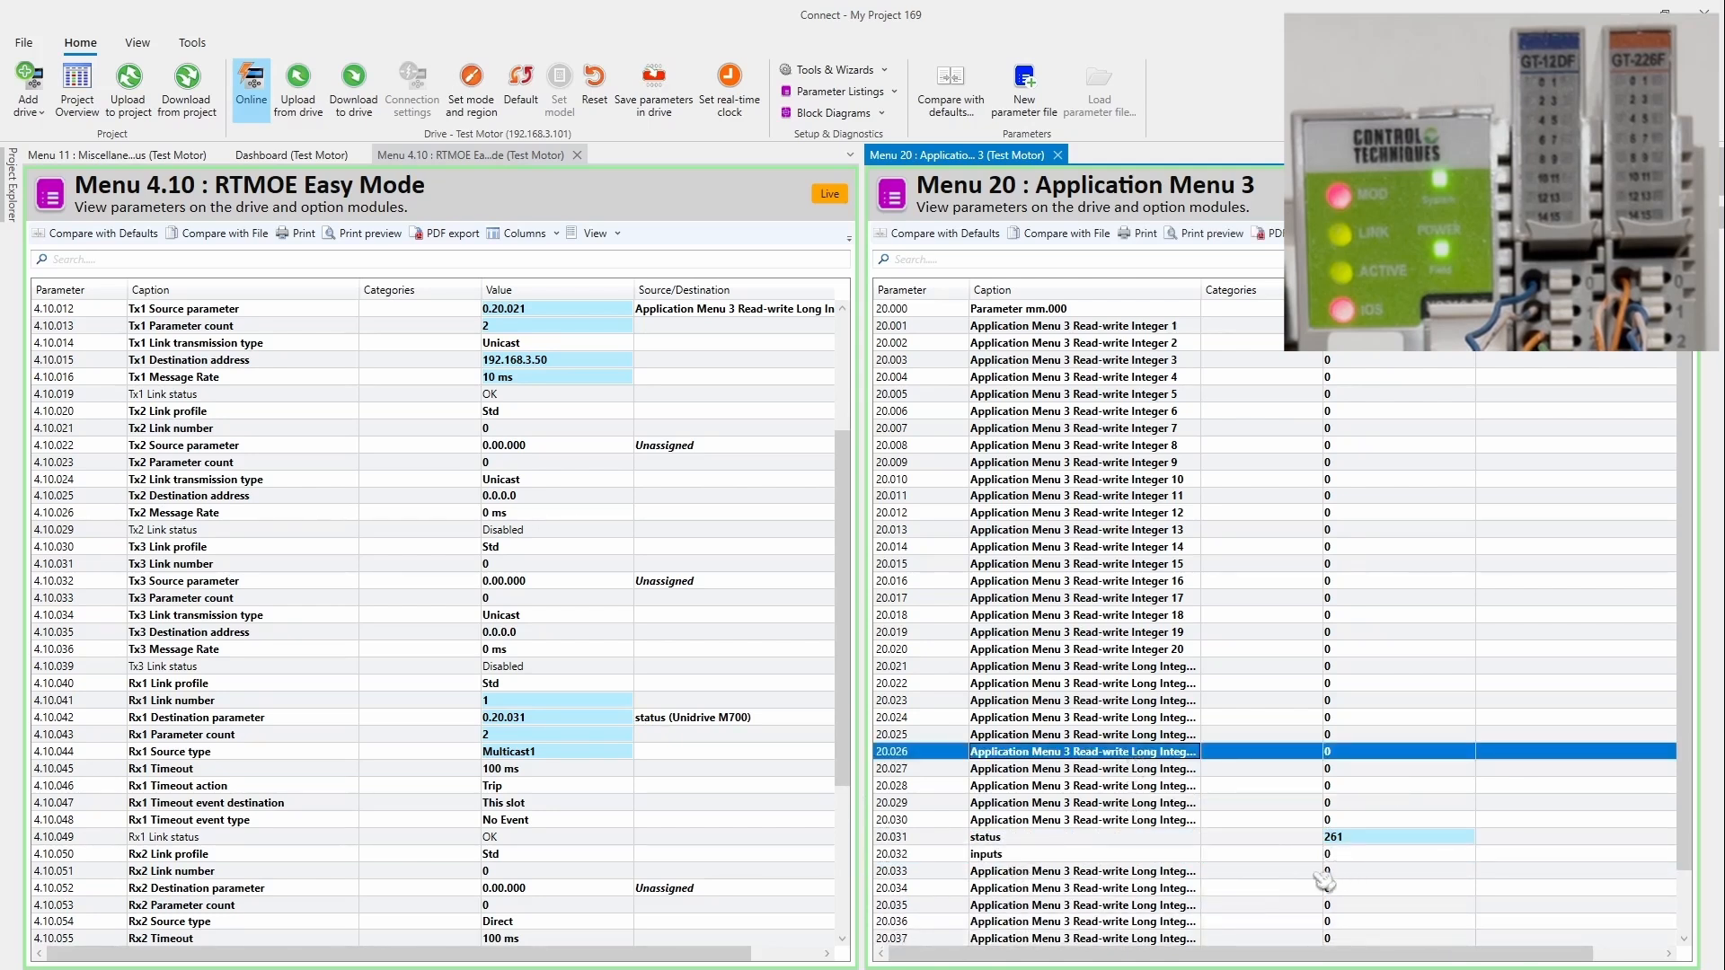
Step: Caption 20.021 'config' and 20.022 'outputs', so Tx1 Source reads config, and begin editing config's value
{"action": "left_click", "coordinate": [454, 310]}
{"action": "left_click", "coordinate": [472, 325]}
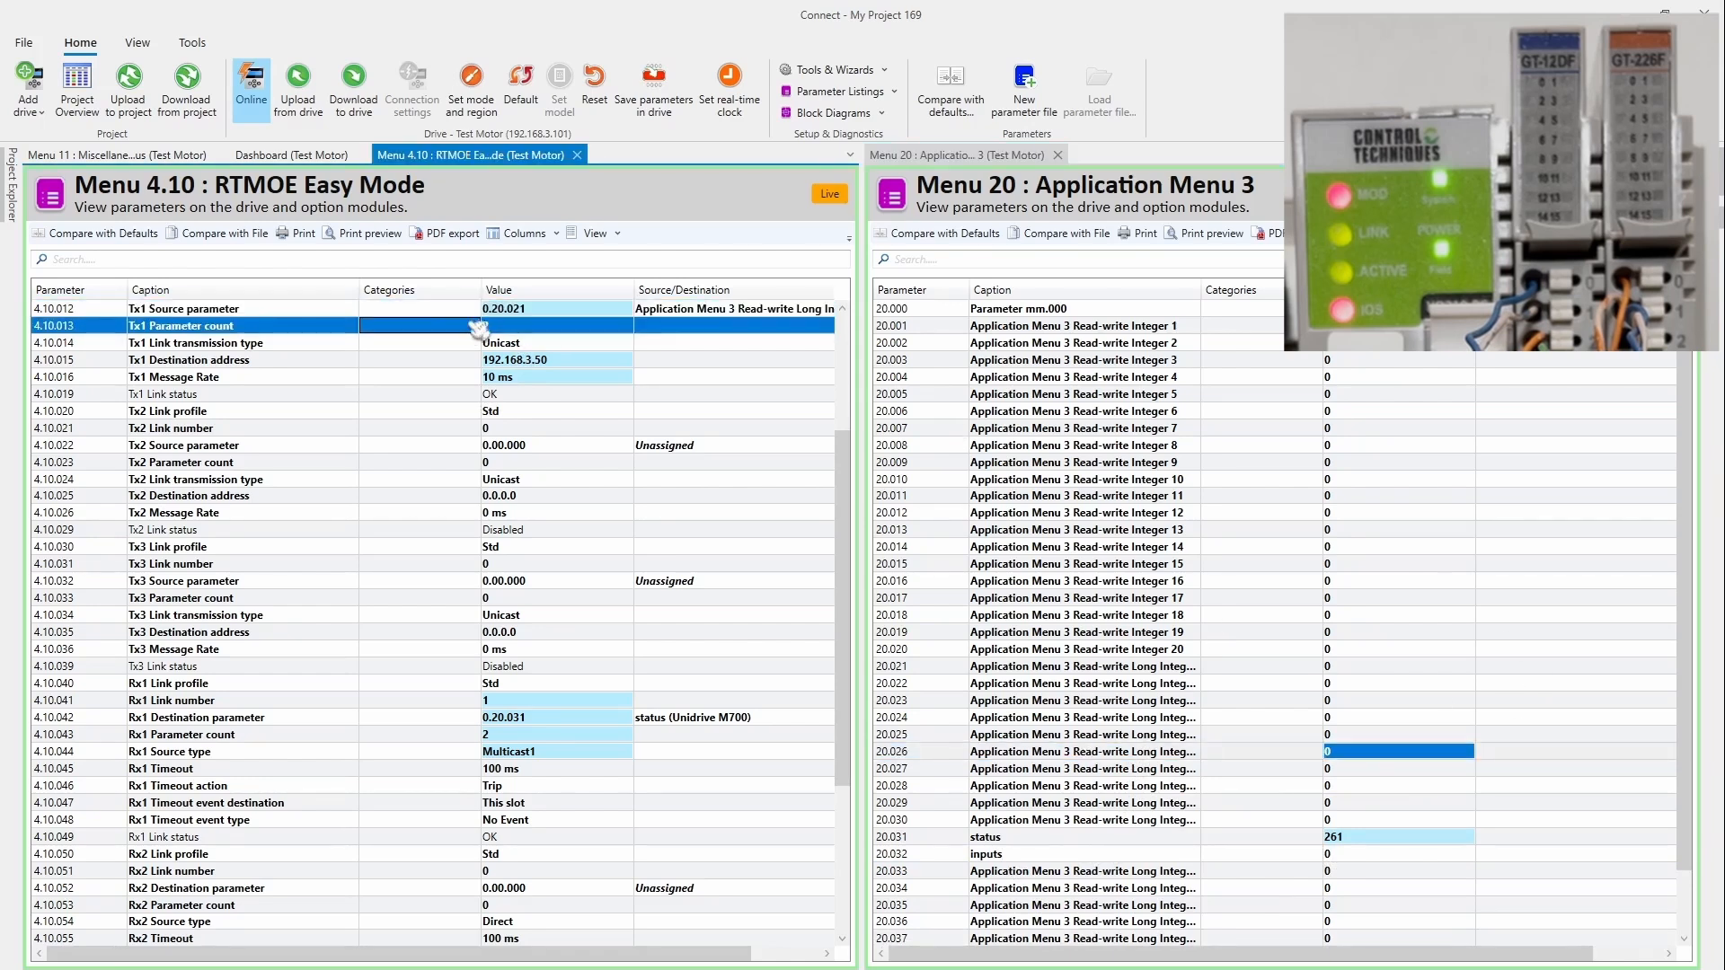
{"action": "left_click", "coordinate": [472, 312]}
{"action": "double_click", "coordinate": [1151, 670]}
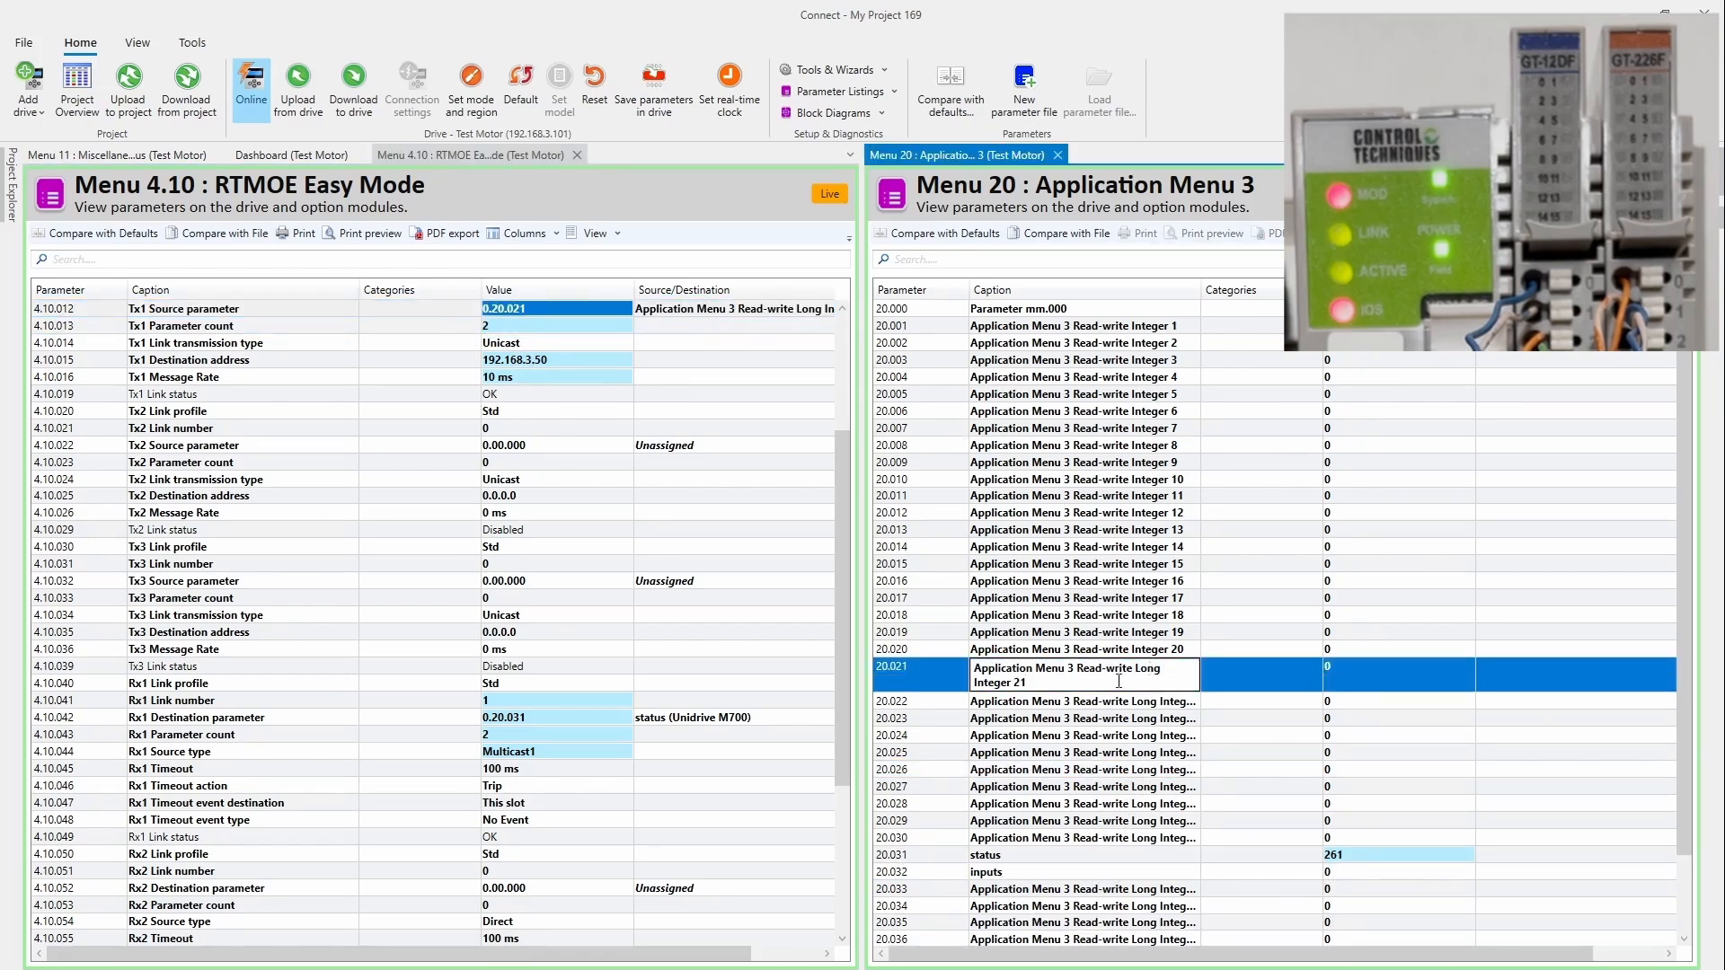
{"action": "left_click_drag", "start_coordinate": [1119, 681], "coordinate": [915, 665]}
{"action": "type", "text": "conf"}
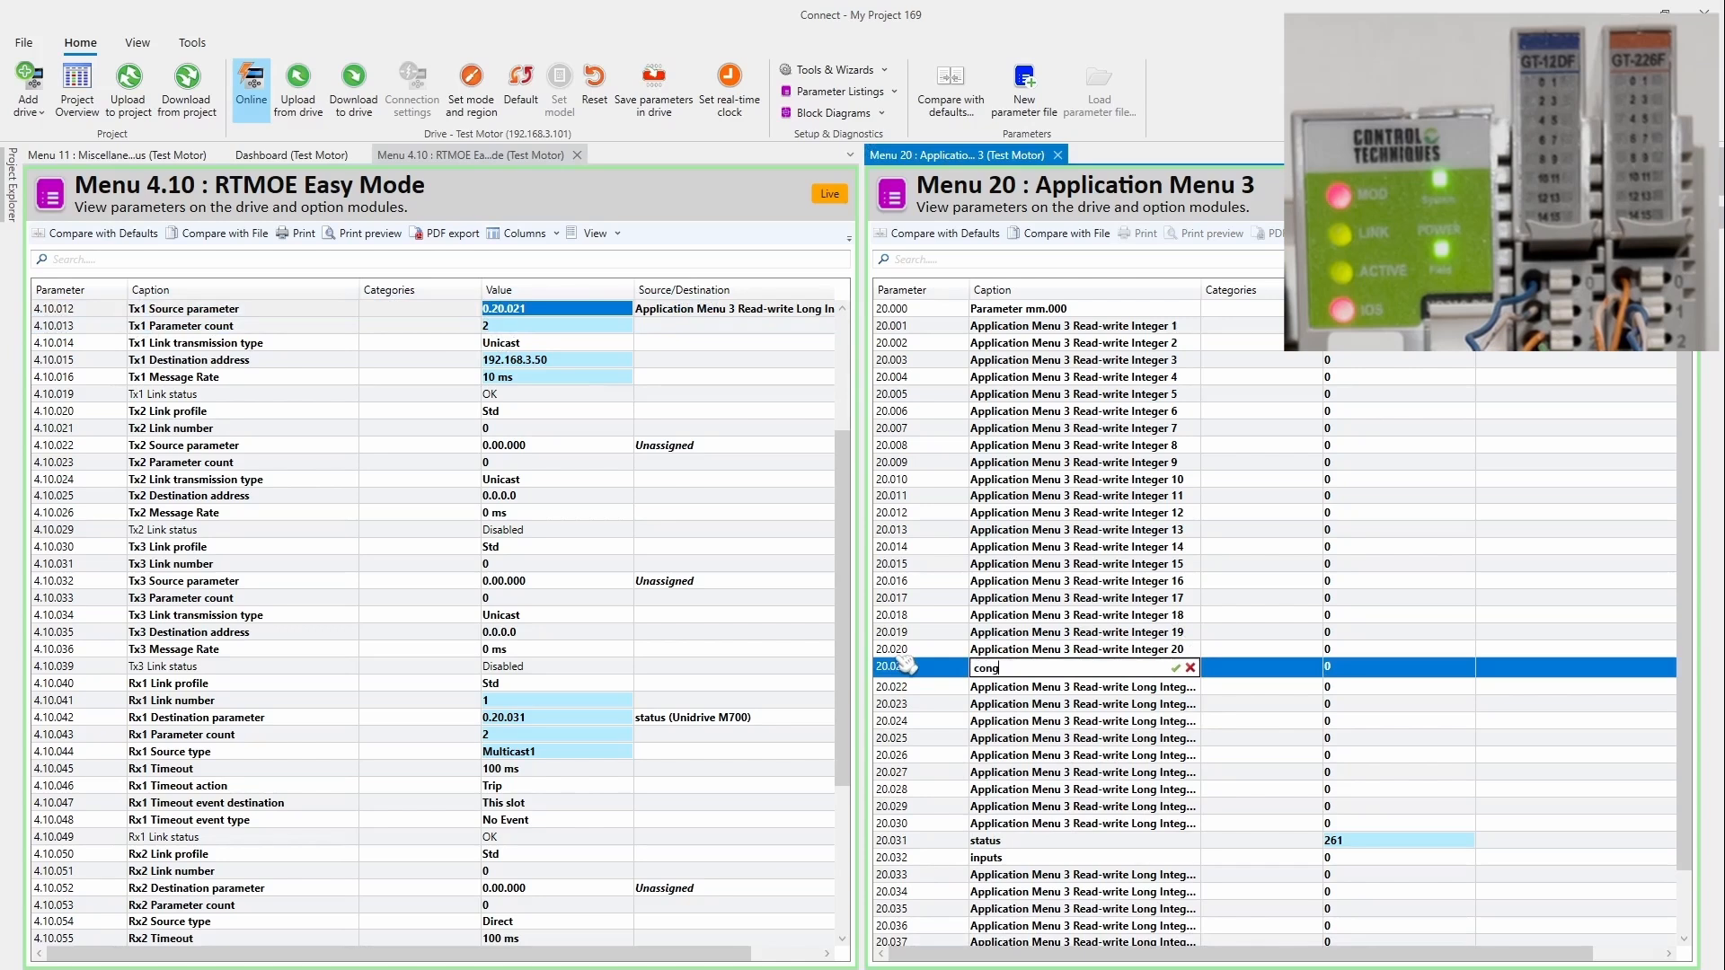
{"action": "type", "text": "ig"}
{"action": "double_click", "coordinate": [1092, 692]}
{"action": "left_click_drag", "start_coordinate": [1087, 695], "coordinate": [892, 686]}
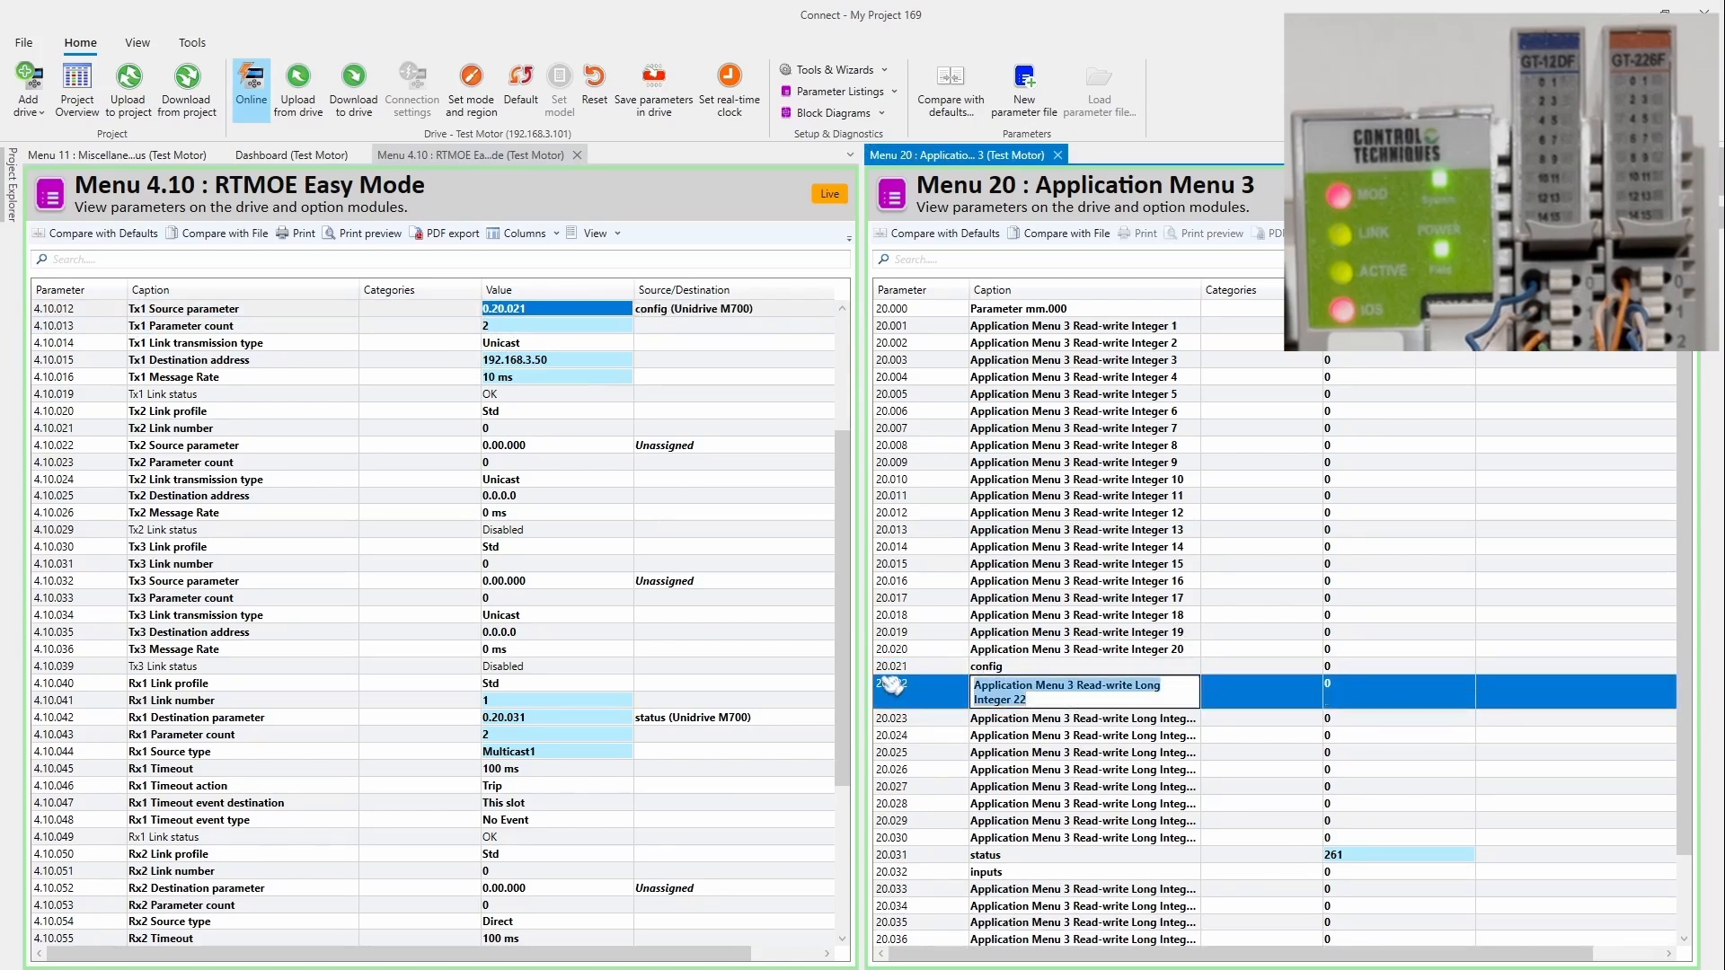
{"action": "type", "text": "outputs"}
{"action": "key", "text": "Return"}
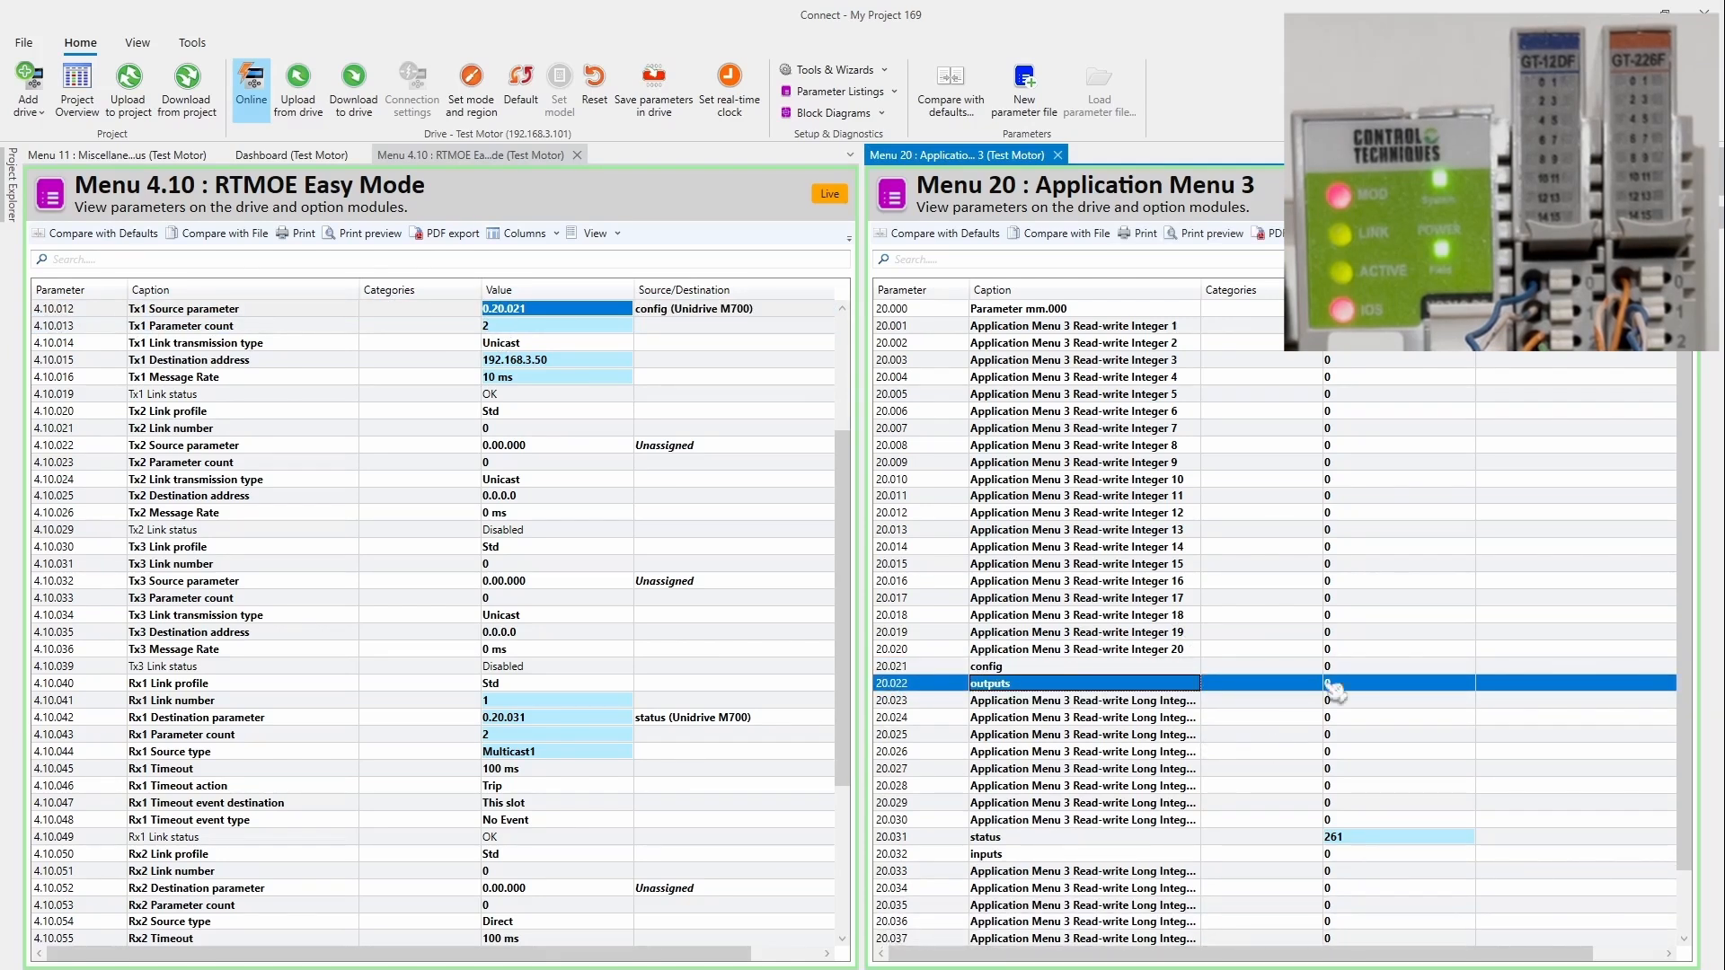
{"action": "left_click", "coordinate": [1357, 667]}
{"action": "left_click", "coordinate": [1357, 665]}
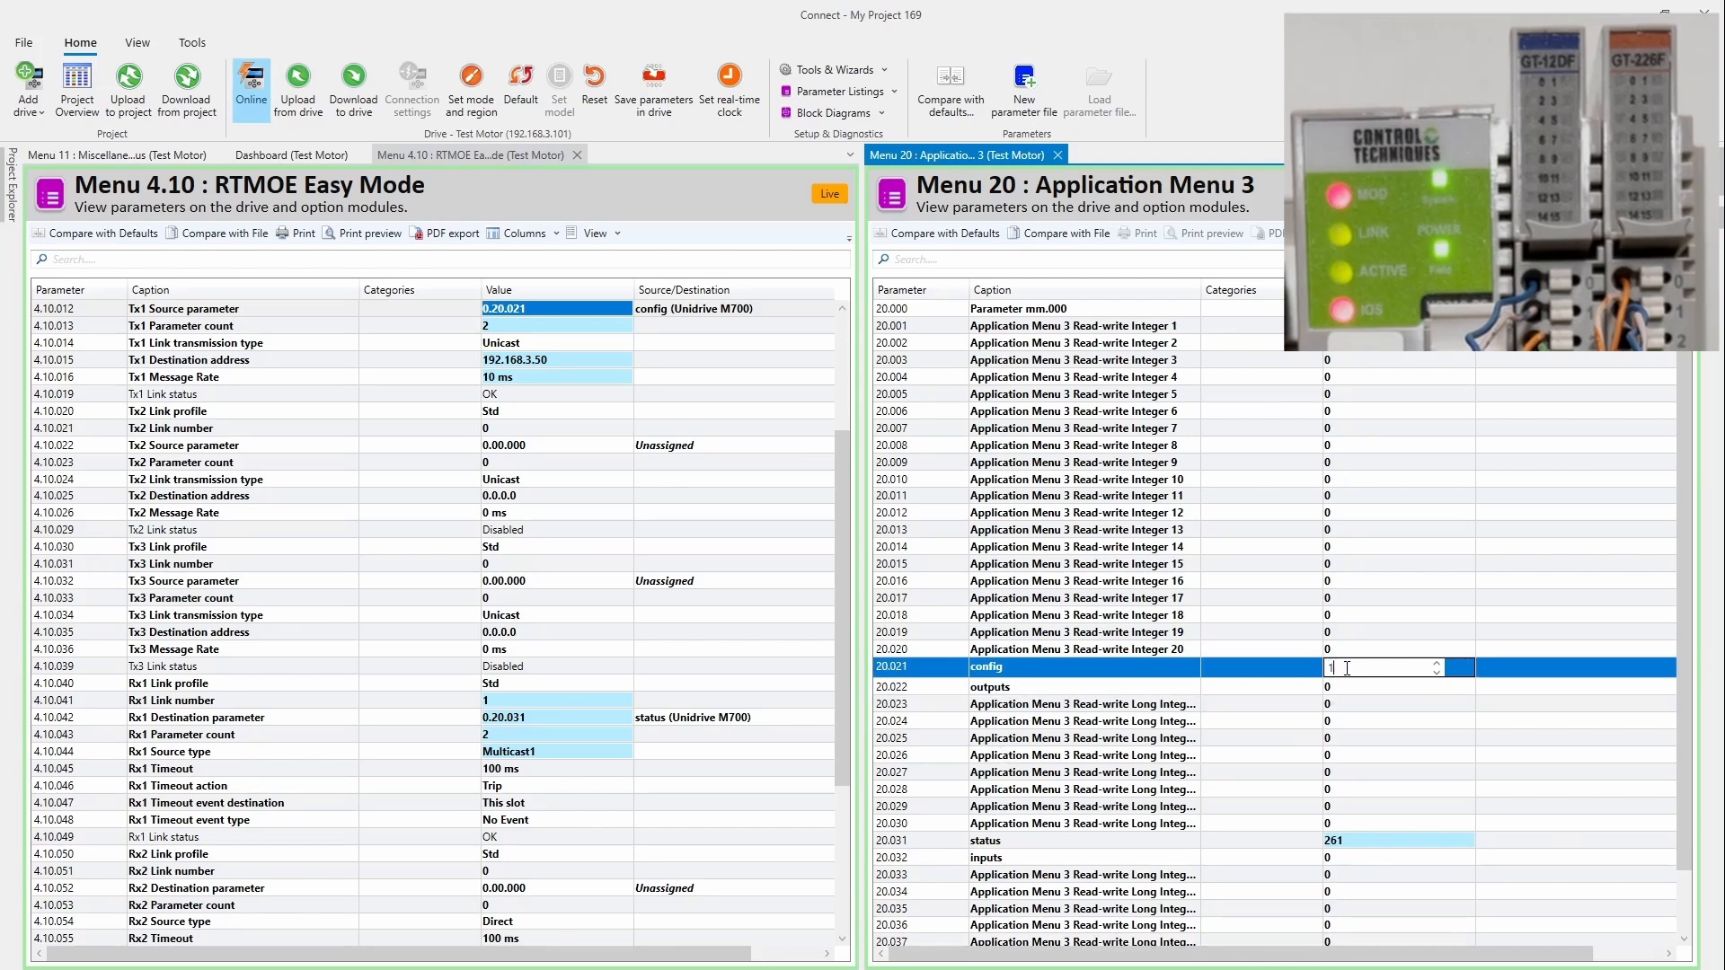
Step: Write 1 to the config parameter 20.021, then set it back to 0
{"action": "type", "text": "1"}
{"action": "key", "text": "Return"}
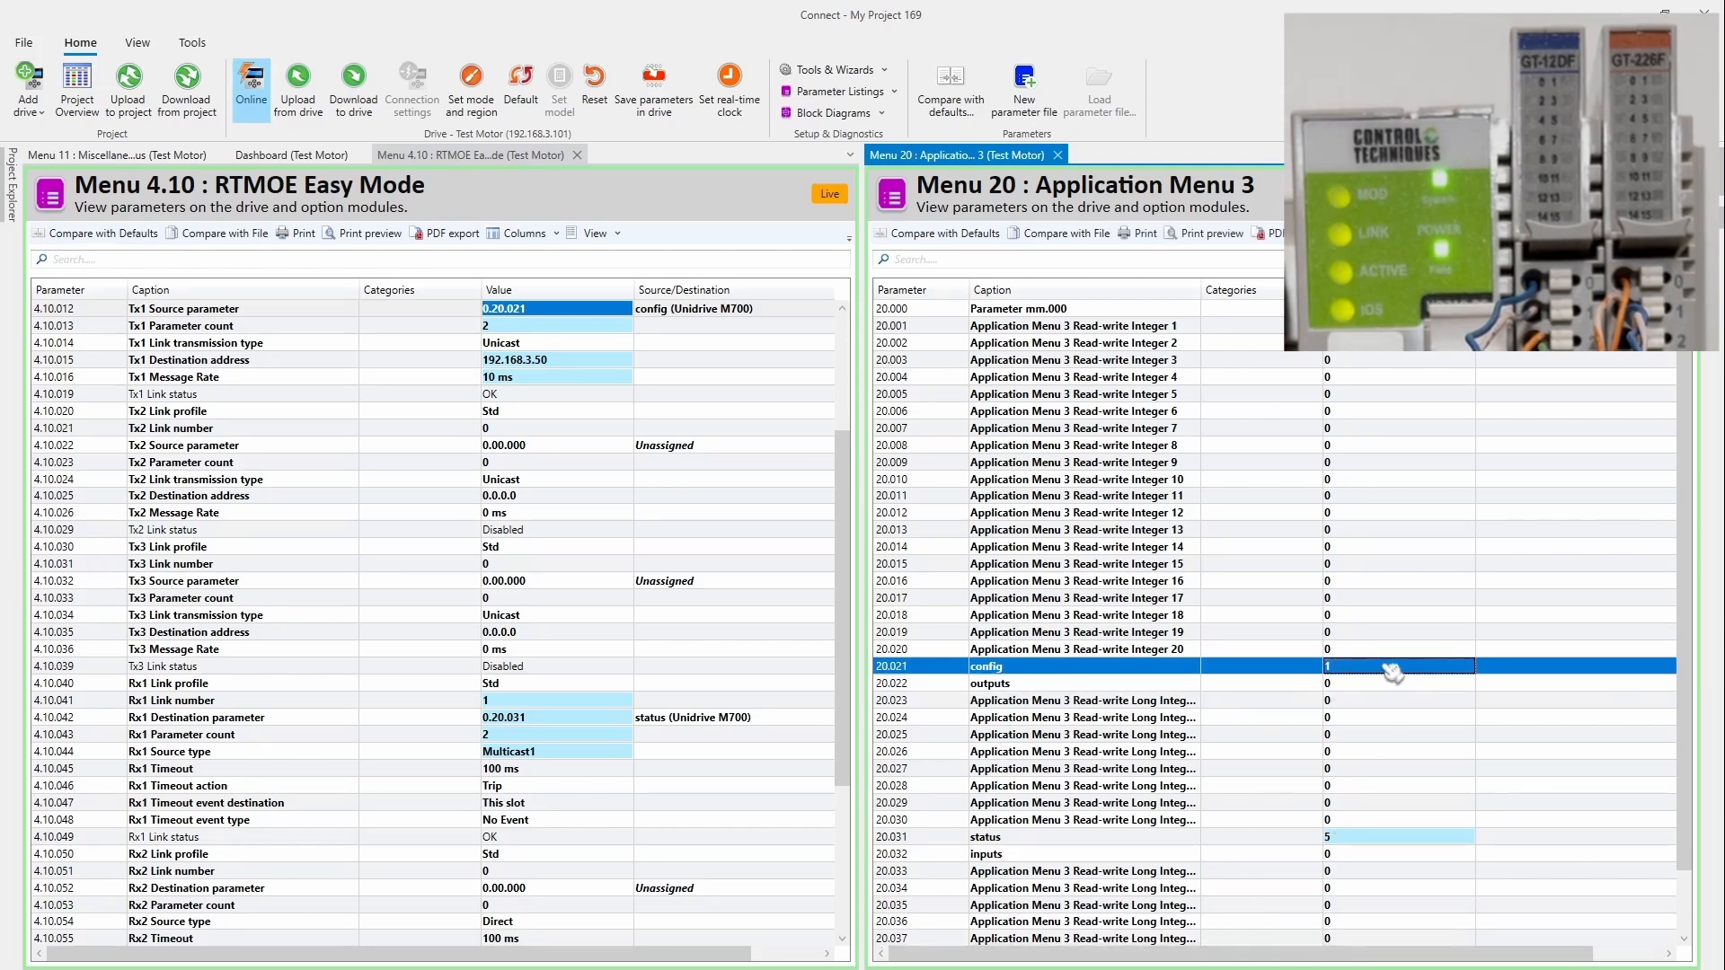
{"action": "left_click", "coordinate": [1382, 668]}
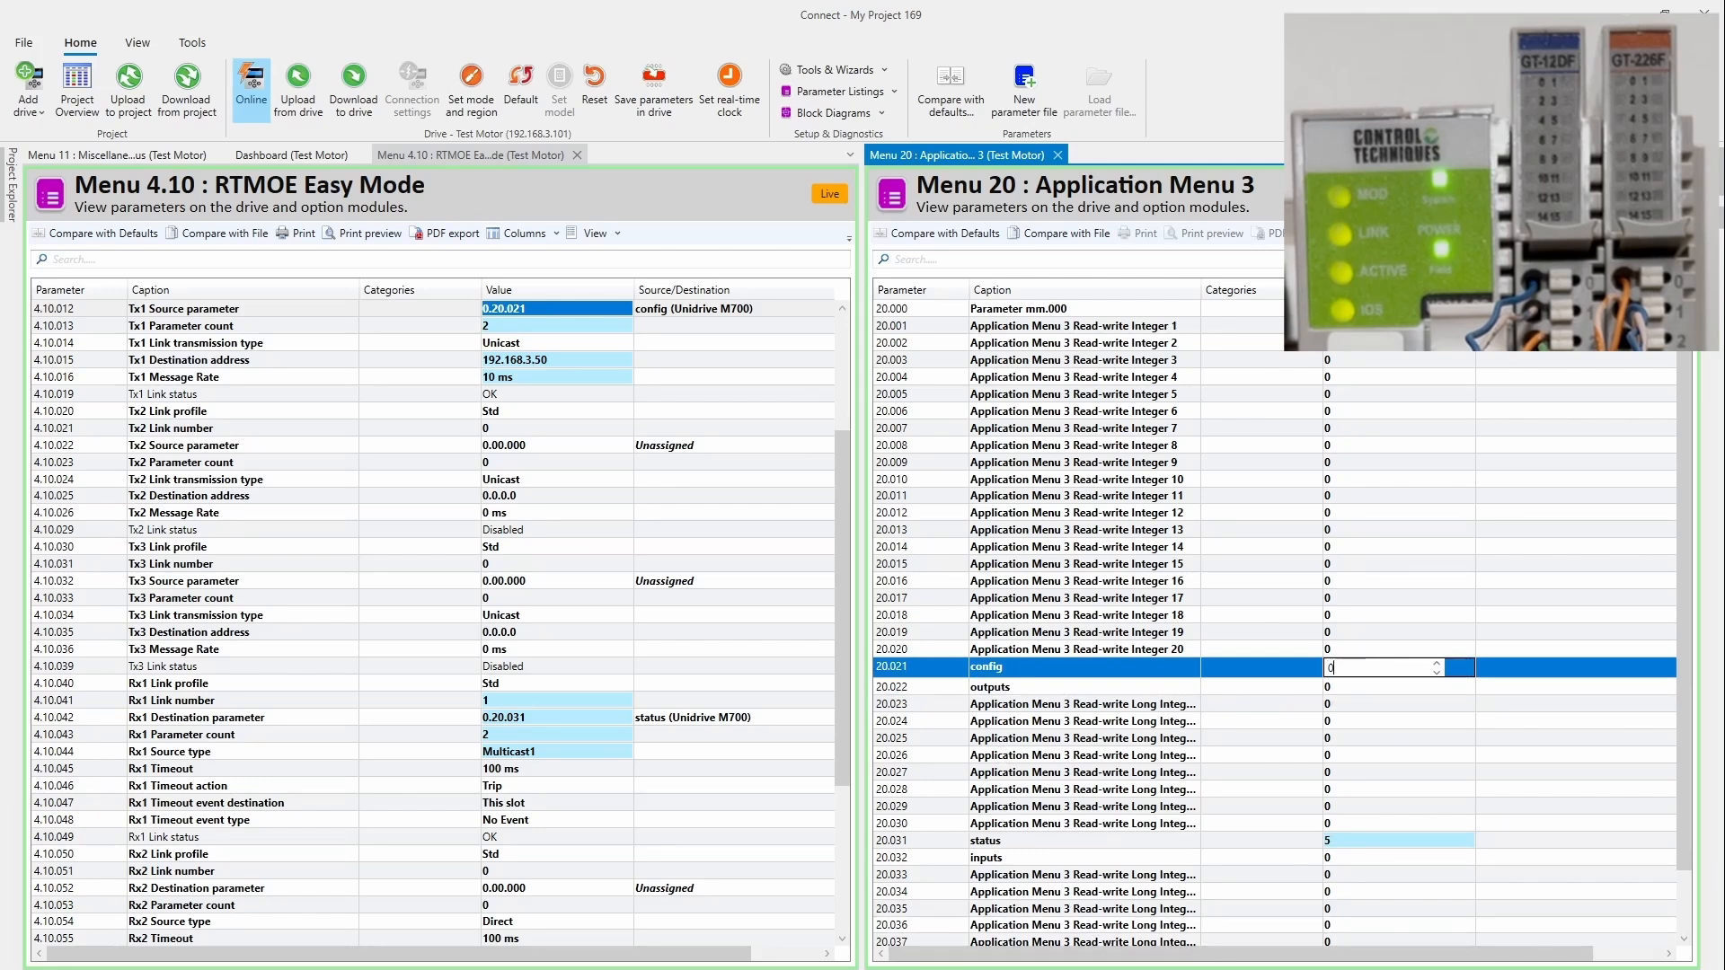
{"action": "left_click", "coordinate": [1280, 688]}
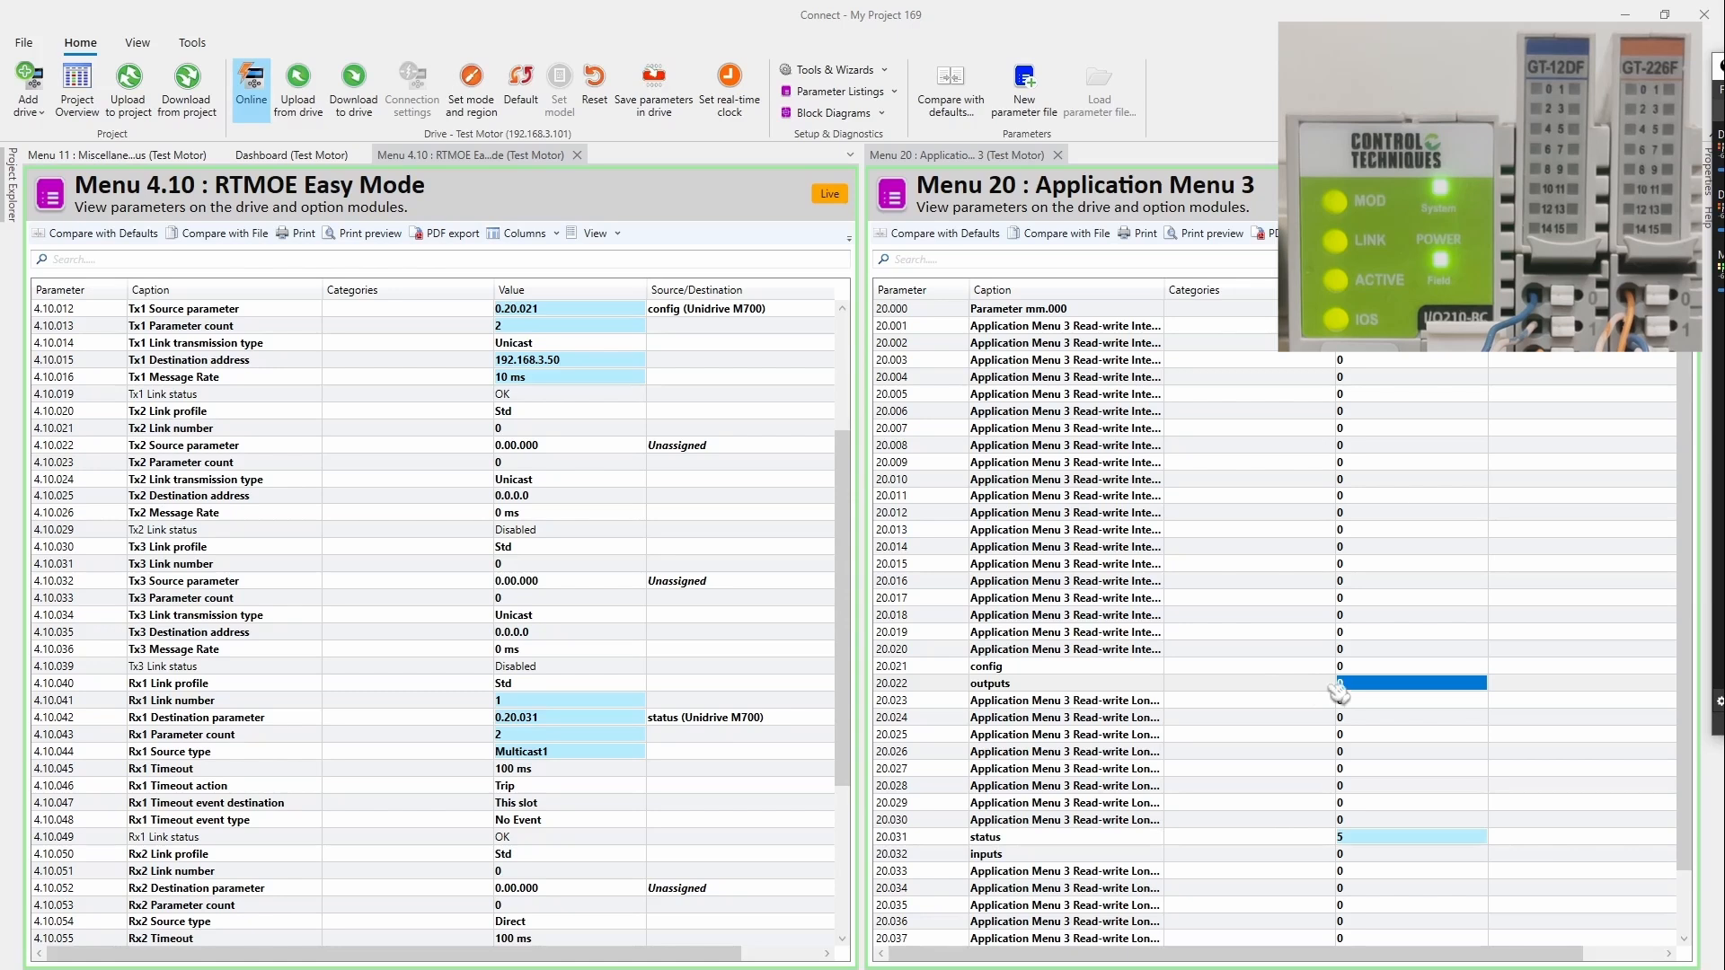
Step: Set outputs 20.022 to -65533, stepping up from -65536 so the first two outputs switch on
{"action": "left_click", "coordinate": [1431, 685]}
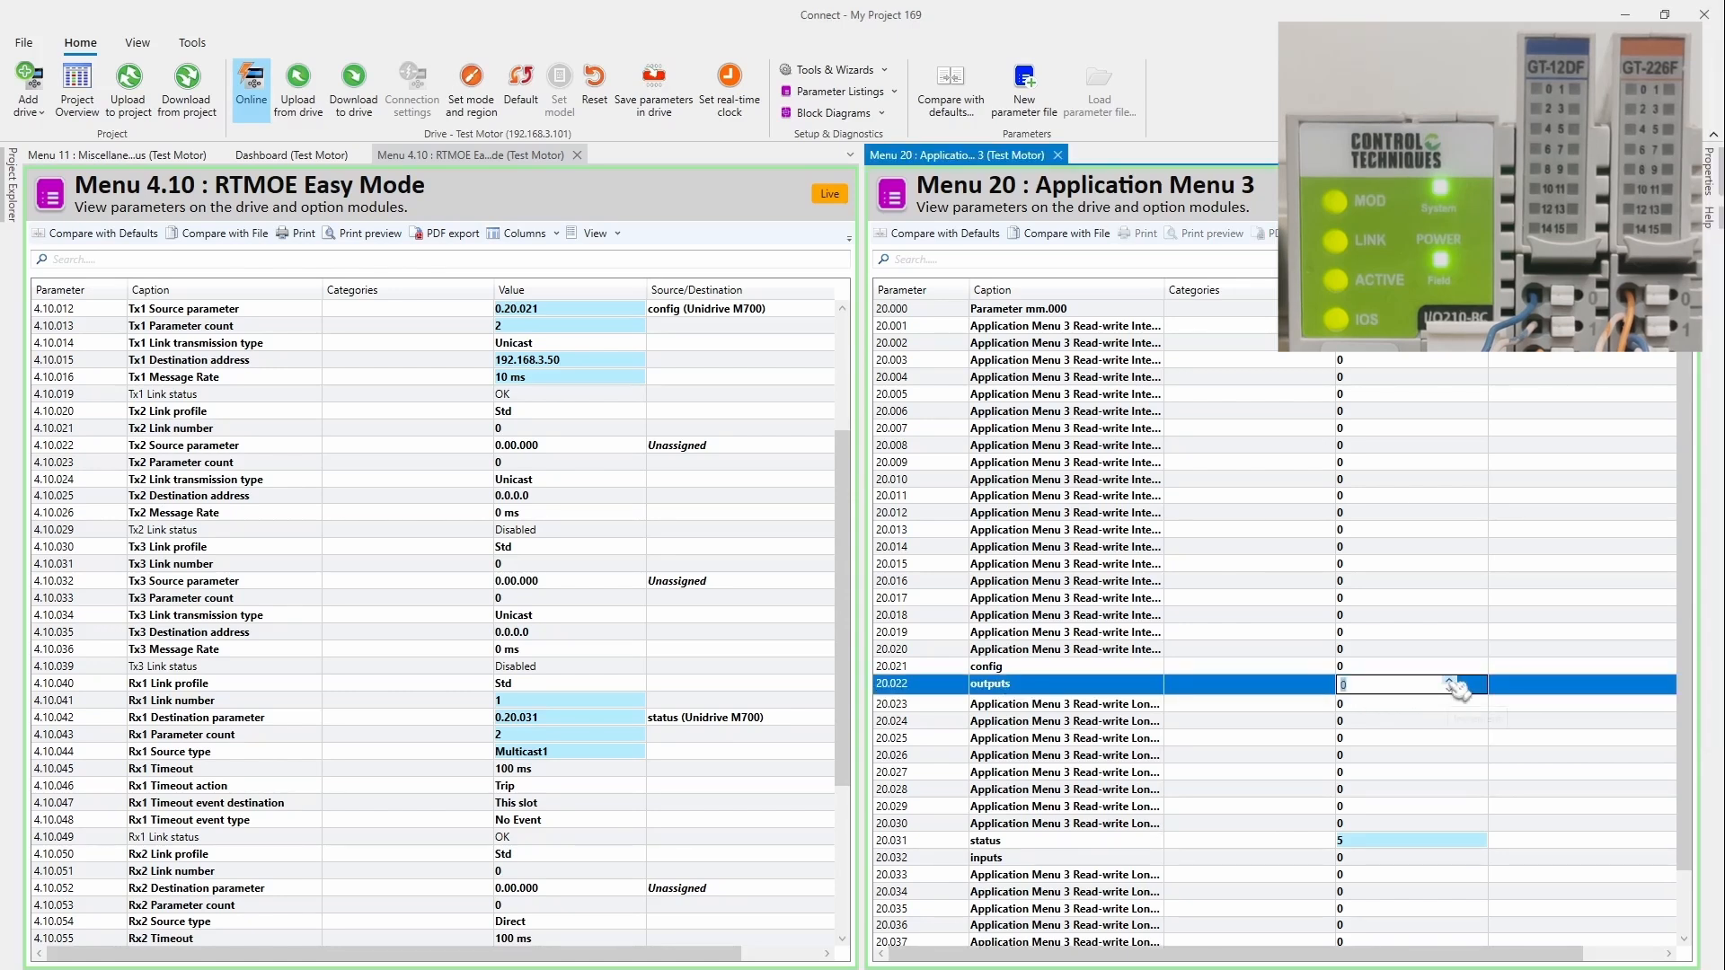
{"action": "left_click", "coordinate": [1451, 683]}
{"action": "left_click", "coordinate": [1310, 690]}
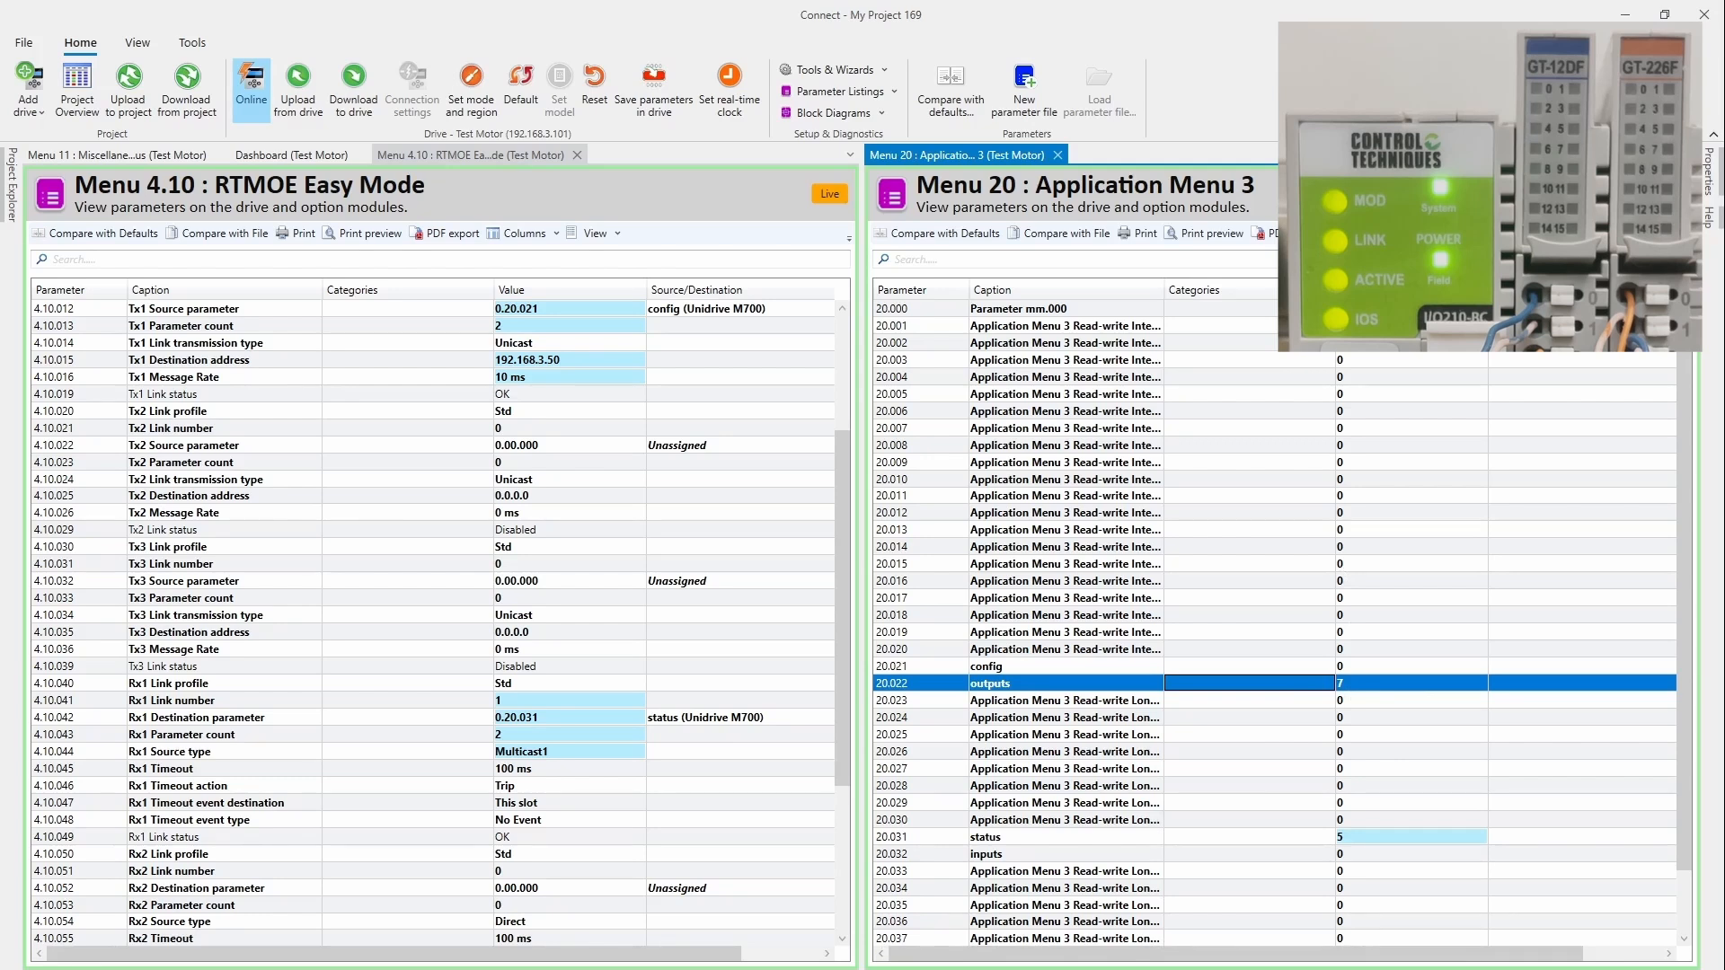
{"action": "left_click", "coordinate": [1359, 684]}
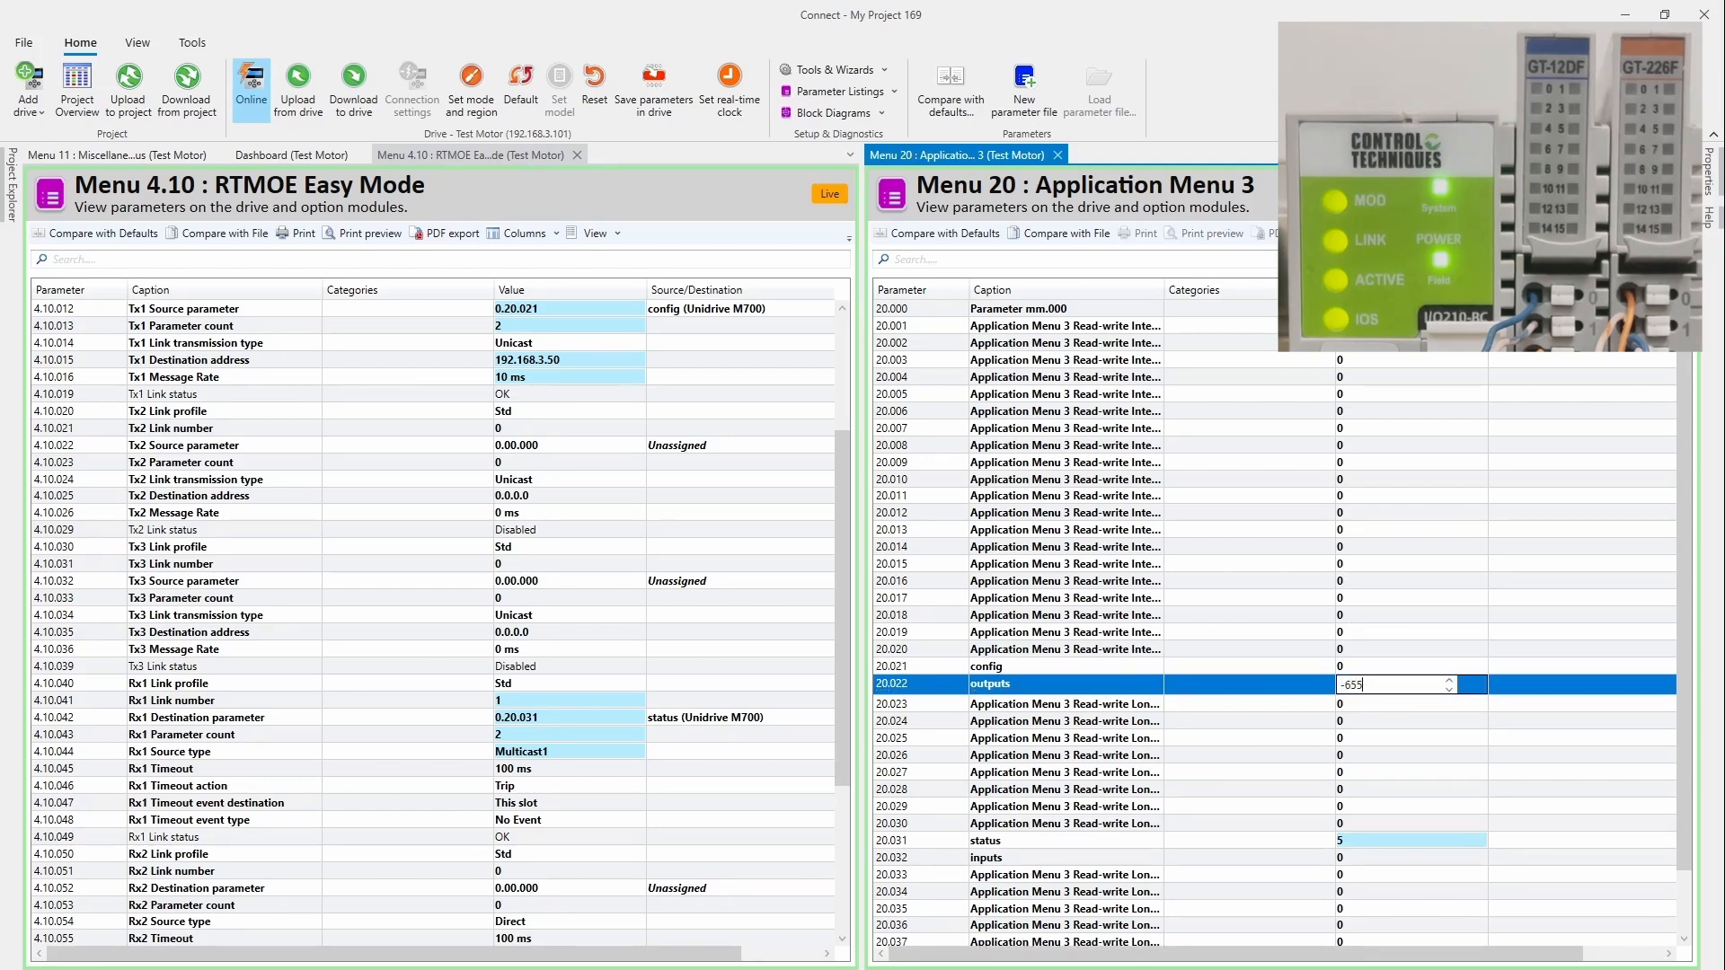
{"action": "key", "text": "Return"}
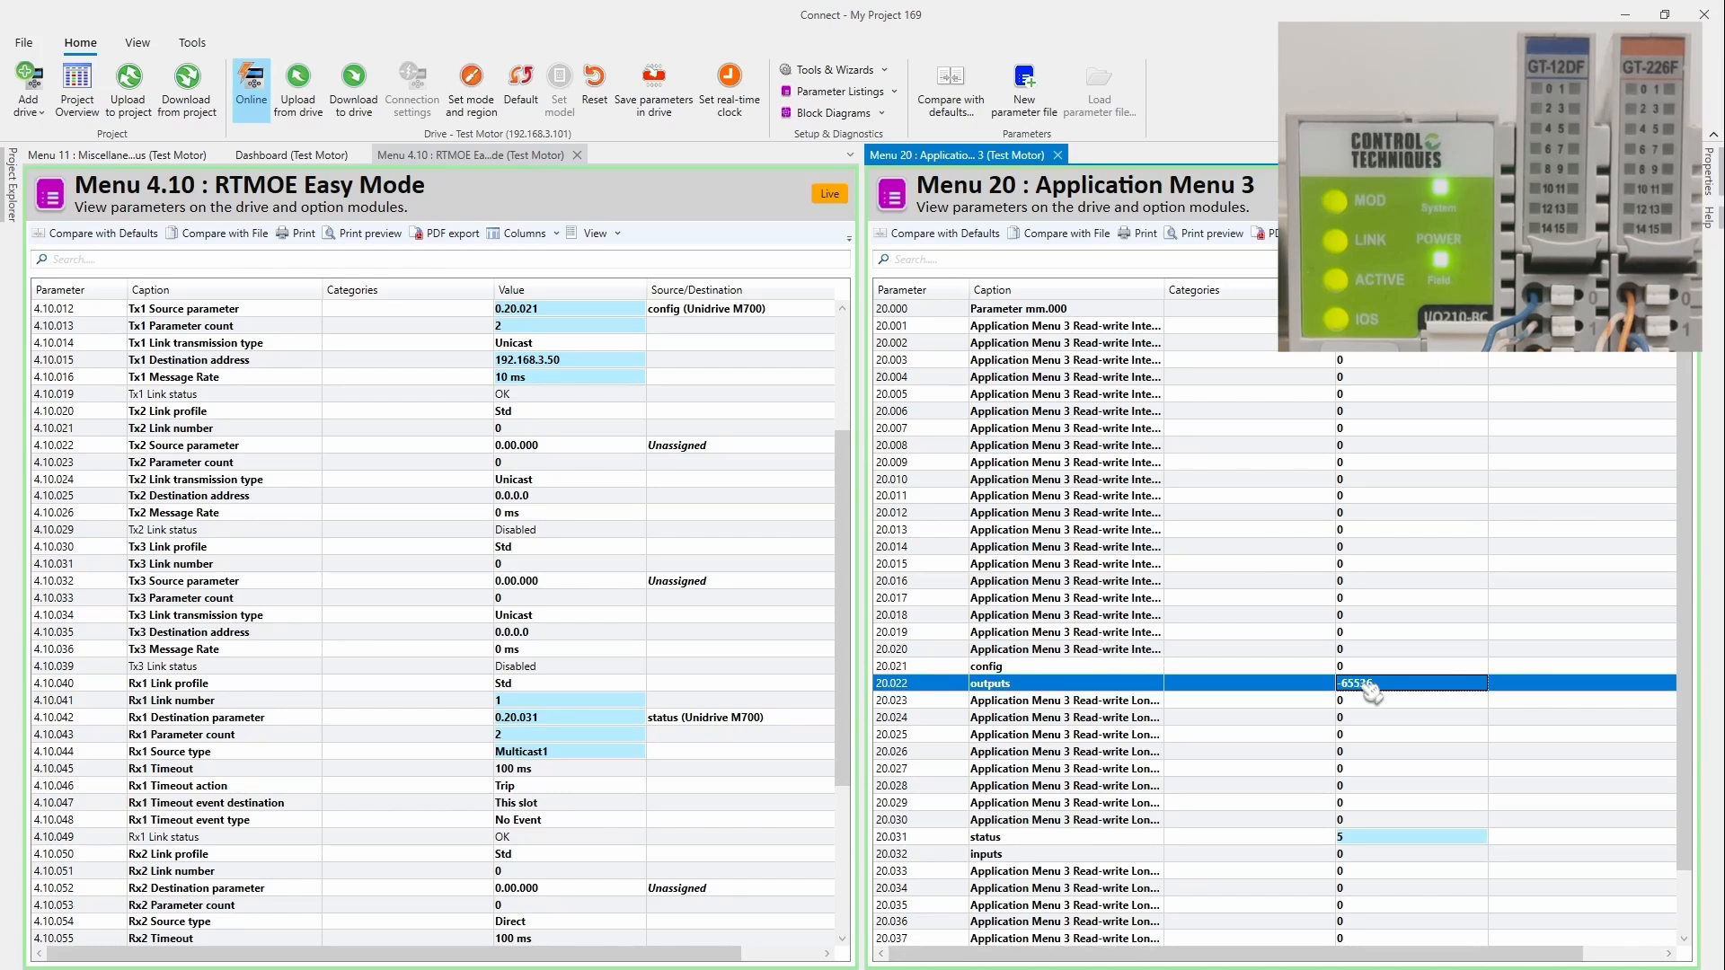
{"action": "left_click", "coordinate": [1385, 686]}
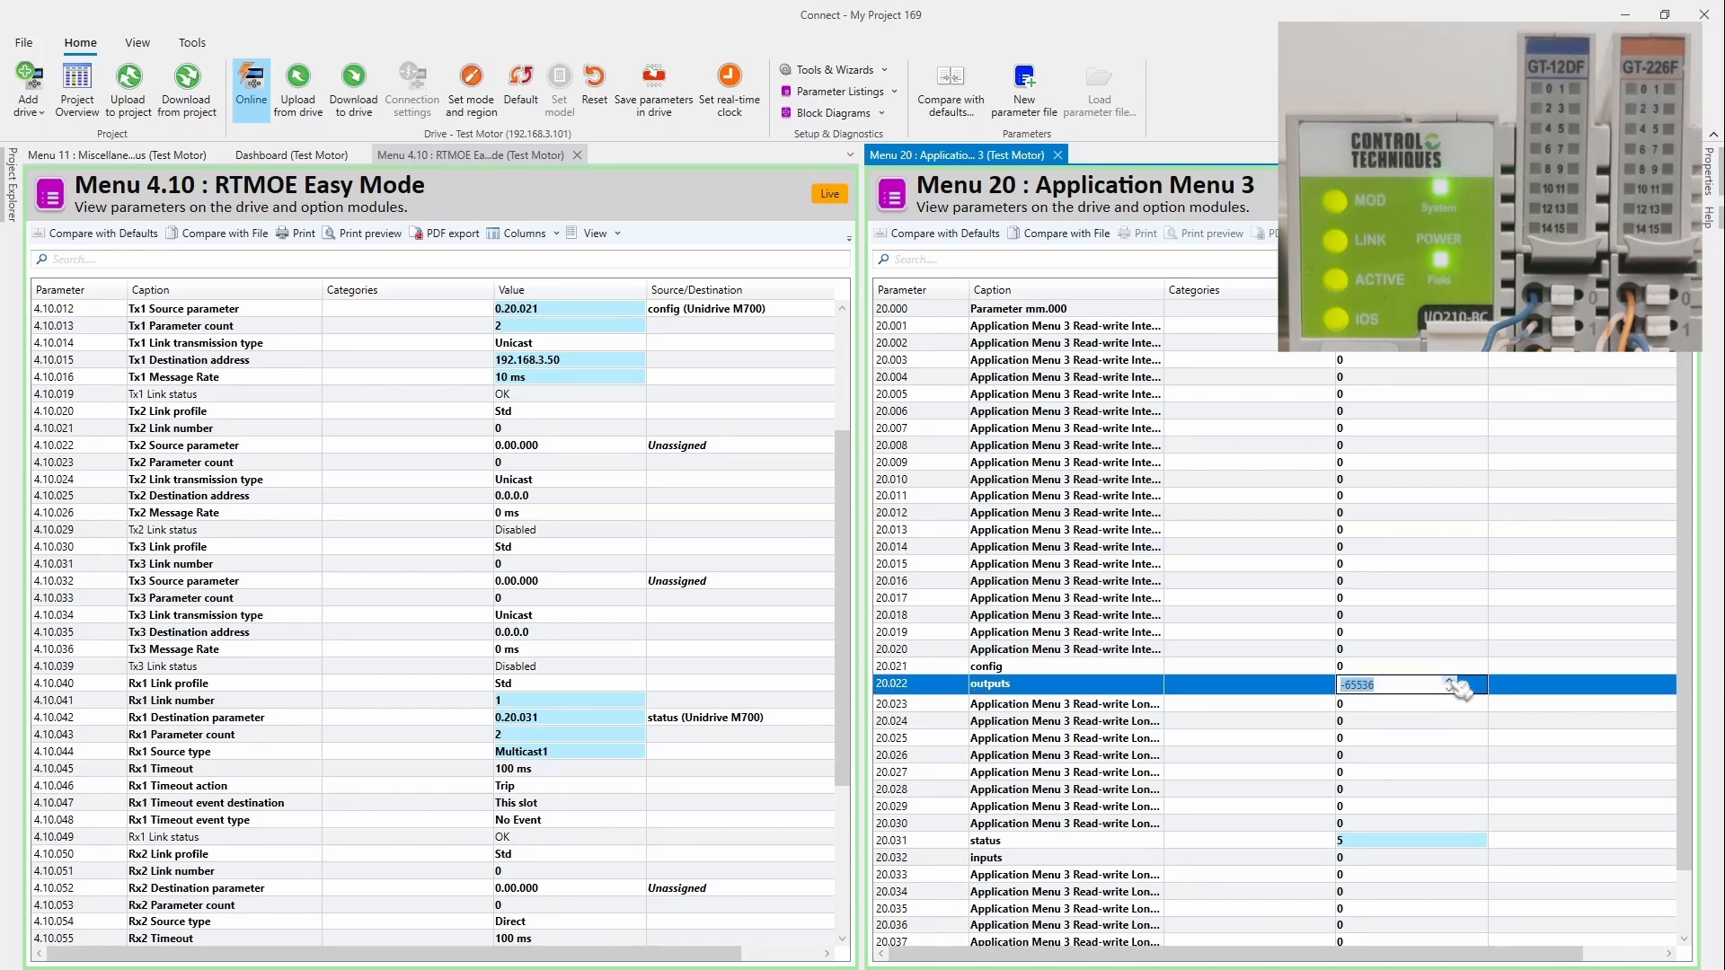
{"action": "left_click", "coordinate": [1449, 681]}
{"action": "left_click", "coordinate": [1449, 680]}
{"action": "left_click", "coordinate": [1449, 681]}
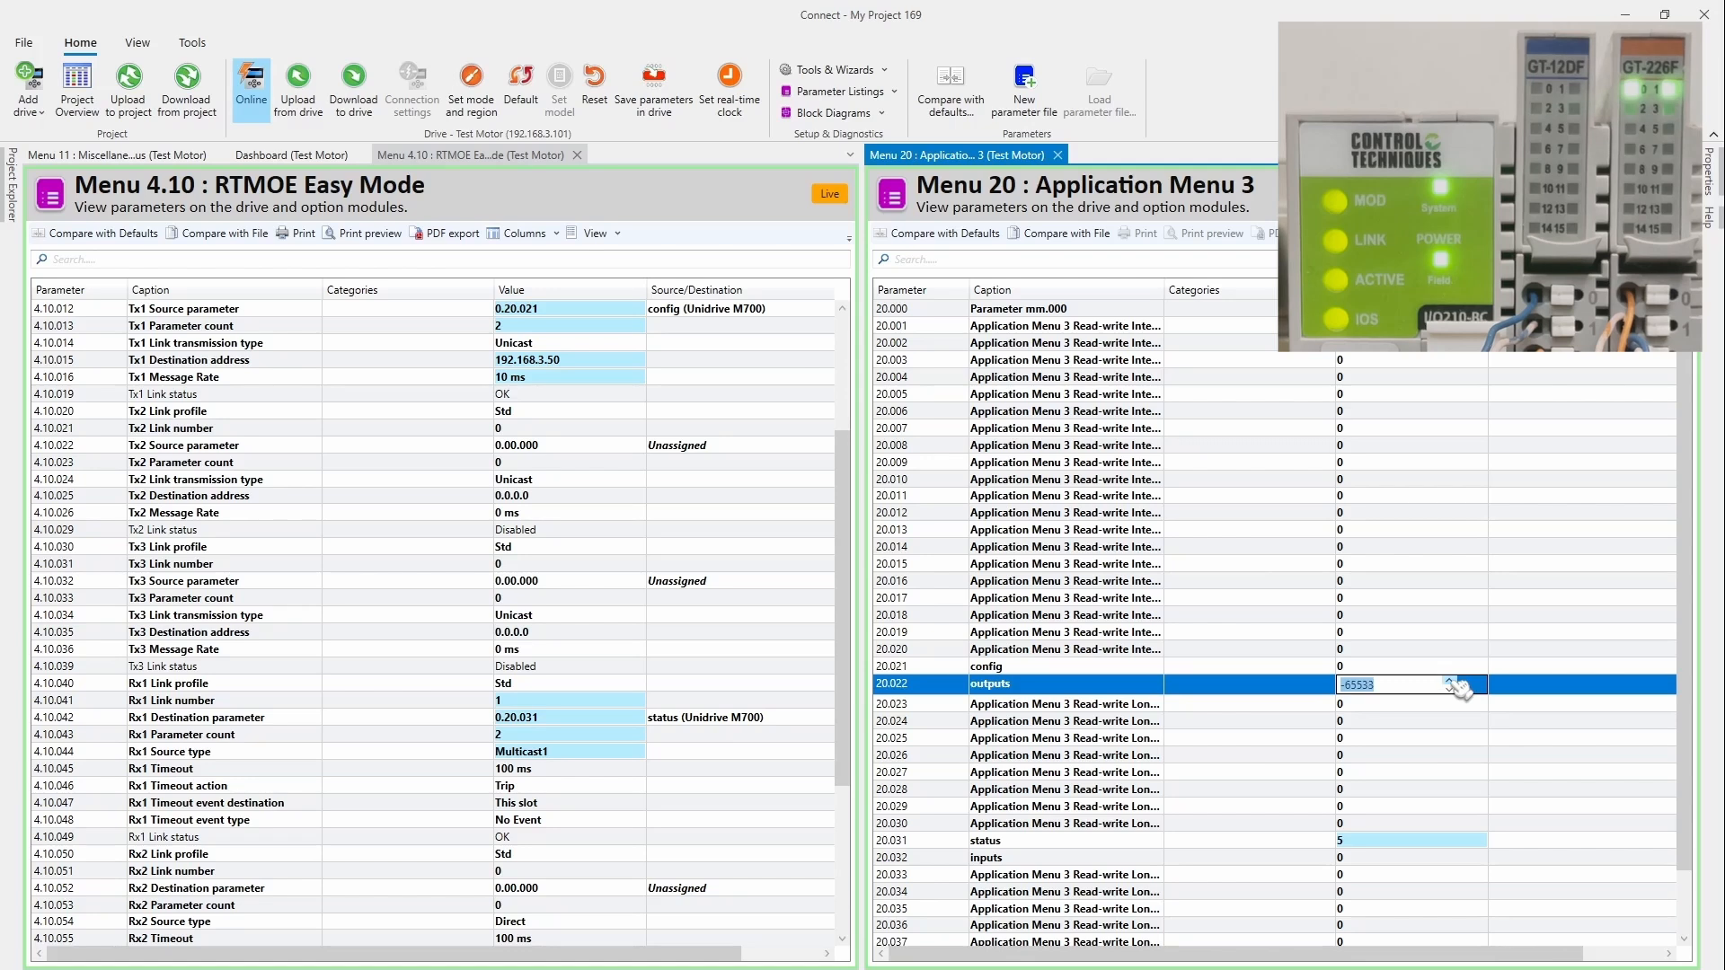
{"action": "left_click", "coordinate": [1314, 689]}
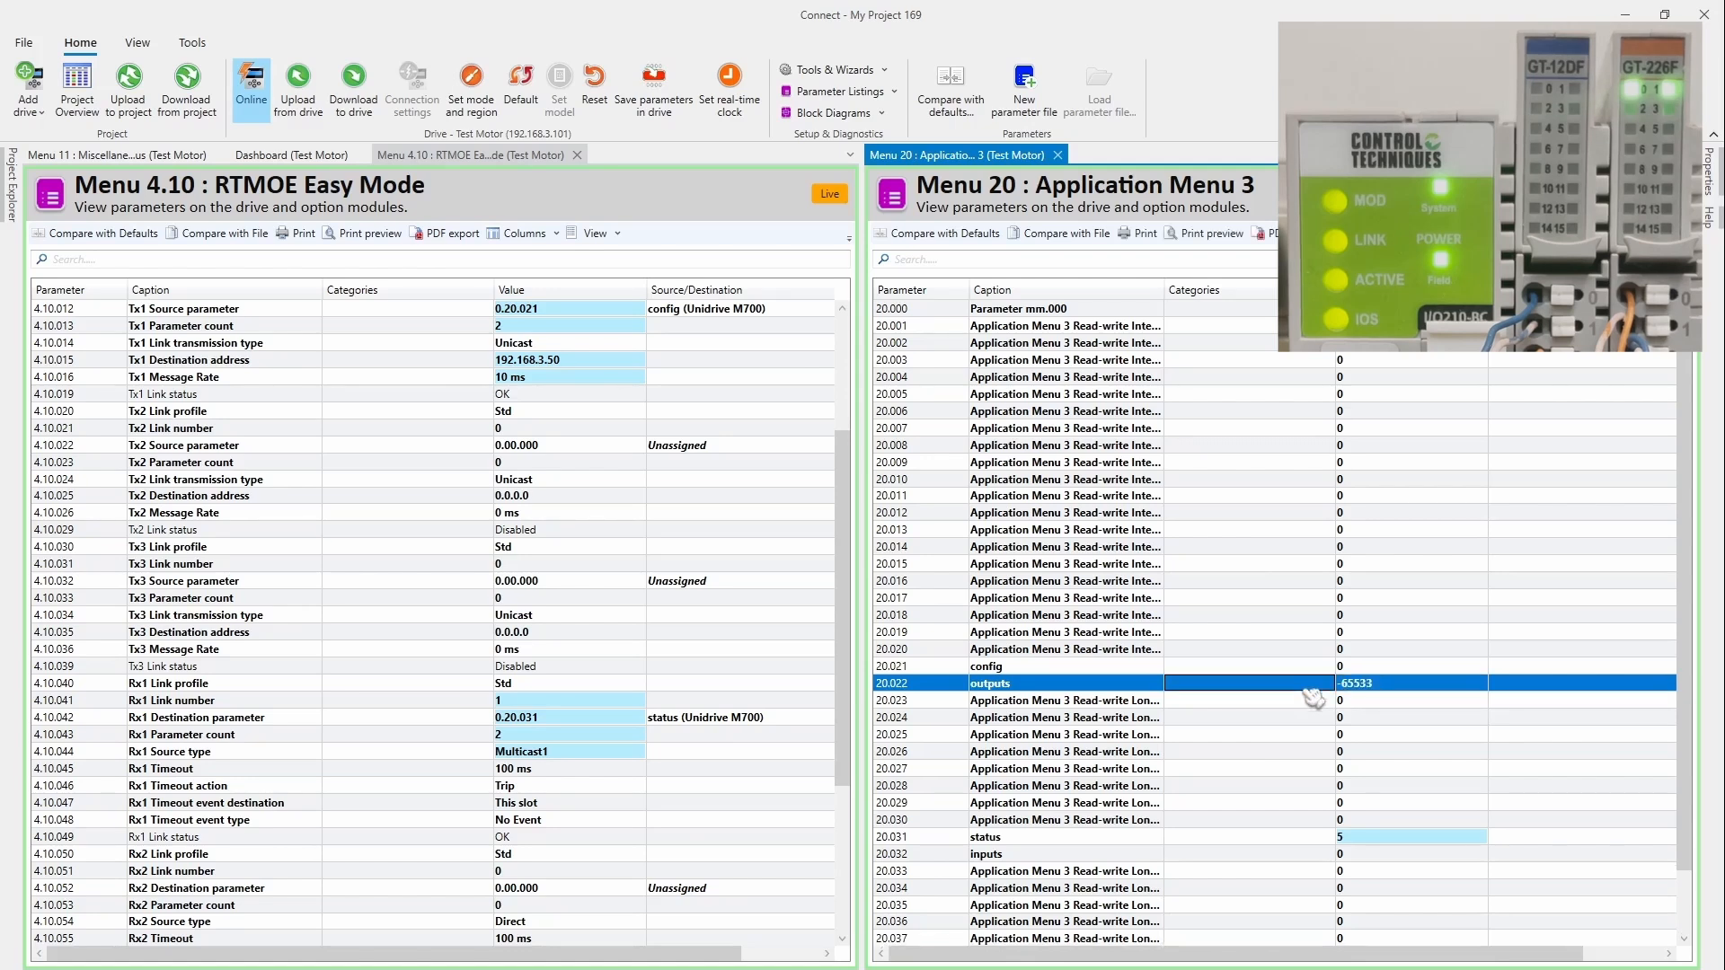
{"action": "left_click", "coordinate": [1411, 684]}
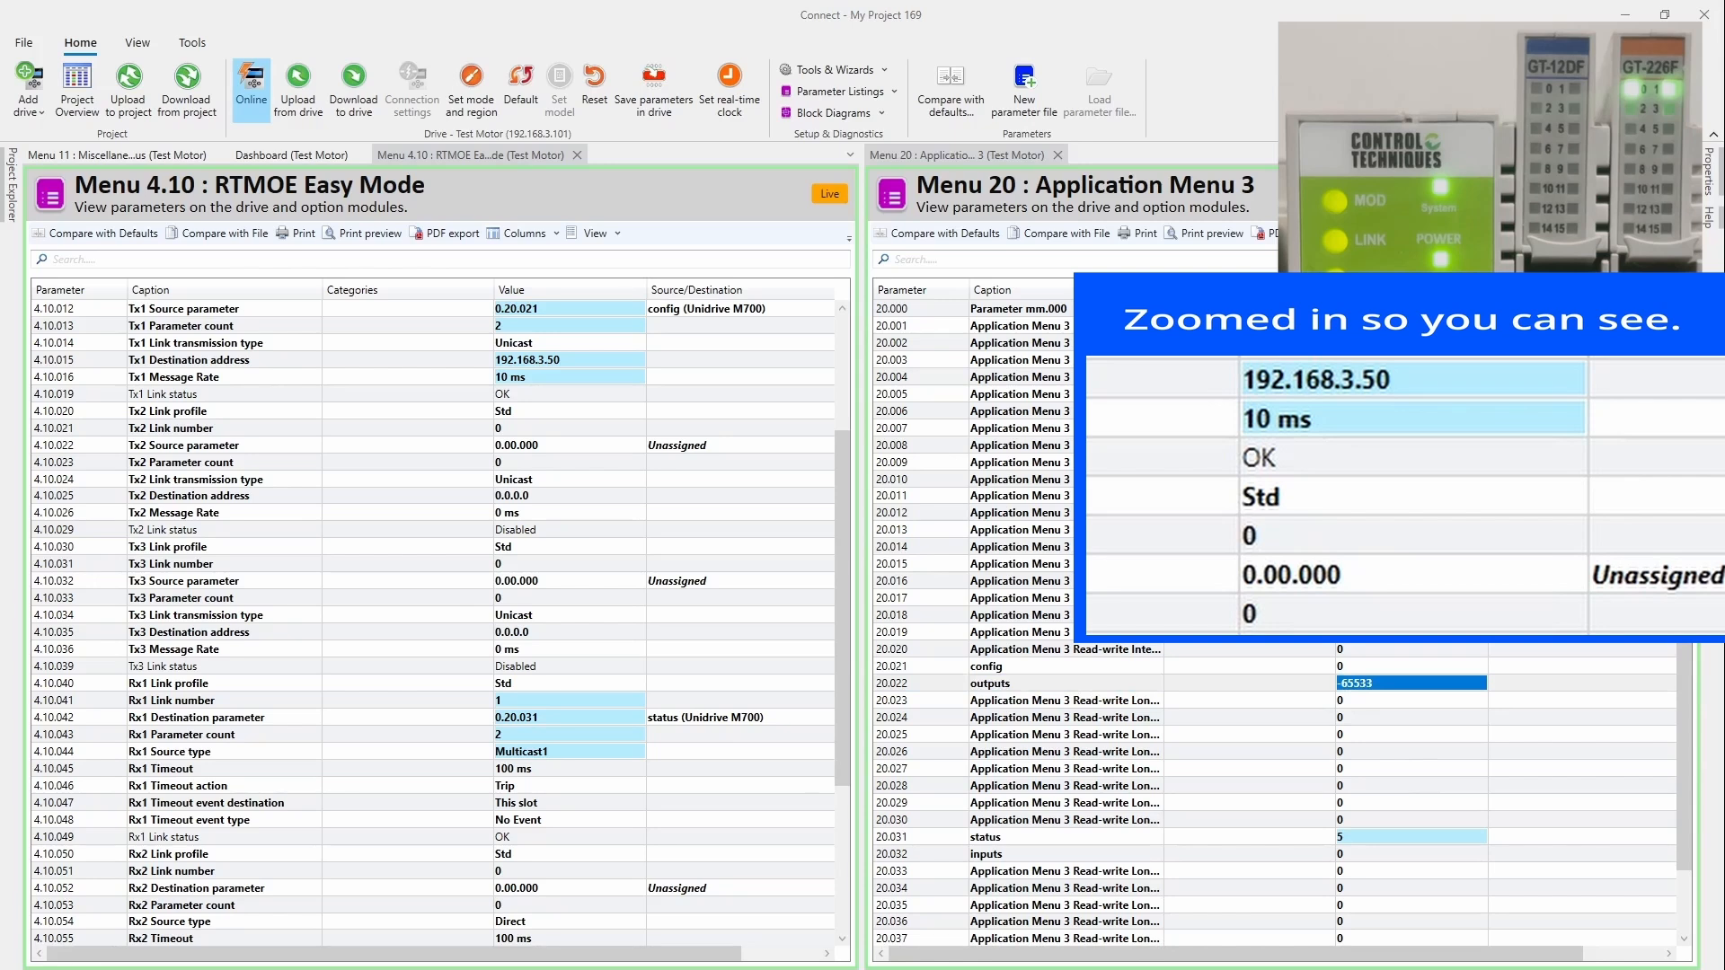
Step: Check -65,536 in the calculator, then step outputs 20.022 up to -65521 and commit it
{"action": "left_click_drag", "start_coordinate": [1723, 261], "coordinate": [799, 210]}
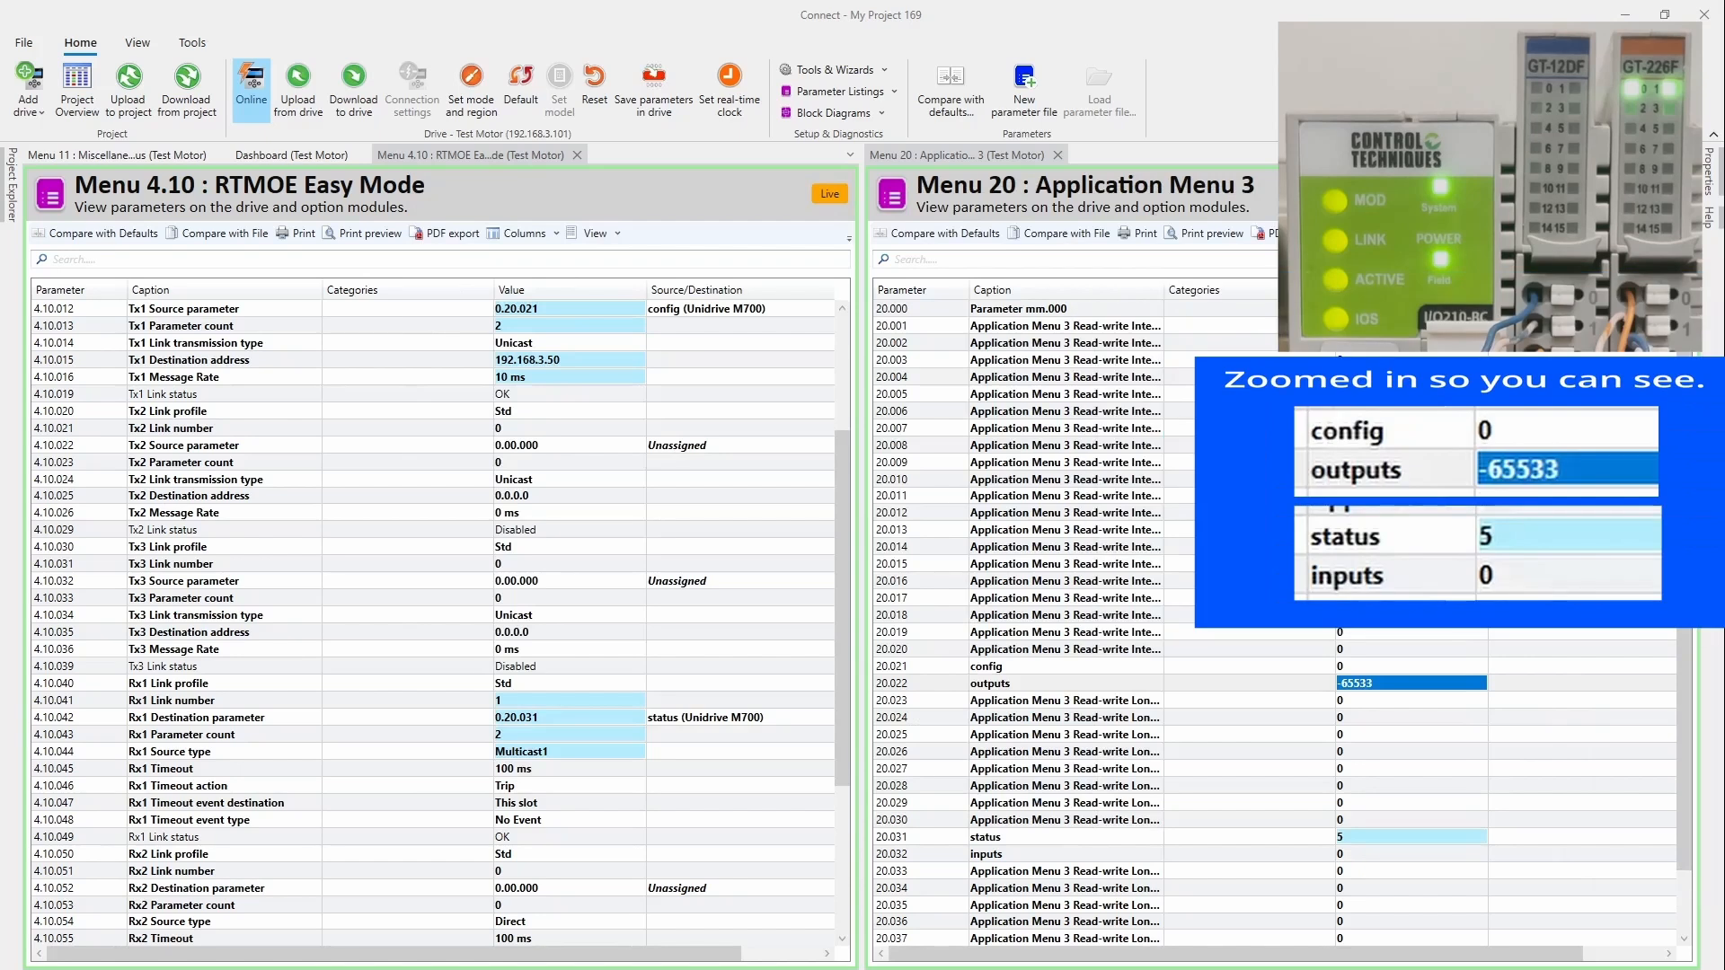
{"action": "double_click", "coordinate": [1430, 685]}
{"action": "left_click", "coordinate": [1450, 682]}
{"action": "left_click", "coordinate": [1449, 682]}
{"action": "left_click", "coordinate": [1449, 682]}
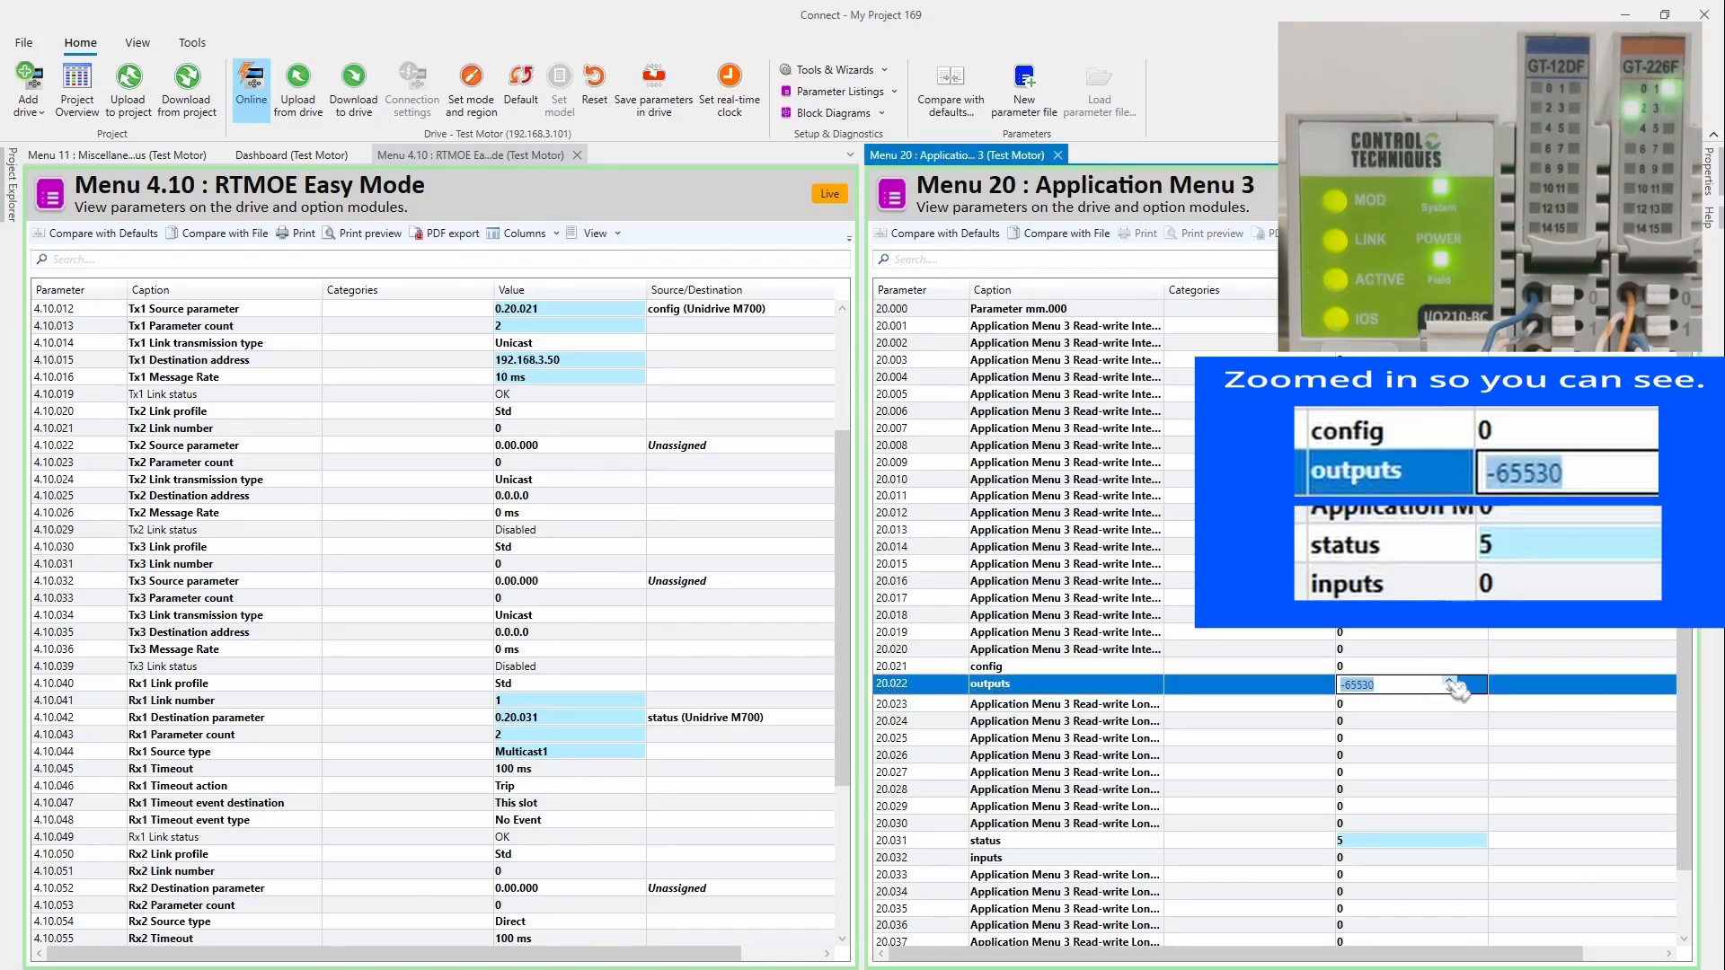
{"action": "left_click", "coordinate": [1449, 682]}
{"action": "left_click", "coordinate": [1449, 682]}
{"action": "left_click", "coordinate": [1449, 682]}
{"action": "left_click", "coordinate": [1449, 682]}
{"action": "left_click", "coordinate": [1449, 682]}
{"action": "left_click", "coordinate": [1449, 682]}
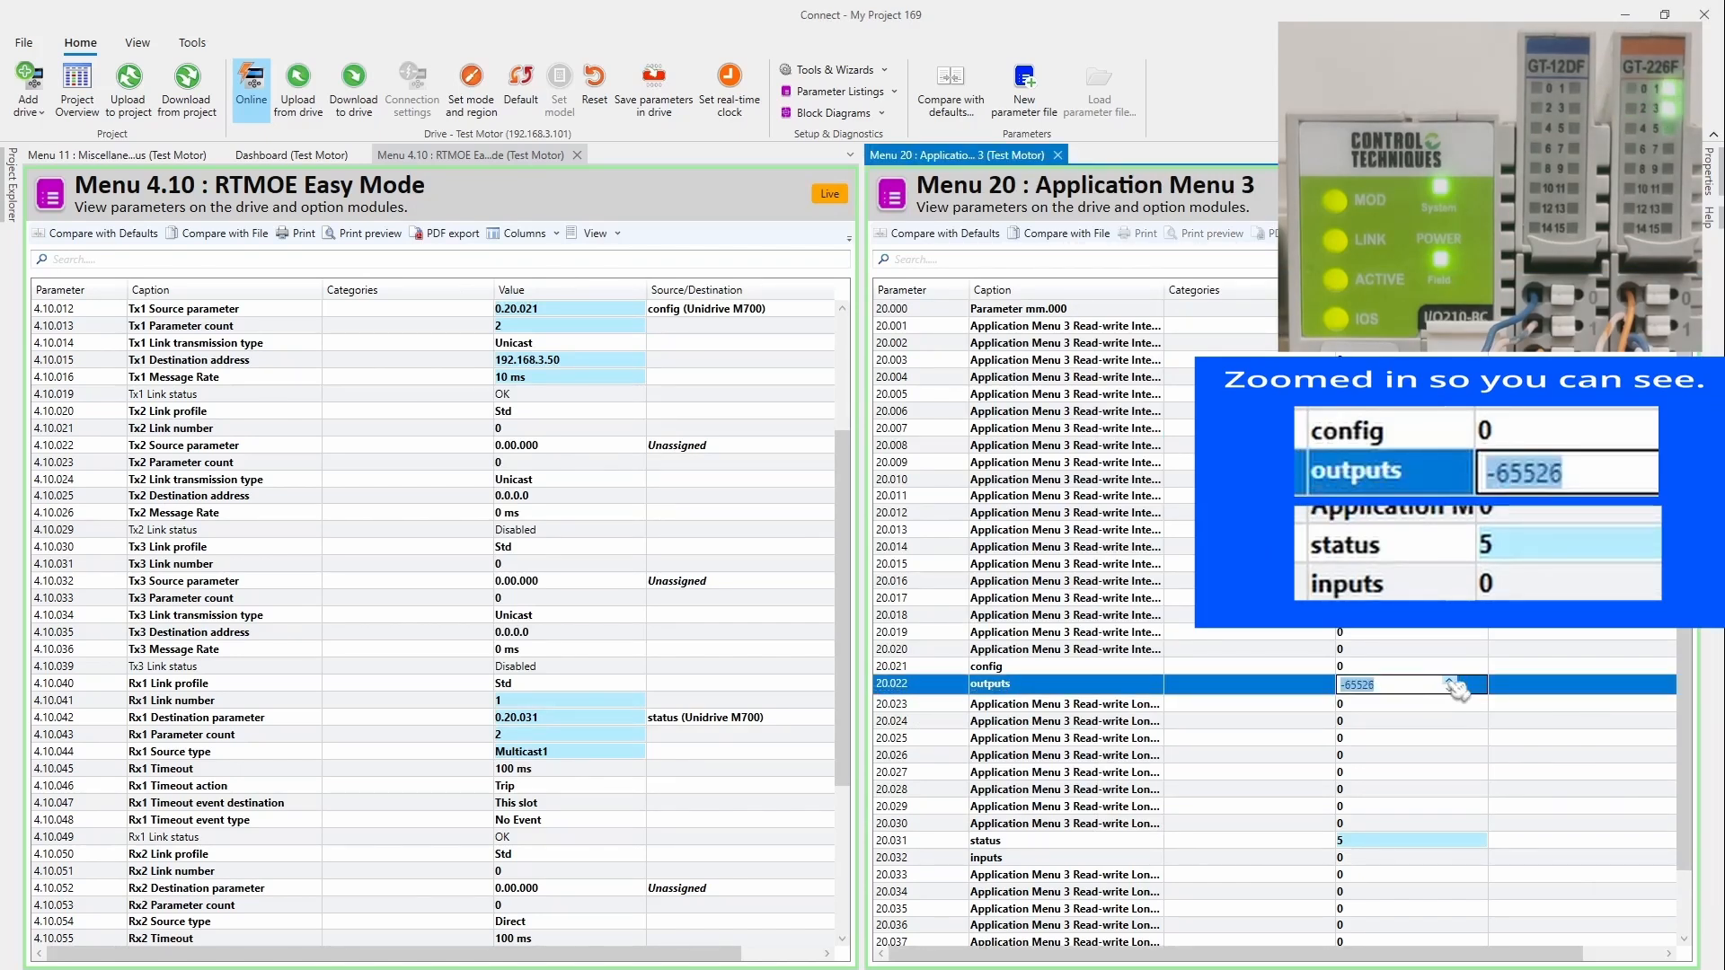
{"action": "left_click", "coordinate": [1449, 683]}
{"action": "left_click", "coordinate": [1449, 682]}
{"action": "left_click", "coordinate": [1449, 682]}
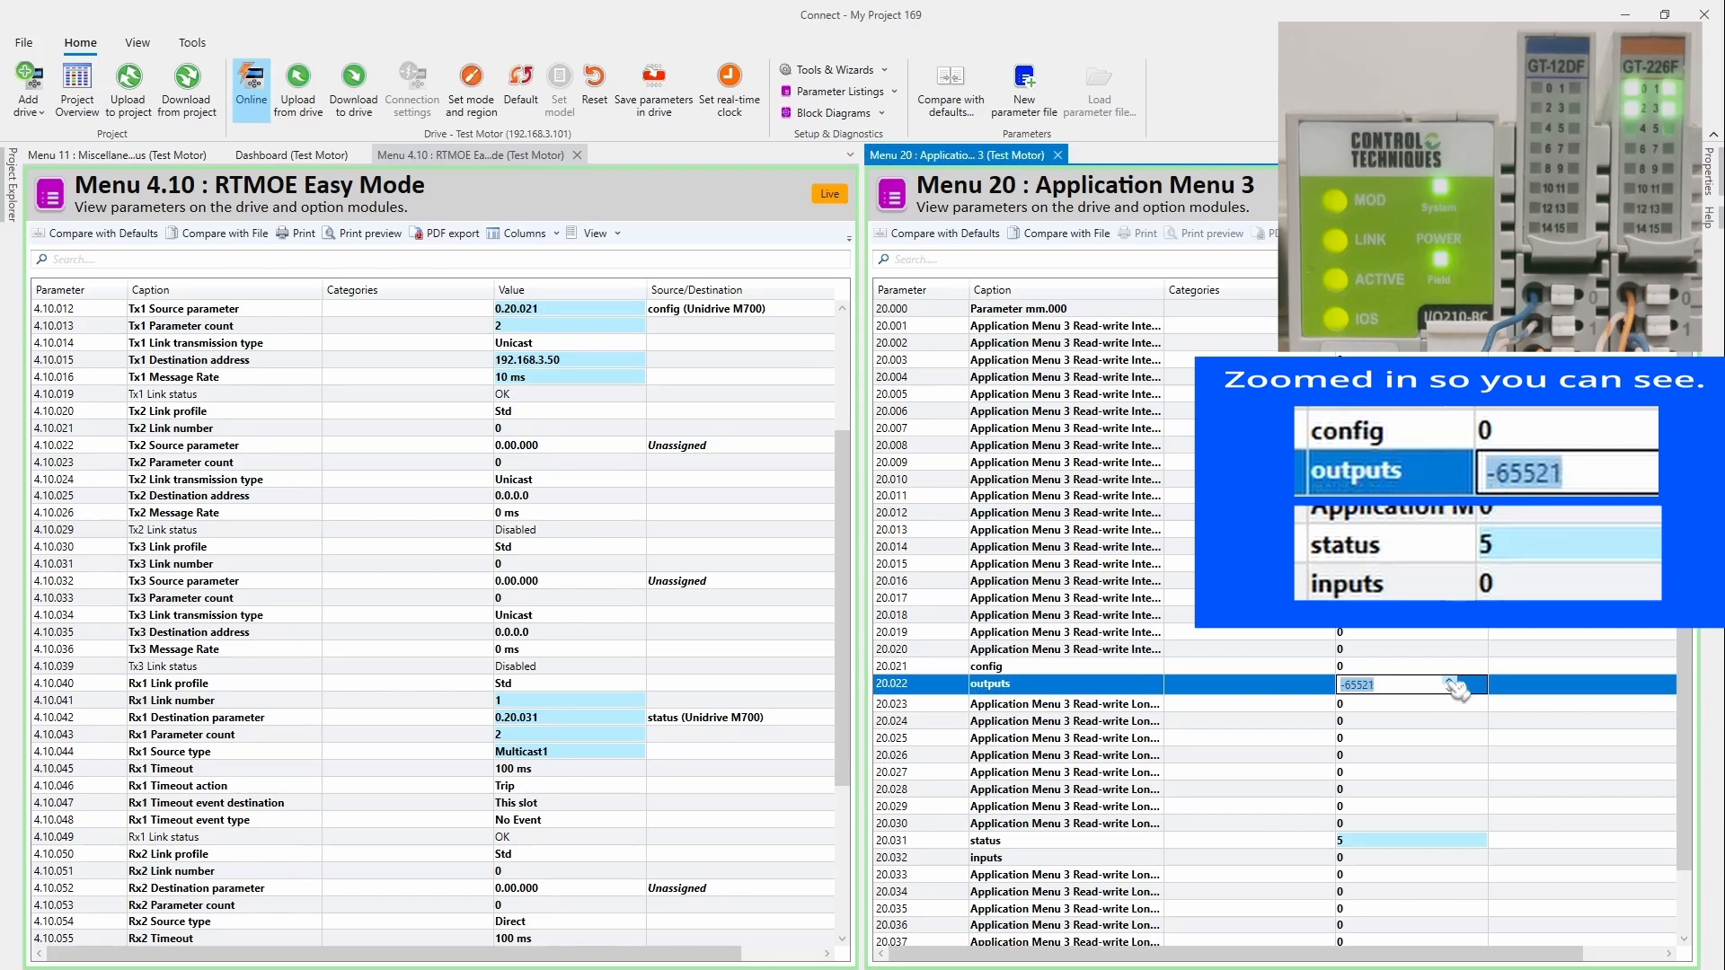
{"action": "left_click", "coordinate": [1281, 687]}
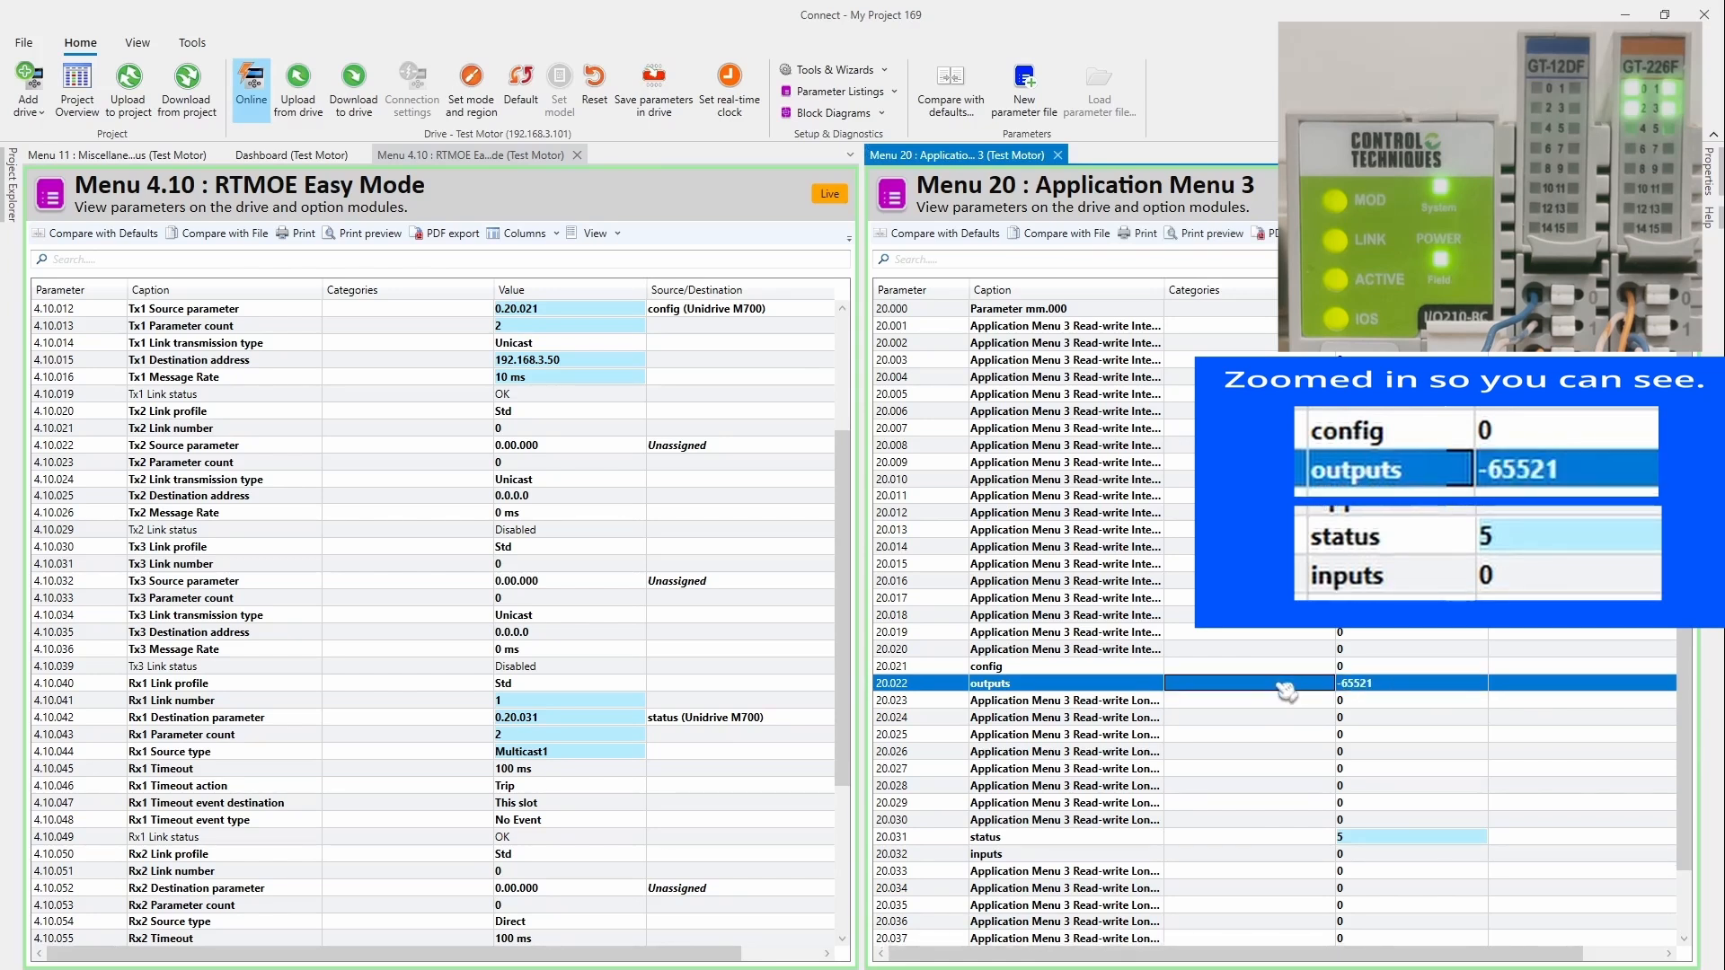
{"action": "left_click", "coordinate": [1265, 857]}
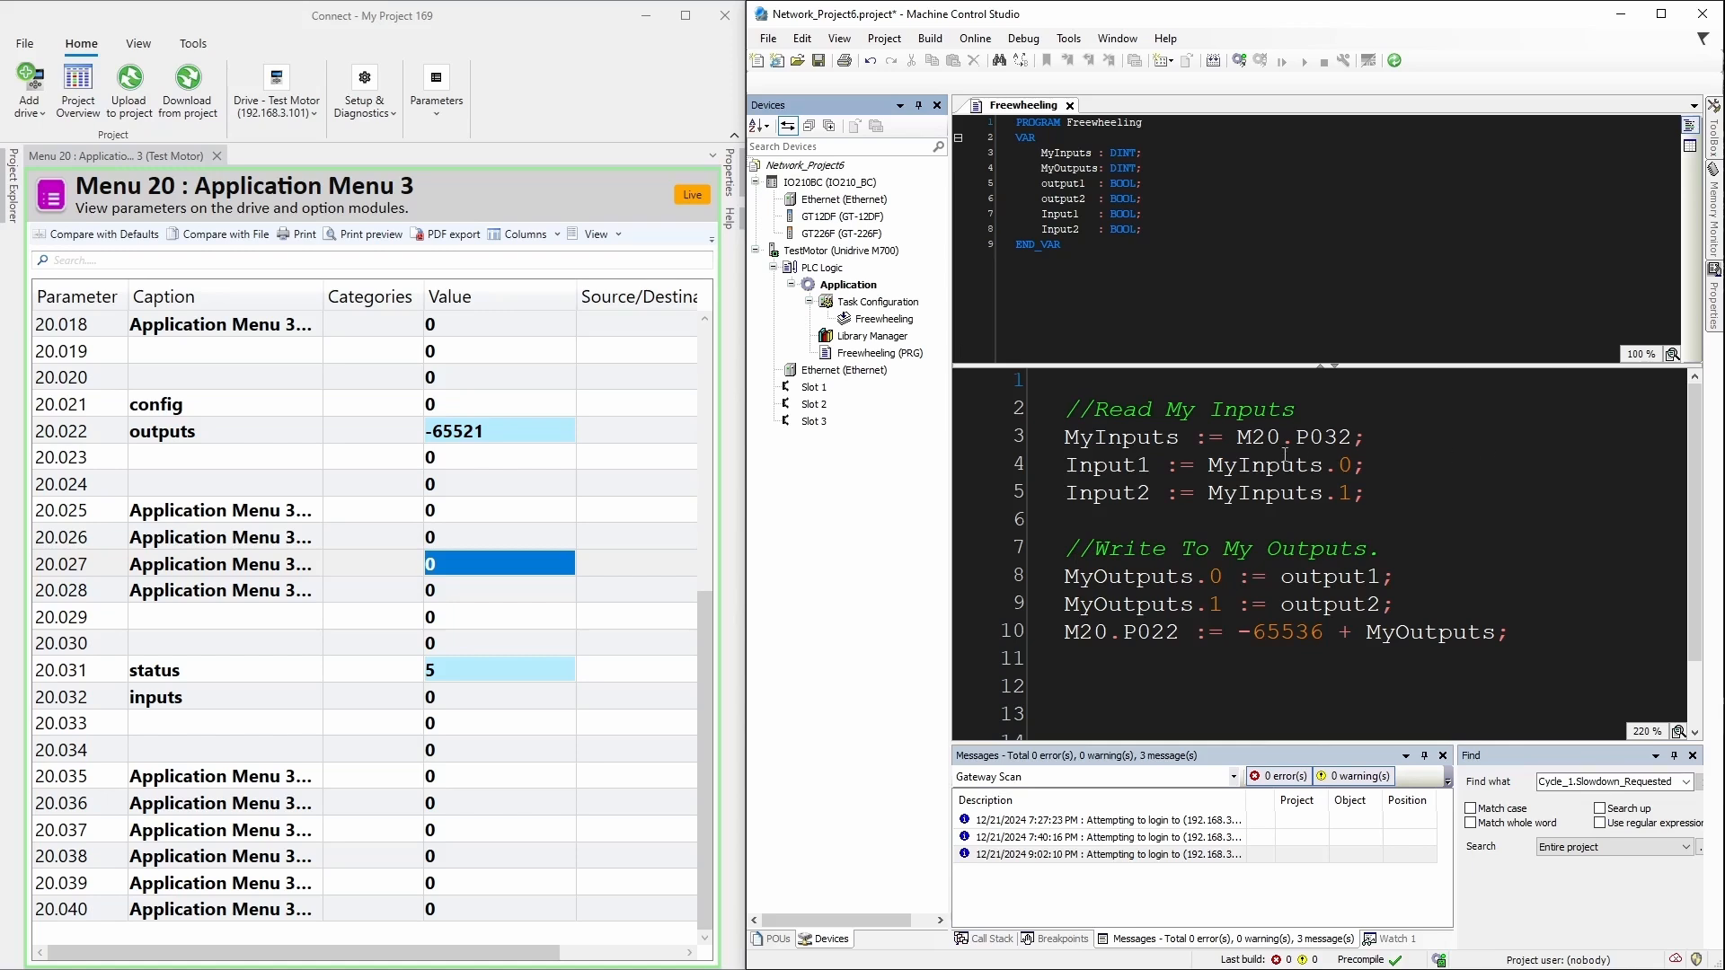
Step: Highlight the M20.P032 input read on line 3 and the M20.P022 output write on line 10
{"action": "left_click_drag", "start_coordinate": [1238, 439], "coordinate": [1353, 439]}
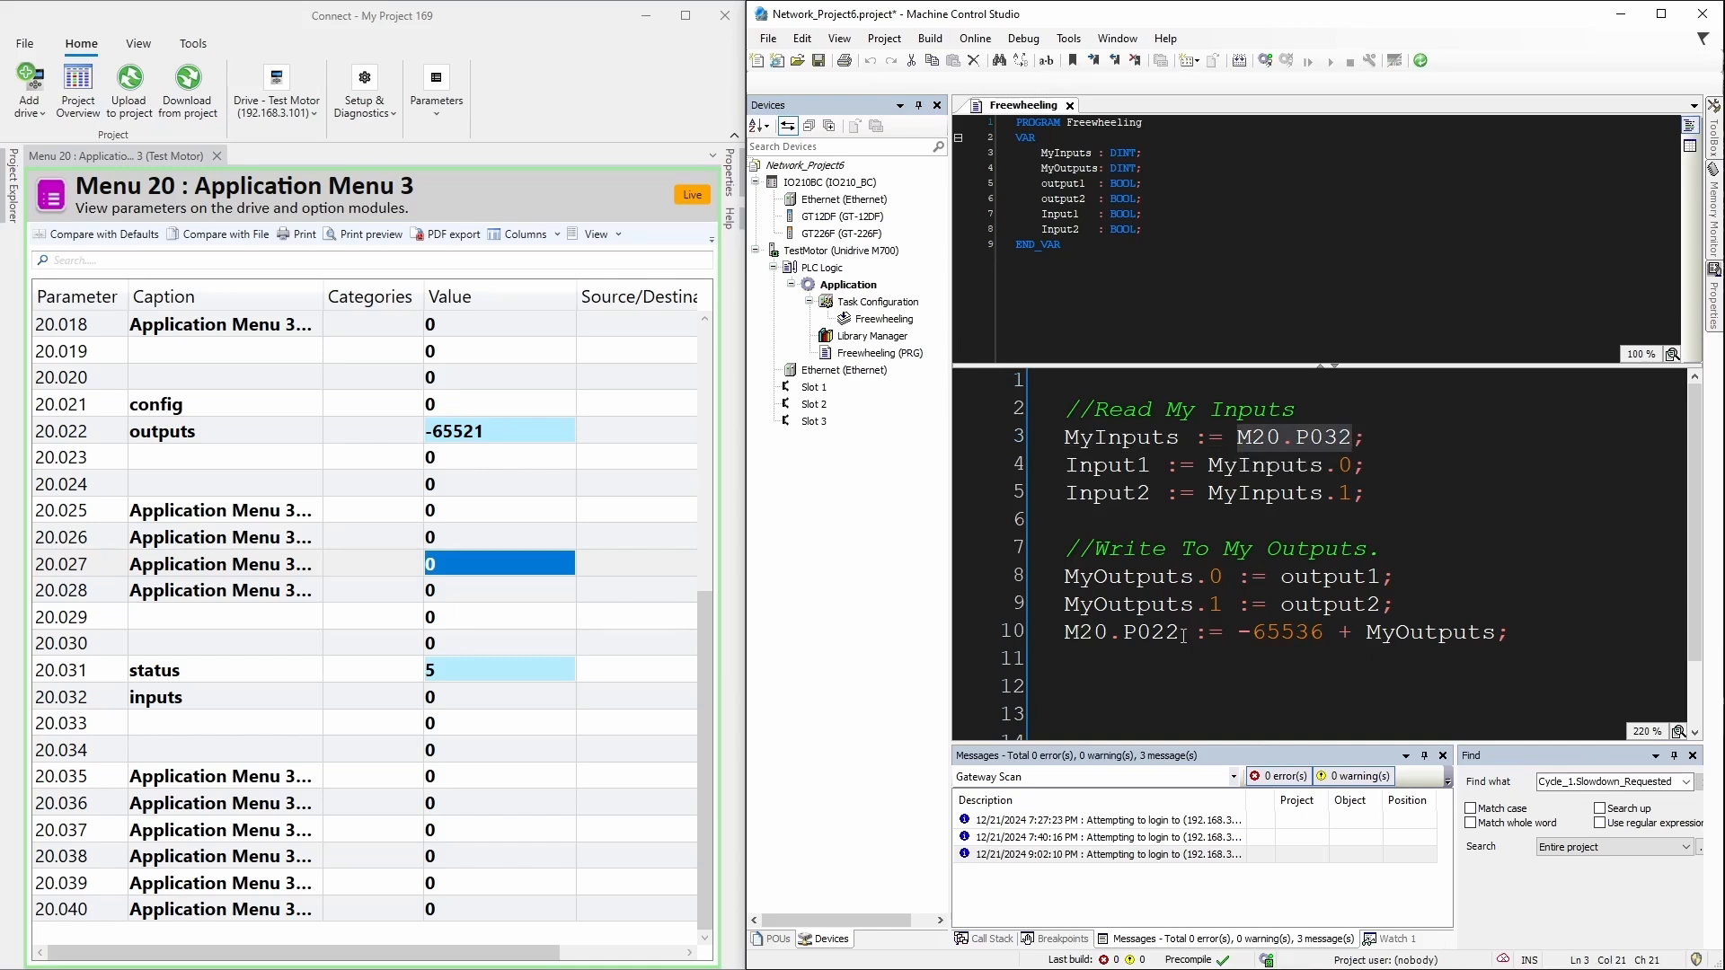
{"action": "left_click_drag", "start_coordinate": [1185, 636], "coordinate": [1064, 636]}
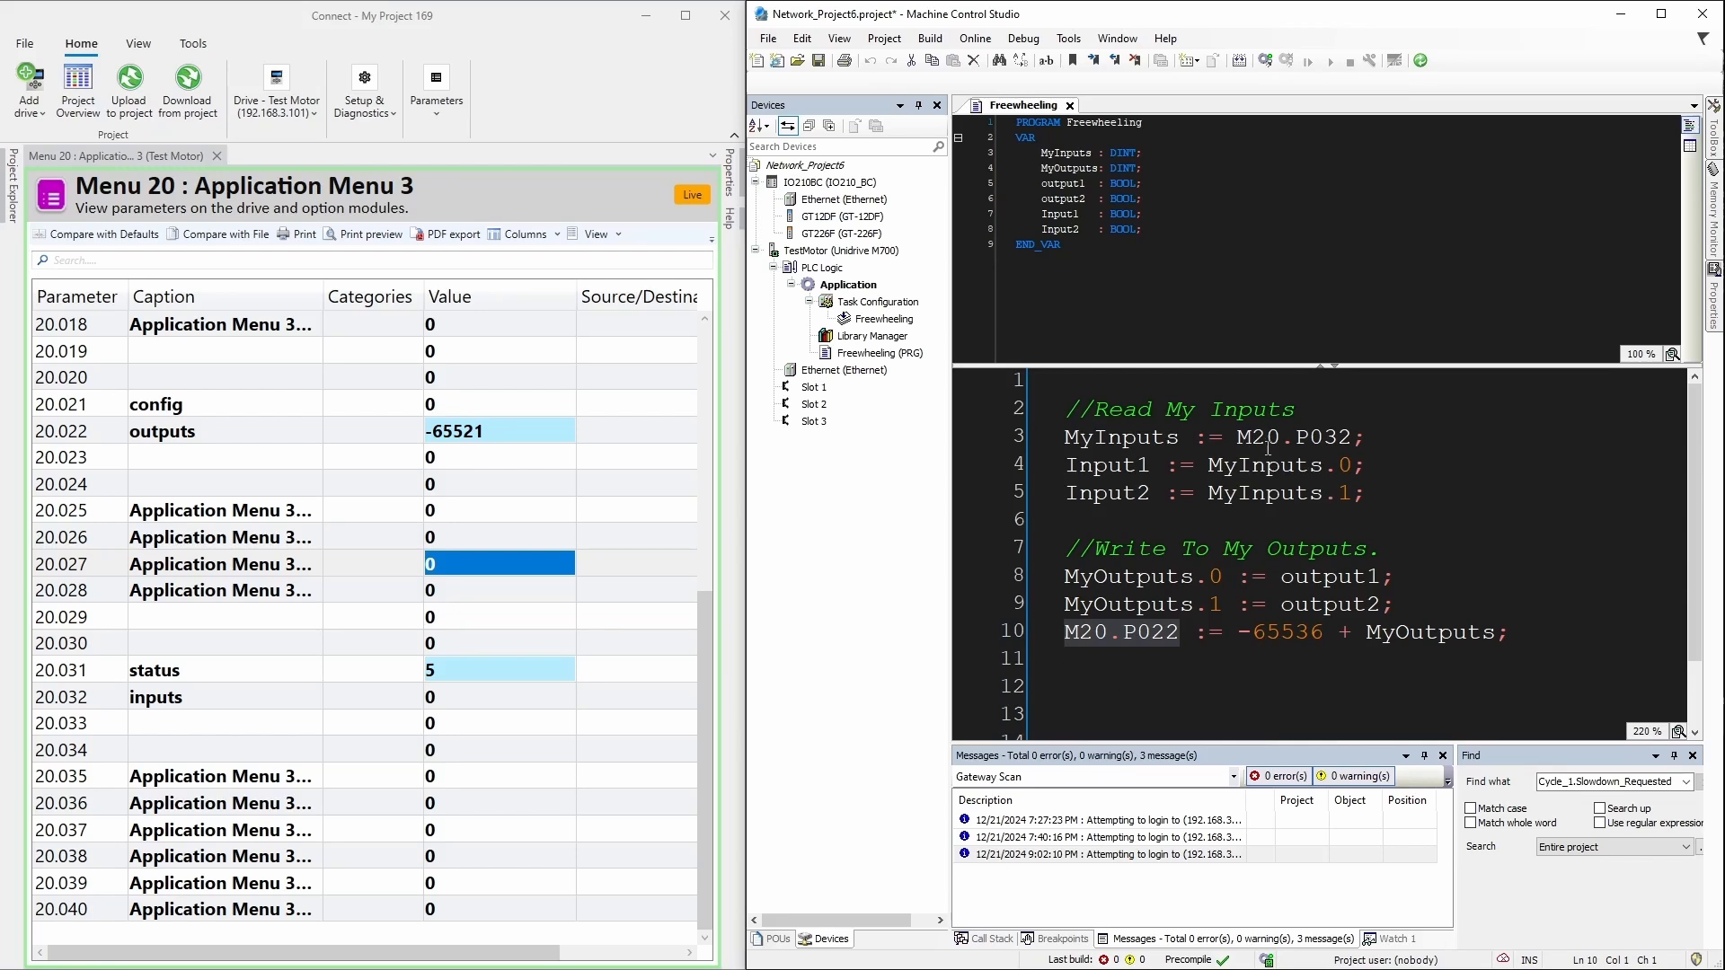
{"action": "left_click_drag", "start_coordinate": [1361, 439], "coordinate": [1064, 438]}
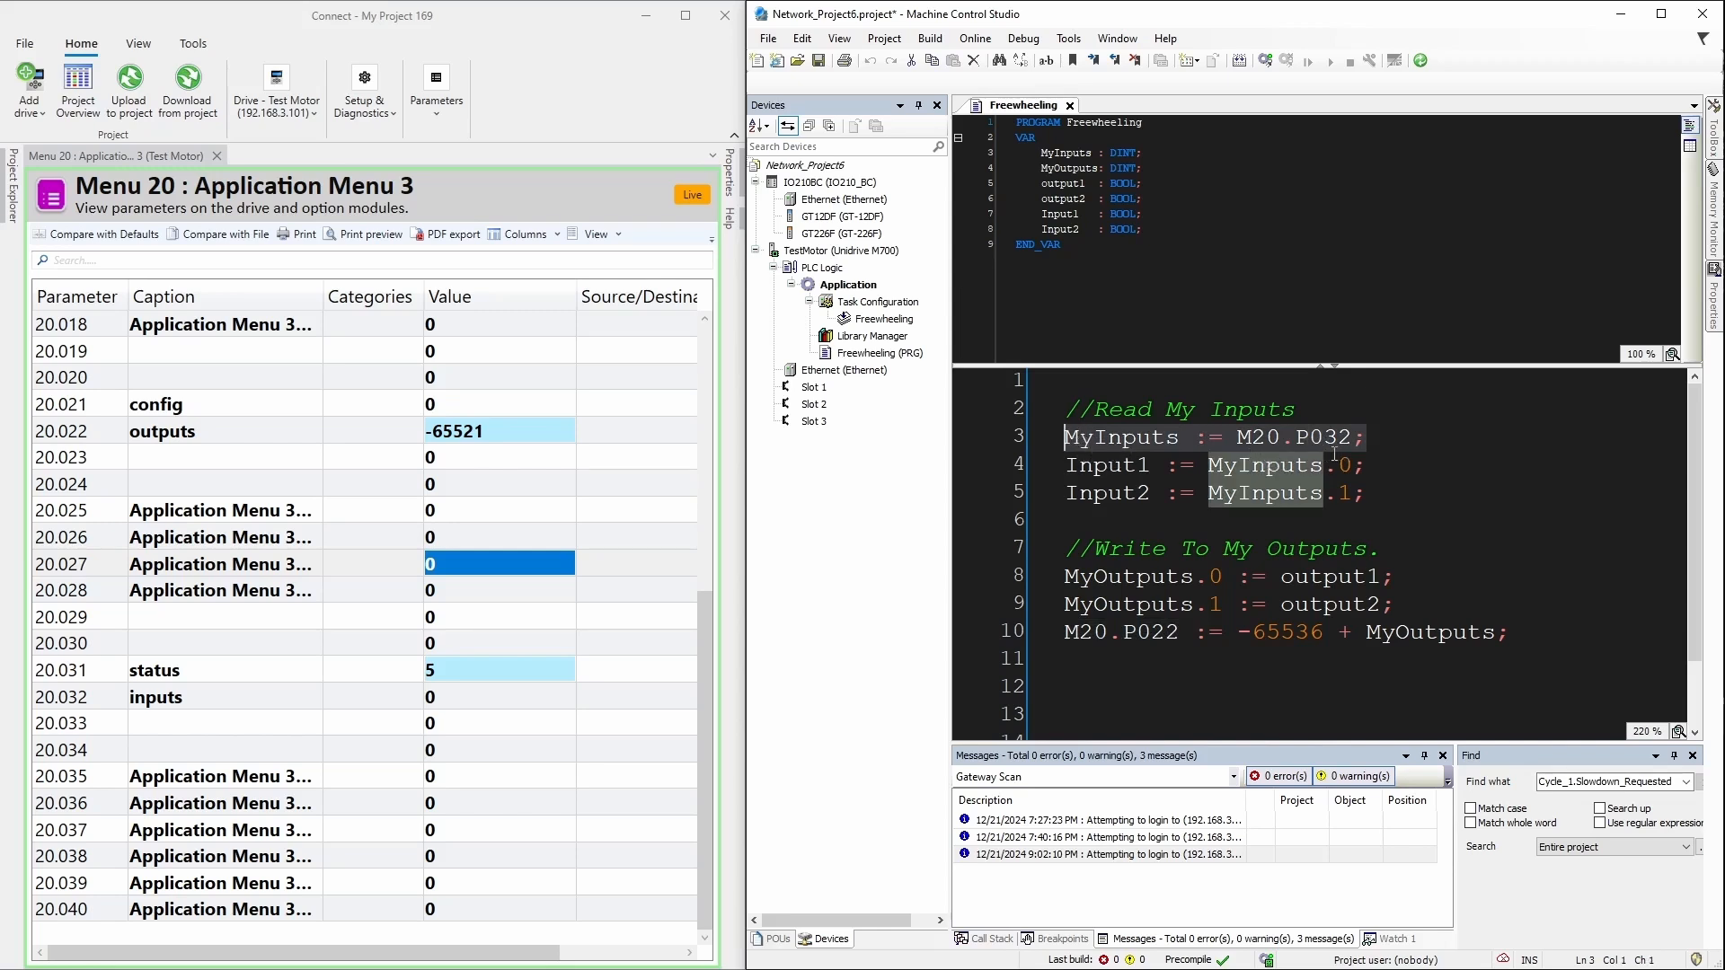
Step: Highlight the lines splitting MyInputs into bits, building MyOutputs, and the -65536 offset on line 10
{"action": "left_click", "coordinate": [1403, 498]}
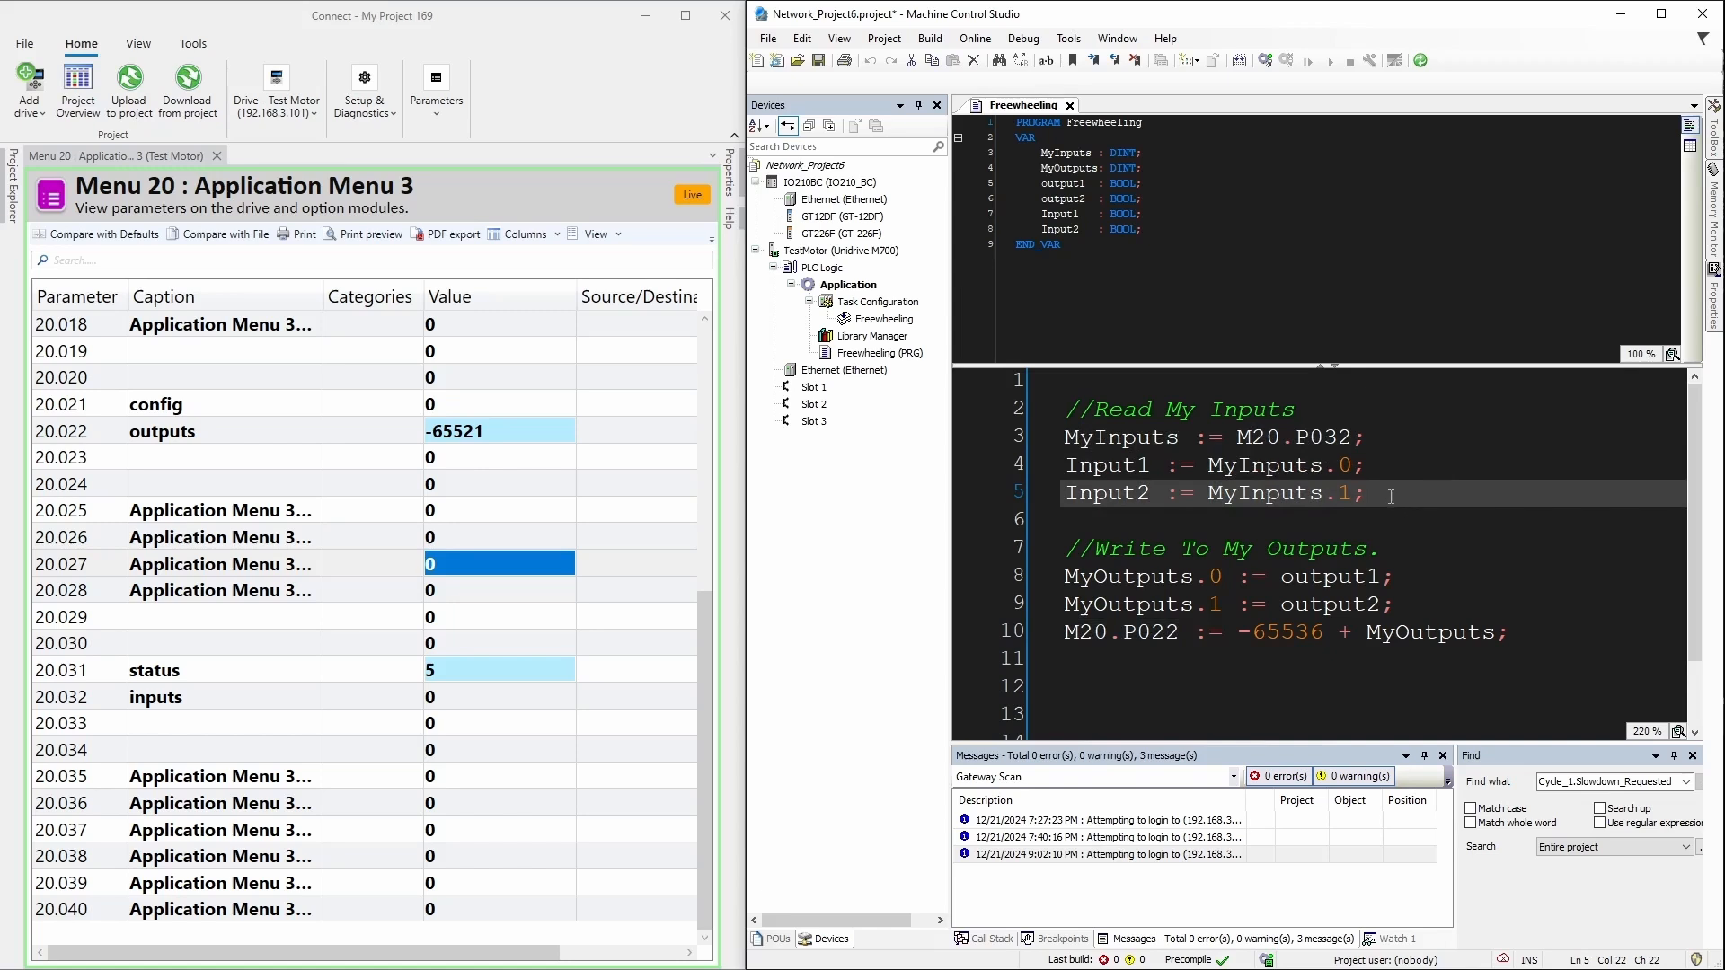
{"action": "left_click_drag", "start_coordinate": [1391, 497], "coordinate": [1065, 465]}
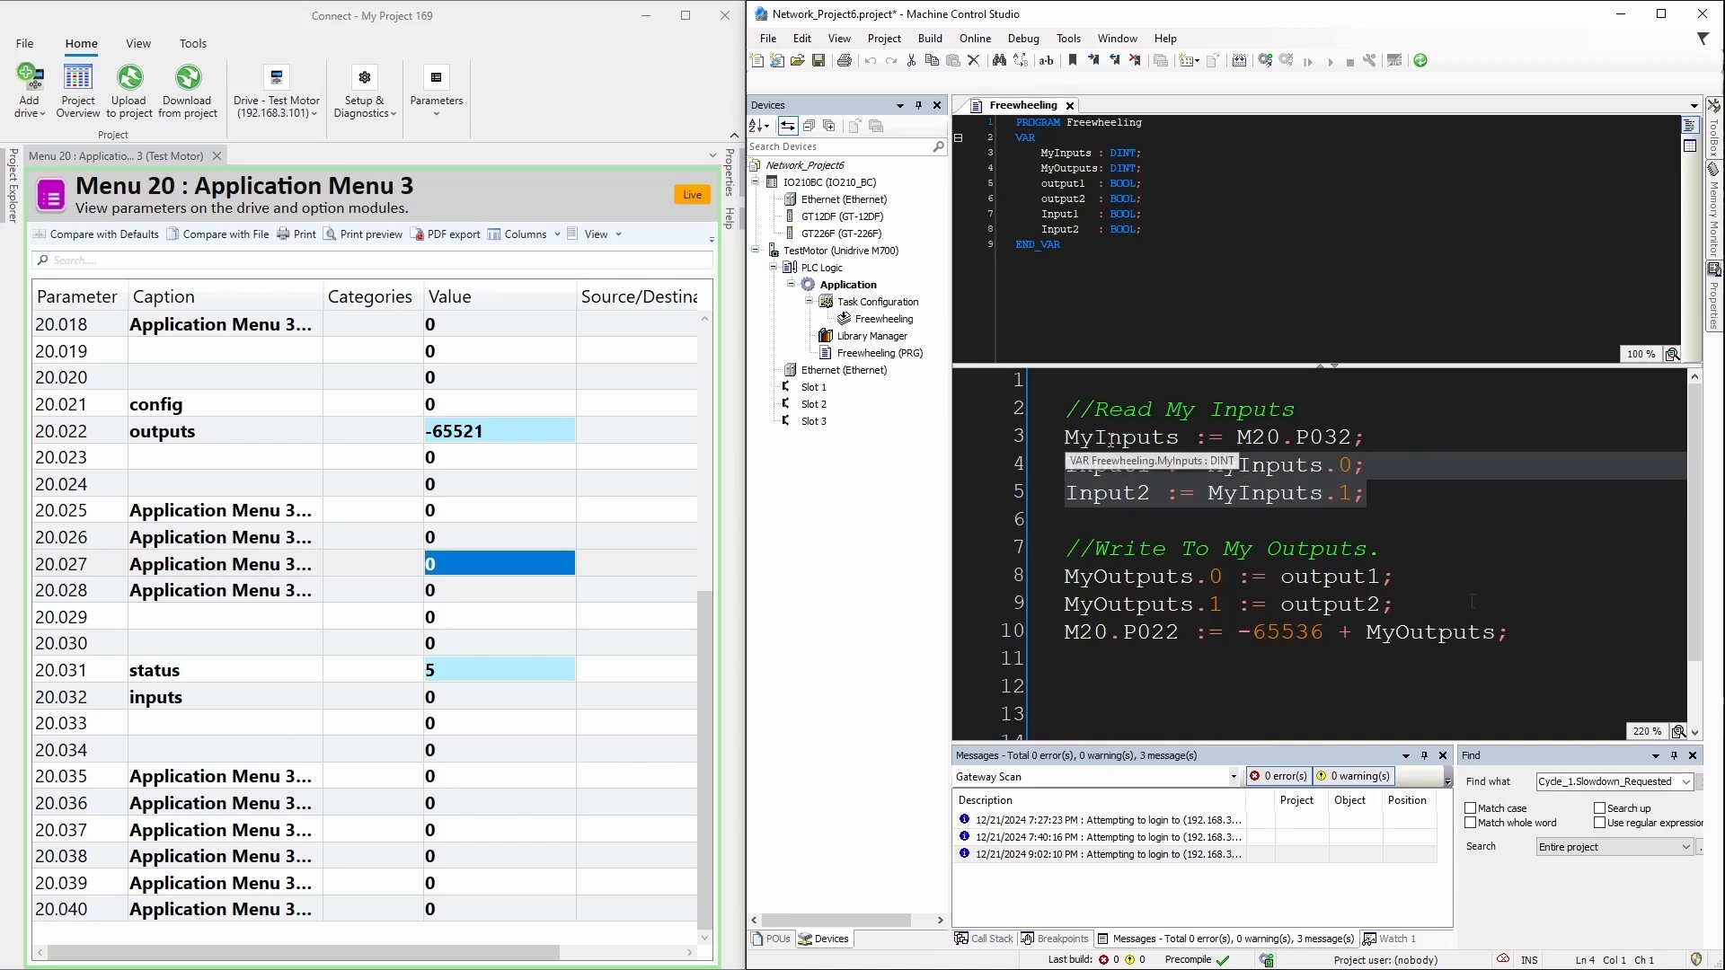
{"action": "left_click", "coordinate": [1400, 578]}
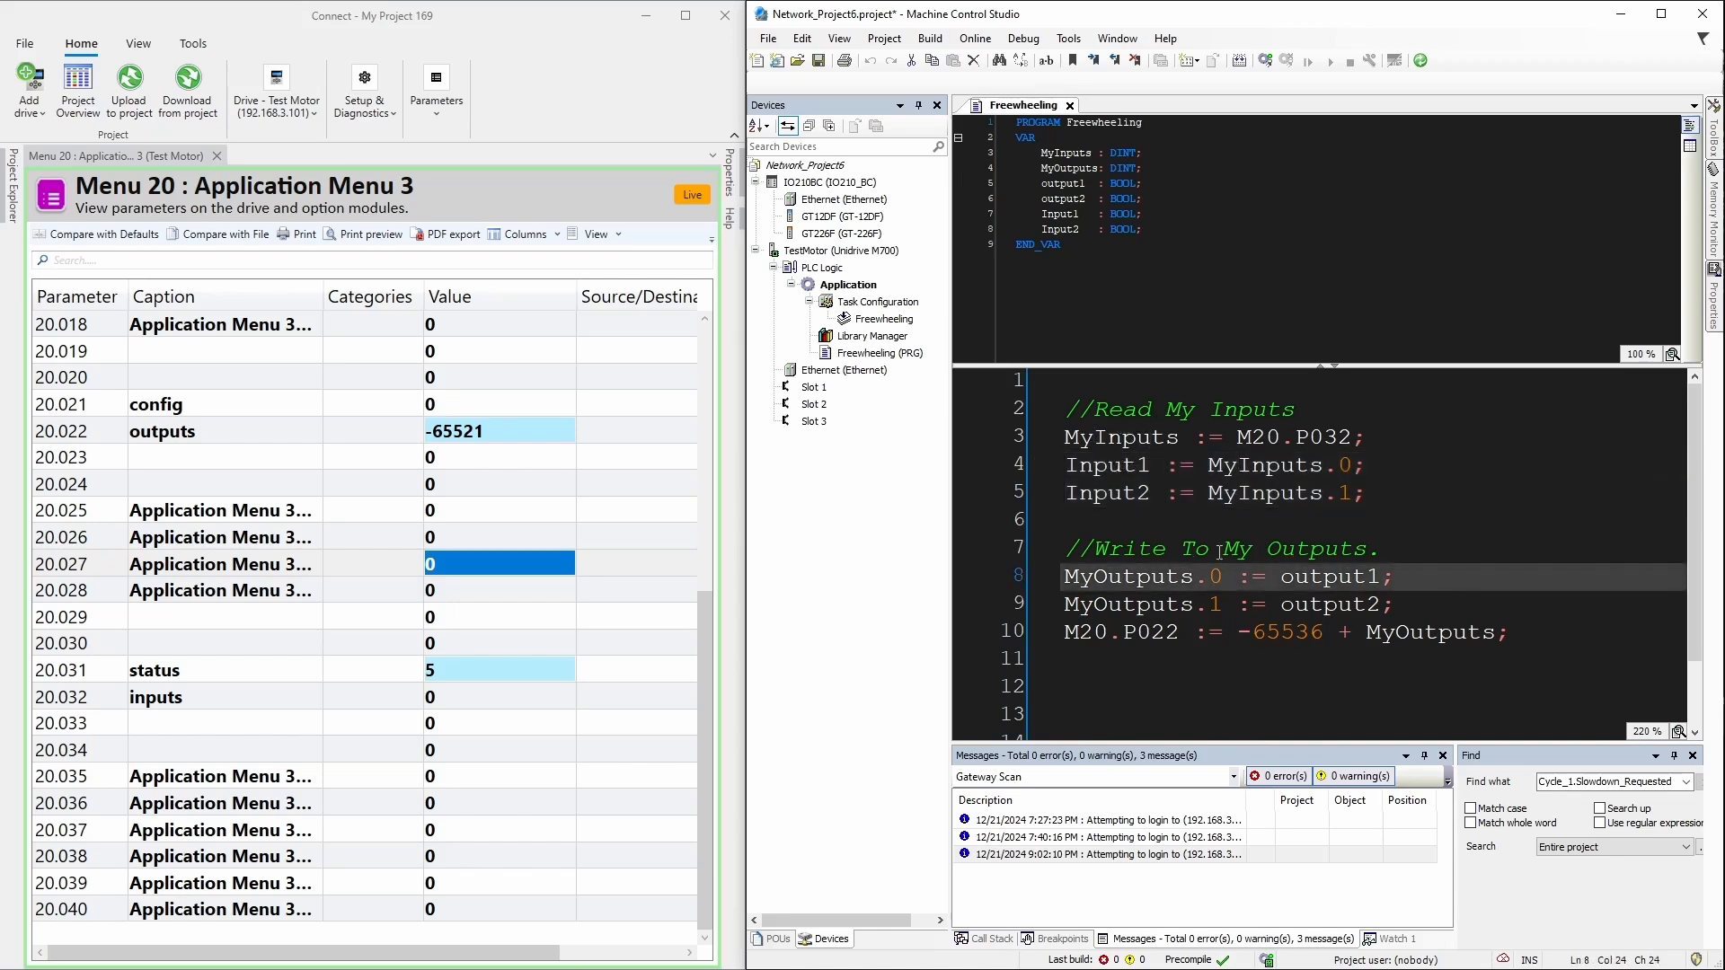
{"action": "left_click_drag", "start_coordinate": [1400, 604], "coordinate": [1407, 561]}
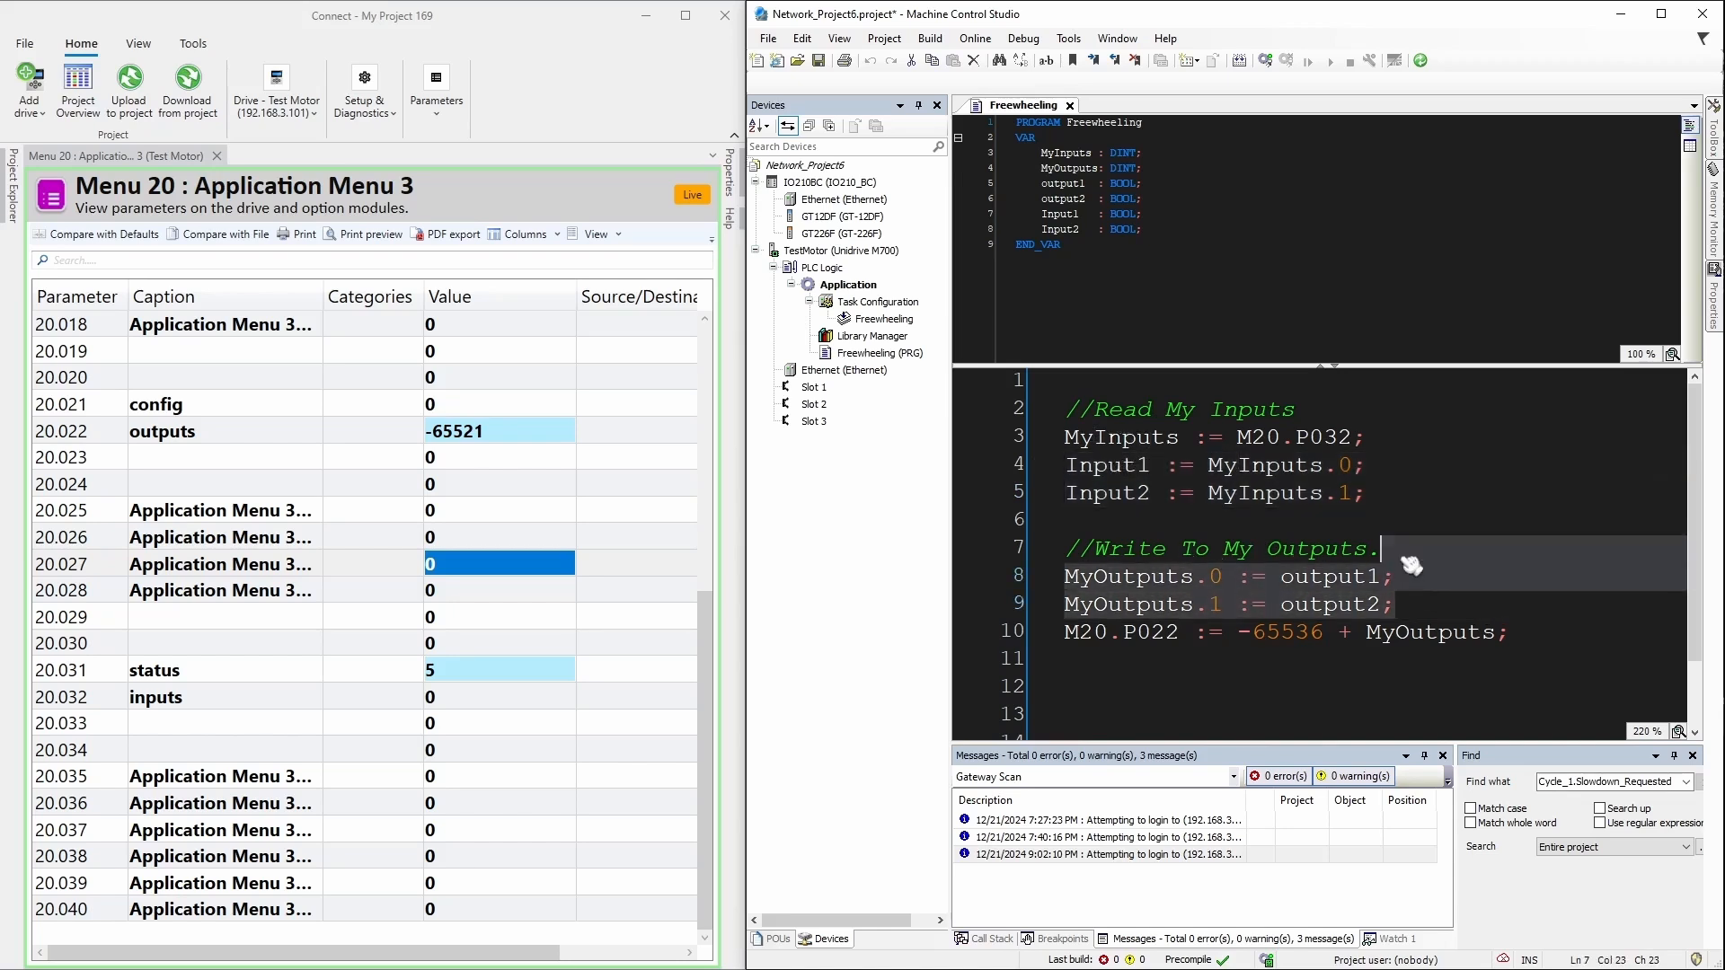
{"action": "left_click", "coordinate": [1341, 657]}
{"action": "left_click_drag", "start_coordinate": [1354, 639], "coordinate": [1242, 636]}
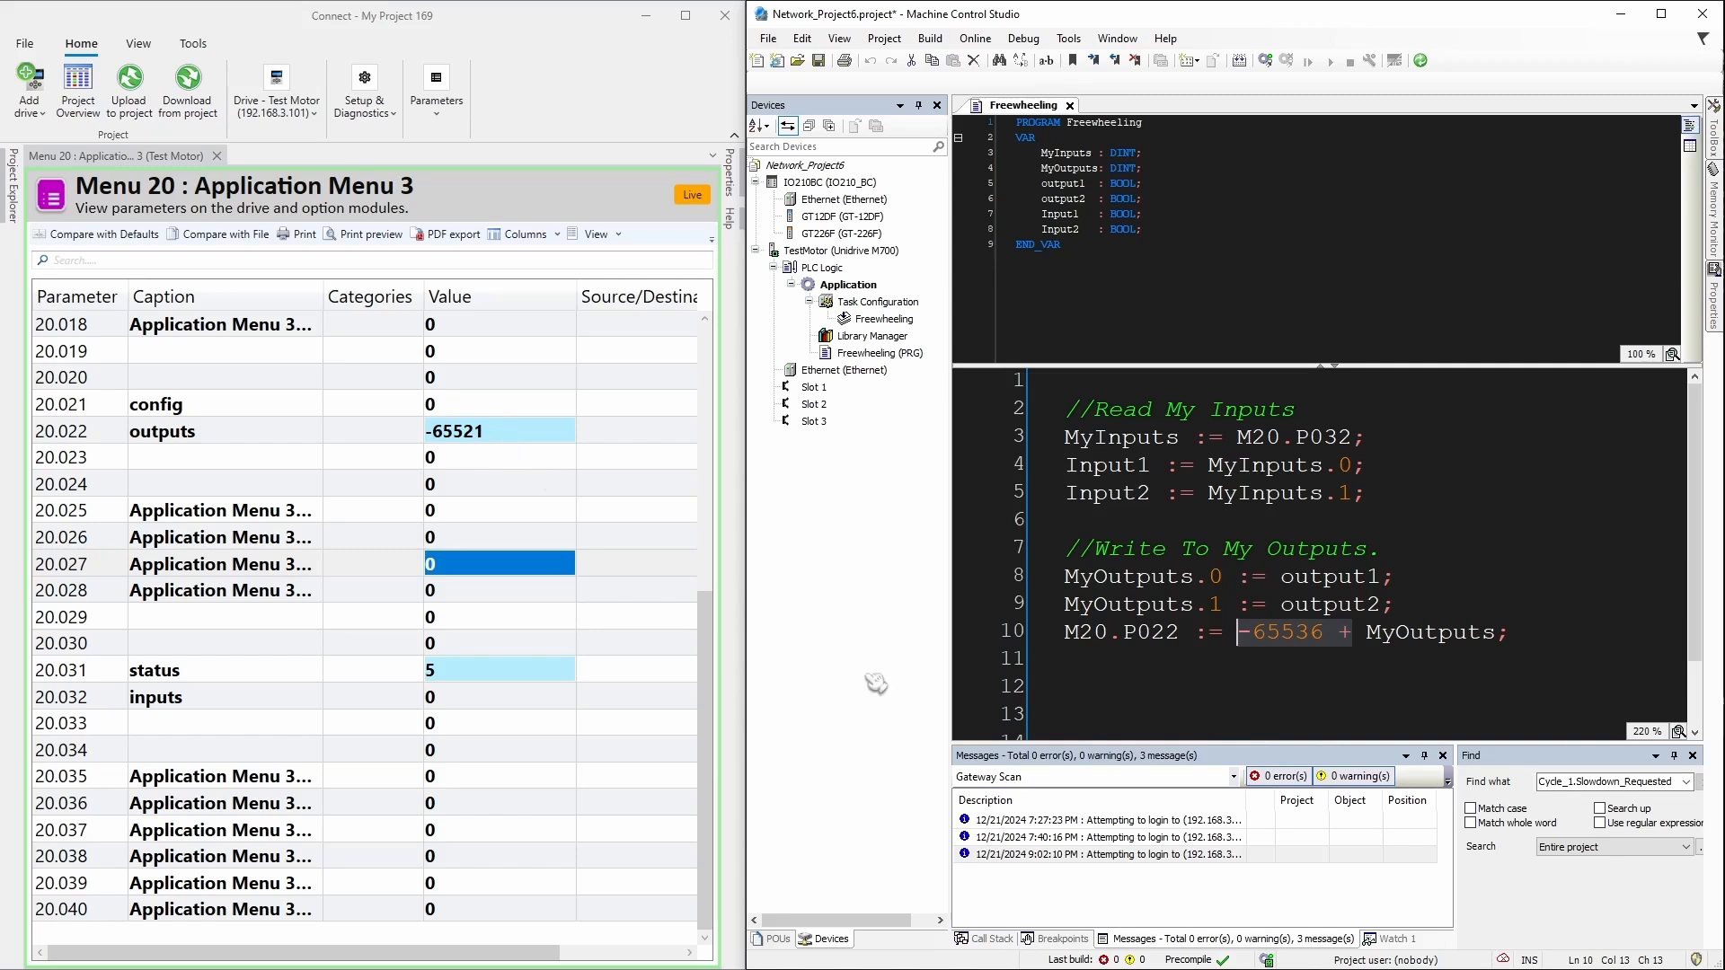
Step: Log in, start the PLC, and write TRUE to output1 and output2 so outputs reads -65533
{"action": "left_click", "coordinate": [1263, 60]}
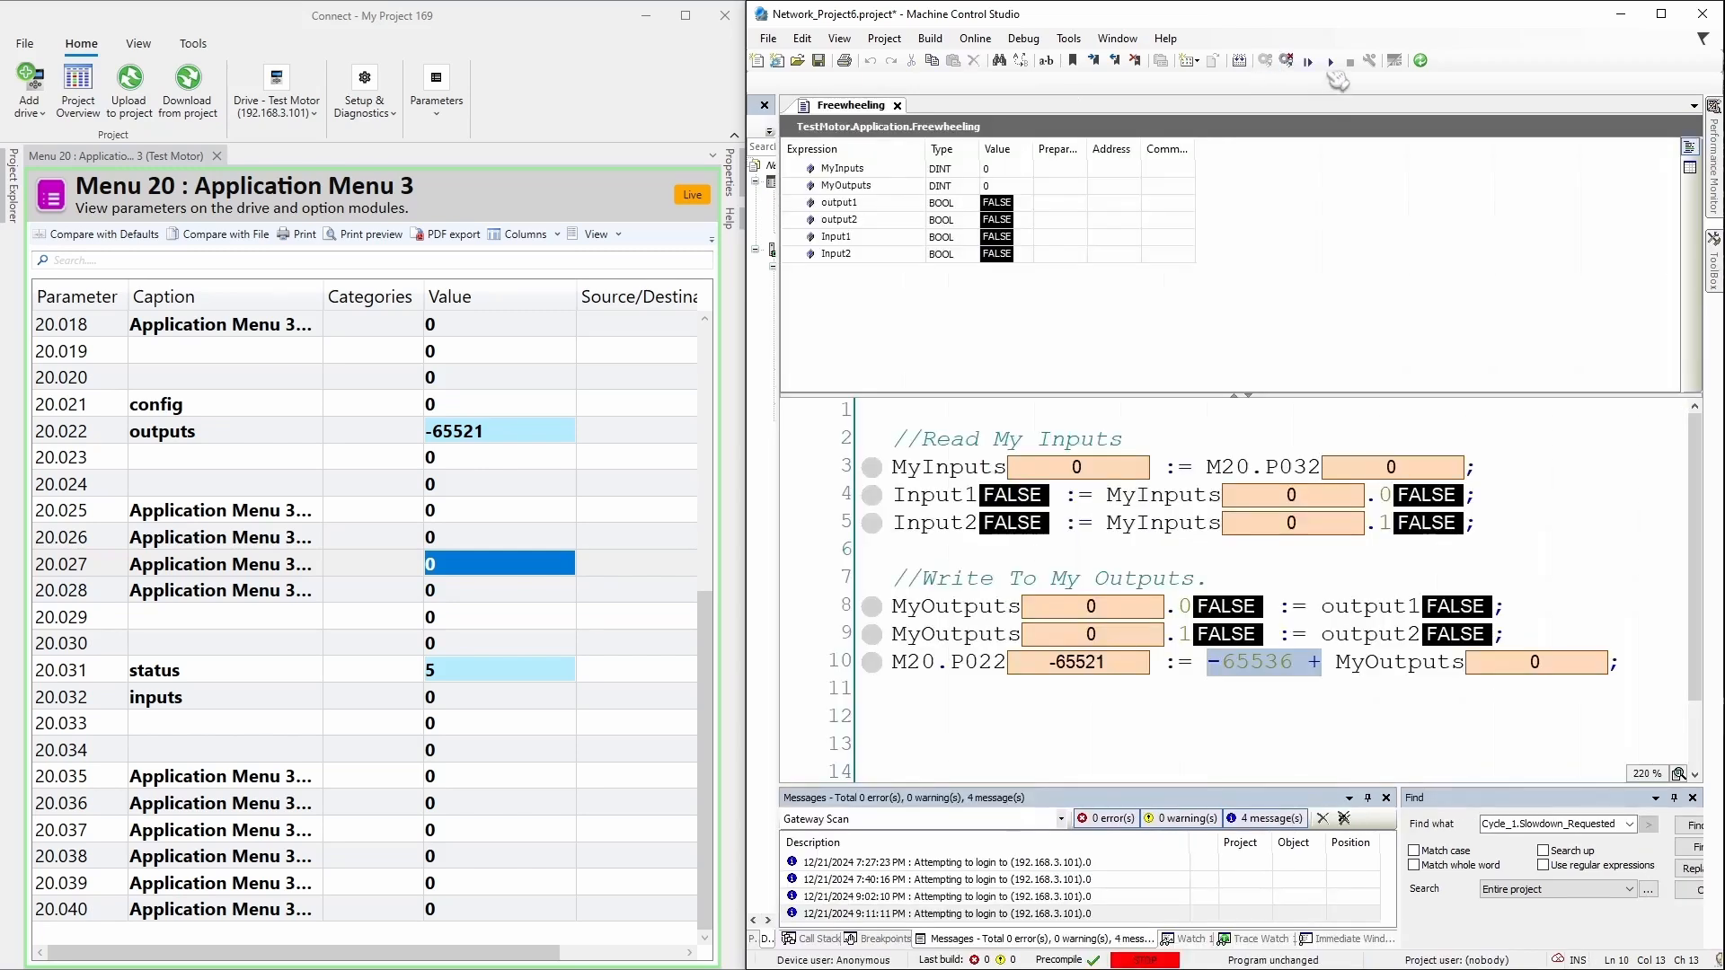
{"action": "left_click", "coordinate": [1329, 61]}
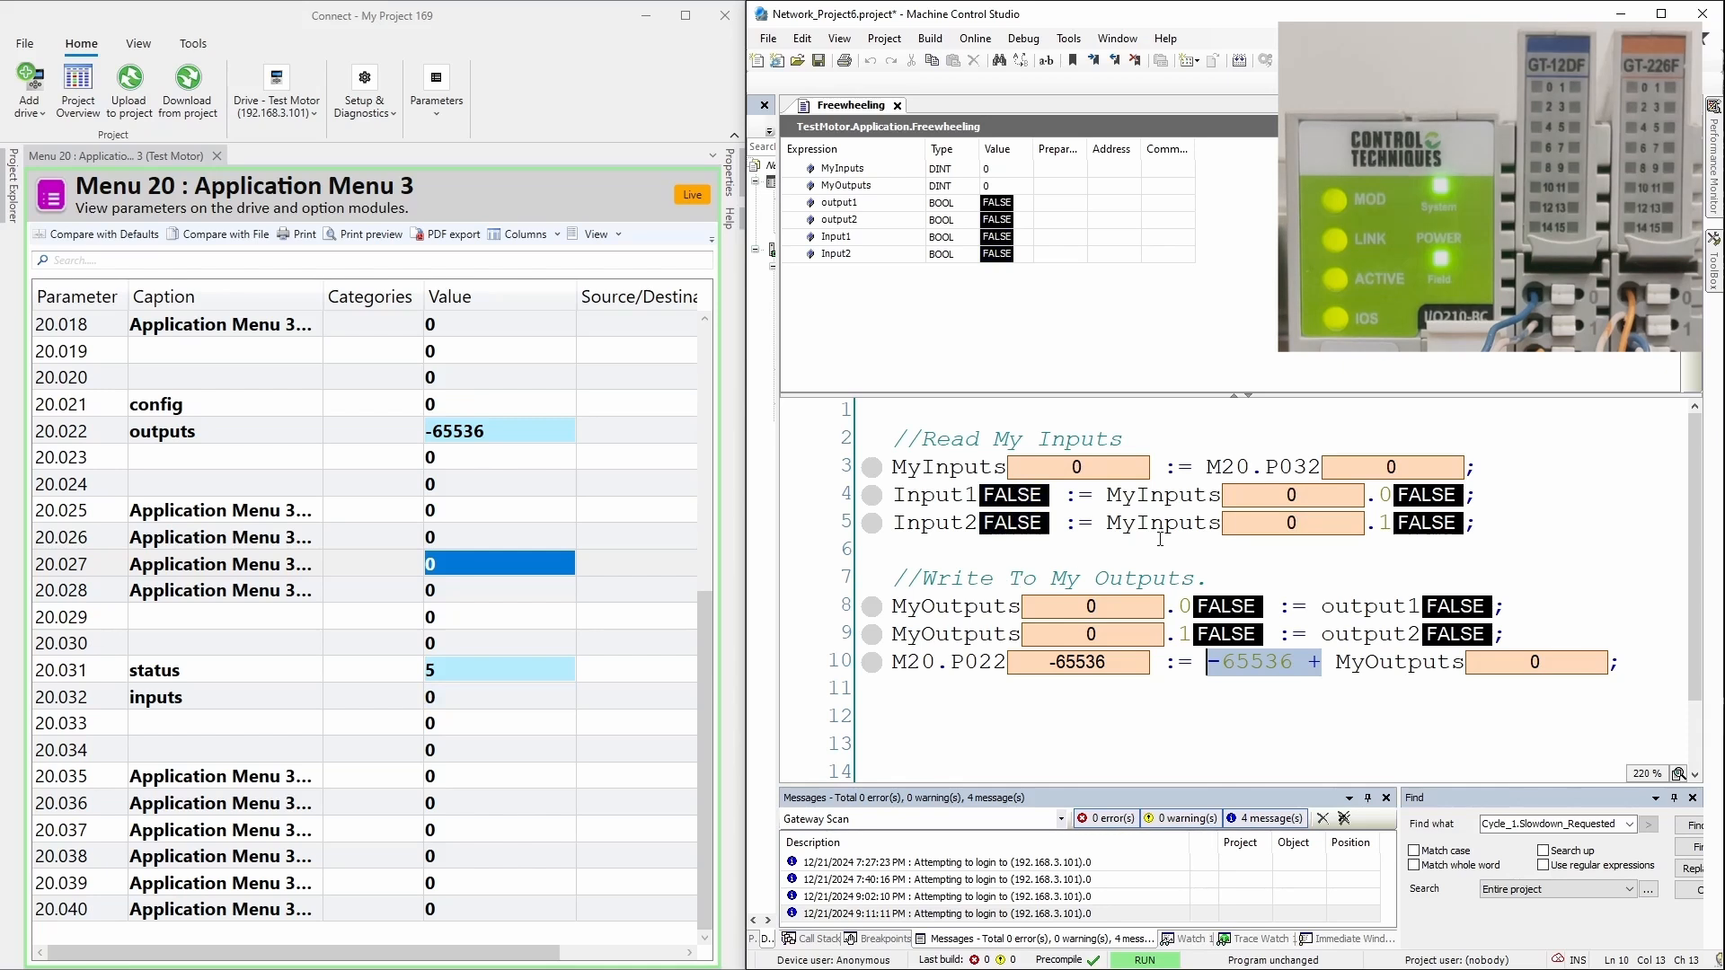
{"action": "left_click", "coordinate": [1066, 206]}
{"action": "key", "text": "ctrl+F7"}
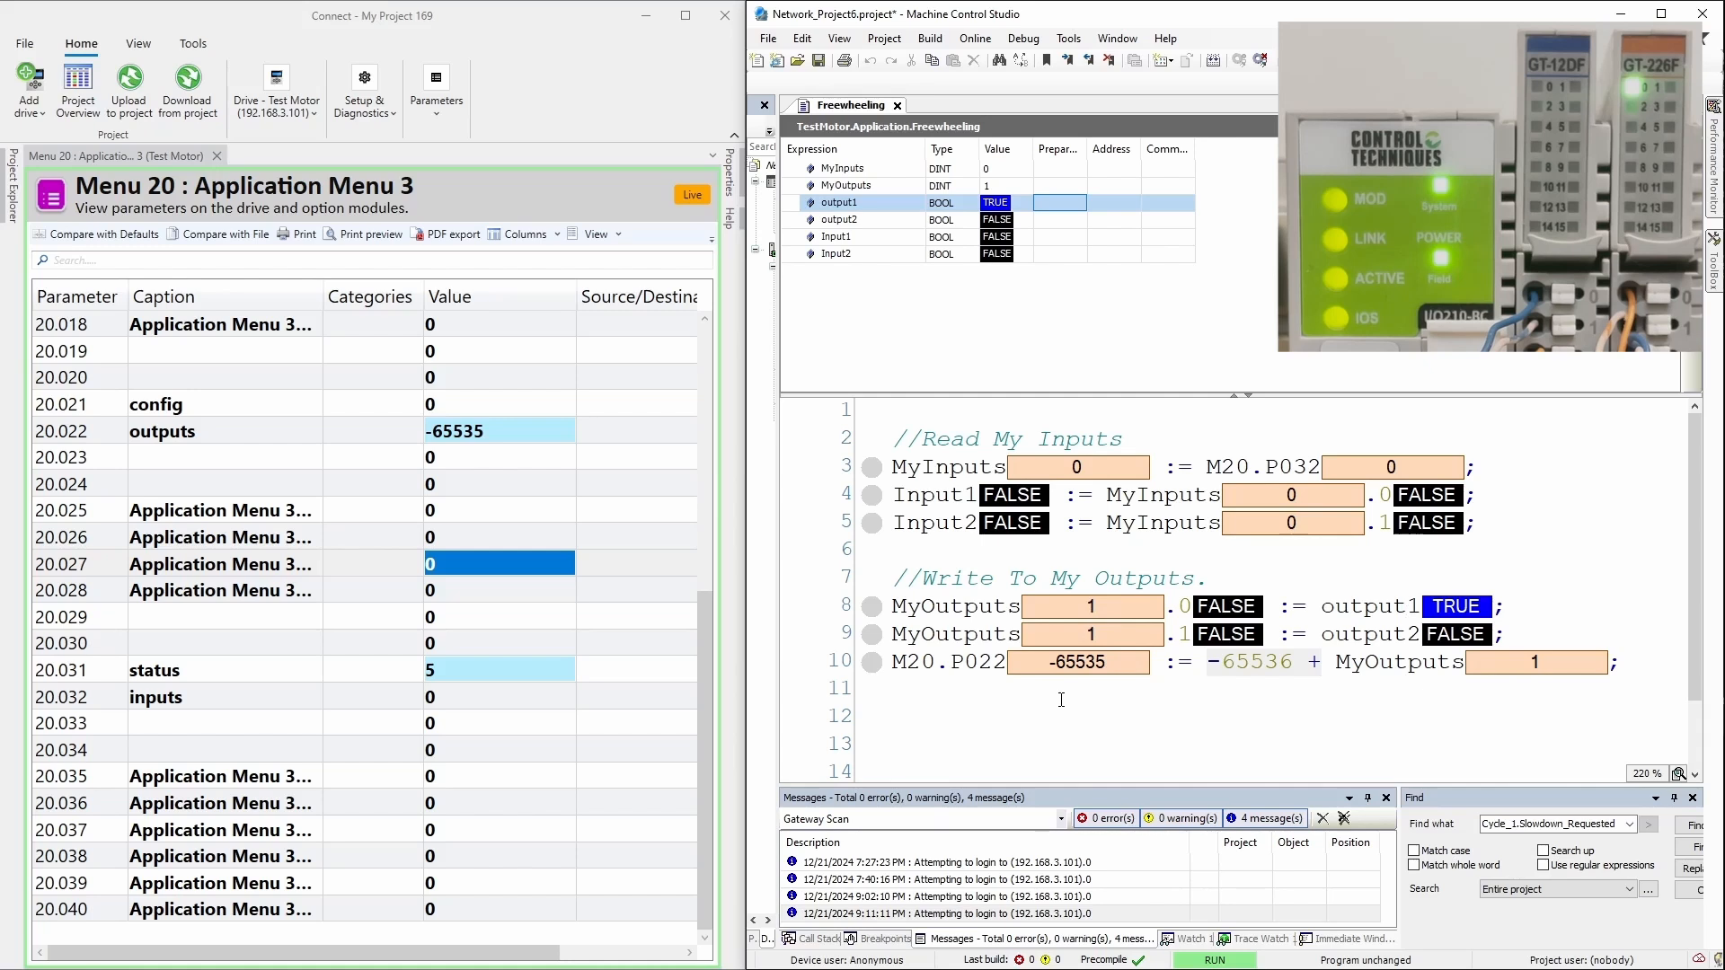
{"action": "left_click", "coordinate": [1065, 222]}
{"action": "key", "text": "ctrl+F7"}
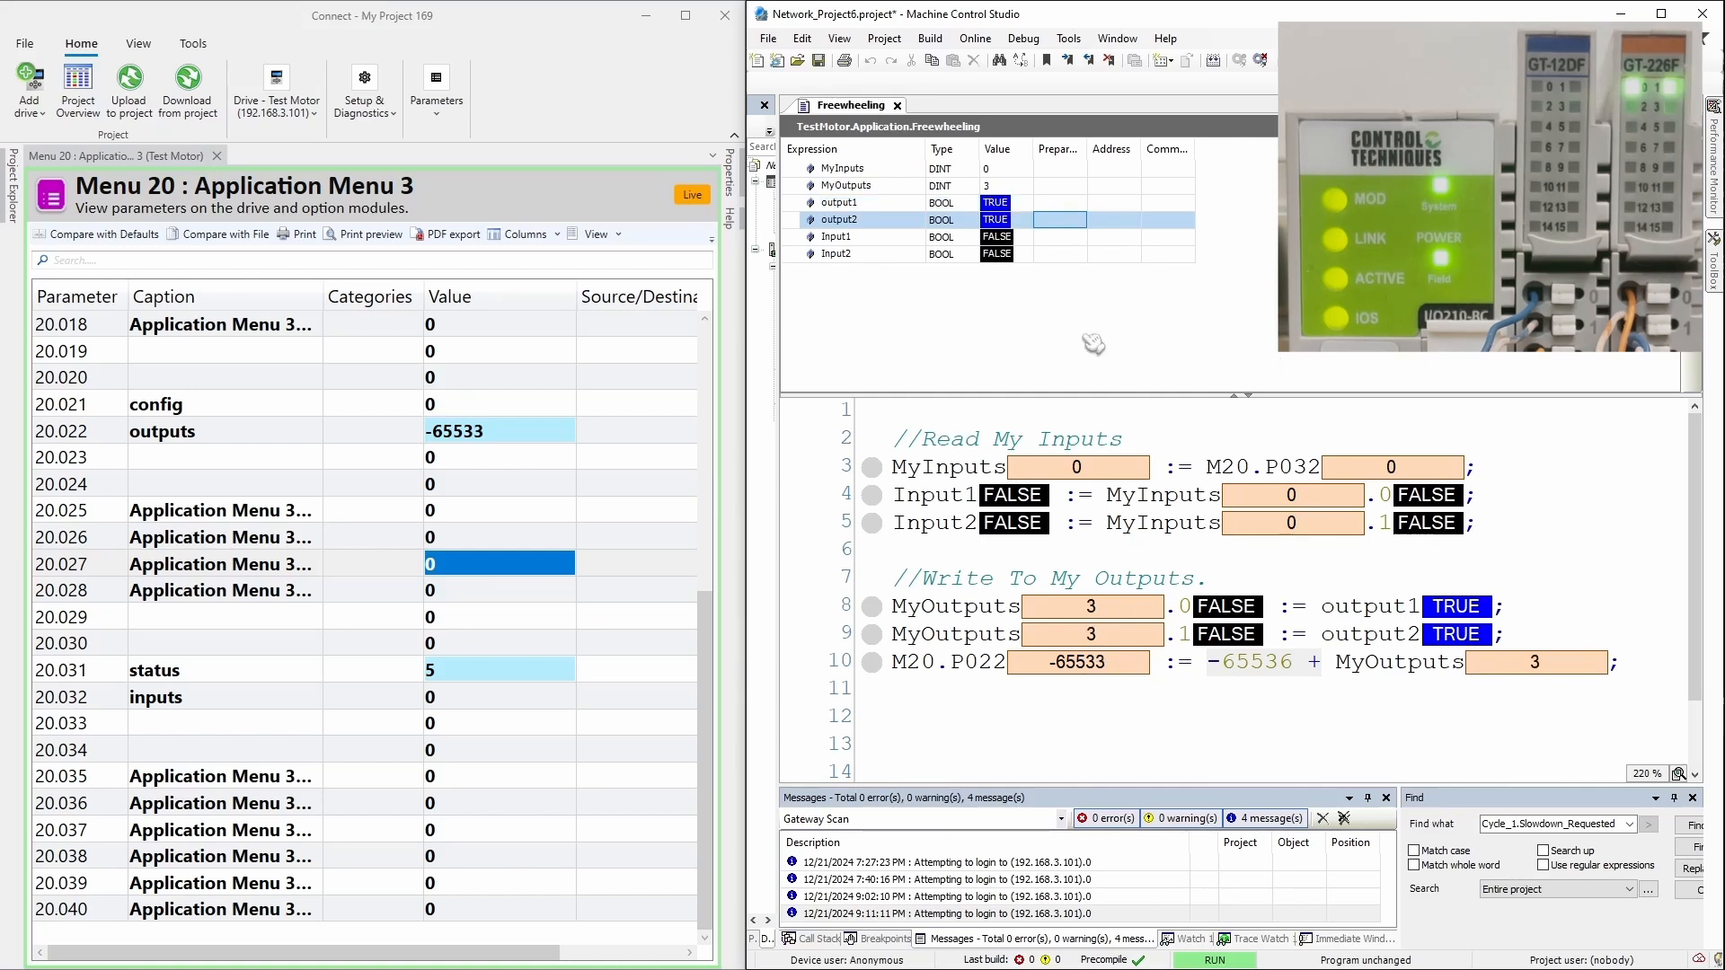